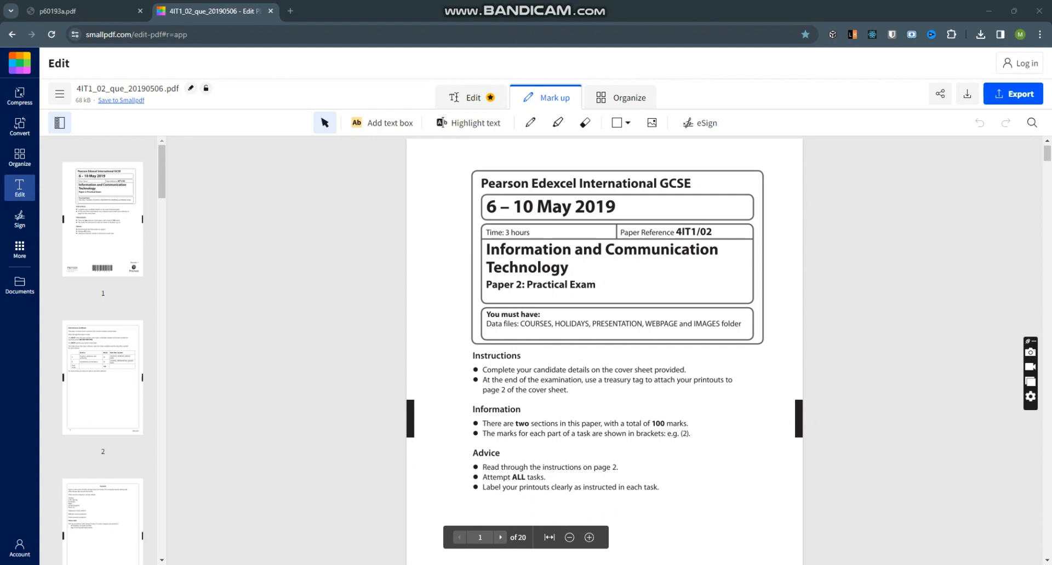
- Go through the exam paper to page 12, where the Section B spreadsheet task B1 starts
{"action": "scroll", "coordinate": [103, 351], "scroll_direction": "down", "scroll_amount": 5}
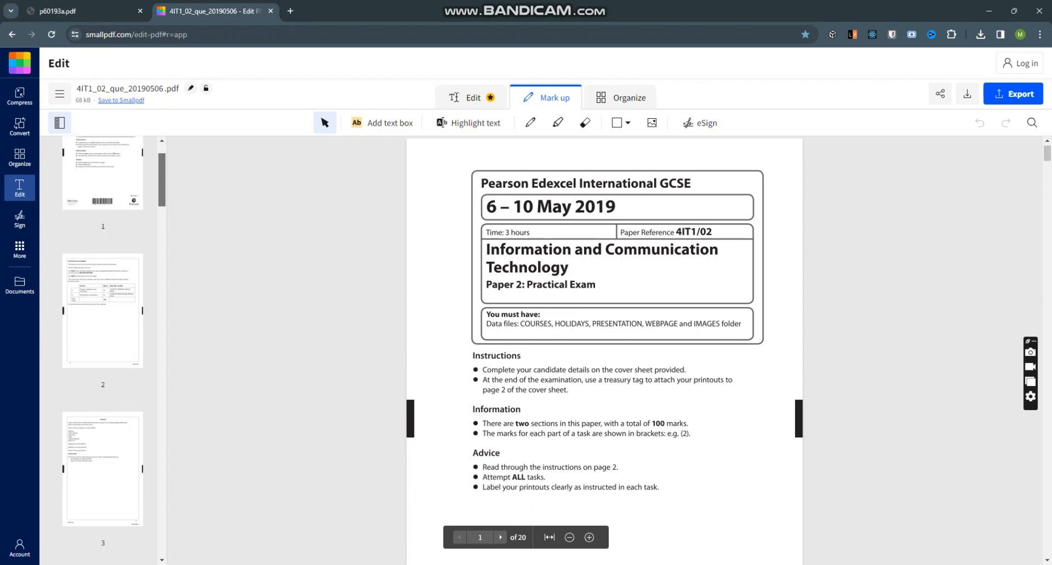
{"action": "scroll", "coordinate": [103, 350], "scroll_direction": "down", "scroll_amount": 10}
{"action": "left_click", "coordinate": [102, 310]}
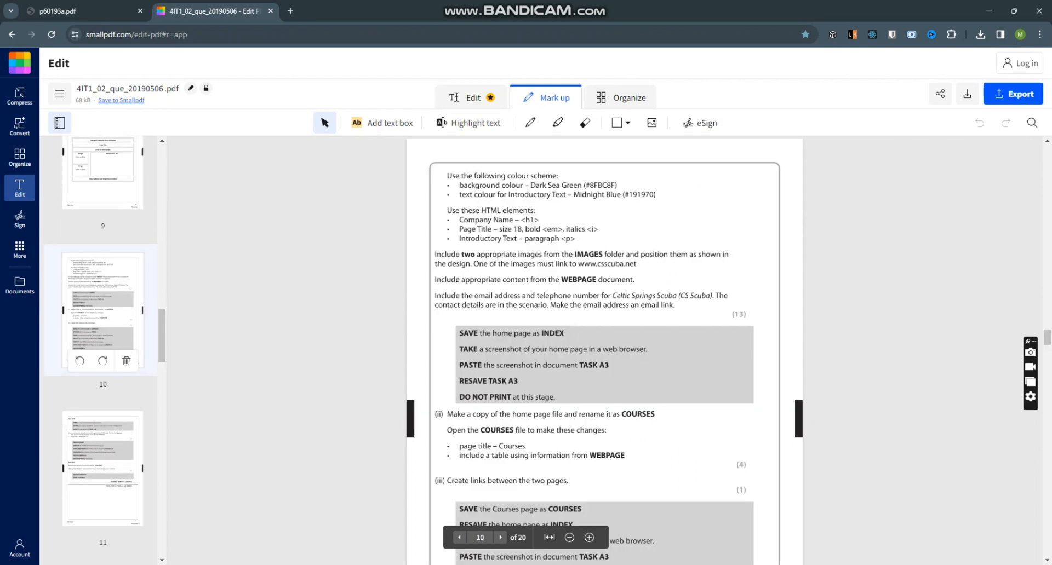
{"action": "left_click", "coordinate": [103, 460]}
{"action": "scroll", "coordinate": [102, 438], "scroll_direction": "down", "scroll_amount": 5}
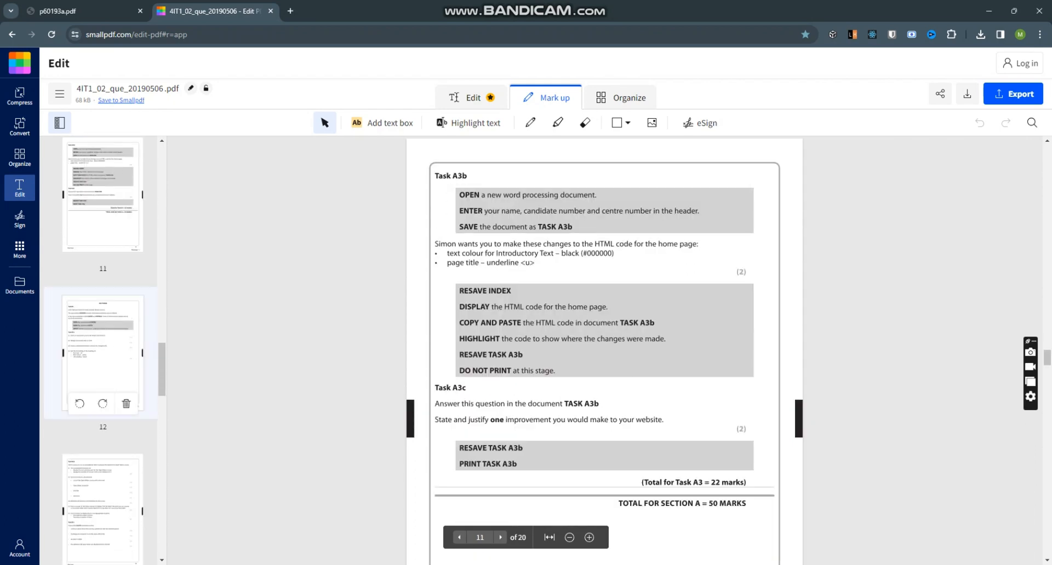
{"action": "left_click", "coordinate": [102, 361]}
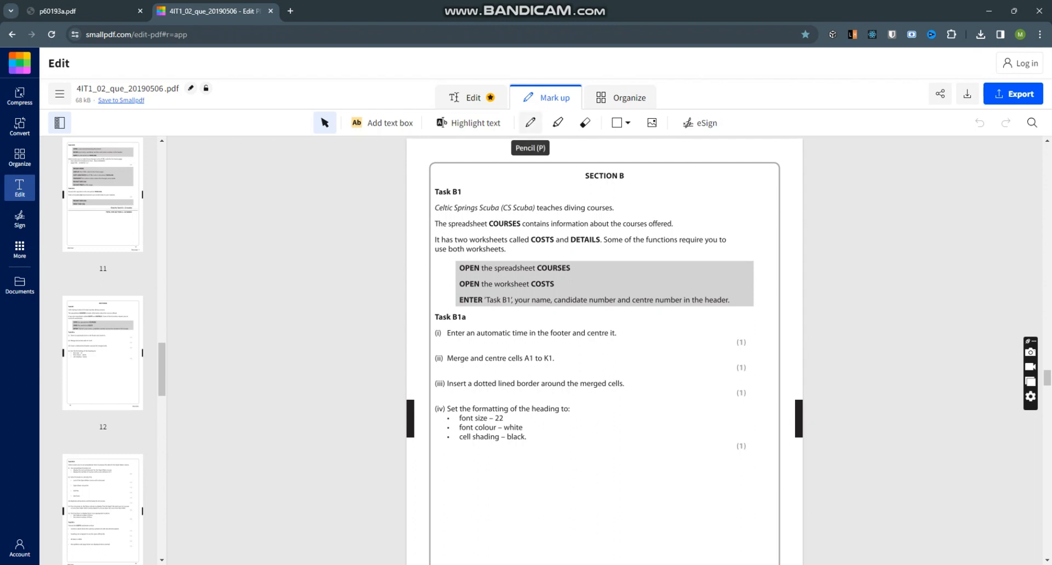
- Tick the two OPEN instructions and the ENTER instruction in the Task B1 box with the red 4px pencil
{"action": "left_click", "coordinate": [530, 123]}
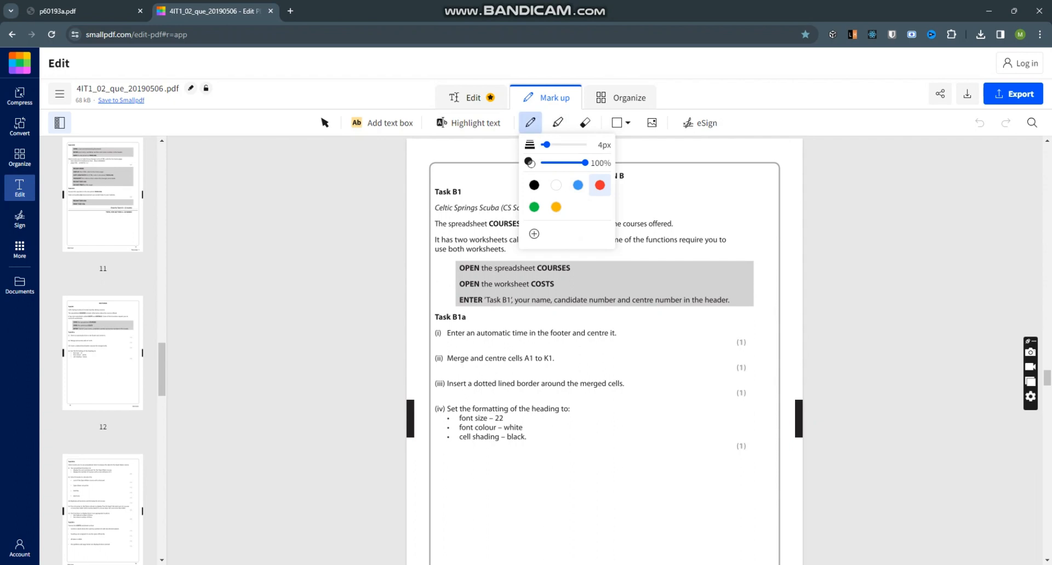
{"action": "left_click", "coordinate": [530, 123]}
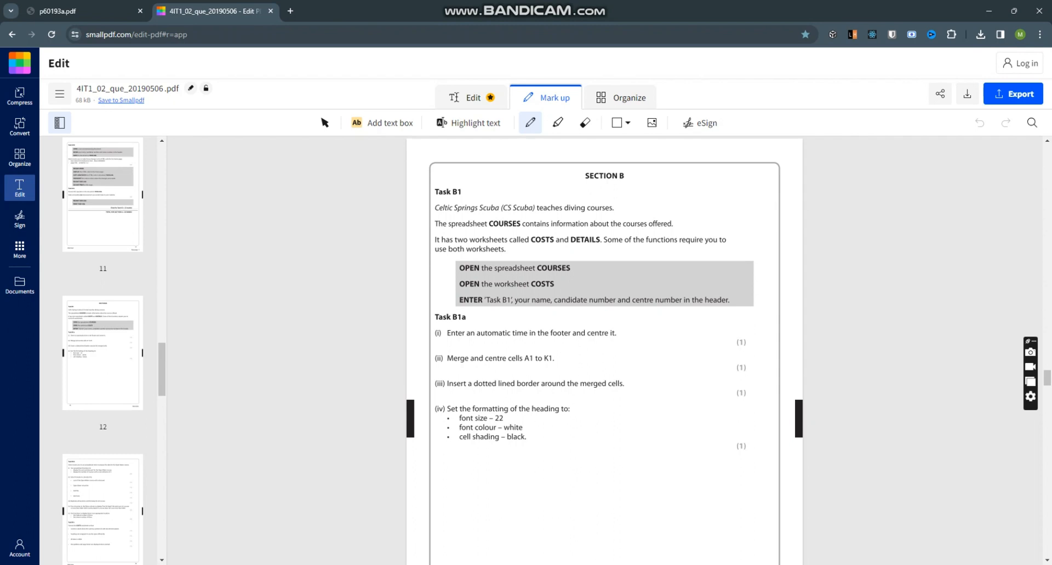
{"action": "mouse_move", "coordinate": [574, 268]}
{"action": "left_mouse_down"}
{"action": "mouse_move", "coordinate": [588, 262]}
{"action": "mouse_move", "coordinate": [585, 274]}
{"action": "left_mouse_up"}
{"action": "left_click_drag", "start_coordinate": [729, 304], "coordinate": [742, 297]}
{"action": "left_click", "coordinate": [531, 123]}
{"action": "left_click", "coordinate": [531, 123]}
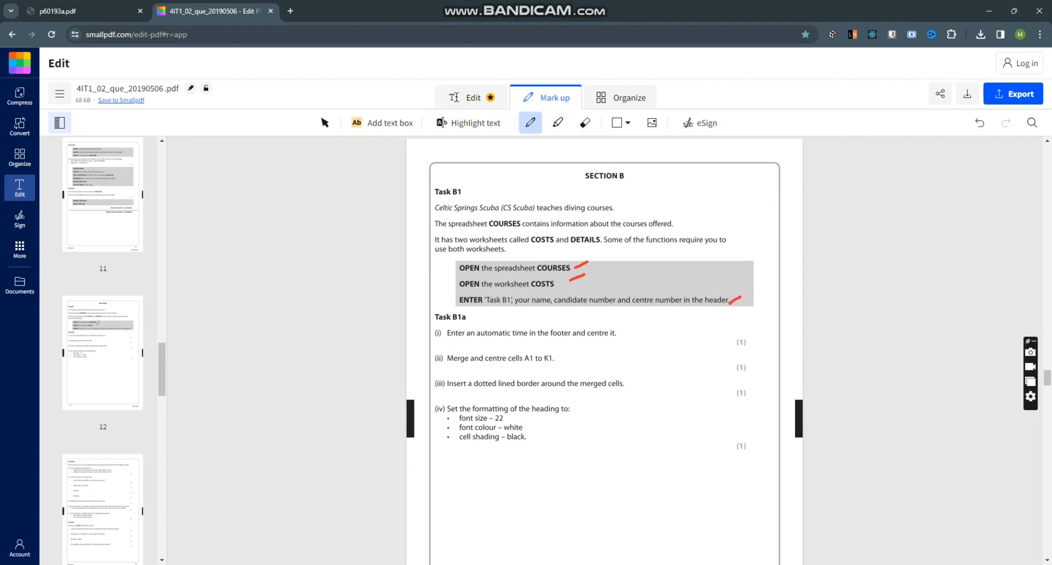
- Minimize the exam paper and create a new folder named Section B on the desktop
{"action": "left_click", "coordinate": [988, 11]}
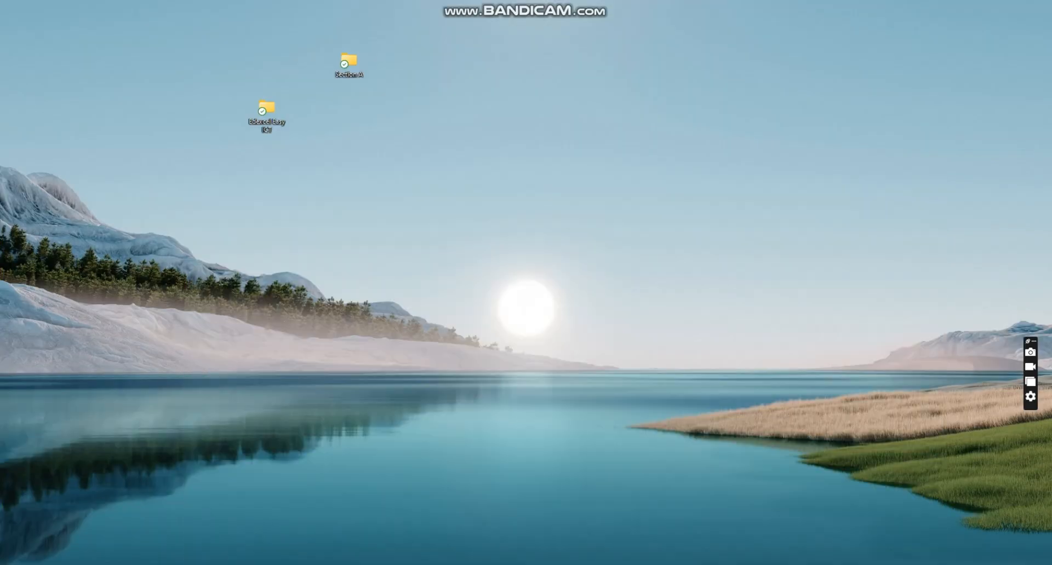
{"action": "right_click", "coordinate": [411, 115]}
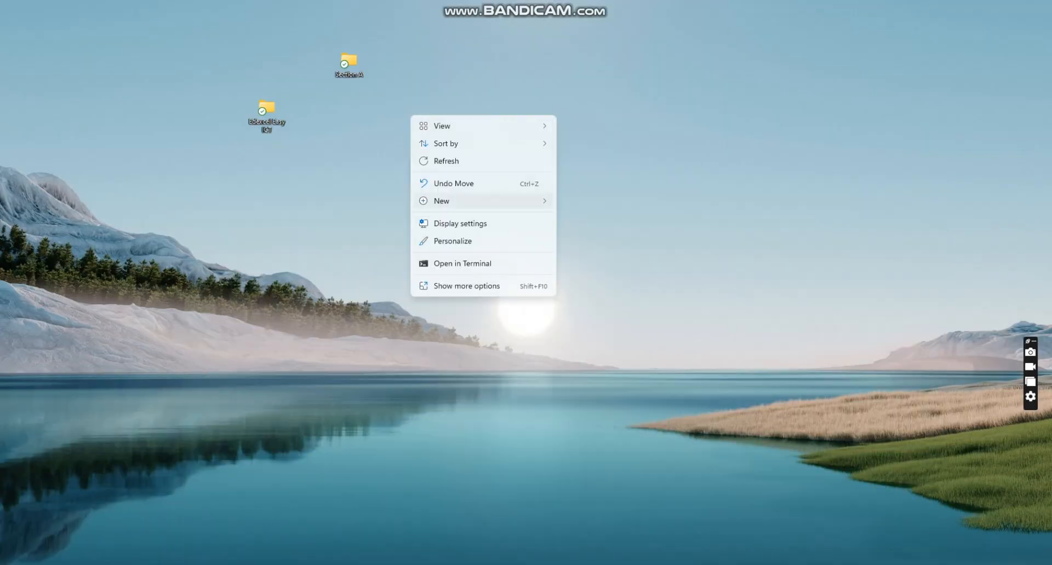
{"action": "mouse_move", "coordinate": [441, 201]}
{"action": "left_click", "coordinate": [587, 202]}
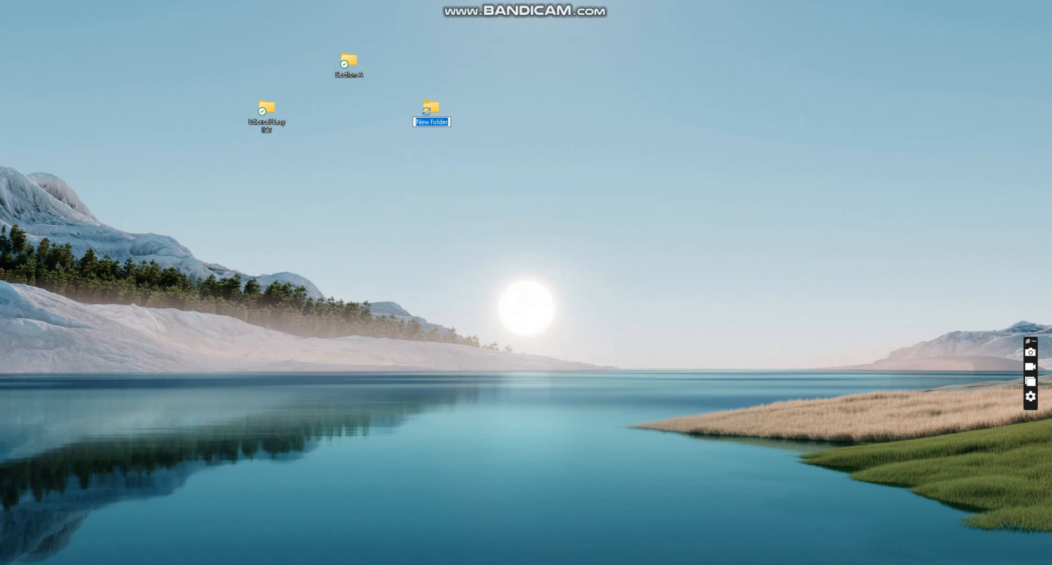
{"action": "type", "text": "Section B"}
{"action": "key", "text": "Return"}
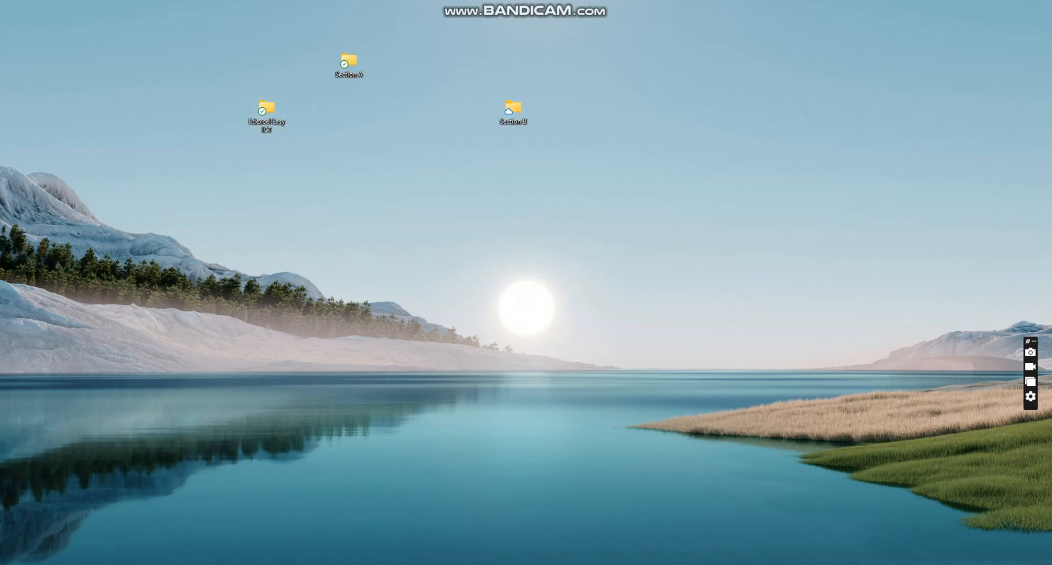
- Open the OFFICE 2007 folder inside the Data files of Edexcel Easy ICT's ICT MAY 2019 folder
{"action": "double_click", "coordinate": [267, 110]}
{"action": "double_click", "coordinate": [327, 141]}
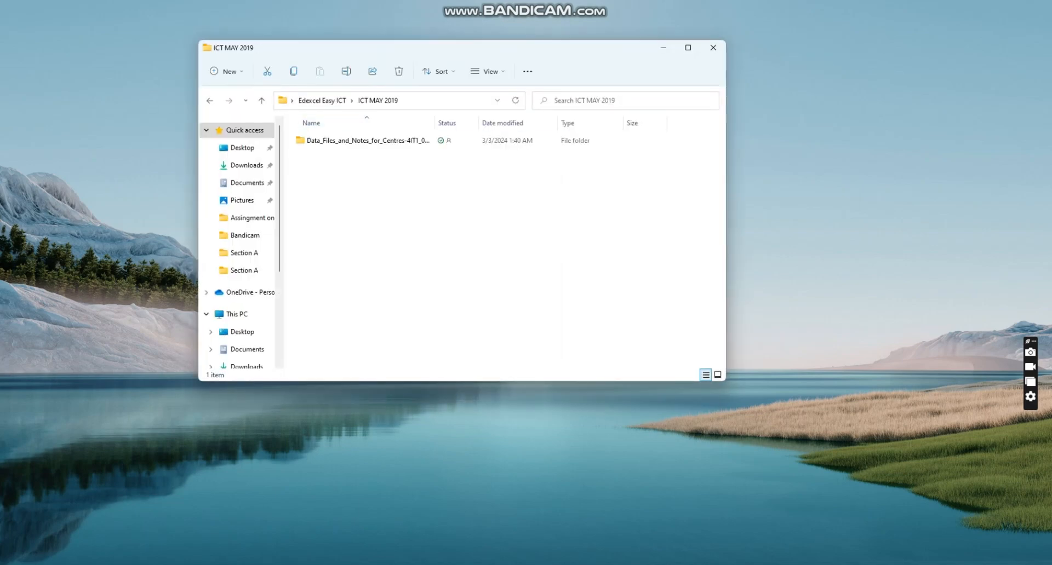
{"action": "double_click", "coordinate": [367, 141]}
{"action": "left_click", "coordinate": [367, 141]}
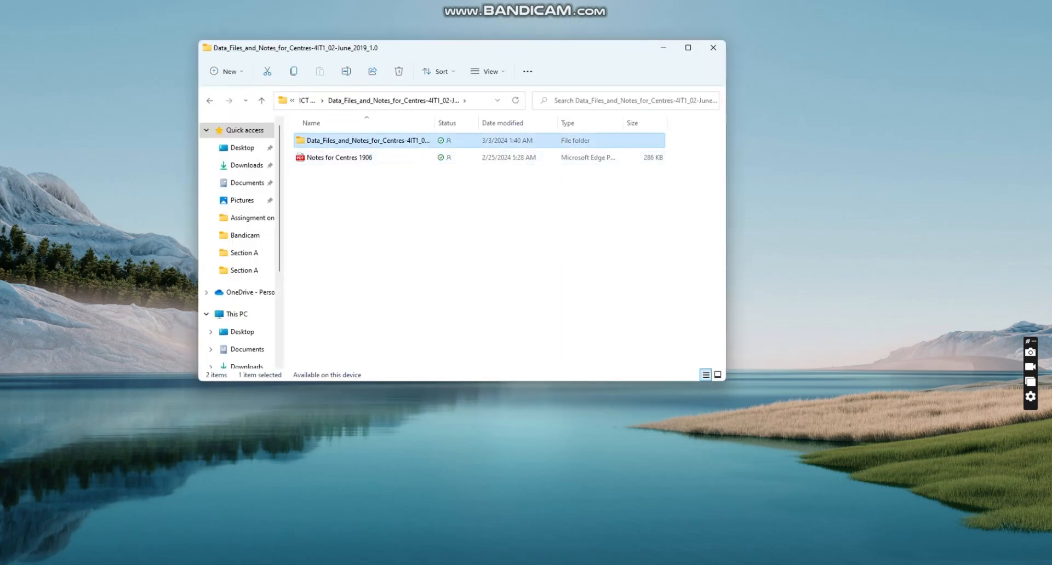
{"action": "double_click", "coordinate": [366, 141]}
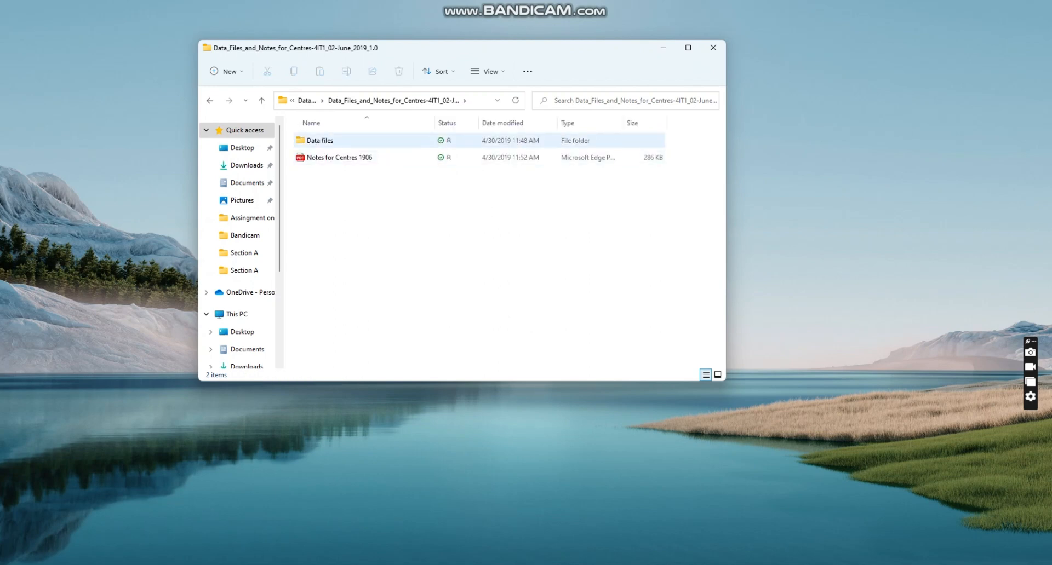
{"action": "double_click", "coordinate": [367, 141]}
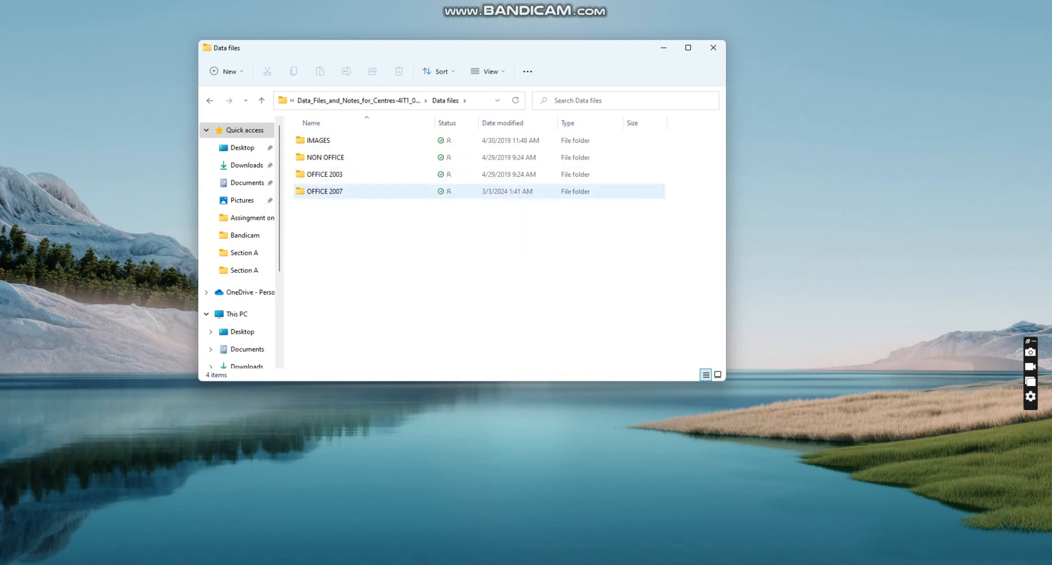
{"action": "left_click", "coordinate": [359, 191]}
{"action": "double_click", "coordinate": [360, 191]}
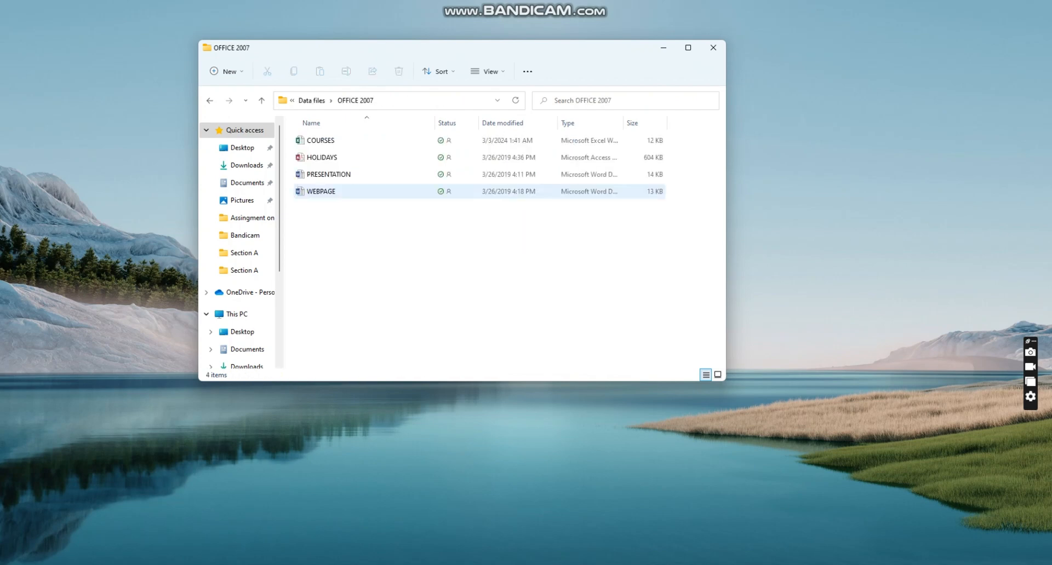
- Open the COURSES workbook full screen to view its Costs worksheet, and close it again
{"action": "left_click", "coordinate": [351, 140]}
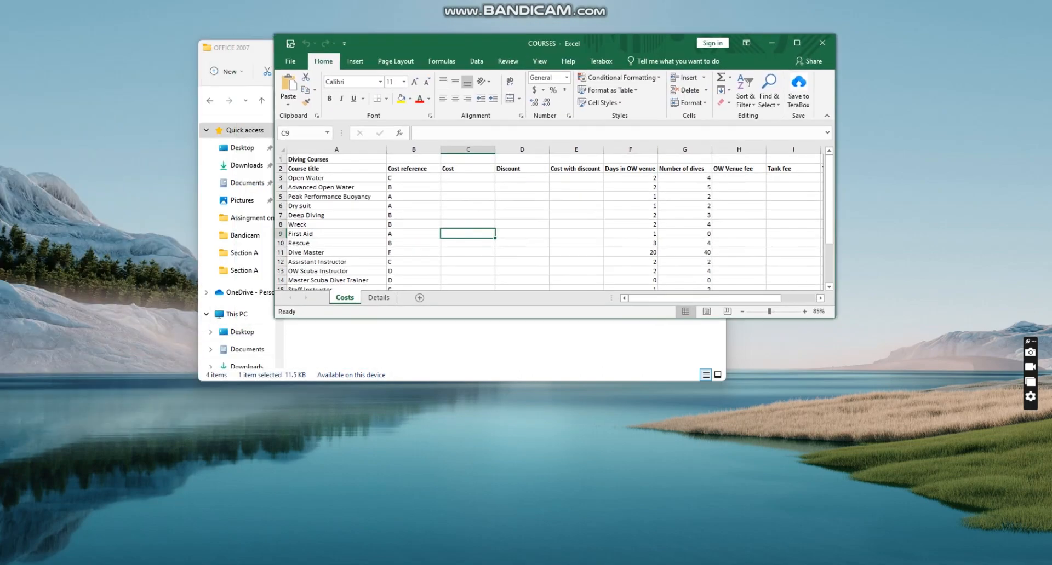
{"action": "left_click", "coordinate": [797, 42]}
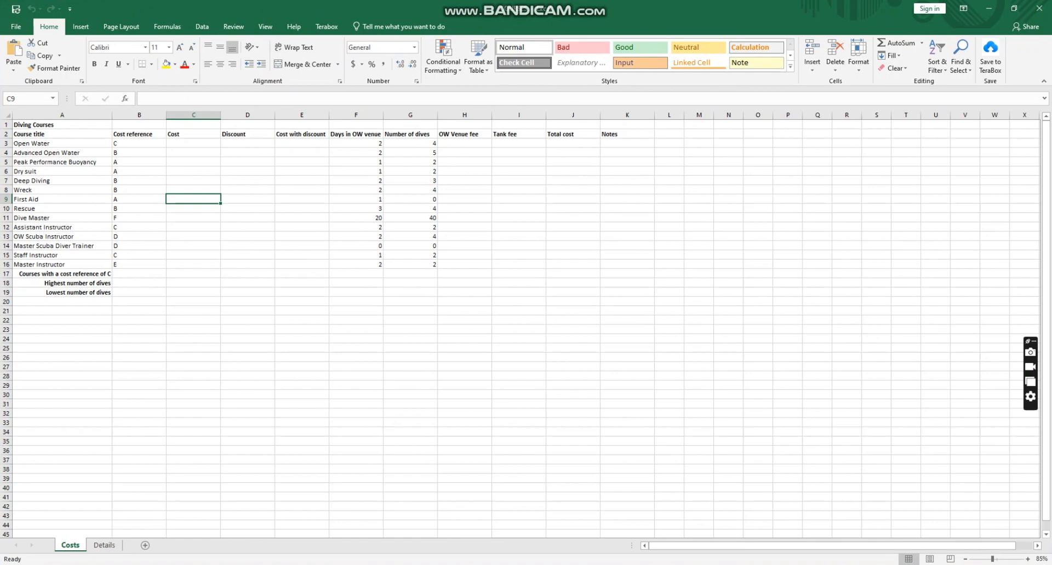
{"action": "left_click", "coordinate": [1038, 8]}
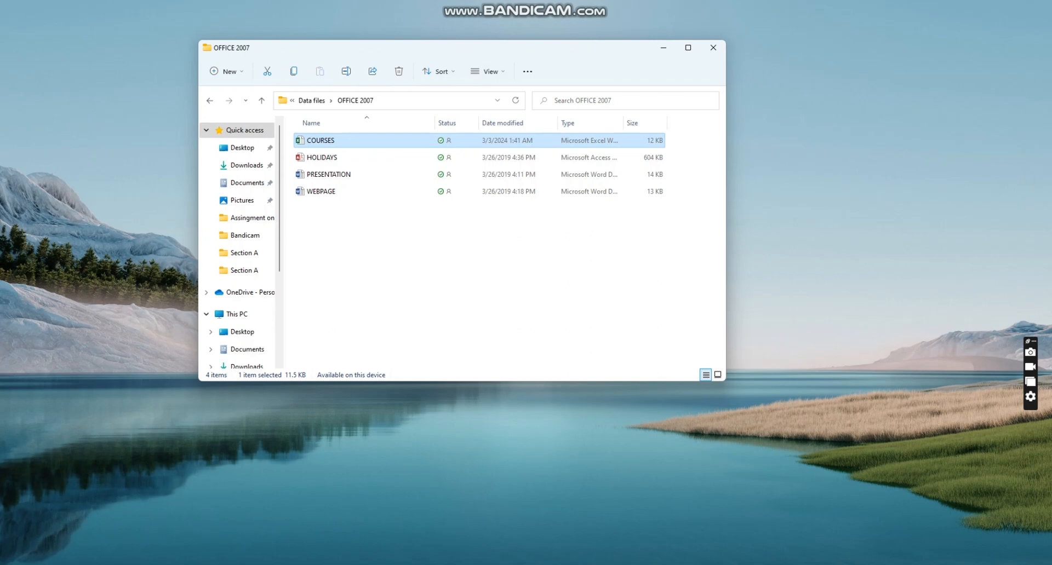
- Copy the COURSES workbook from OFFICE 2007 into the Section B folder on the desktop
{"action": "right_click", "coordinate": [363, 139]}
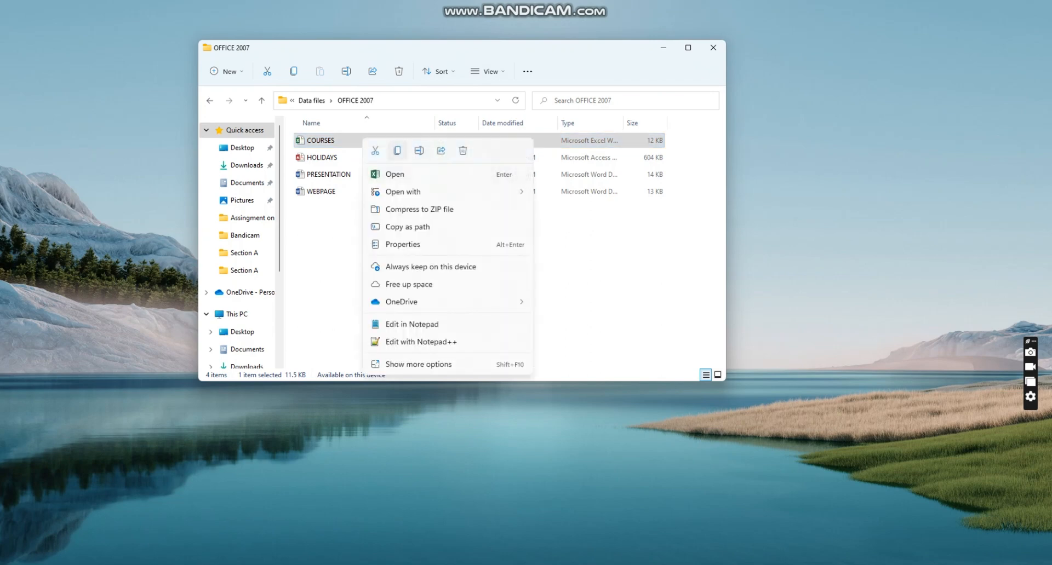
{"action": "left_click", "coordinate": [397, 150]}
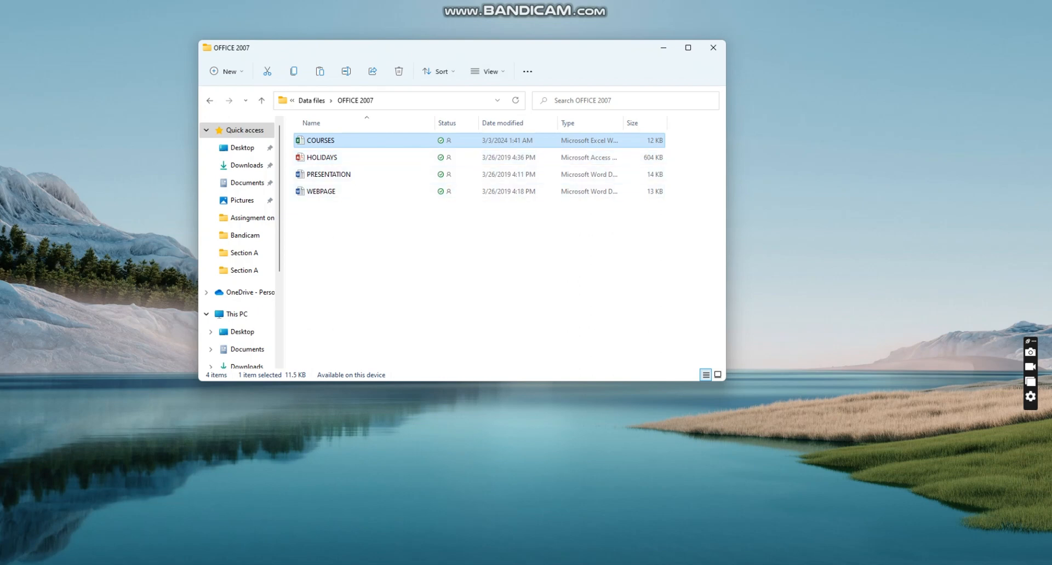
{"action": "left_click", "coordinate": [713, 48]}
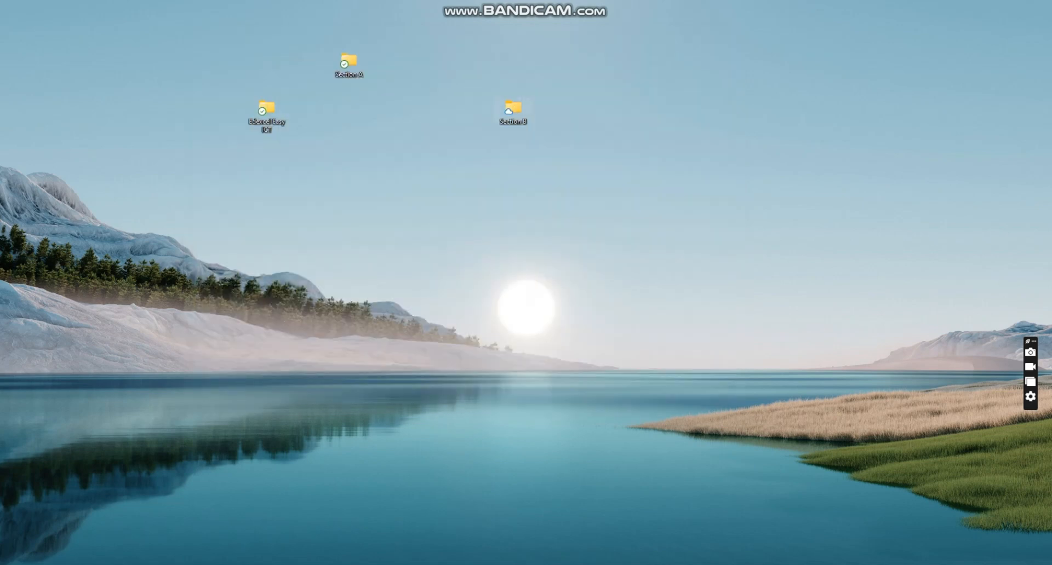
{"action": "double_click", "coordinate": [514, 108]}
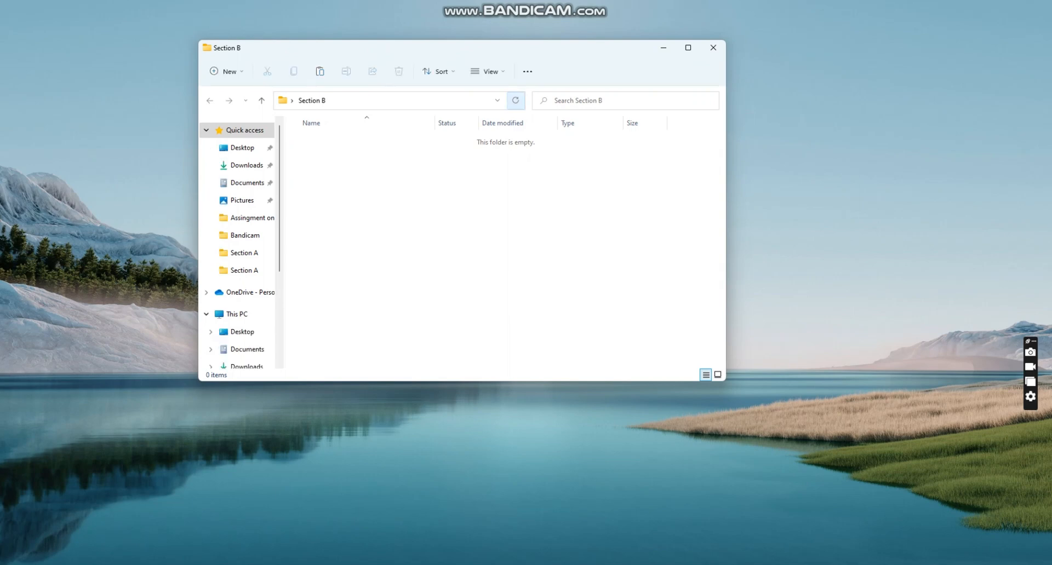
{"action": "right_click", "coordinate": [413, 169]}
{"action": "left_click", "coordinate": [425, 181]}
{"action": "left_click", "coordinate": [425, 181]}
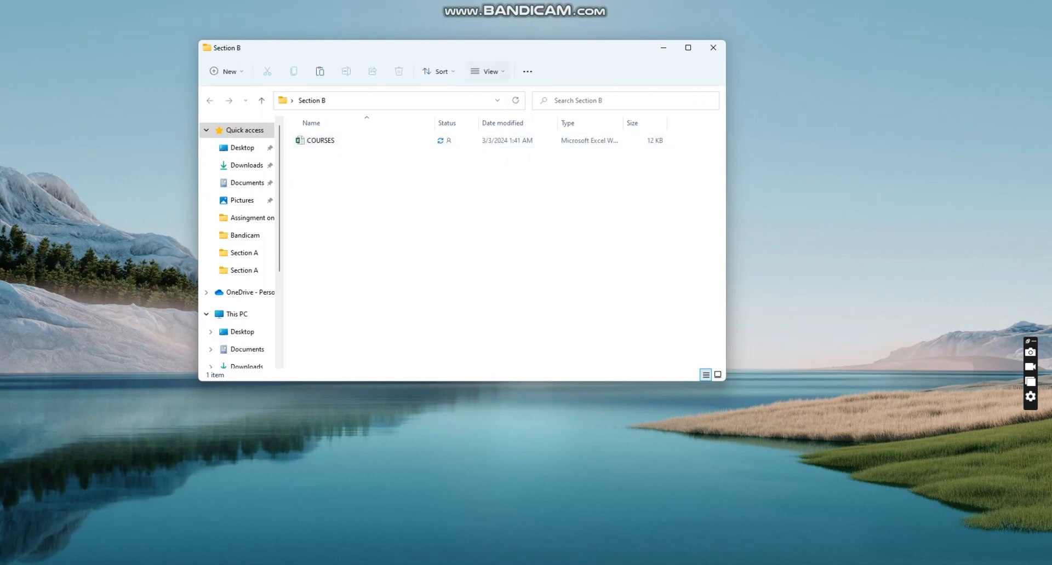
- Open the copied COURSES workbook from the Section B folder and switch from the exam paper to the Costs worksheet
{"action": "left_click_drag", "start_coordinate": [487, 48], "coordinate": [579, 52]}
{"action": "left_click", "coordinate": [429, 143]}
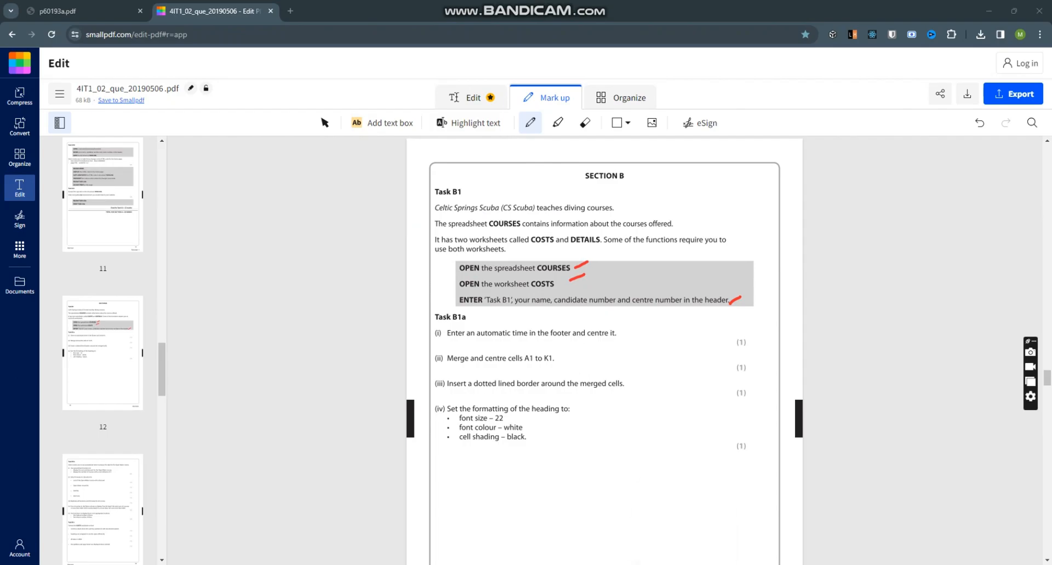
{"action": "key", "text": "alt+Tab"}
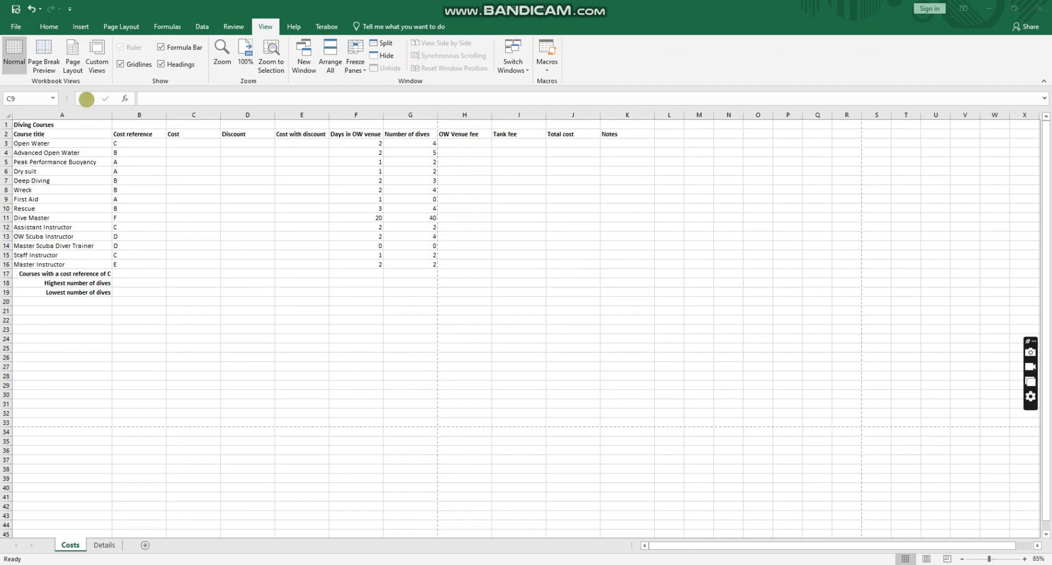
- Display the header and footer areas of the Costs worksheet with Header & Footer, and return the sheet to Normal view
{"action": "left_click", "coordinate": [78, 25]}
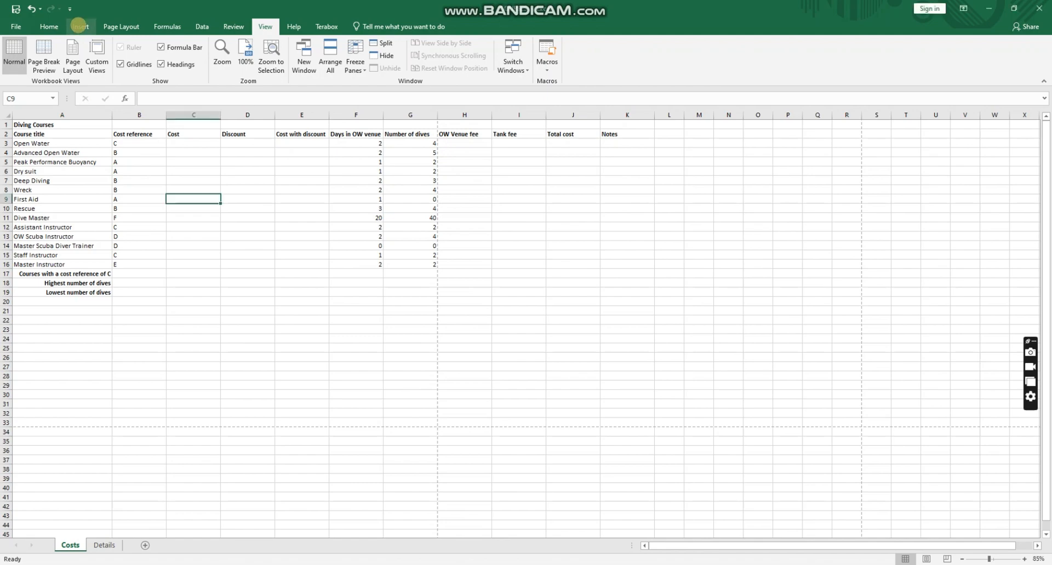
{"action": "left_click", "coordinate": [80, 26]}
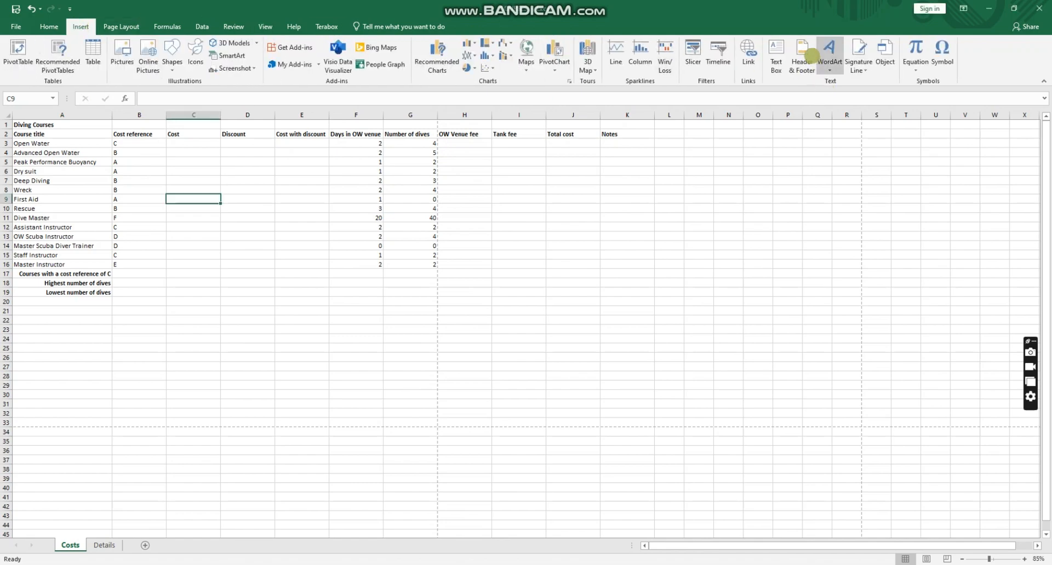
{"action": "left_click", "coordinate": [795, 57]}
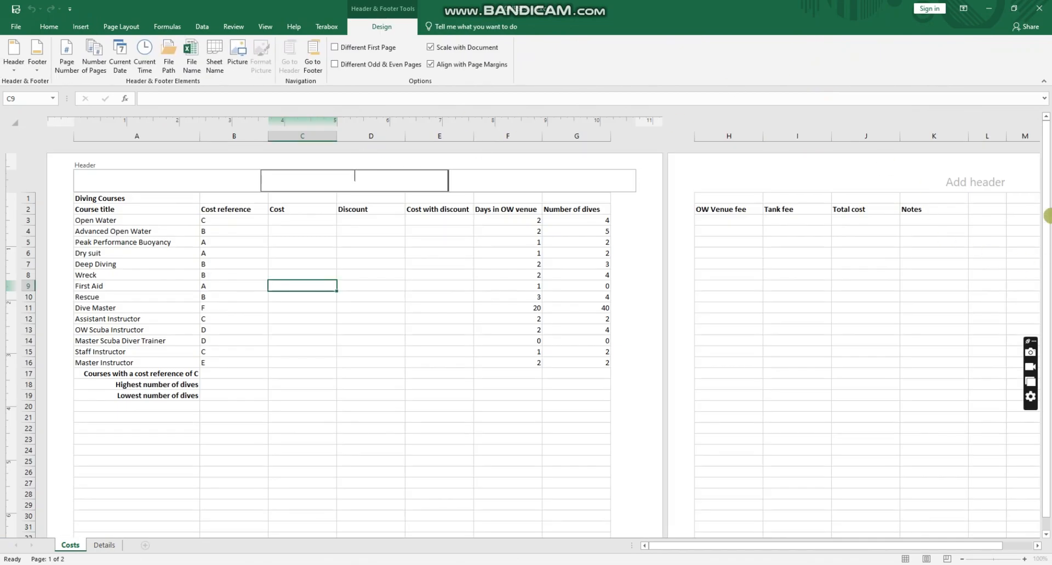
{"action": "left_click_drag", "start_coordinate": [1047, 217], "coordinate": [1047, 259]}
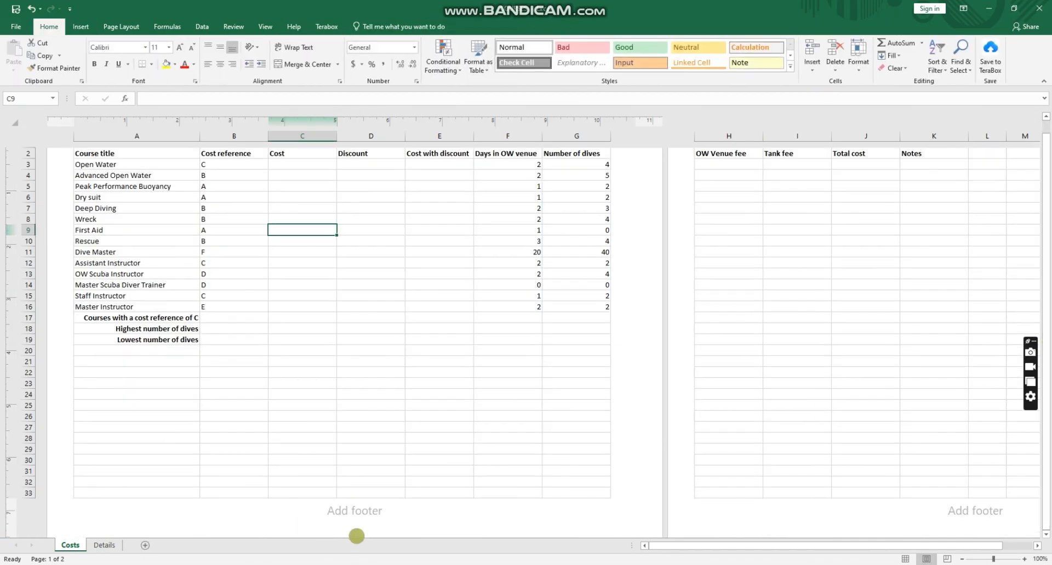
{"action": "left_click_drag", "start_coordinate": [1046, 270], "coordinate": [1046, 250]}
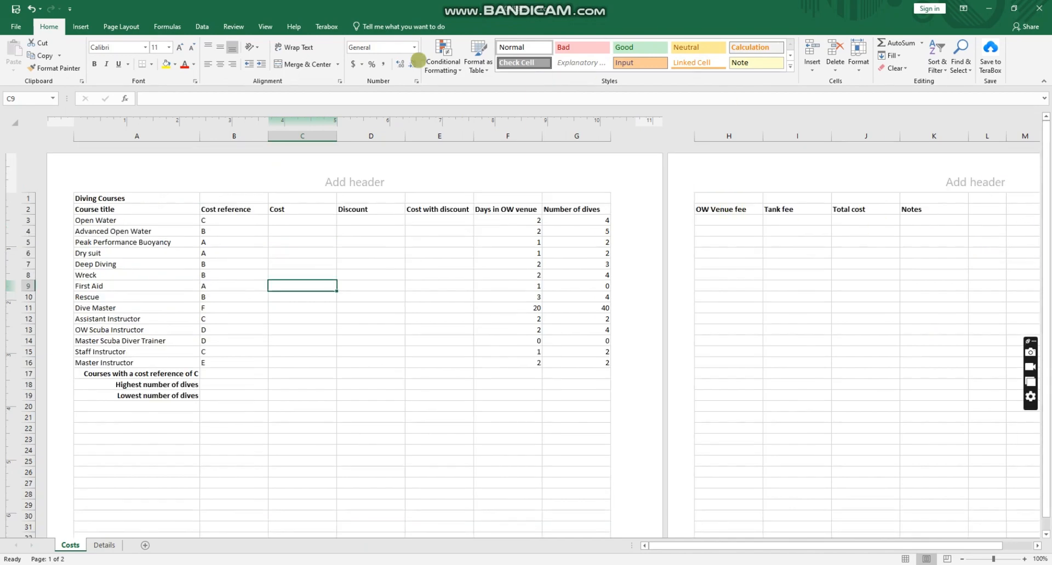
{"action": "left_click", "coordinate": [265, 27]}
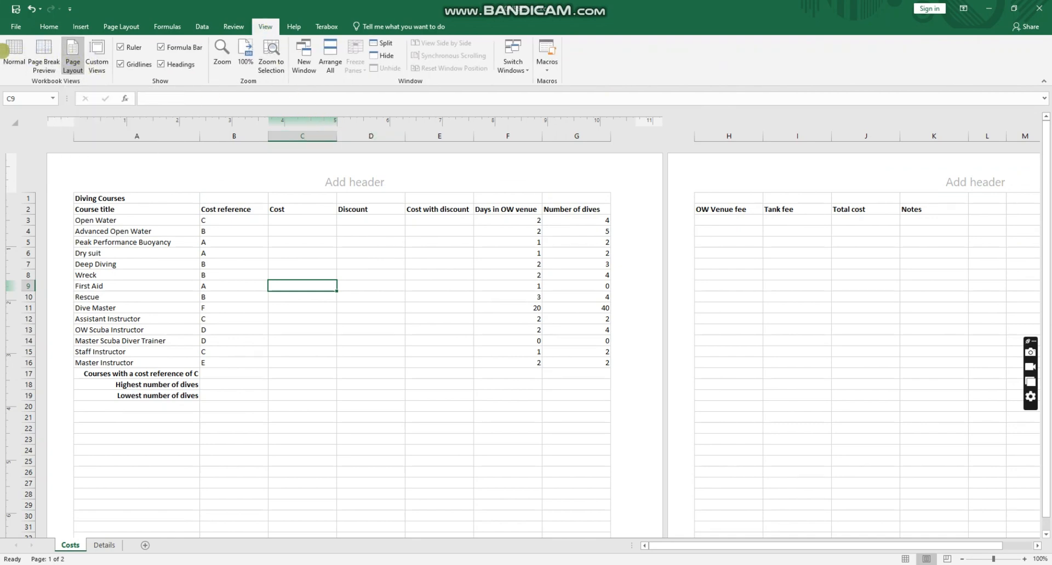
{"action": "left_click", "coordinate": [4, 51]}
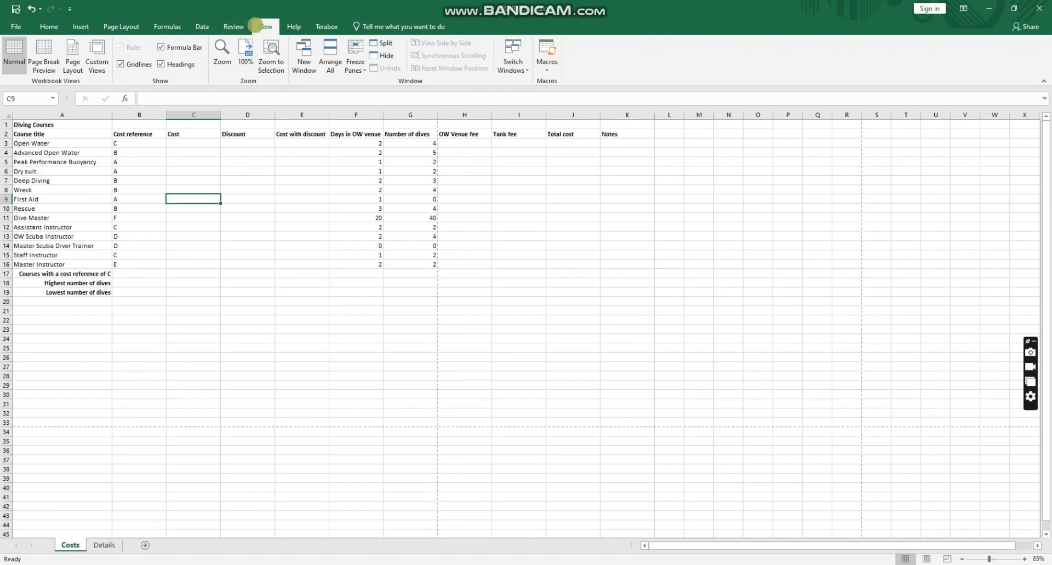
- Show the Costs worksheet in Page Layout view and bring the first page's footer area into sight
{"action": "left_click", "coordinate": [71, 59]}
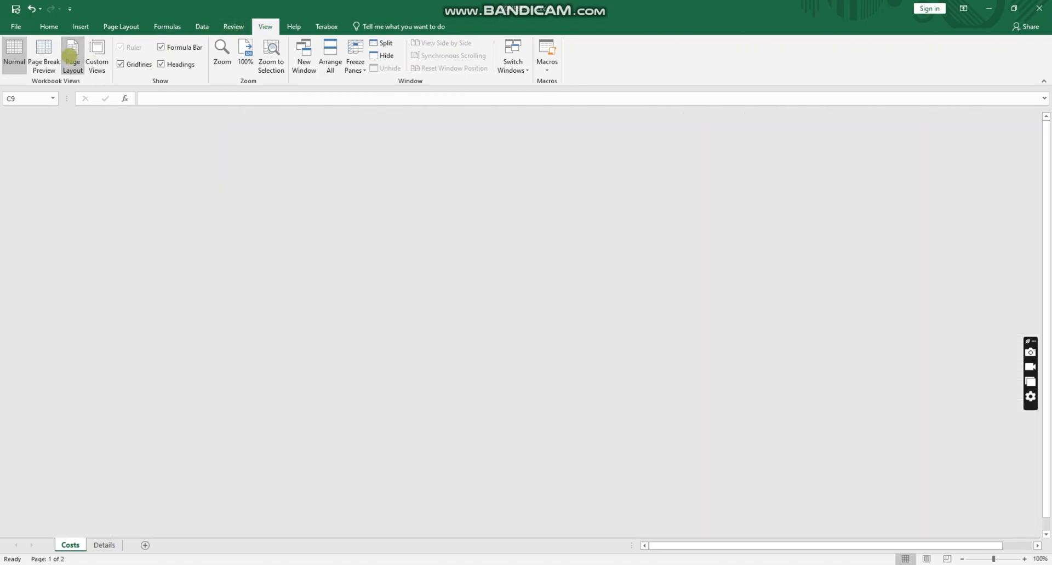
{"action": "scroll", "coordinate": [626, 271], "scroll_direction": "down", "scroll_amount": 8}
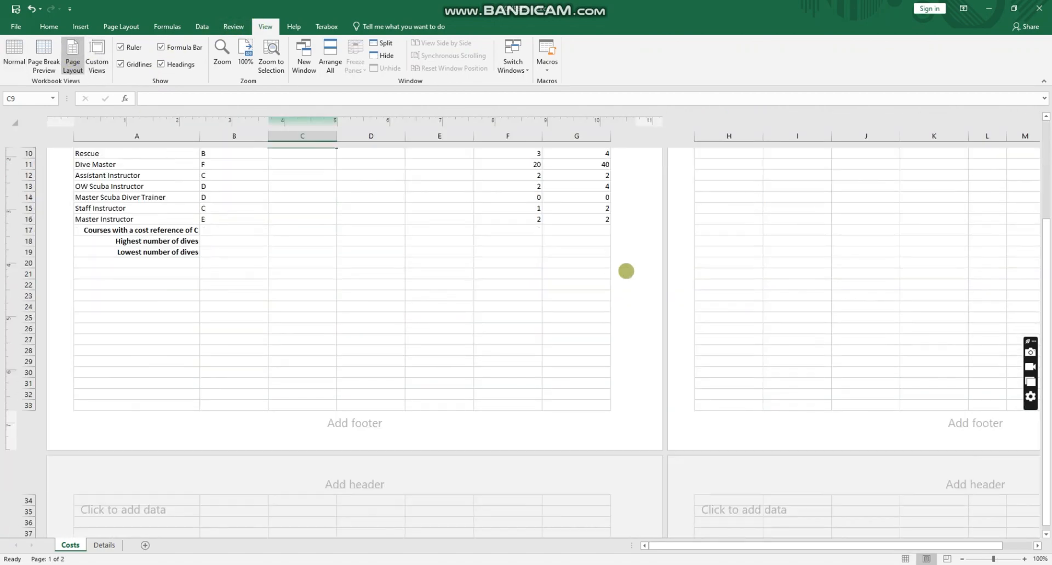
- Enter "Task B1", the candidate's name, "Candidate num" and "center number" in the left section of the Costs worksheet's header
{"action": "scroll", "coordinate": [626, 271], "scroll_direction": "up", "scroll_amount": 8}
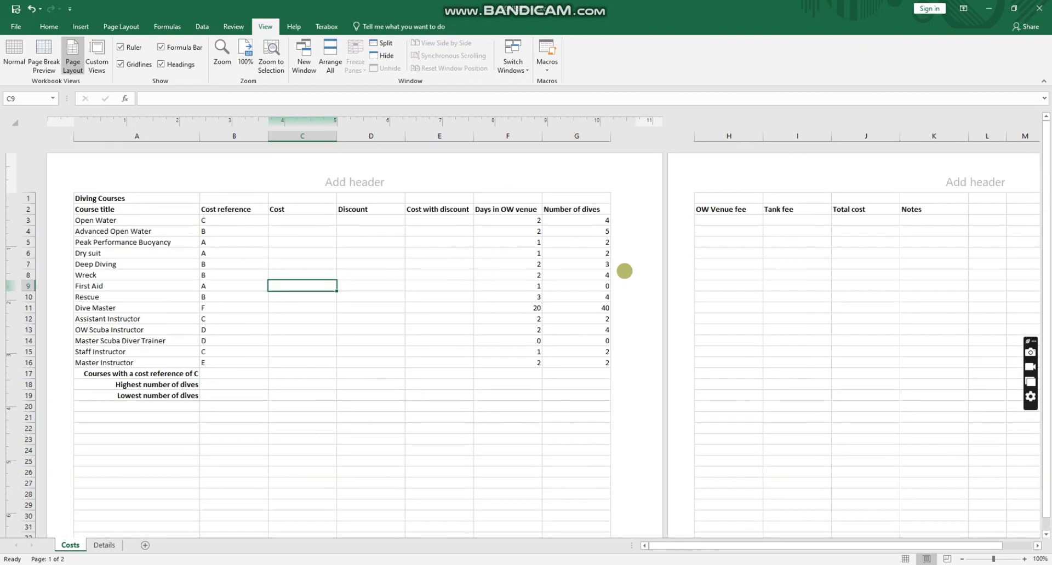
{"action": "left_click", "coordinate": [339, 180]}
{"action": "left_click", "coordinate": [167, 180]}
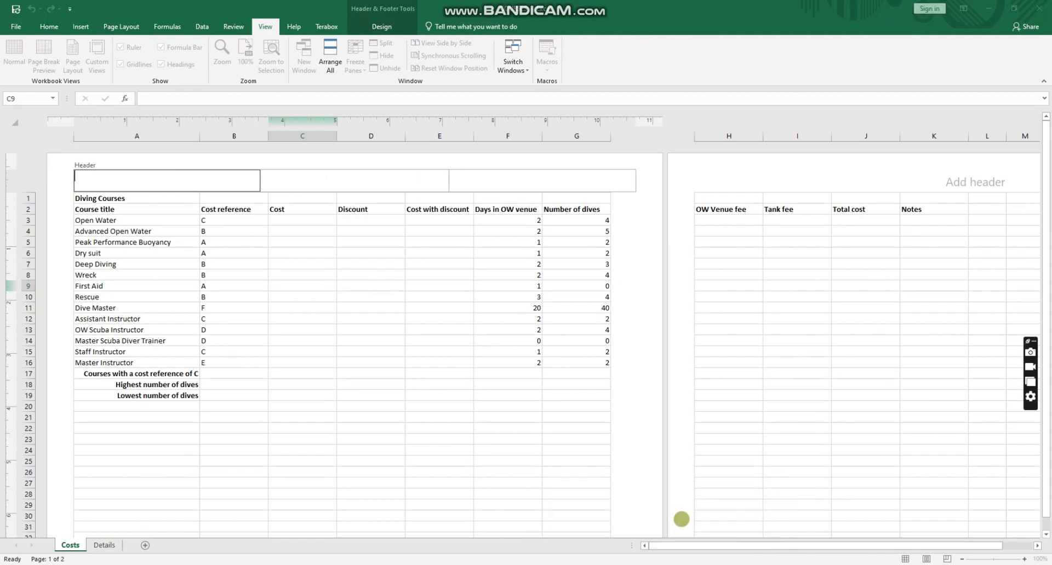
{"action": "left_click", "coordinate": [630, 542]}
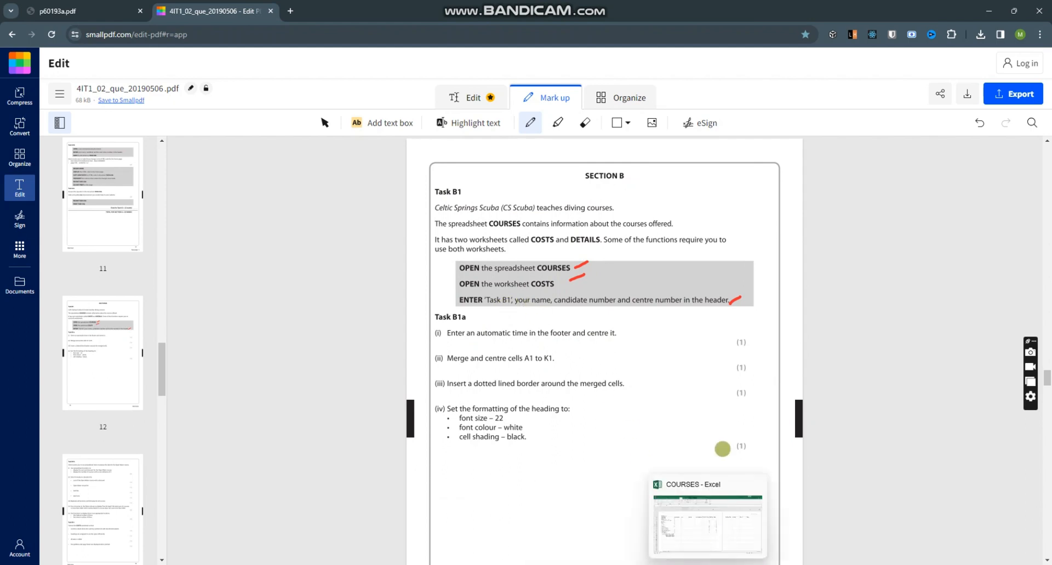
{"action": "key", "text": "alt+Tab"}
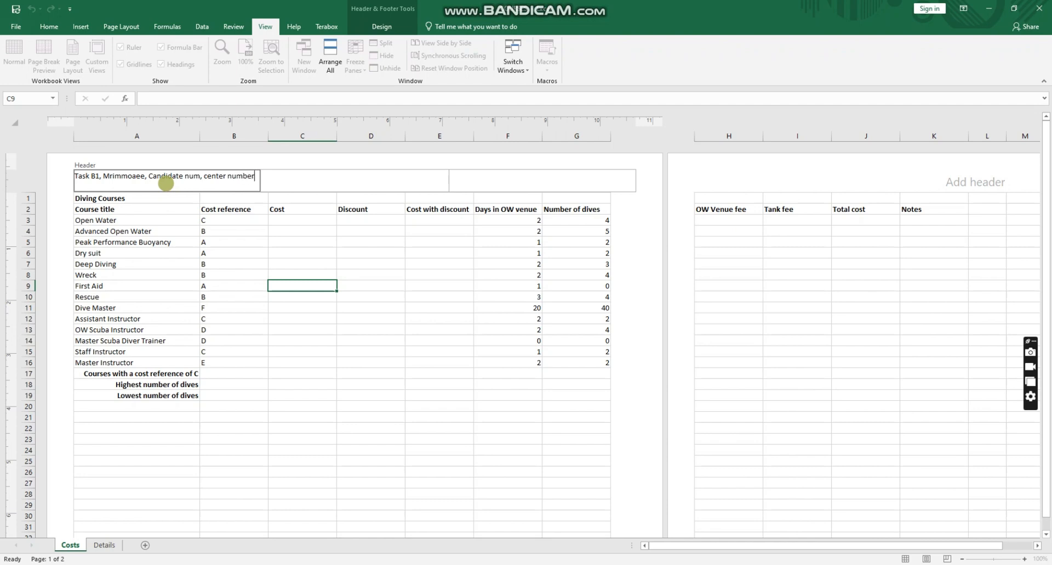
{"action": "left_click", "coordinate": [268, 174]}
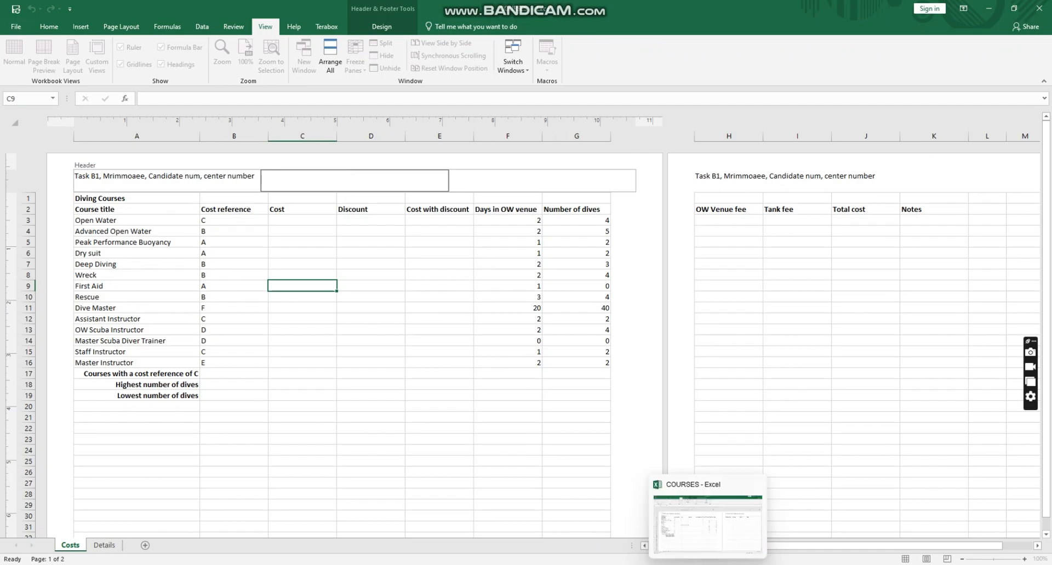
- Consult Task B1a in the exam paper and insert an automatic current time in the centre section of the Costs worksheet's footer
{"action": "left_click", "coordinate": [630, 525]}
{"action": "scroll", "coordinate": [596, 266], "scroll_direction": "down", "scroll_amount": 1}
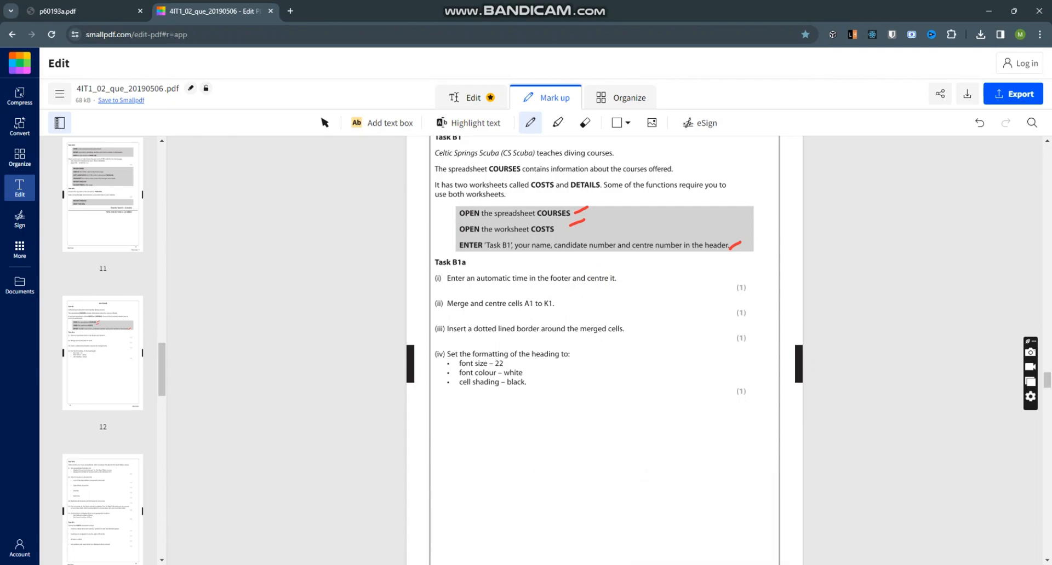
{"action": "key", "text": "alt+Tab"}
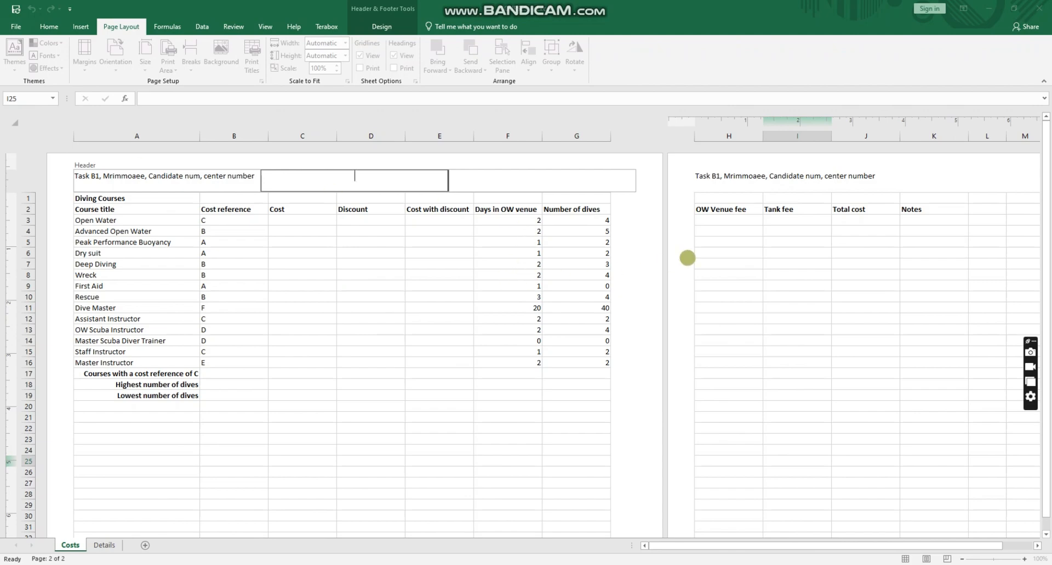
{"action": "left_click", "coordinate": [1045, 165]}
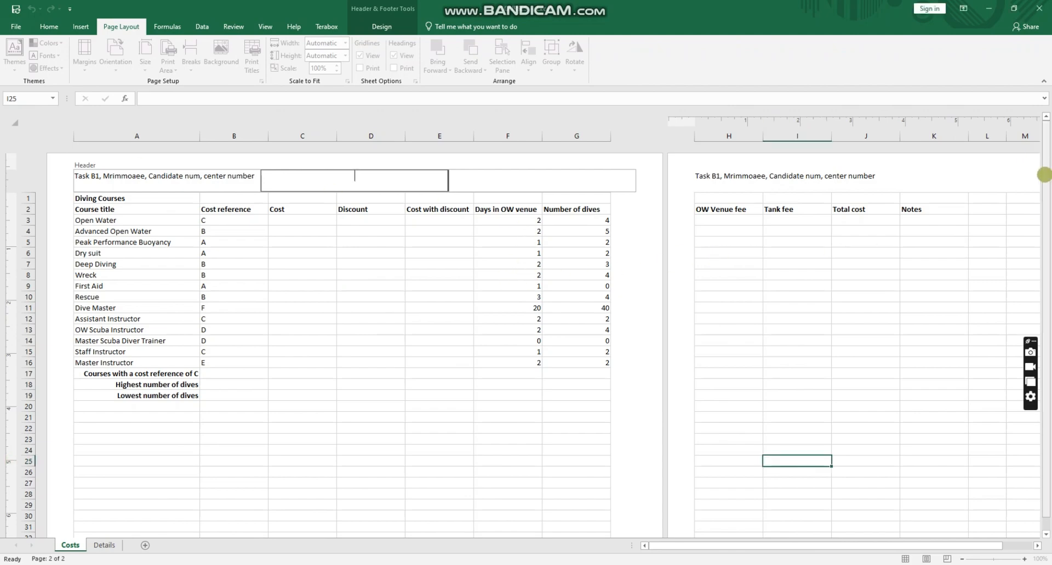
{"action": "left_click_drag", "start_coordinate": [1045, 175], "coordinate": [1046, 214]}
{"action": "scroll", "coordinate": [525, 405], "scroll_direction": "down", "scroll_amount": 2}
{"action": "left_click", "coordinate": [398, 427]}
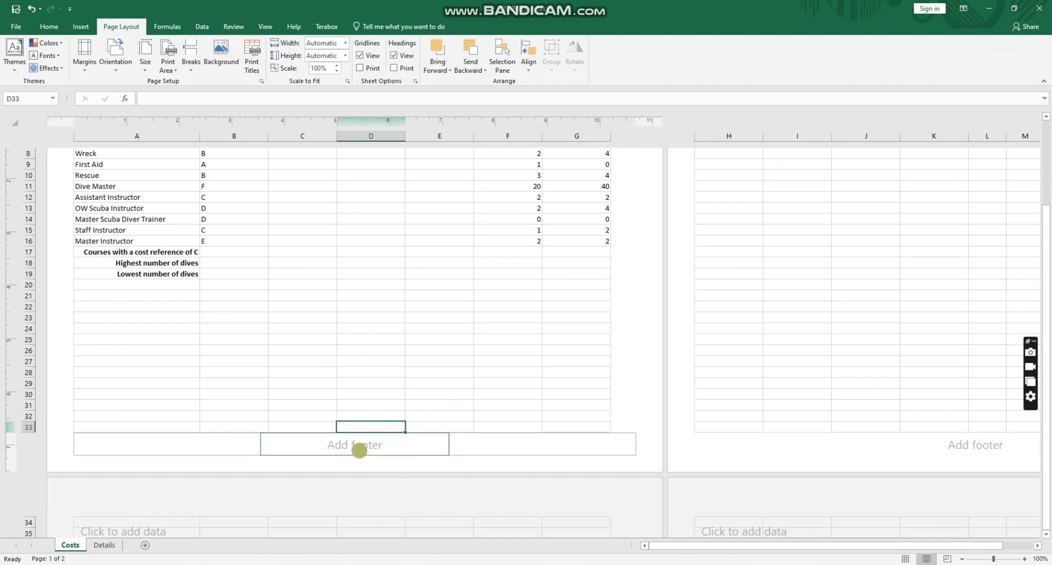
{"action": "left_click", "coordinate": [359, 450]}
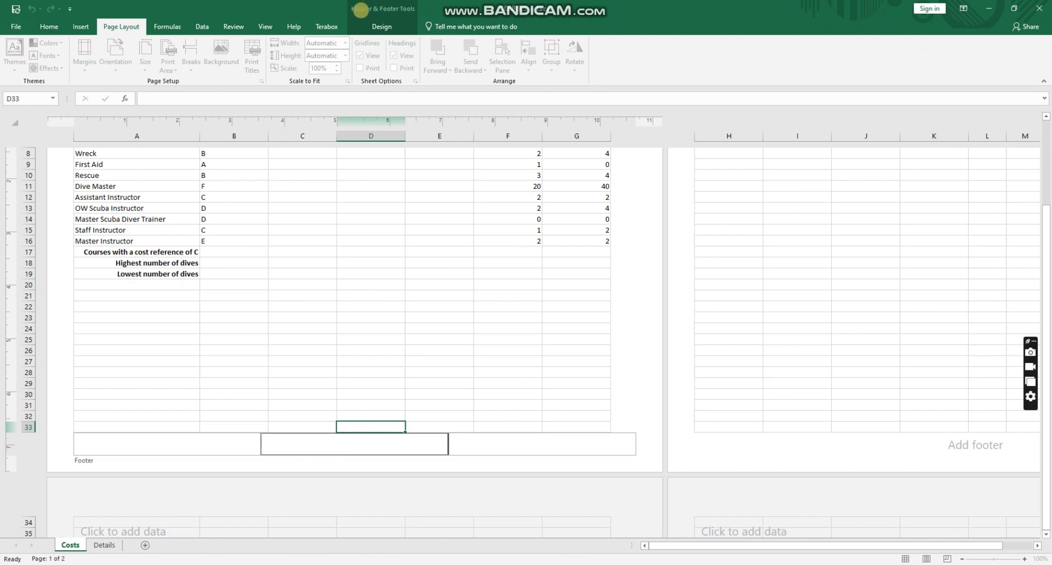
{"action": "left_click", "coordinate": [382, 7]}
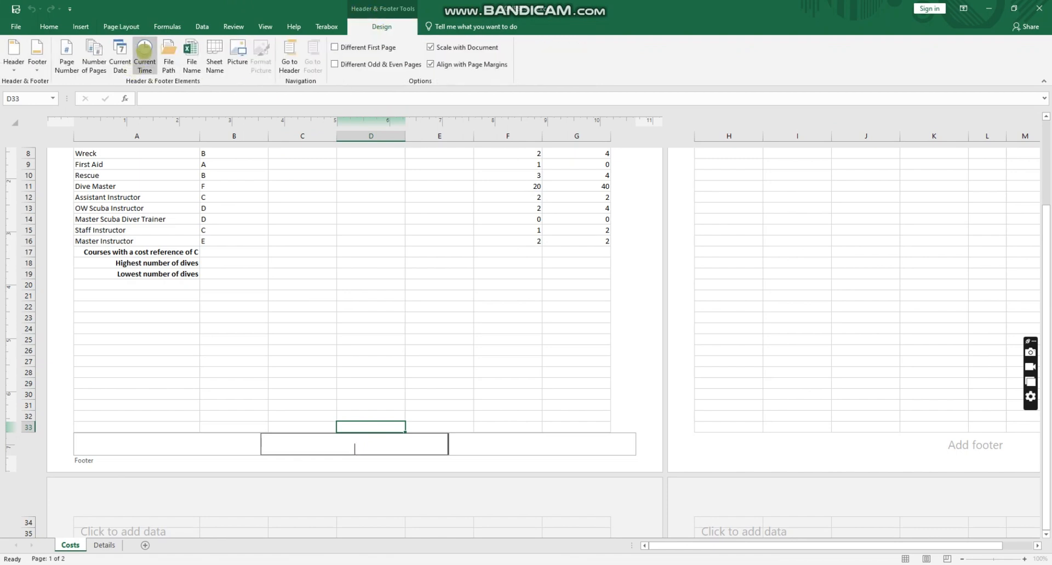
{"action": "left_click", "coordinate": [144, 53]}
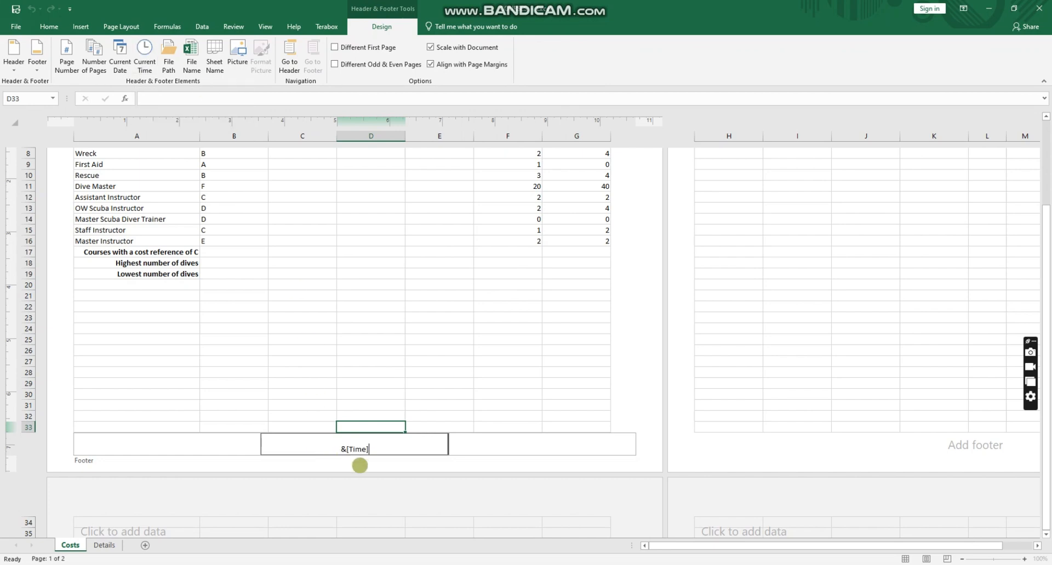
{"action": "left_click", "coordinate": [359, 465]}
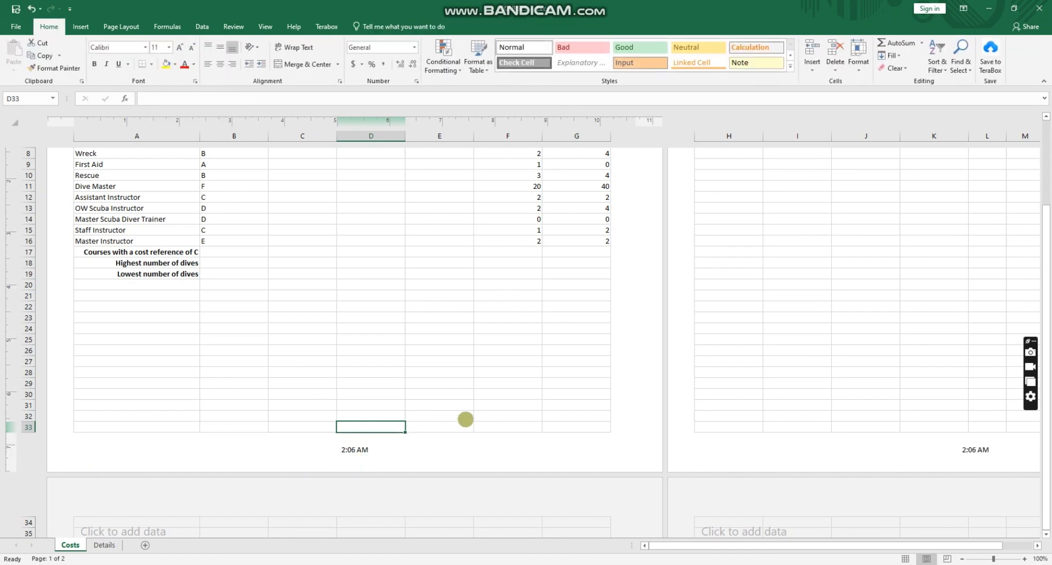
{"action": "scroll", "coordinate": [512, 380], "scroll_direction": "down", "scroll_amount": 1}
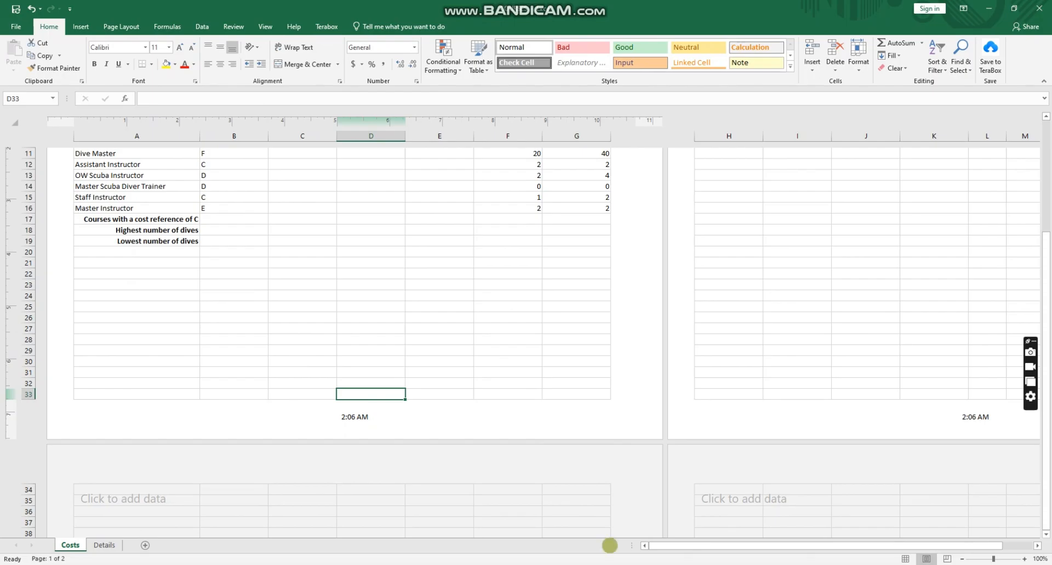
- Switch to the exam paper, tick off item (i) about the footer time in red, and return to the COURSES workbook
{"action": "left_click", "coordinate": [610, 542]}
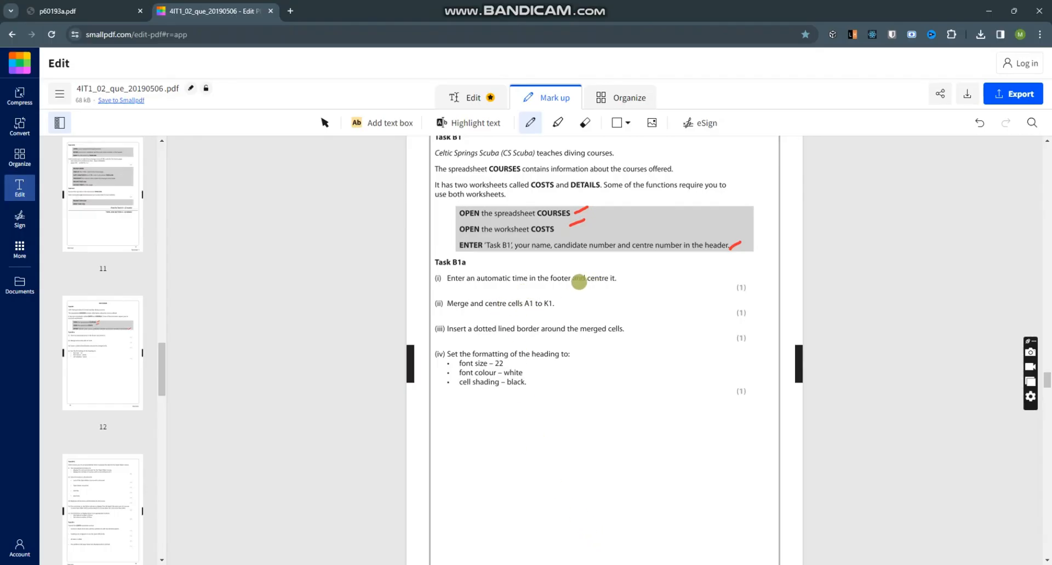
{"action": "left_click_drag", "start_coordinate": [594, 280], "coordinate": [640, 267]}
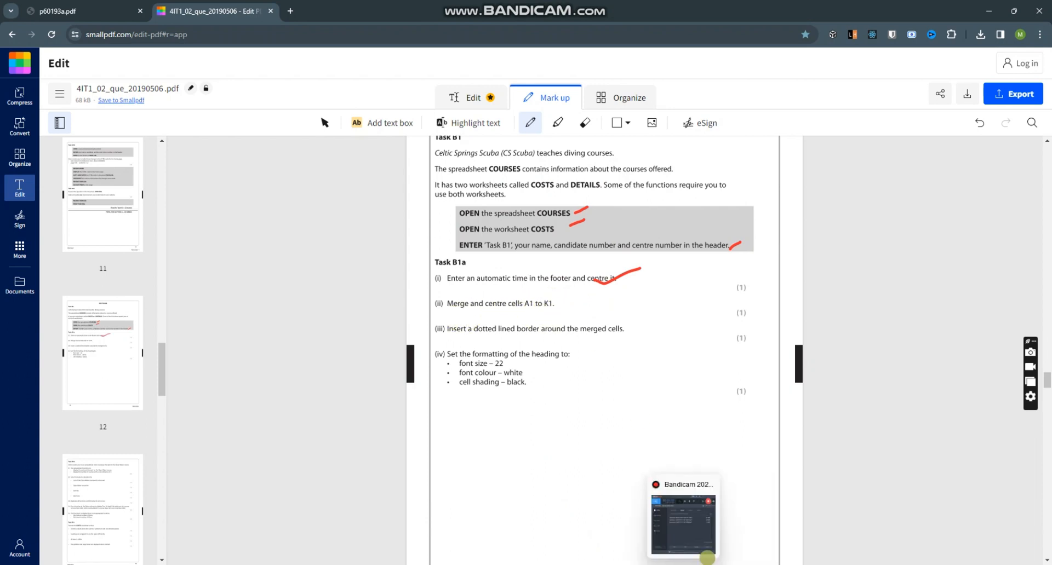
{"action": "mouse_move", "coordinate": [707, 563]}
{"action": "left_click", "coordinate": [709, 539]}
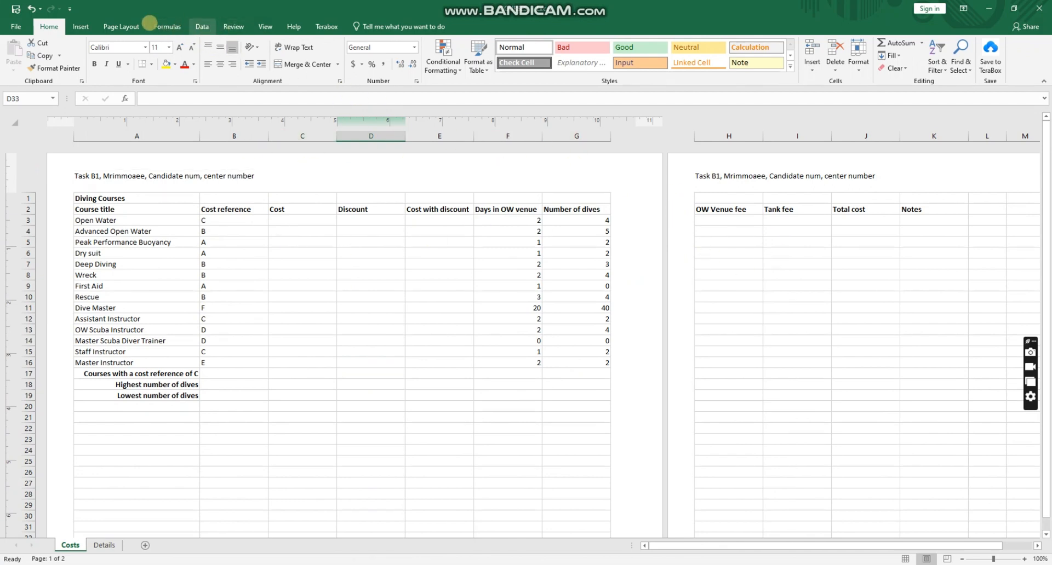
- Return the Costs worksheet to Normal view and merge and centre cells A1 to K1
{"action": "left_click", "coordinate": [262, 26]}
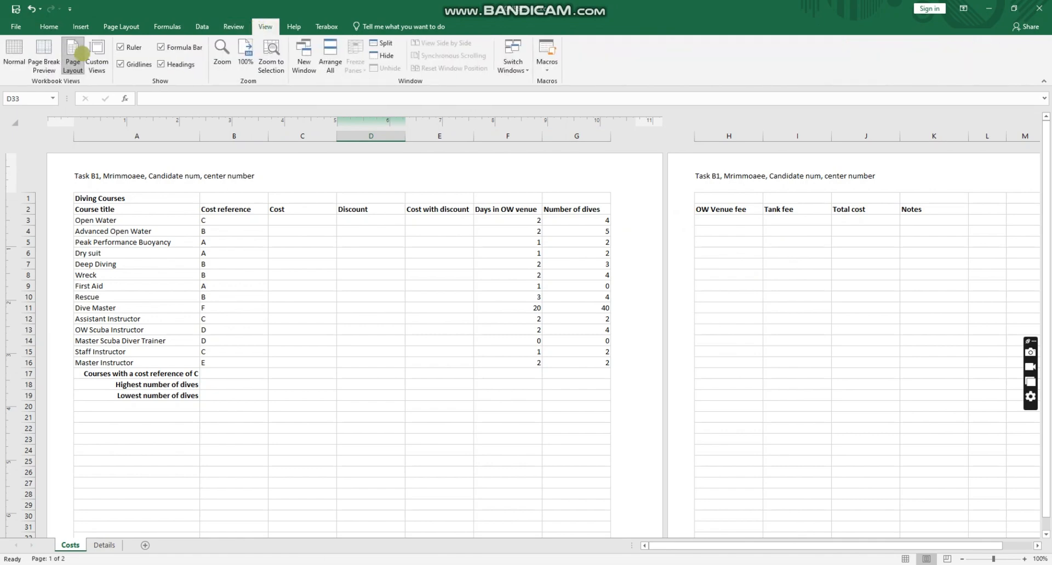
{"action": "left_click", "coordinate": [13, 55]}
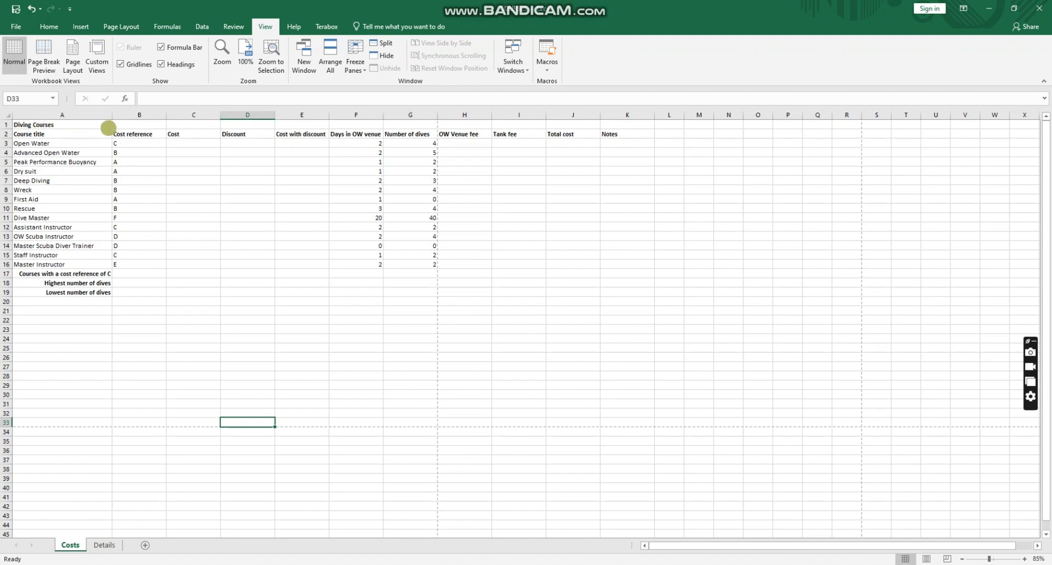
{"action": "left_click", "coordinate": [78, 125]}
{"action": "left_click_drag", "start_coordinate": [78, 125], "coordinate": [622, 125]}
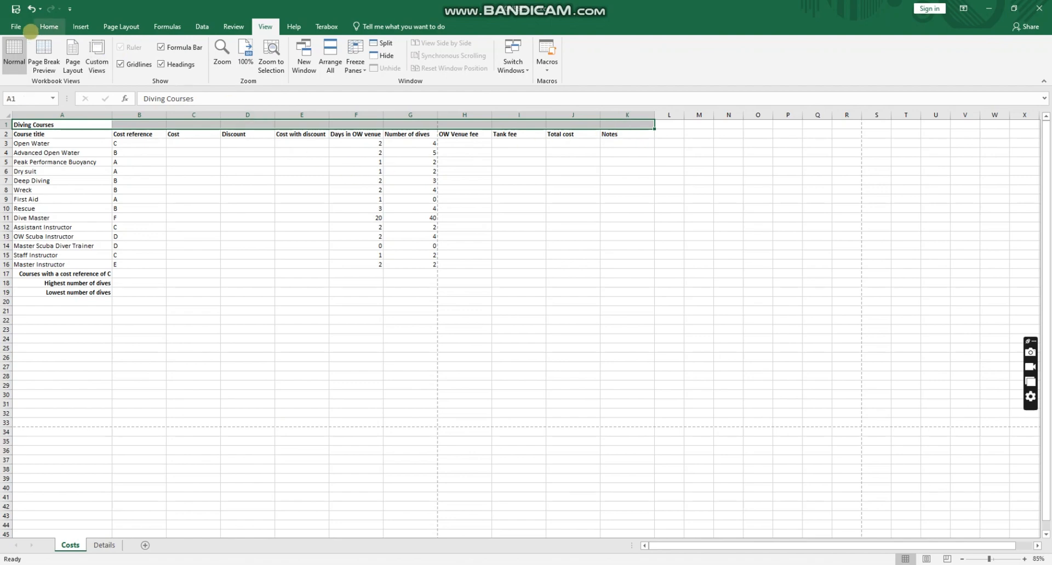
{"action": "left_click", "coordinate": [45, 26]}
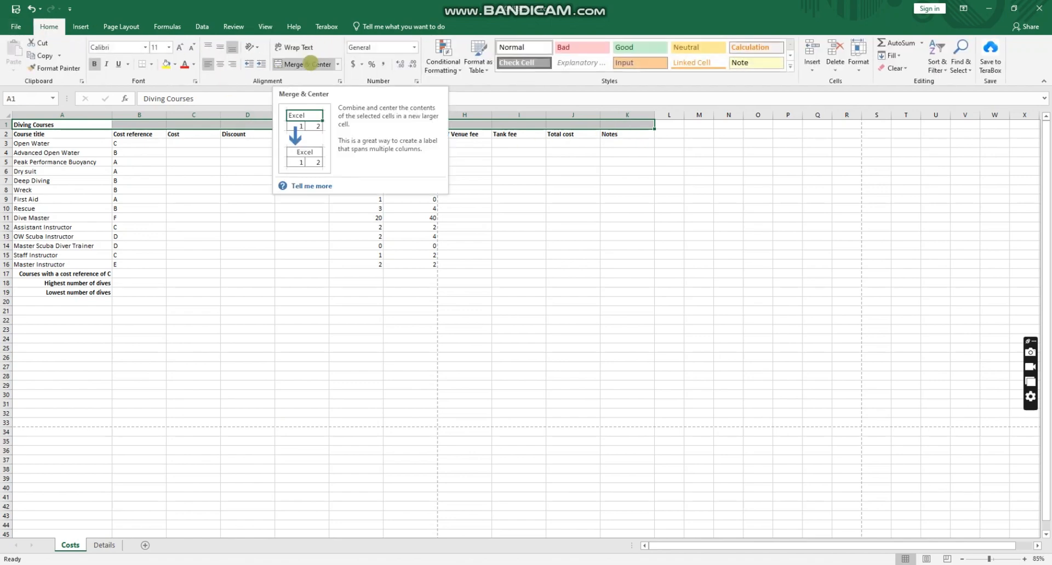
{"action": "left_click", "coordinate": [310, 63]}
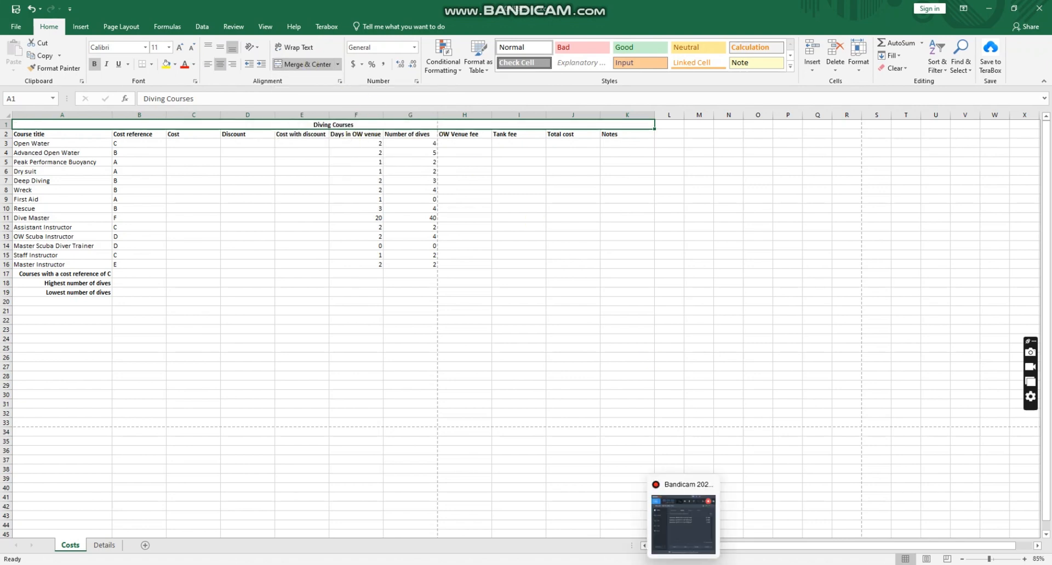
- Switch to the exam paper, tick off item (ii) about merging A1 to K1, and return to the COURSES workbook
{"action": "left_click", "coordinate": [627, 532]}
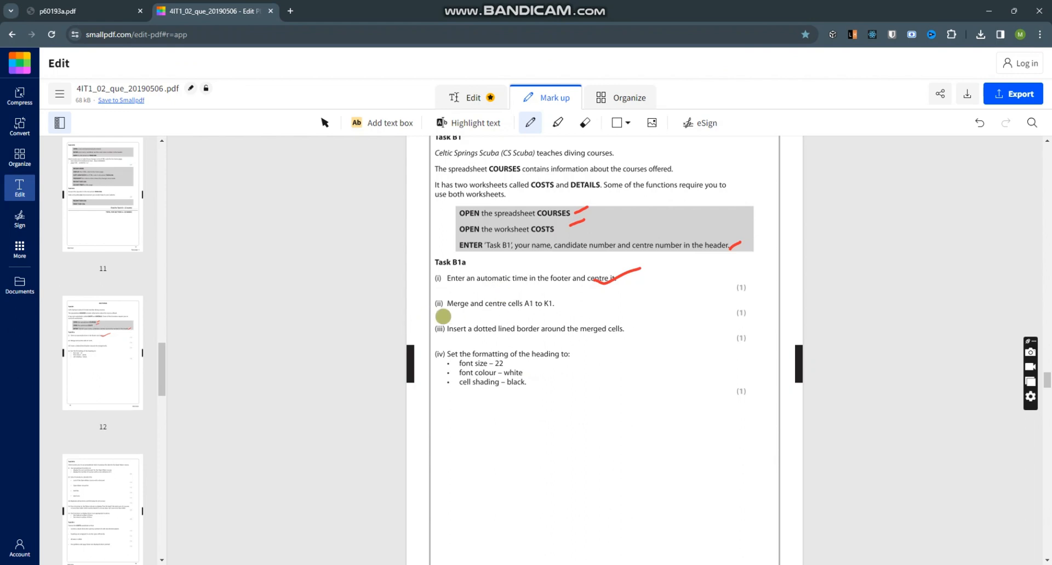
{"action": "left_click_drag", "start_coordinate": [530, 307], "coordinate": [581, 300]}
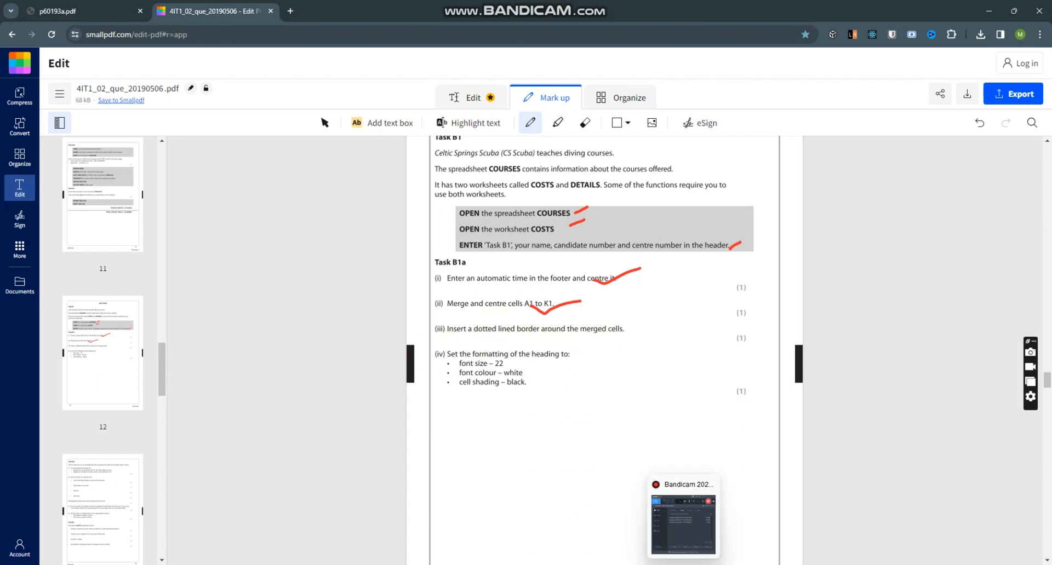
{"action": "left_click", "coordinate": [761, 547]}
{"action": "left_click", "coordinate": [173, 153]}
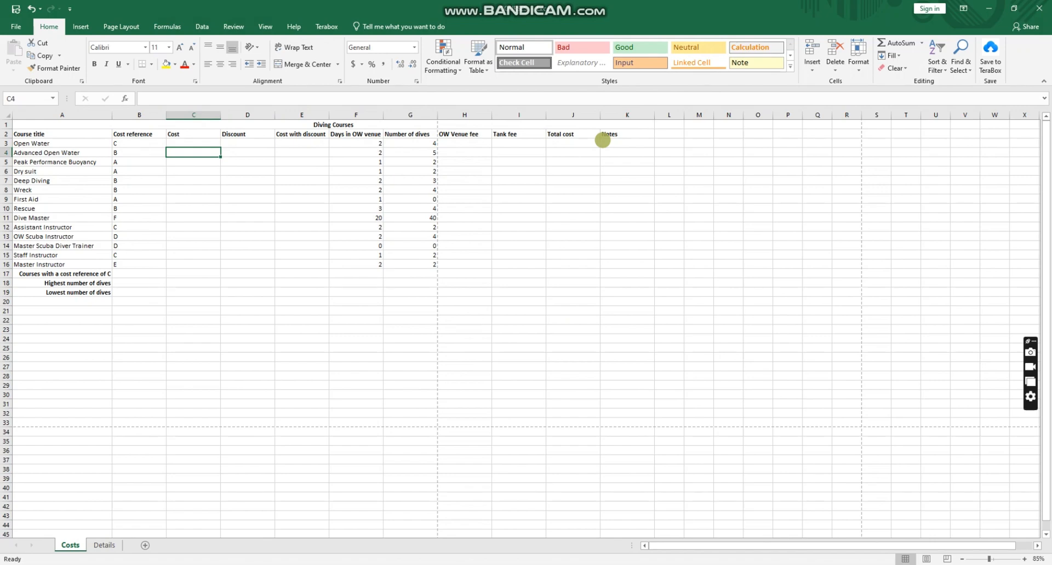
{"action": "key", "text": "ctrl+Home"}
{"action": "key", "text": "ctrl+shift+End"}
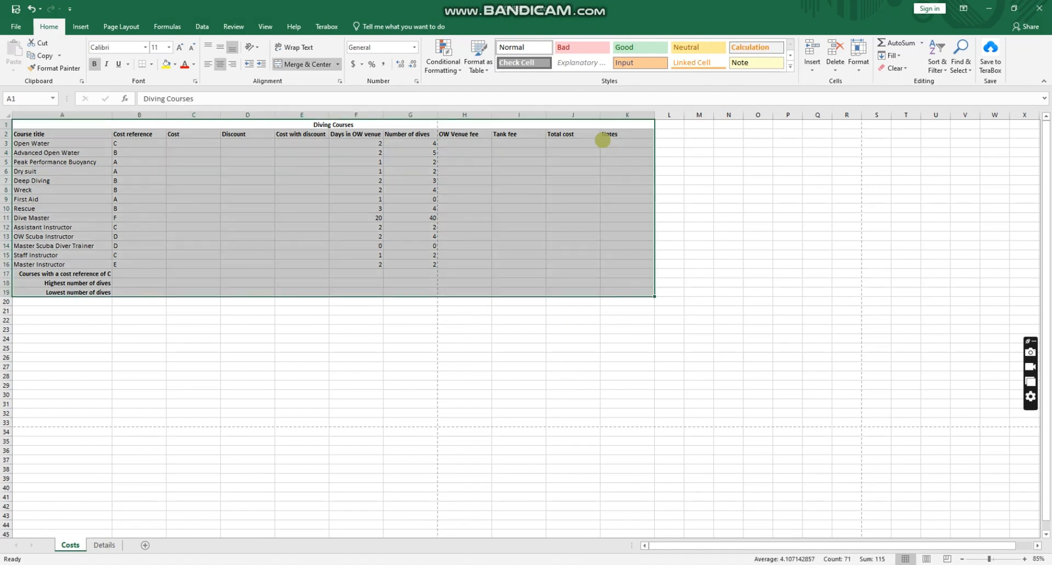
{"action": "type", "text": "*"}
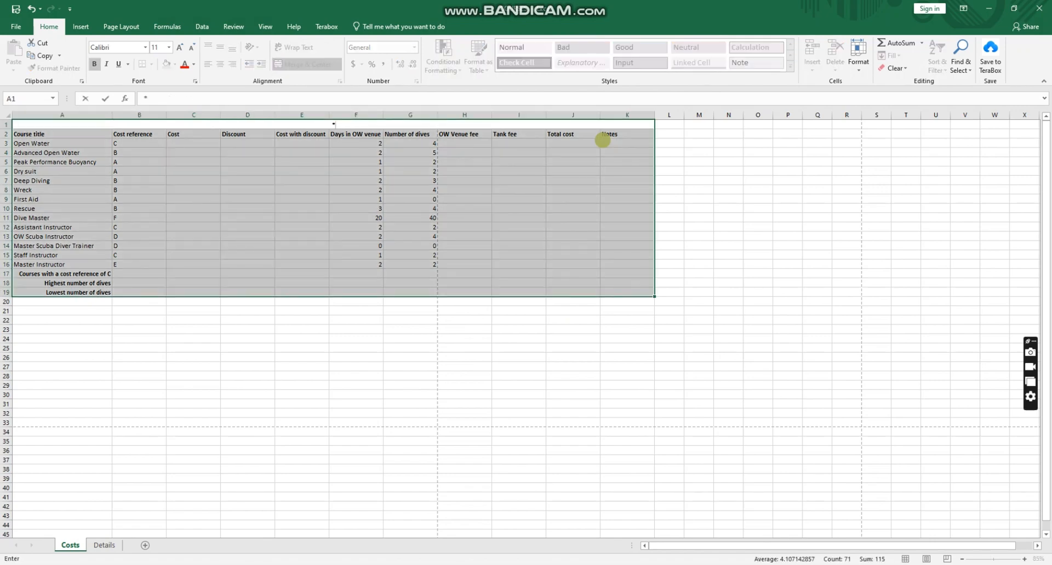
{"action": "key", "text": "Escape"}
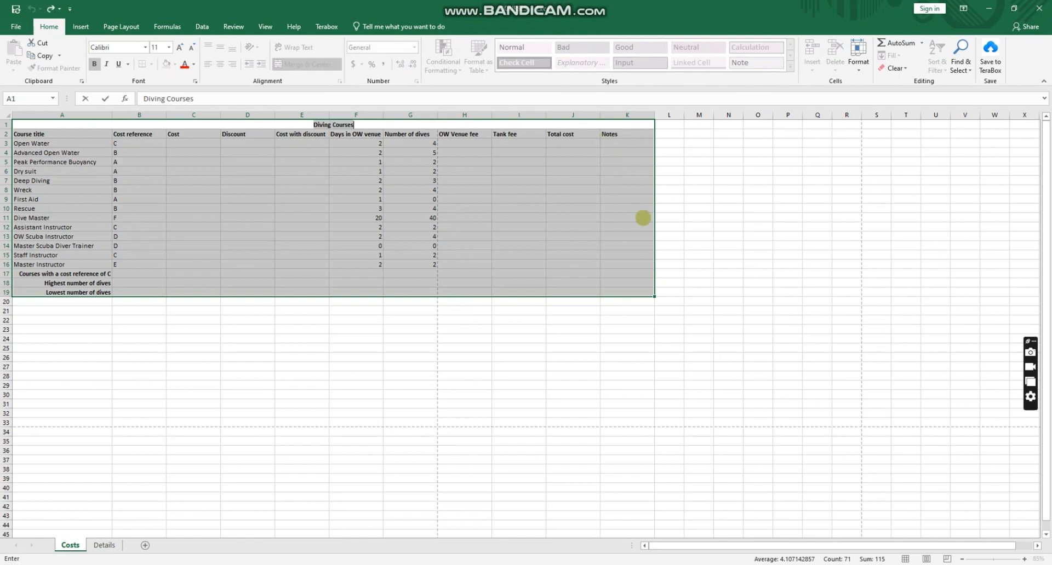
{"action": "left_click", "coordinate": [672, 218]}
- Apply a bottom border to the merged Diving Courses heading in row 1
{"action": "scroll", "coordinate": [673, 219], "scroll_direction": "up", "scroll_amount": 3, "text": "ctrl"}
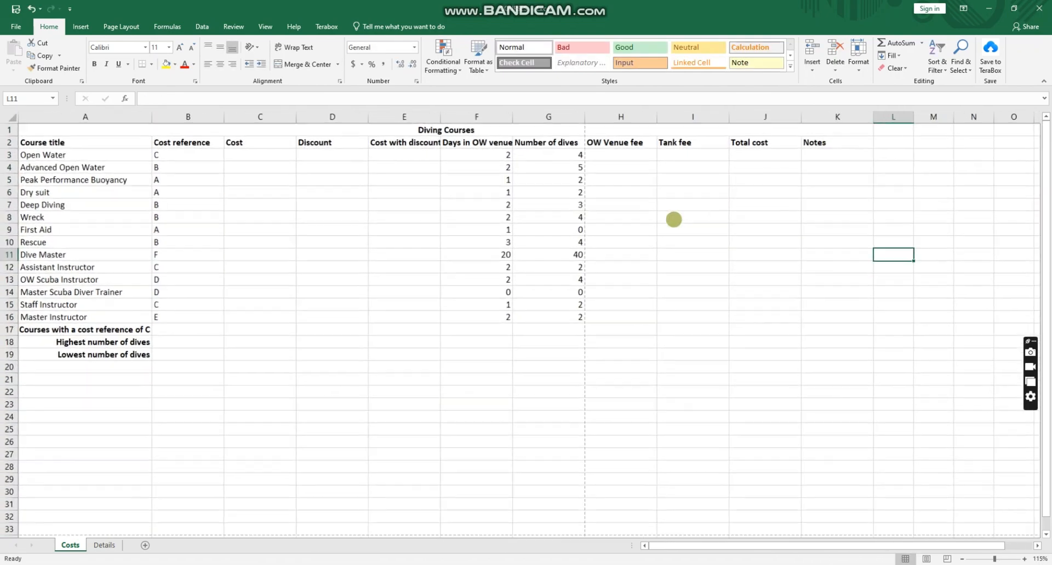
{"action": "left_click", "coordinate": [258, 172]}
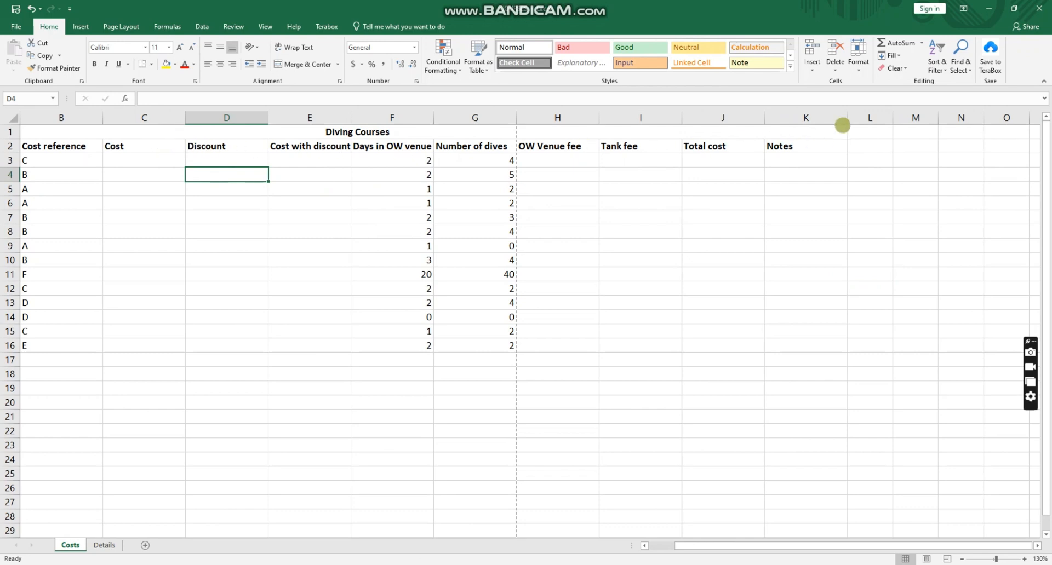
{"action": "left_click", "coordinate": [176, 135]}
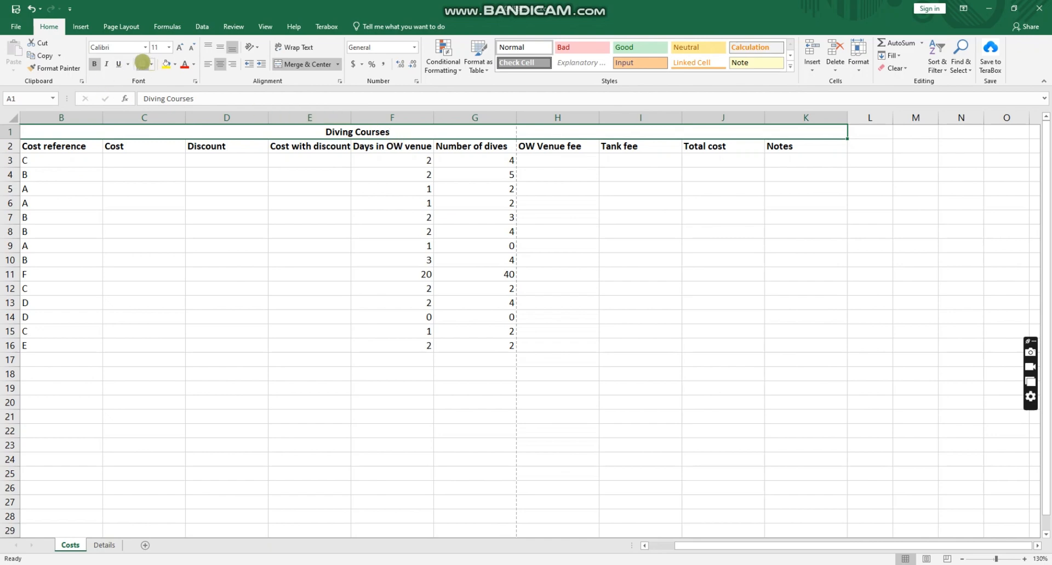
{"action": "left_click", "coordinate": [143, 62]}
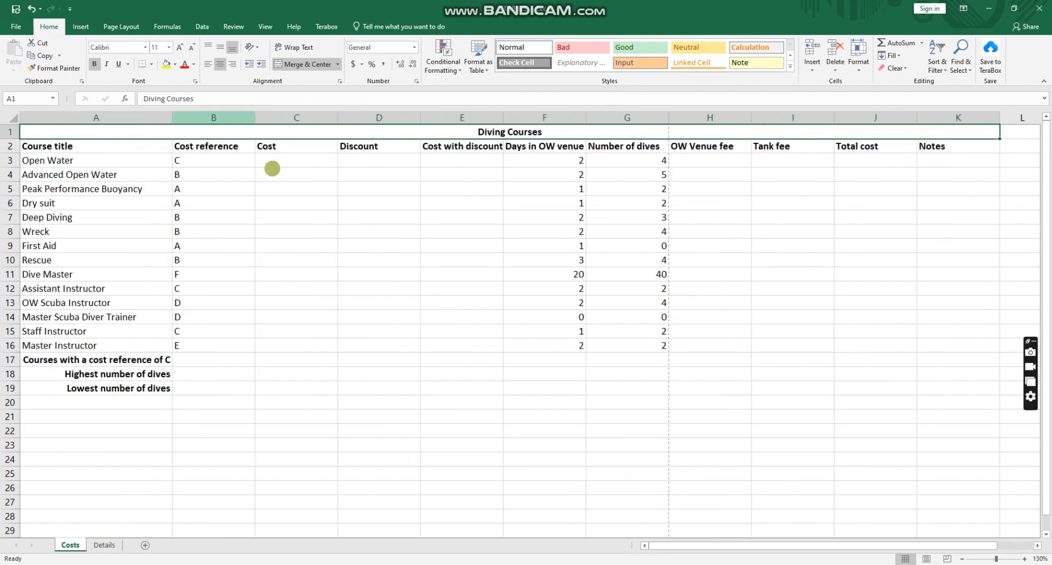
- Apply a dotted outline border around the merged Diving Courses heading in A1 to K1
{"action": "left_click", "coordinate": [272, 162]}
{"action": "left_click", "coordinate": [237, 143]}
{"action": "left_click", "coordinate": [237, 132]}
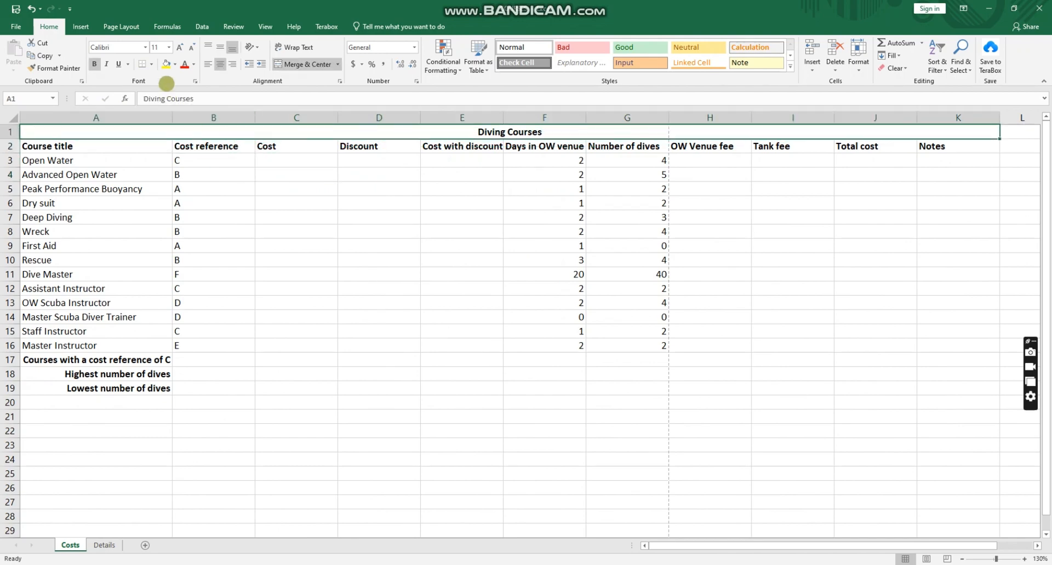
{"action": "left_click", "coordinate": [151, 63]}
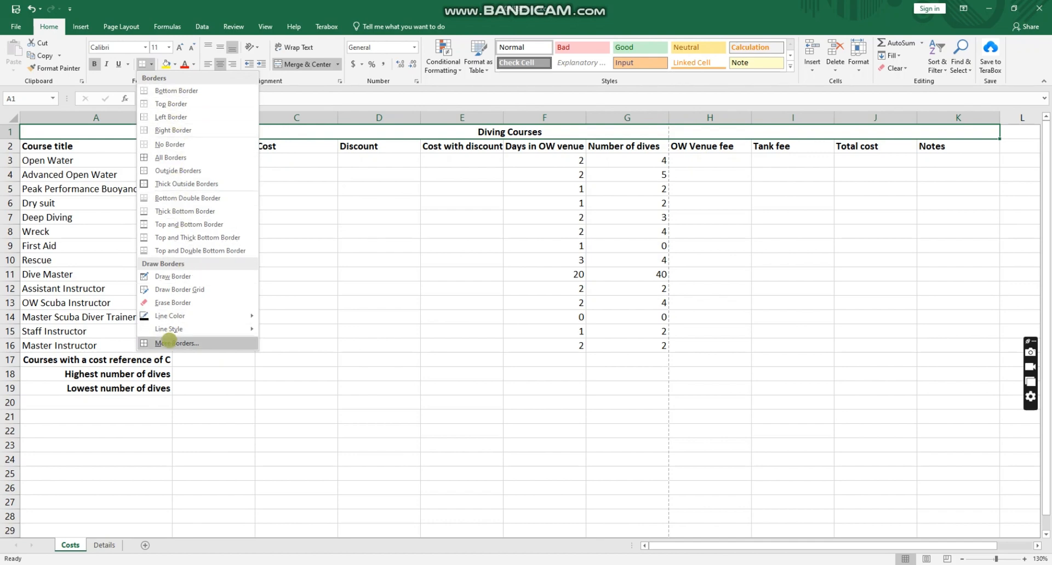
{"action": "left_click", "coordinate": [179, 343]}
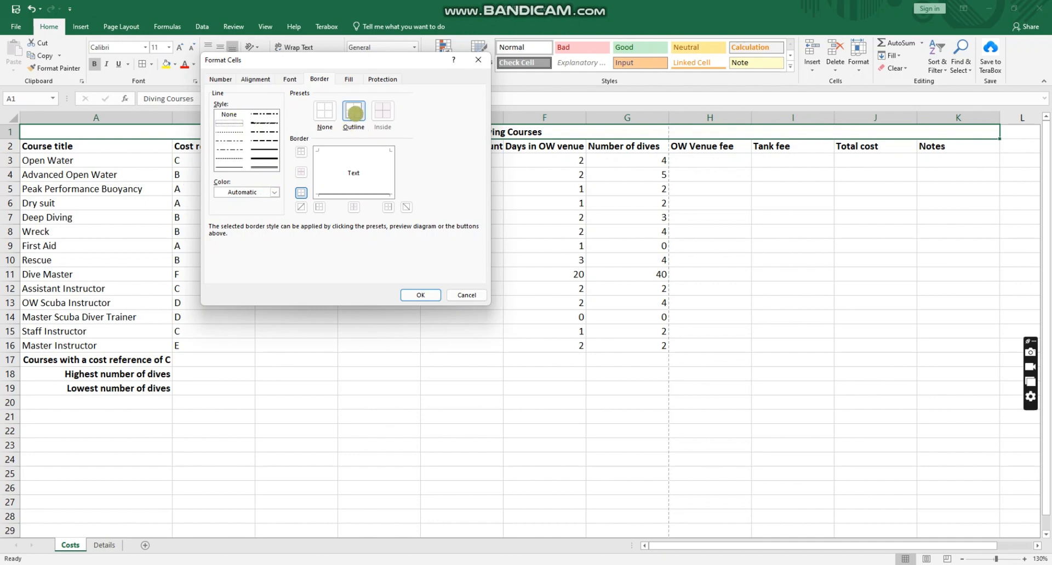
{"action": "left_click", "coordinate": [353, 110]}
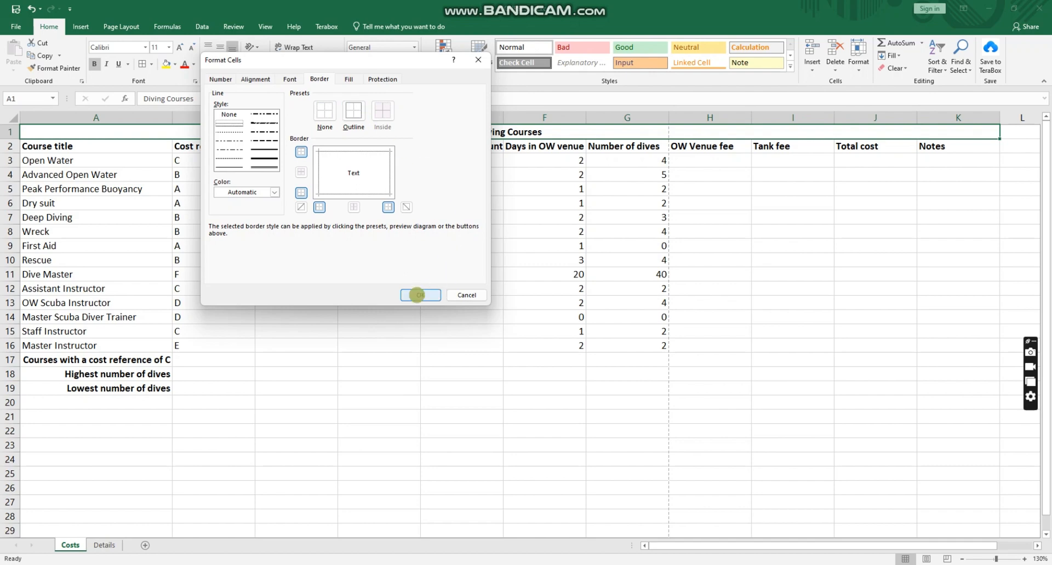
{"action": "left_click", "coordinate": [418, 295]}
{"action": "left_click", "coordinate": [432, 269]}
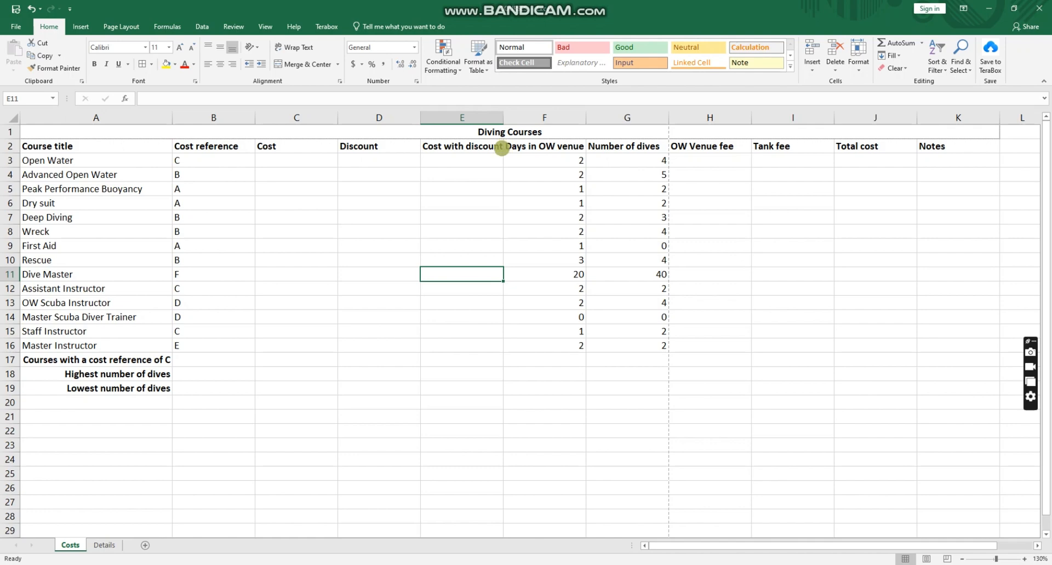
- Examine the border around the merged Diving Courses heading at different magnifications
{"action": "scroll", "coordinate": [502, 148], "scroll_direction": "up", "scroll_amount": 3, "text": "ctrl"}
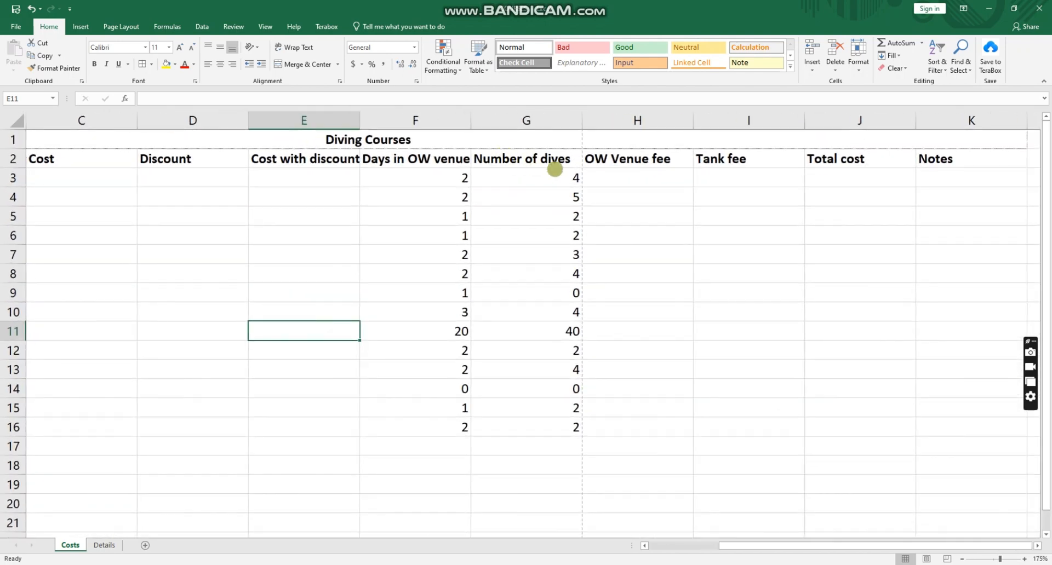
{"action": "left_click", "coordinate": [554, 171]}
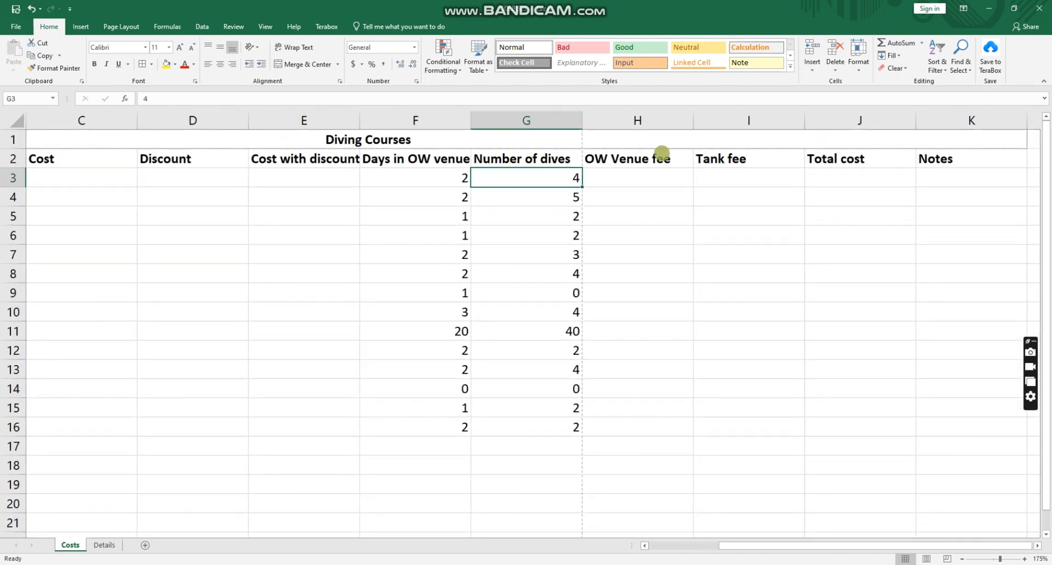
{"action": "scroll", "coordinate": [582, 188], "scroll_direction": "down", "scroll_amount": 2}
{"action": "scroll", "coordinate": [570, 206], "scroll_direction": "up", "scroll_amount": 2}
{"action": "scroll", "coordinate": [638, 231], "scroll_direction": "down", "scroll_amount": 8, "text": "ctrl"}
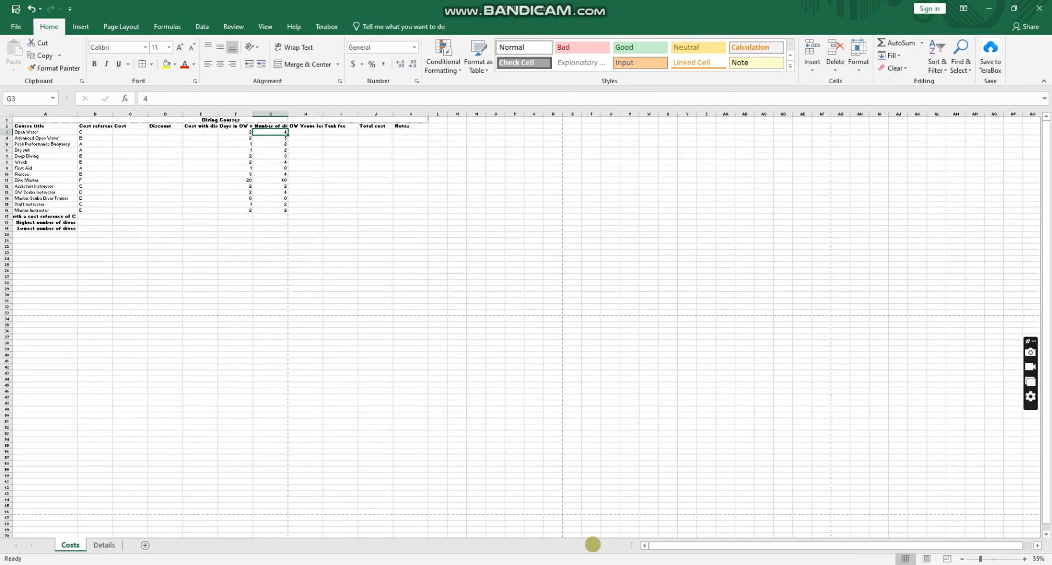
{"action": "left_click_drag", "start_coordinate": [377, 328], "coordinate": [421, 329]}
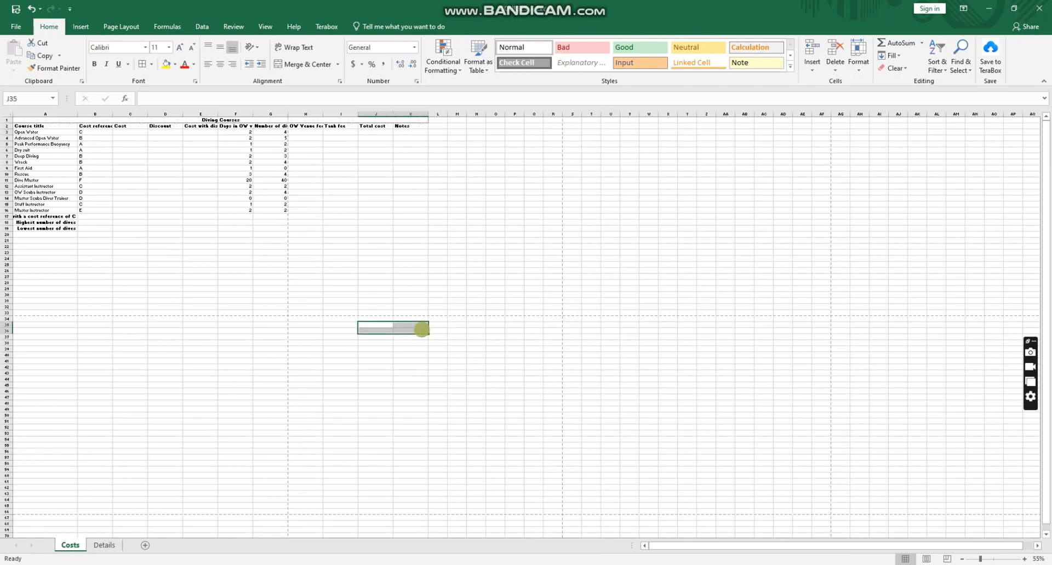
{"action": "scroll", "coordinate": [421, 330], "scroll_direction": "up", "scroll_amount": 3, "text": "ctrl"}
{"action": "left_click", "coordinate": [420, 318]}
{"action": "left_click", "coordinate": [452, 223]}
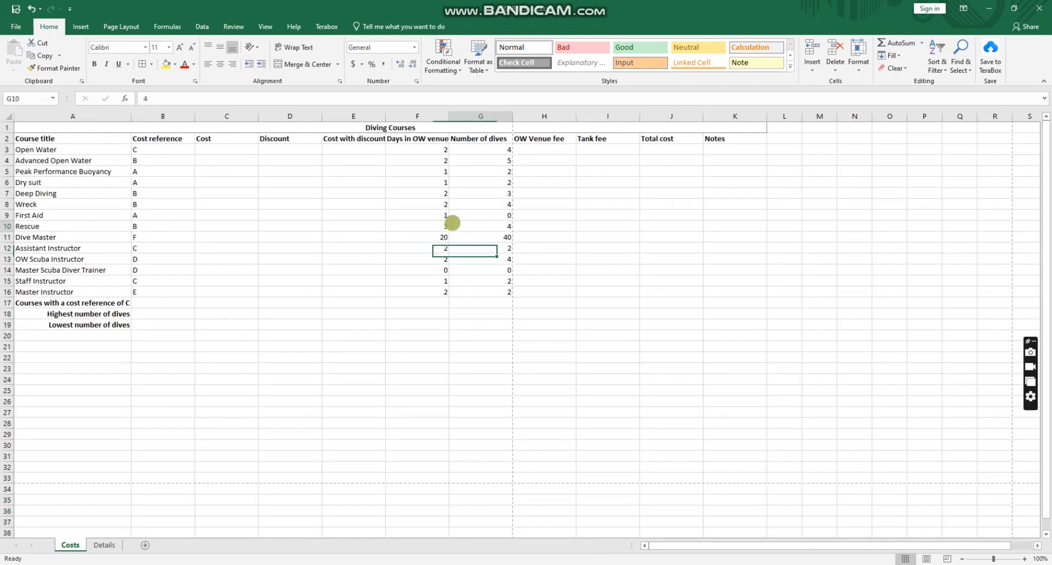
{"action": "left_click", "coordinate": [483, 135]}
{"action": "left_click", "coordinate": [535, 128]}
{"action": "left_click", "coordinate": [557, 168]}
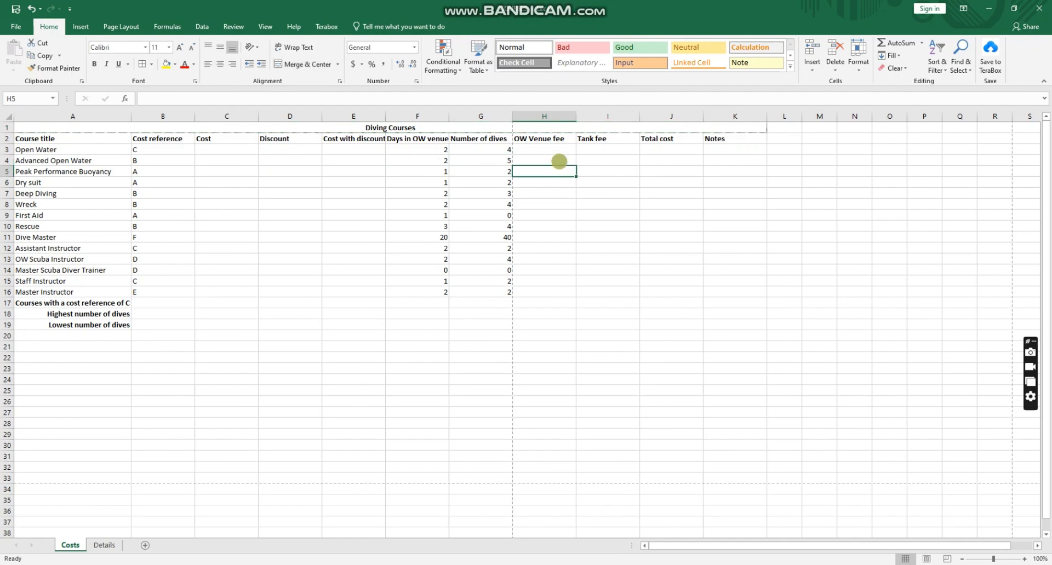
{"action": "left_click", "coordinate": [444, 192]}
- Switch to the exam paper, tick off item (iii) about the dotted border in red, and return to the COURSES workbook
{"action": "key", "text": "alt+Tab"}
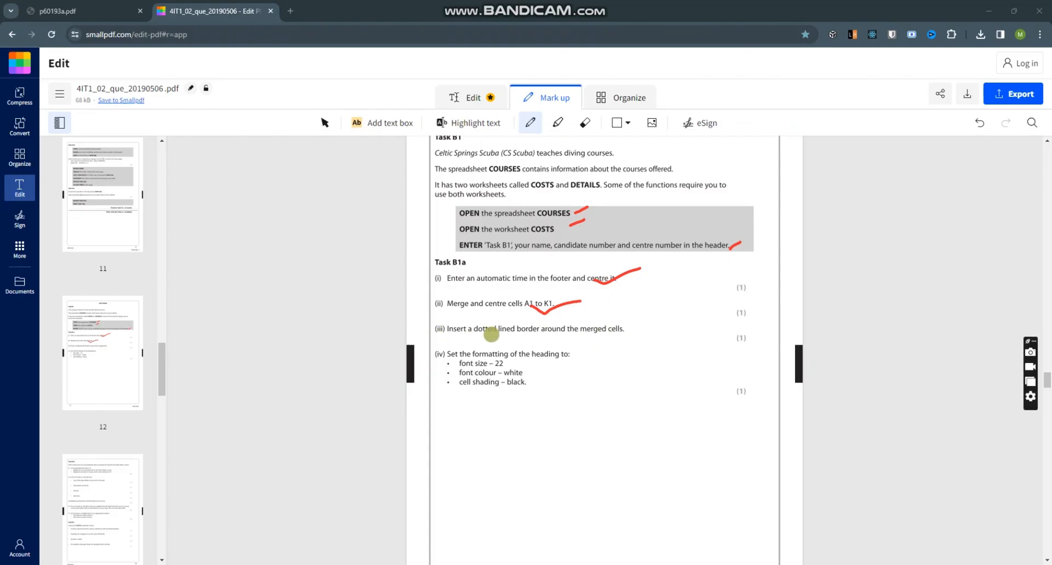
{"action": "left_click_drag", "start_coordinate": [595, 331], "coordinate": [654, 316]}
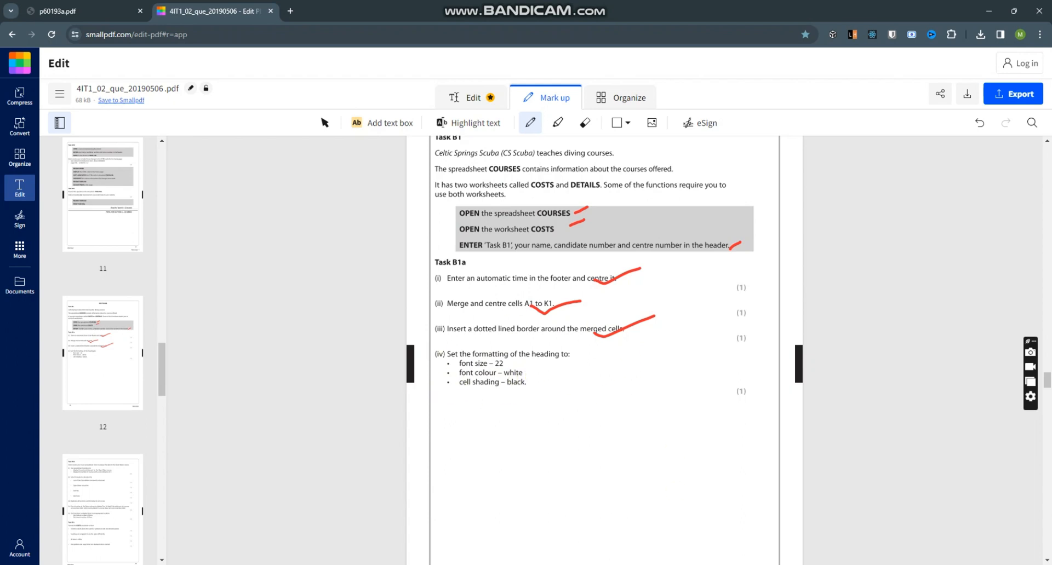
{"action": "left_click", "coordinate": [663, 564]}
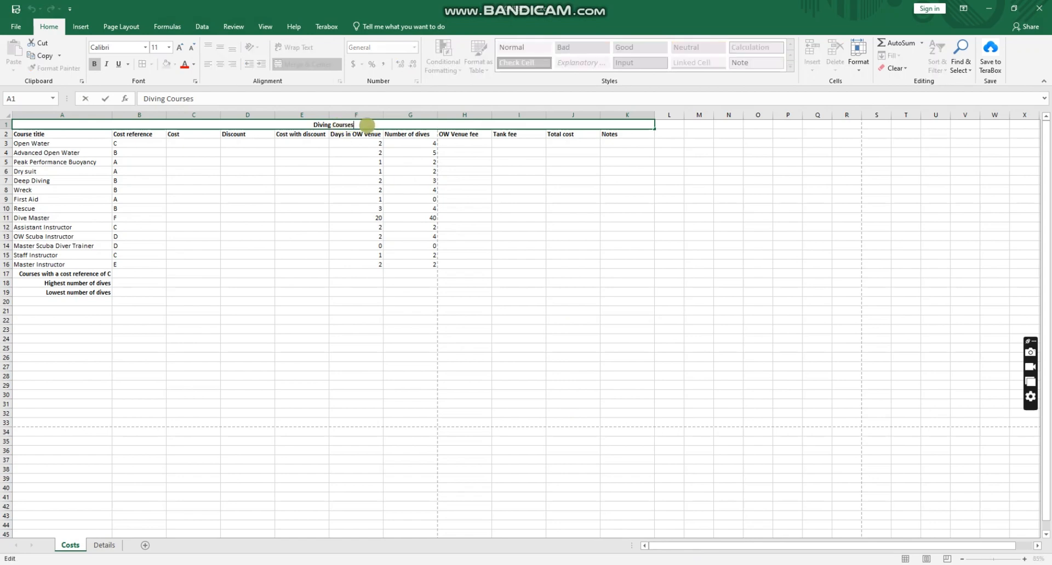
- Set the font size of the Diving Courses heading text to 22
{"action": "left_click_drag", "start_coordinate": [367, 126], "coordinate": [307, 125]}
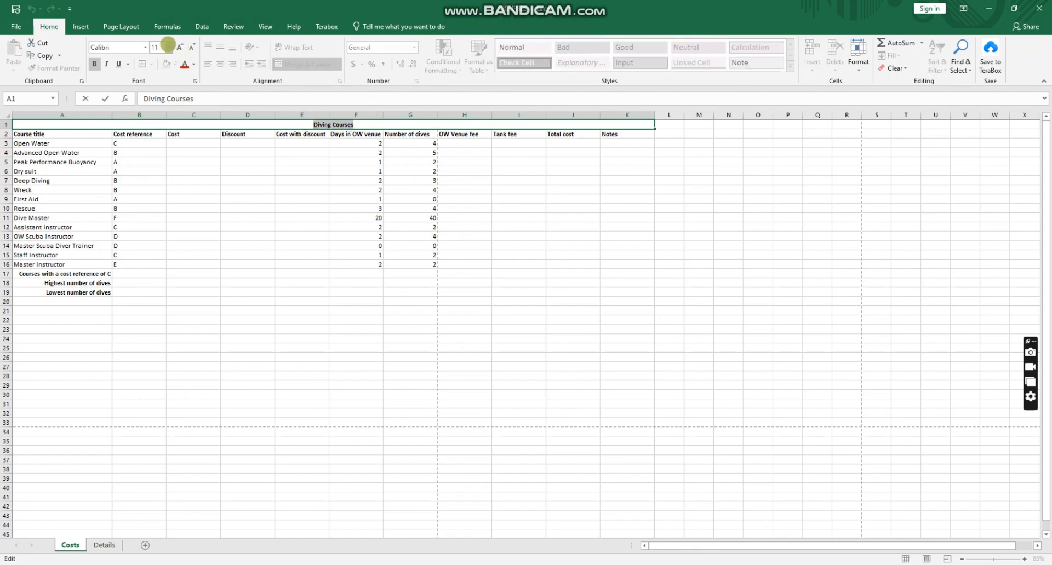
{"action": "left_click", "coordinate": [168, 47]}
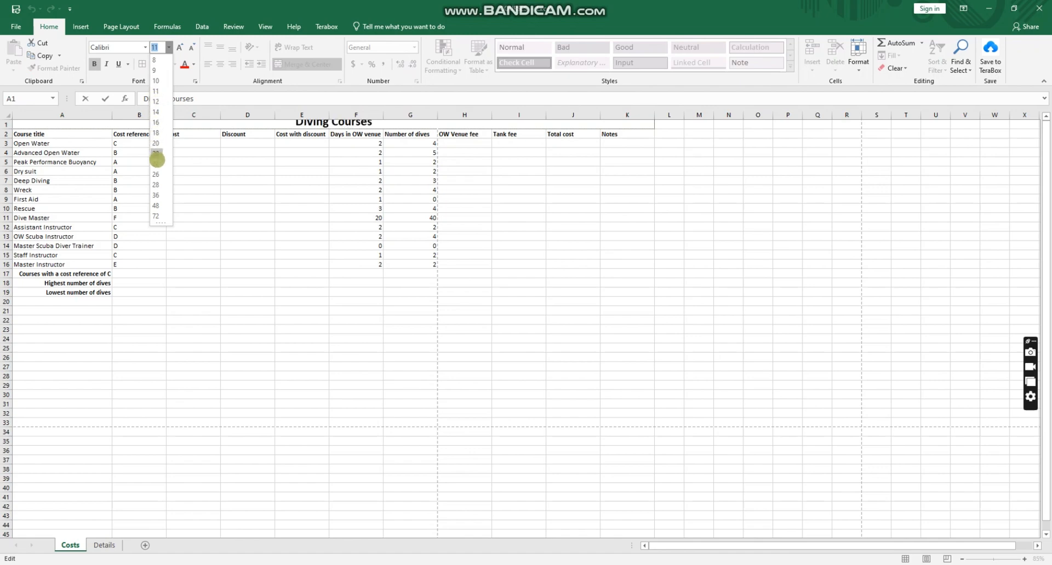
{"action": "left_click", "coordinate": [156, 154]}
{"action": "scroll", "coordinate": [398, 210], "scroll_direction": "down", "scroll_amount": 5}
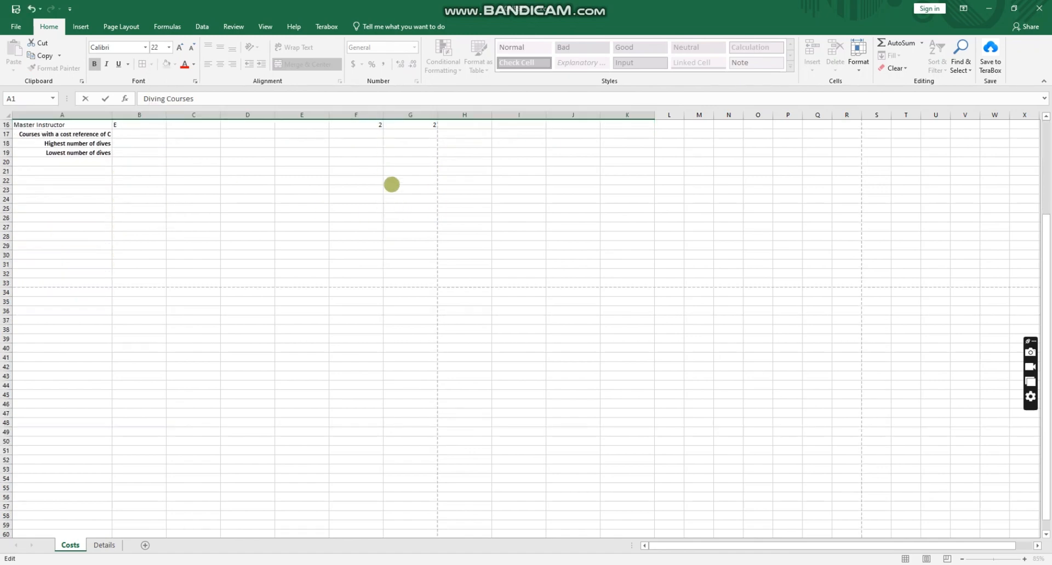
{"action": "scroll", "coordinate": [391, 186], "scroll_direction": "up", "scroll_amount": 5}
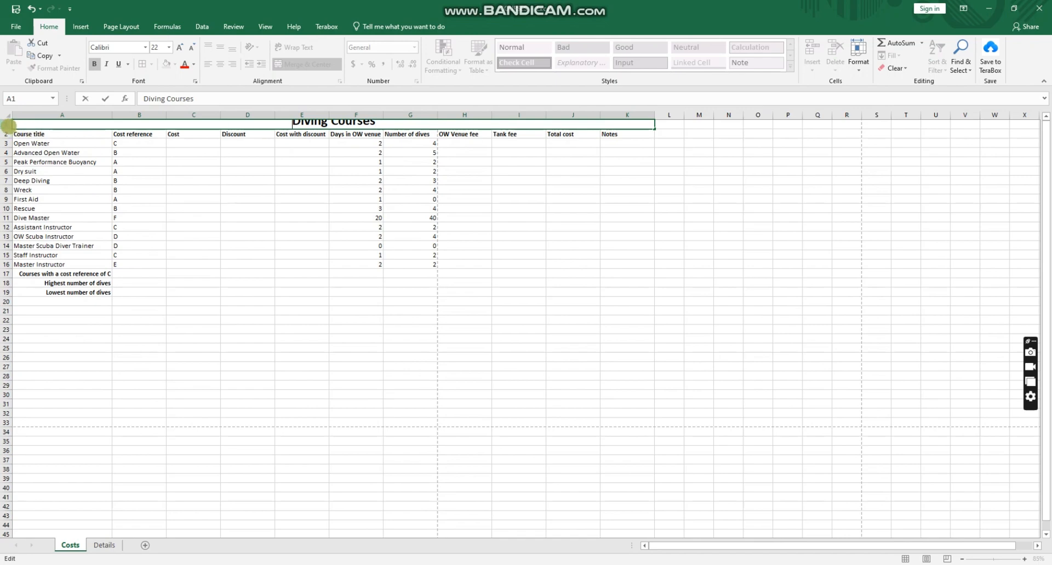
- Increase the height of row 1 so that the full Diving Courses heading fits
{"action": "left_click_drag", "start_coordinate": [8, 126], "coordinate": [8, 134]}
{"action": "left_click", "coordinate": [17, 154]}
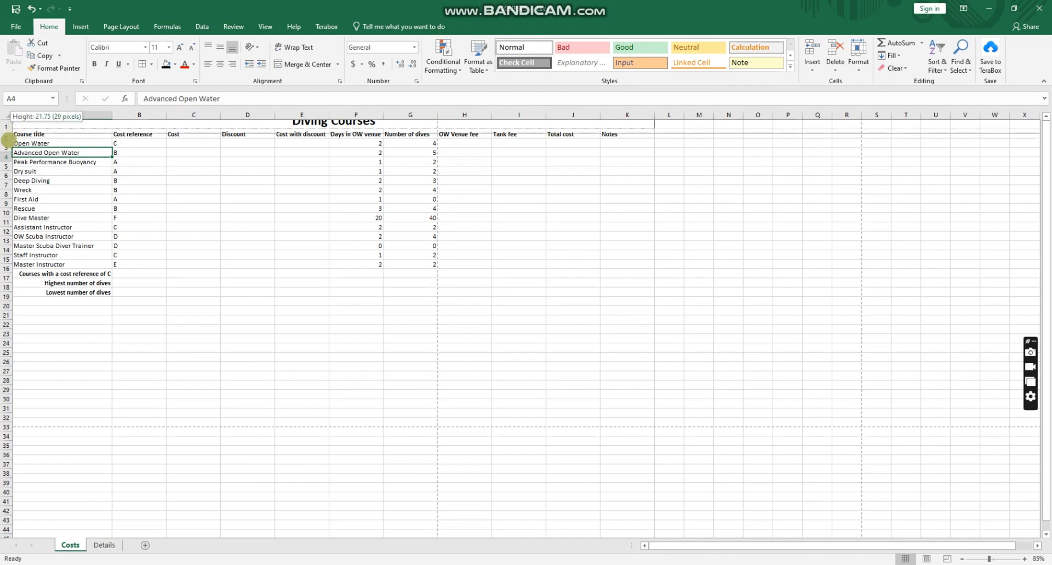
{"action": "scroll", "coordinate": [8, 141], "scroll_direction": "up", "scroll_amount": 1}
{"action": "left_click", "coordinate": [253, 214]}
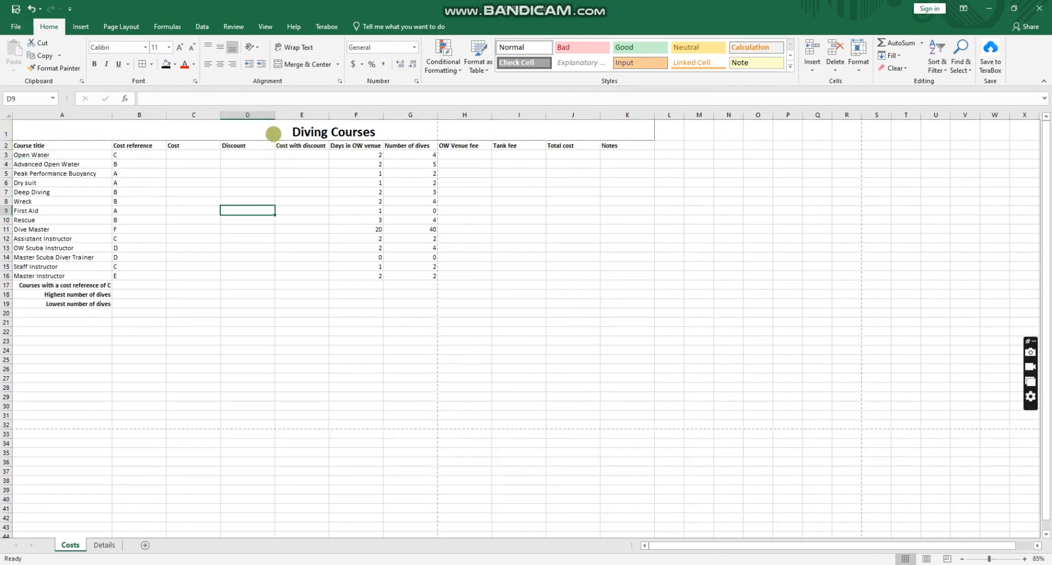
- Shade the merged Diving Courses heading cell black
{"action": "left_click", "coordinate": [273, 134]}
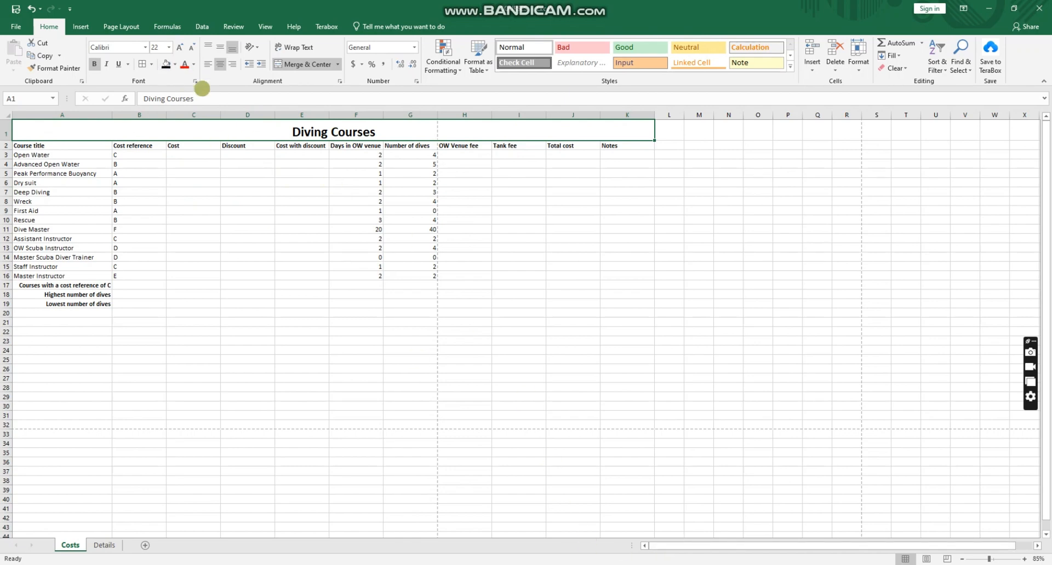
{"action": "left_click", "coordinate": [175, 64]}
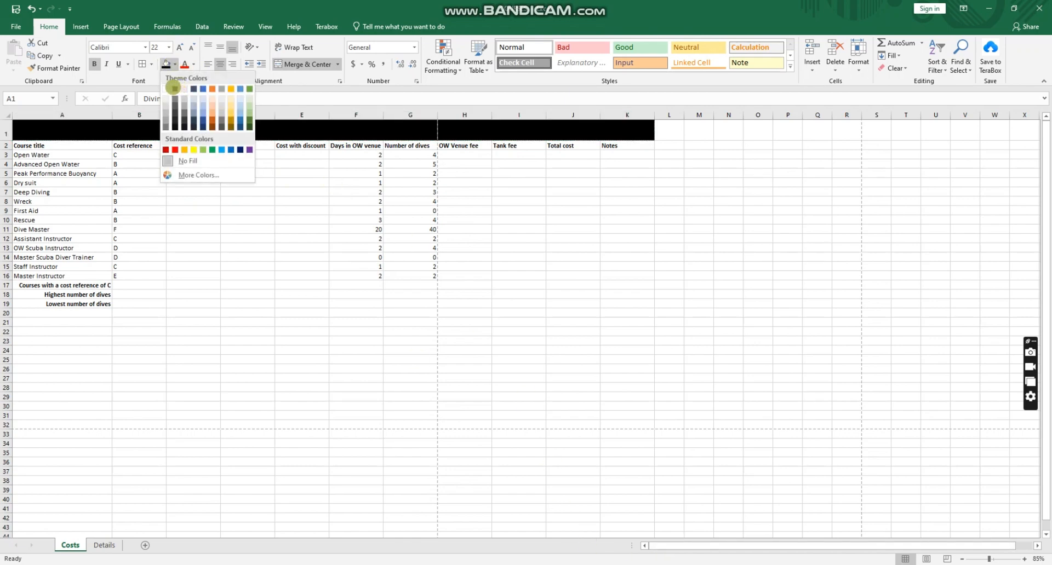
{"action": "left_click", "coordinate": [175, 87]}
- Change the font colour of the Diving Courses heading text to white
{"action": "double_click", "coordinate": [331, 125]}
{"action": "left_click_drag", "start_coordinate": [284, 130], "coordinate": [455, 133]}
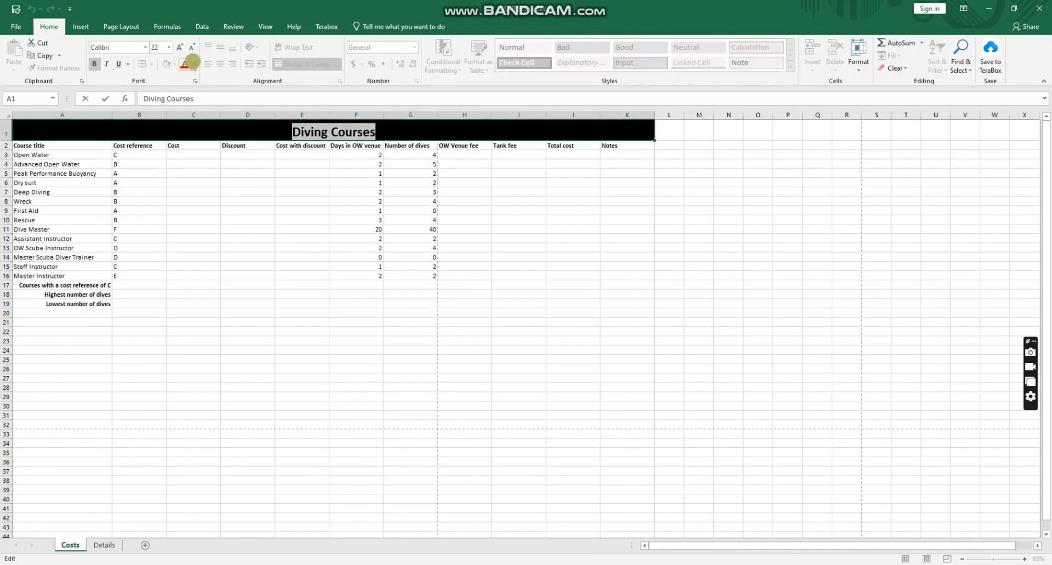
{"action": "left_click", "coordinate": [192, 62]}
{"action": "left_click", "coordinate": [186, 100]}
{"action": "left_click", "coordinate": [273, 190]}
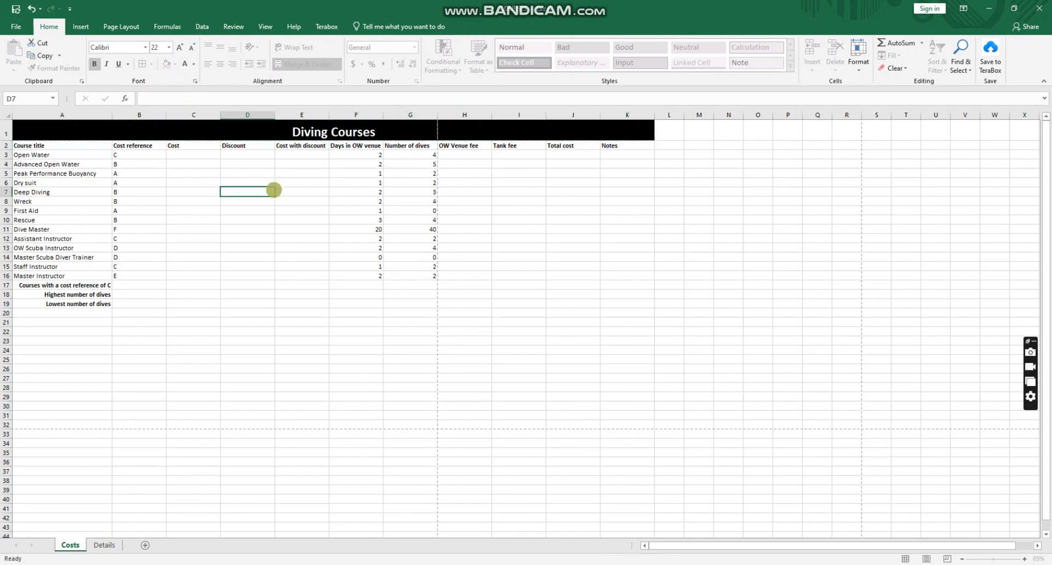
{"action": "left_click", "coordinate": [573, 200]}
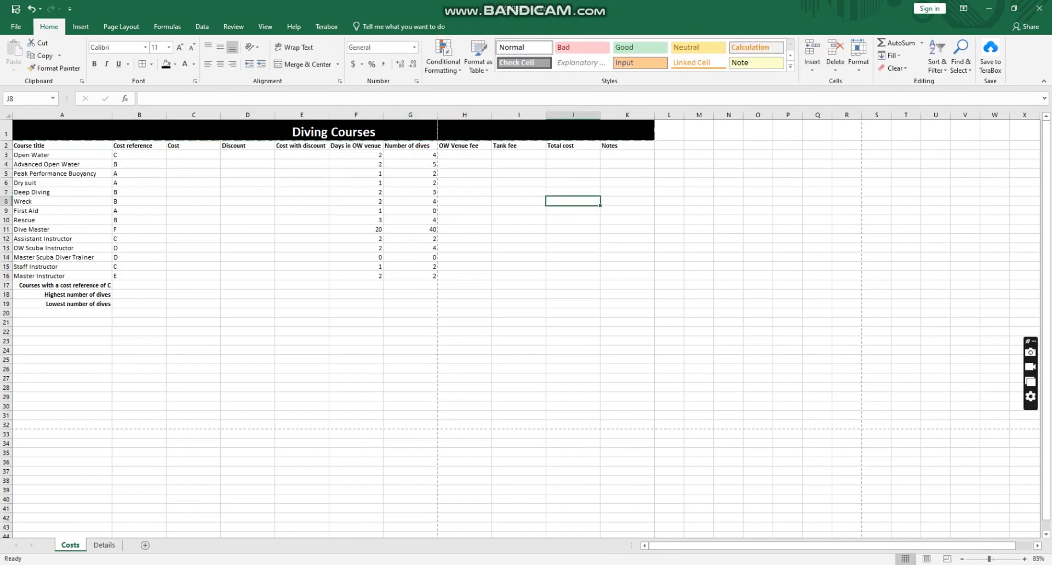
- Switch to the exam paper and tick off the font size, font colour and cell shading points of item (iv) in red
{"action": "key", "text": "alt+Tab"}
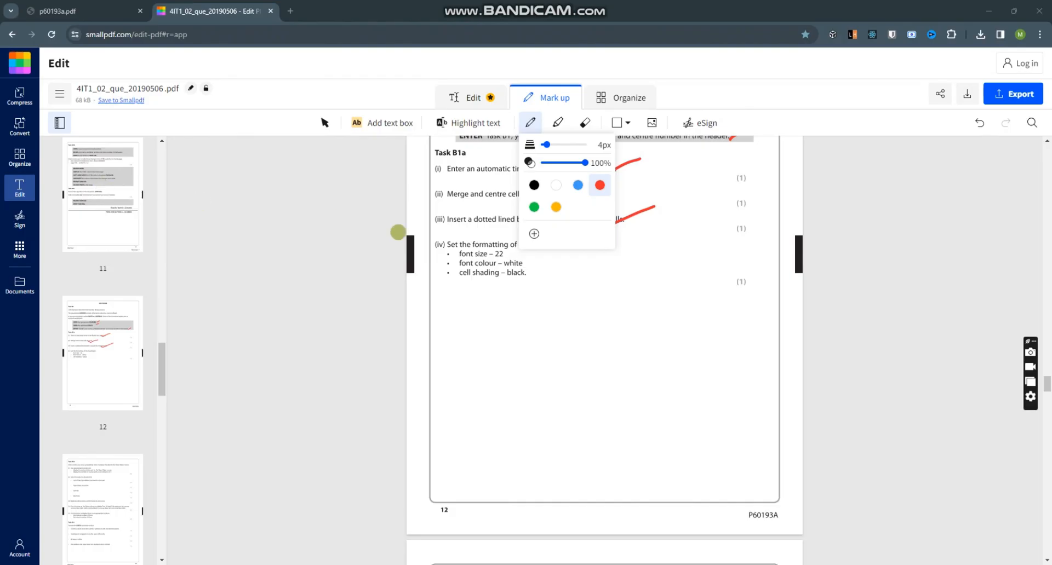
{"action": "left_click", "coordinate": [495, 257]}
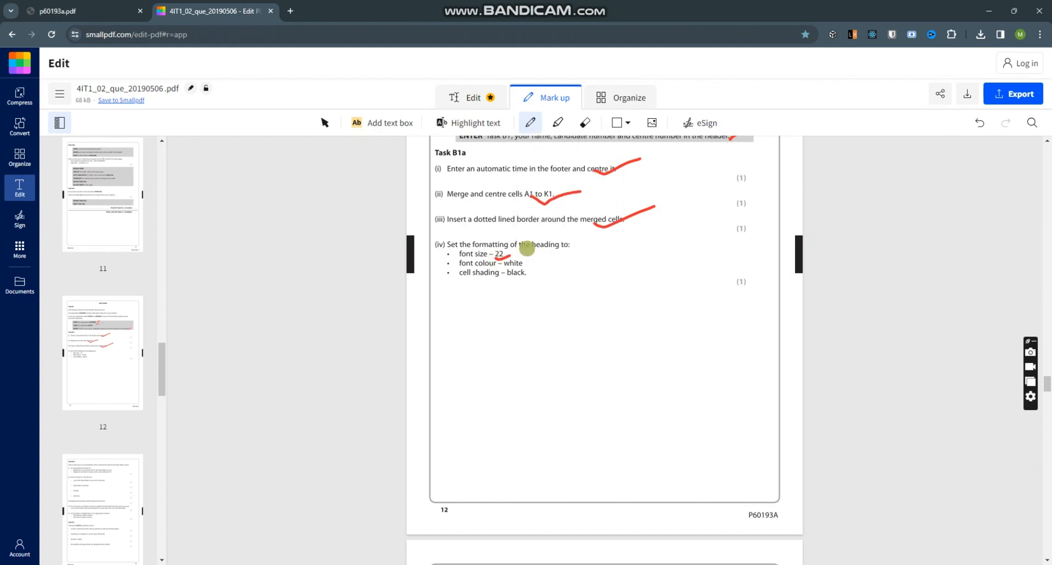
{"action": "mouse_move", "coordinate": [495, 257]}
{"action": "left_mouse_down"}
{"action": "mouse_move", "coordinate": [527, 248]}
{"action": "mouse_move", "coordinate": [550, 259]}
{"action": "left_mouse_up"}
{"action": "left_click_drag", "start_coordinate": [520, 274], "coordinate": [575, 264]}
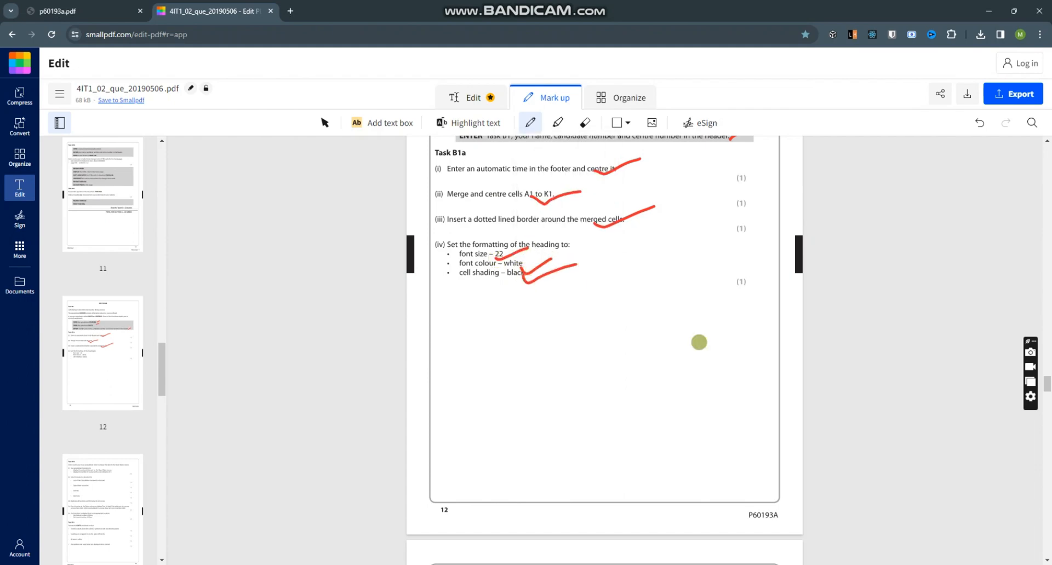
- Read the Task B1b instructions on page 13 of the exam paper
{"action": "scroll", "coordinate": [740, 356], "scroll_direction": "up", "scroll_amount": 2}
{"action": "scroll", "coordinate": [739, 357], "scroll_direction": "down", "scroll_amount": 6}
{"action": "scroll", "coordinate": [740, 358], "scroll_direction": "down", "scroll_amount": 1}
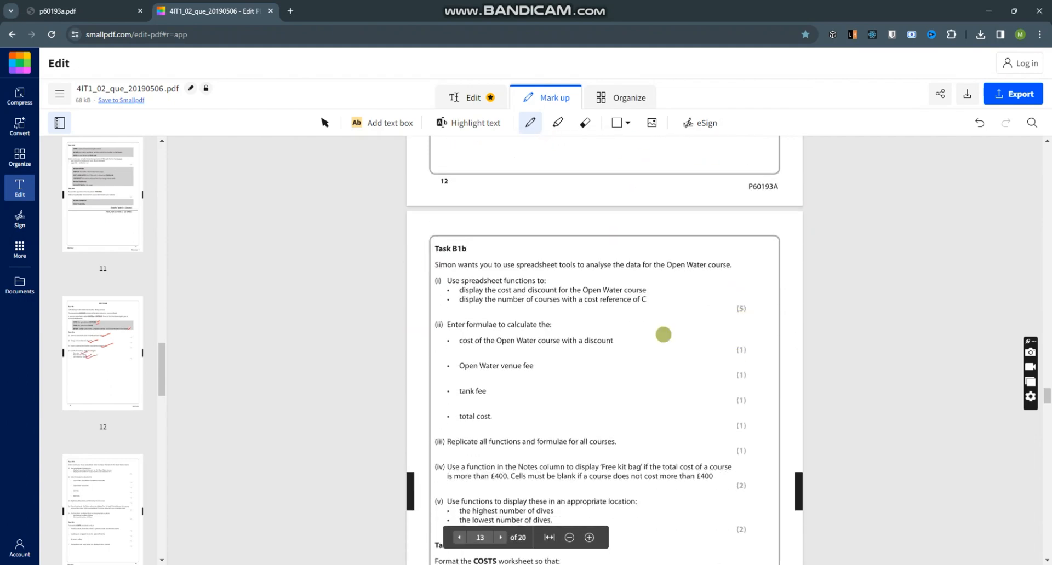
{"action": "scroll", "coordinate": [581, 266], "scroll_direction": "down", "scroll_amount": 1}
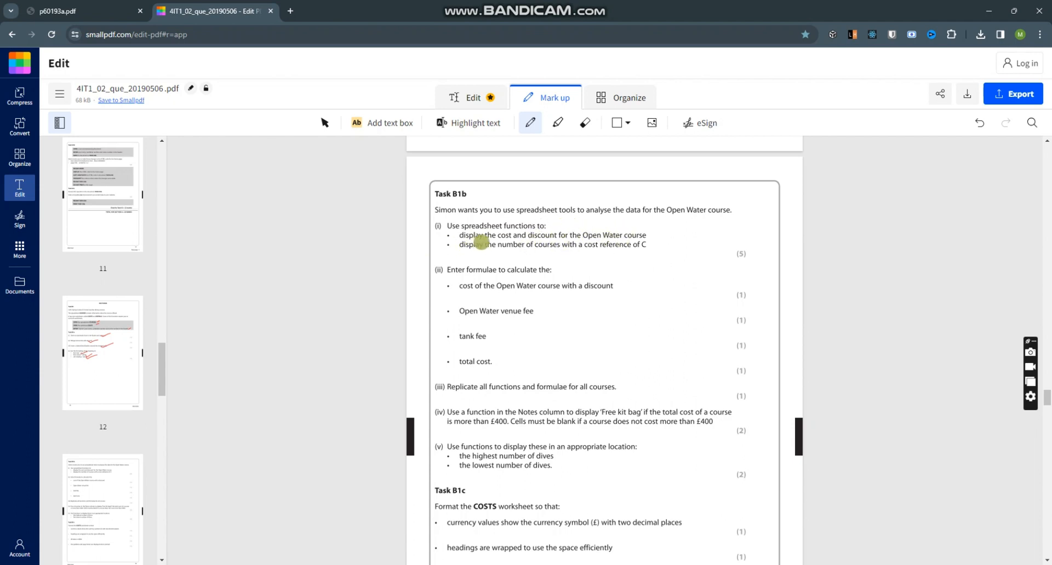
{"action": "left_click_drag", "start_coordinate": [524, 237], "coordinate": [656, 234]}
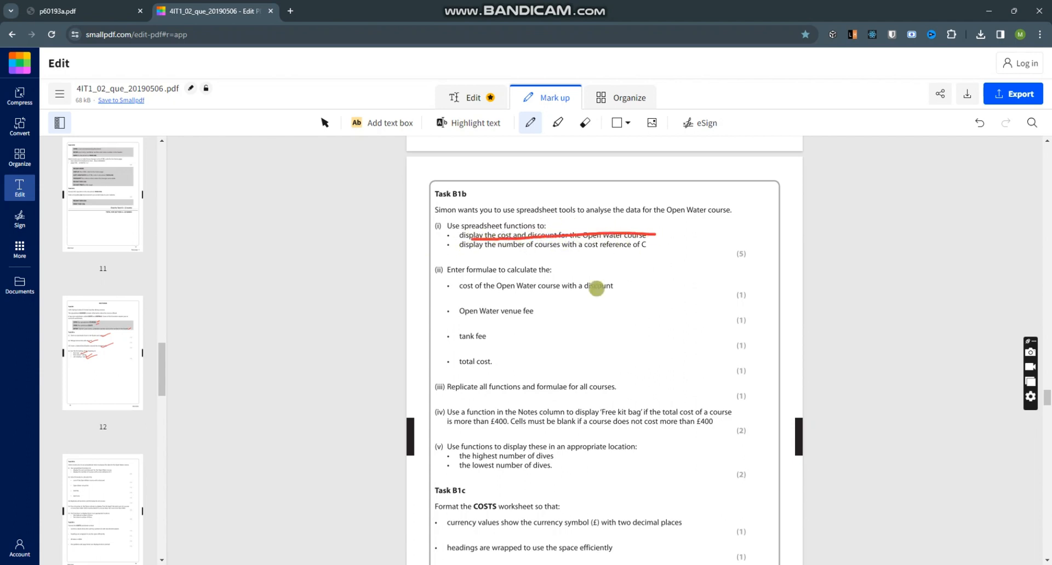
{"action": "left_click", "coordinate": [584, 123]}
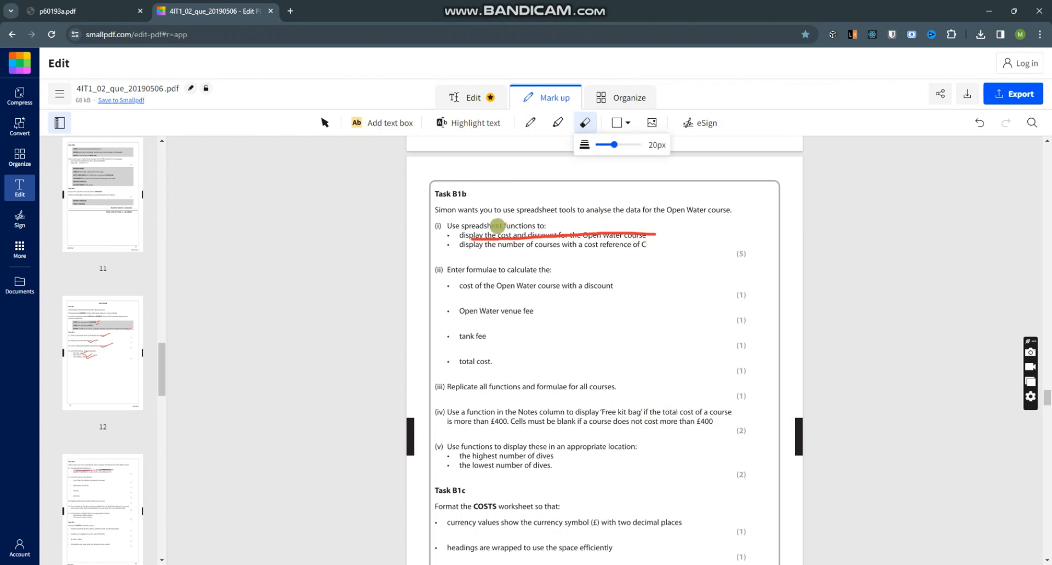
{"action": "left_click_drag", "start_coordinate": [553, 232], "coordinate": [656, 233]}
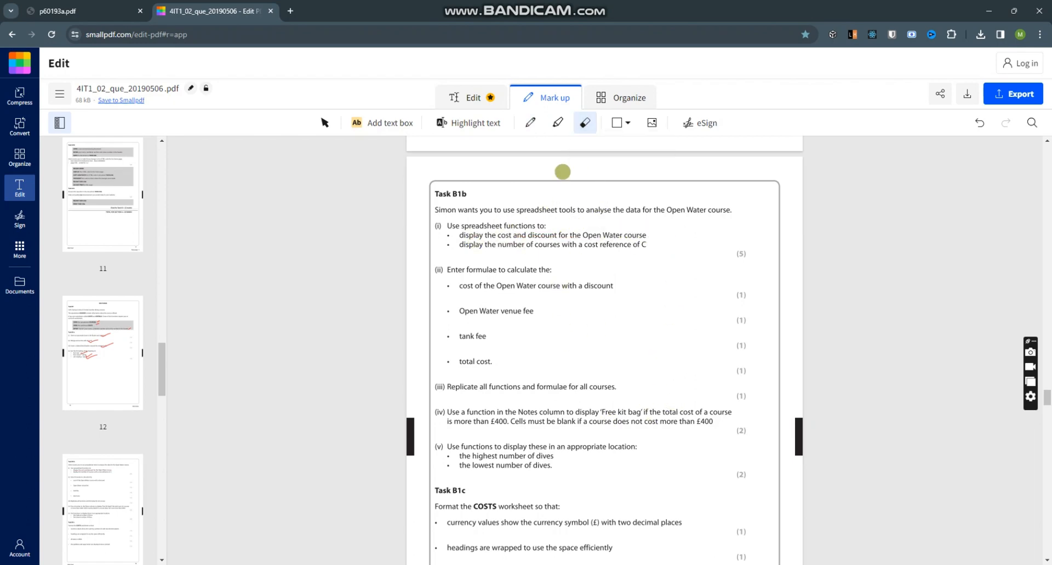
- Switch to the Excel workbook and select the Open Water cost cell C3 on the Costs worksheet
{"action": "key", "text": "alt+Tab"}
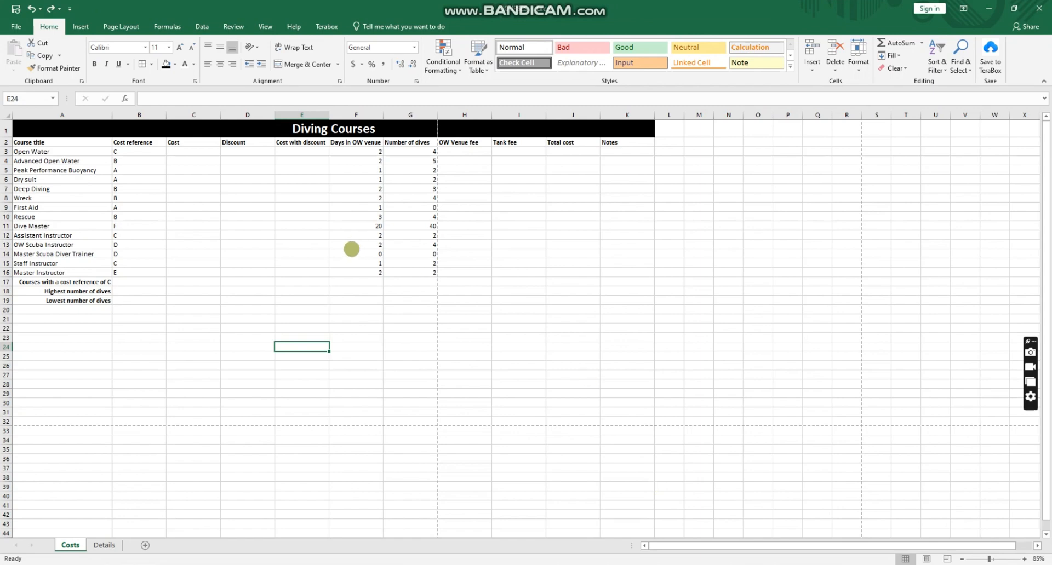
{"action": "left_click", "coordinate": [194, 152]}
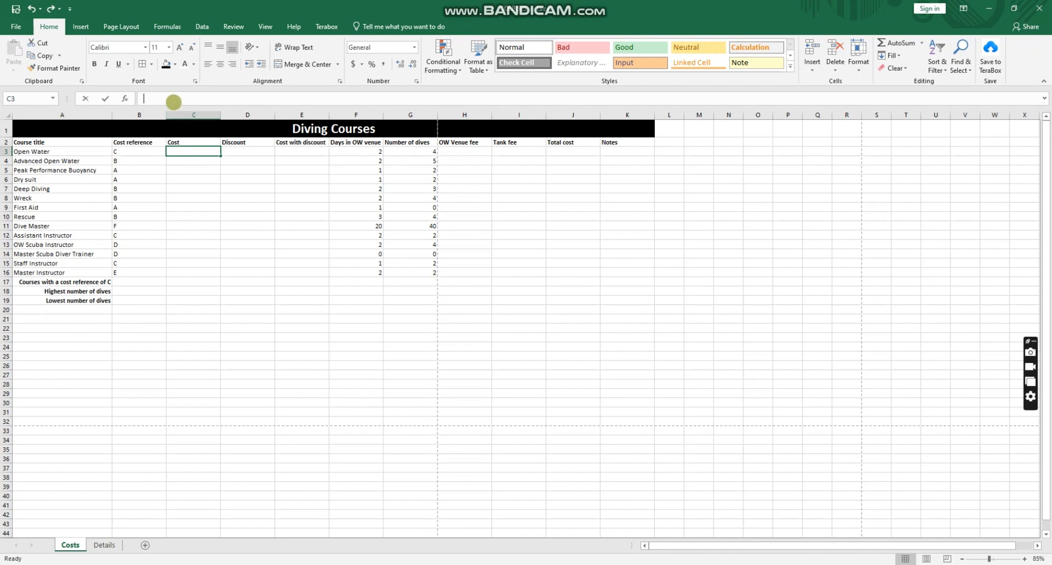
{"action": "left_click", "coordinate": [173, 101]}
{"action": "type", "text": "="}
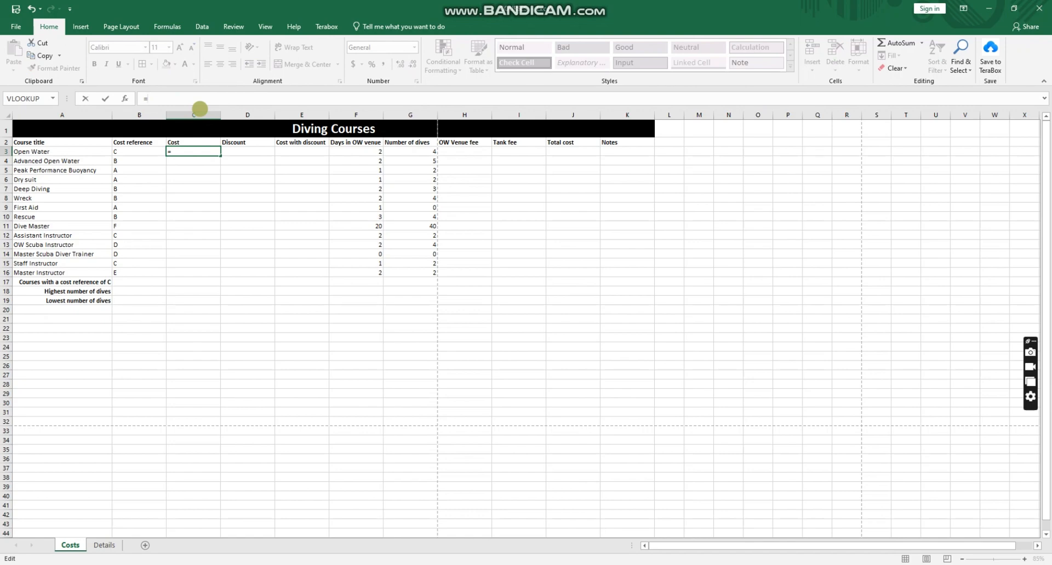
{"action": "type", "text": "v"}
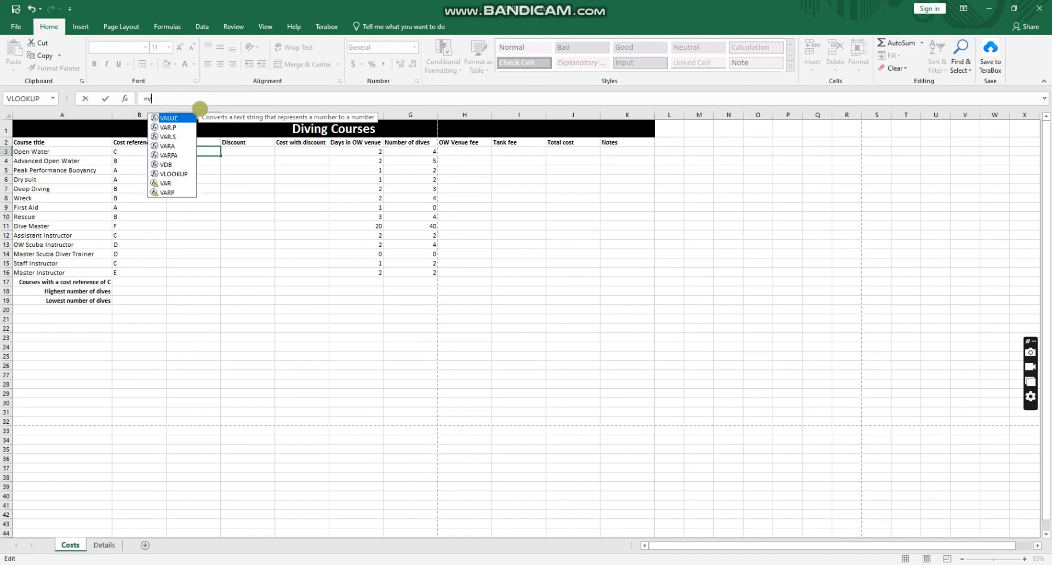
{"action": "type", "text": "loo"}
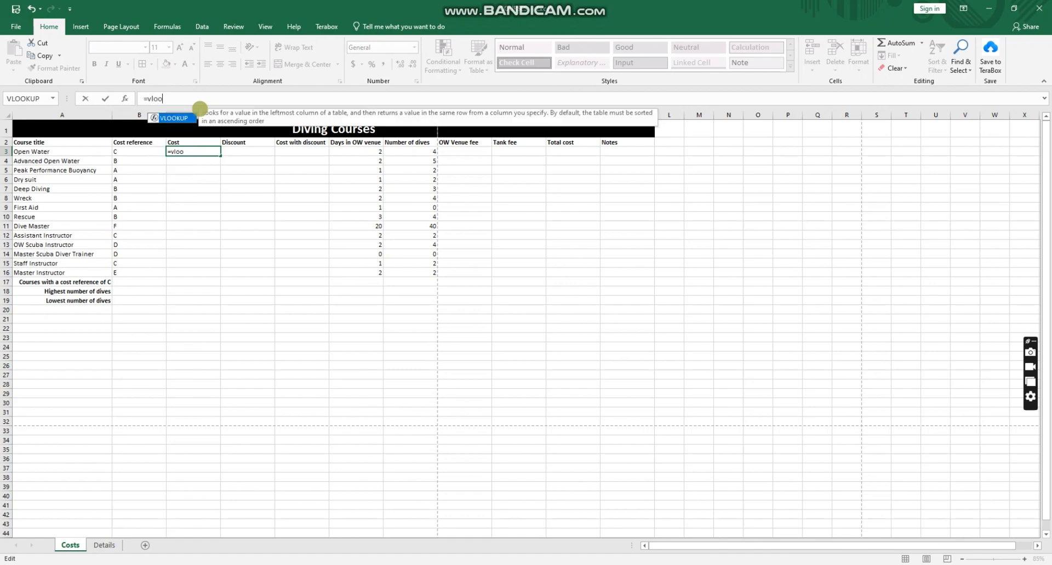
{"action": "key", "text": "Return"}
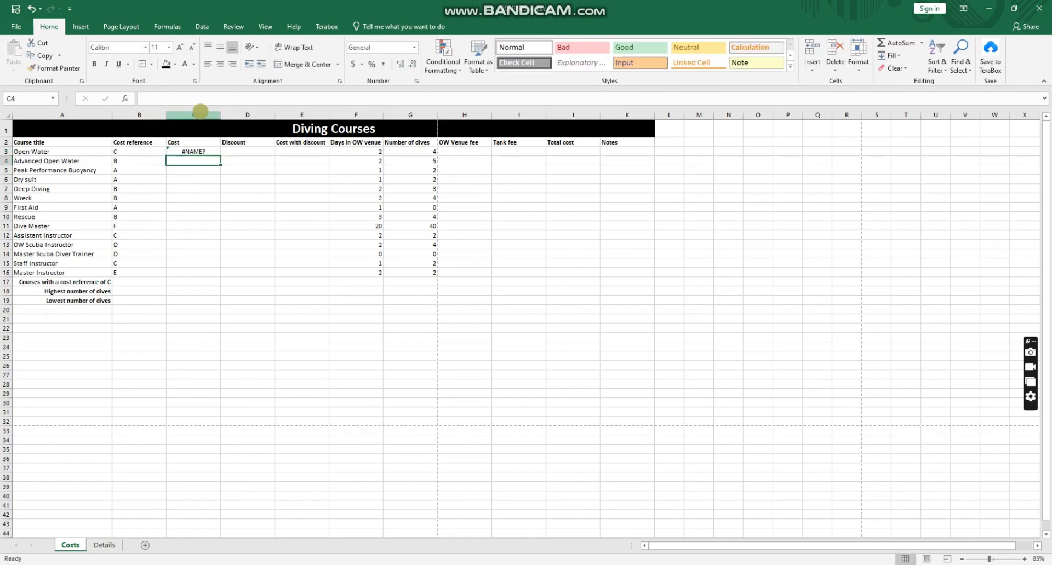
{"action": "left_click", "coordinate": [193, 151]}
{"action": "key", "text": "Delete"}
{"action": "left_click", "coordinate": [147, 97]}
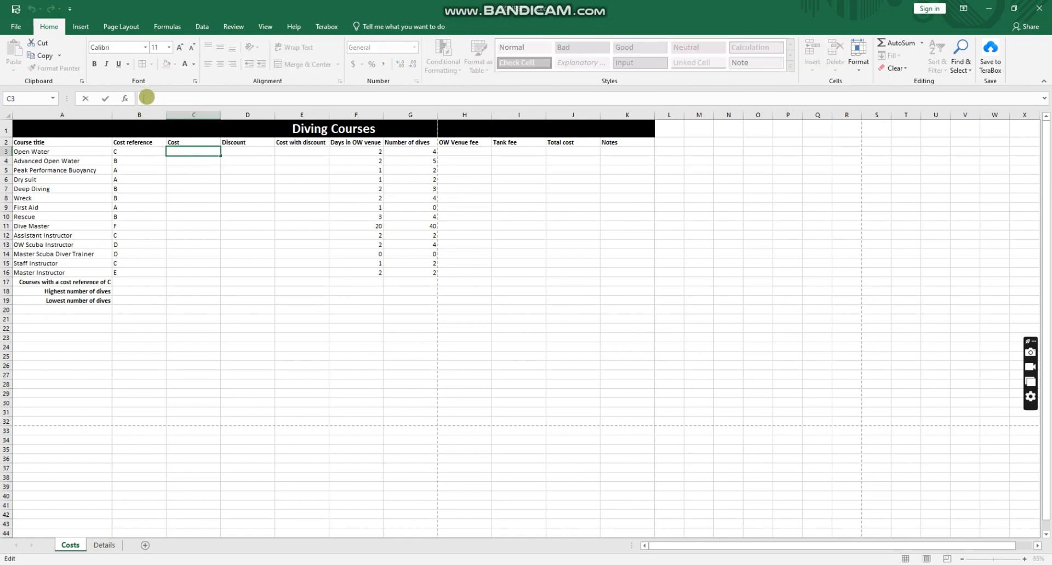
{"action": "type", "text": "=voo"}
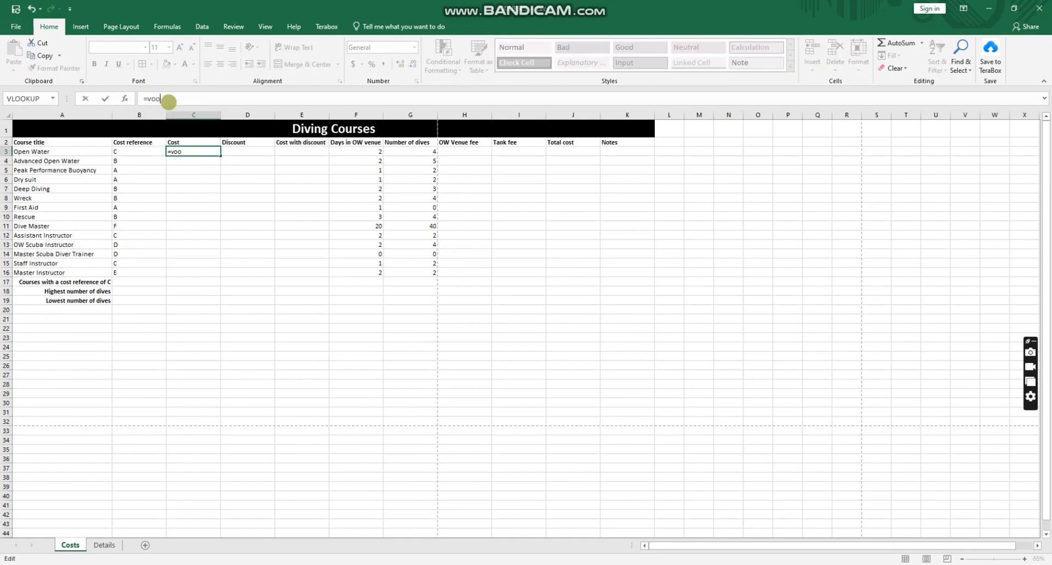
{"action": "key", "text": "BackSpace"}
{"action": "key", "text": "BackSpace"}
{"action": "key", "text": "BackSpace"}
{"action": "type", "text": "lo"}
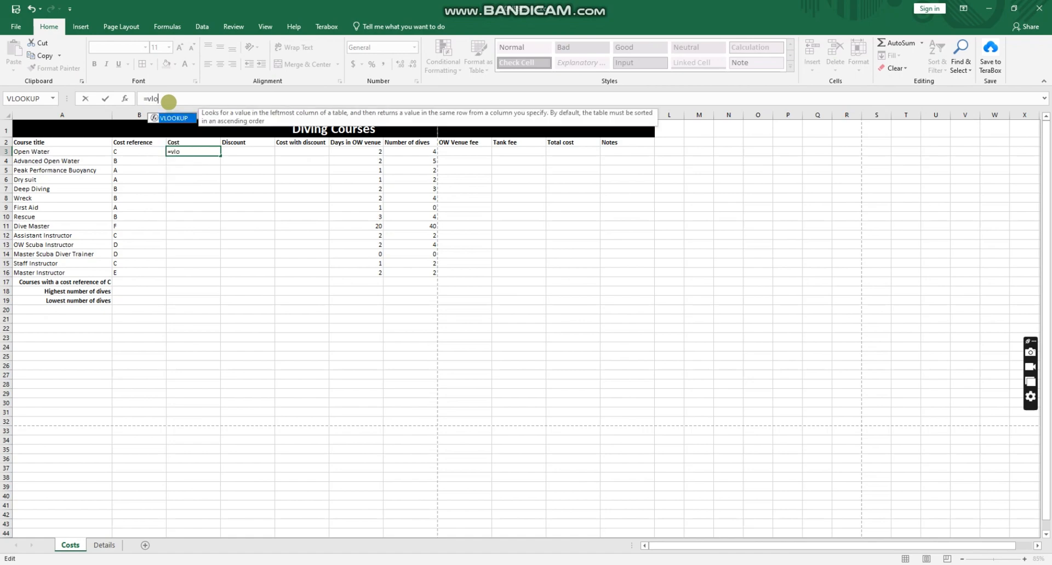
{"action": "type", "text": "okup("}
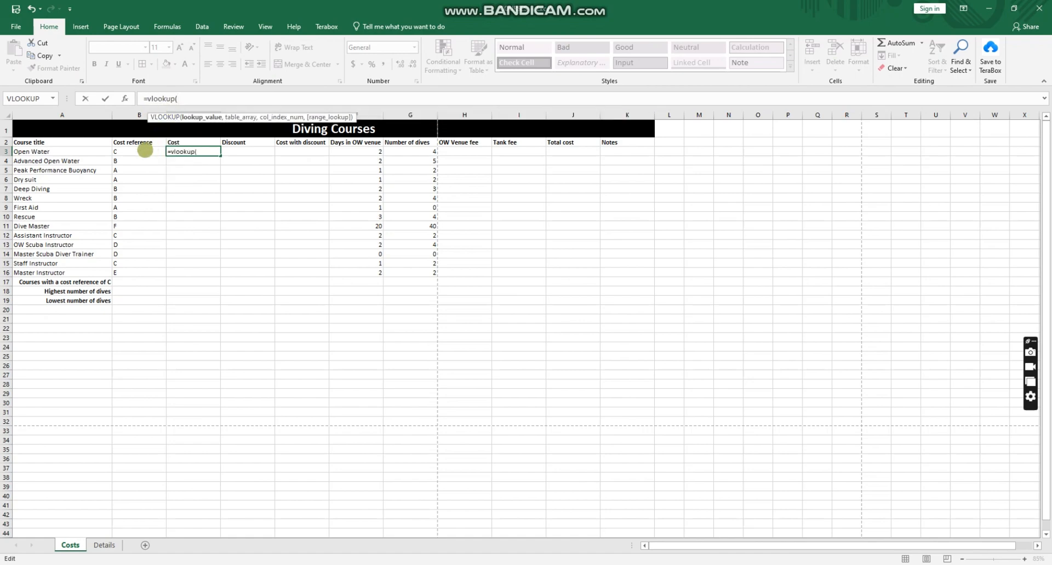
{"action": "left_click", "coordinate": [139, 154]}
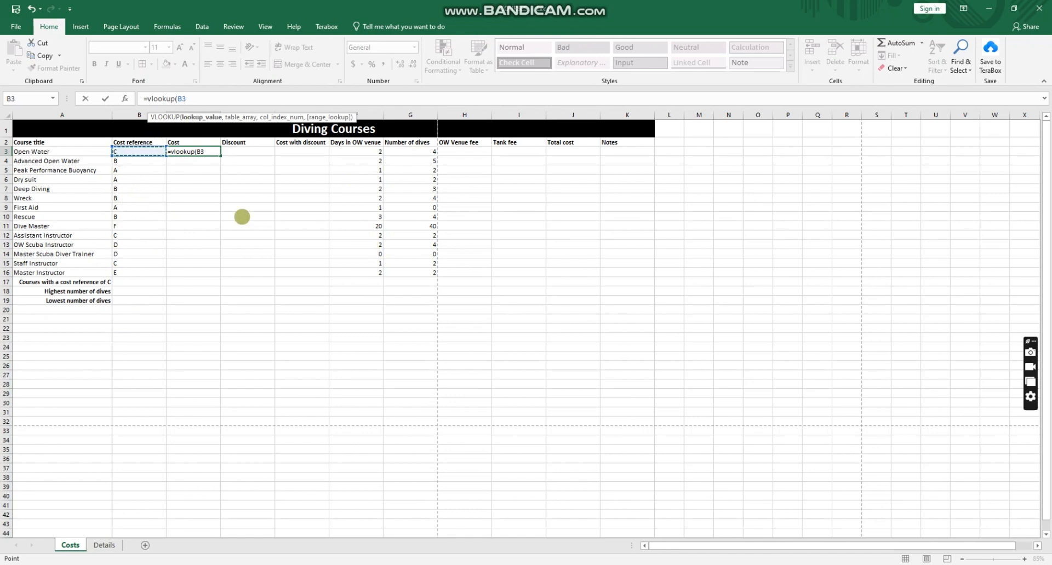
{"action": "left_click_drag", "start_coordinate": [186, 99], "coordinate": [141, 98]}
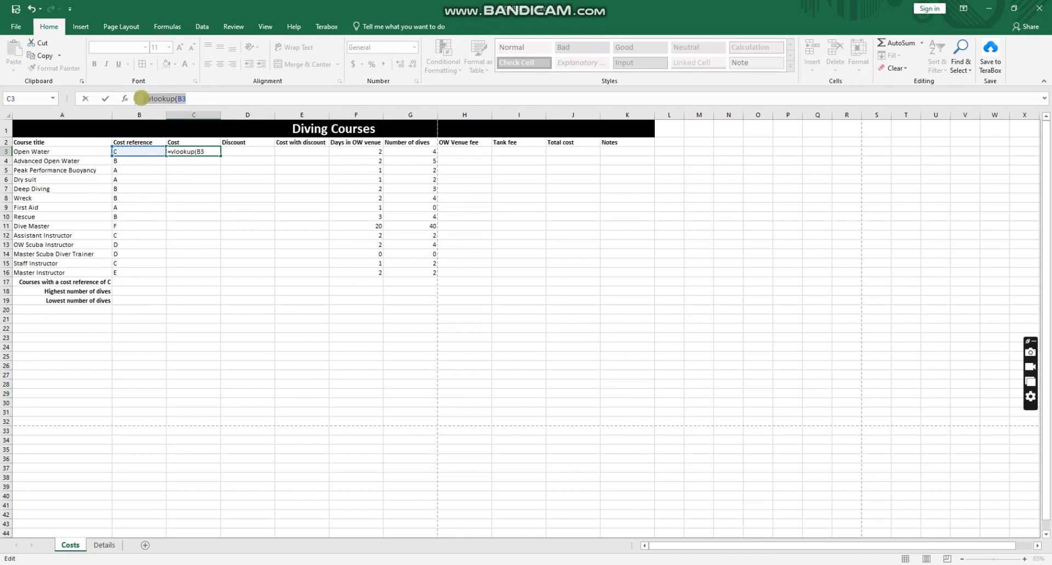
{"action": "key", "text": "BackSpace"}
{"action": "left_click", "coordinate": [104, 242]}
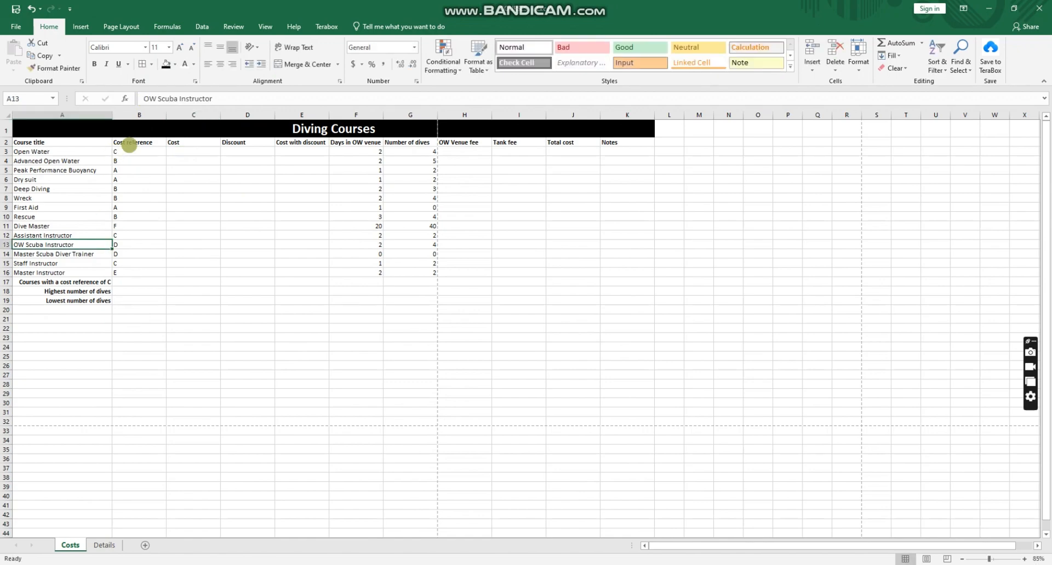
- Compare the Cost reference column on the Costs worksheet with the cost and discount table on the Details worksheet
{"action": "left_click", "coordinate": [137, 274]}
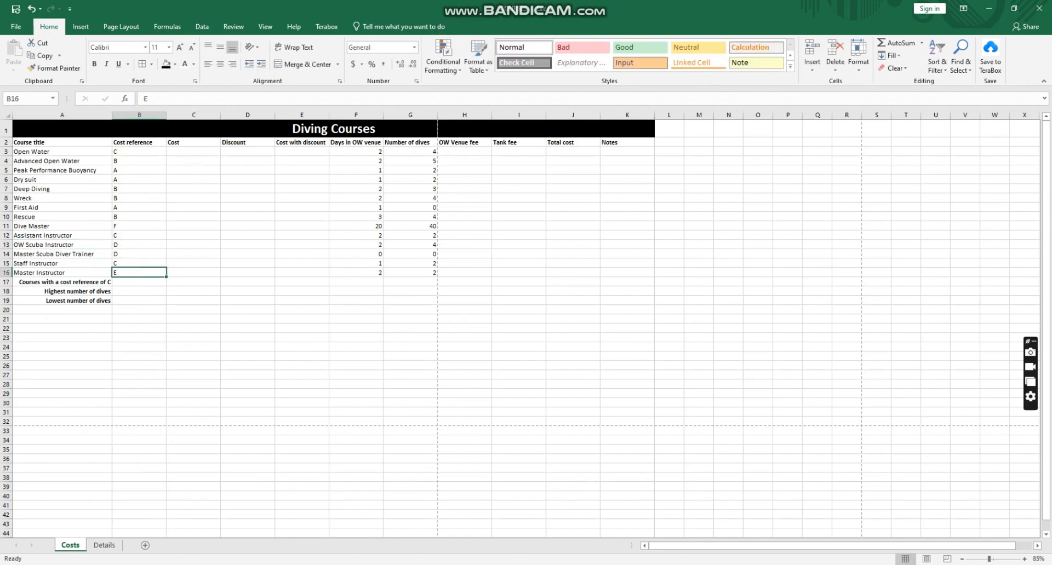
{"action": "left_click", "coordinate": [104, 544]}
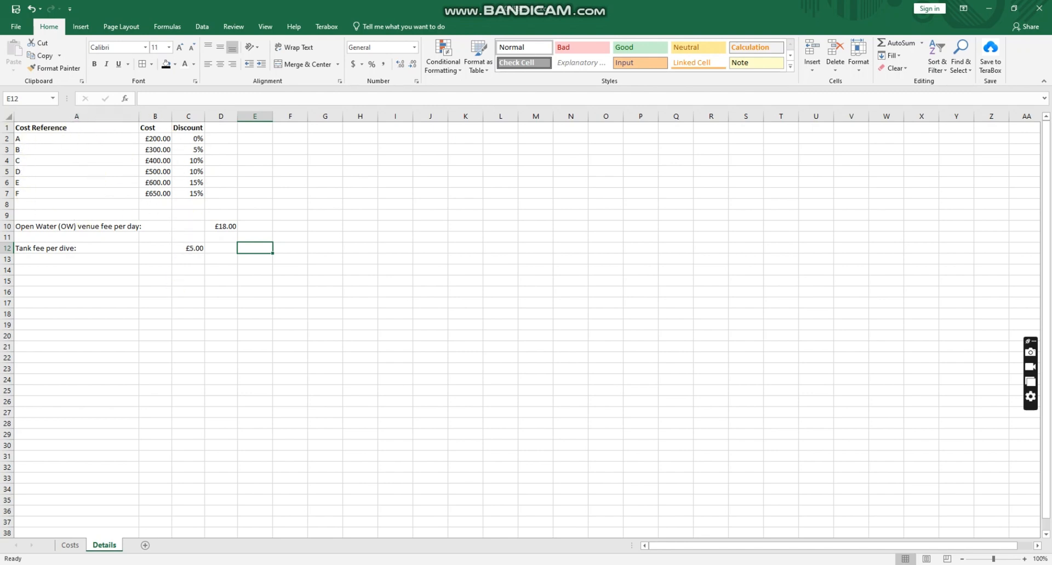
{"action": "left_click", "coordinate": [70, 545]}
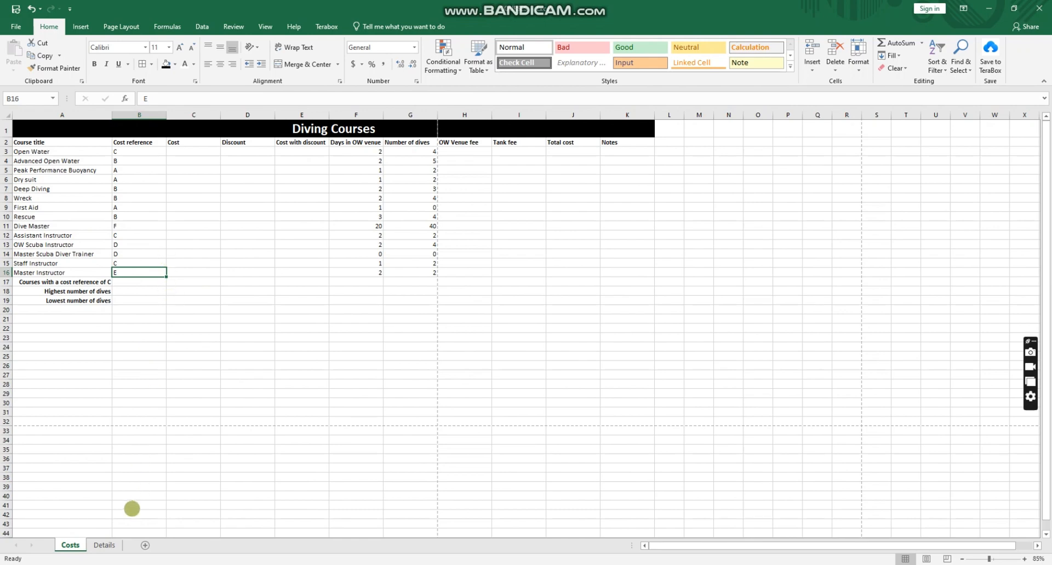
{"action": "left_click", "coordinate": [104, 545]}
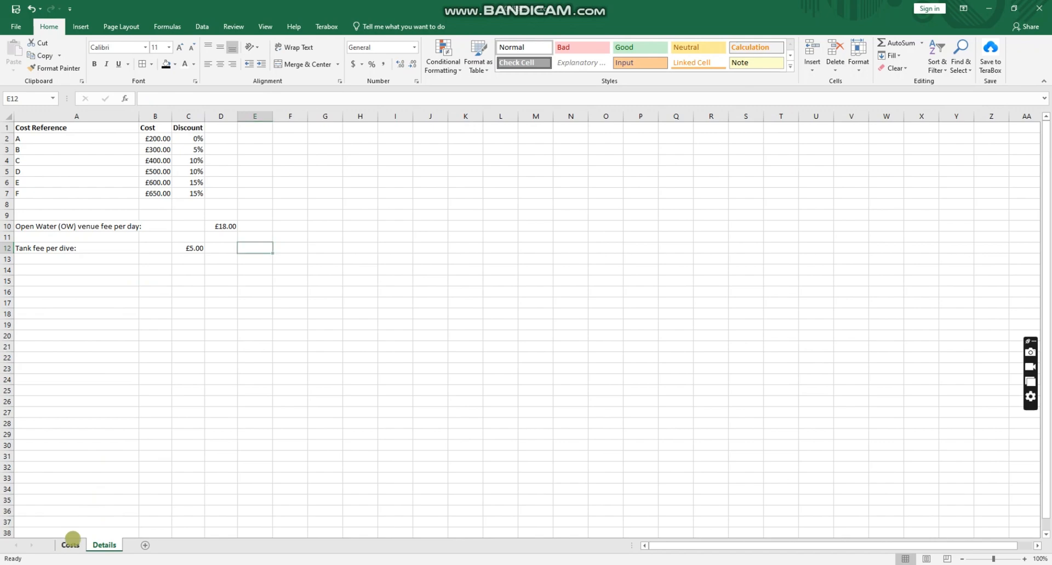
{"action": "left_click", "coordinate": [70, 544]}
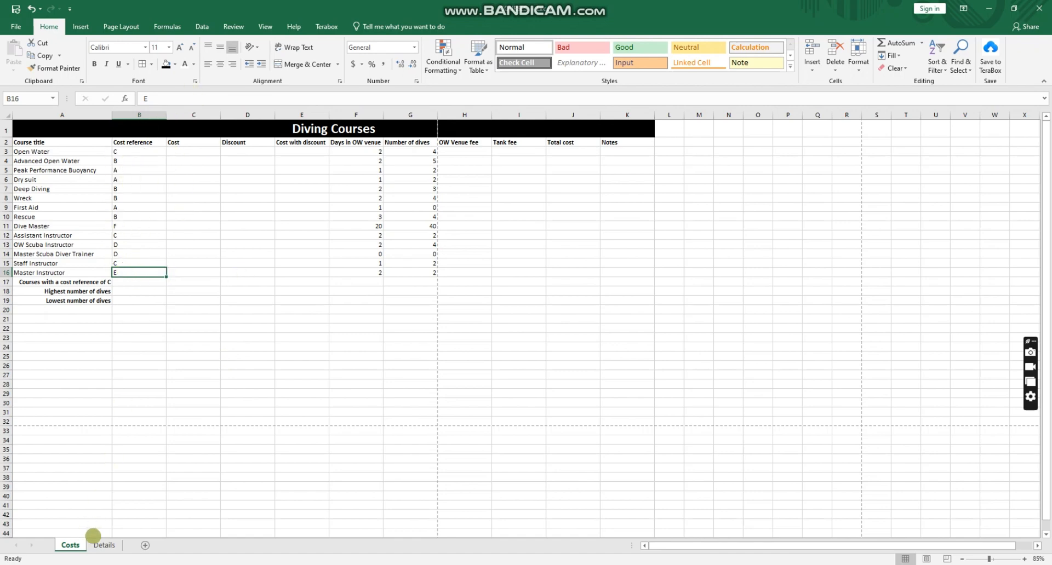
{"action": "left_click", "coordinate": [99, 545]}
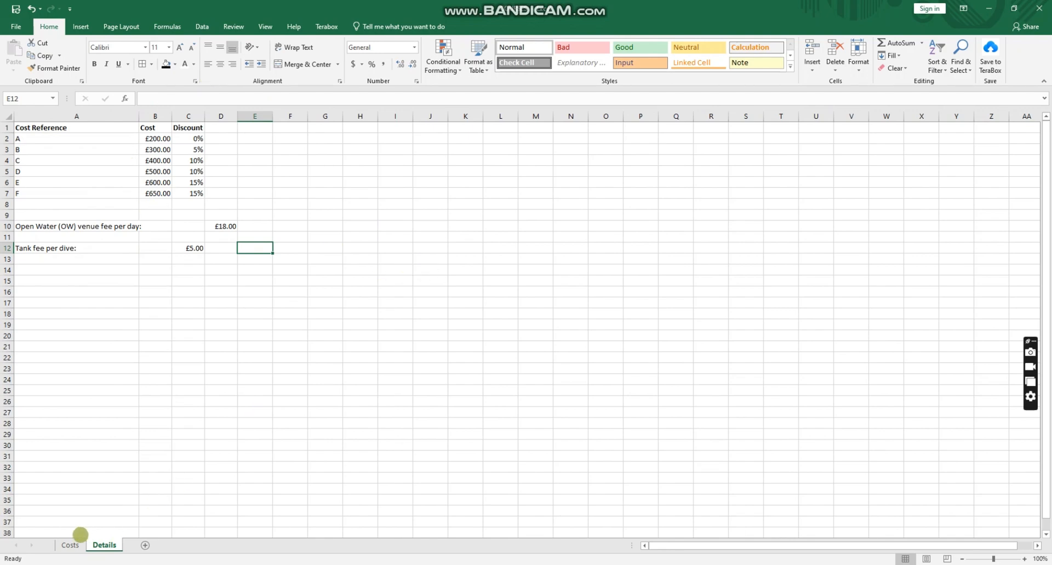
{"action": "left_click", "coordinate": [70, 545]}
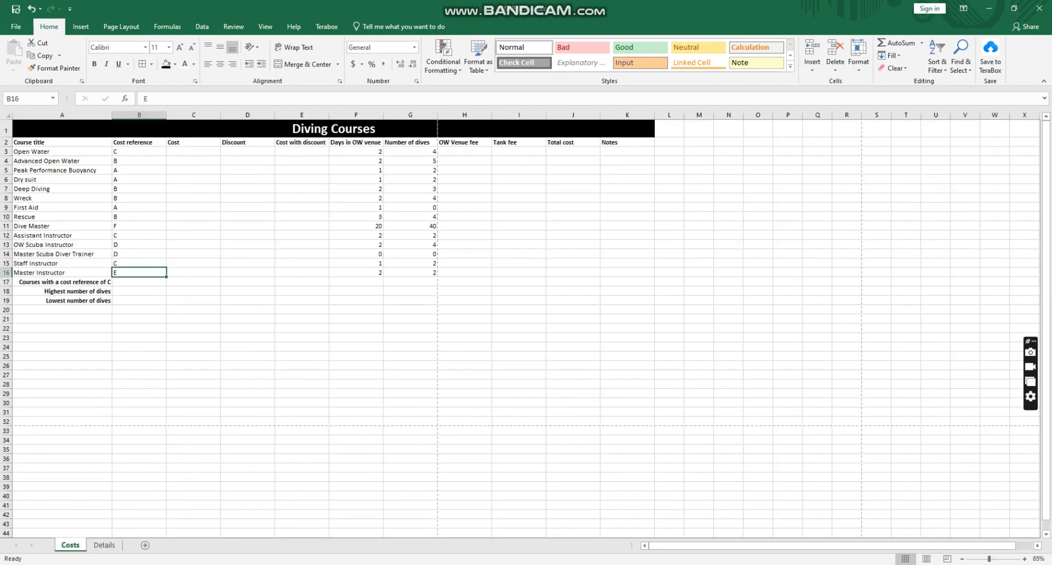
{"action": "key", "text": "alt+Tab"}
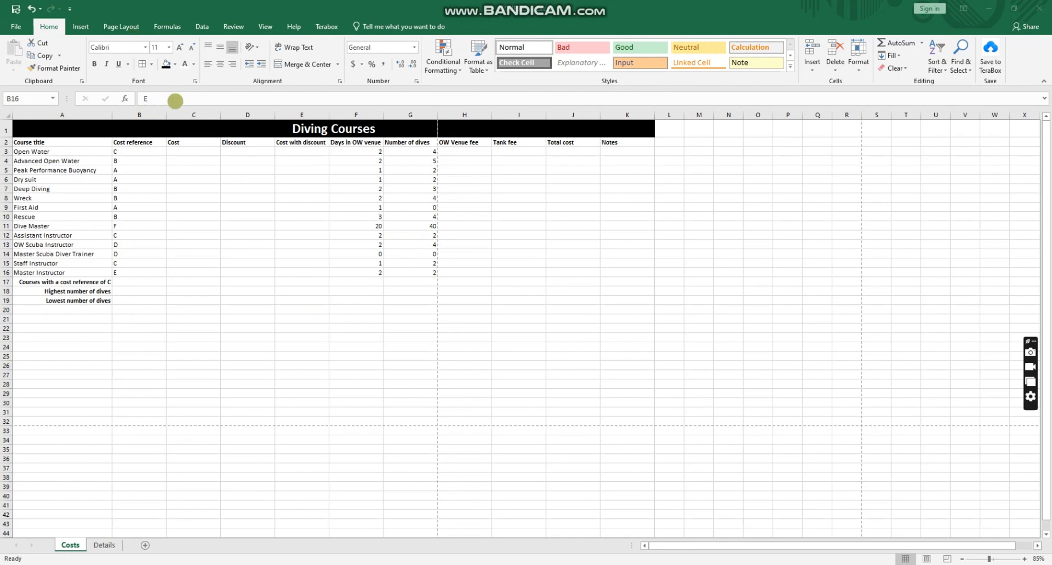
{"action": "key", "text": "alt+Tab"}
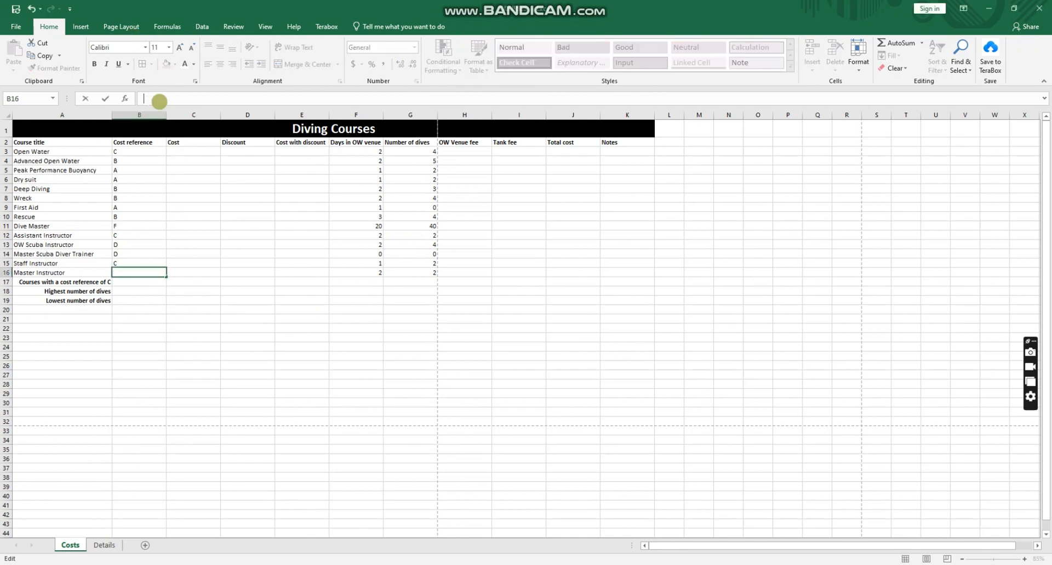
{"action": "type", "text": "="}
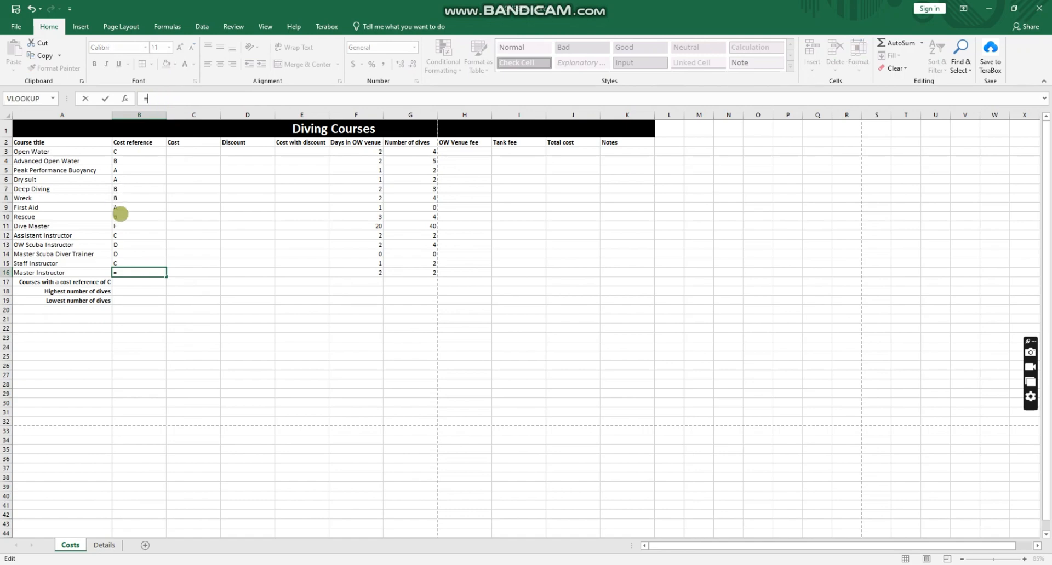
{"action": "left_click", "coordinate": [216, 262]}
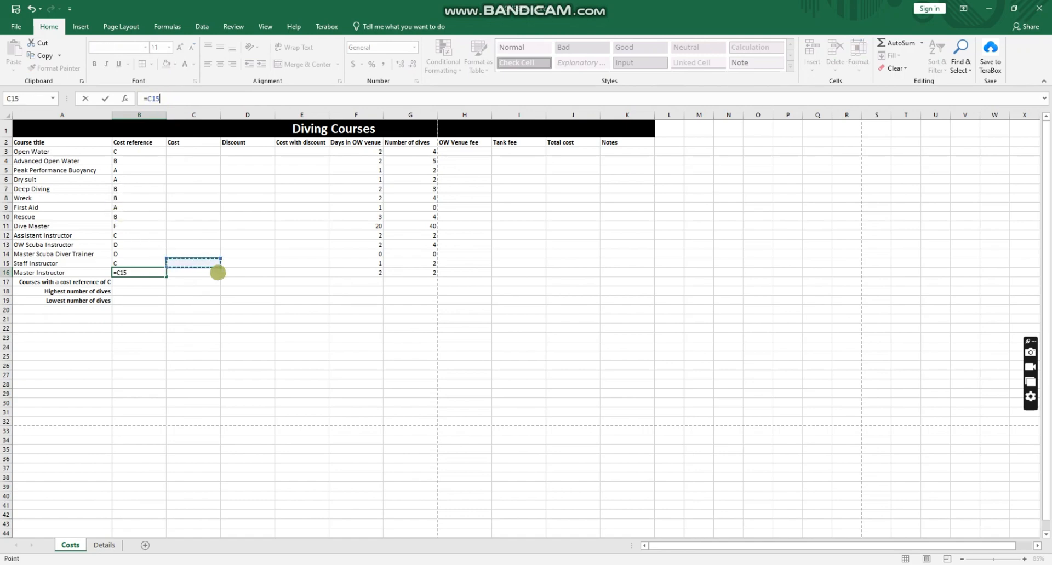
{"action": "key", "text": "Down"}
{"action": "key", "text": "Down"}
{"action": "key", "text": "Down"}
{"action": "key", "text": "Down"}
{"action": "key", "text": "Down"}
{"action": "key", "text": "Down"}
{"action": "key", "text": "ctrl+z"}
{"action": "key", "text": "ctrl+z"}
{"action": "key", "text": "ctrl+z"}
{"action": "key", "text": "ctrl+z"}
{"action": "left_click", "coordinate": [233, 299]}
{"action": "left_click", "coordinate": [186, 318]}
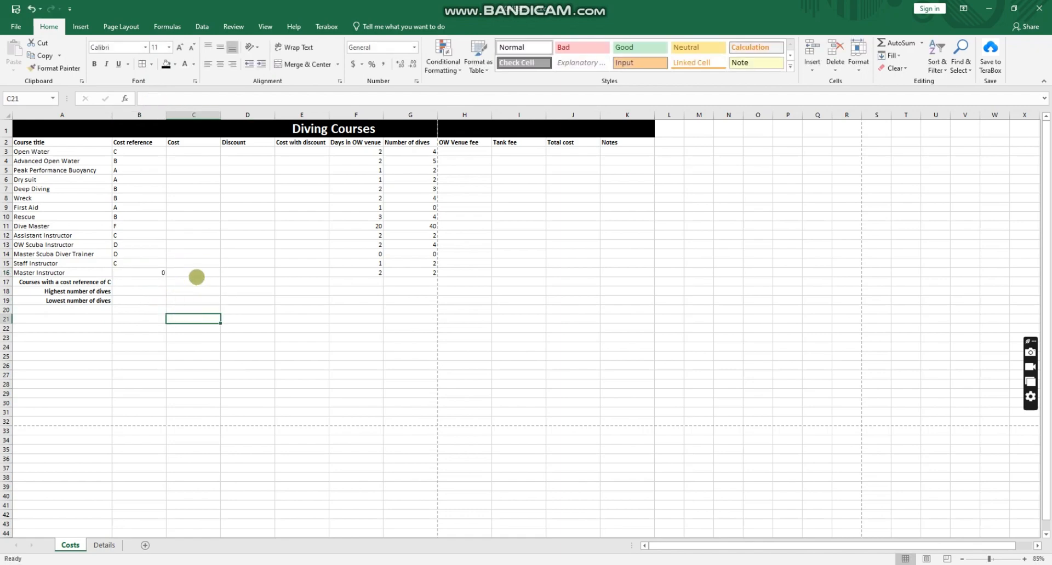
{"action": "key", "text": "ctrl+z"}
{"action": "key", "text": "ctrl+z"}
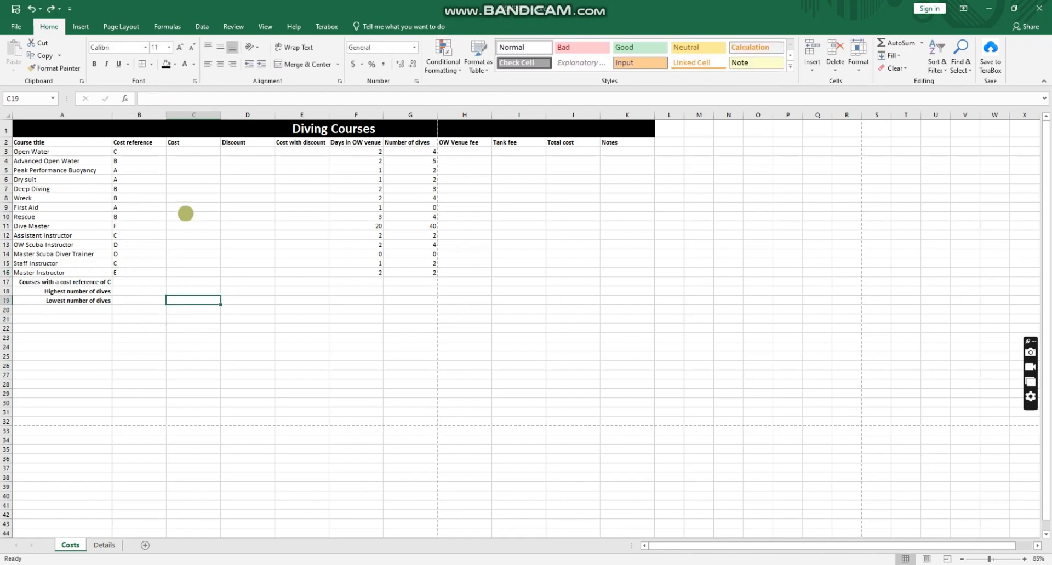
- Enter the formula =VLOOKUP(B3,Details!A2:B7,2,FALSE) in the Open Water cost cell C3 on the Costs worksheet
{"action": "left_click", "coordinate": [187, 153]}
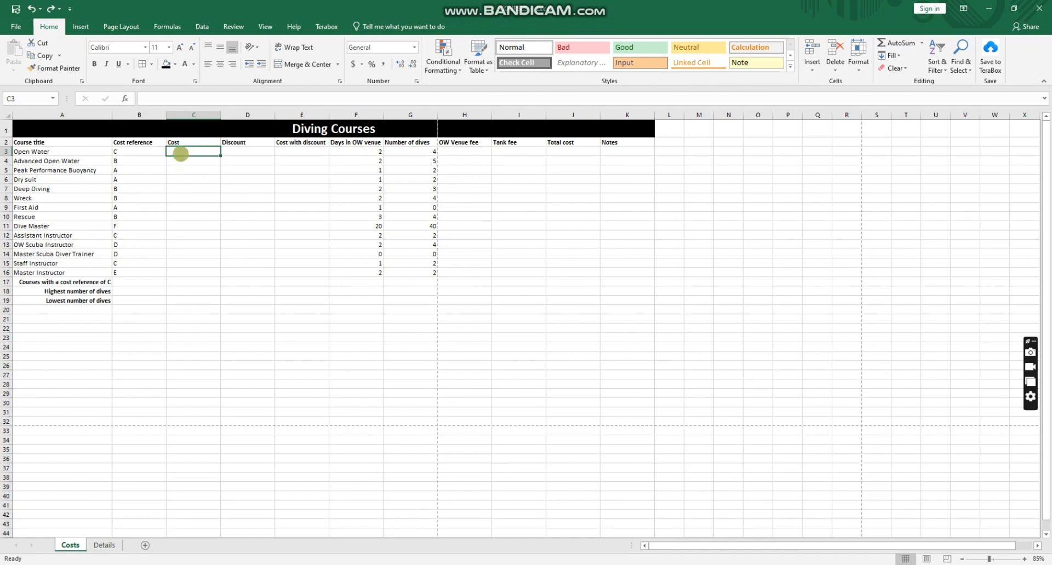
{"action": "key", "text": "F2"}
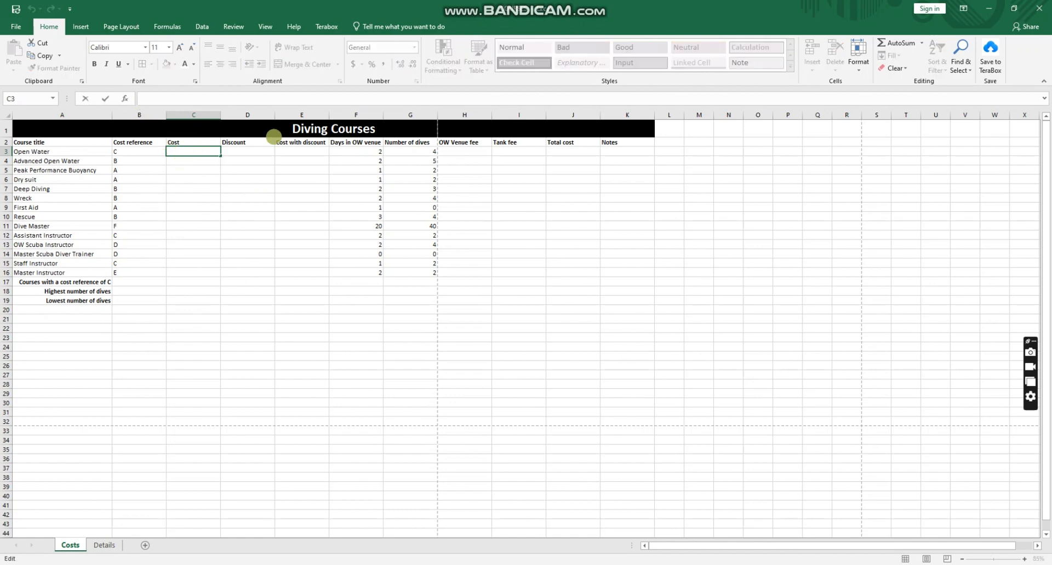
{"action": "type", "text": "=vlook"}
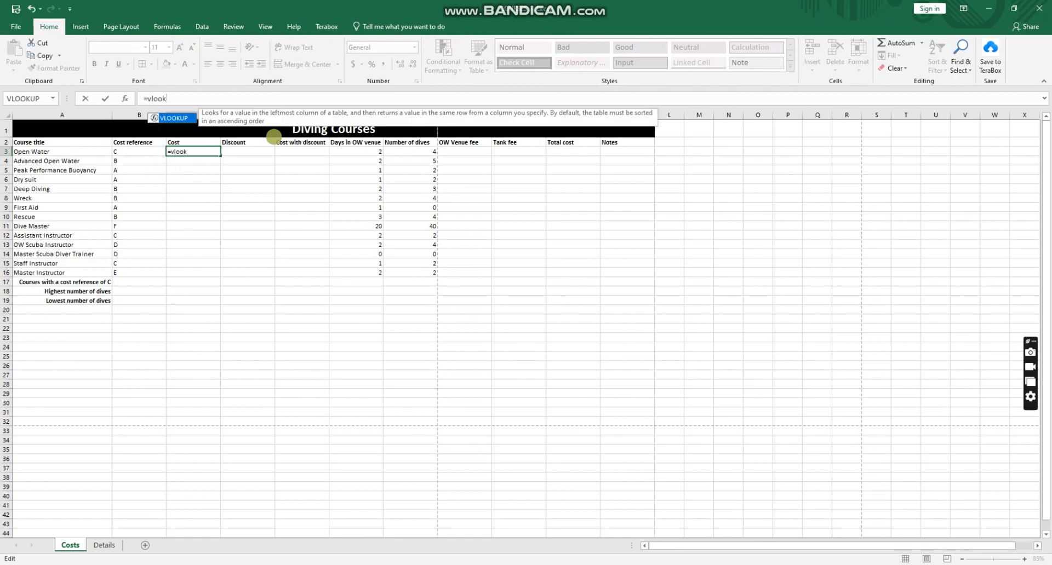
{"action": "type", "text": "up("}
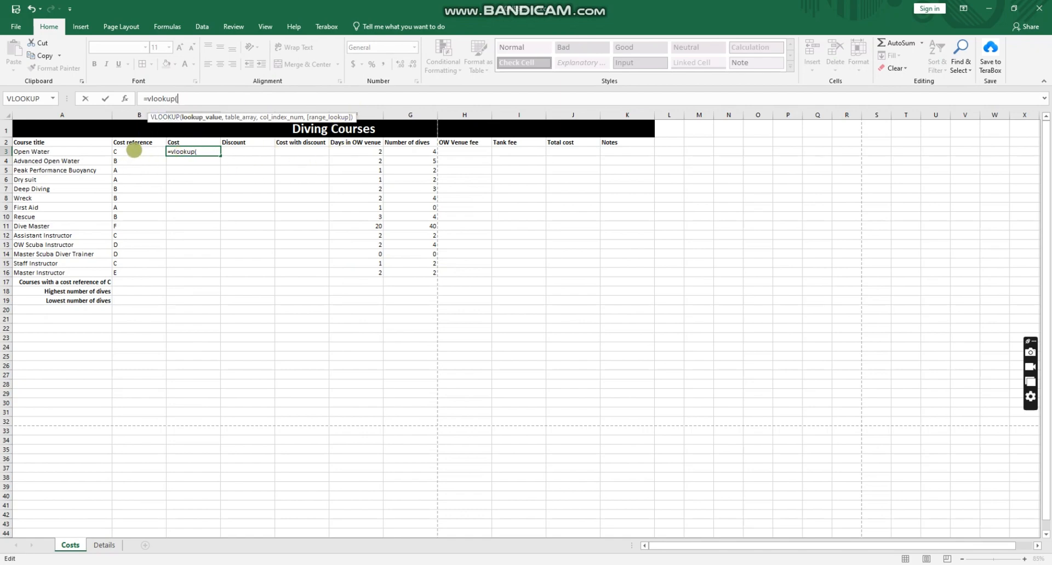
{"action": "left_click", "coordinate": [134, 151]}
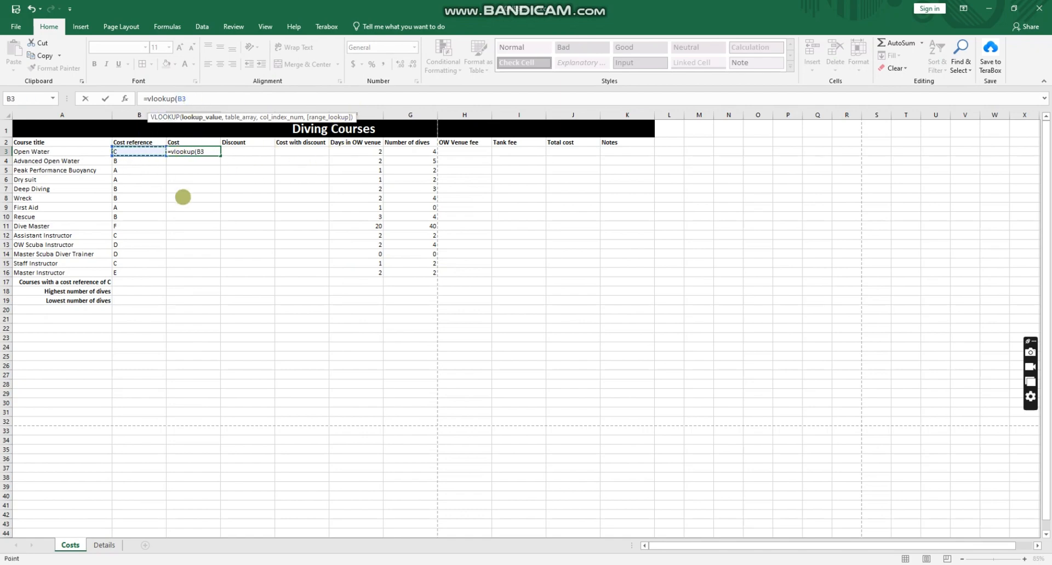
{"action": "type", "text": ","}
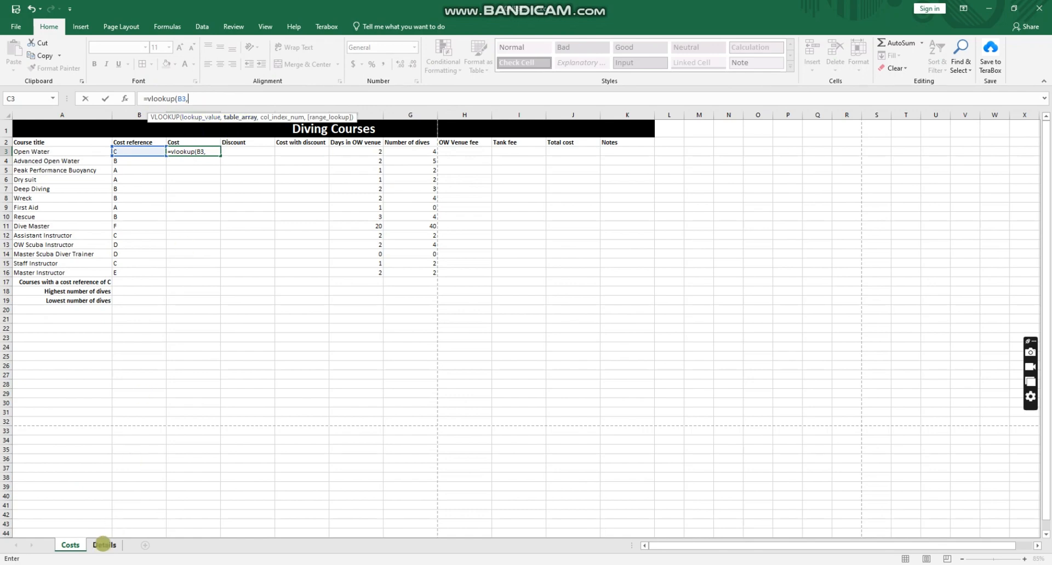
{"action": "left_click", "coordinate": [104, 545]}
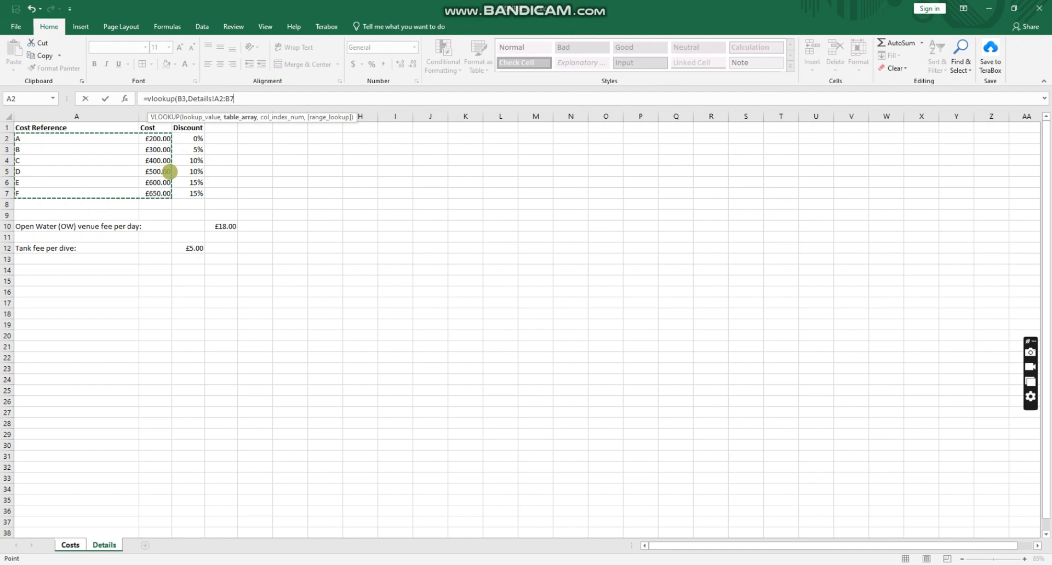
{"action": "type", "text": ","}
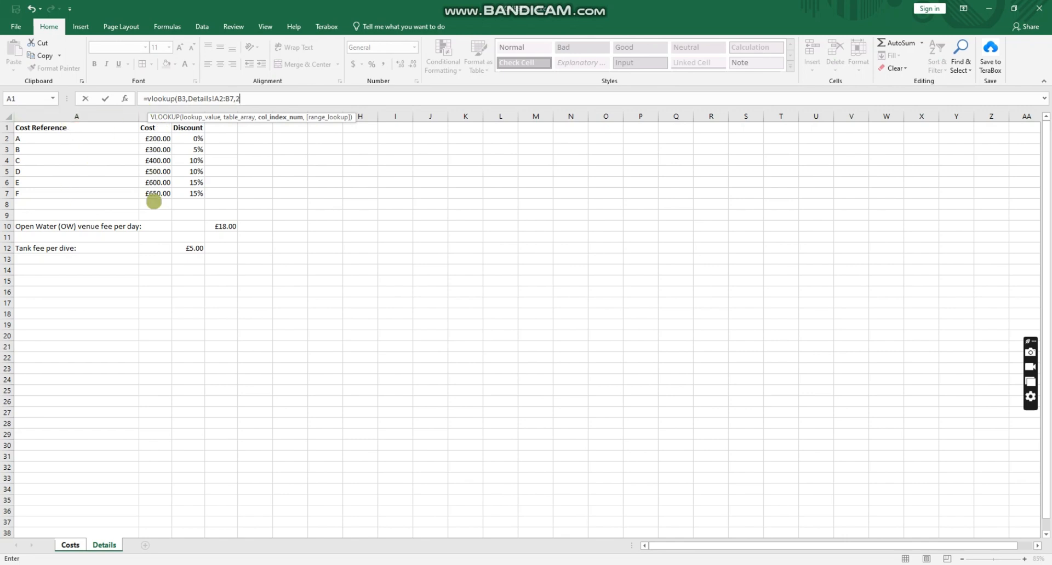
{"action": "type", "text": "2,"}
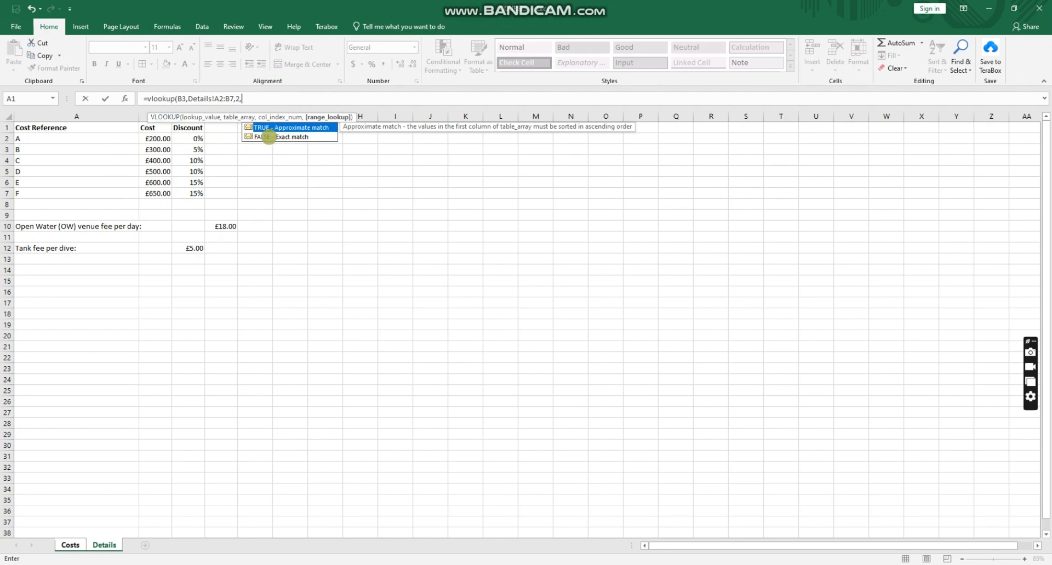
{"action": "left_click", "coordinate": [281, 137]}
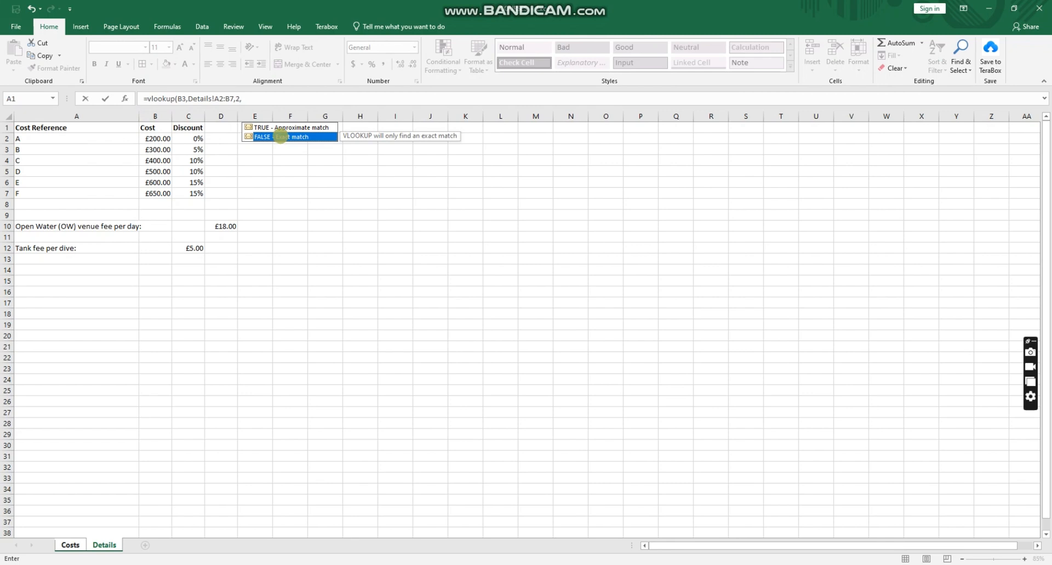
{"action": "double_click", "coordinate": [280, 136]}
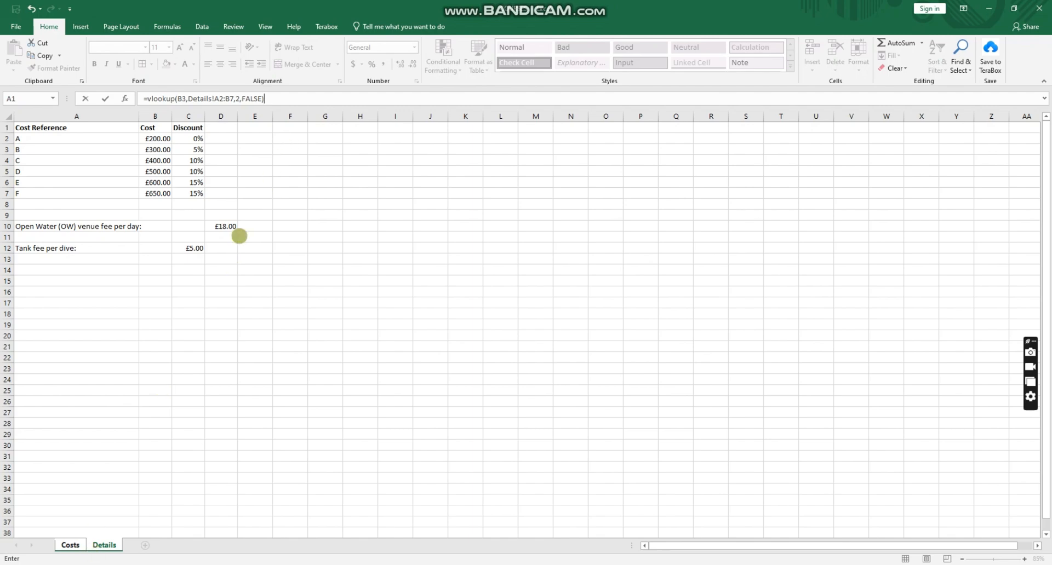
{"action": "key", "text": "Return"}
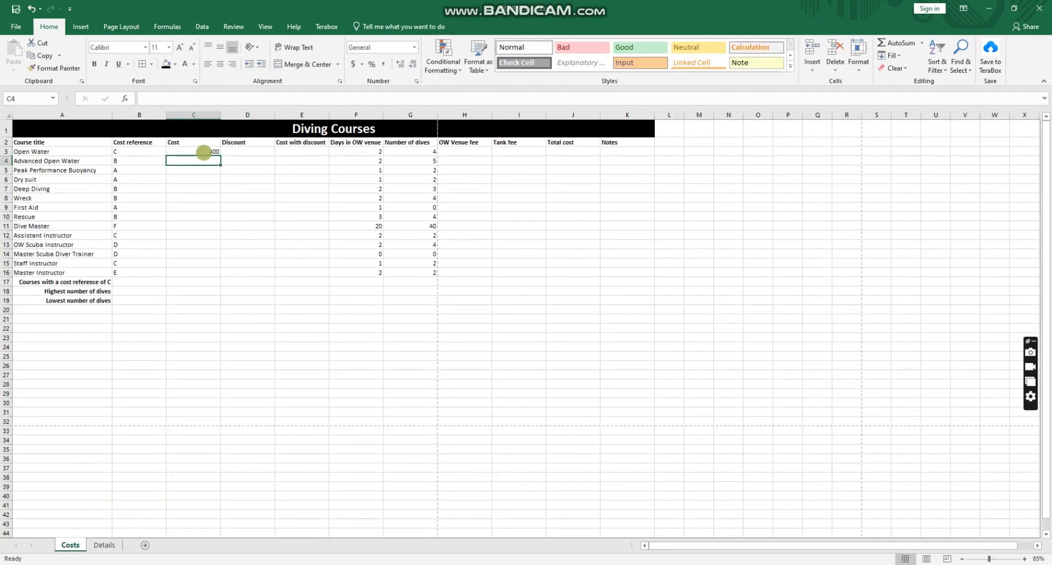
- Compare the Open Water cost with the Details worksheet table, and clear the VLOOKUP formula from C3
{"action": "left_click", "coordinate": [207, 152]}
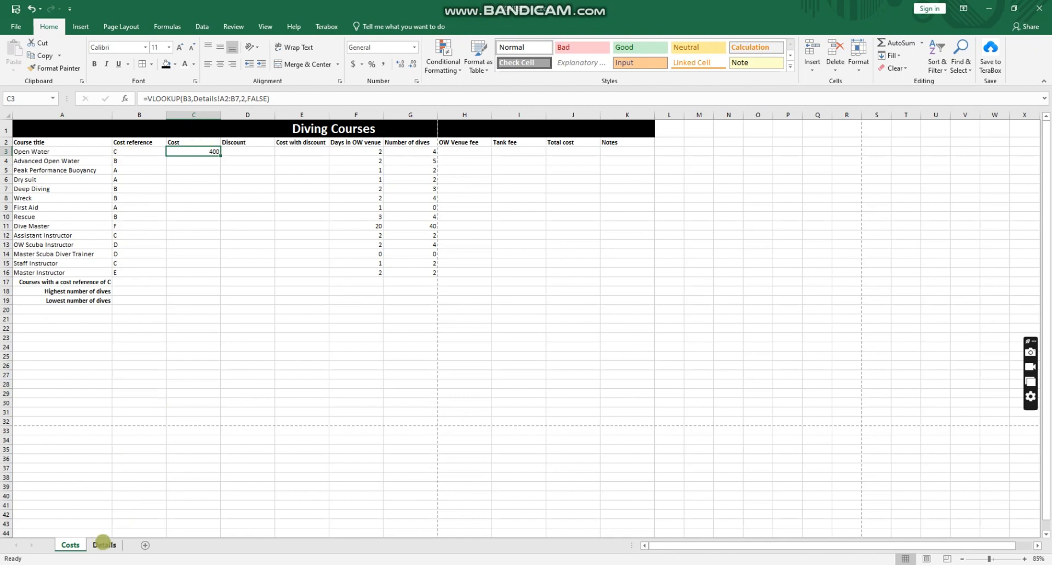
{"action": "left_click", "coordinate": [103, 545]}
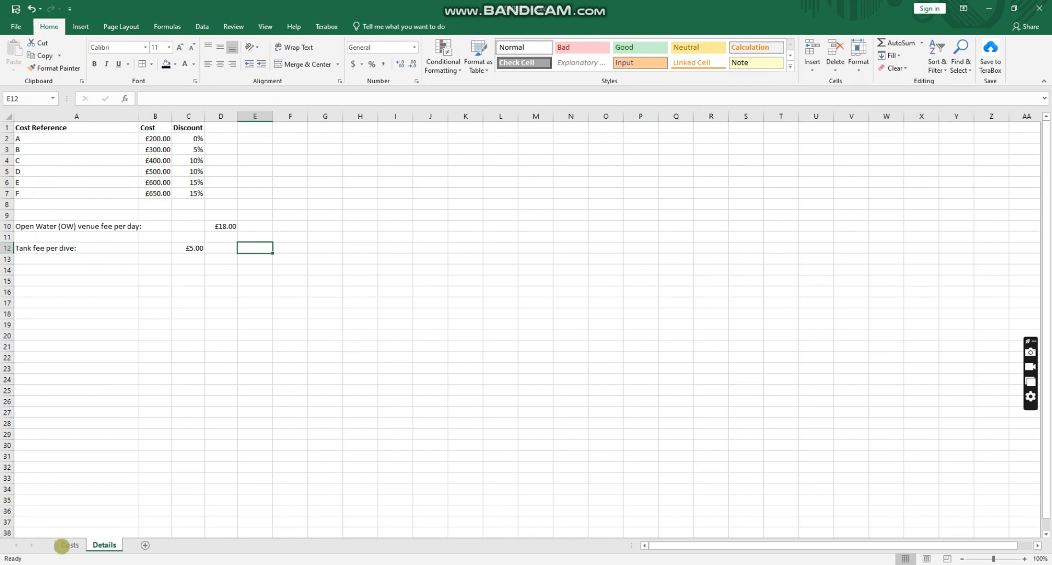
{"action": "left_click", "coordinate": [66, 545]}
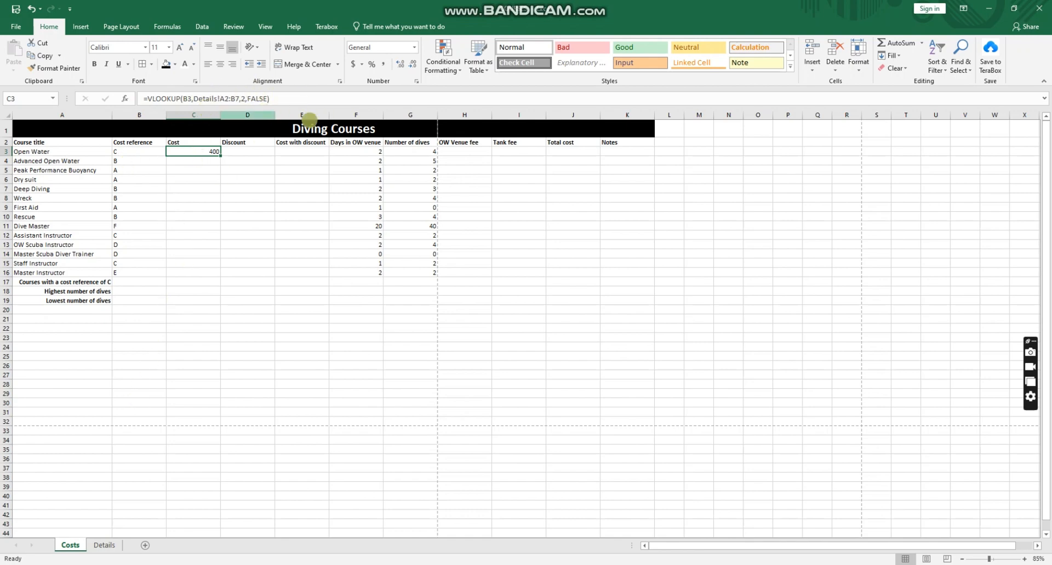
{"action": "key", "text": "Delete"}
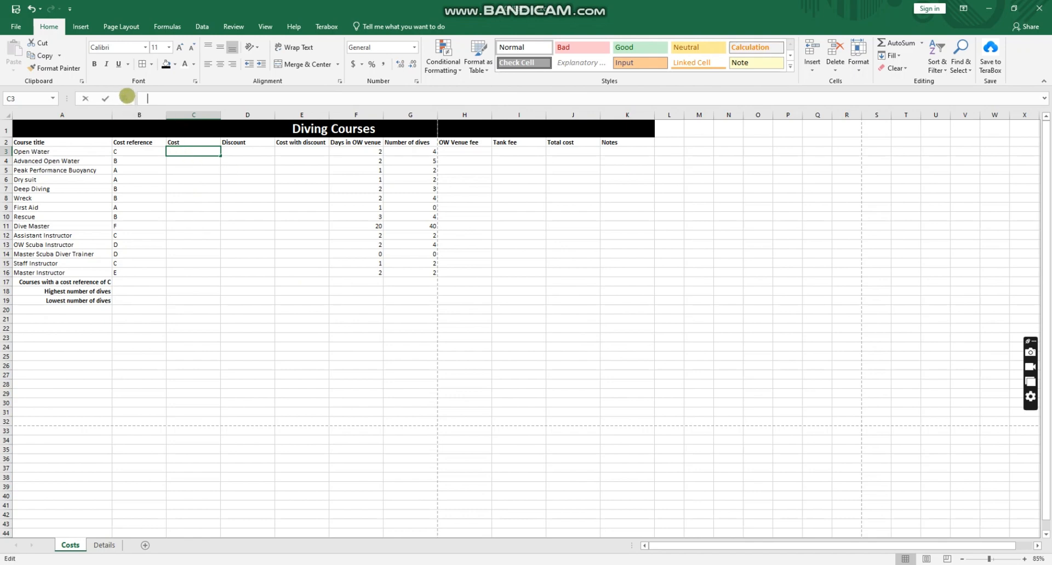
- Insert a function in the empty Open Water cost cell C3, searching for "vlookup" and choosing VLOOKUP
{"action": "left_click", "coordinate": [126, 96]}
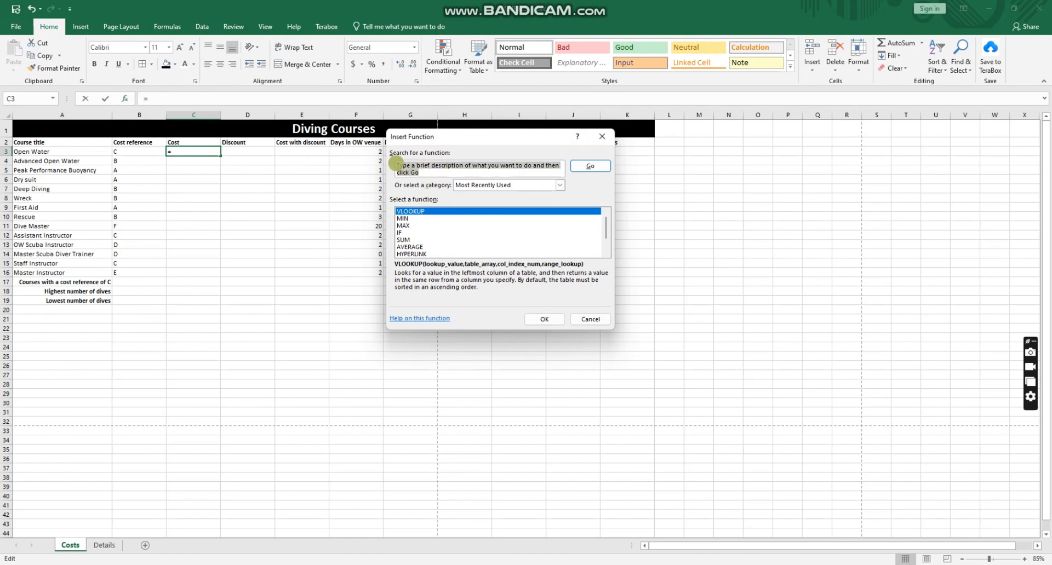
{"action": "type", "text": "vlookup"}
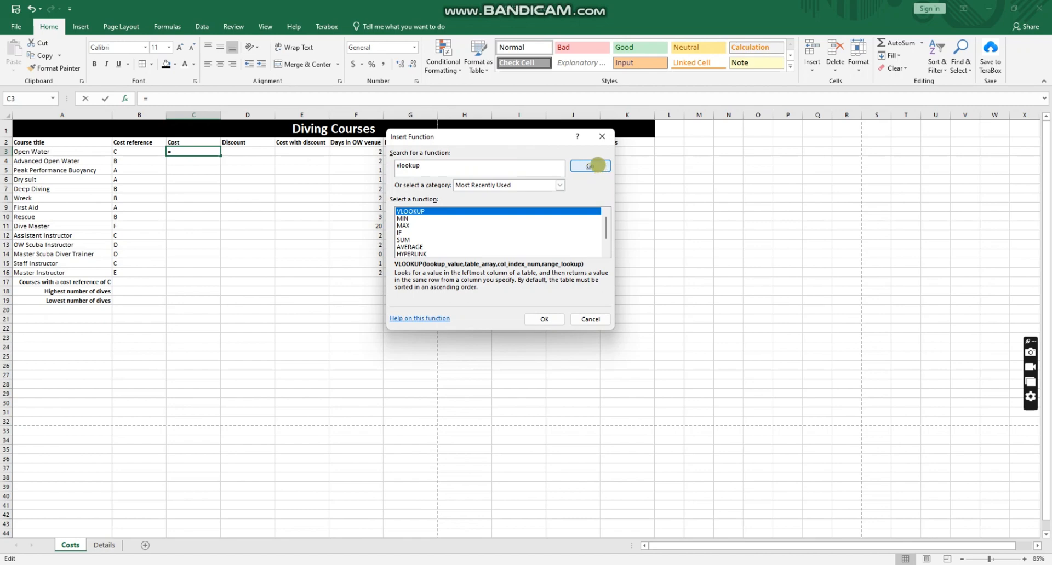
{"action": "scroll", "coordinate": [517, 228], "scroll_direction": "down", "scroll_amount": 1}
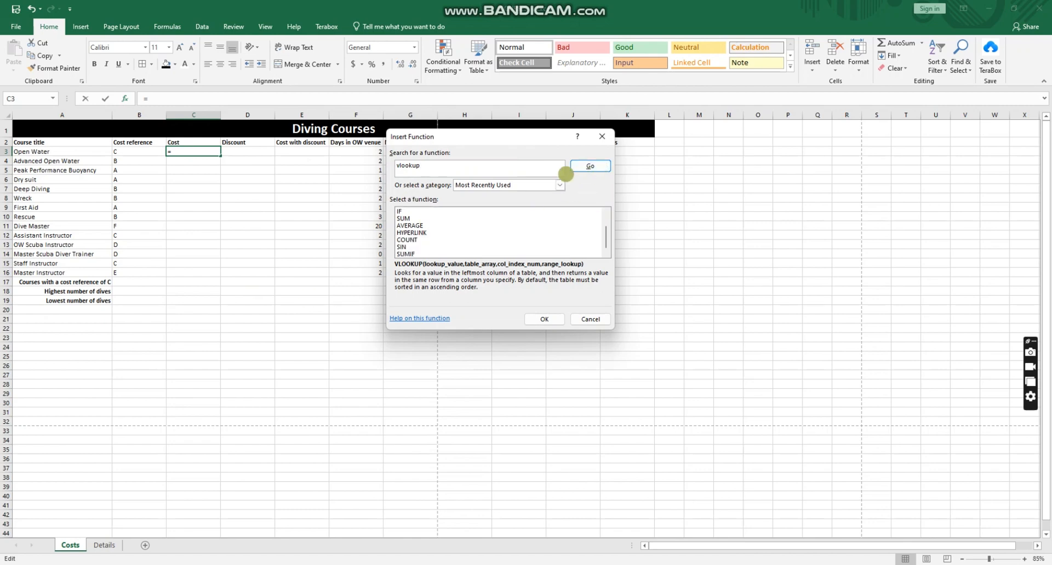
{"action": "left_click", "coordinate": [590, 166]}
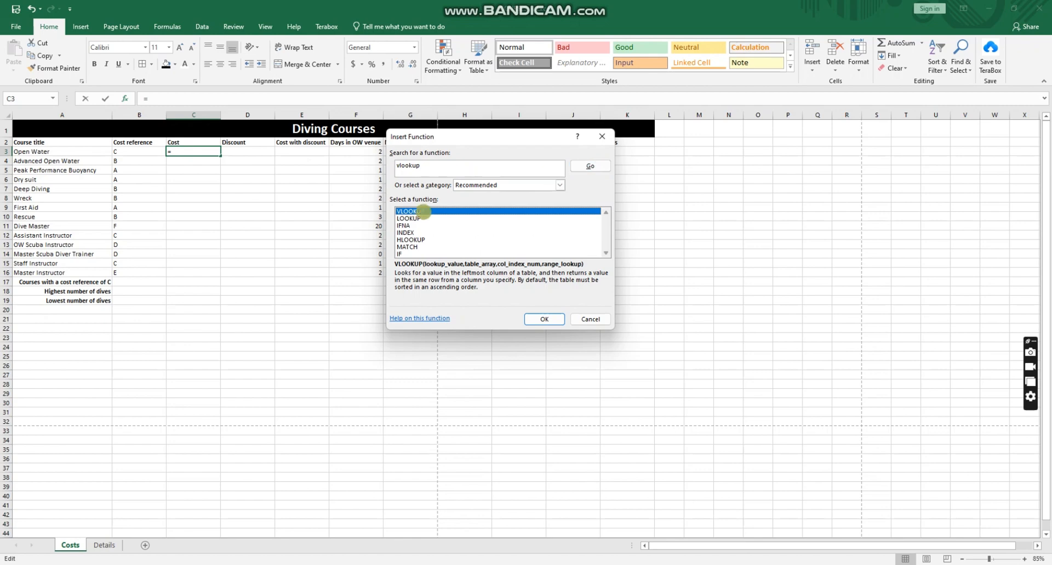
{"action": "left_click", "coordinate": [544, 319]}
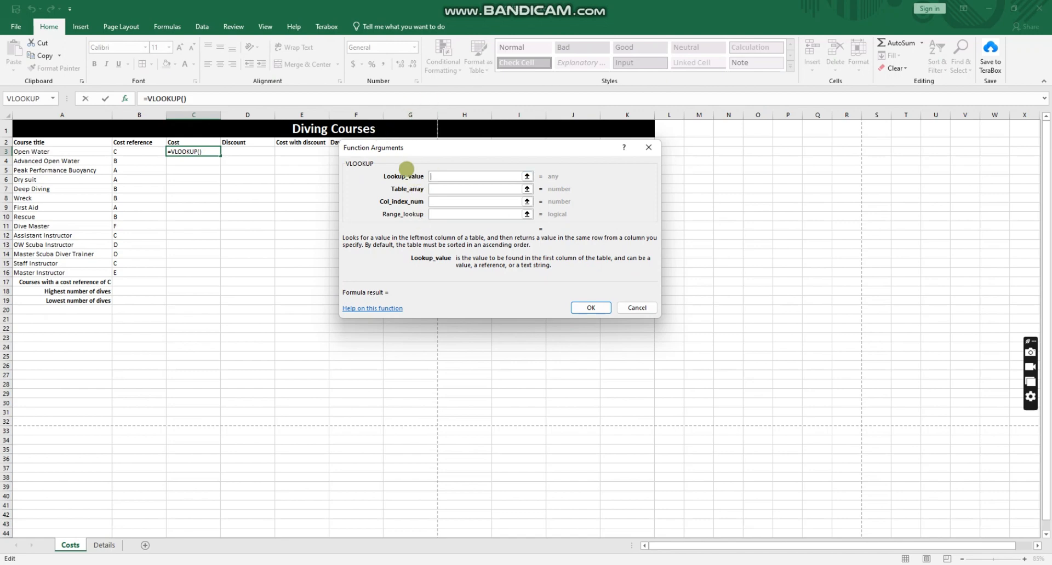
- Set the VLOOKUP arguments to lookup value B3, the Courses range A2:C7 on the Details worksheet, column 2 and False
{"action": "left_click", "coordinate": [126, 154]}
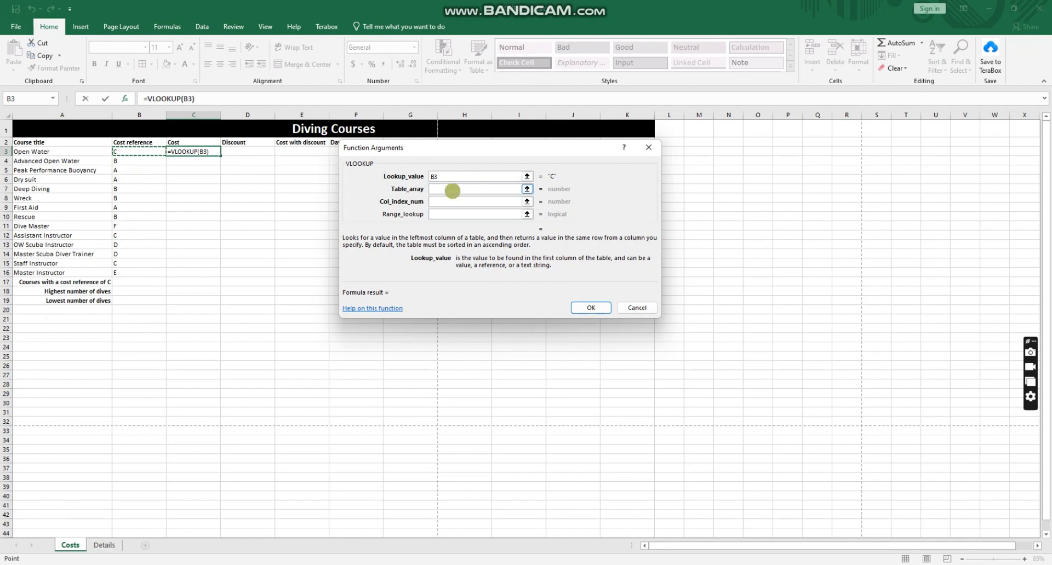
{"action": "left_click", "coordinate": [453, 189]}
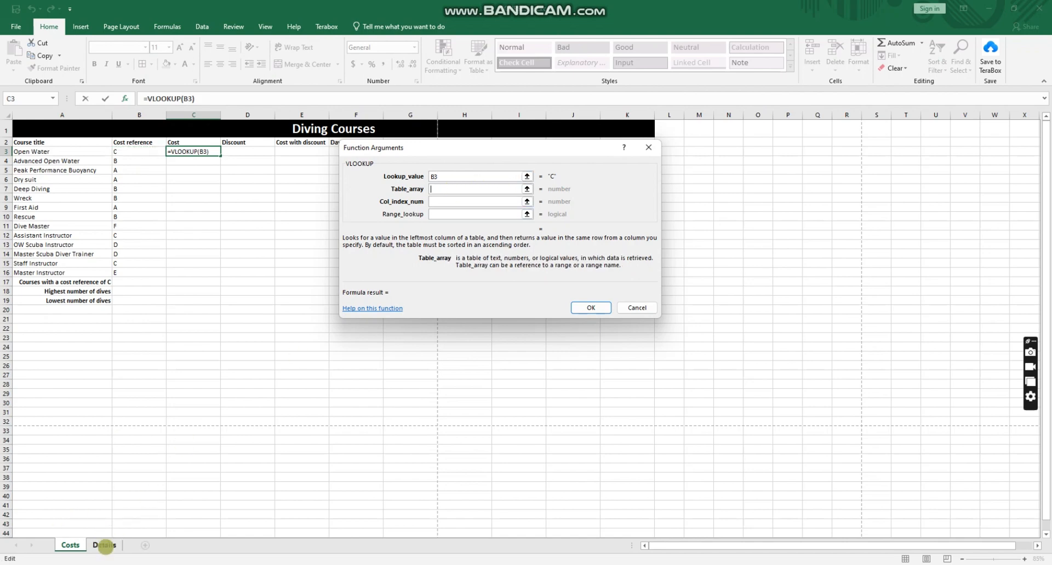
{"action": "left_click", "coordinate": [104, 545]}
{"action": "left_click_drag", "start_coordinate": [38, 142], "coordinate": [197, 193]}
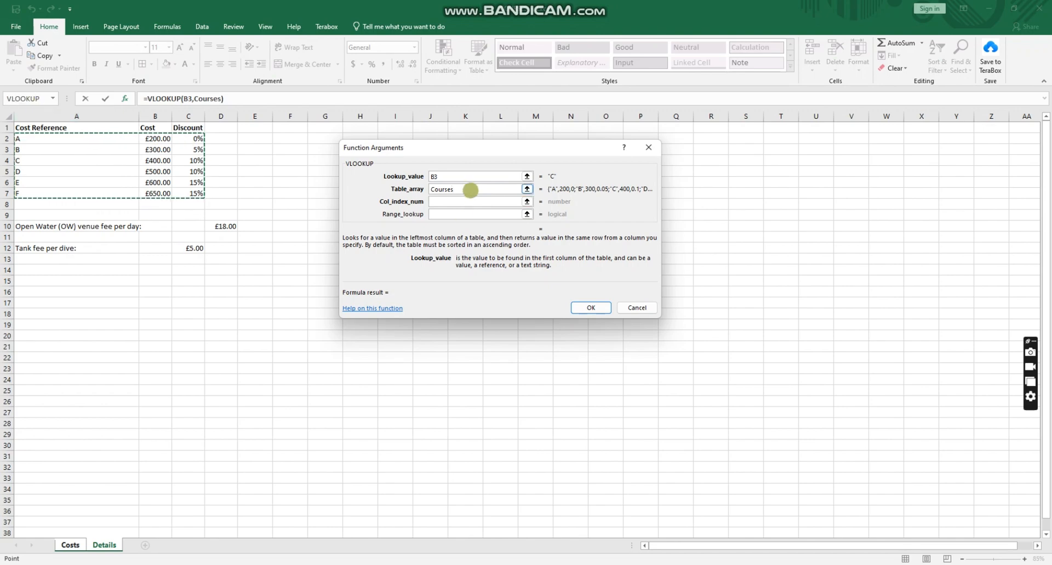
{"action": "left_click", "coordinate": [452, 203]}
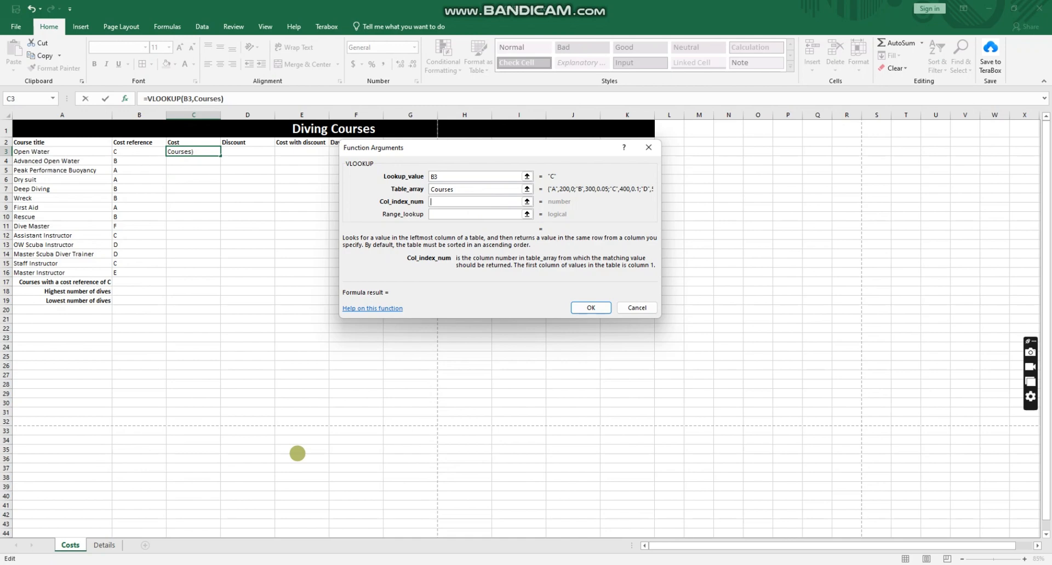
{"action": "left_click", "coordinate": [450, 214]}
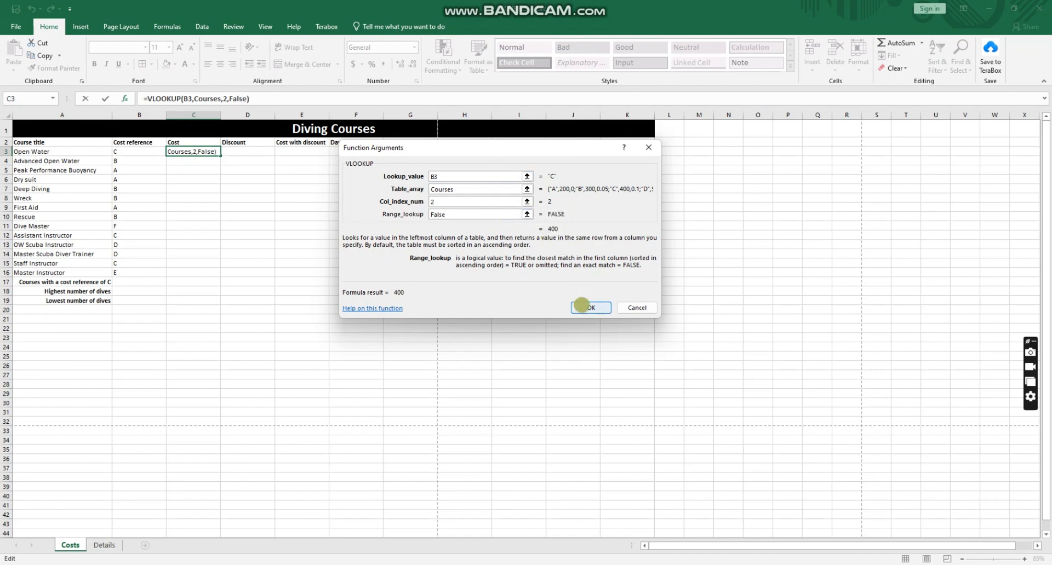
{"action": "left_click", "coordinate": [581, 305]}
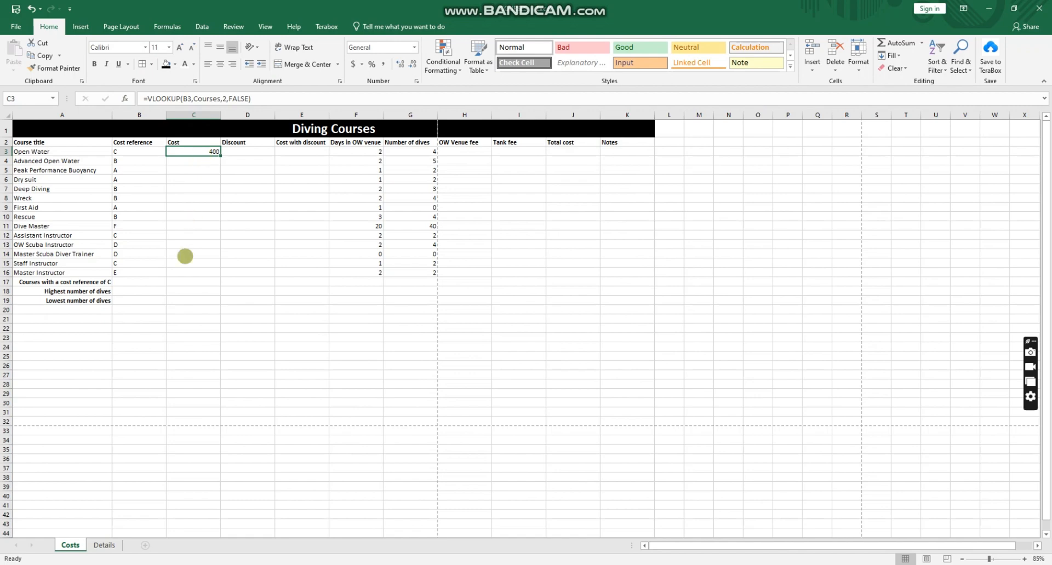
- Copy the VLOOKUP formula from C3 down the Cost column to the Master Instructor row, C16
{"action": "left_click_drag", "start_coordinate": [218, 154], "coordinate": [219, 275]}
{"action": "left_click", "coordinate": [178, 322]}
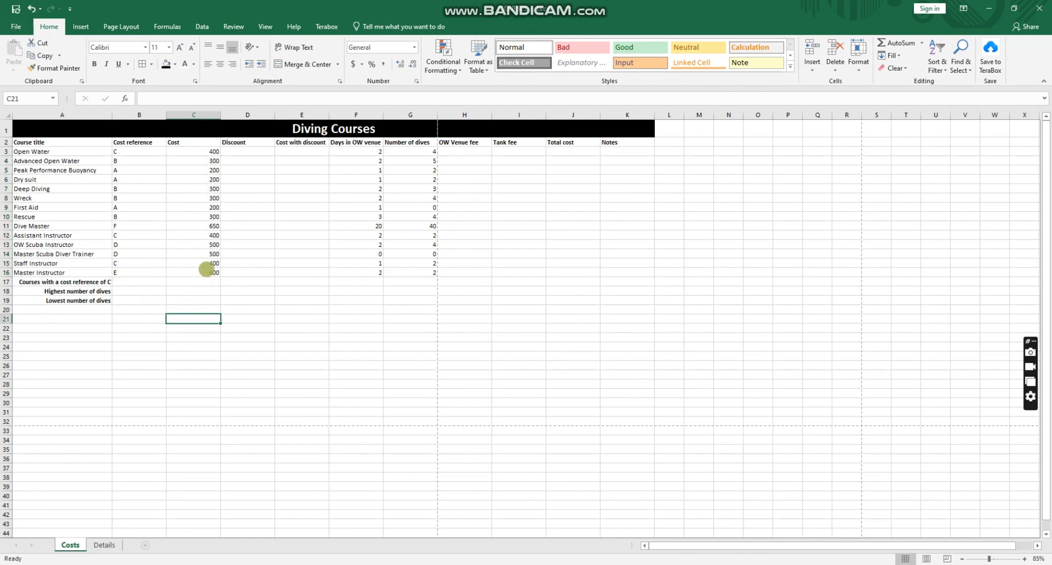
- Check the Master Instructor cost in C16 against the cost for reference E on the Details worksheet
{"action": "left_click", "coordinate": [201, 271]}
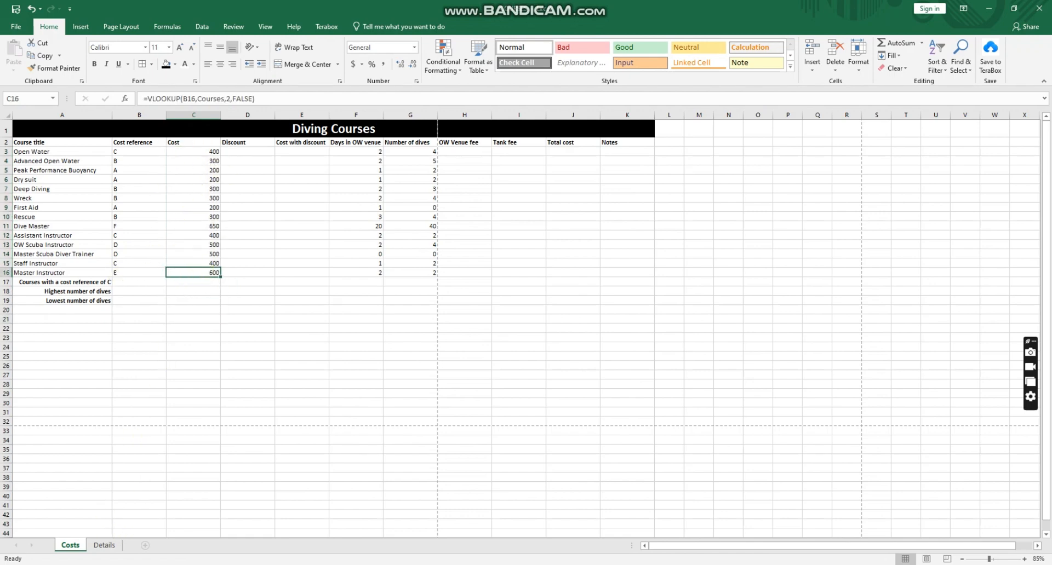
{"action": "mouse_move", "coordinate": [99, 548]}
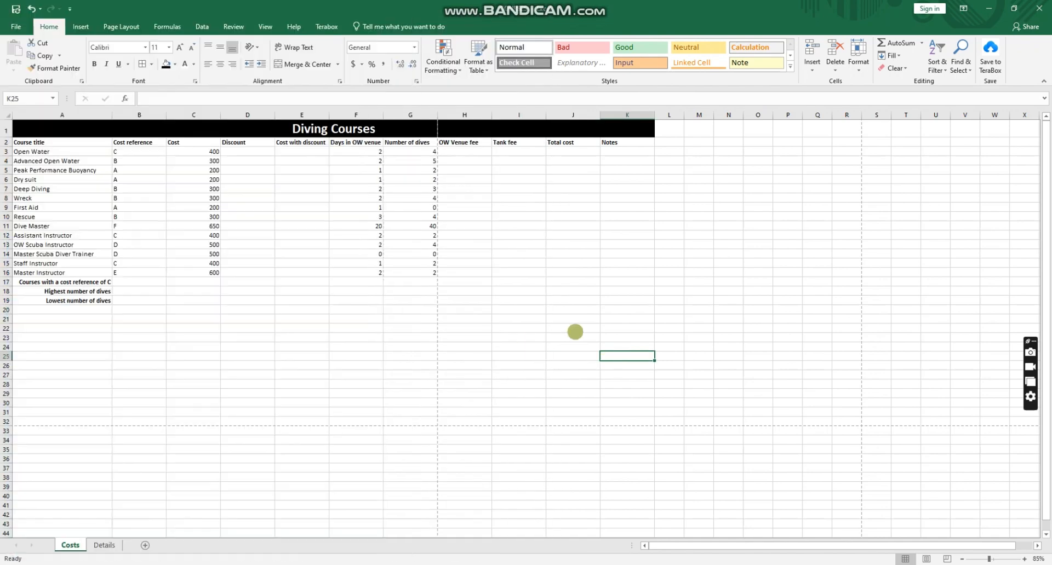
{"action": "left_click", "coordinate": [105, 546]}
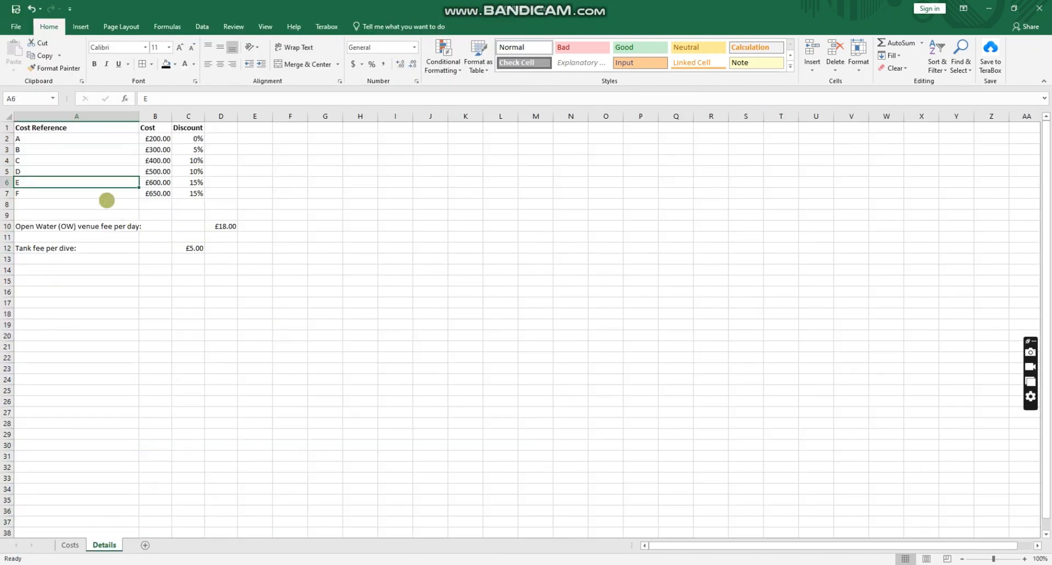
{"action": "left_click", "coordinate": [106, 204]}
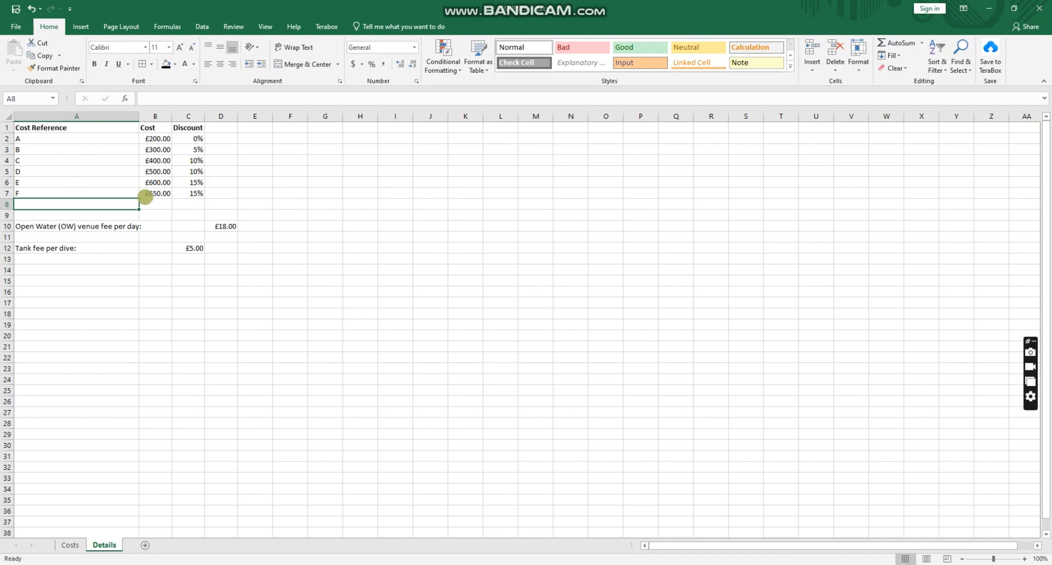
{"action": "left_click", "coordinate": [70, 544]}
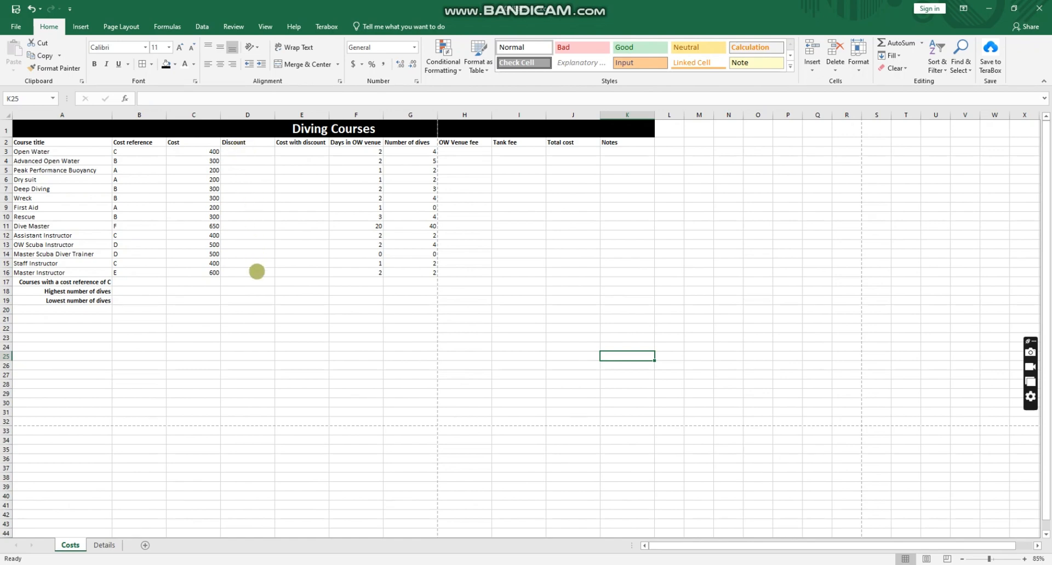
- Insert the VLOOKUP function in the Open Water discount cell D3 on the Costs worksheet
{"action": "left_click", "coordinate": [255, 153]}
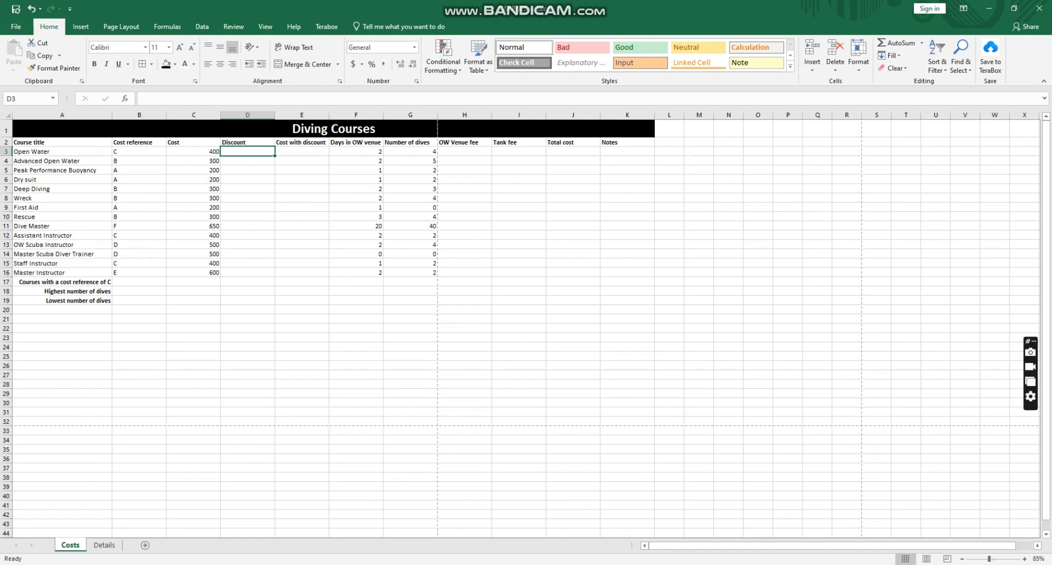
{"action": "key", "text": "alt+Tab"}
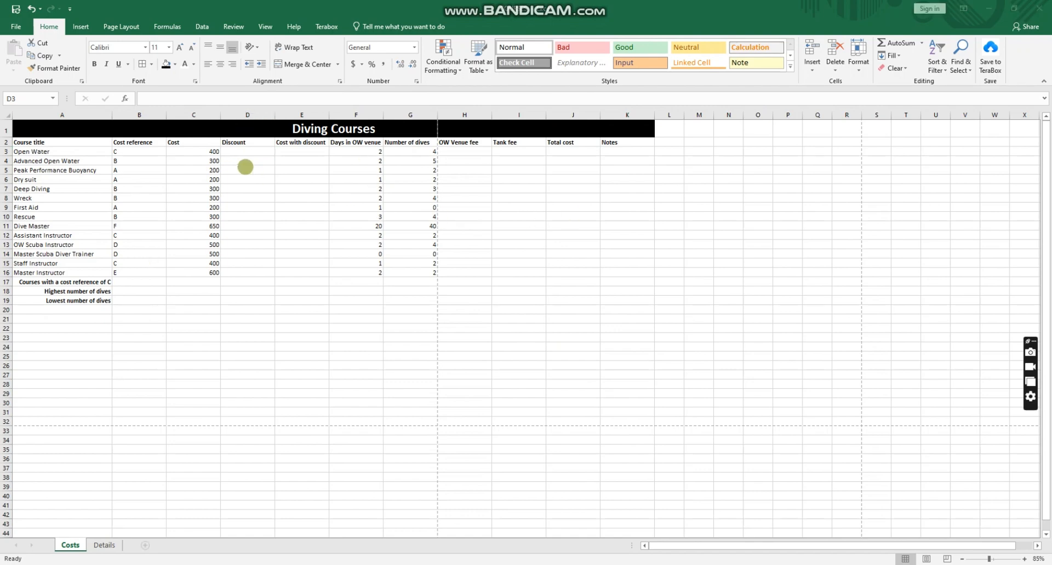
{"action": "left_click", "coordinate": [253, 151]}
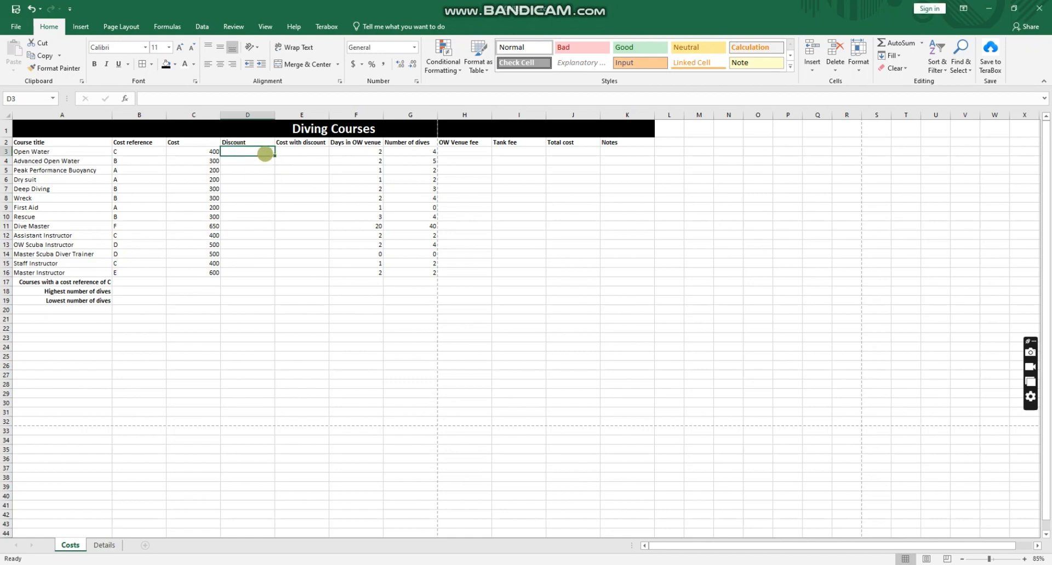
{"action": "left_click", "coordinate": [125, 98]}
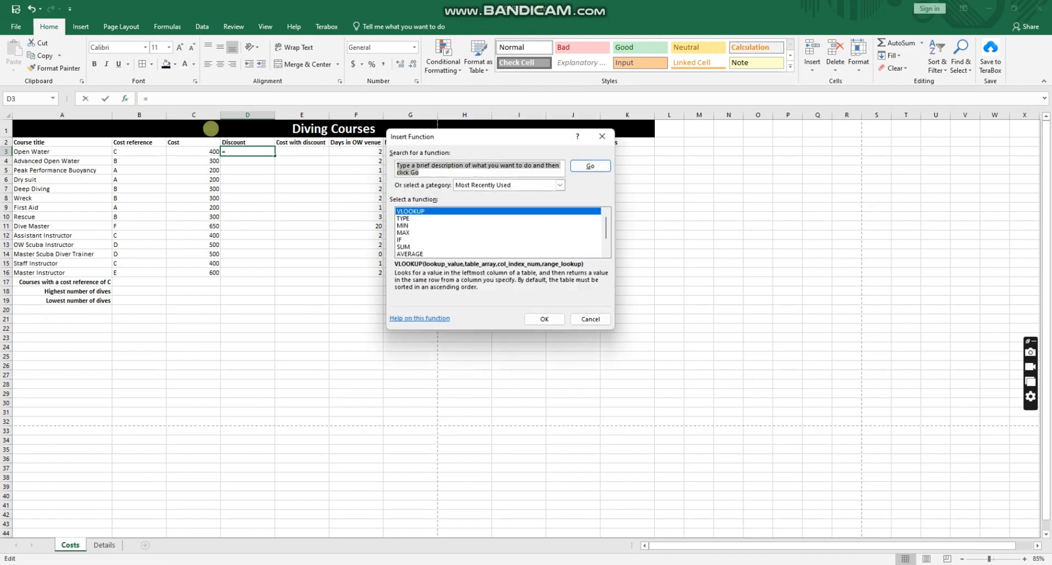
{"action": "left_click", "coordinate": [544, 319]}
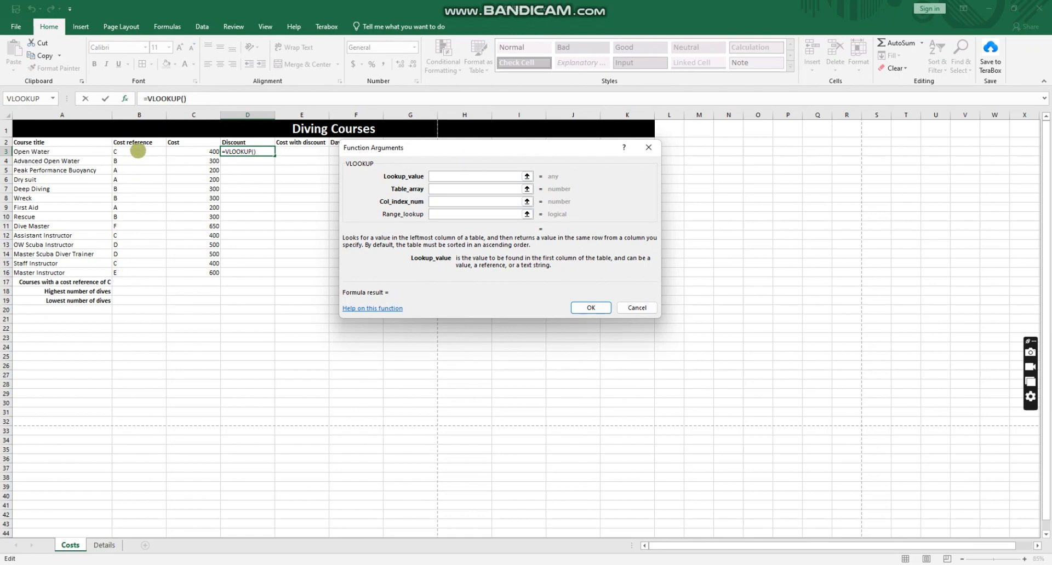
- Set the VLOOKUP lookup value to B3 and its table array to the Courses range A2:C7 on the Details worksheet
{"action": "left_click", "coordinate": [136, 152]}
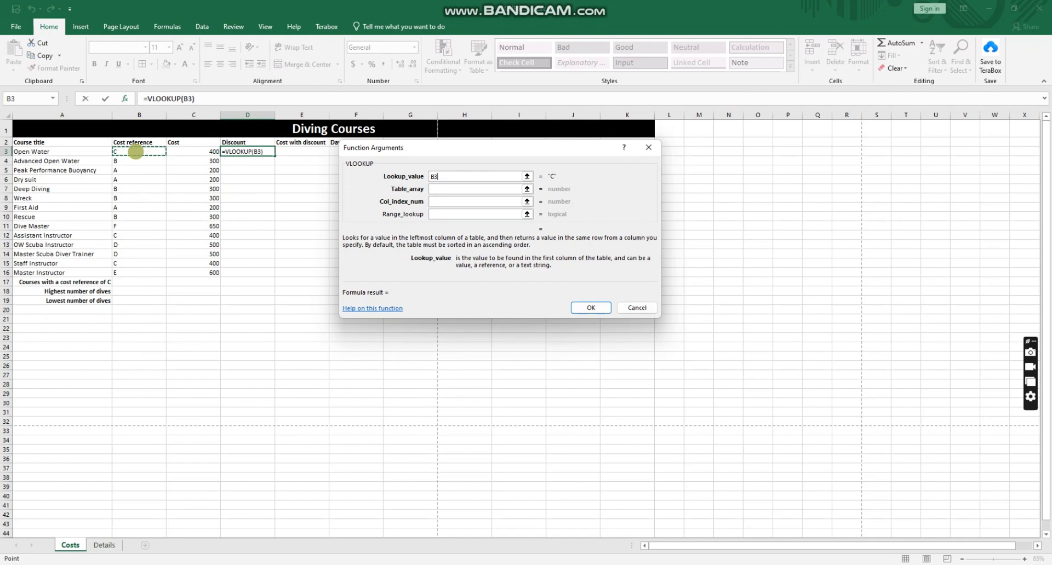
{"action": "left_click", "coordinate": [443, 190]}
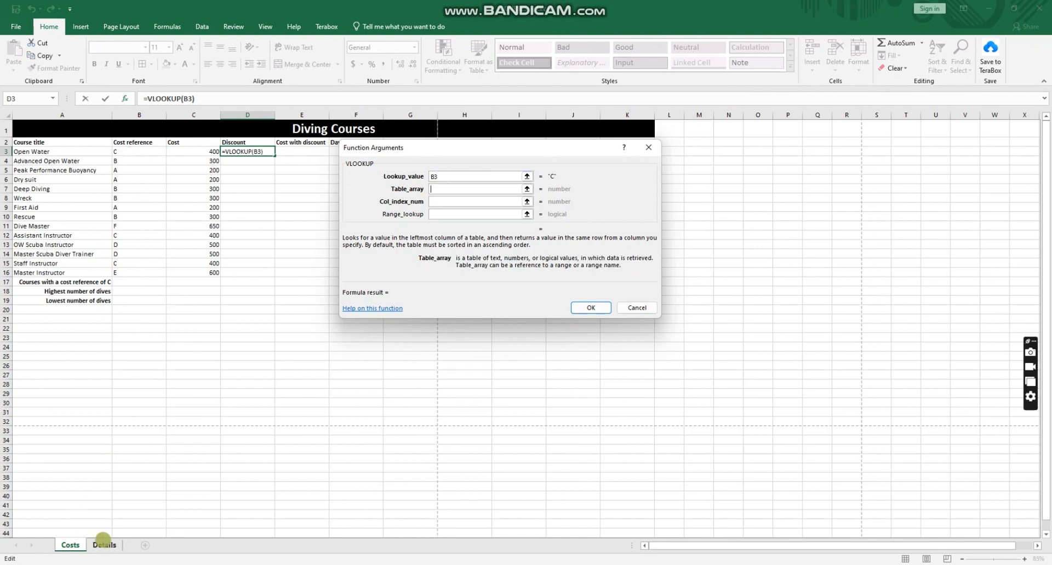
{"action": "left_click", "coordinate": [103, 543]}
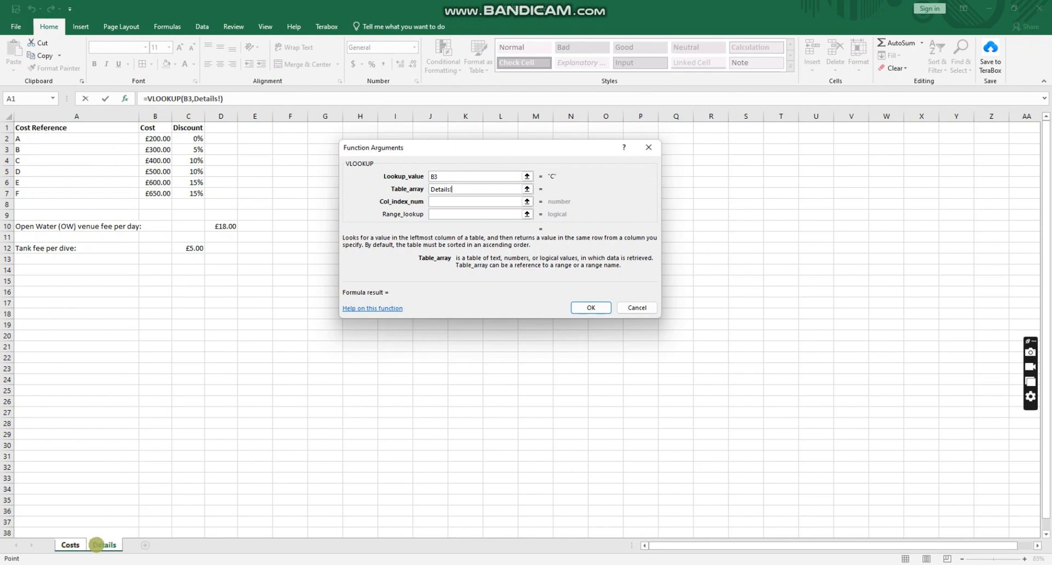
{"action": "left_click", "coordinate": [441, 189]}
{"action": "left_click_drag", "start_coordinate": [40, 140], "coordinate": [187, 197]}
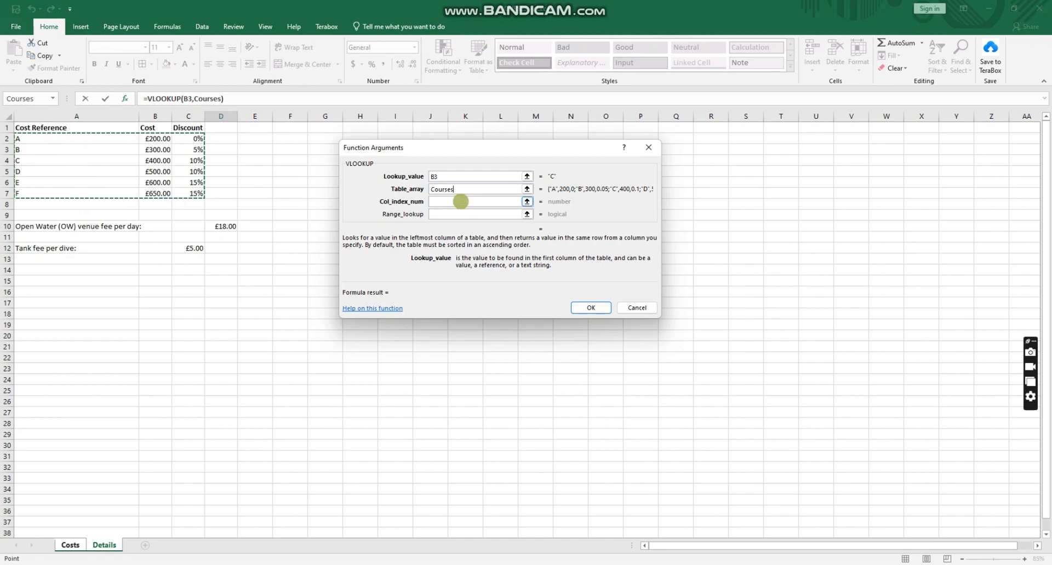
- Complete the VLOOKUP with column index 3 and range lookup false, and copy it from D3 down to the Master Instructor row, D16
{"action": "left_click", "coordinate": [460, 202]}
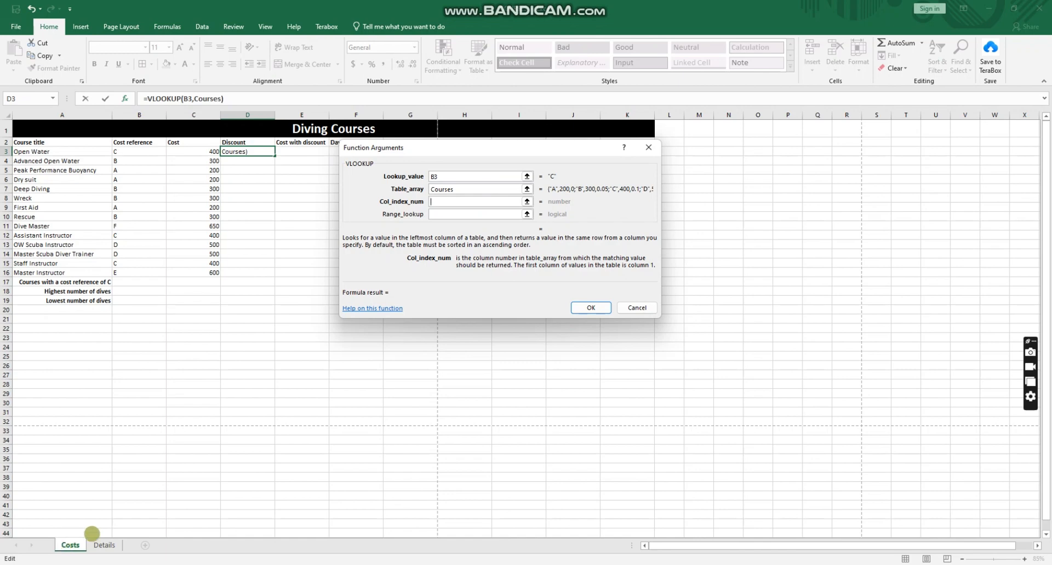
{"action": "left_click", "coordinate": [104, 545]}
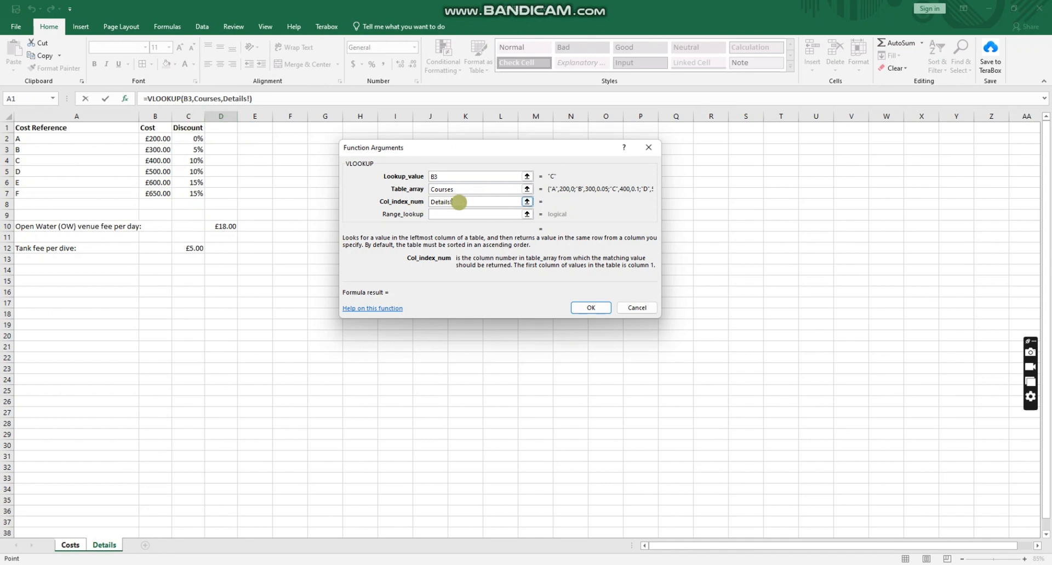
{"action": "left_click_drag", "start_coordinate": [459, 200], "coordinate": [420, 201]}
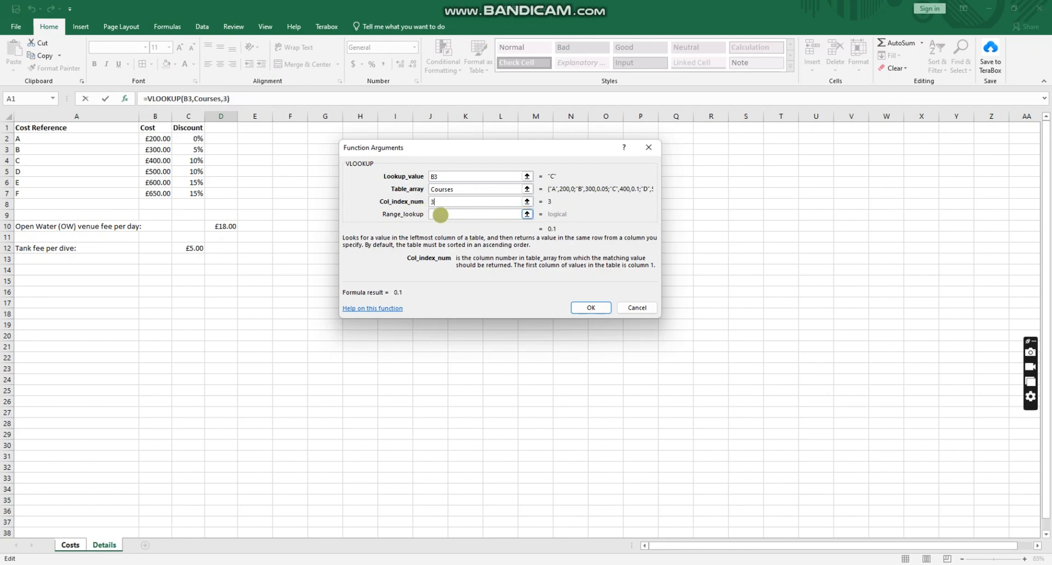
{"action": "left_click", "coordinate": [442, 215]}
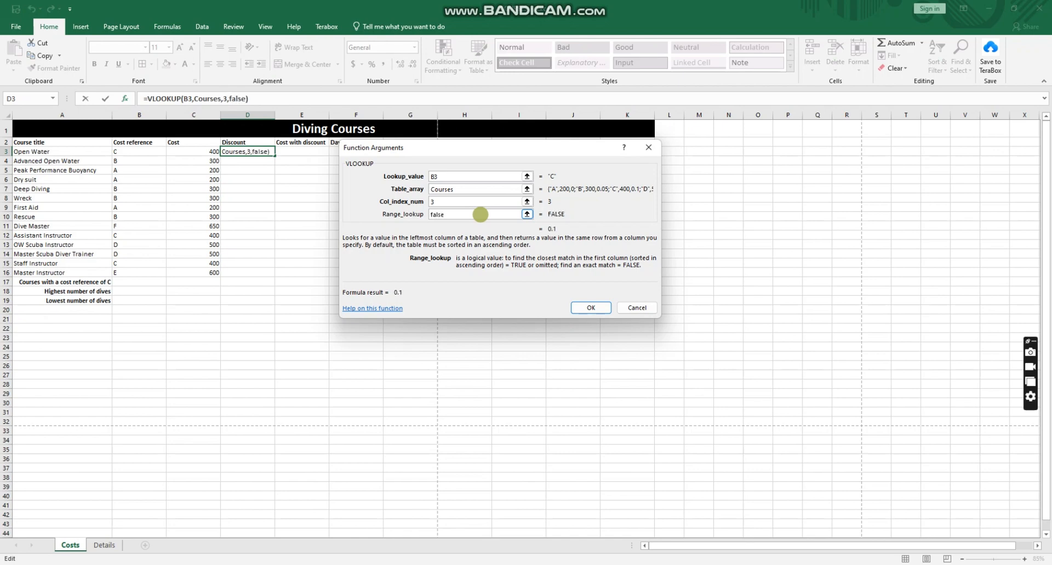
{"action": "left_click", "coordinate": [589, 307]}
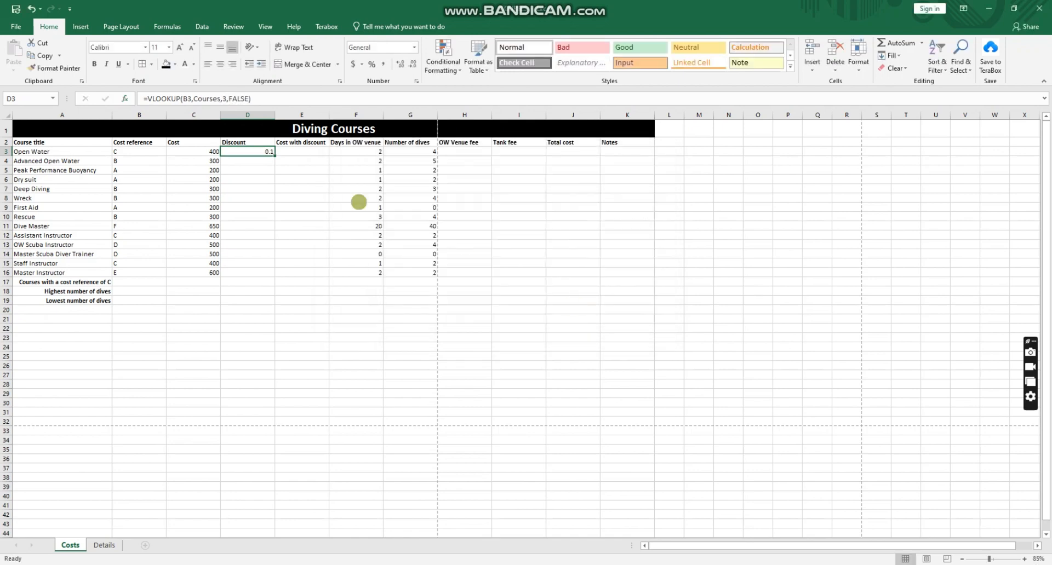
{"action": "left_click_drag", "start_coordinate": [275, 156], "coordinate": [266, 279]}
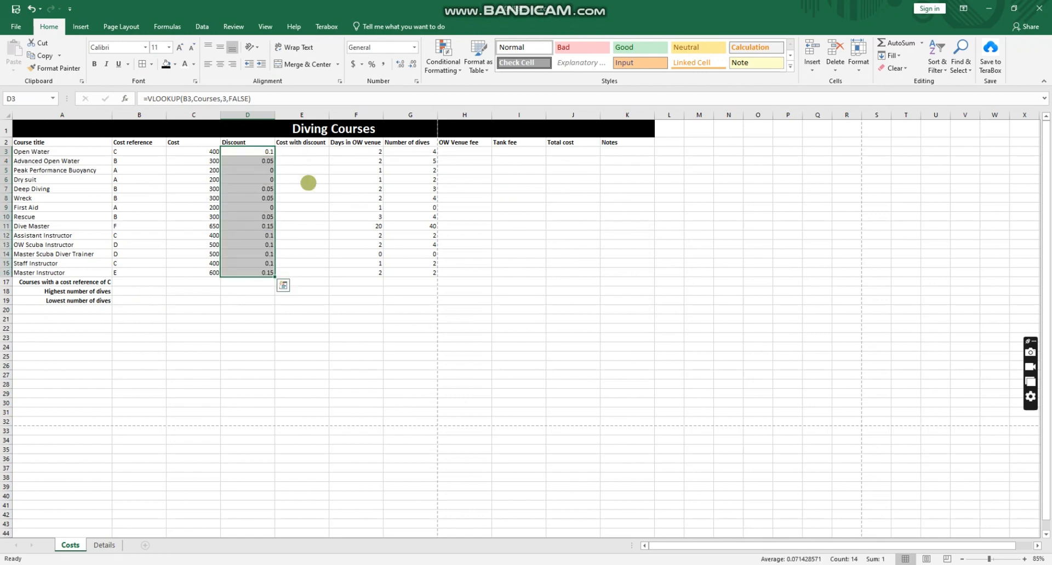
{"action": "left_click", "coordinate": [298, 179]}
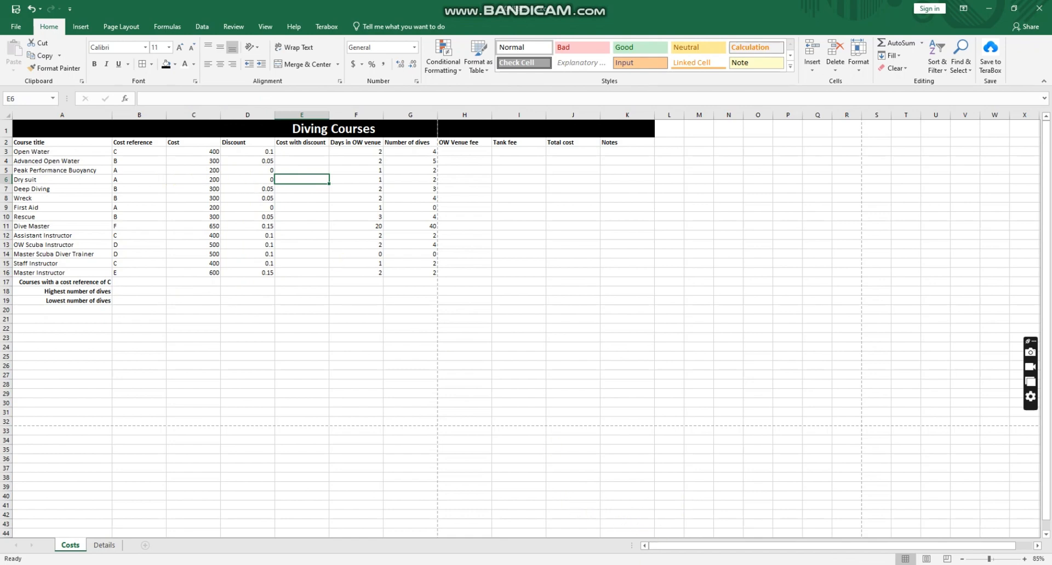
- Switch to the exam paper in the browser and tick the Open Water cost and discount task with the red pen
{"action": "left_click", "coordinate": [667, 485]}
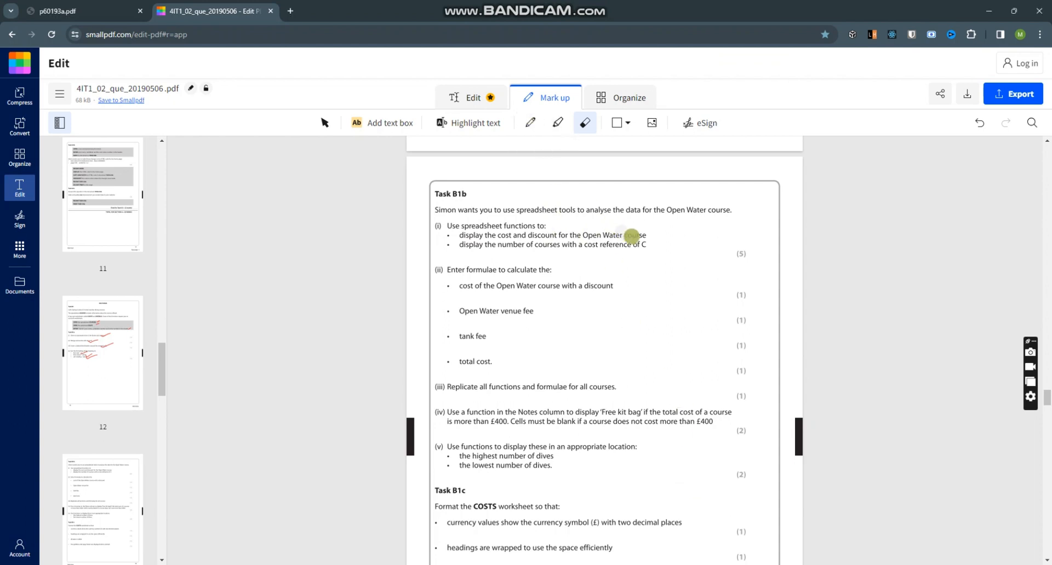
{"action": "left_click", "coordinate": [529, 122]}
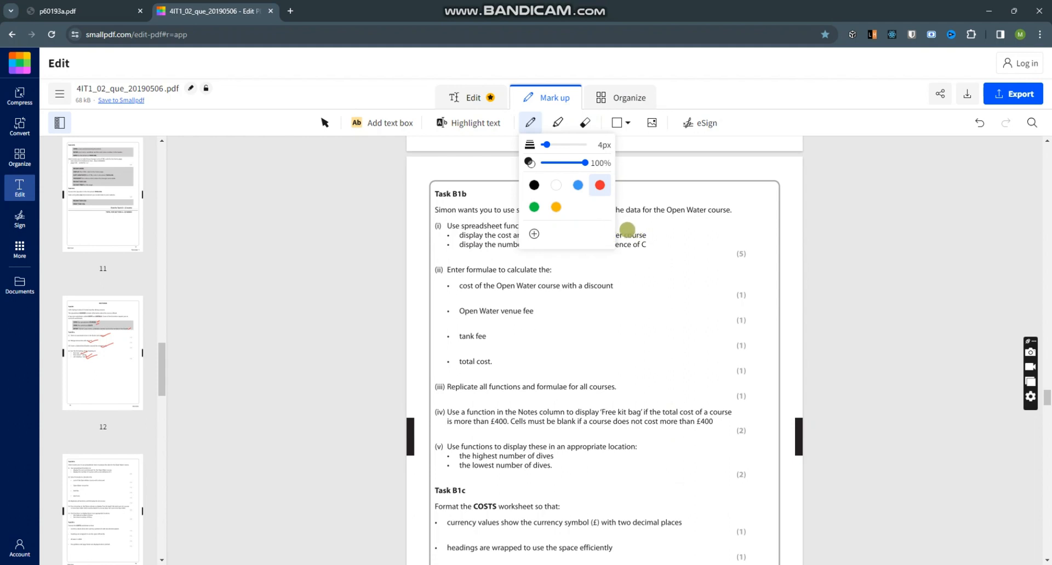
{"action": "left_click", "coordinate": [628, 238]}
{"action": "left_click_drag", "start_coordinate": [624, 234], "coordinate": [674, 225]}
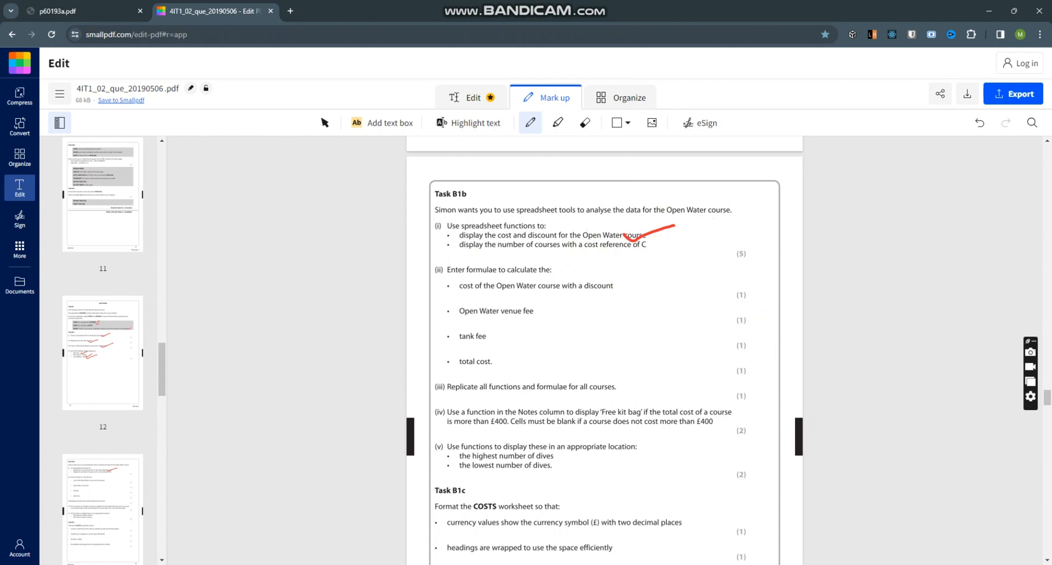
- Return to the Excel workbook and check which courses in the Cost reference column have reference C
{"action": "key", "text": "alt+Tab"}
{"action": "left_click", "coordinate": [139, 282]}
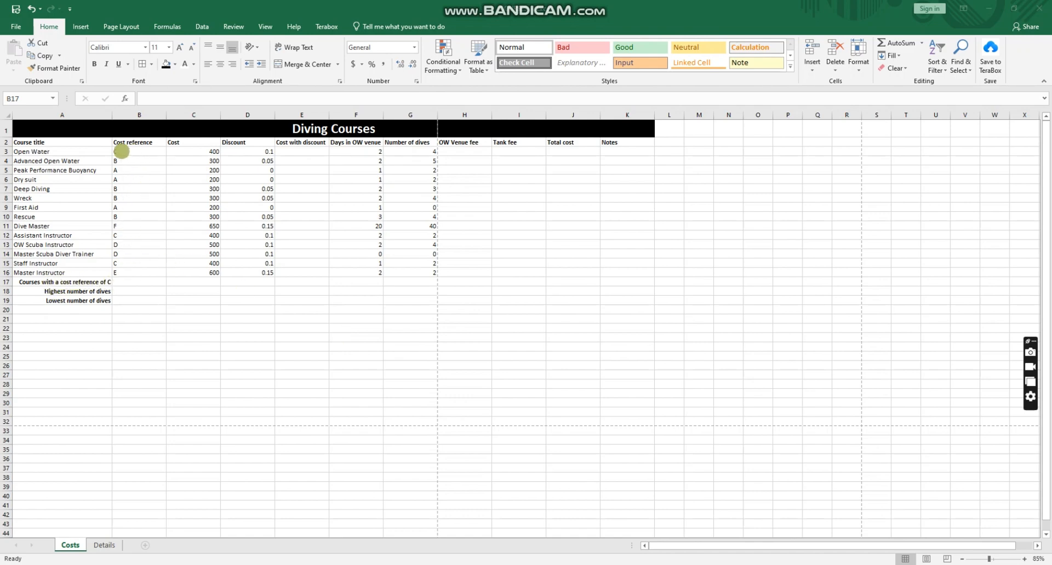
{"action": "left_click", "coordinate": [132, 235]}
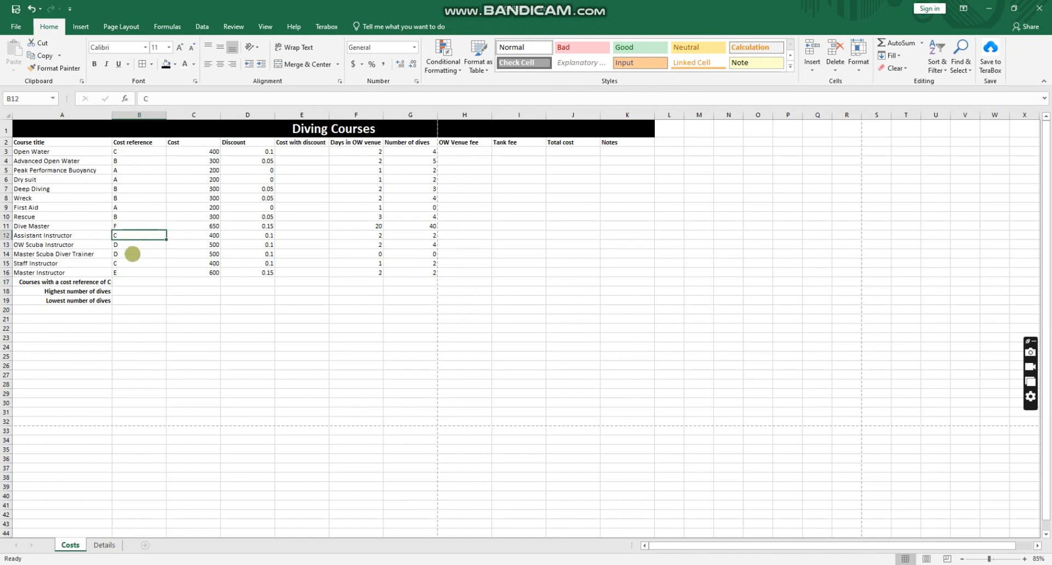
{"action": "left_click", "coordinate": [132, 266]}
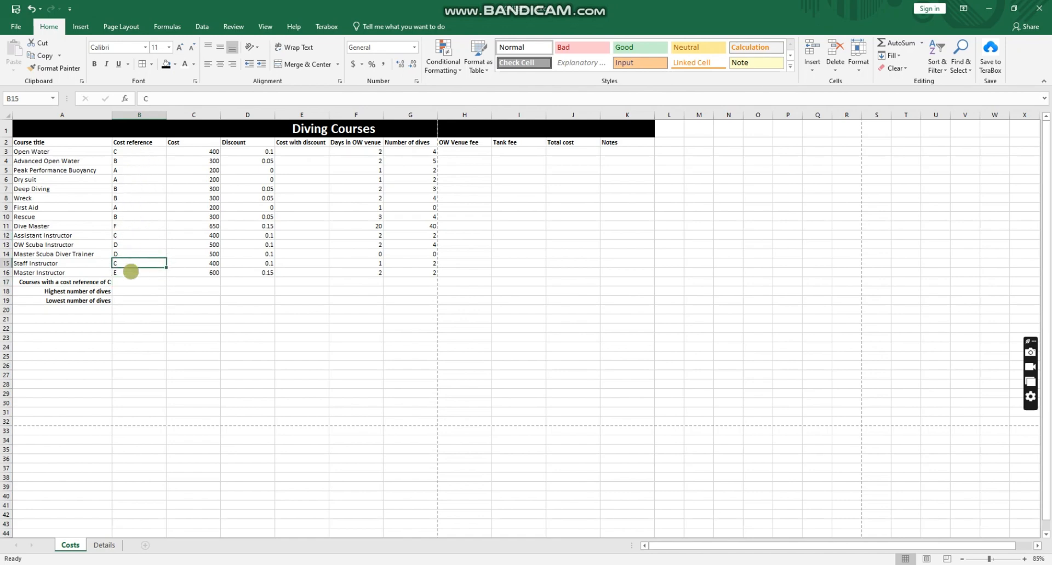
{"action": "left_click", "coordinate": [130, 291]}
- Insert the COUNTIF function in cell B17 beside the "Courses with a cost reference of C" label
{"action": "left_click", "coordinate": [129, 280]}
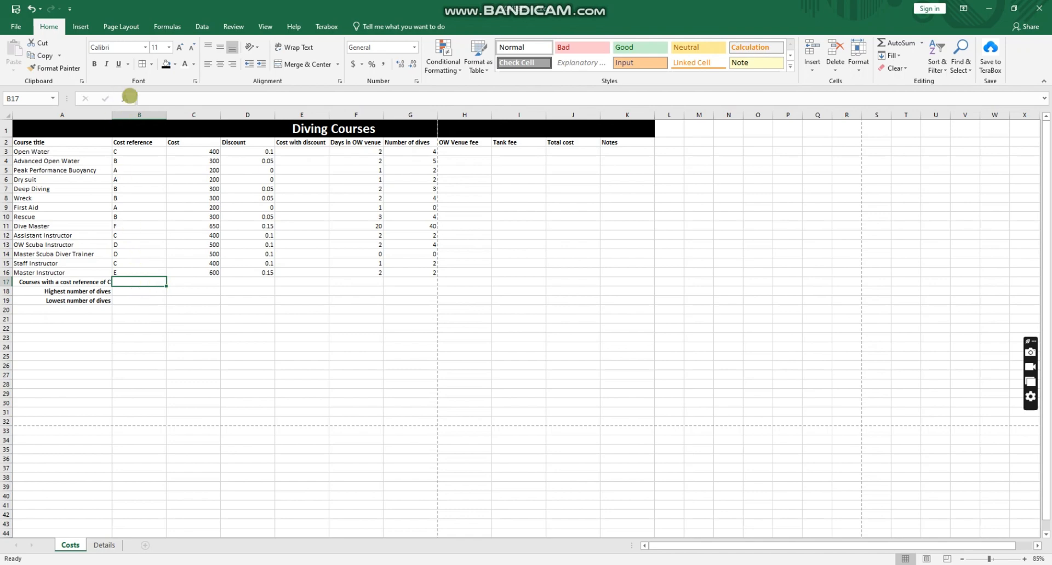
{"action": "left_click", "coordinate": [124, 98]}
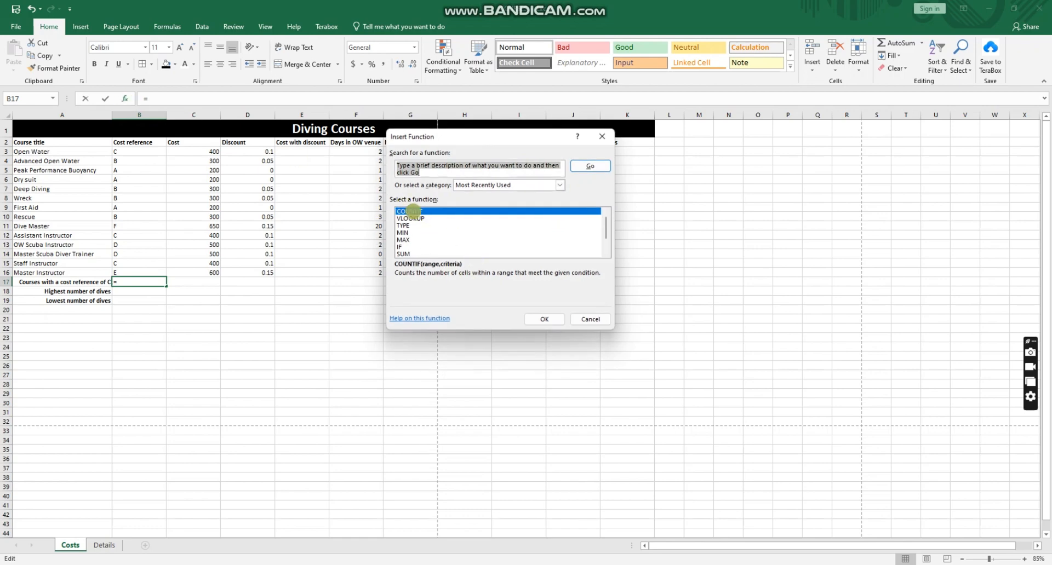
{"action": "left_click", "coordinate": [411, 211]}
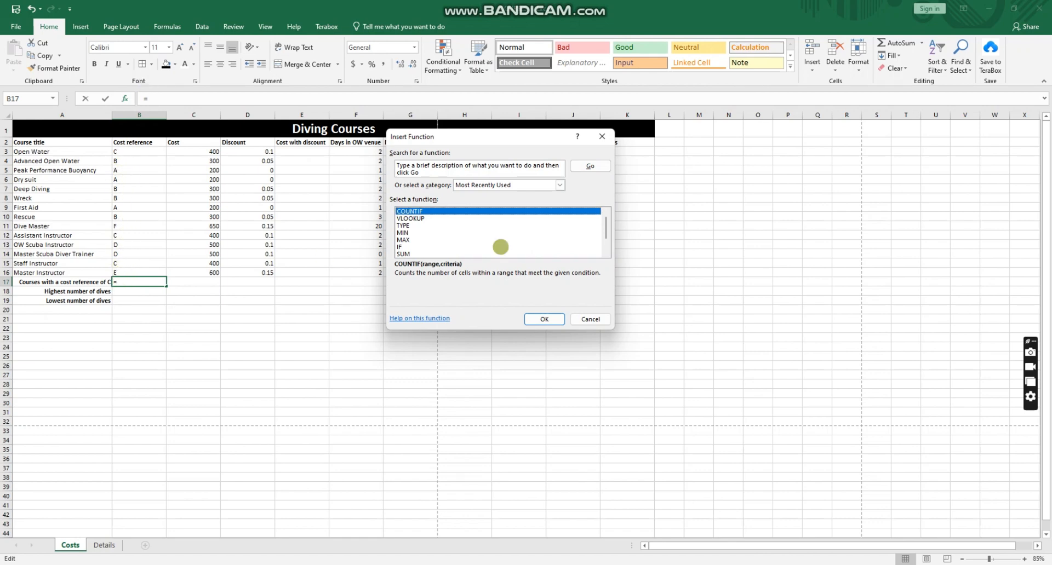
{"action": "left_click", "coordinate": [541, 319]}
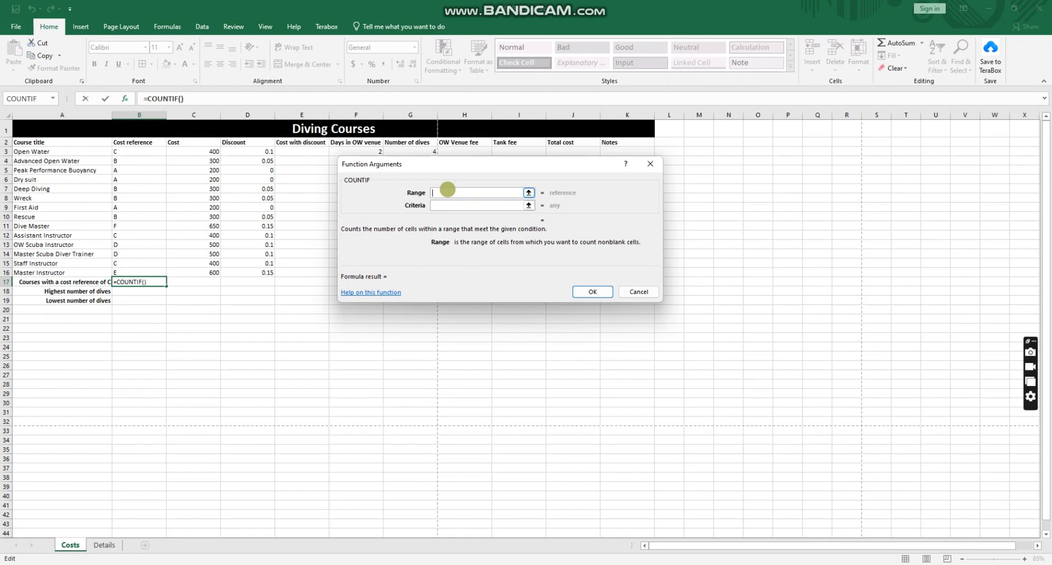
- Set the COUNTIF range to the cost references B3:B16 and the criteria to C
{"action": "left_click", "coordinate": [143, 153]}
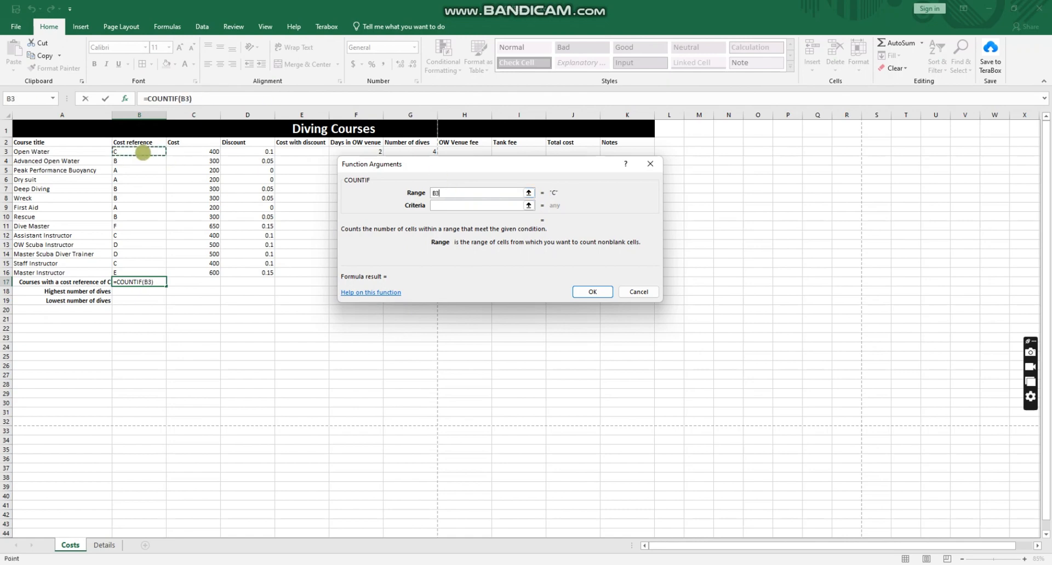
{"action": "left_click_drag", "start_coordinate": [143, 152], "coordinate": [139, 274]}
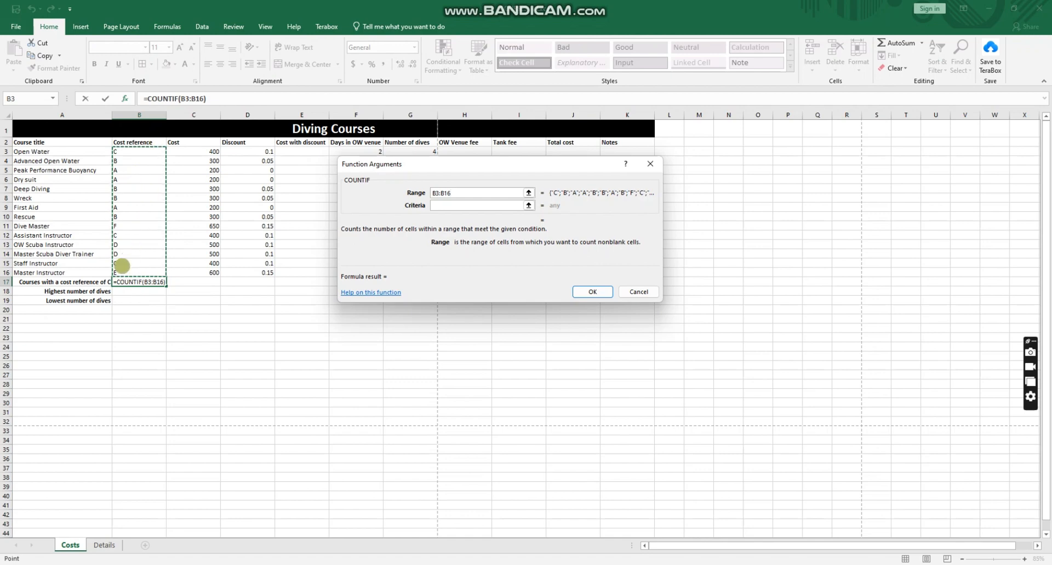
{"action": "left_click", "coordinate": [448, 203]}
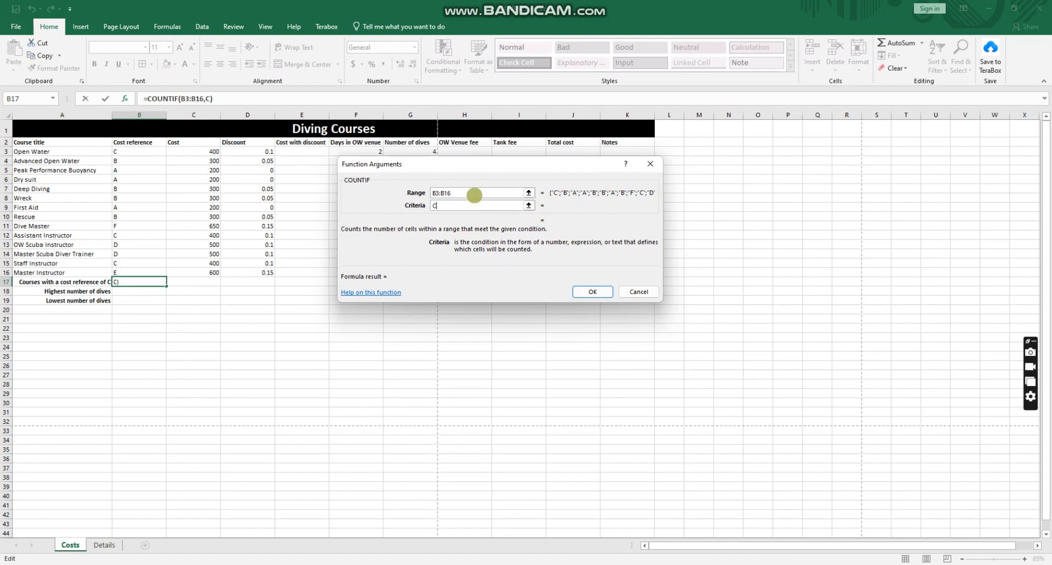
{"action": "left_click", "coordinate": [589, 289]}
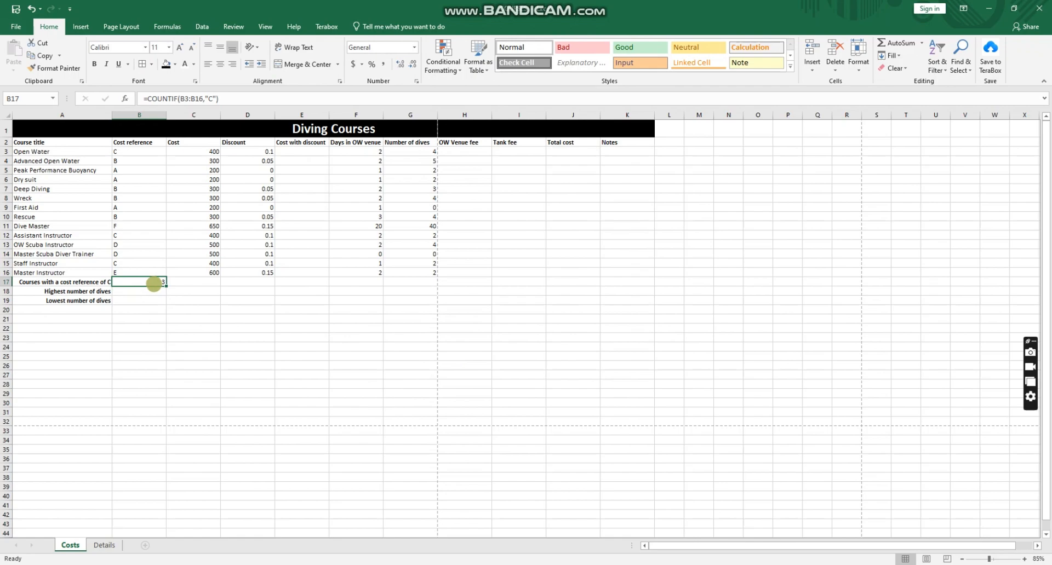
- Switch to the exam paper in the browser and tick the task on the number of courses with a cost reference of C
{"action": "left_click", "coordinate": [154, 301]}
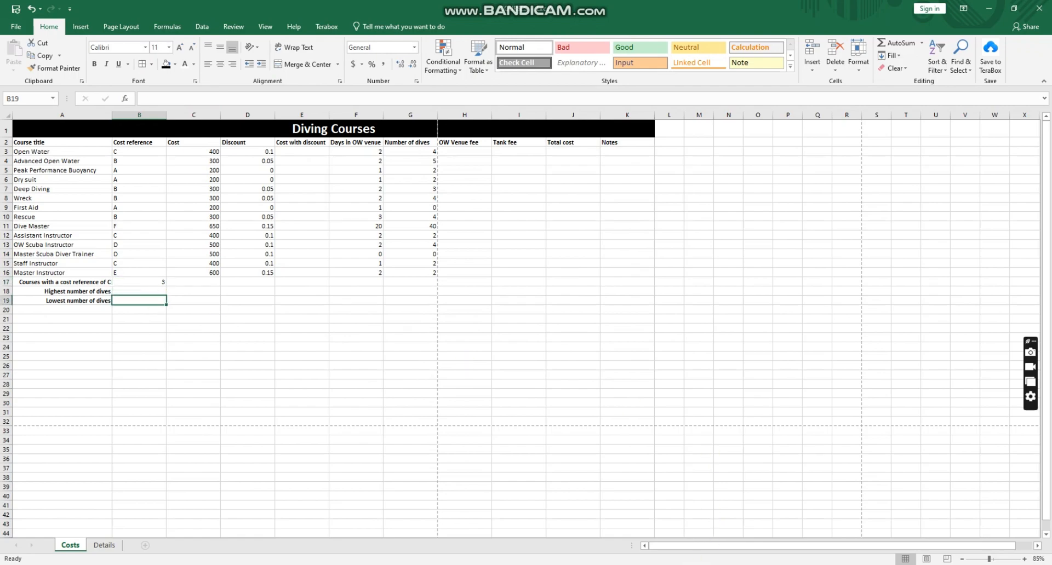
{"action": "key", "text": "alt+Tab"}
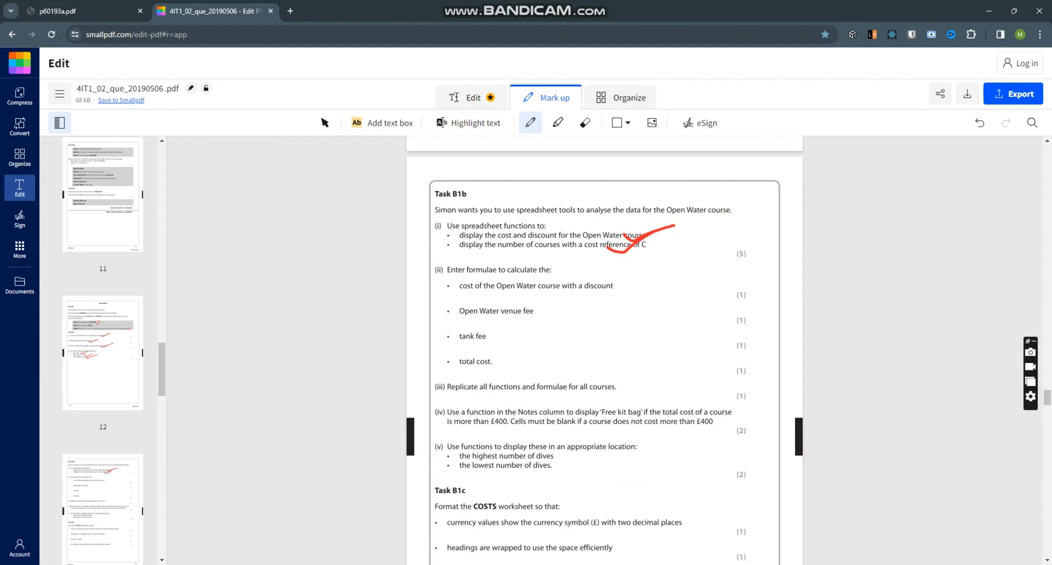
{"action": "scroll", "coordinate": [605, 242], "scroll_direction": "down", "scroll_amount": 1}
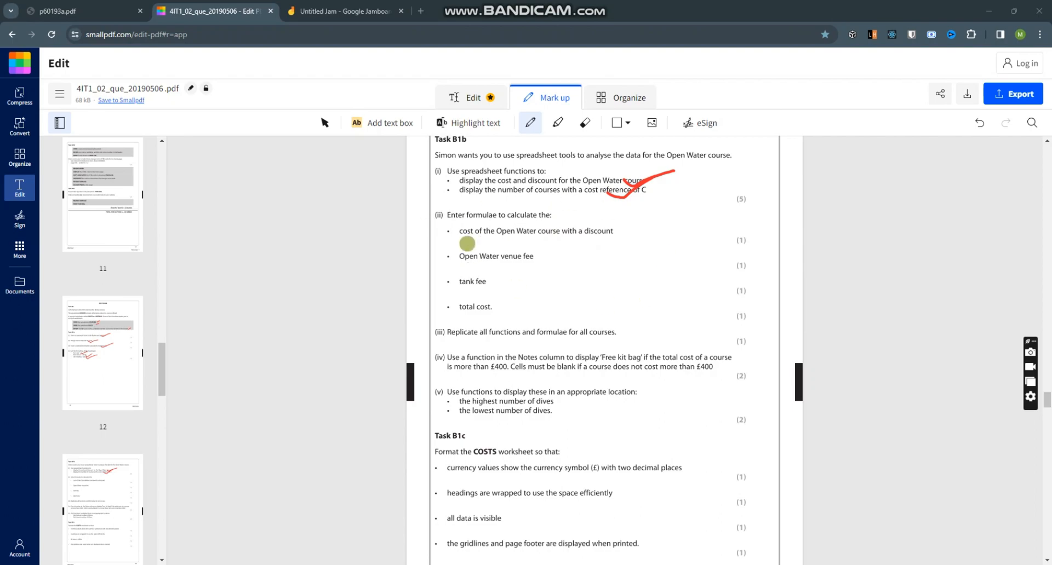
- Switch to the Untitled Jam in Google Jamboard and examine the working for the price after discount
{"action": "left_click", "coordinate": [708, 564]}
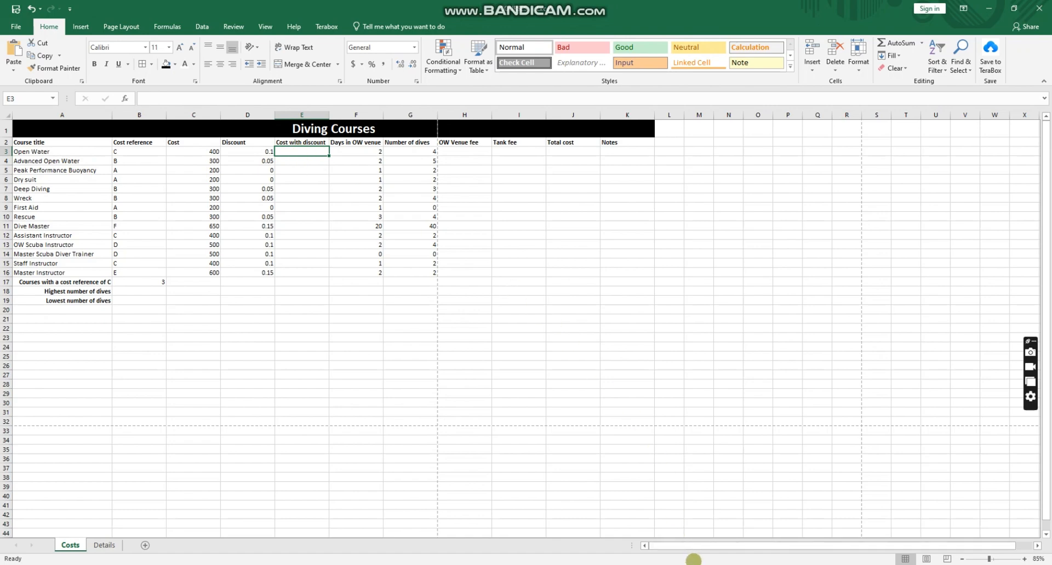
{"action": "left_click", "coordinate": [693, 562]}
{"action": "left_click", "coordinate": [361, 12]}
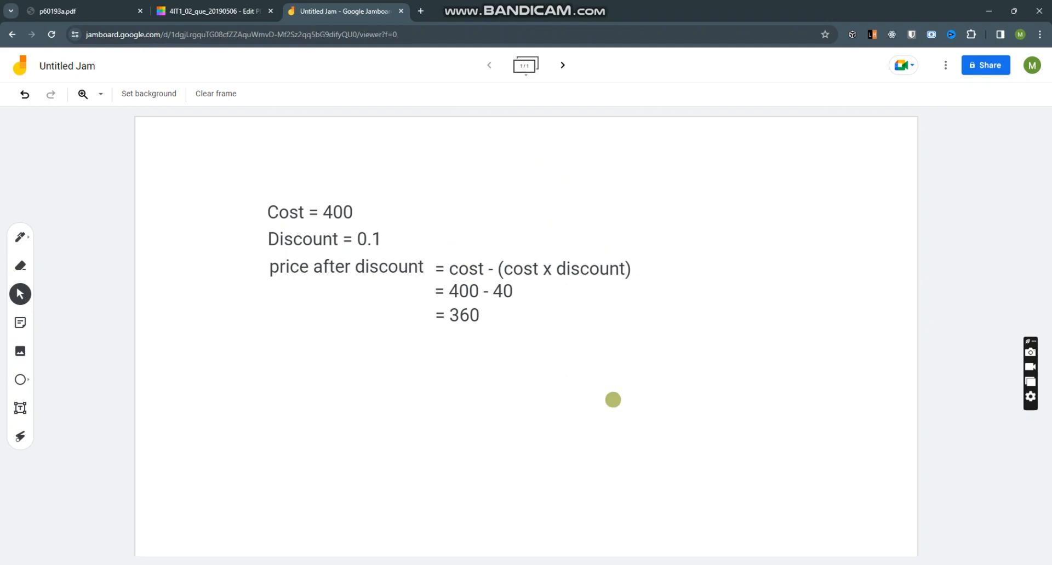
- Switch to the Costs worksheet in Excel and examine the cost and discount cells of the Open Water course
{"action": "key", "text": "alt+Tab"}
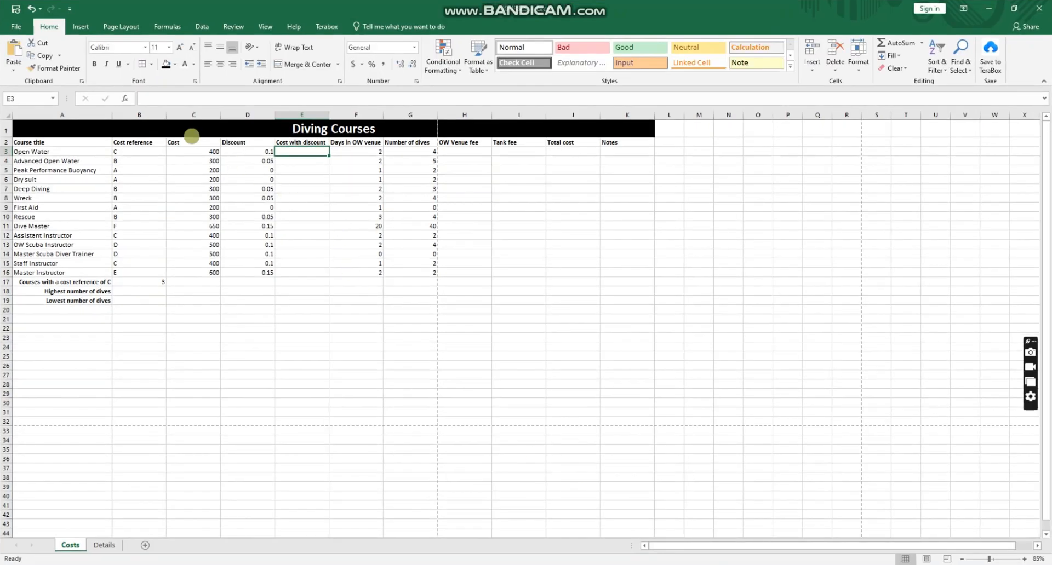
{"action": "left_click", "coordinate": [186, 142]}
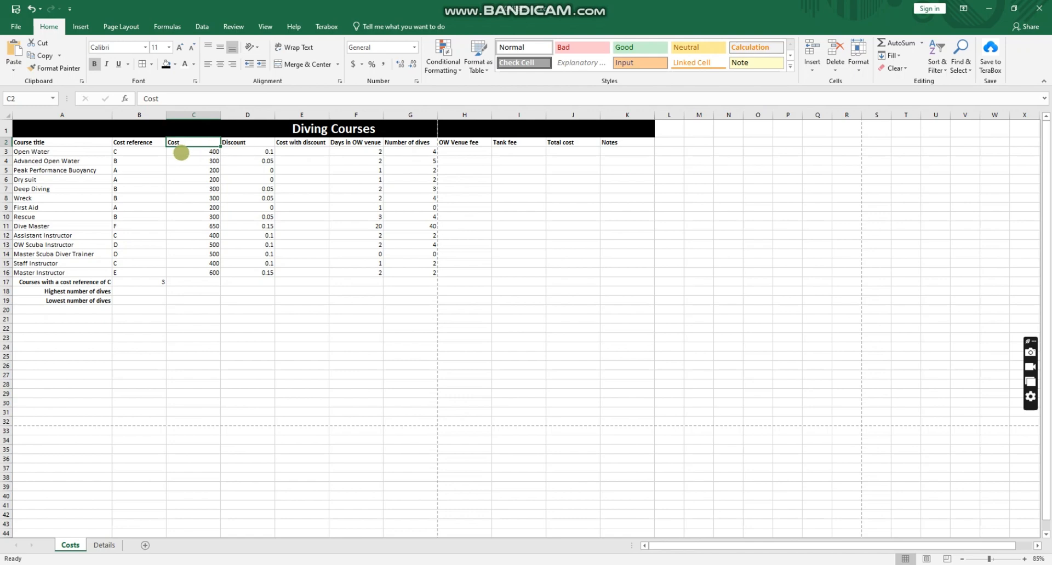
{"action": "left_click", "coordinate": [191, 150]}
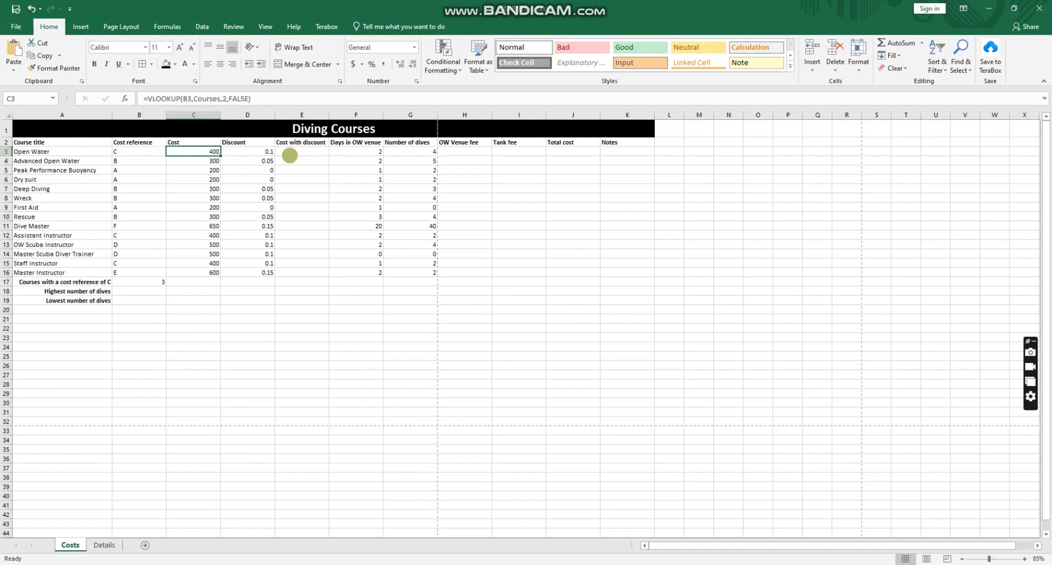
{"action": "left_click", "coordinate": [246, 154]}
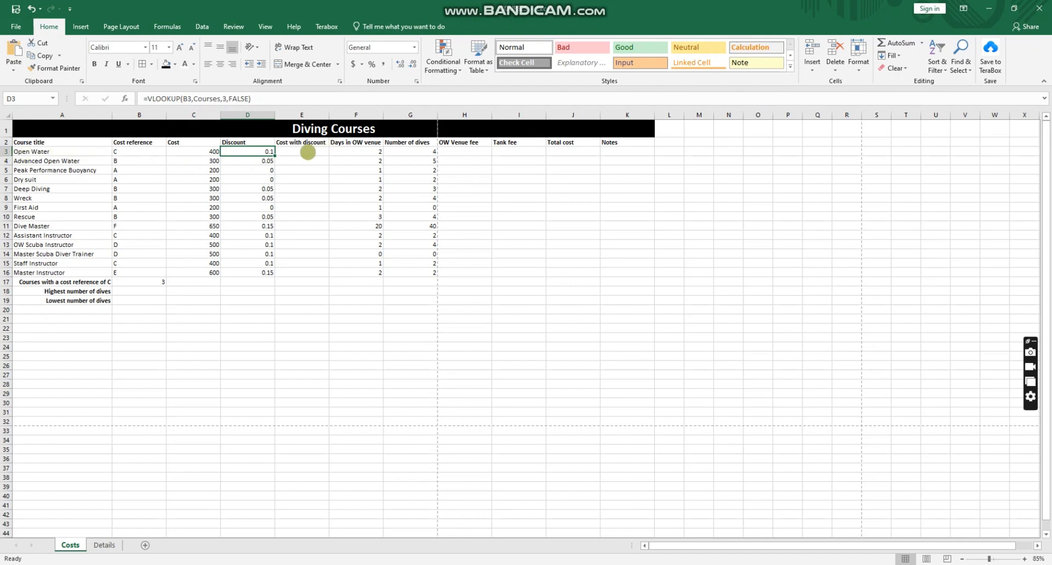
- Enter the formula =C3-(C3*D3) in cell E3 to calculate the Open Water course's cost with discount
{"action": "left_click", "coordinate": [295, 154]}
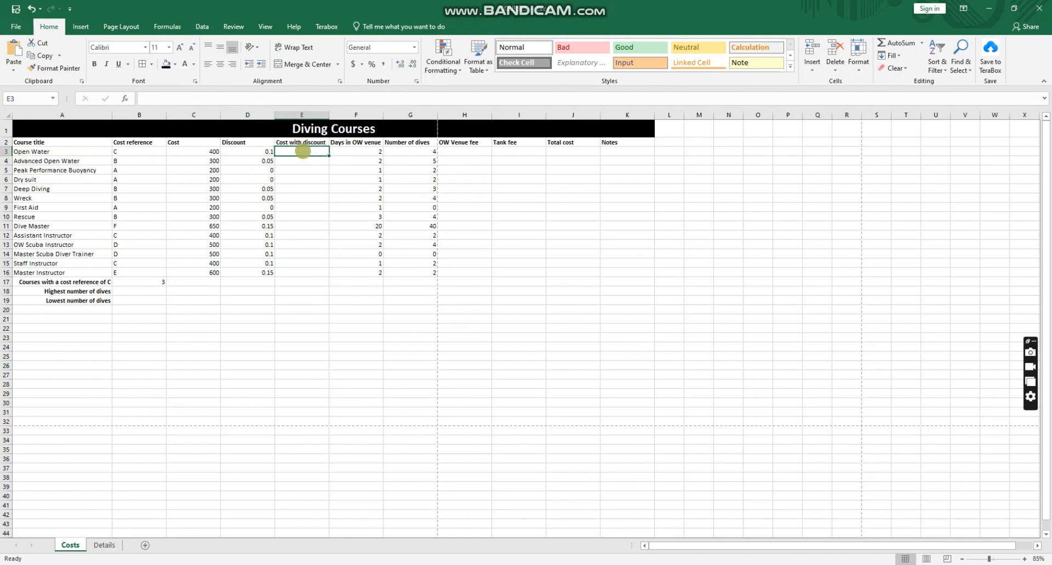
{"action": "left_click", "coordinate": [159, 97]}
{"action": "type", "text": "="}
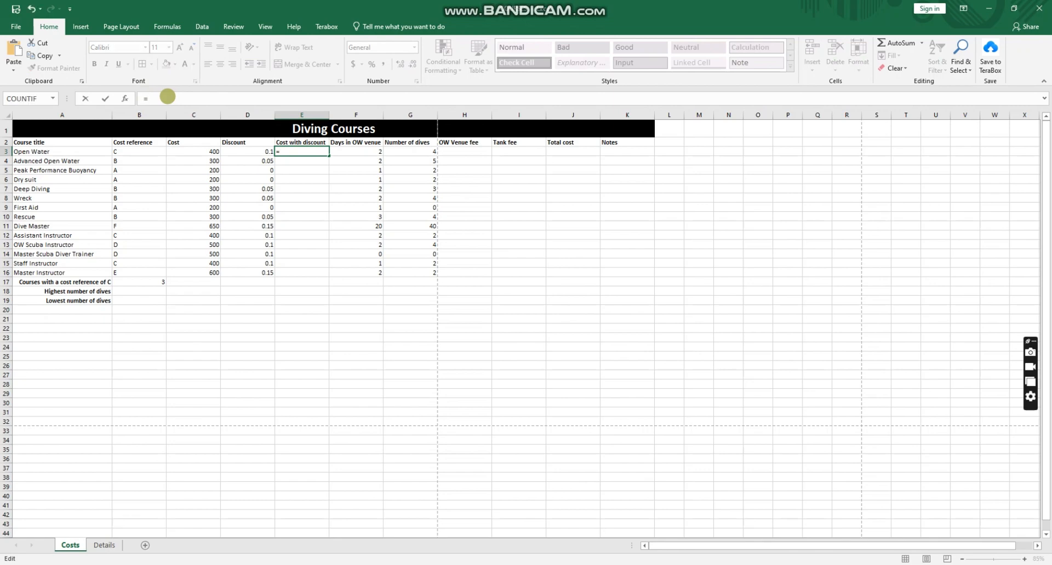
{"action": "type", "text": "c"}
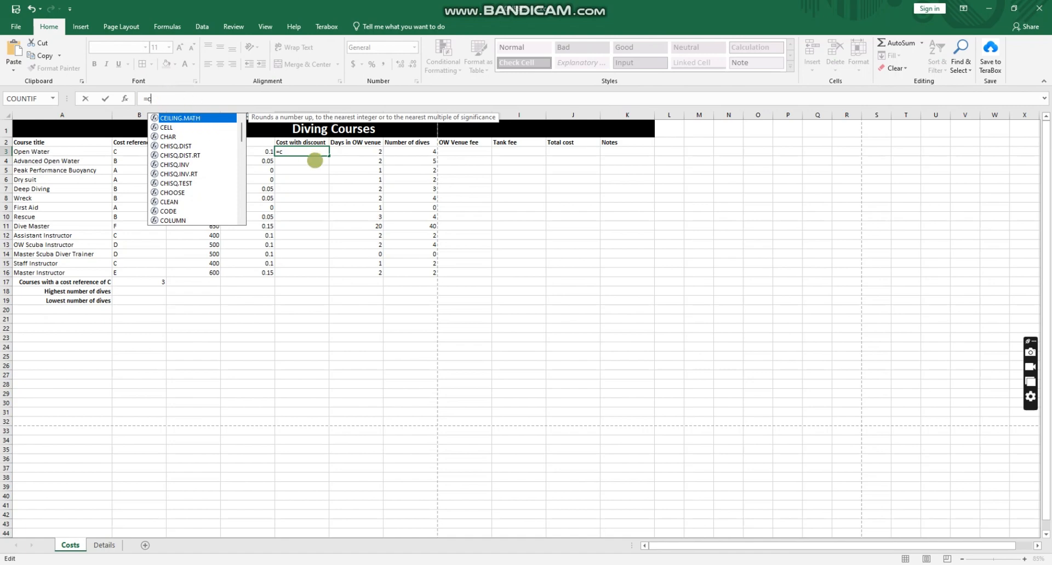
{"action": "left_click", "coordinate": [298, 151]}
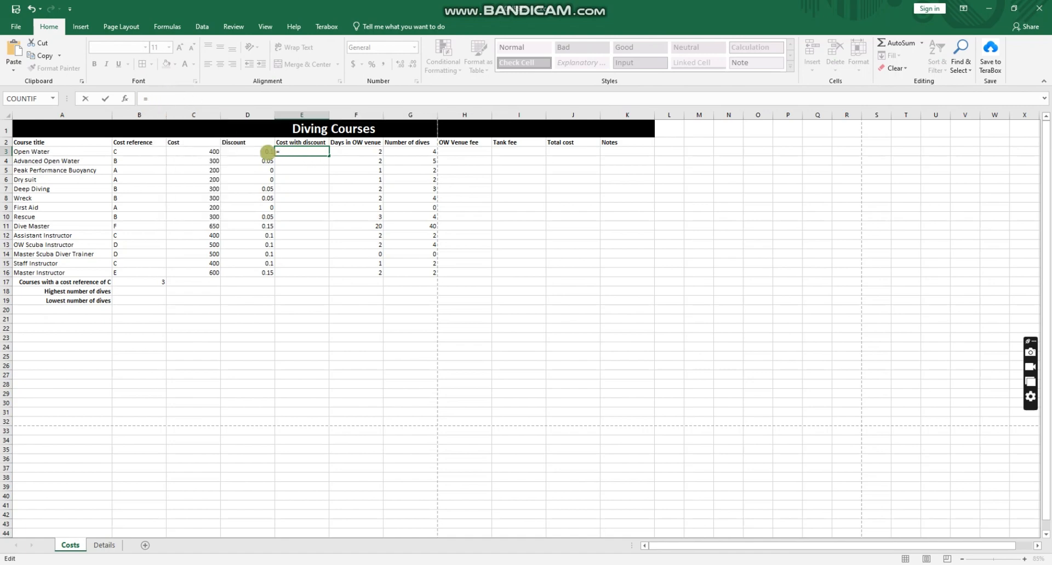
{"action": "left_click", "coordinate": [195, 150]}
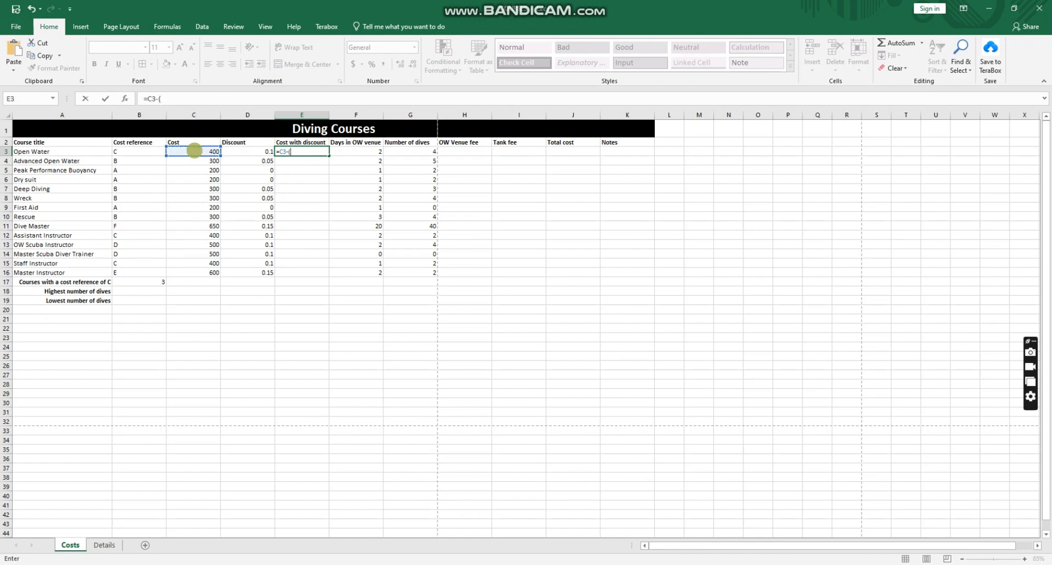
{"action": "type", "text": "-("}
{"action": "left_click", "coordinate": [195, 150]}
{"action": "type", "text": "*"}
{"action": "left_click", "coordinate": [254, 153]}
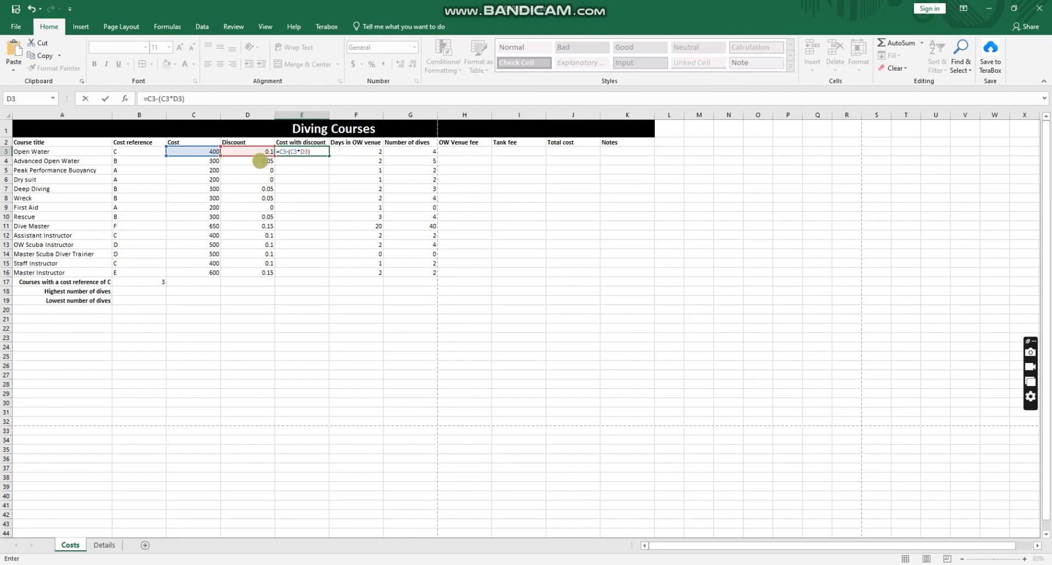
{"action": "type", "text": ")"}
{"action": "key", "text": "Return"}
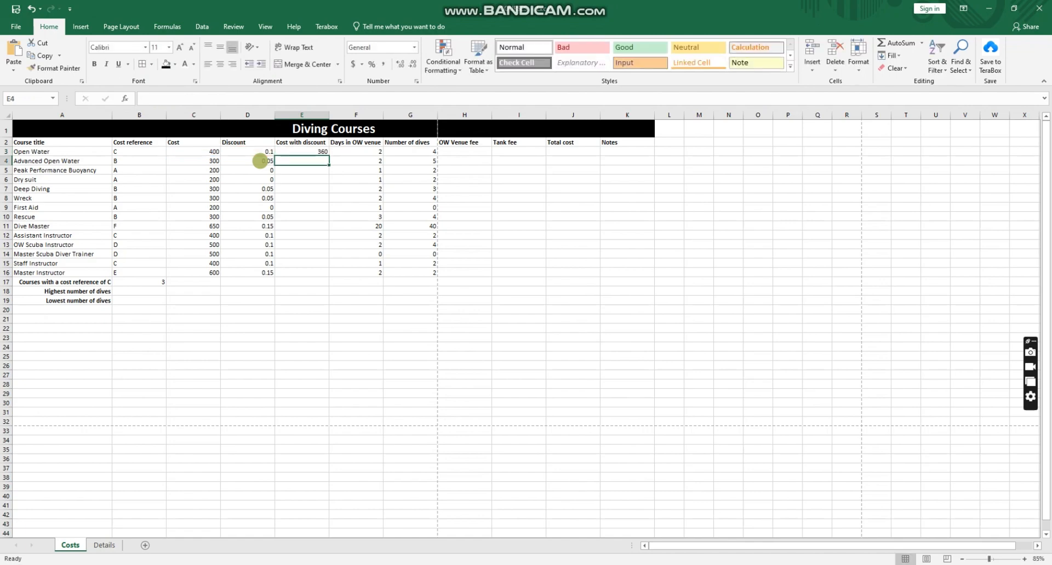
{"action": "left_click", "coordinate": [294, 148]}
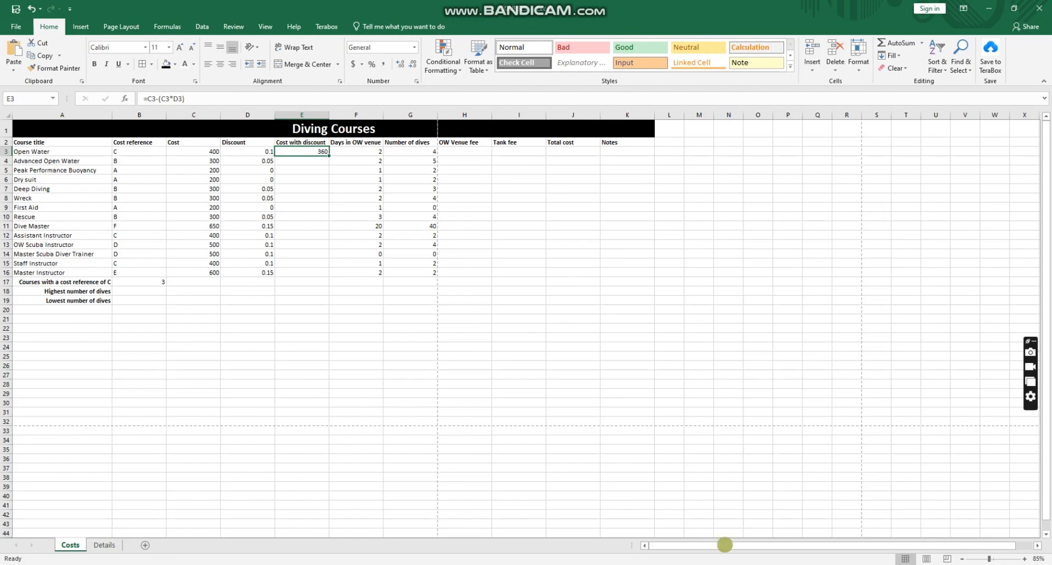
- Switch to the exam paper in the browser and tick the task on the cost of the Open Water course with a discount
{"action": "key", "text": "alt+Tab"}
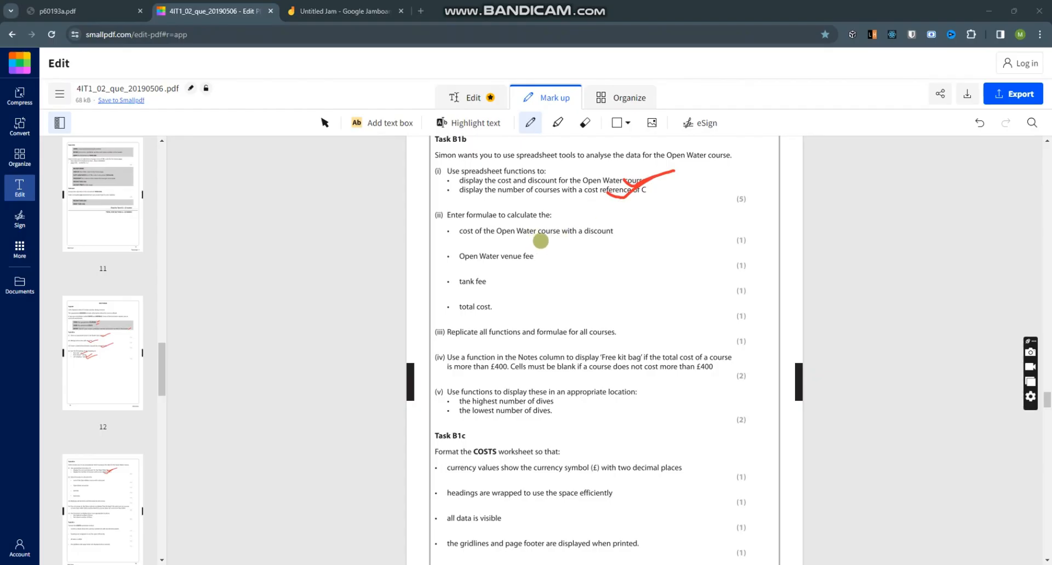
{"action": "mouse_move", "coordinate": [579, 233]}
{"action": "left_mouse_down"}
{"action": "mouse_move", "coordinate": [597, 238]}
{"action": "mouse_move", "coordinate": [632, 220]}
{"action": "left_mouse_up"}
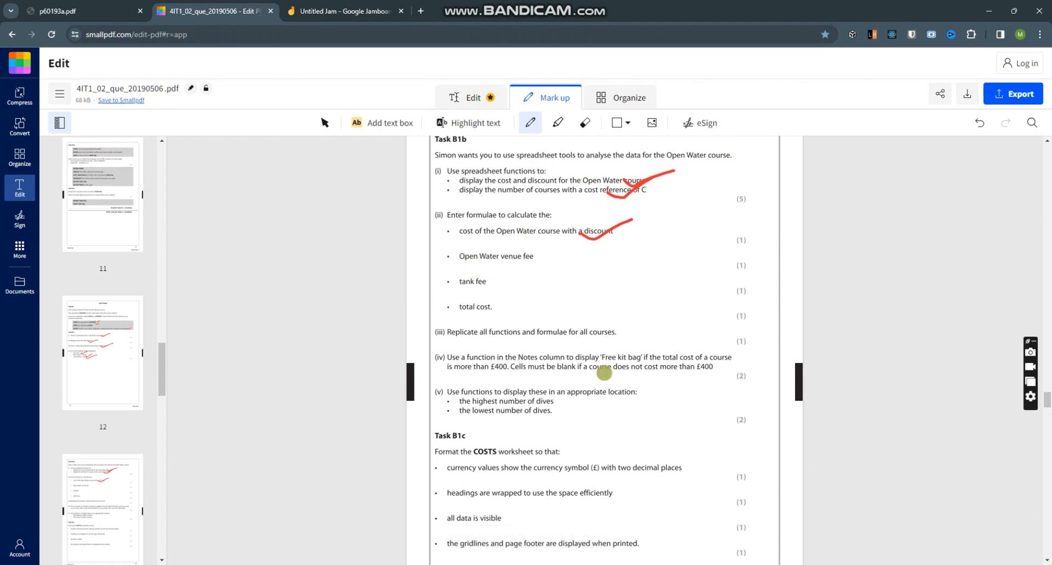
- Switch to Excel and check the venue fee per day on the Details sheet and the Open Water course's days in OW venue on Costs
{"action": "left_click", "coordinate": [701, 564]}
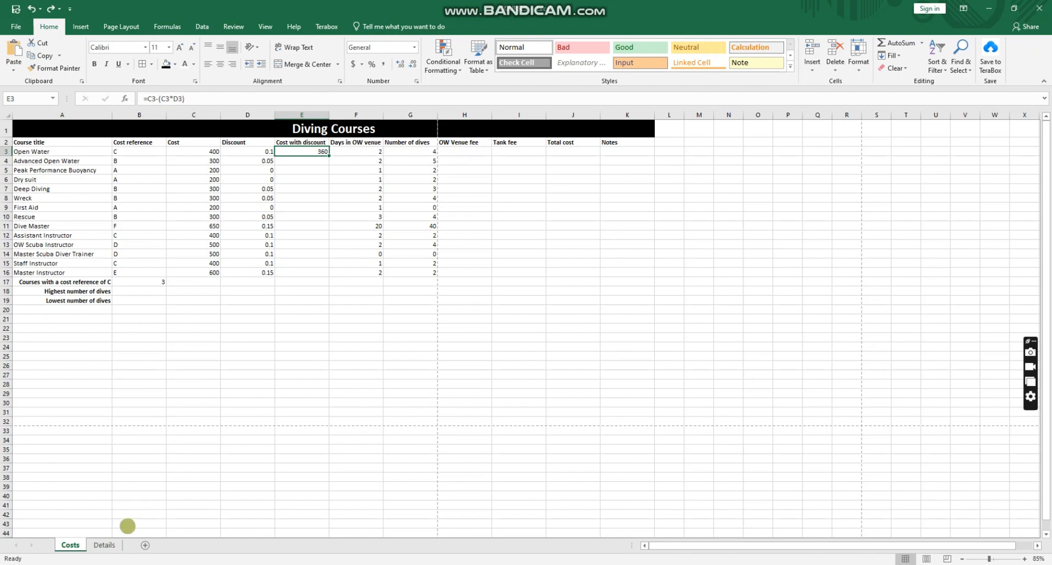
{"action": "left_click", "coordinate": [104, 545]}
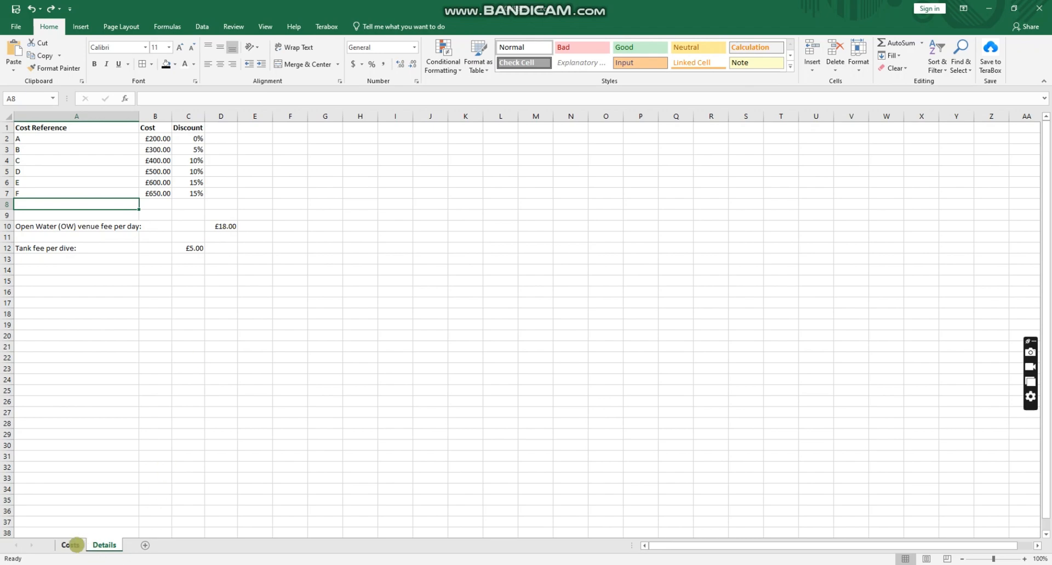
{"action": "left_click", "coordinate": [71, 544]}
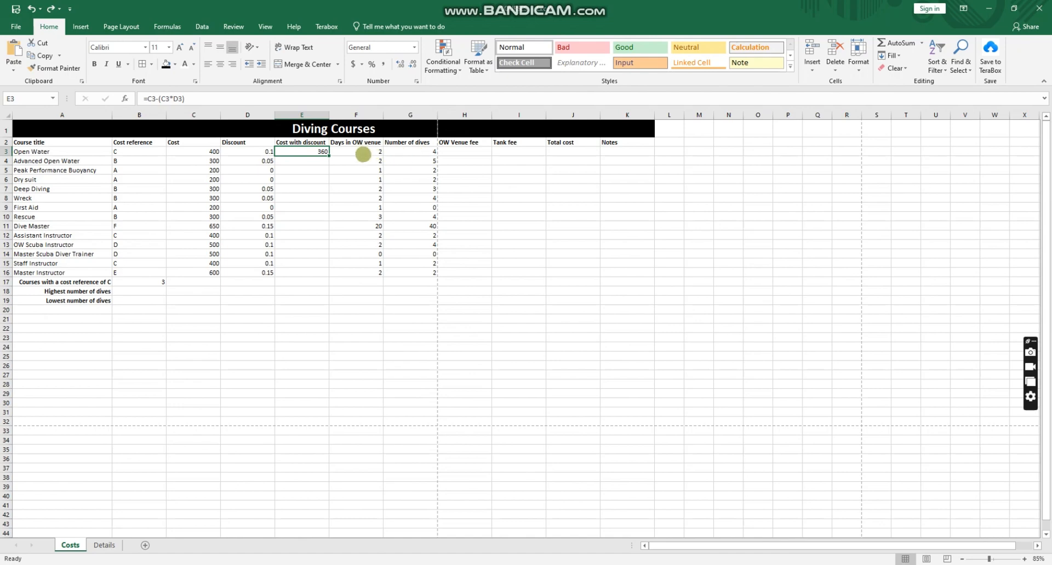
{"action": "left_click", "coordinate": [364, 152]}
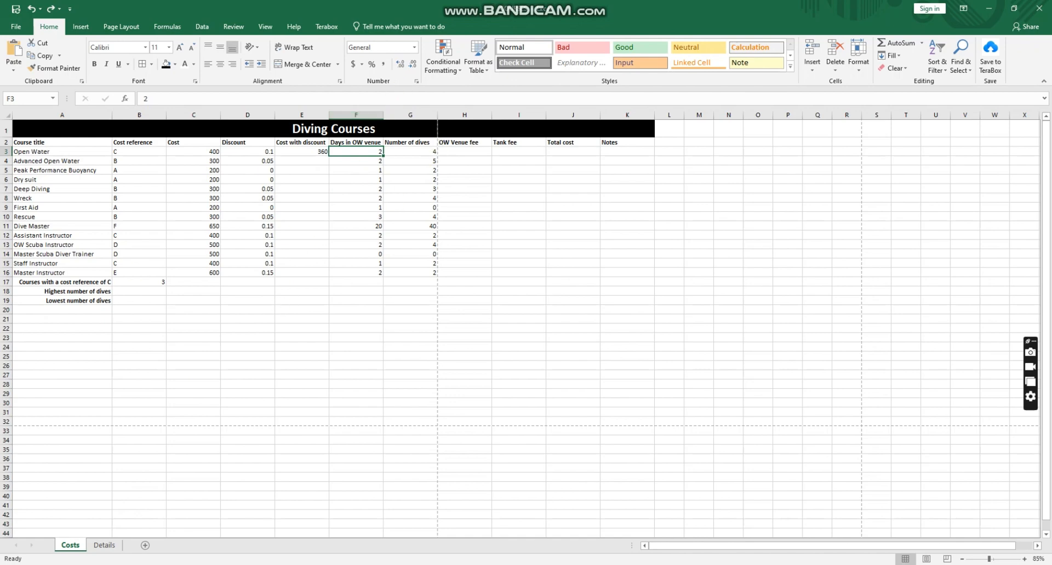
- Widen column H slightly and enter the OW venue fee formula =(F3*Details!D10) in cell H3
{"action": "key", "text": "ctrl+y"}
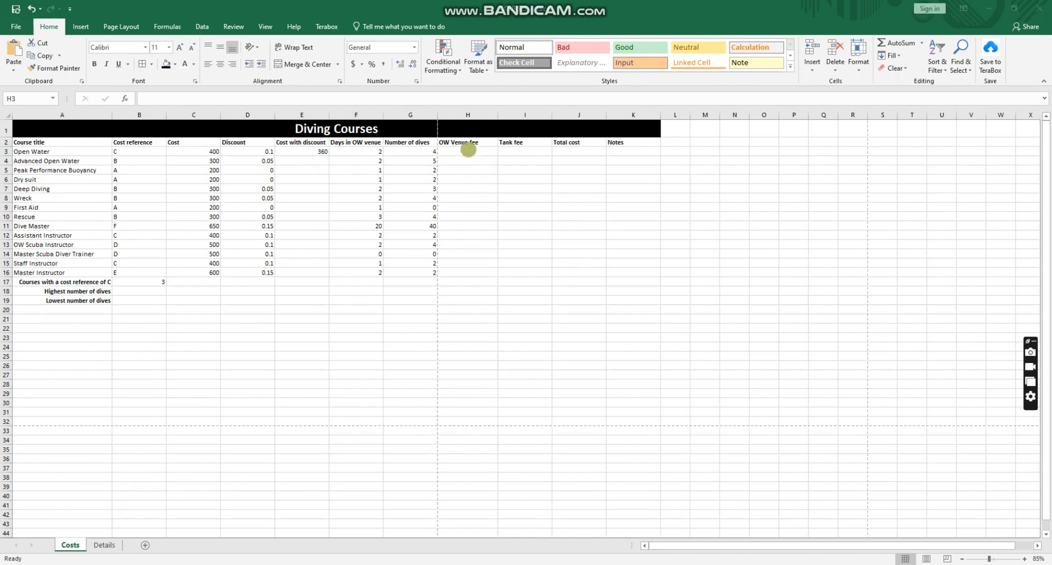
{"action": "left_click", "coordinate": [468, 153]}
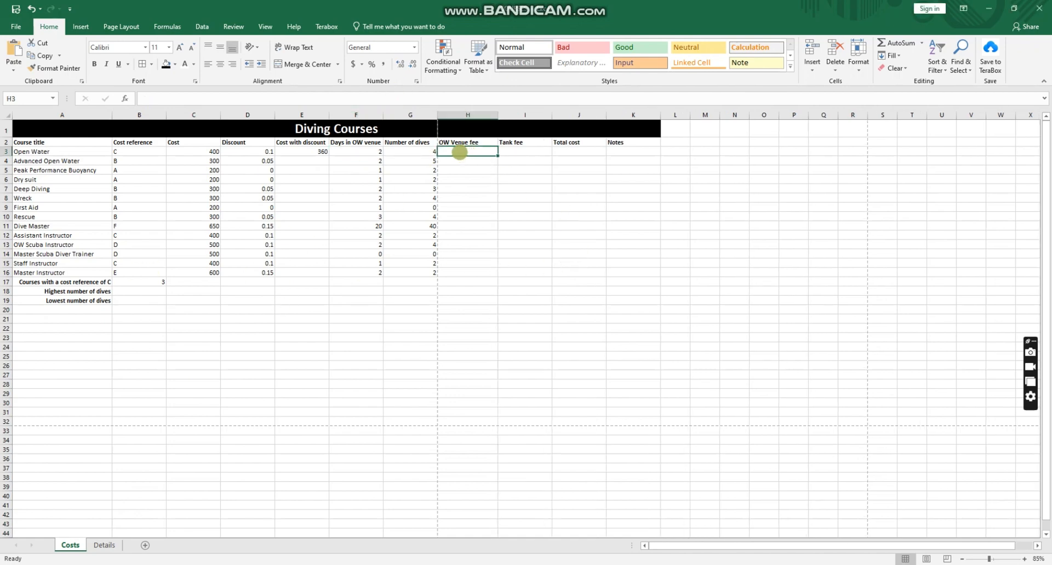
{"action": "left_click", "coordinate": [197, 99]}
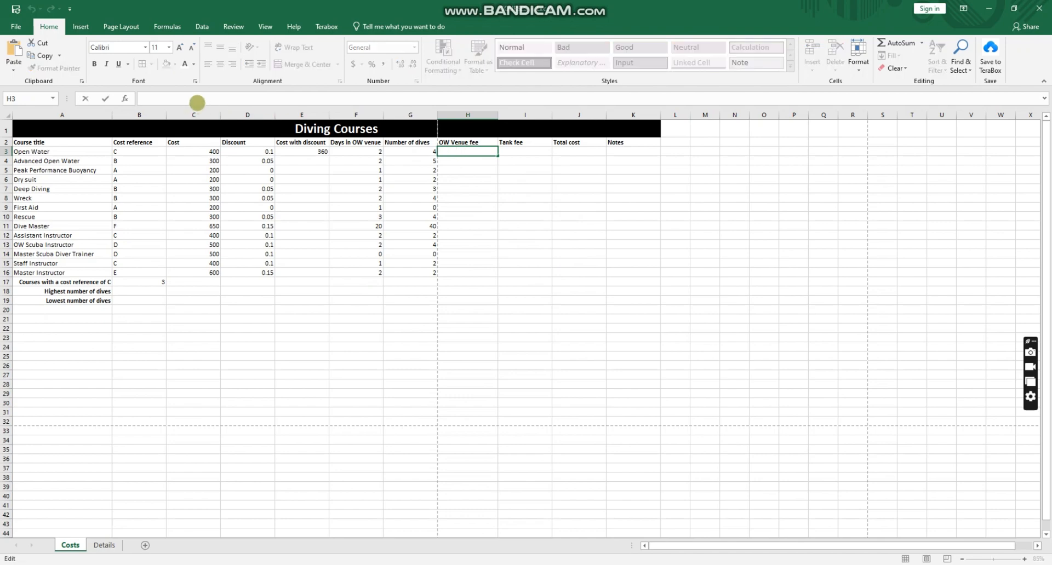
{"action": "type", "text": "=("}
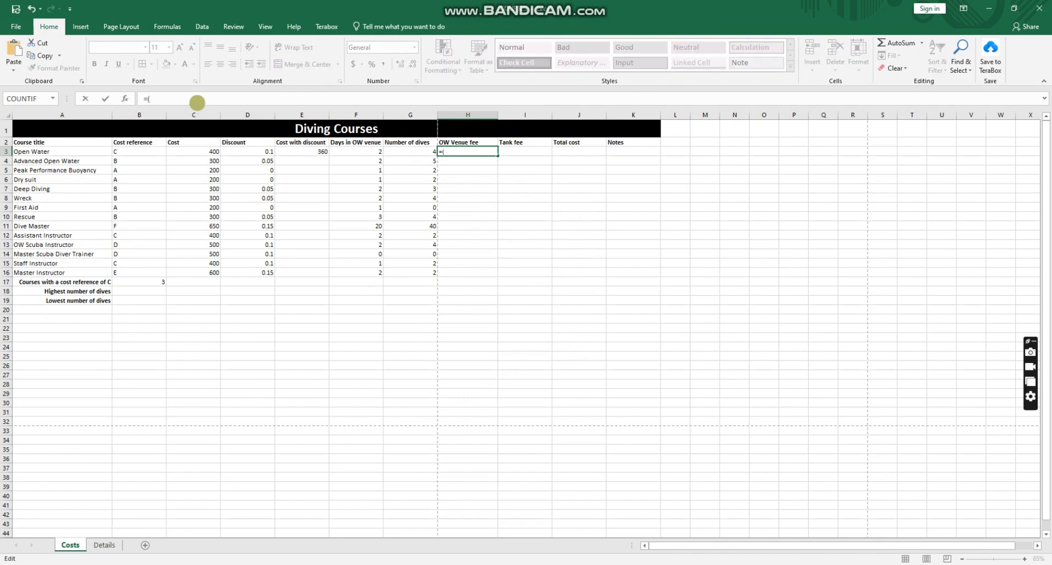
{"action": "left_click", "coordinate": [355, 150]}
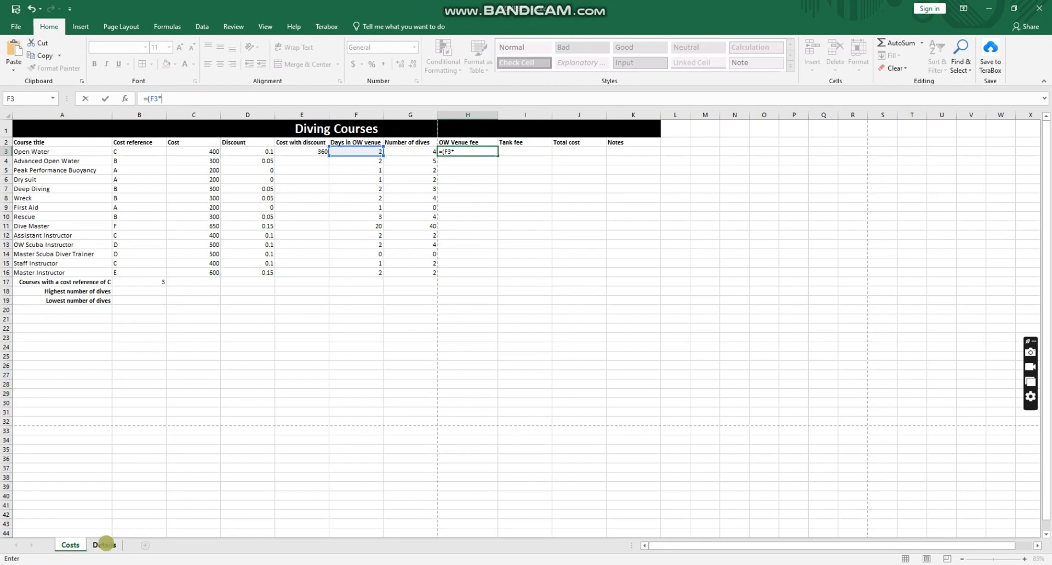
{"action": "left_click", "coordinate": [104, 545]}
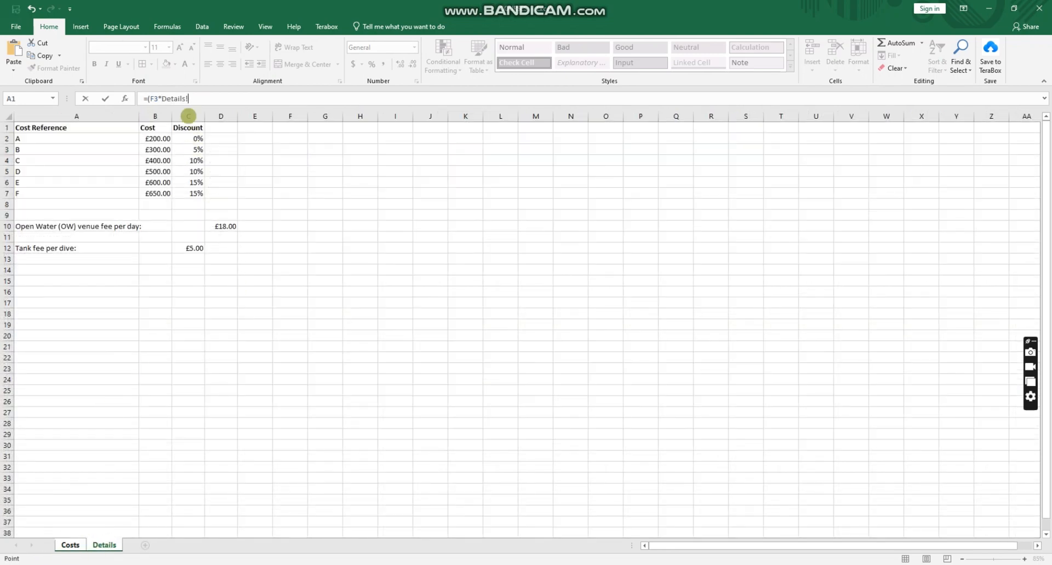
{"action": "left_click", "coordinate": [214, 228]}
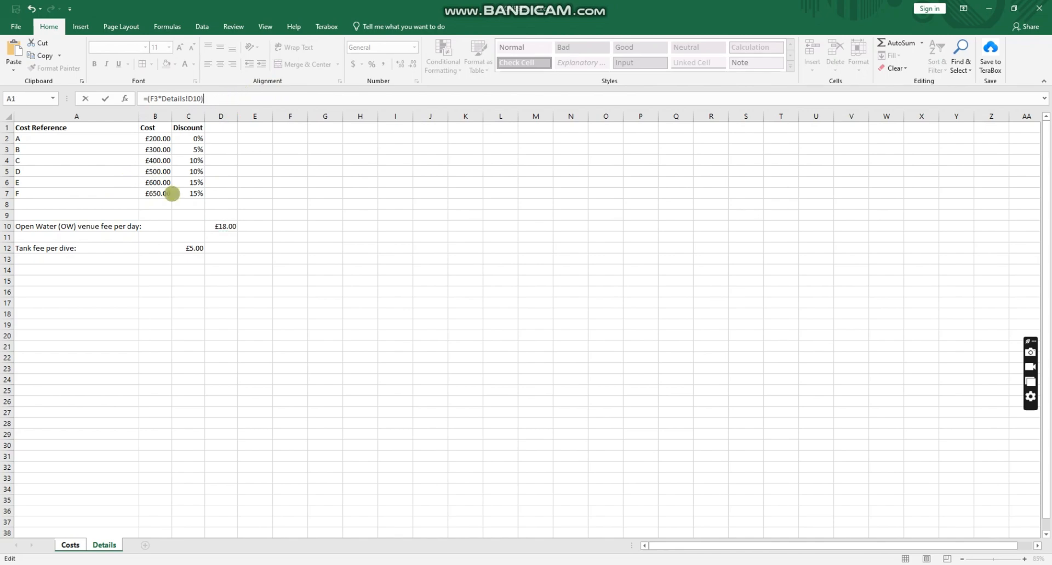
{"action": "key", "text": "Return"}
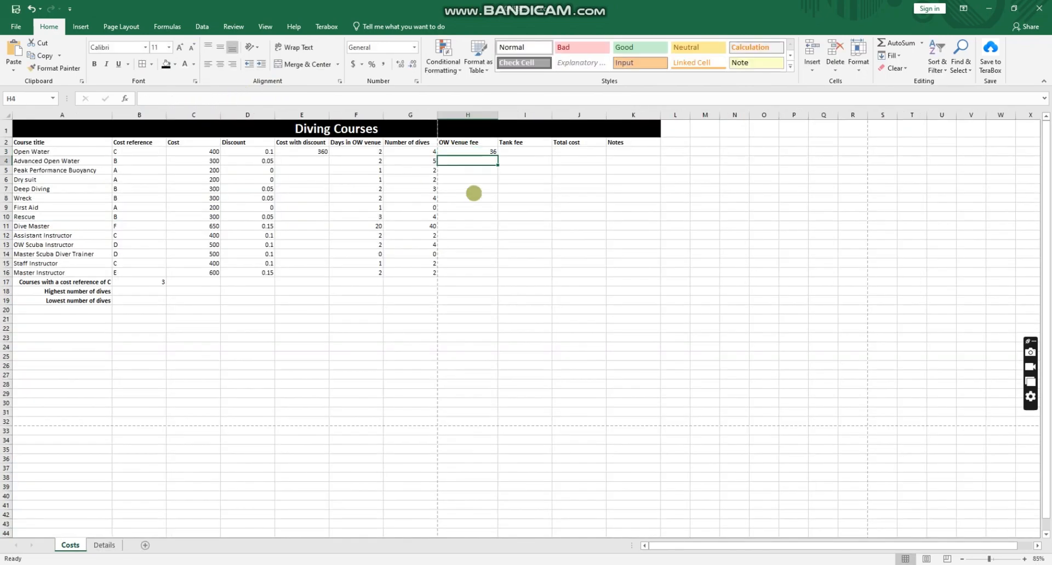
{"action": "left_click", "coordinate": [483, 152]}
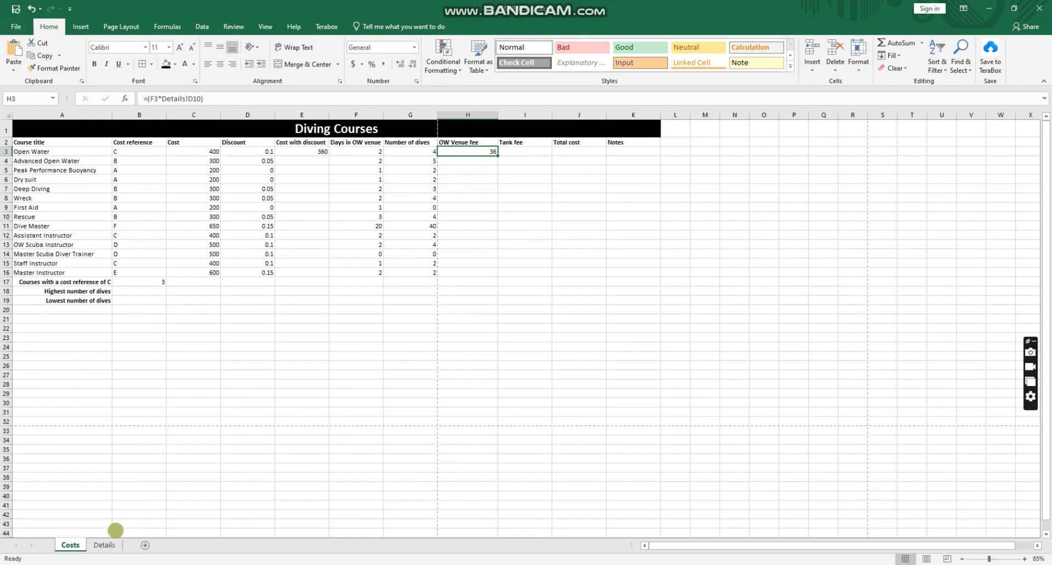
- Recheck the fees on the Details sheet, and tick the Open Water venue fee task on the exam paper in the browser
{"action": "left_click", "coordinate": [104, 545]}
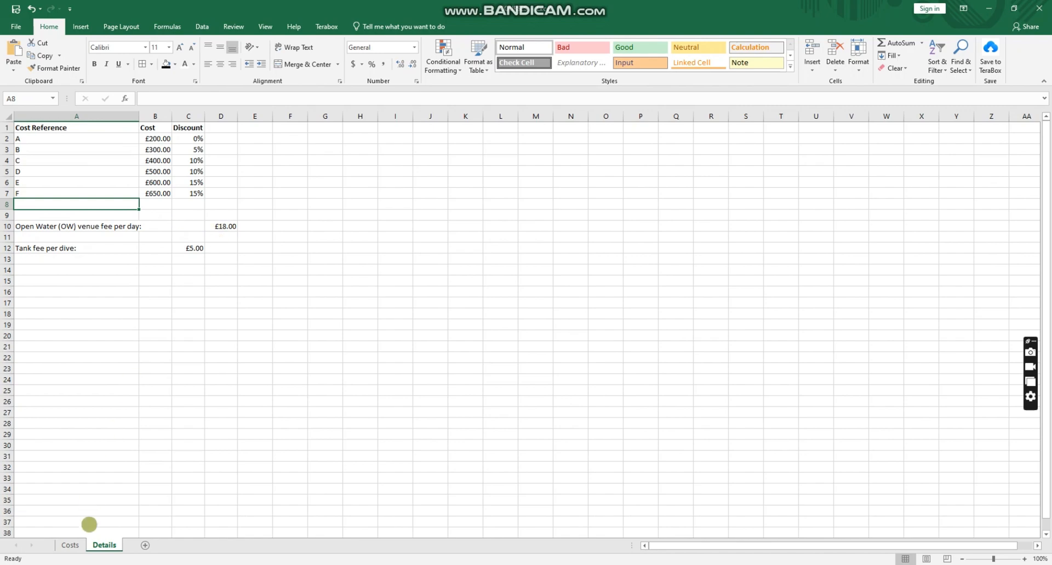
{"action": "left_click", "coordinate": [71, 544]}
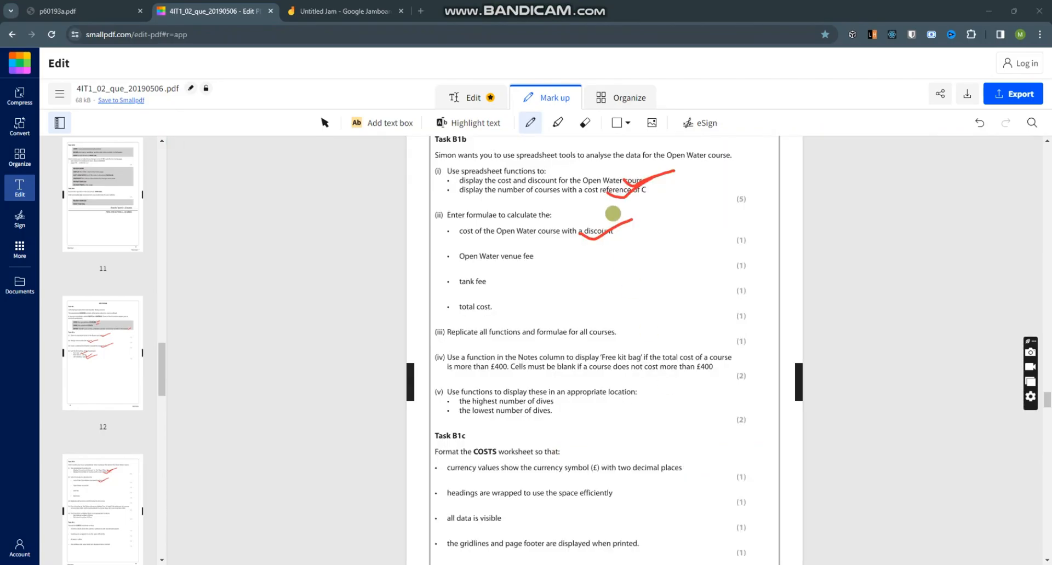
{"action": "left_click_drag", "start_coordinate": [525, 253], "coordinate": [567, 244]}
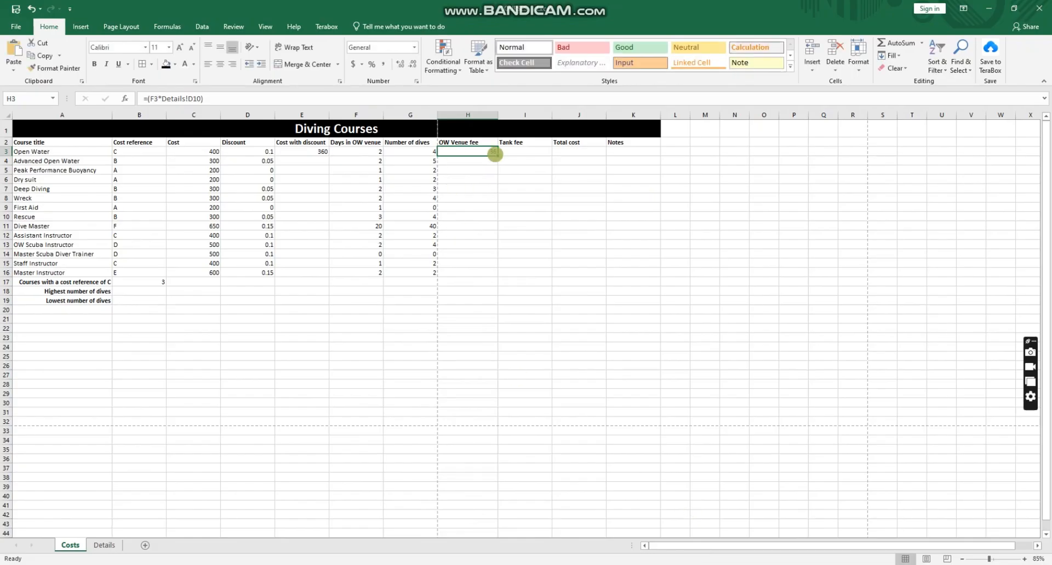
- Check the tank fee per dive on the Details sheet, and enter the tank fee formula =(G3*Details!C12) in cell I3 of Costs
{"action": "left_click", "coordinate": [517, 159]}
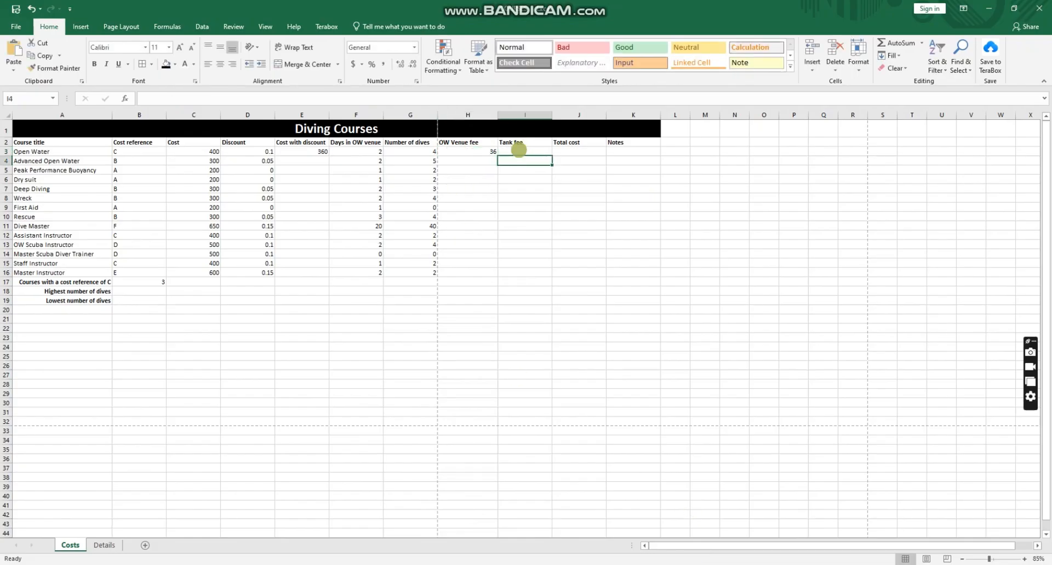
{"action": "left_click", "coordinate": [105, 545]}
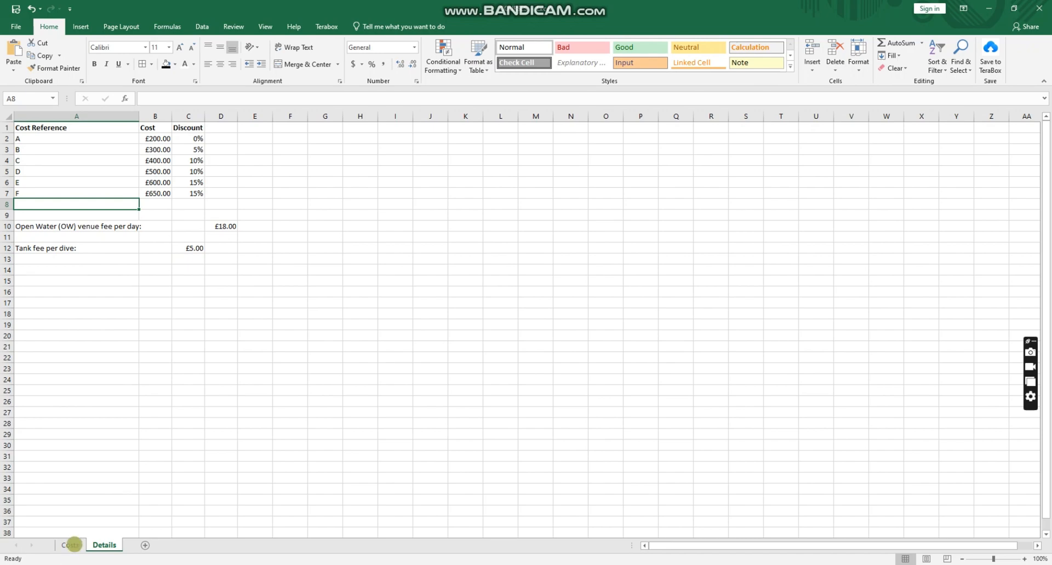
{"action": "left_click", "coordinate": [71, 545]}
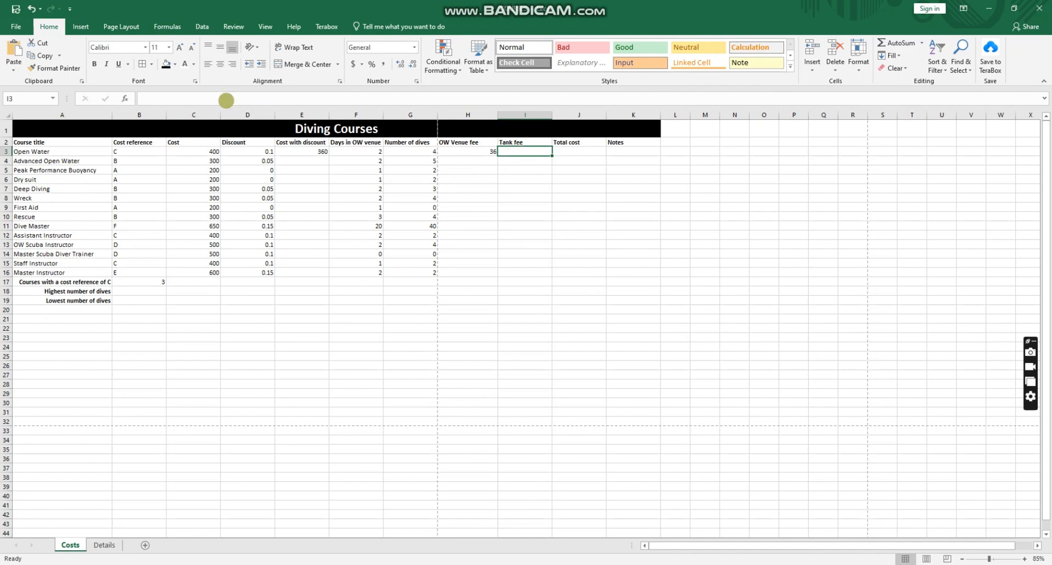
{"action": "left_click", "coordinate": [226, 100]}
{"action": "type", "text": "=("}
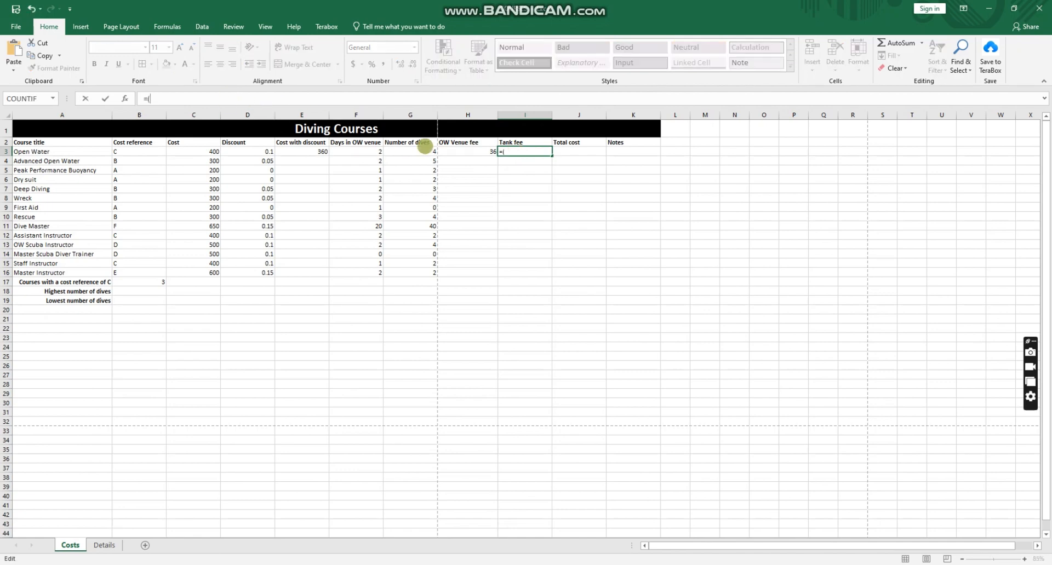
{"action": "left_click", "coordinate": [422, 151]}
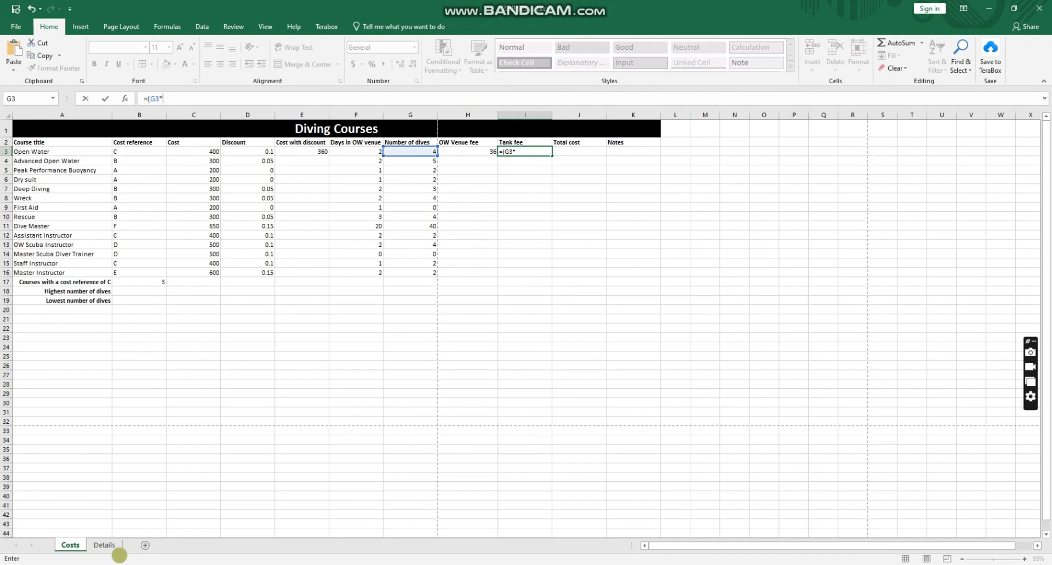
{"action": "left_click", "coordinate": [105, 545]}
{"action": "left_click", "coordinate": [198, 249]}
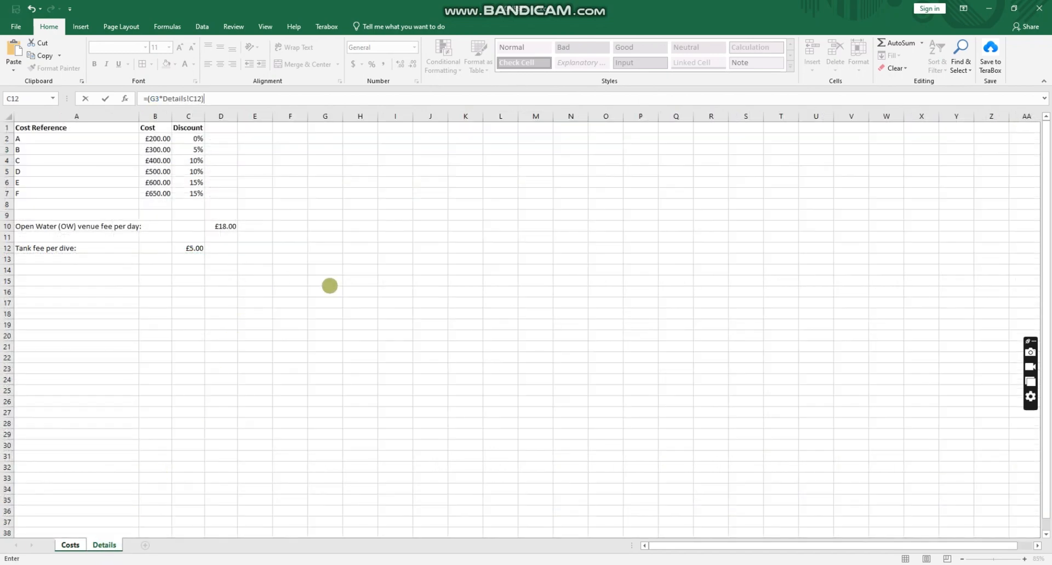
{"action": "type", "text": ")"}
{"action": "key", "text": "Return"}
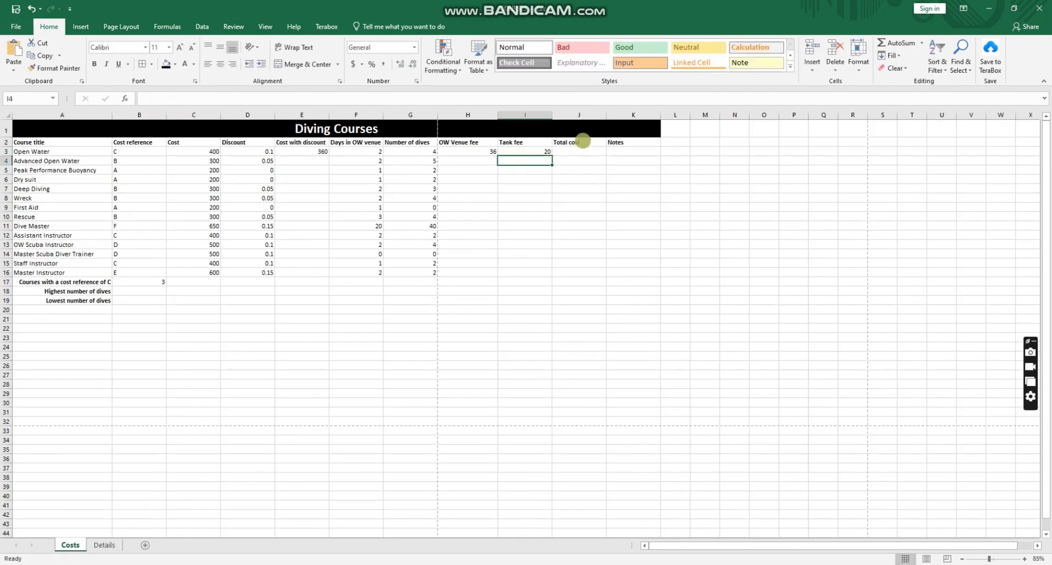
{"action": "left_click", "coordinate": [530, 150]}
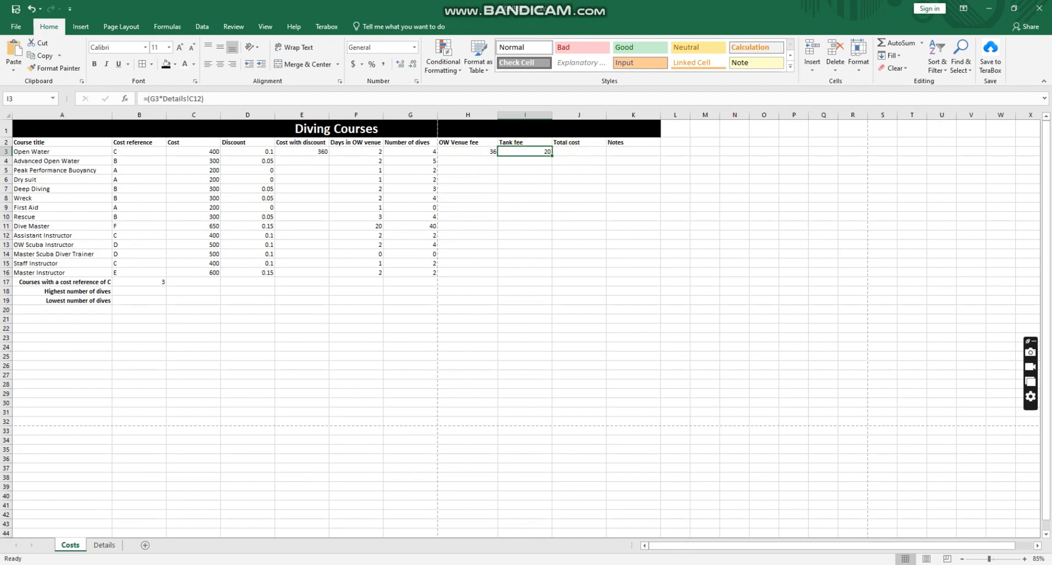
- Switch to the exam paper in the browser, tick the tank fee task, and return to Excel
{"action": "key", "text": "alt+Tab"}
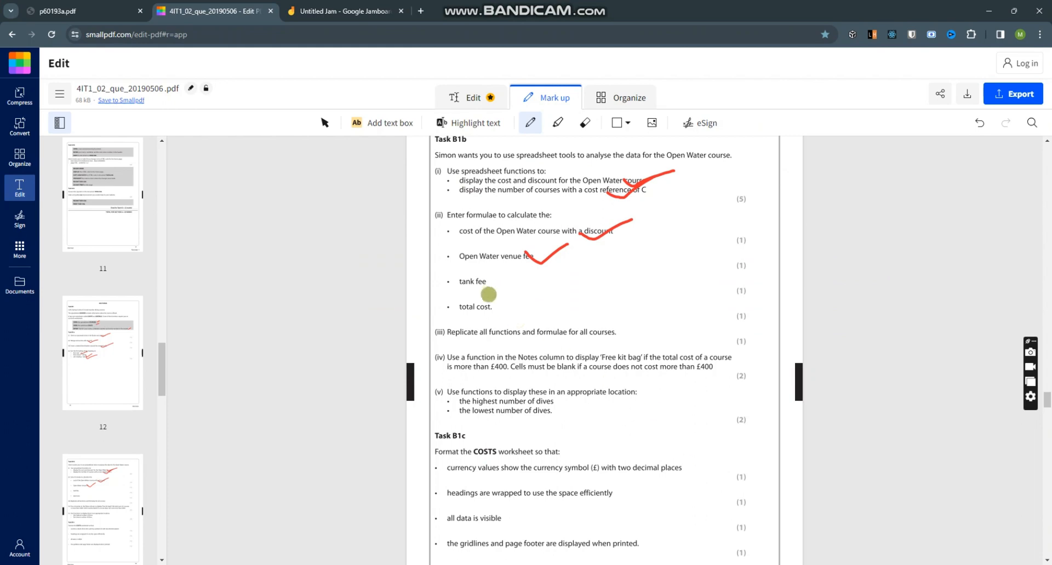
{"action": "left_click_drag", "start_coordinate": [479, 283], "coordinate": [514, 268]}
{"action": "key", "text": "alt+Tab"}
- Calculate the Open Water total cost in cell J3 with the SUM function, using E3, H3 and I3 as separate arguments
{"action": "left_click", "coordinate": [580, 149]}
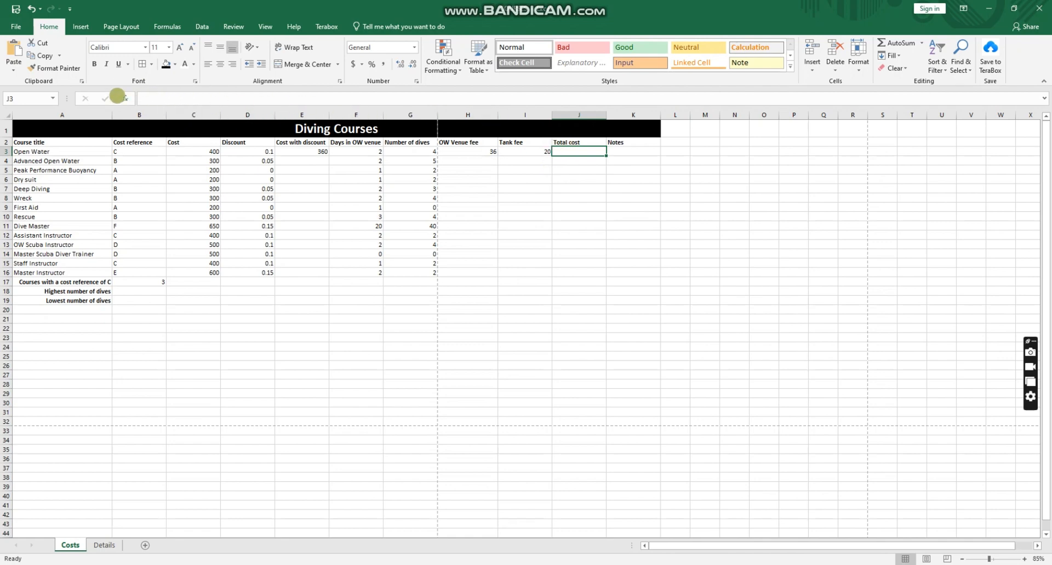
{"action": "left_click", "coordinate": [125, 98]}
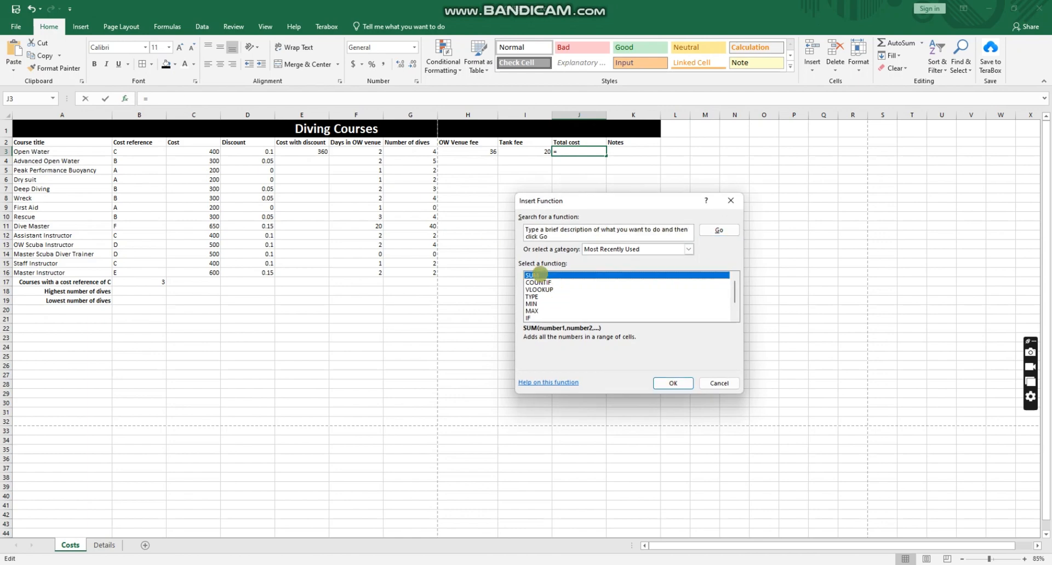
{"action": "left_click", "coordinate": [668, 383]}
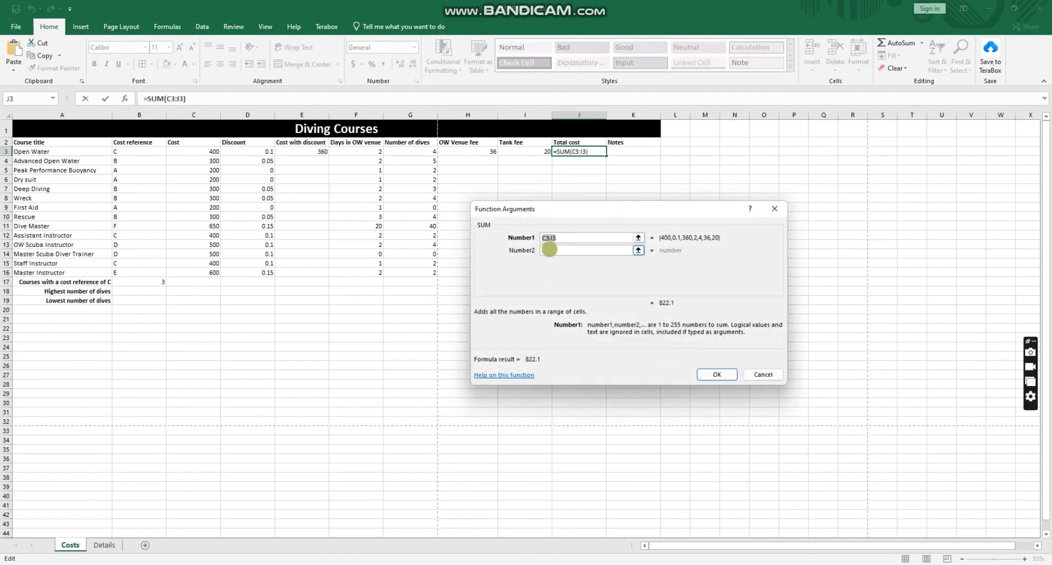
{"action": "left_click_drag", "start_coordinate": [562, 236], "coordinate": [528, 234]}
{"action": "key", "text": "BackSpace"}
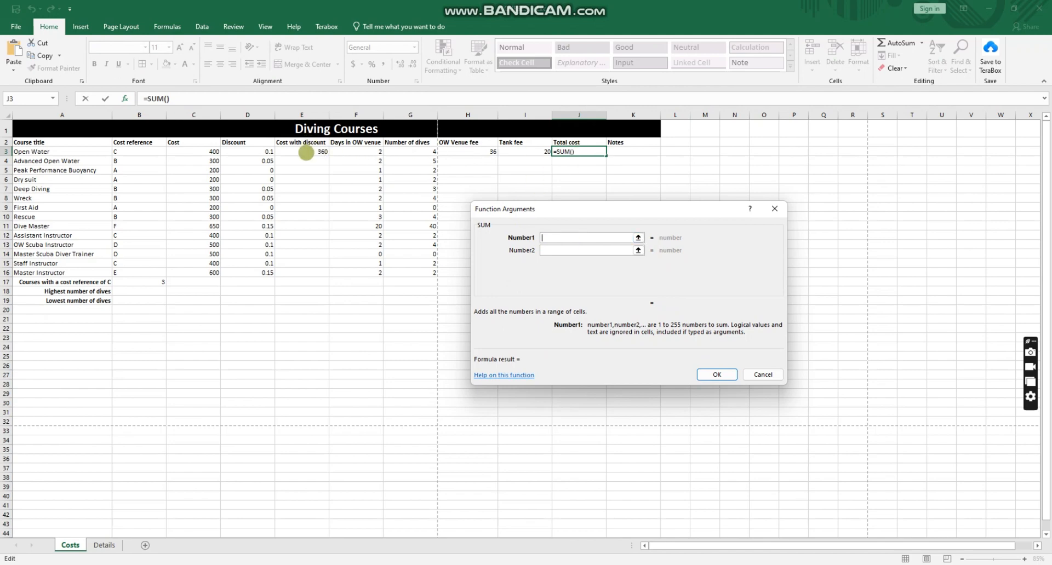
{"action": "left_click", "coordinate": [305, 149]}
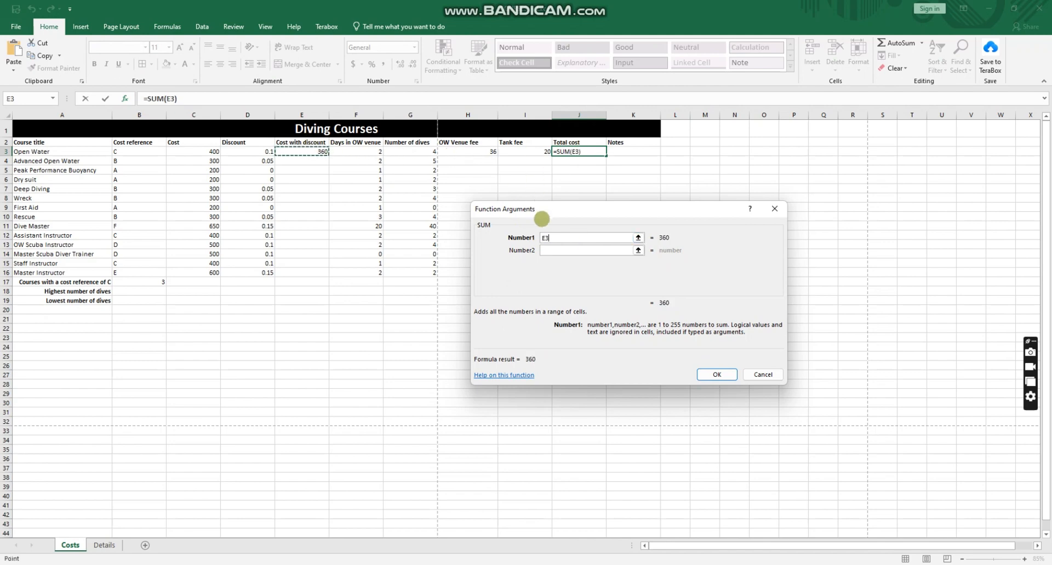
{"action": "left_click", "coordinate": [542, 251]}
{"action": "left_click", "coordinate": [453, 150]}
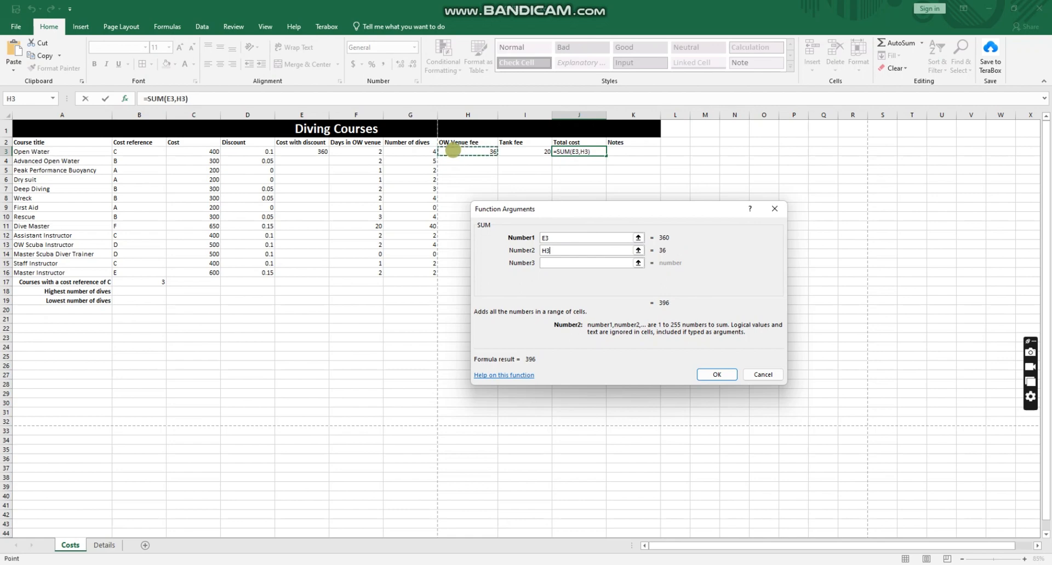
{"action": "left_click", "coordinate": [566, 263]}
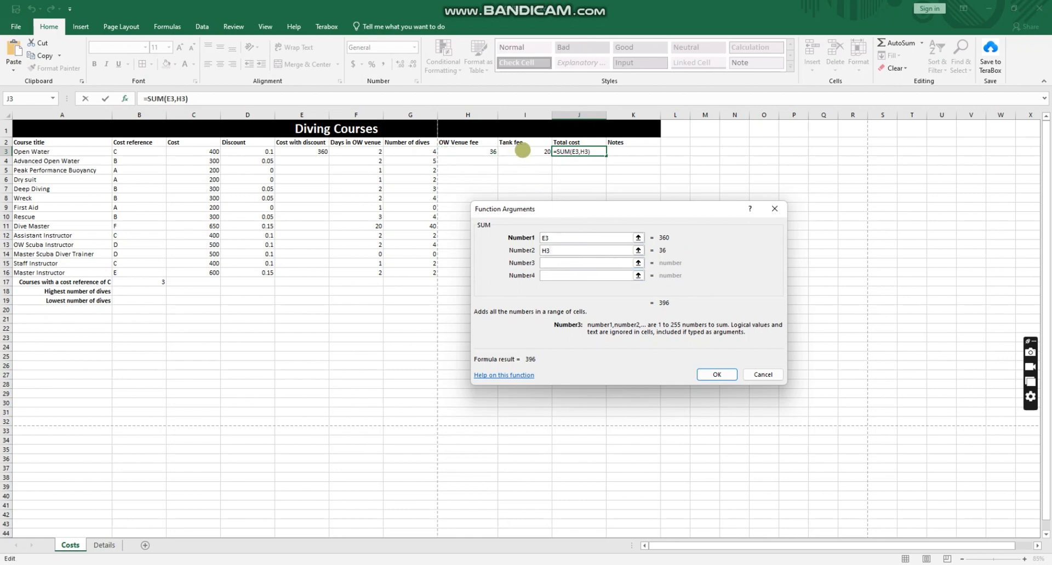
{"action": "left_click", "coordinate": [522, 151]}
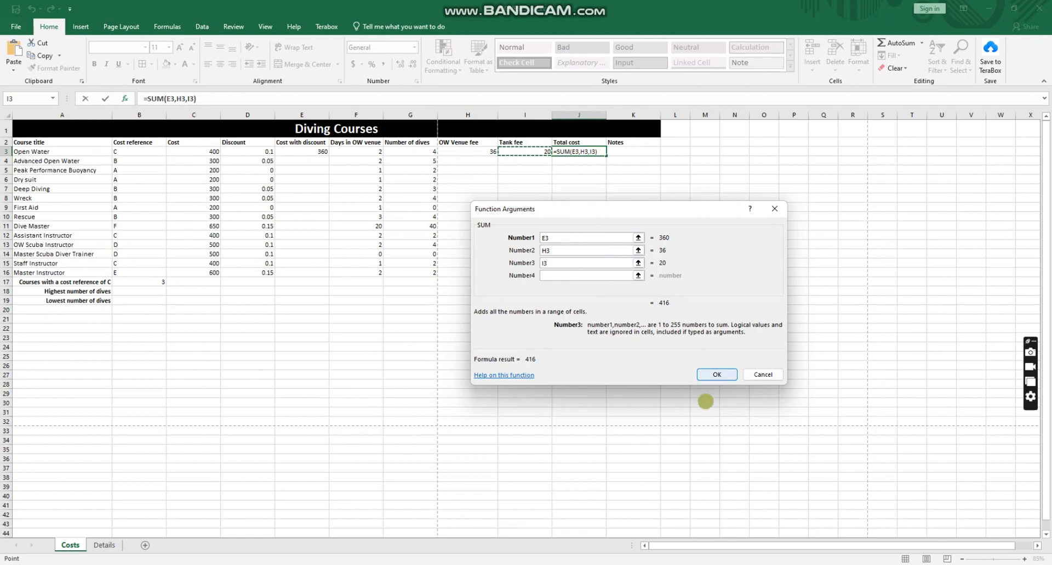
{"action": "left_click", "coordinate": [715, 374]}
{"action": "left_click", "coordinate": [629, 300]}
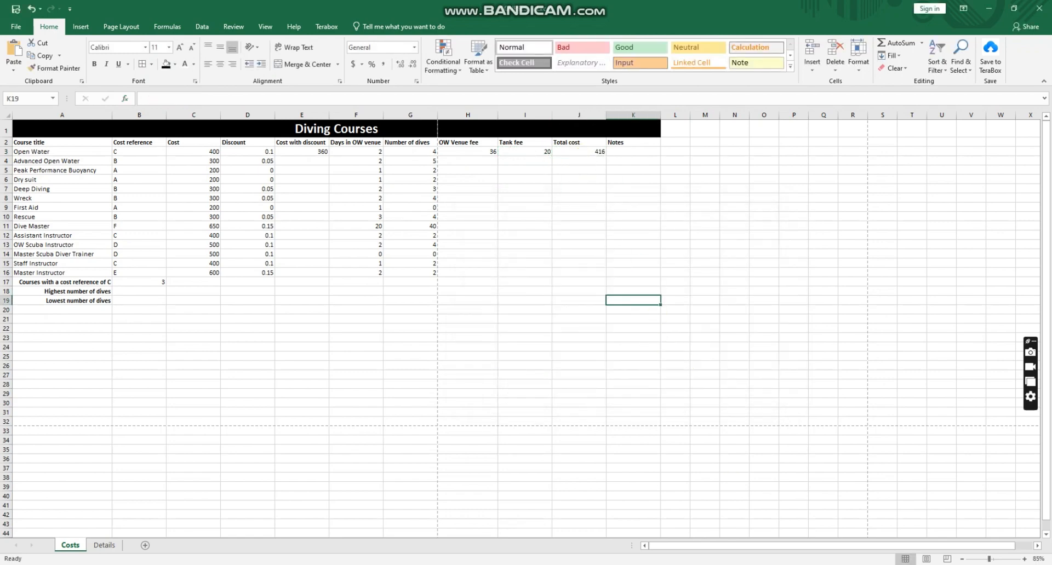
- Switch to the exam paper in the browser and tick the total cost task
{"action": "key", "text": "alt+Tab"}
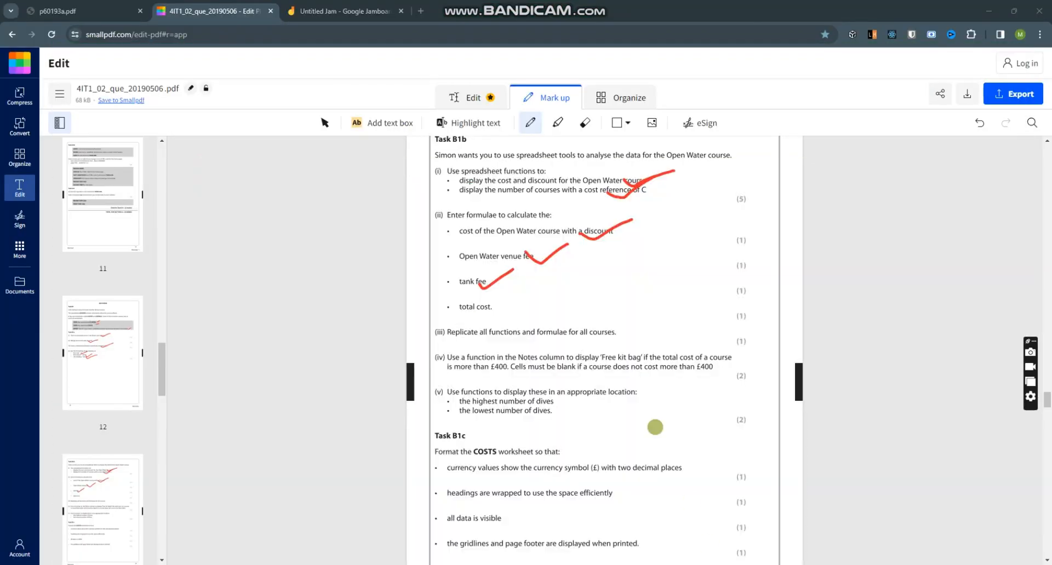
{"action": "left_click_drag", "start_coordinate": [474, 305], "coordinate": [508, 291]}
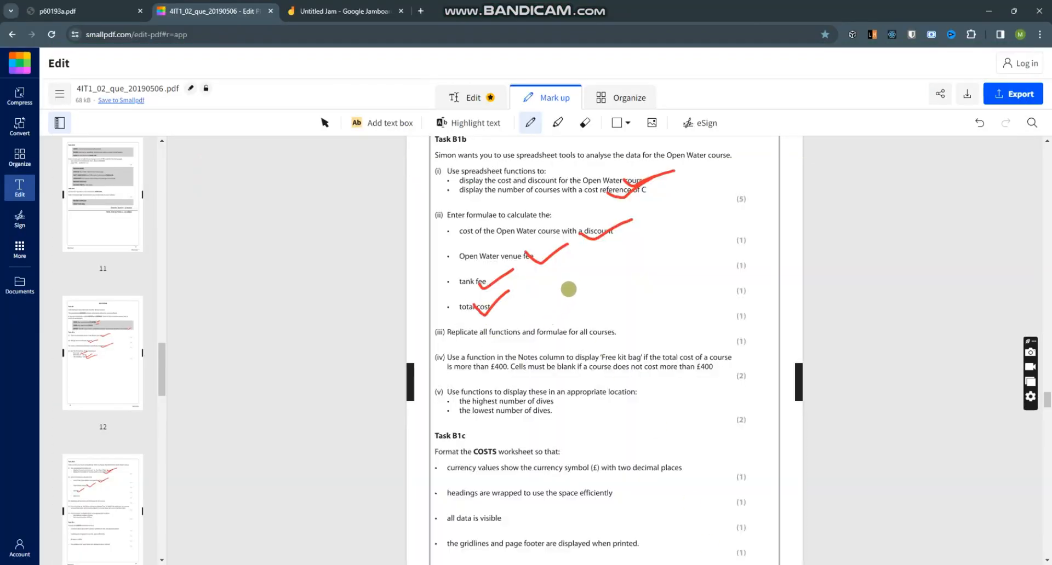
{"action": "scroll", "coordinate": [566, 288], "scroll_direction": "down", "scroll_amount": 2}
{"action": "scroll", "coordinate": [509, 290], "scroll_direction": "up", "scroll_amount": 2}
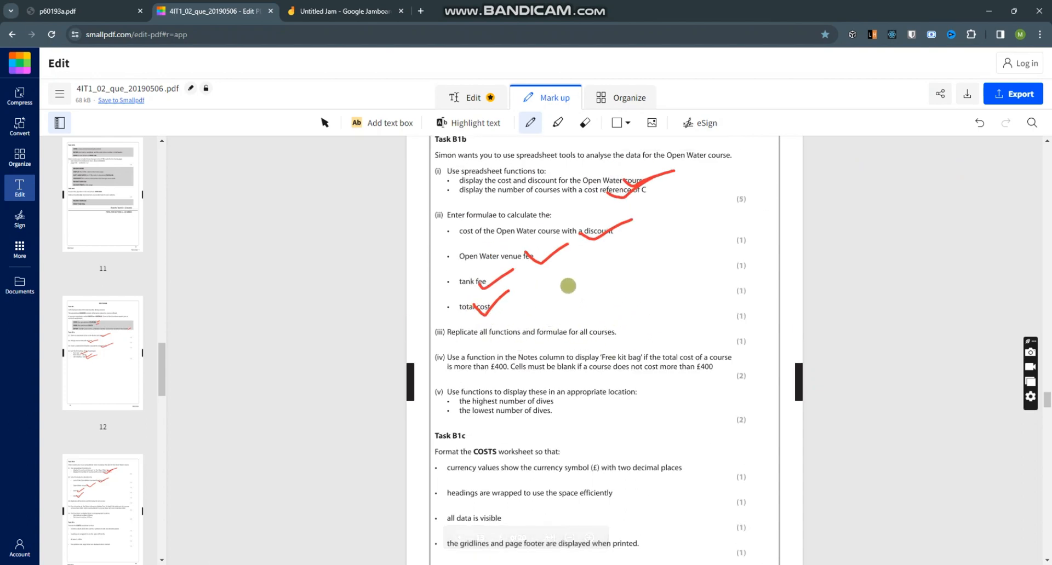
- Switch to Excel and replicate the Cost with discount formula from E3 down to E16 for all courses
{"action": "key", "text": "alt+Tab"}
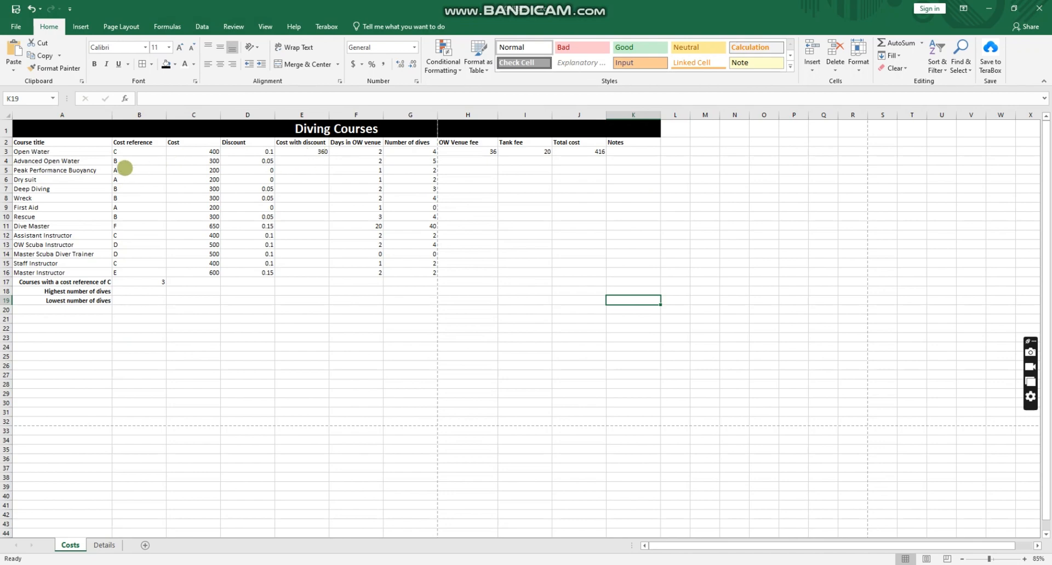
{"action": "left_click", "coordinate": [305, 151]}
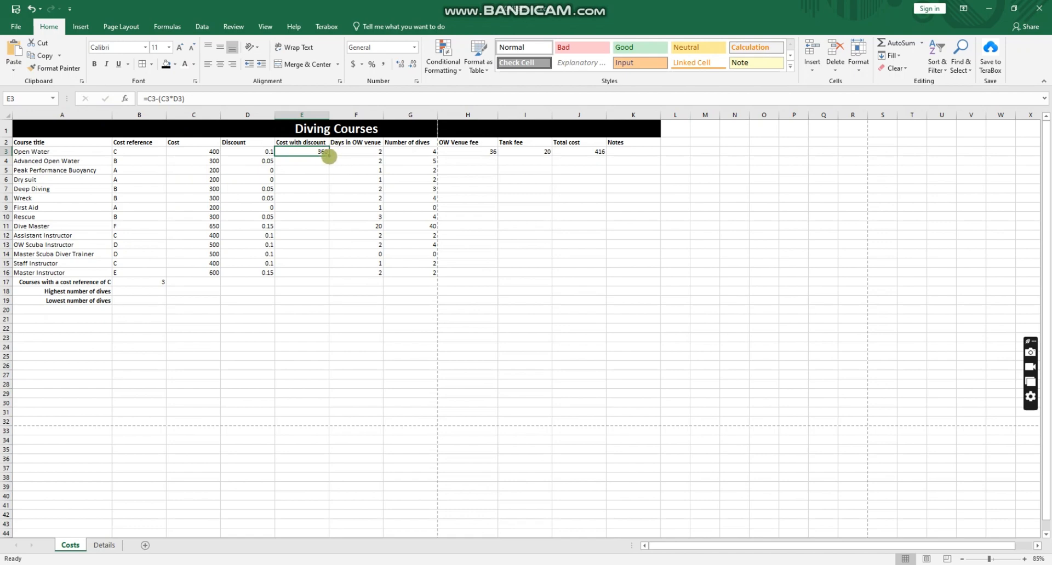
{"action": "left_click_drag", "start_coordinate": [327, 155], "coordinate": [324, 281]}
{"action": "left_click", "coordinate": [316, 318]}
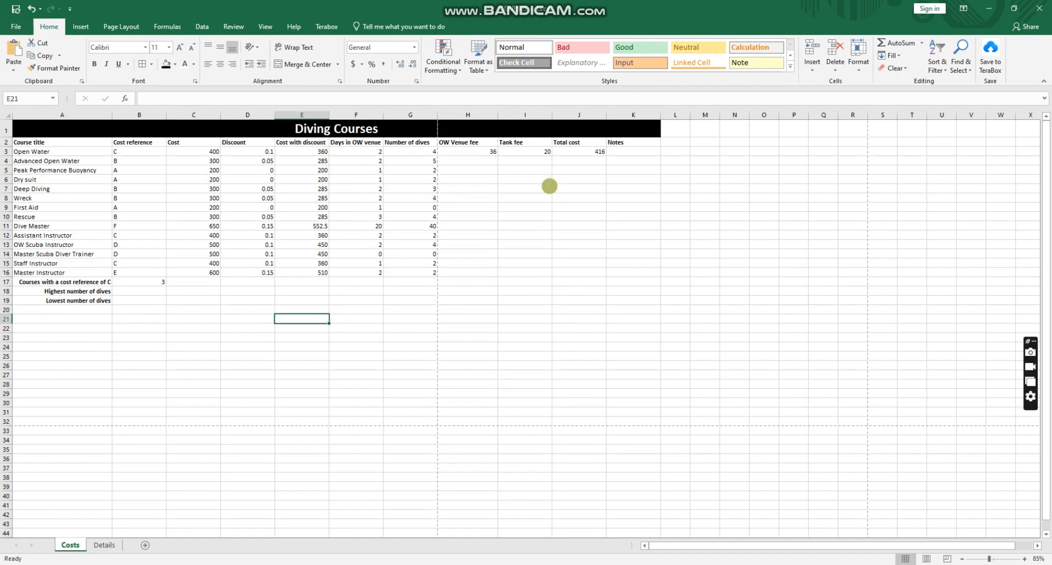
- Try to replicate the OW venue fee formula from H3 down to H16, and undo the fill
{"action": "left_click", "coordinate": [485, 155]}
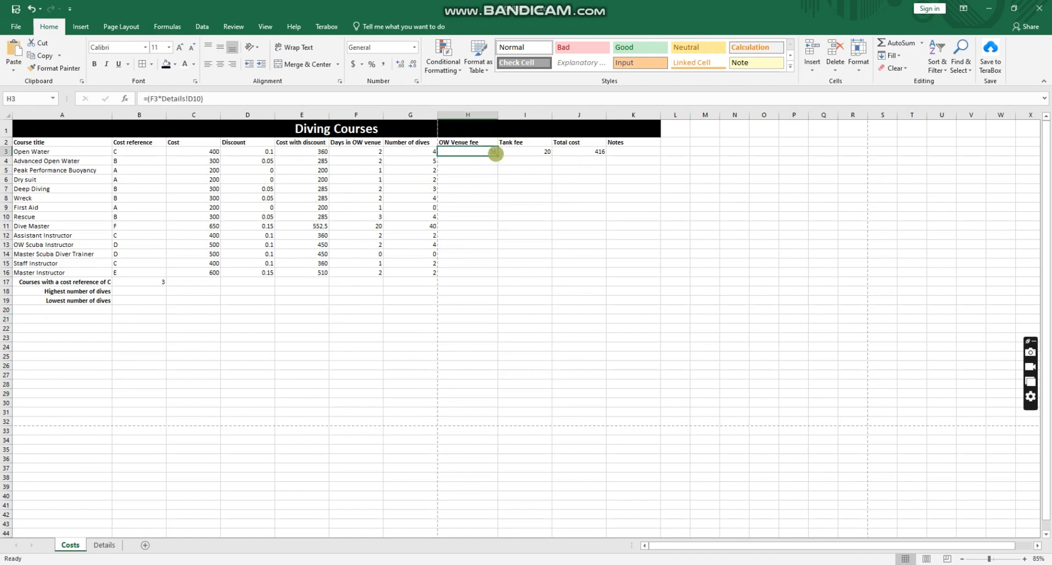
{"action": "left_click_drag", "start_coordinate": [496, 155], "coordinate": [497, 273]}
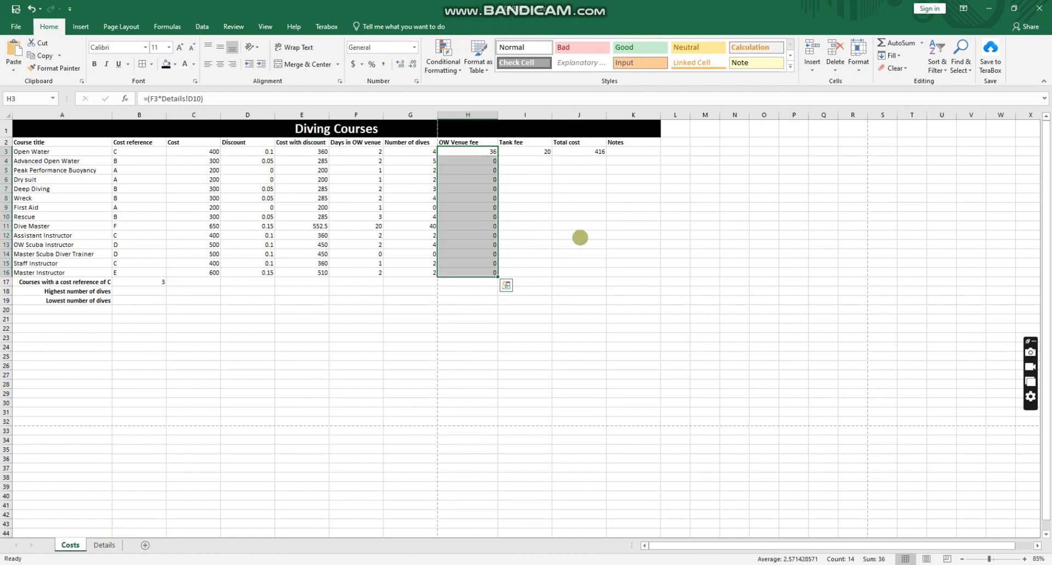
{"action": "key", "text": "ctrl+z"}
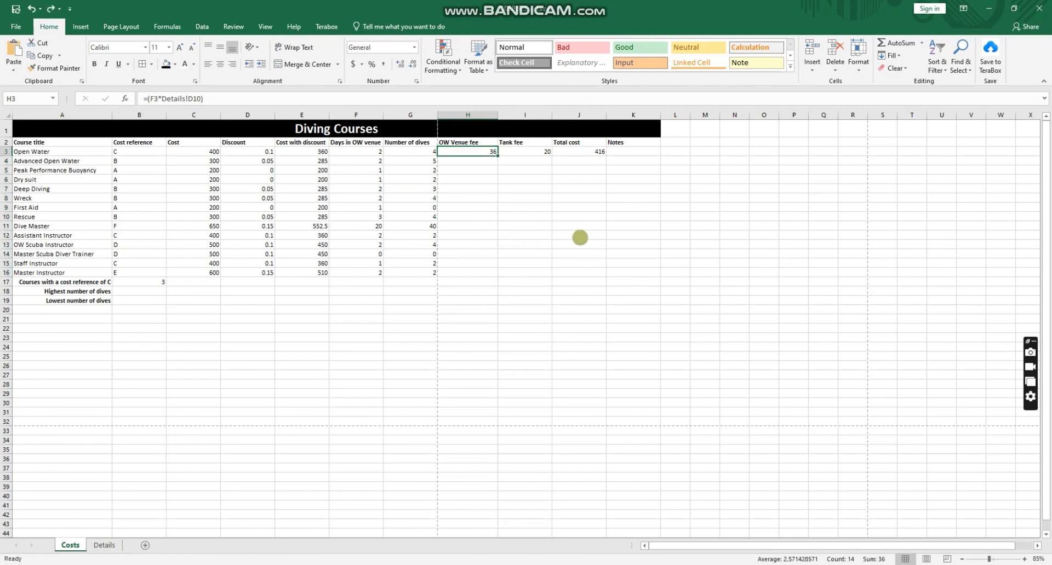
{"action": "left_click", "coordinate": [540, 234]}
- Lock the row of the Details reference in cell H3 so the formula reads =(F3*Details!D$10)
{"action": "left_click", "coordinate": [483, 160]}
{"action": "left_click", "coordinate": [483, 153]}
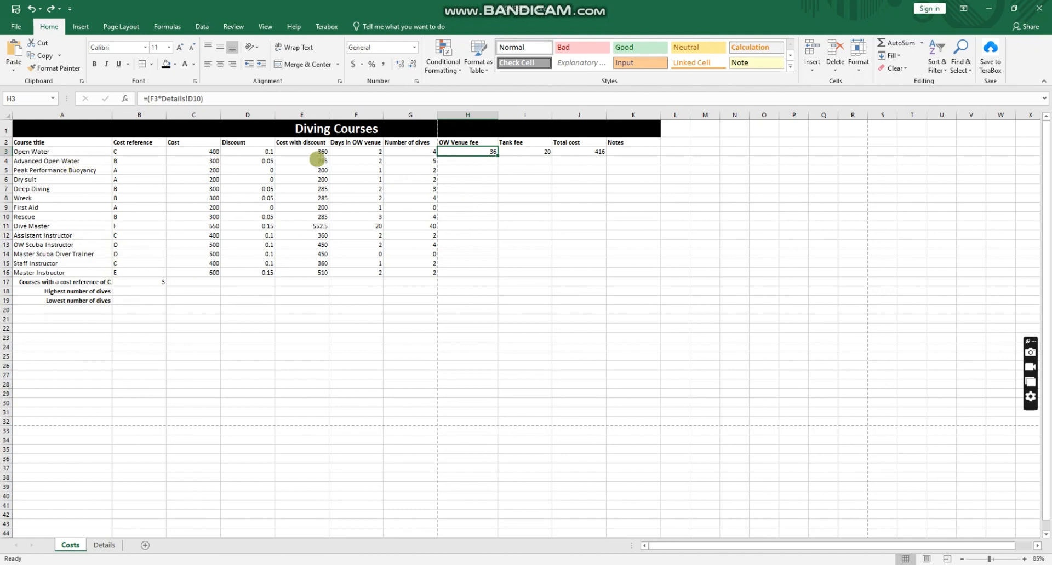
{"action": "left_click", "coordinate": [188, 98]}
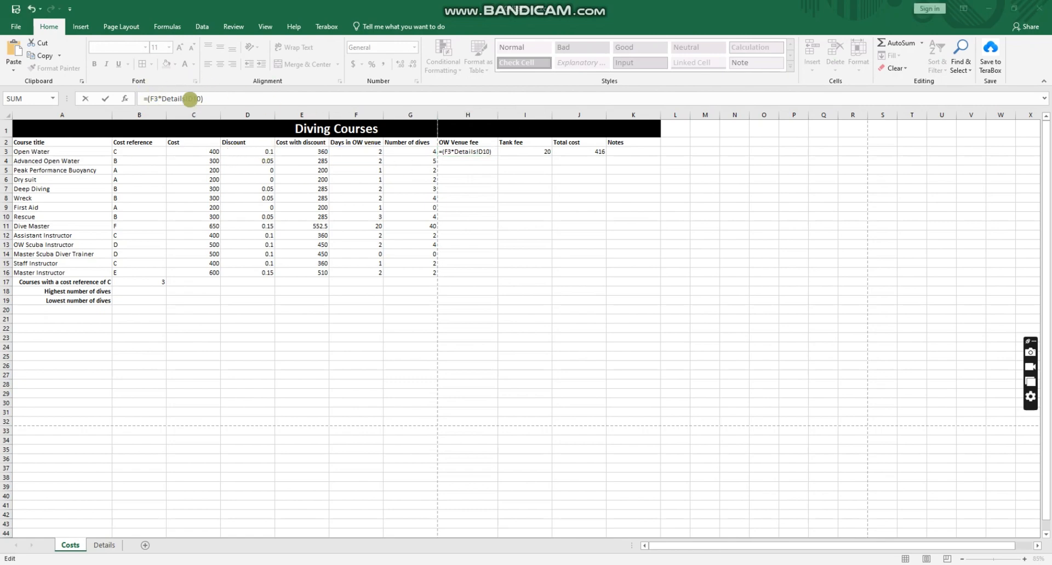
{"action": "left_click", "coordinate": [191, 99]}
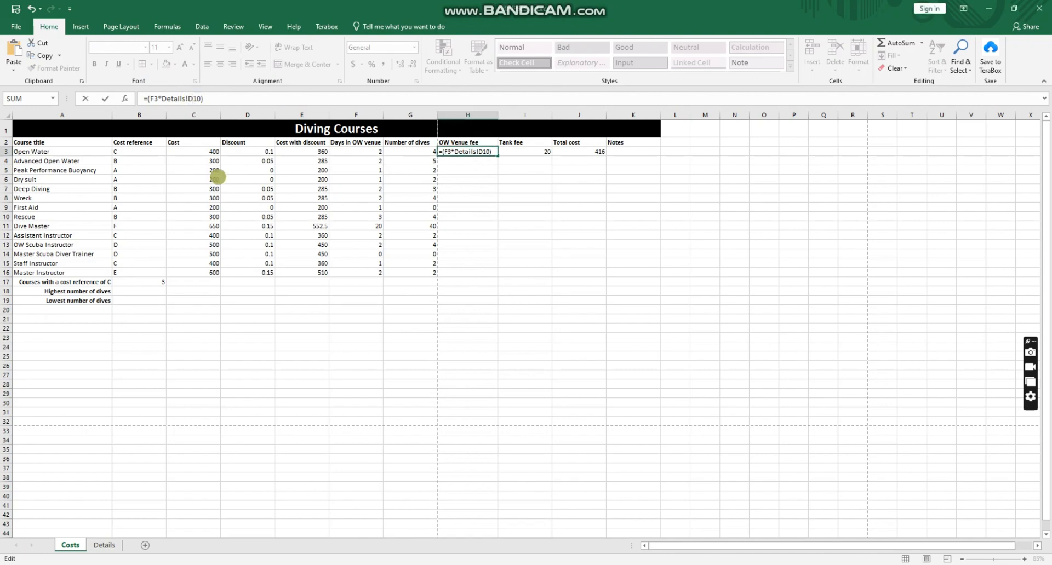
{"action": "type", "text": "$"}
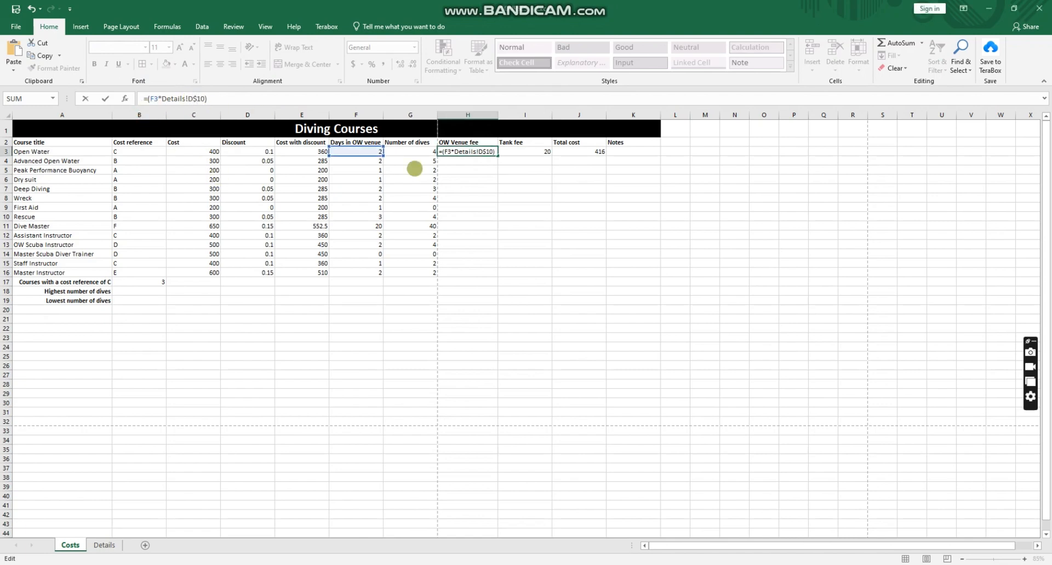
{"action": "left_click", "coordinate": [465, 177]}
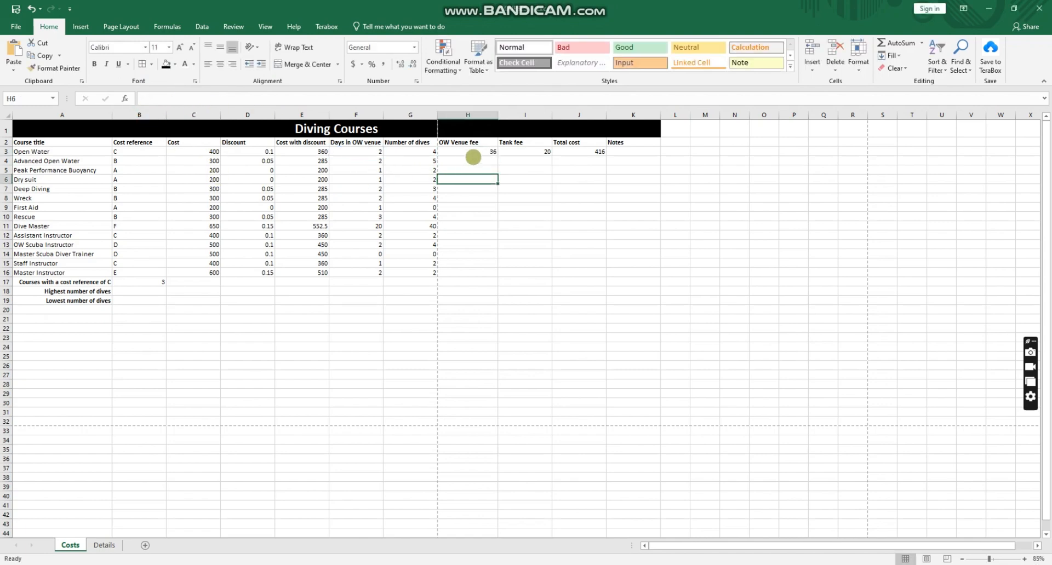
- Replicate the OW venue fee formula from H3 down to H16, and check the Master Instructor formula against the fee on the Details sheet
{"action": "left_click", "coordinate": [472, 155]}
{"action": "left_click_drag", "start_coordinate": [496, 155], "coordinate": [470, 277]}
{"action": "left_click", "coordinate": [495, 308]}
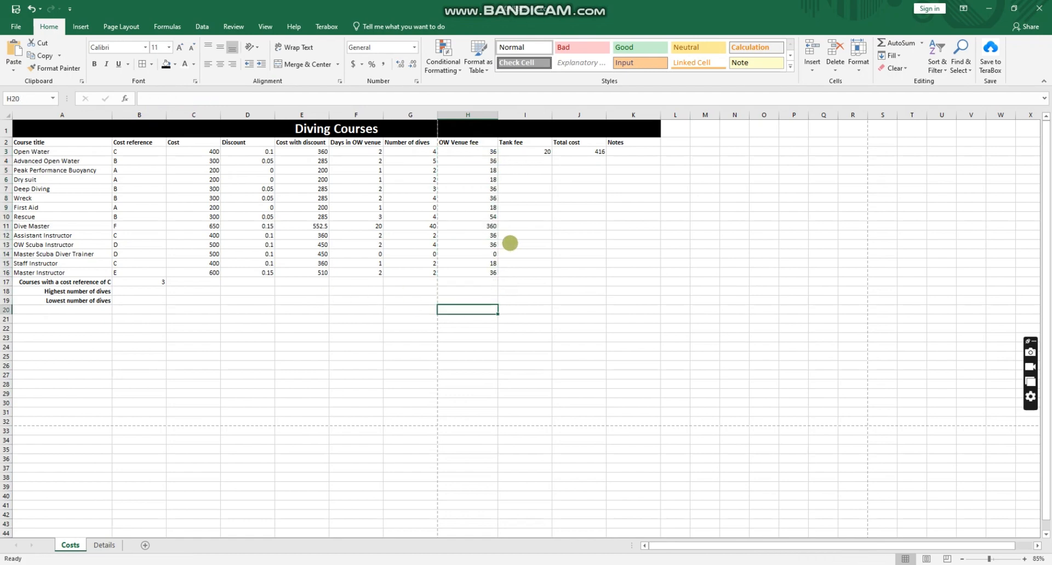
{"action": "left_click", "coordinate": [476, 274]}
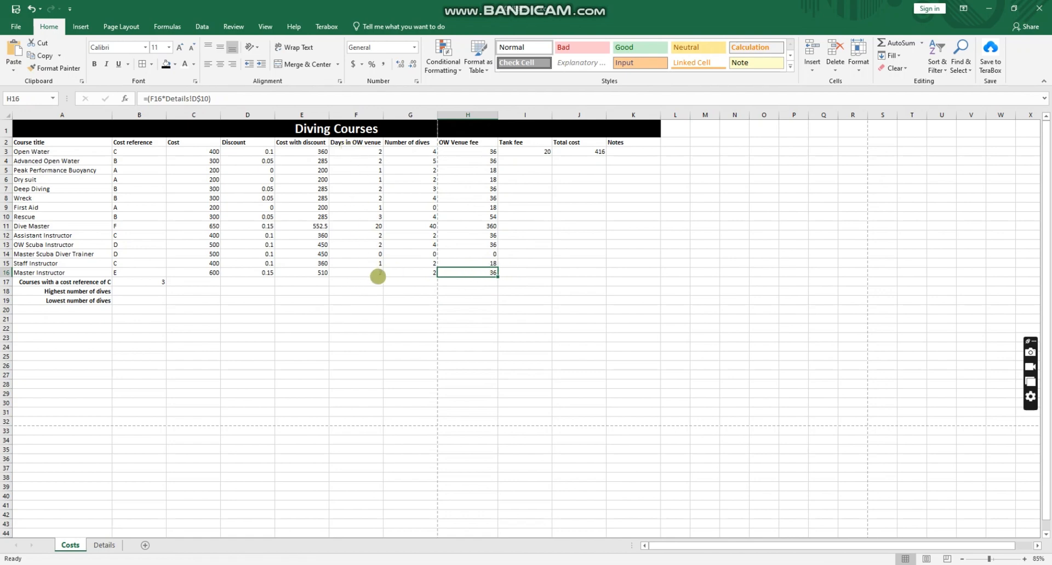
{"action": "left_click", "coordinate": [104, 545]}
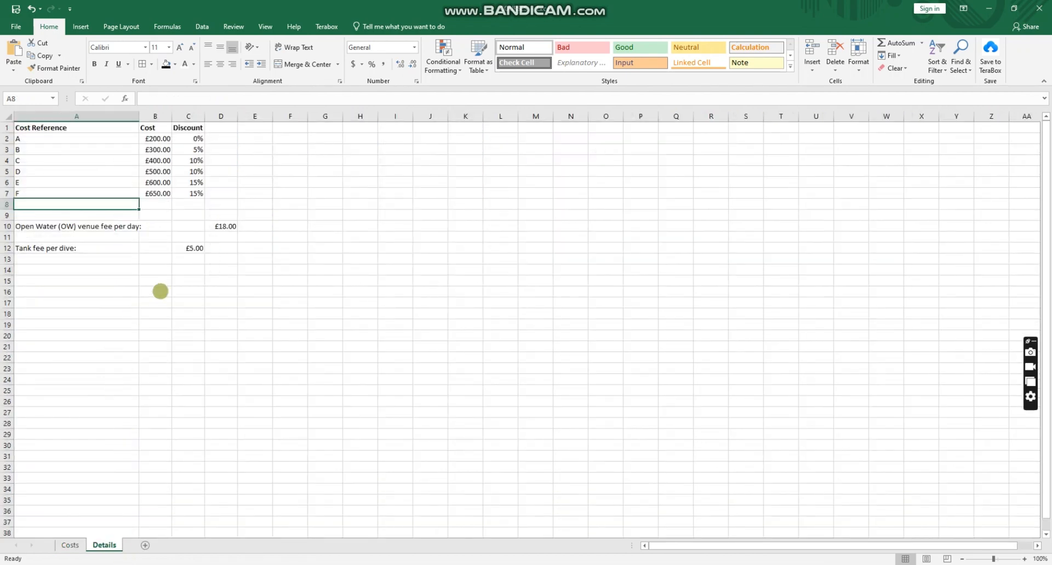
- On the Costs sheet, lock the row in I3 so it reads =(G3*Details!C$12), and replicate the tank fee formula down to I16
{"action": "left_click", "coordinate": [70, 545]}
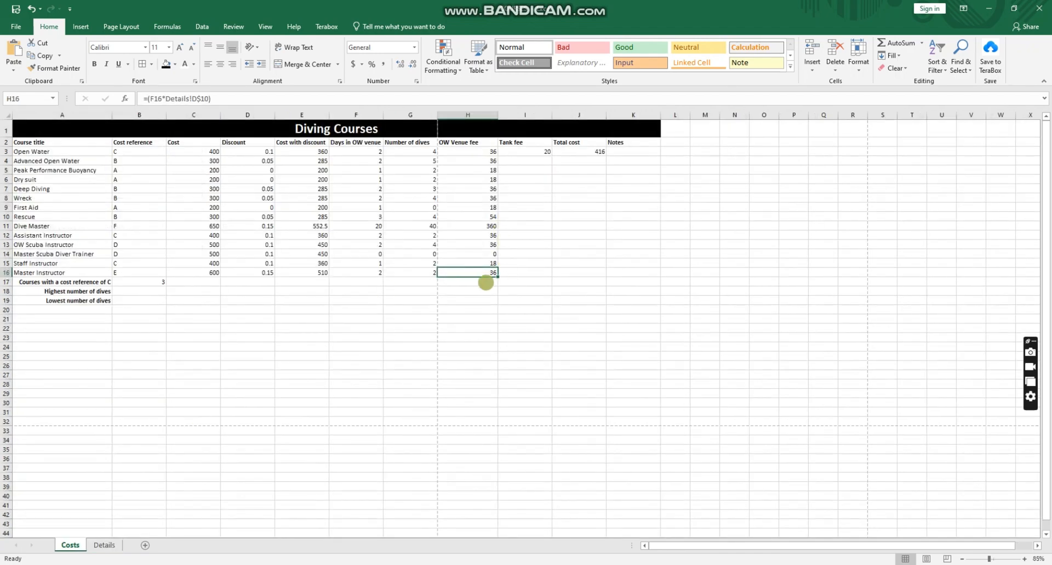
{"action": "left_click", "coordinate": [536, 152]}
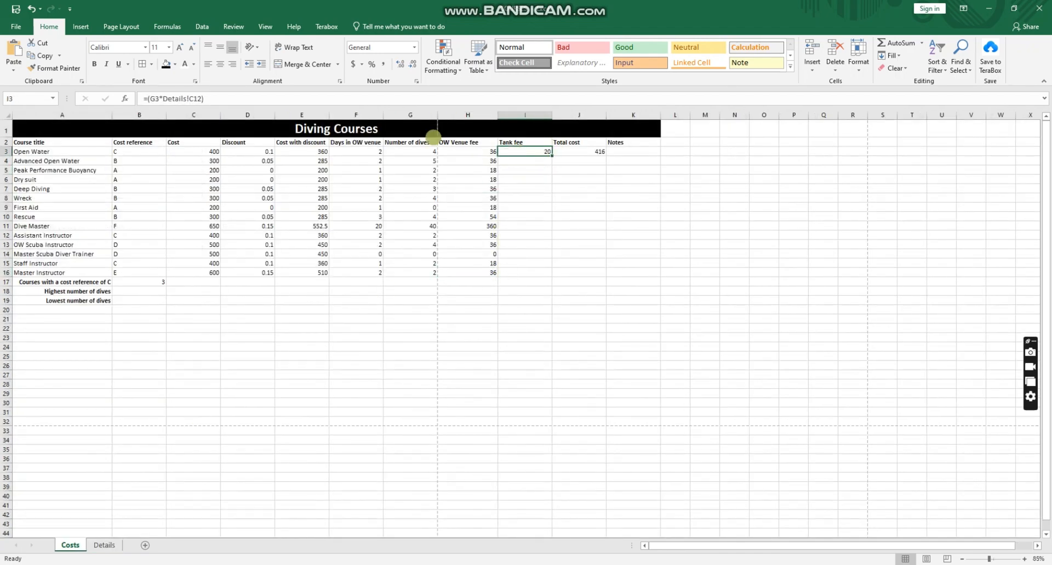
{"action": "left_click", "coordinate": [192, 99]}
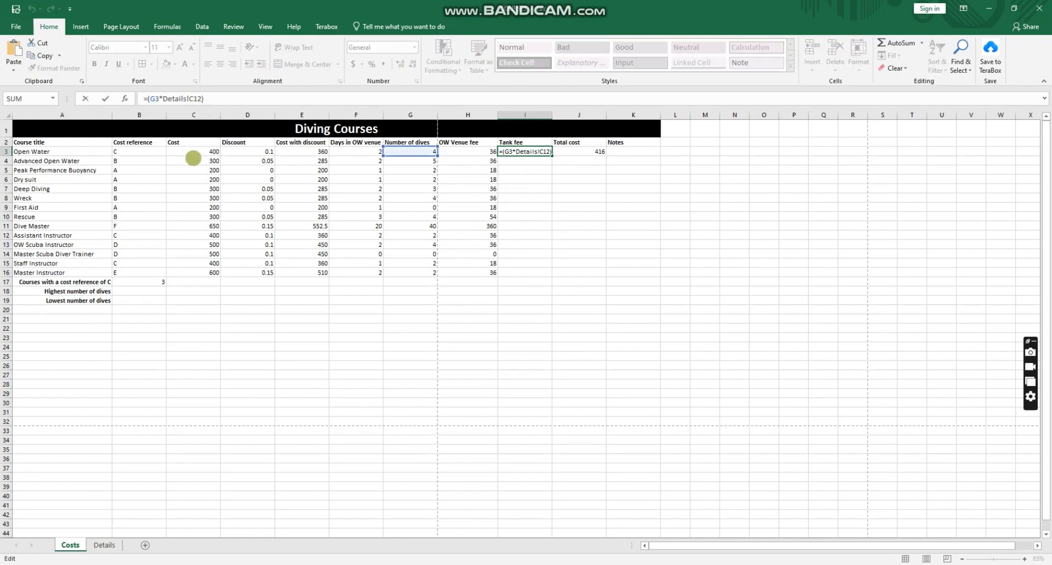
{"action": "type", "text": "$"}
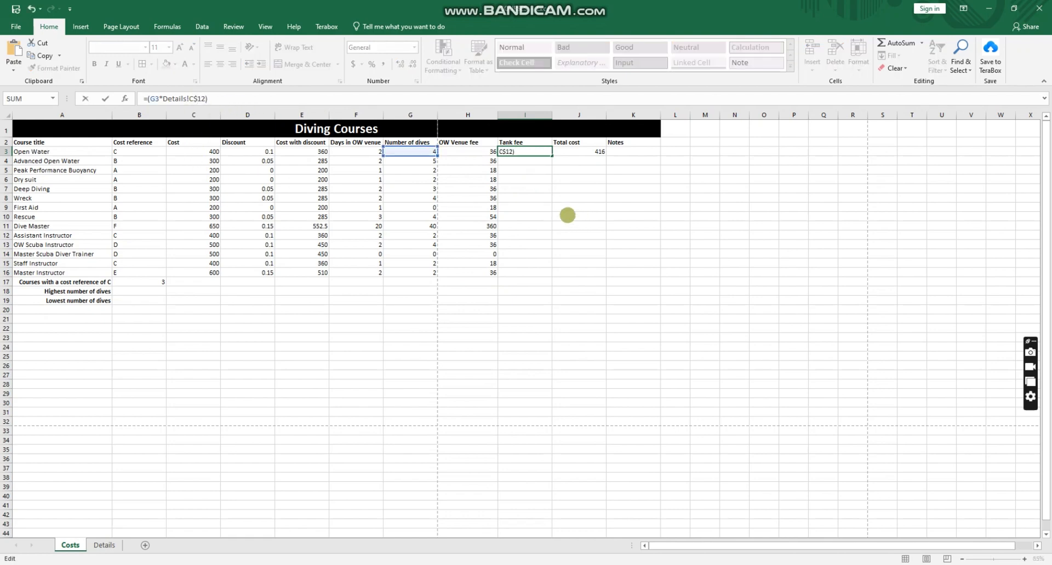
{"action": "key", "text": "Escape"}
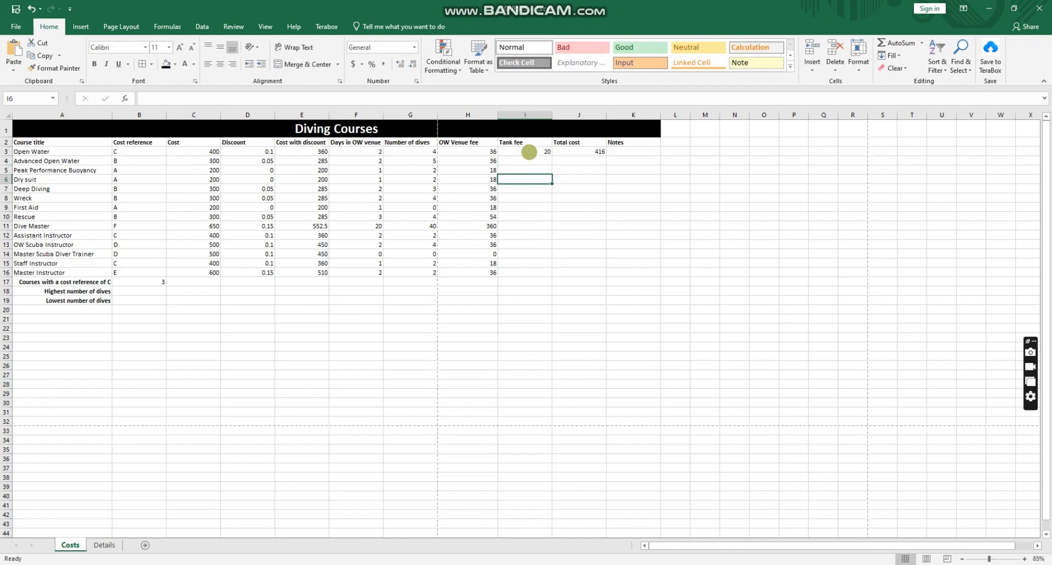
{"action": "left_click_drag", "start_coordinate": [549, 179], "coordinate": [545, 277]}
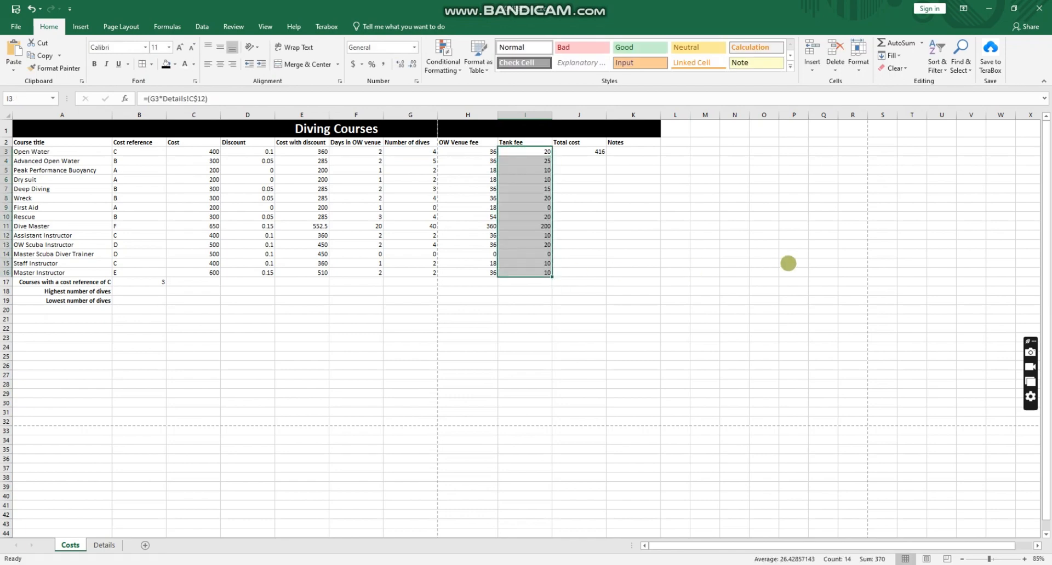
{"action": "left_click", "coordinate": [787, 263]}
- Replicate the Total cost formula from J3 down to J16 for all courses
{"action": "left_click", "coordinate": [522, 163]}
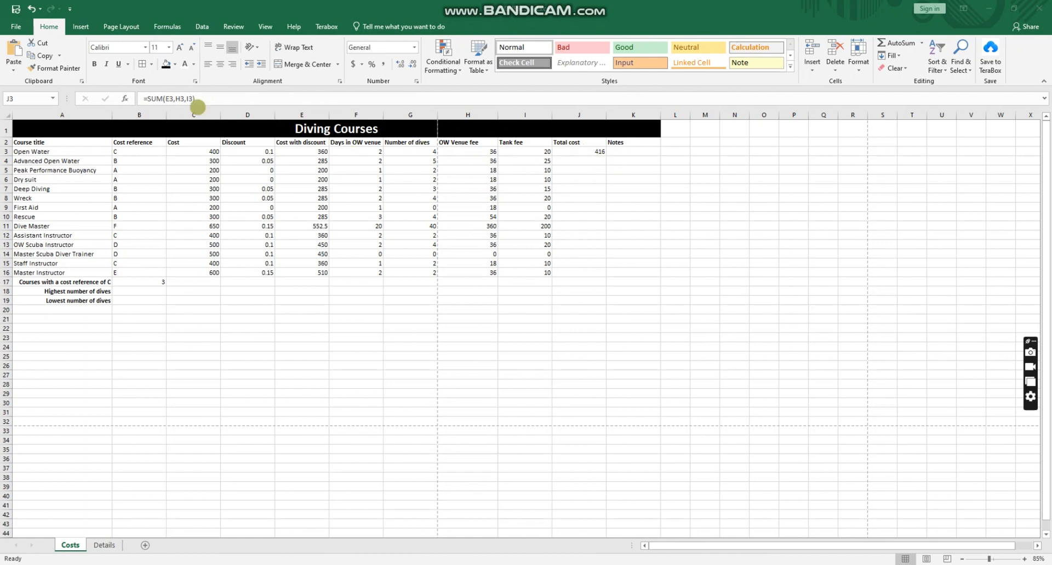
{"action": "left_click", "coordinate": [600, 154]}
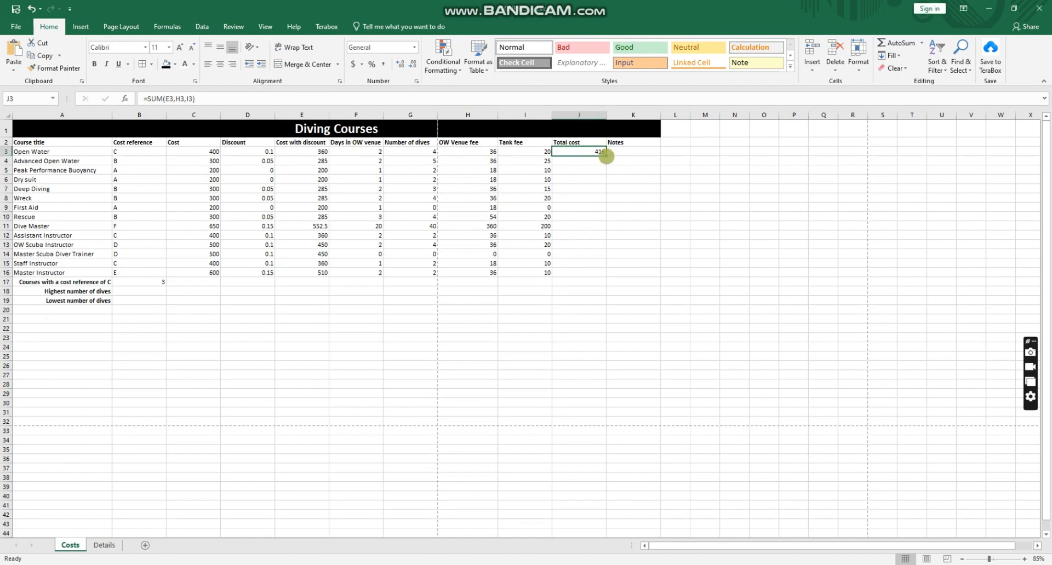
{"action": "left_click_drag", "start_coordinate": [605, 156], "coordinate": [606, 277]}
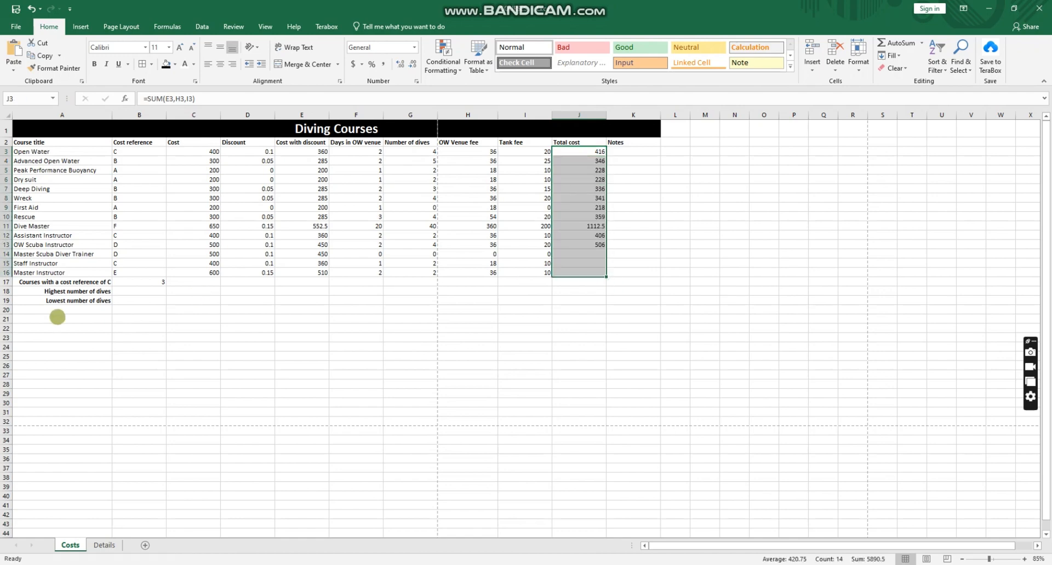
{"action": "left_click", "coordinate": [518, 348]}
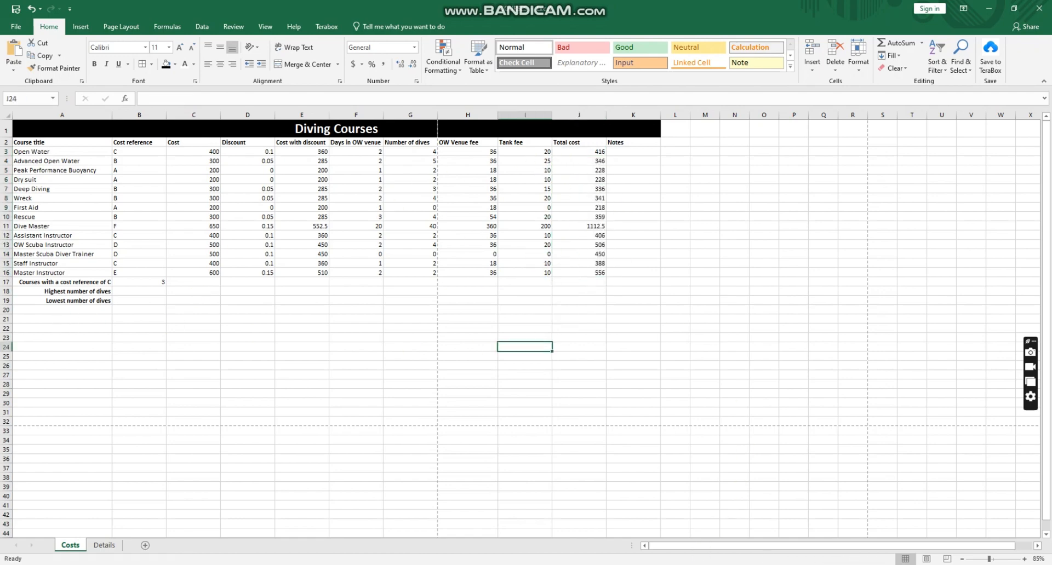
- Switch to the exam PDF, draw a tick beside task (iii), and underline "than £400" in task (iv)
{"action": "key", "text": "alt+Tab"}
{"action": "left_click_drag", "start_coordinate": [500, 340], "coordinate": [564, 305]}
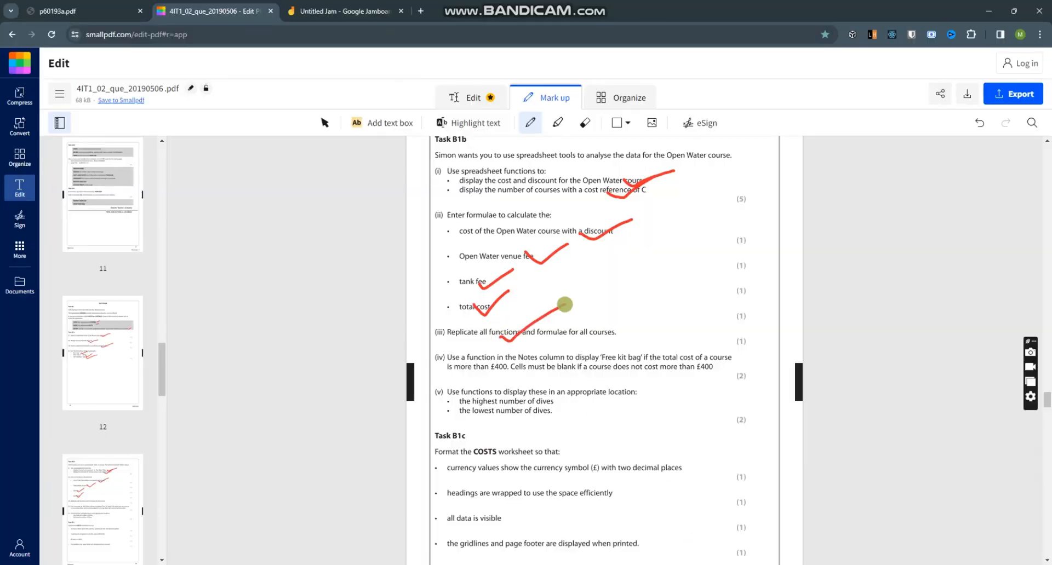
{"action": "scroll", "coordinate": [564, 305], "scroll_direction": "down", "scroll_amount": 1}
{"action": "scroll", "coordinate": [570, 305], "scroll_direction": "down", "scroll_amount": 1}
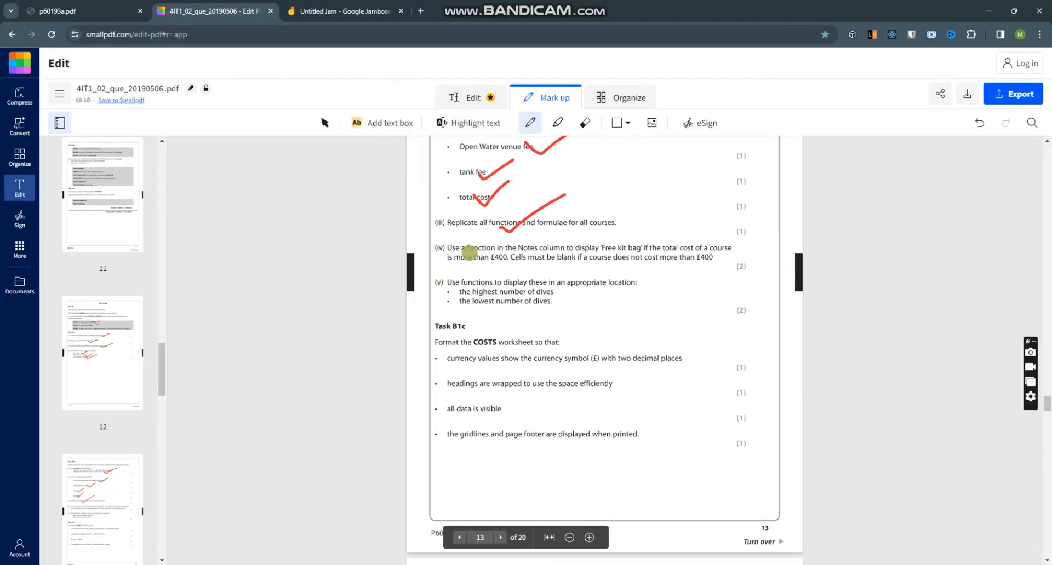
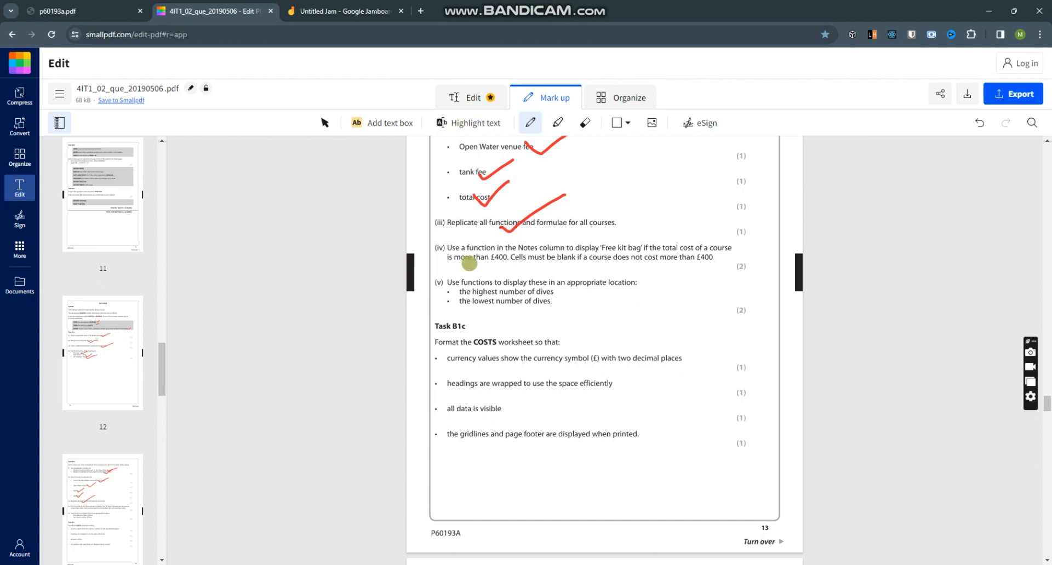
{"action": "left_click_drag", "start_coordinate": [468, 263], "coordinate": [509, 261]}
- Switch to Excel and insert an IF function in the Open Water course's Notes cell K3
{"action": "key", "text": "alt+Tab"}
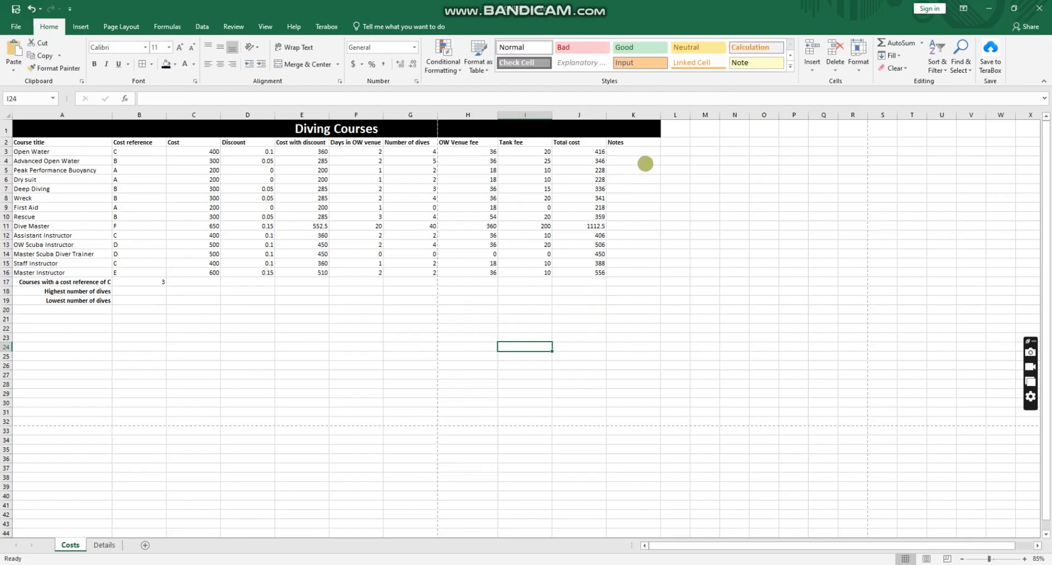
{"action": "left_click", "coordinate": [644, 169]}
{"action": "left_click", "coordinate": [633, 151]}
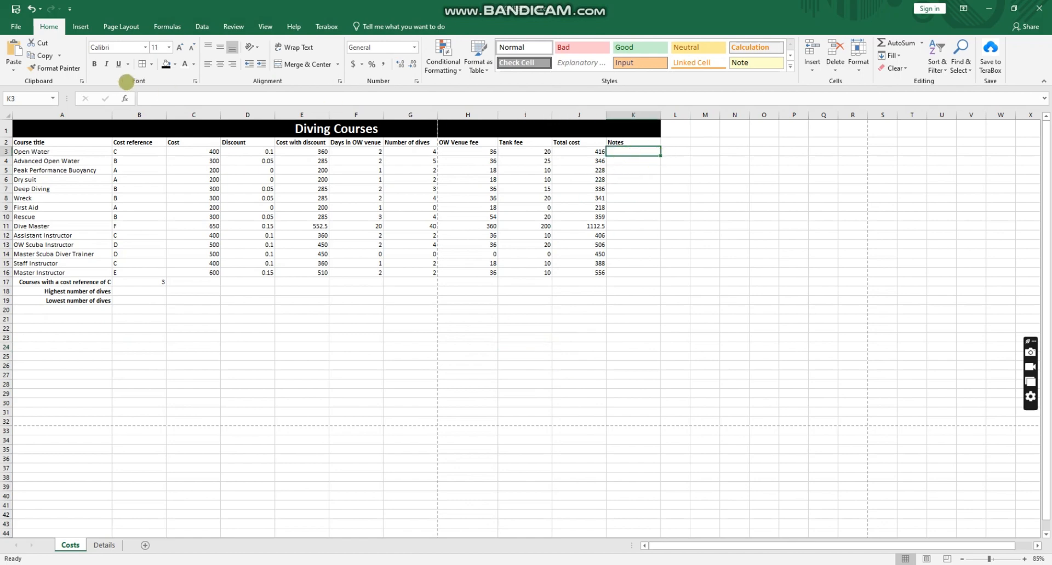
{"action": "left_click", "coordinate": [125, 99]}
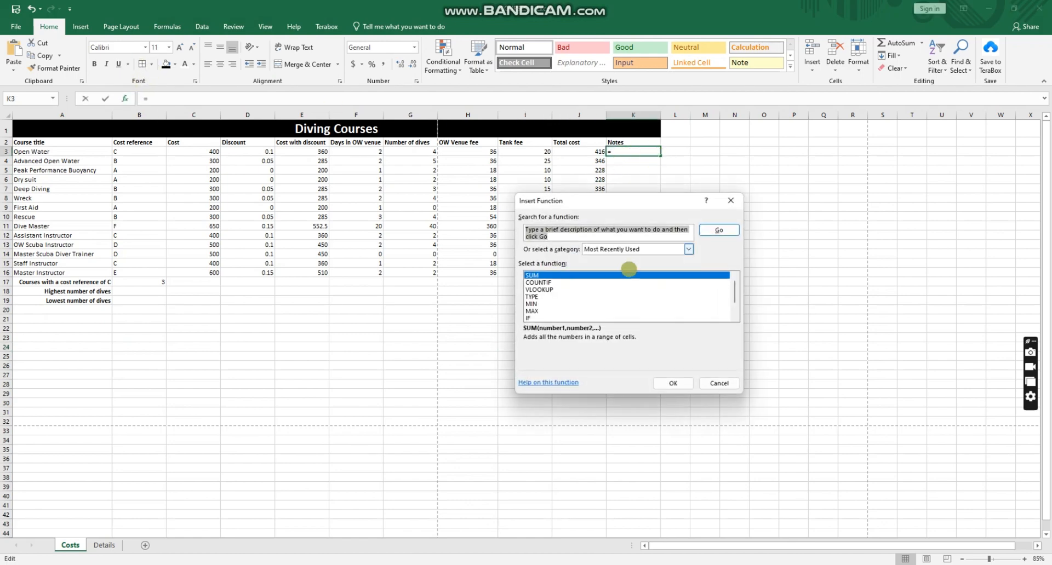
{"action": "left_click", "coordinate": [532, 318]}
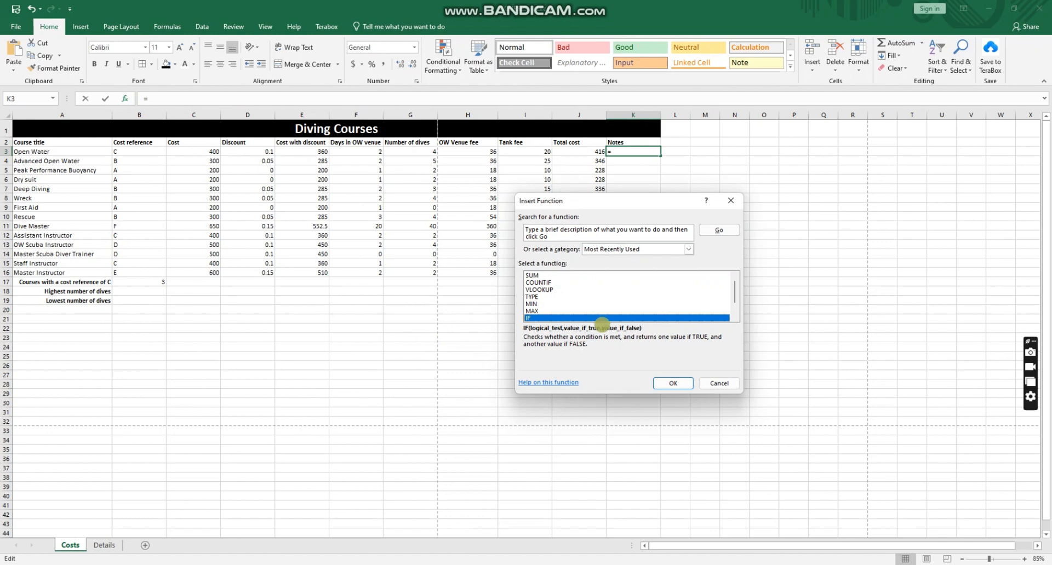
{"action": "left_click", "coordinate": [673, 380]}
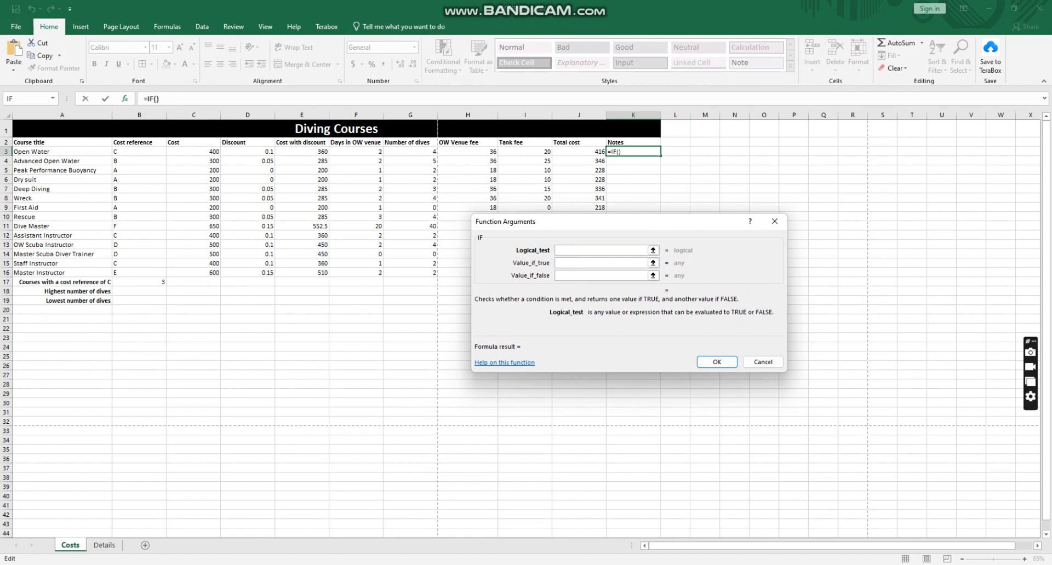
{"action": "key", "text": "alt+Tab"}
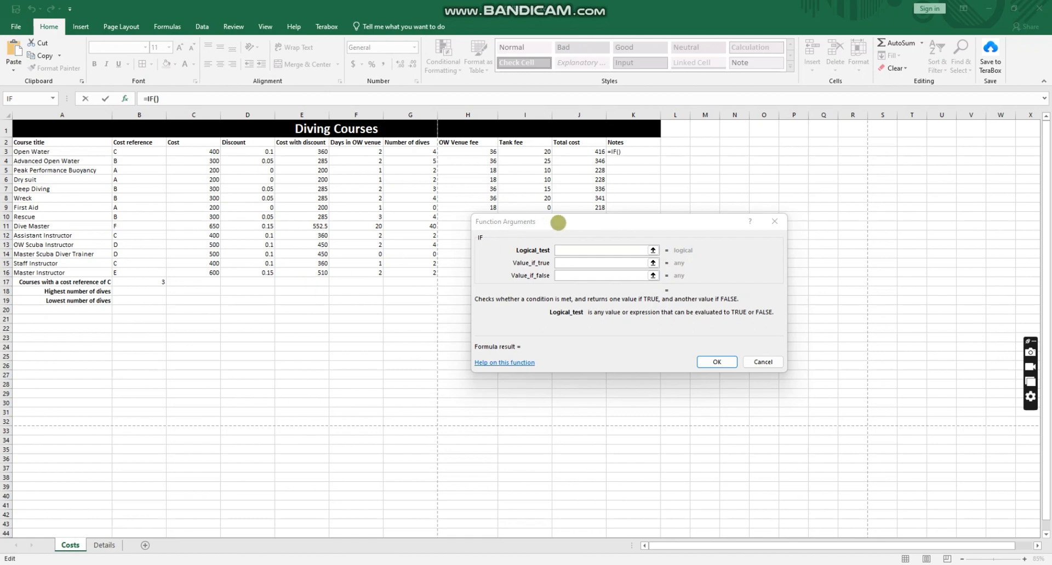
{"action": "left_click", "coordinate": [565, 249]}
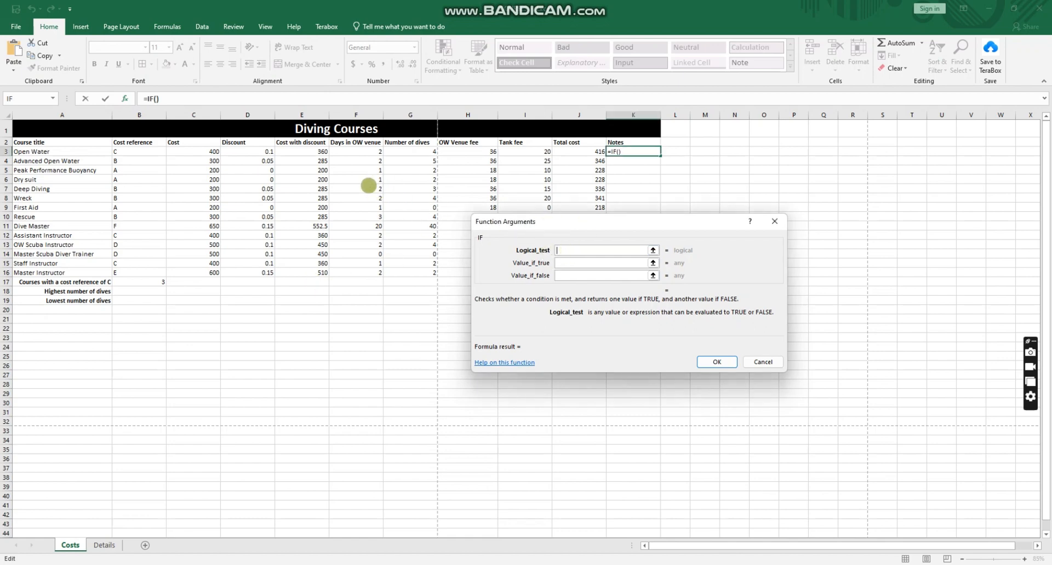
{"action": "left_click", "coordinate": [303, 152]}
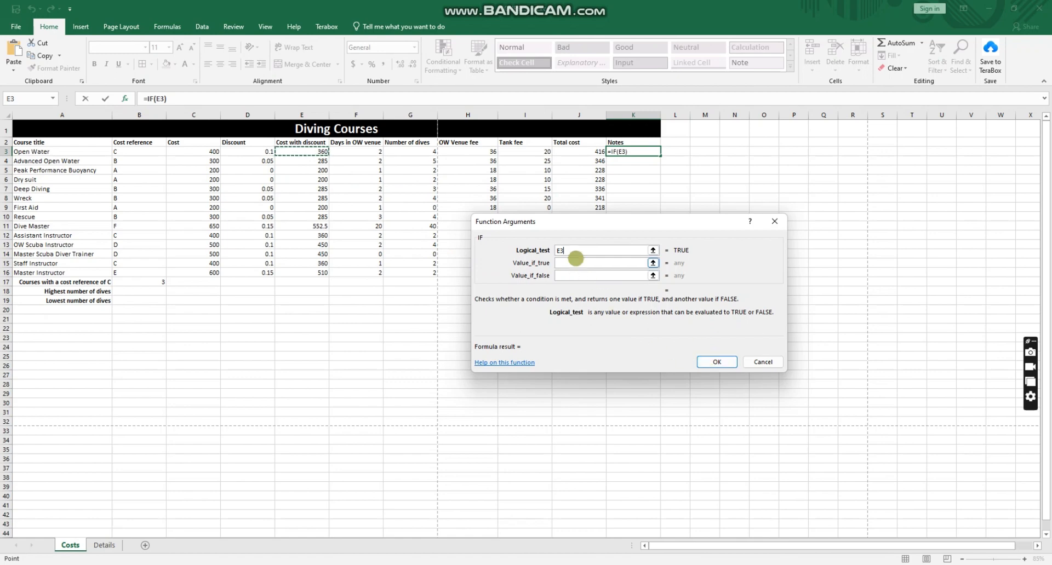
{"action": "left_click", "coordinate": [555, 249]}
{"action": "key", "text": "BackSpace"}
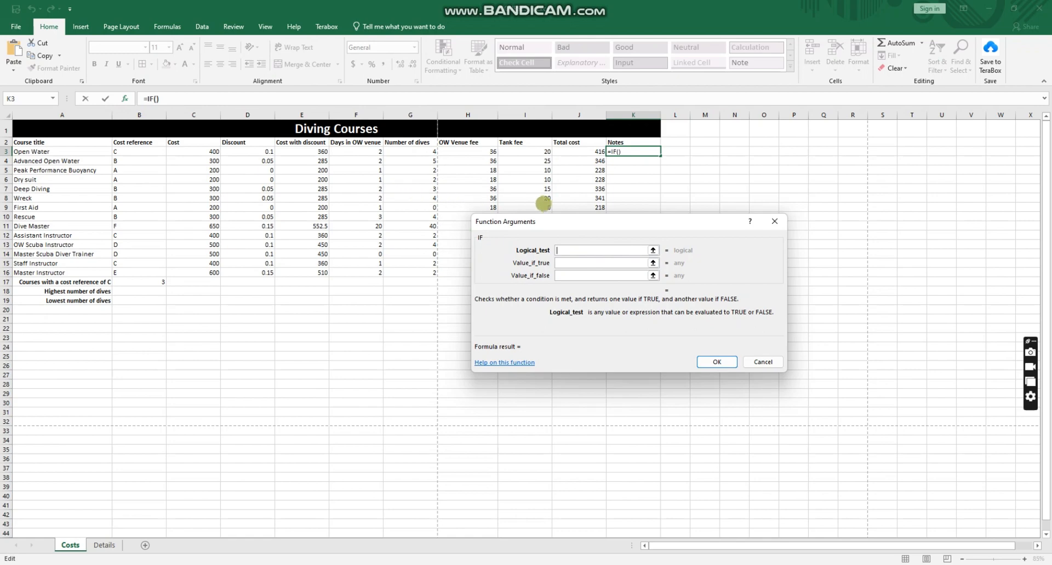
- Complete the IF function with the test J3>400, "Free kit bag" if true and " " if false
{"action": "left_click_drag", "start_coordinate": [591, 223], "coordinate": [736, 195]}
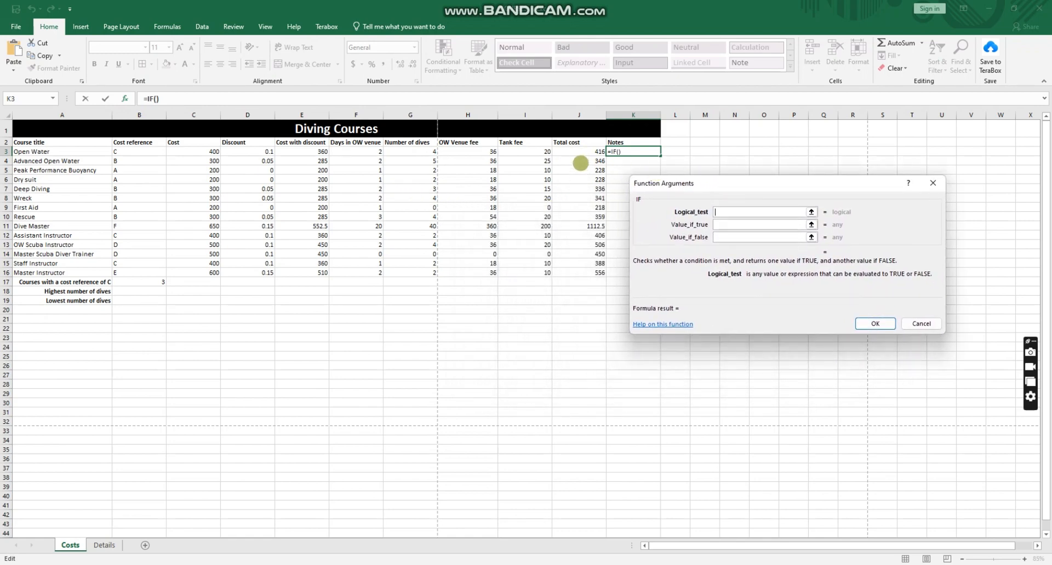
{"action": "left_click", "coordinate": [580, 151]}
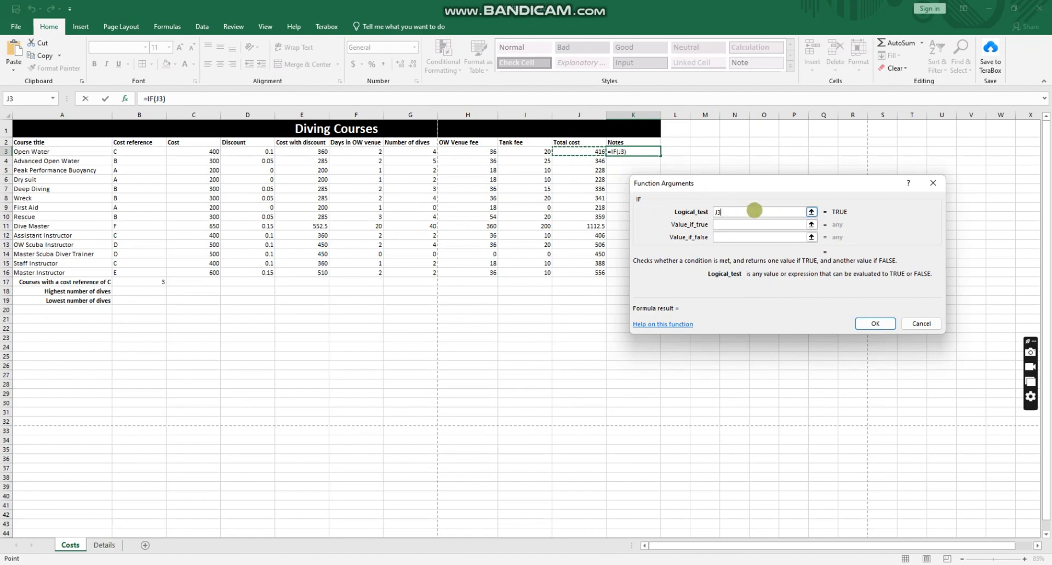
{"action": "left_click", "coordinate": [754, 212]}
{"action": "left_click", "coordinate": [729, 227]}
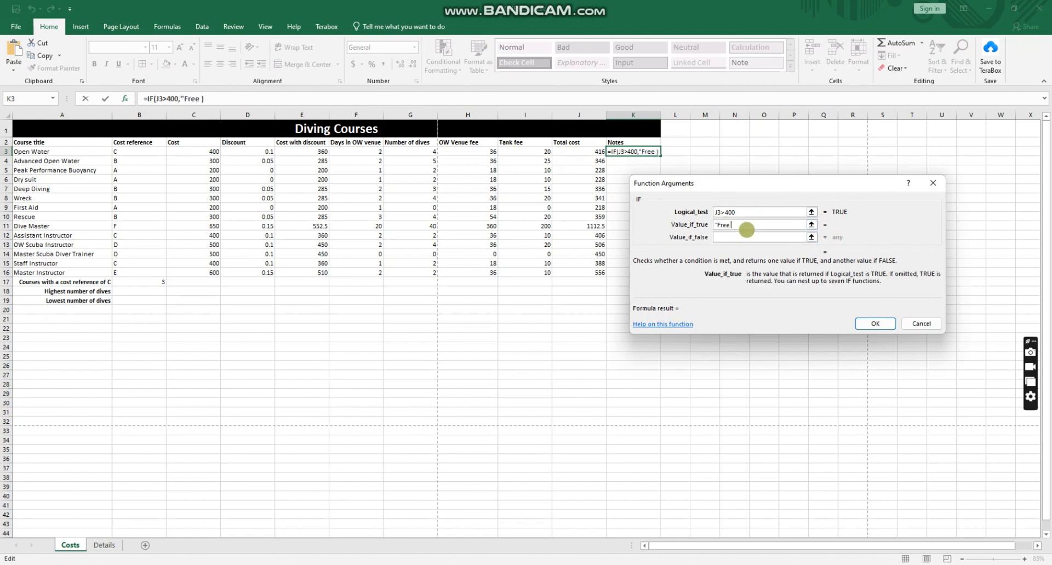
{"action": "type", "text": "\"Free ki"}
{"action": "type", "text": "t bag\""}
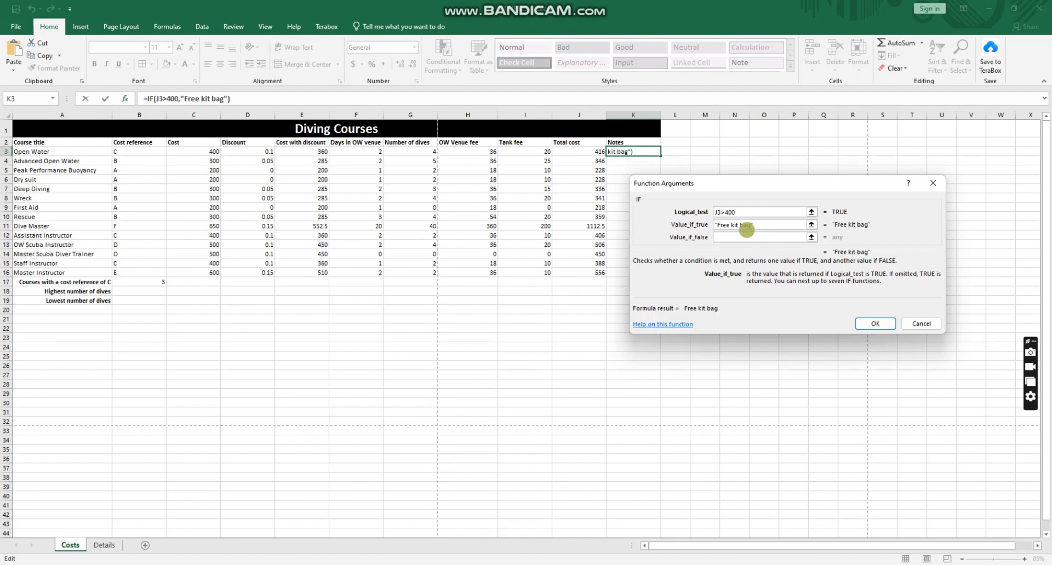
{"action": "left_click", "coordinate": [746, 237]}
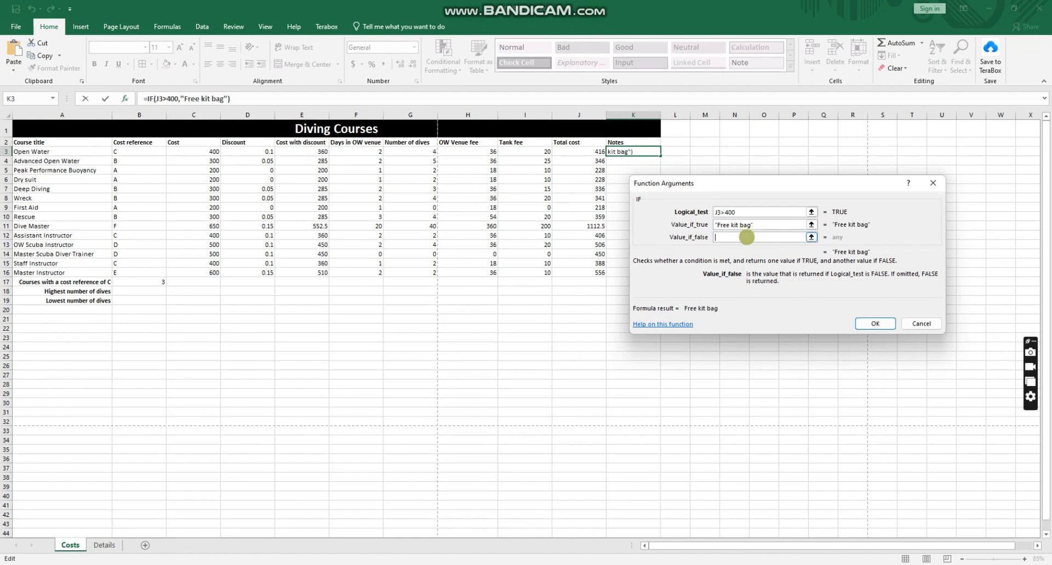
{"action": "type", "text": "\"\""}
{"action": "left_click", "coordinate": [875, 324]}
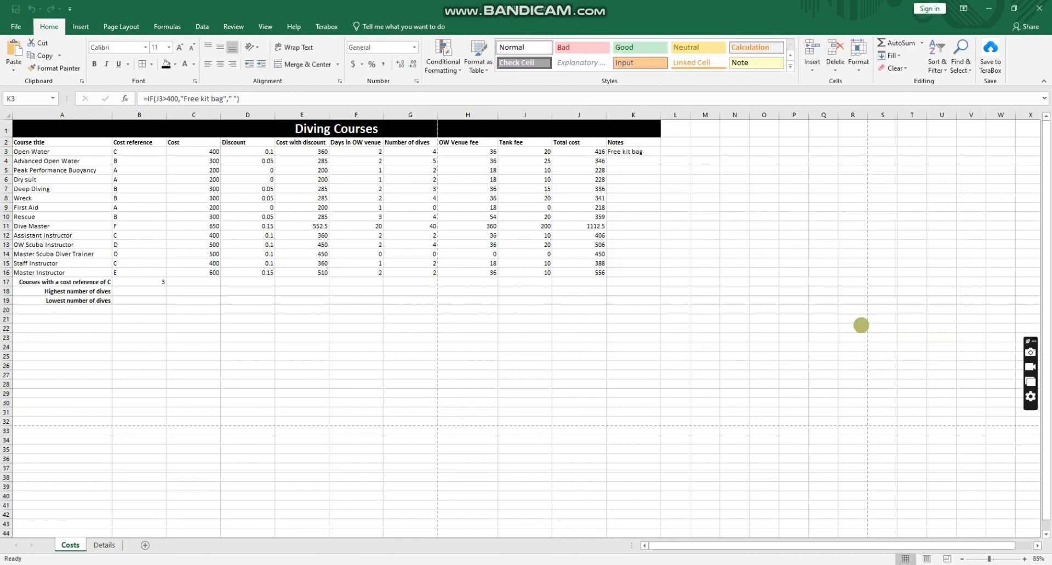
- Replicate the Notes IF formula from K3 down to K16 for all courses
{"action": "left_click", "coordinate": [636, 154]}
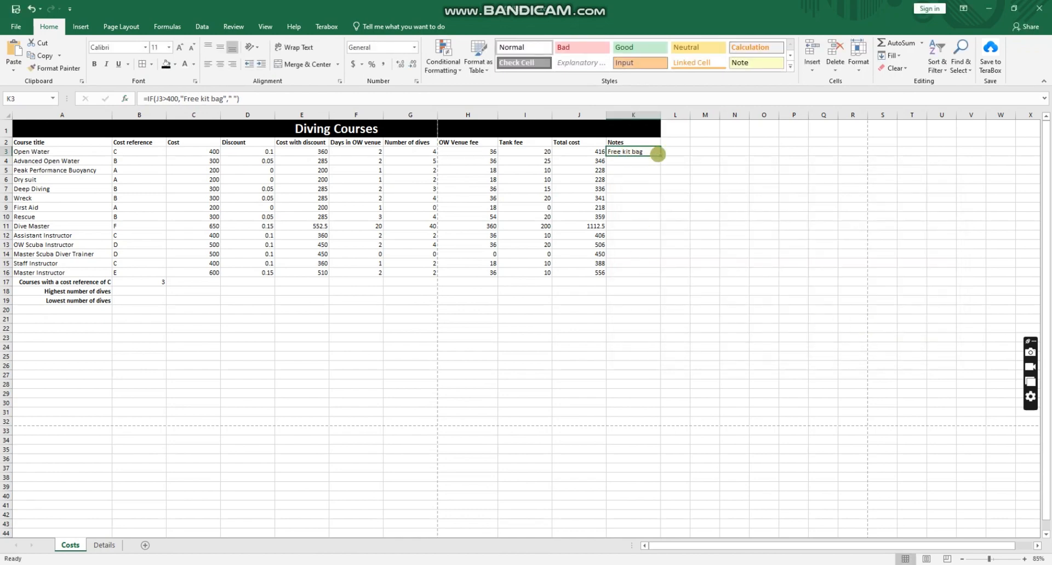
{"action": "left_click_drag", "start_coordinate": [659, 155], "coordinate": [661, 276]}
{"action": "left_click", "coordinate": [827, 272]}
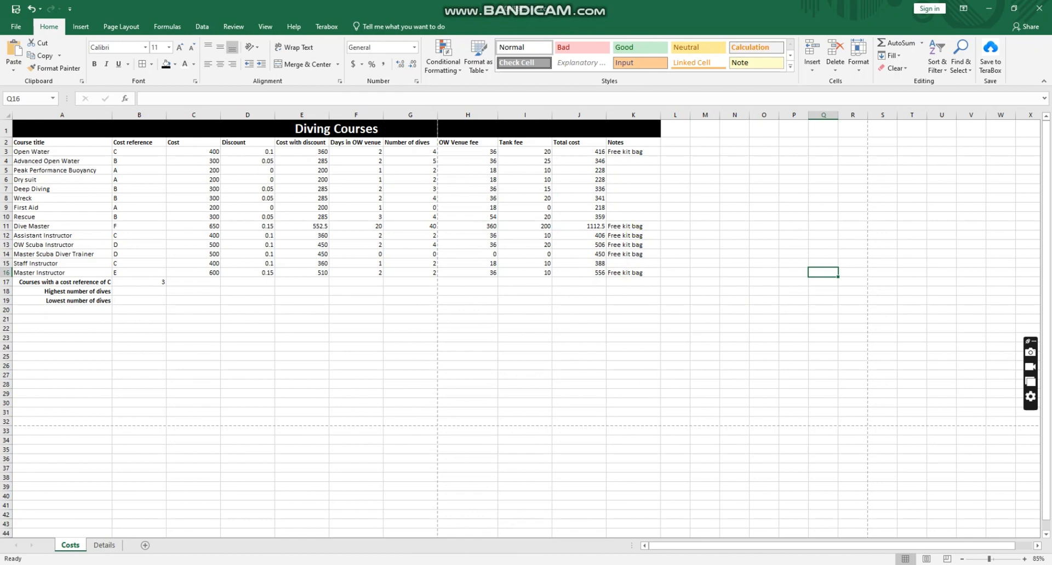
- Switch to the exam PDF, draw a tick on task (iv), read the following tasks, and return to the Excel workbook
{"action": "key", "text": "alt+Tab"}
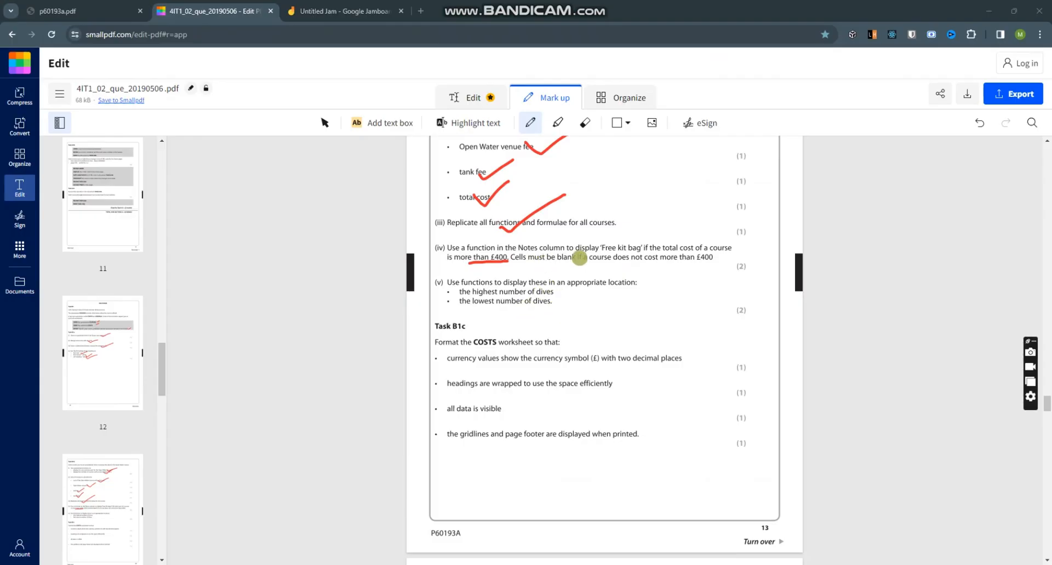
{"action": "left_click_drag", "start_coordinate": [578, 258], "coordinate": [673, 233]}
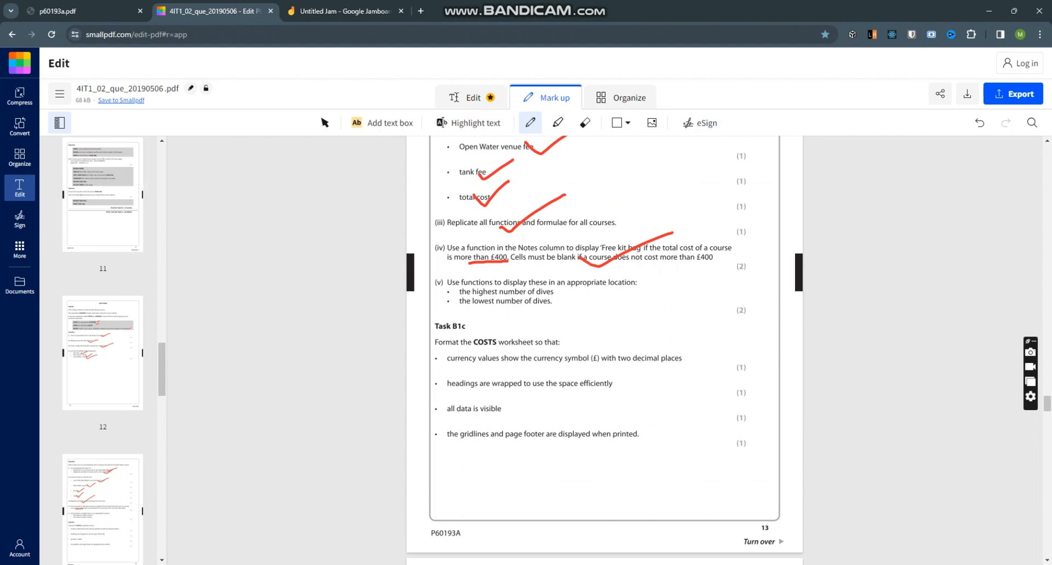
{"action": "key", "text": "alt+Tab"}
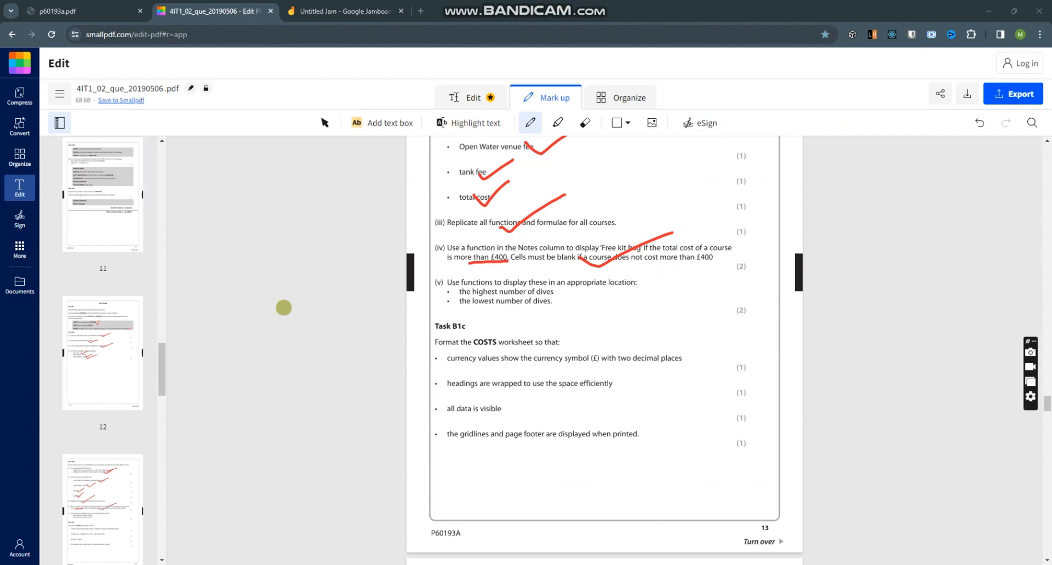
{"action": "scroll", "coordinate": [529, 352], "scroll_direction": "down", "scroll_amount": 1}
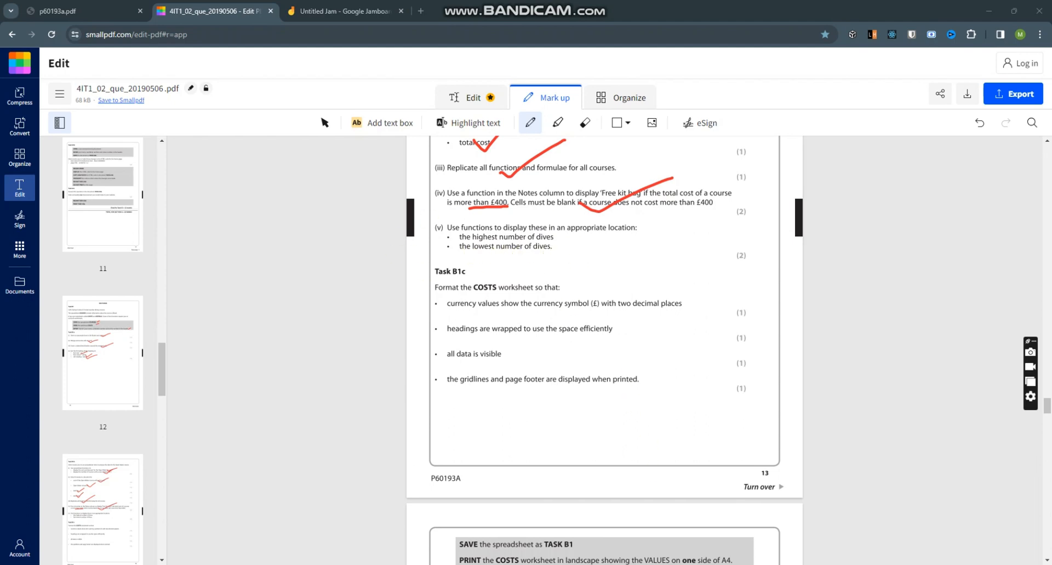
{"action": "key", "text": "alt+Tab"}
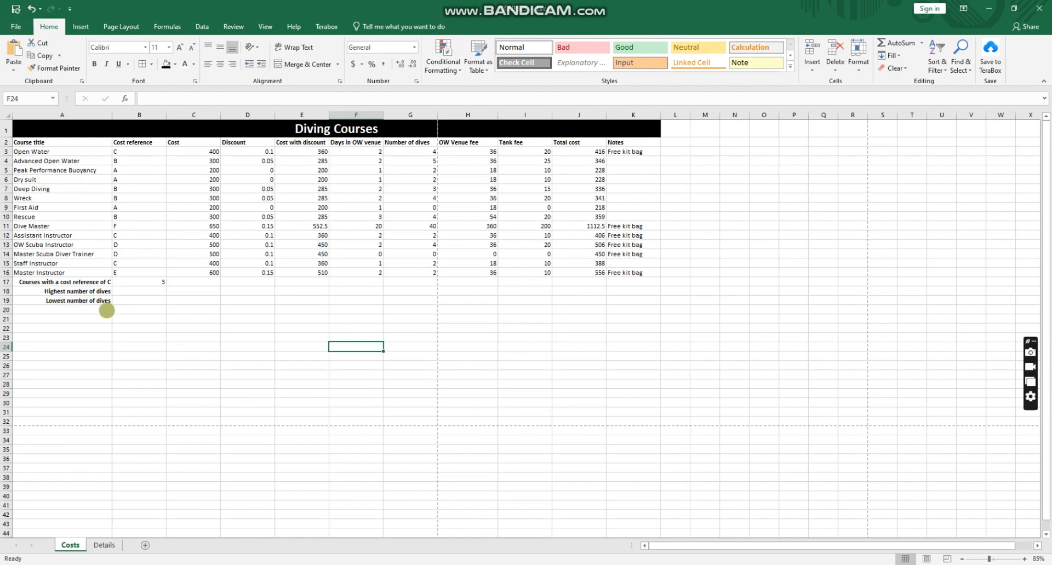
- Calculate the highest number of dives in cell B18 with a MAX function over G3:G16
{"action": "left_click", "coordinate": [118, 293]}
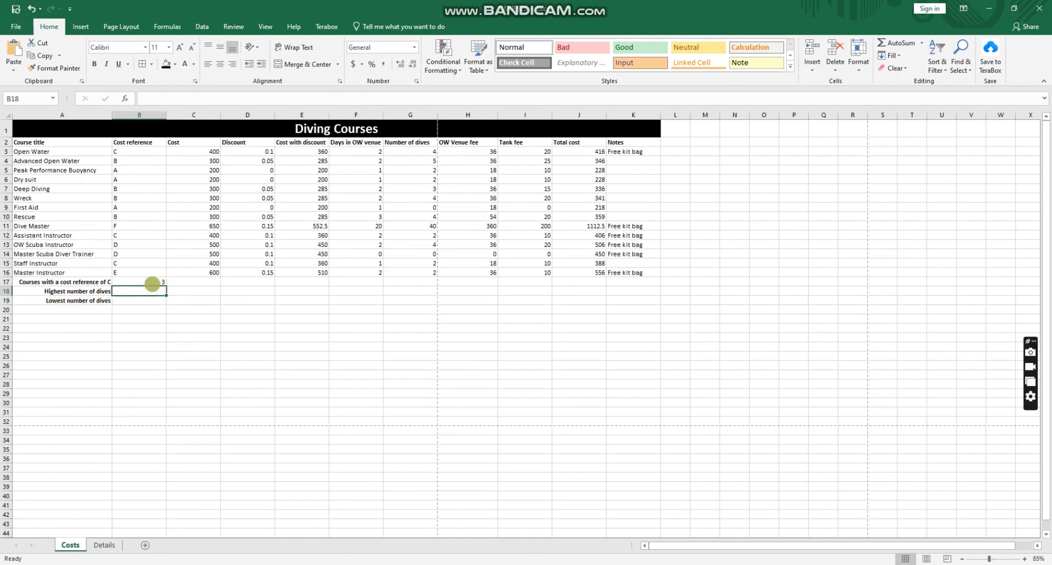
{"action": "left_click", "coordinate": [124, 99]}
{"action": "scroll", "coordinate": [718, 270], "scroll_direction": "down", "scroll_amount": 1}
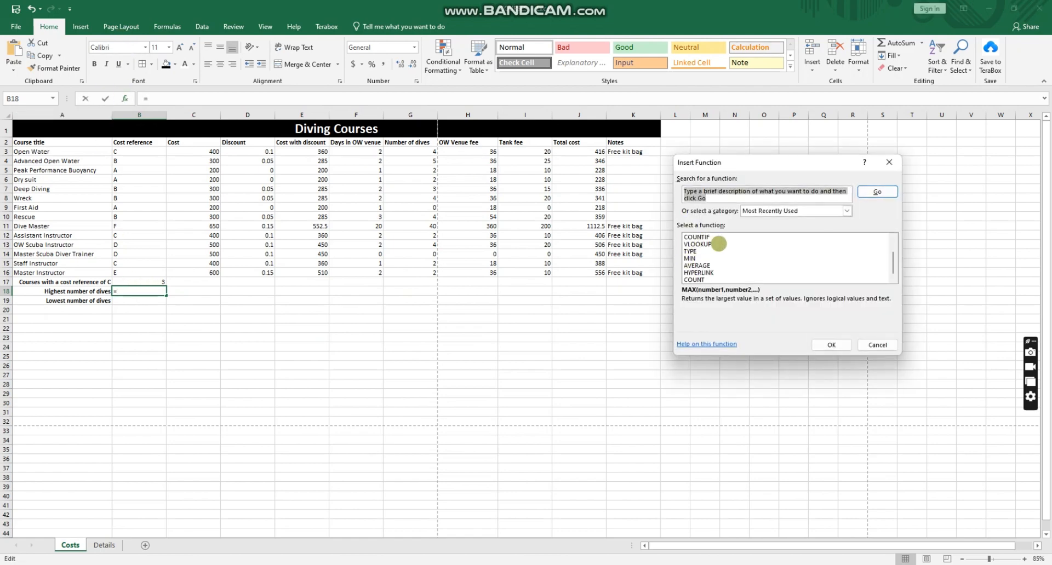
{"action": "scroll", "coordinate": [723, 252], "scroll_direction": "up", "scroll_amount": 1}
{"action": "left_click", "coordinate": [706, 237]}
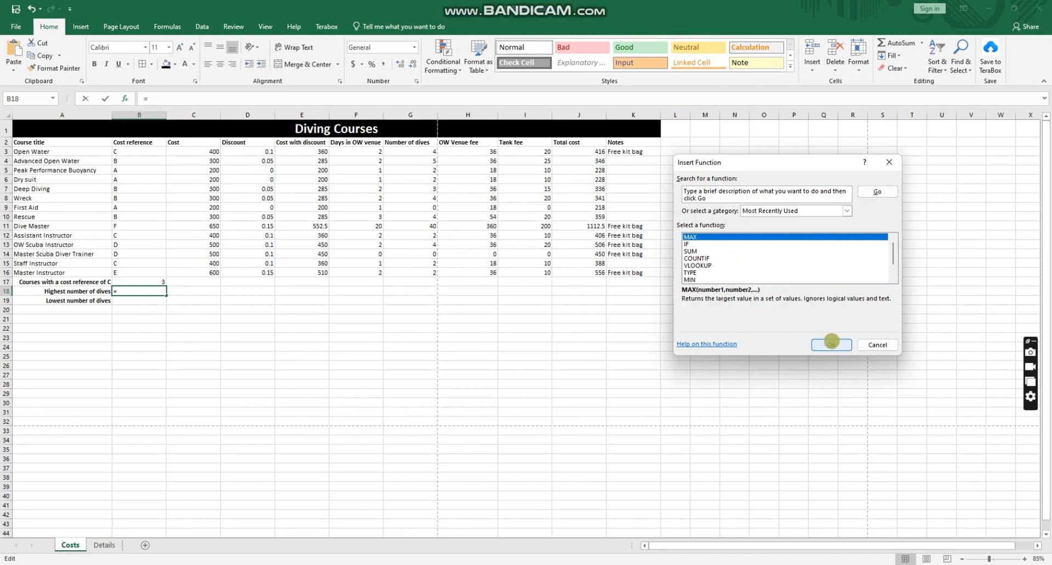
{"action": "left_click", "coordinate": [831, 343]}
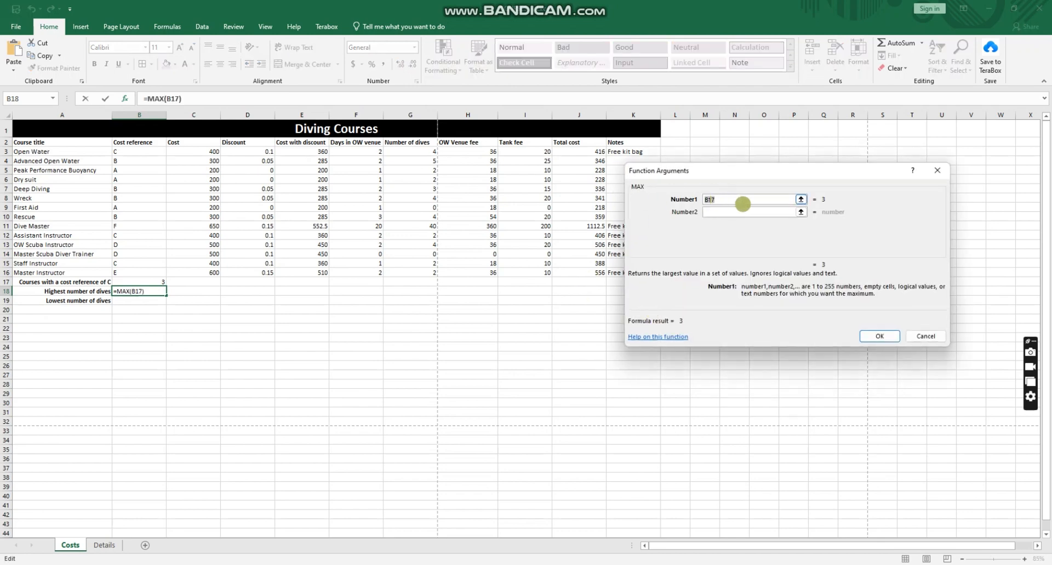
{"action": "left_click", "coordinate": [724, 197]}
{"action": "left_click_drag", "start_coordinate": [723, 196], "coordinate": [685, 199]}
{"action": "key", "text": "BackSpace"}
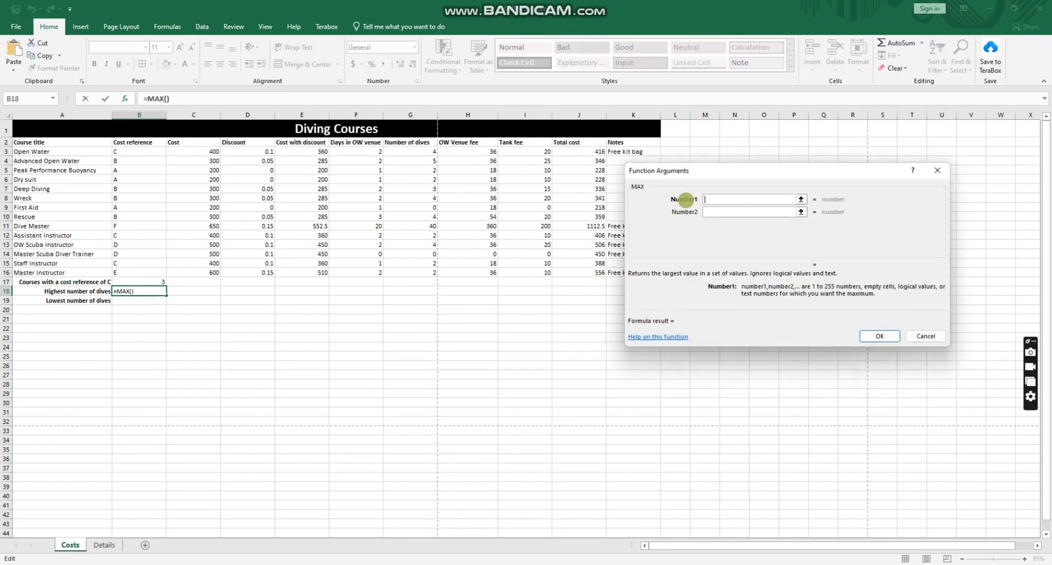
{"action": "left_click_drag", "start_coordinate": [421, 151], "coordinate": [420, 272]}
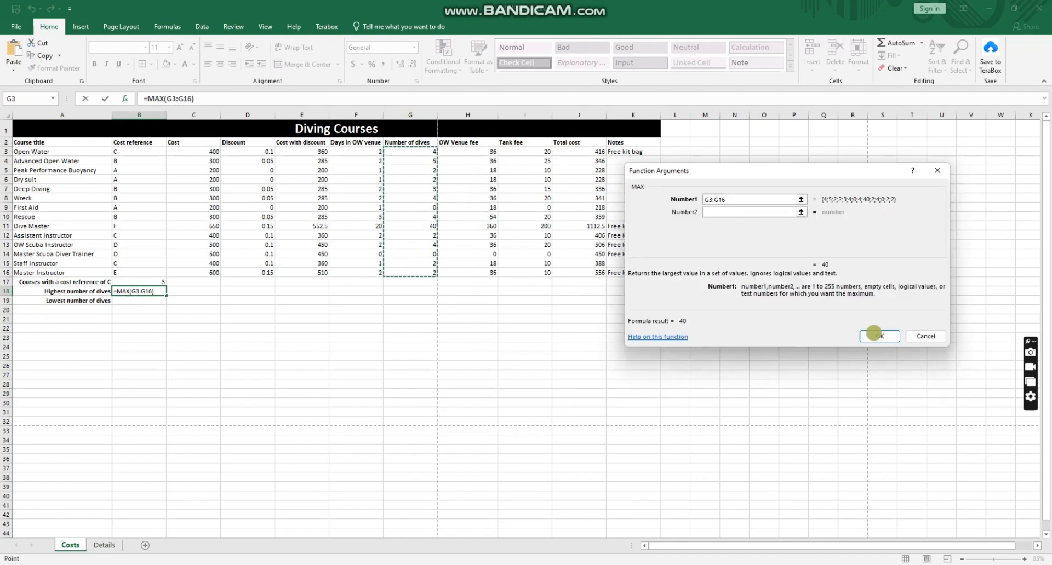
{"action": "left_click", "coordinate": [879, 336]}
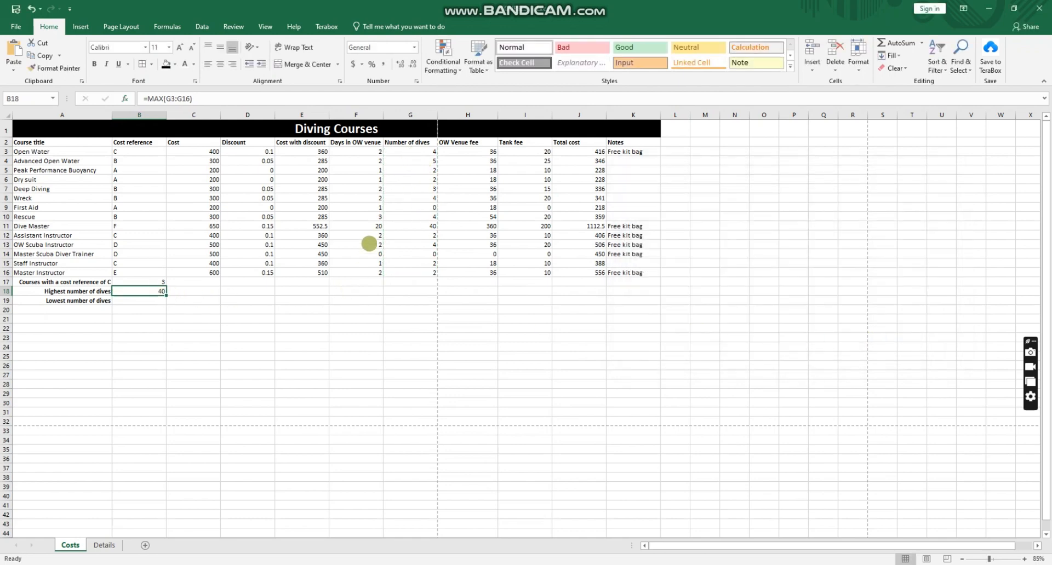
- Calculate the lowest number of dives in cell B19 with a MIN function over G3:G16
{"action": "left_click", "coordinate": [152, 303]}
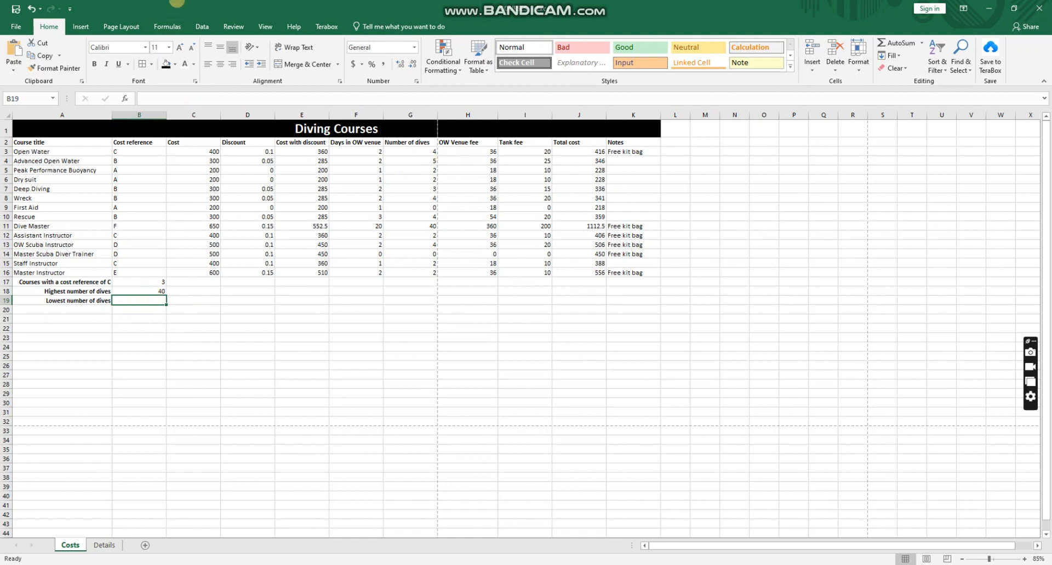
{"action": "left_click", "coordinate": [125, 99]}
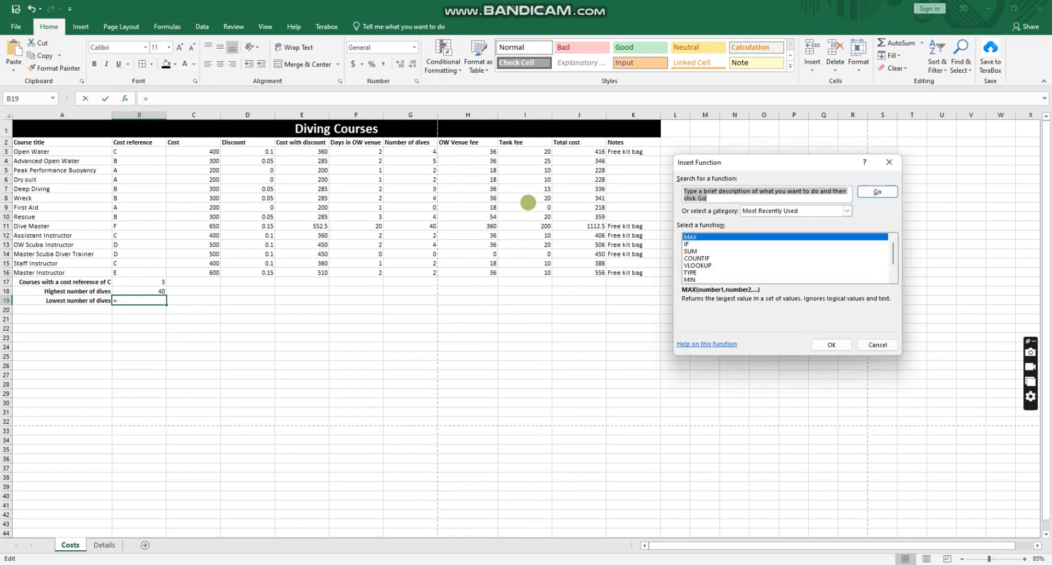
{"action": "left_click", "coordinate": [693, 279]}
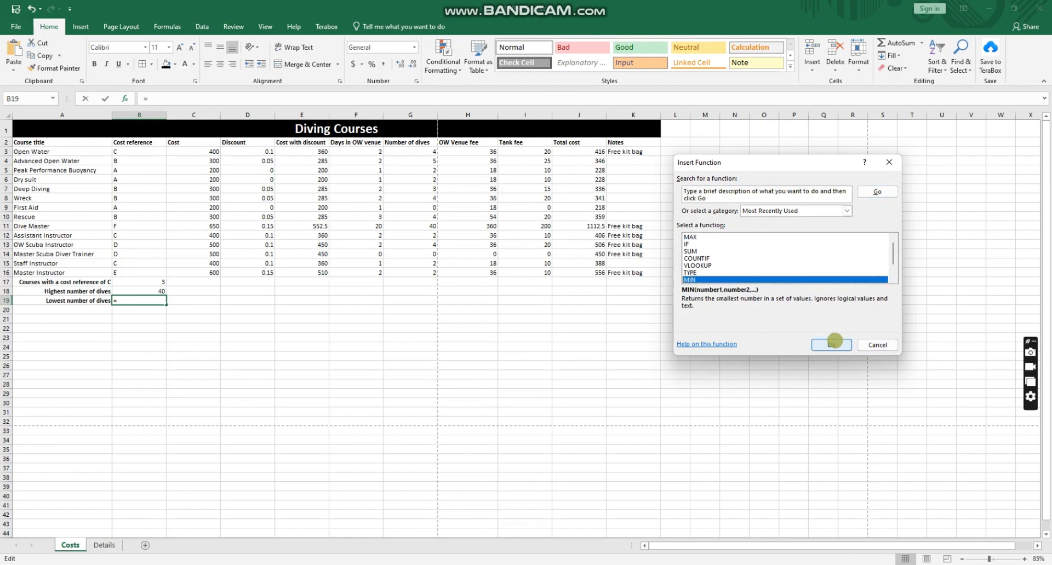
{"action": "scroll", "coordinate": [850, 270], "scroll_direction": "down", "scroll_amount": 1}
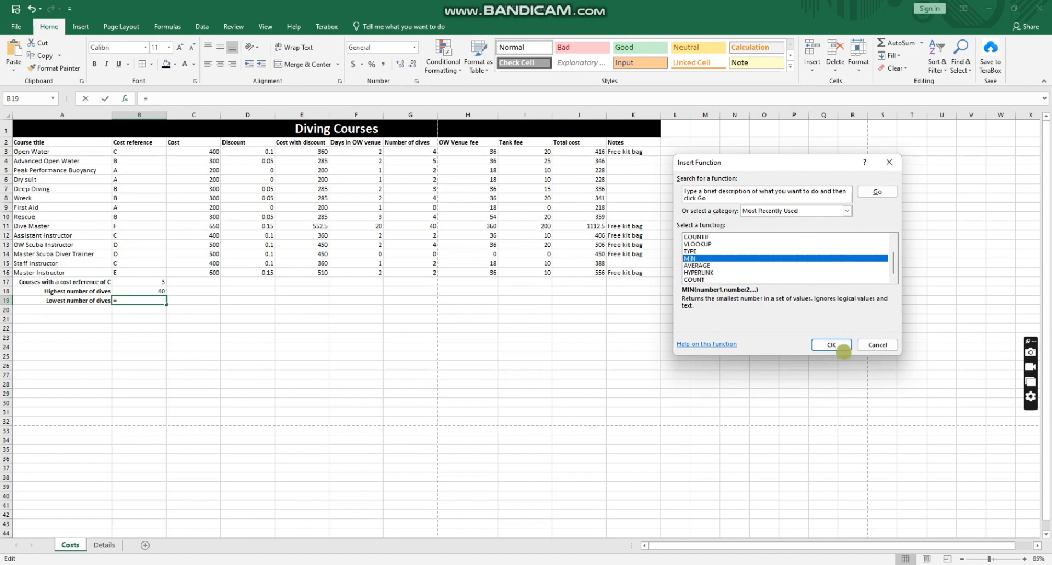
{"action": "left_click", "coordinate": [828, 343]}
{"action": "left_click", "coordinate": [829, 344]}
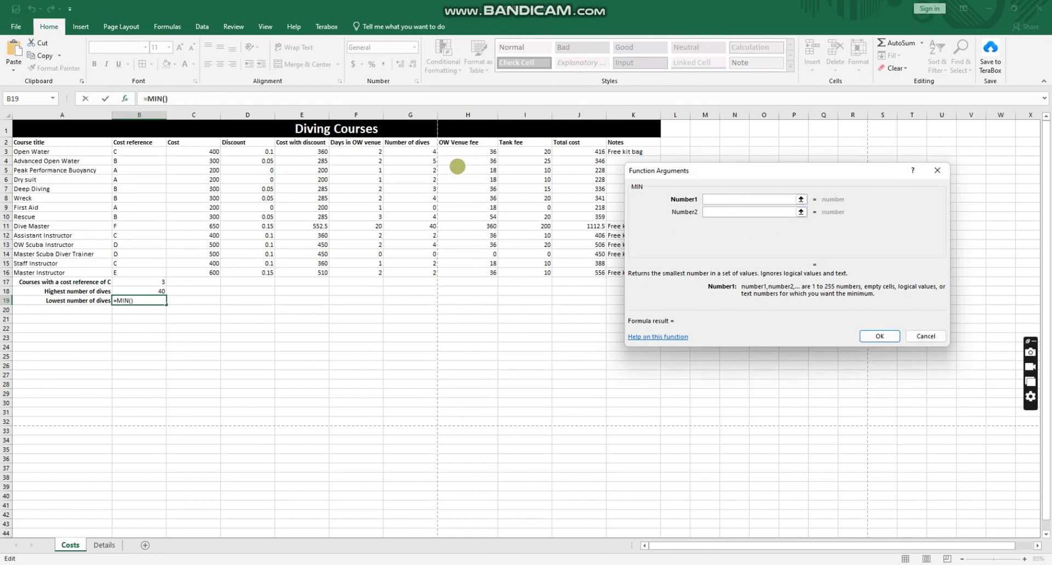
{"action": "left_click_drag", "start_coordinate": [411, 152], "coordinate": [411, 273]}
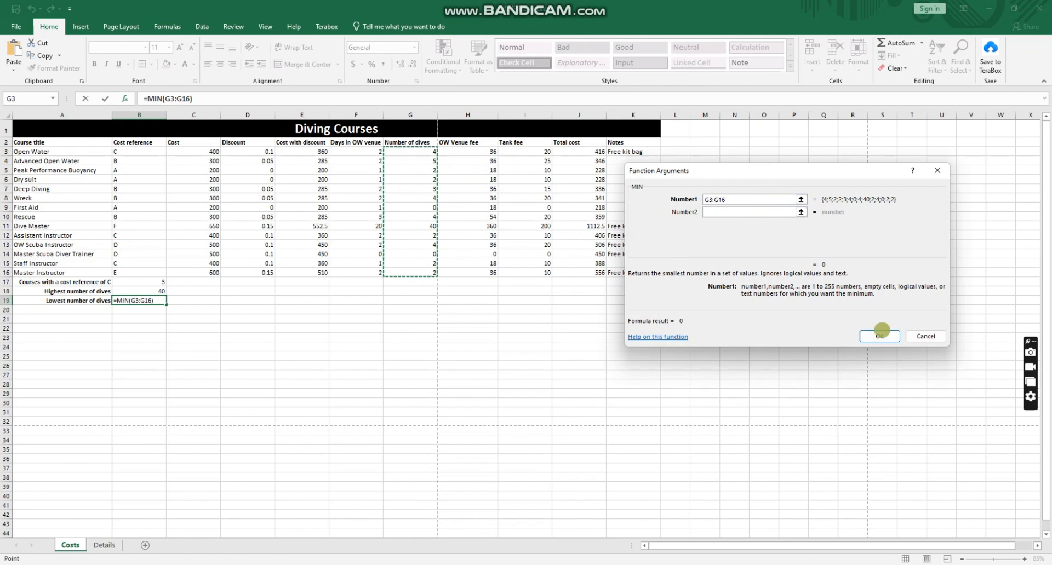
{"action": "left_click", "coordinate": [878, 336]}
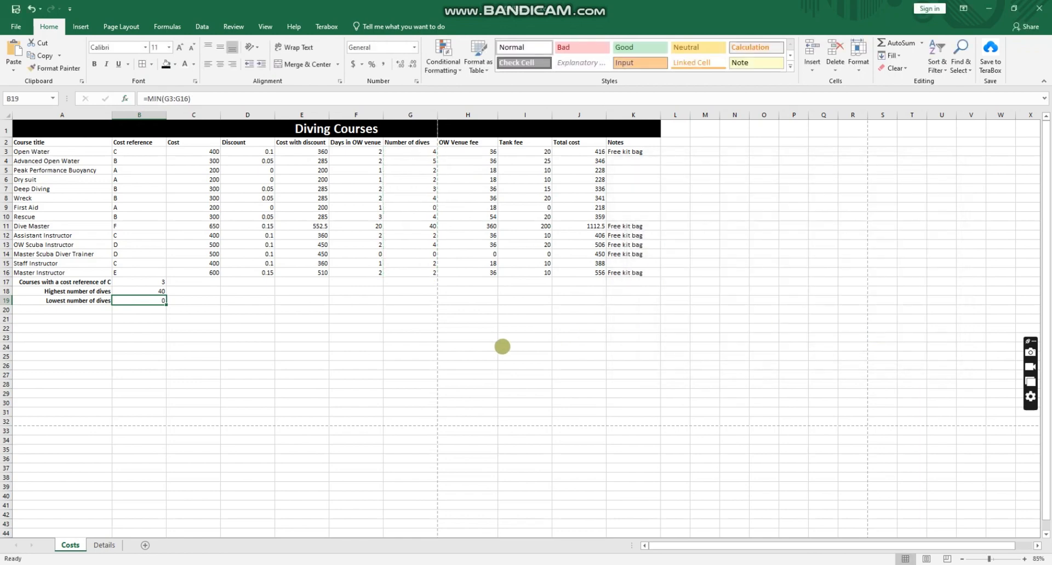
- Review the summary cells B17 to B19, switch to the exam PDF in the browser and draw a tick on task (v)
{"action": "left_click", "coordinate": [500, 348]}
{"action": "left_click", "coordinate": [151, 301]}
{"action": "left_click", "coordinate": [151, 290]}
{"action": "left_click", "coordinate": [149, 282]}
{"action": "left_click", "coordinate": [149, 292]}
{"action": "left_click", "coordinate": [150, 301]}
{"action": "key", "text": "alt+Tab"}
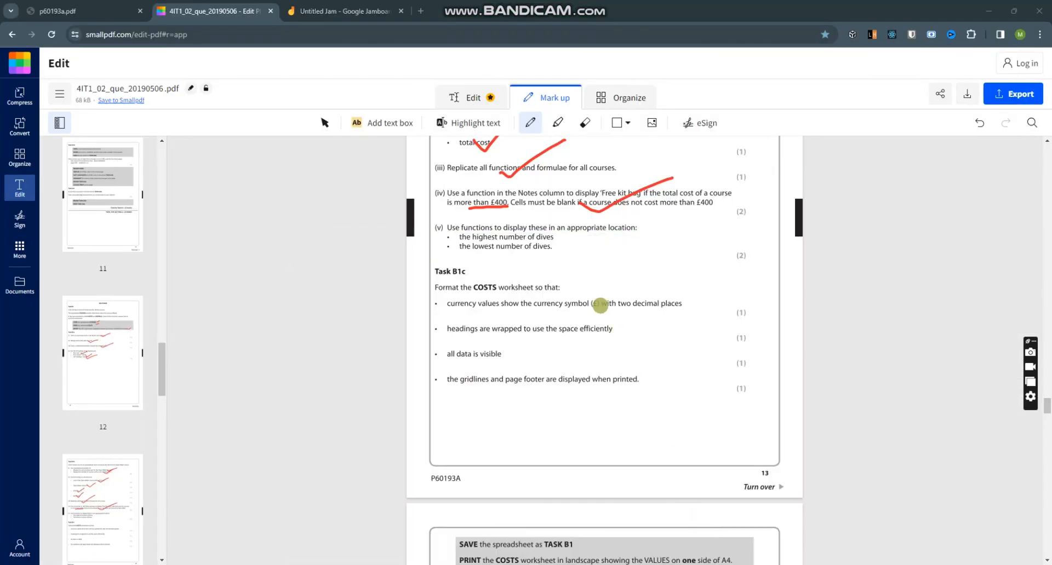
{"action": "left_click_drag", "start_coordinate": [529, 244], "coordinate": [594, 218]}
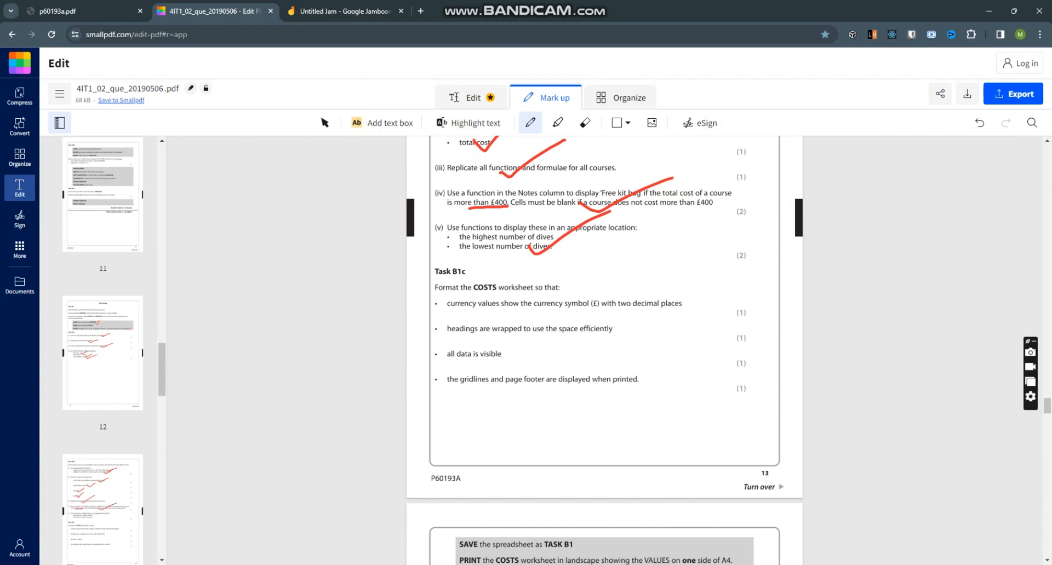
- In Excel, format the Cost, Cost with discount, OW Venue fee, Tank fee and Total cost values as £ English (United Kingdom) currency with two decimals
{"action": "scroll", "coordinate": [603, 274], "scroll_direction": "down", "scroll_amount": 2}
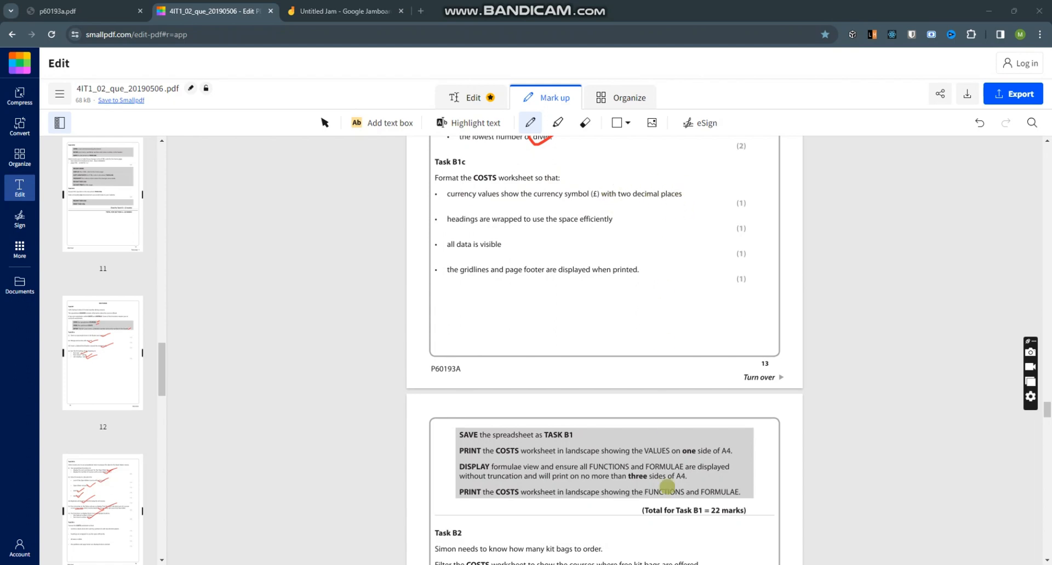
{"action": "key", "text": "alt+Tab"}
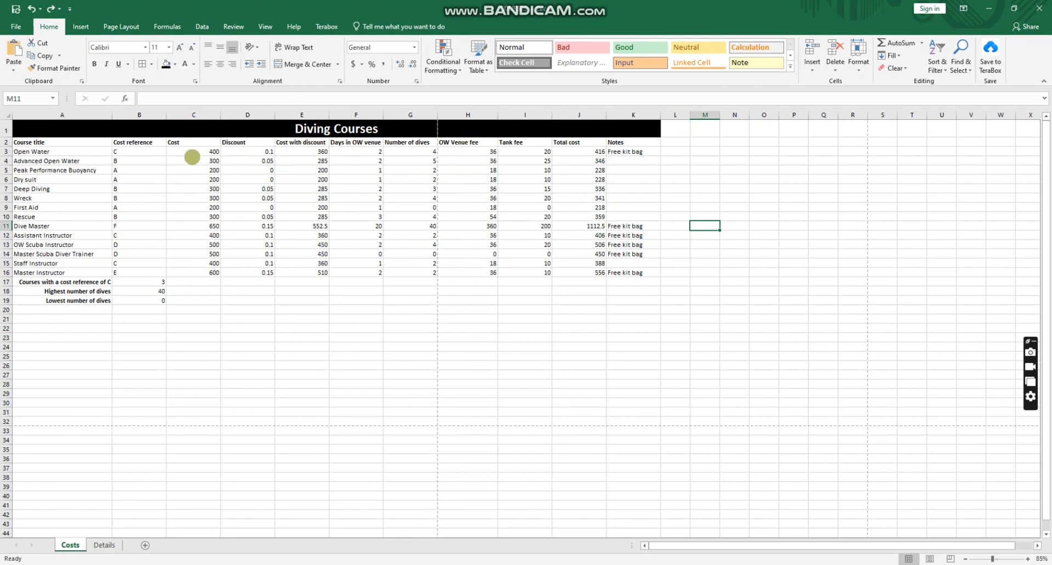
{"action": "left_click_drag", "start_coordinate": [202, 151], "coordinate": [192, 272]}
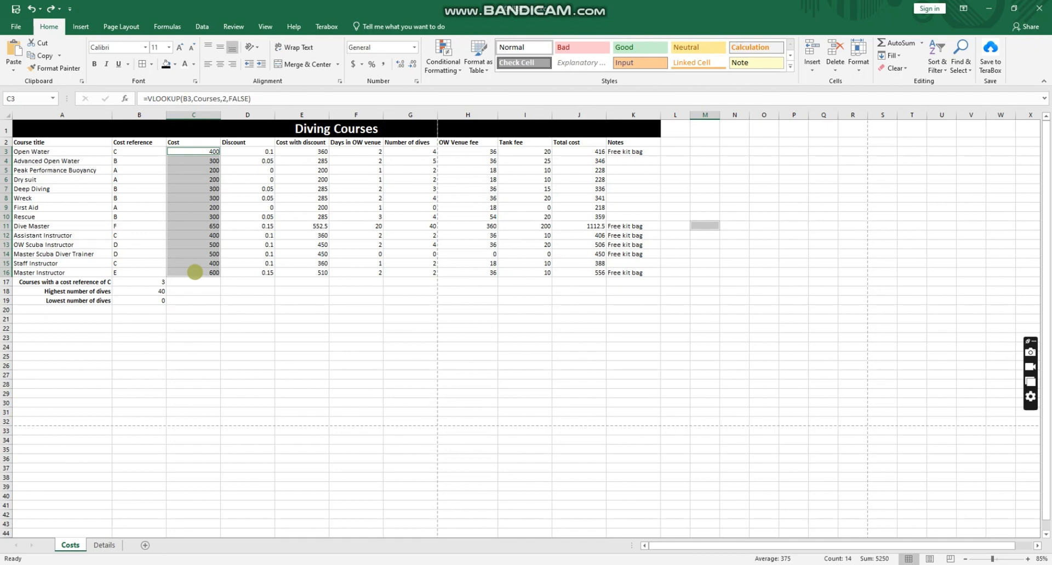
{"action": "left_click_drag", "start_coordinate": [309, 152], "coordinate": [311, 271], "text": "ctrl"}
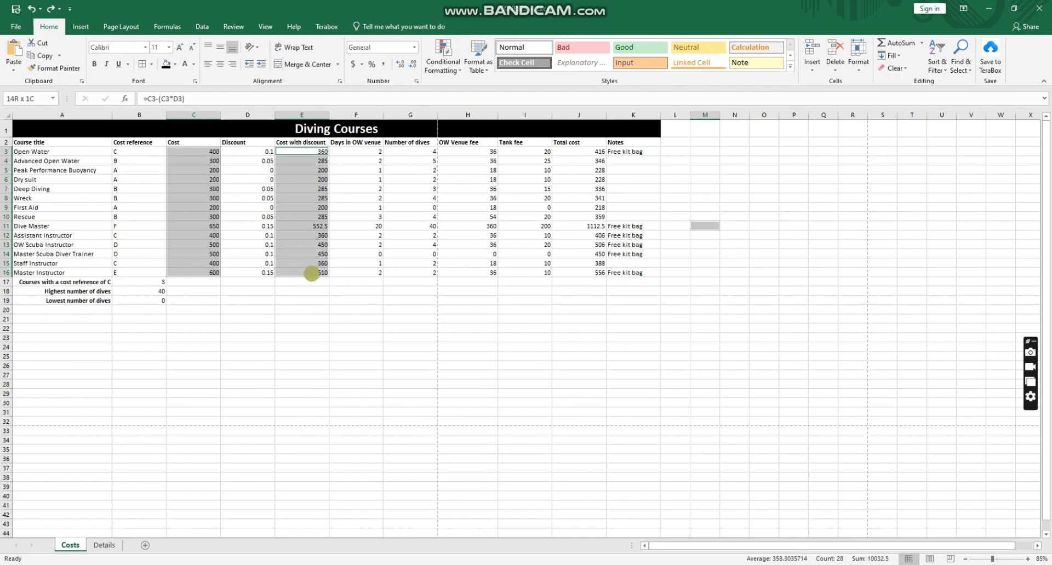
{"action": "left_click_drag", "start_coordinate": [476, 154], "coordinate": [476, 272], "text": "ctrl"}
{"action": "left_click_drag", "start_coordinate": [538, 153], "coordinate": [525, 273], "text": "ctrl"}
{"action": "left_click_drag", "start_coordinate": [589, 152], "coordinate": [591, 272], "text": "ctrl"}
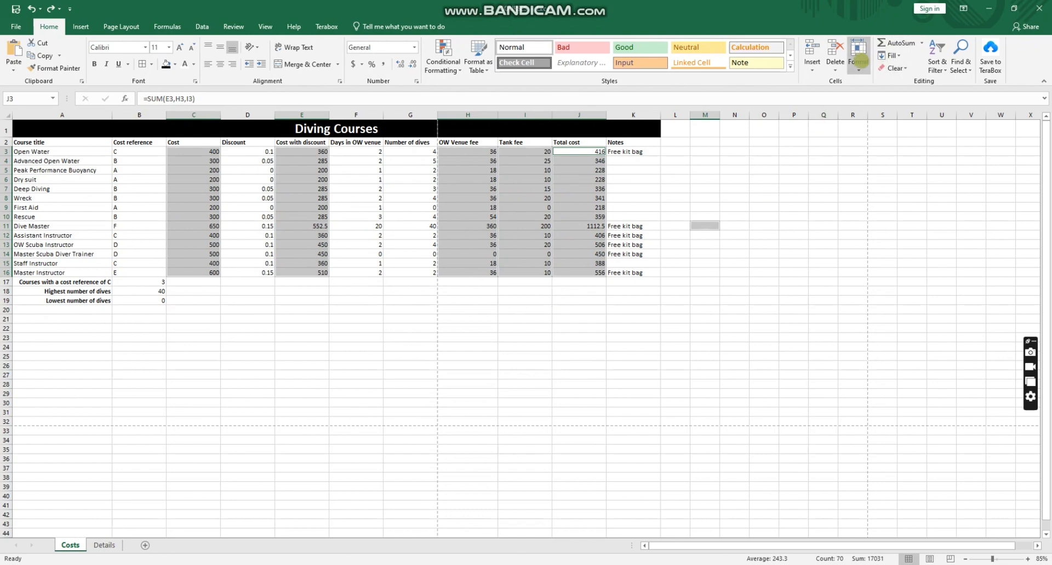
{"action": "left_click", "coordinate": [858, 60]}
{"action": "left_click", "coordinate": [876, 271]}
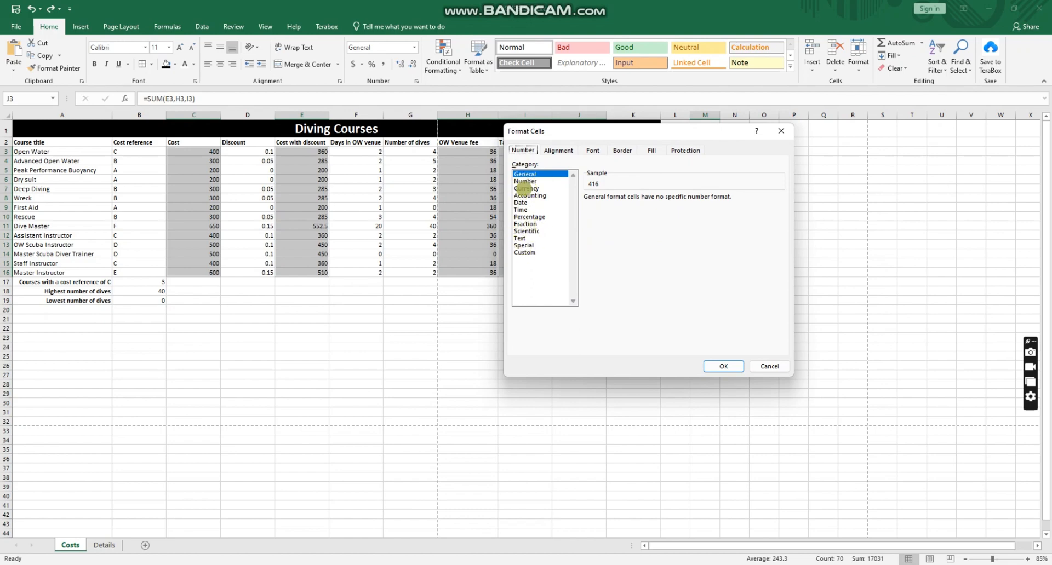
{"action": "left_click", "coordinate": [523, 188]}
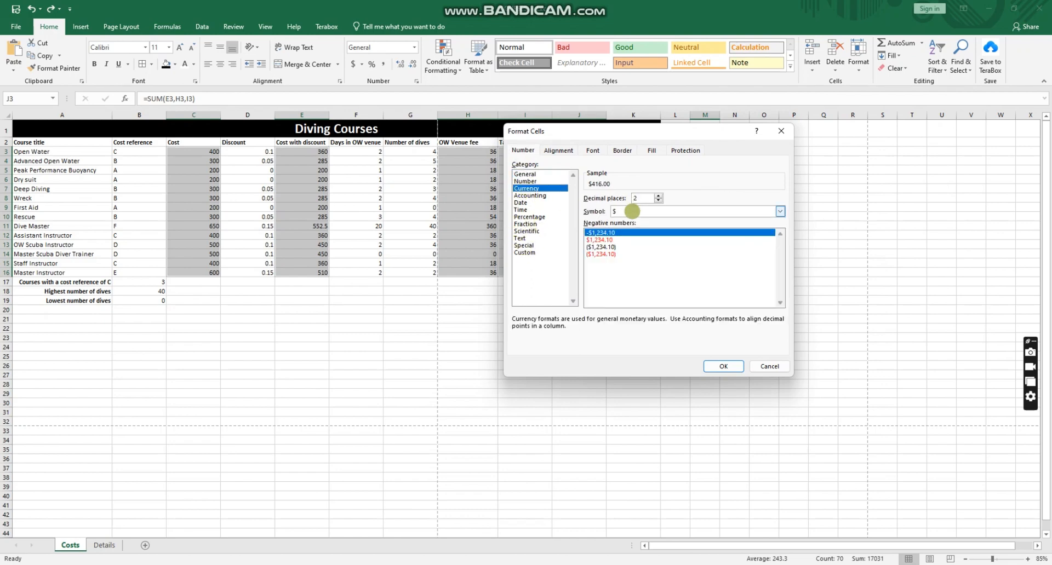
{"action": "left_click", "coordinate": [779, 211]}
{"action": "scroll", "coordinate": [783, 233], "scroll_direction": "down", "scroll_amount": 10}
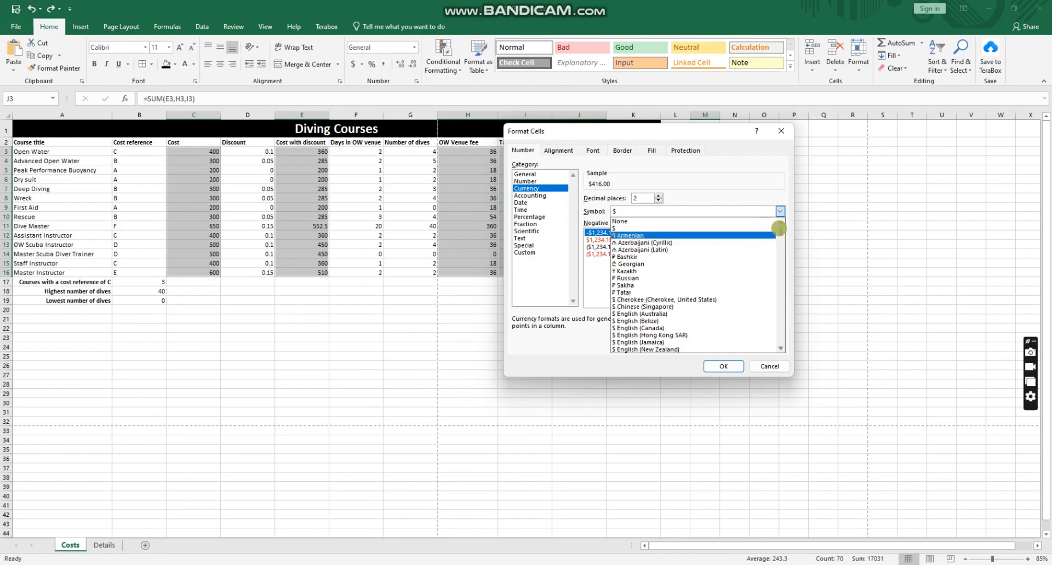
{"action": "scroll", "coordinate": [705, 271], "scroll_direction": "down", "scroll_amount": 1}
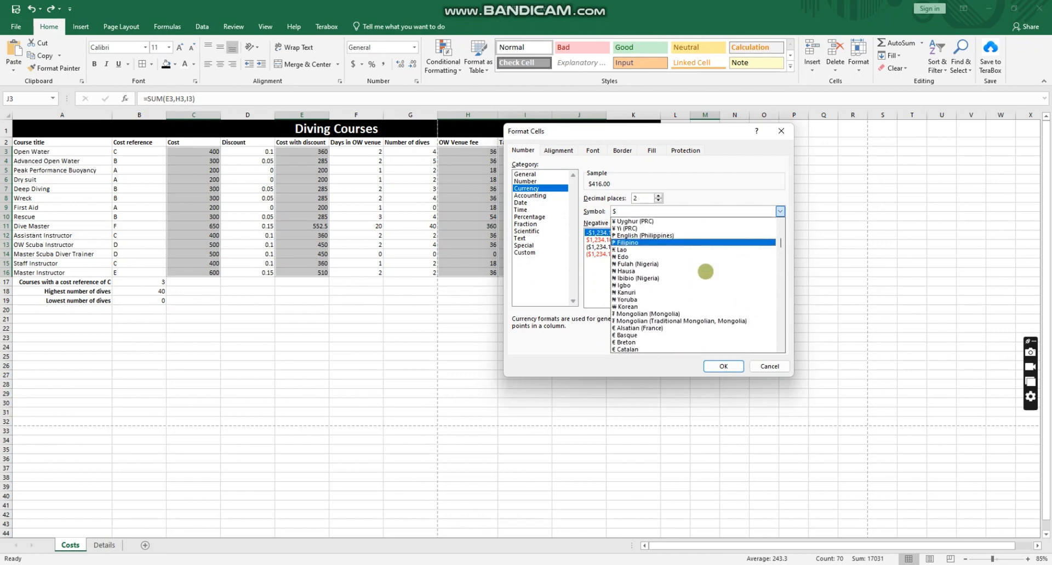
{"action": "scroll", "coordinate": [705, 272], "scroll_direction": "up", "scroll_amount": 5}
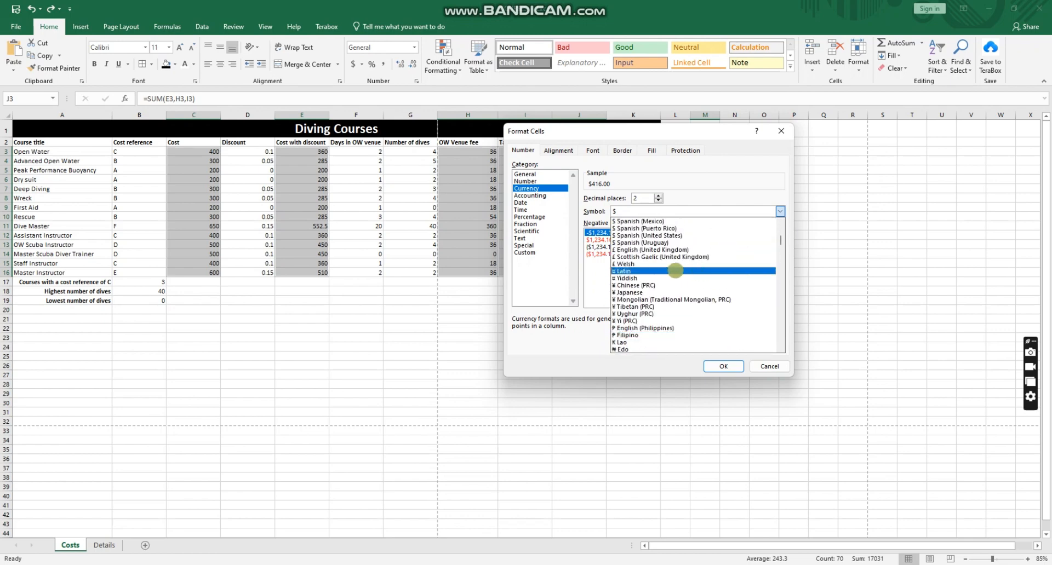
{"action": "scroll", "coordinate": [676, 269], "scroll_direction": "up", "scroll_amount": 1}
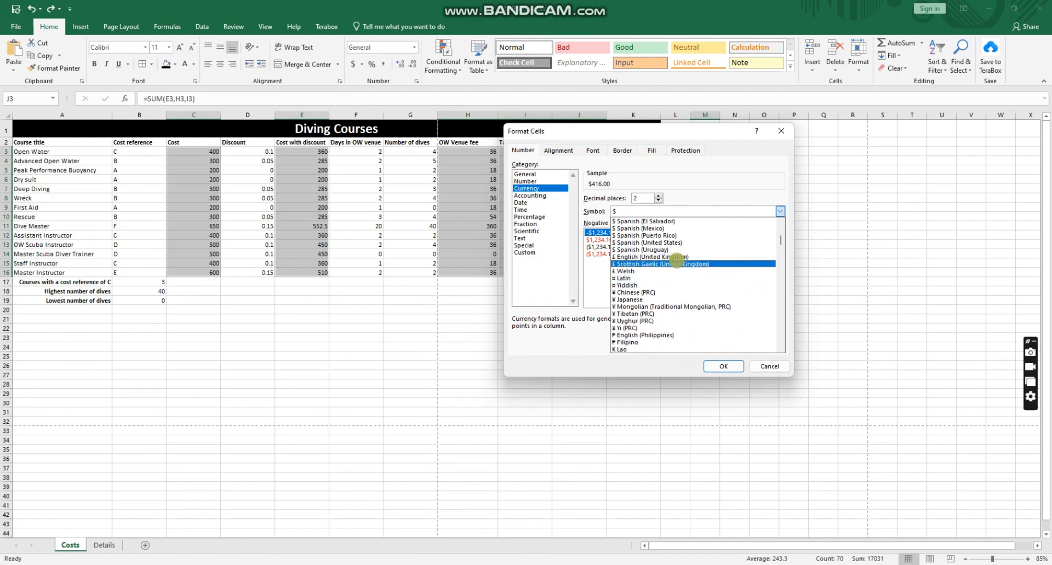
{"action": "left_click", "coordinate": [676, 257]}
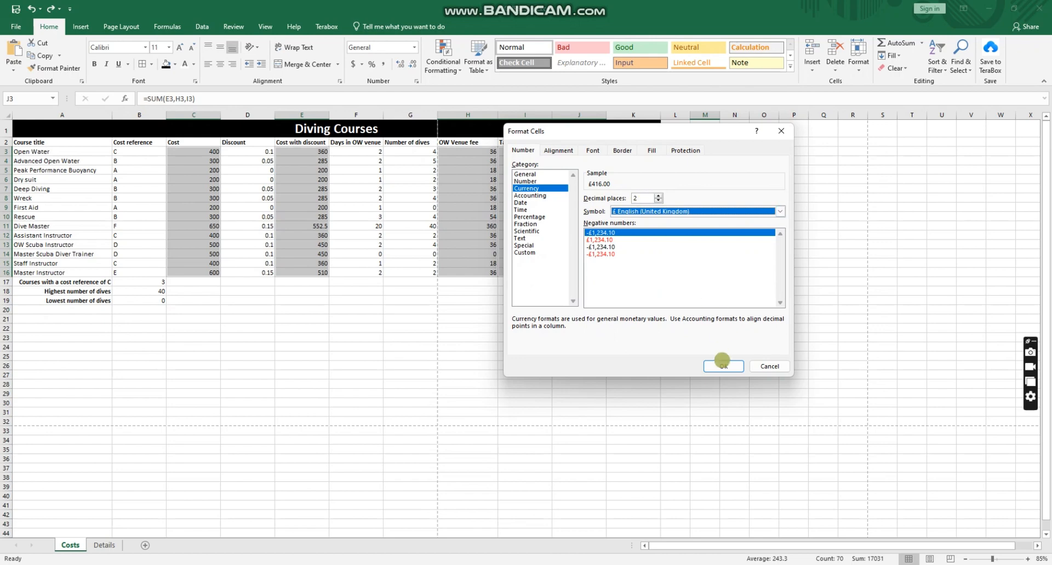
{"action": "left_click", "coordinate": [722, 366]}
{"action": "left_click", "coordinate": [420, 316]}
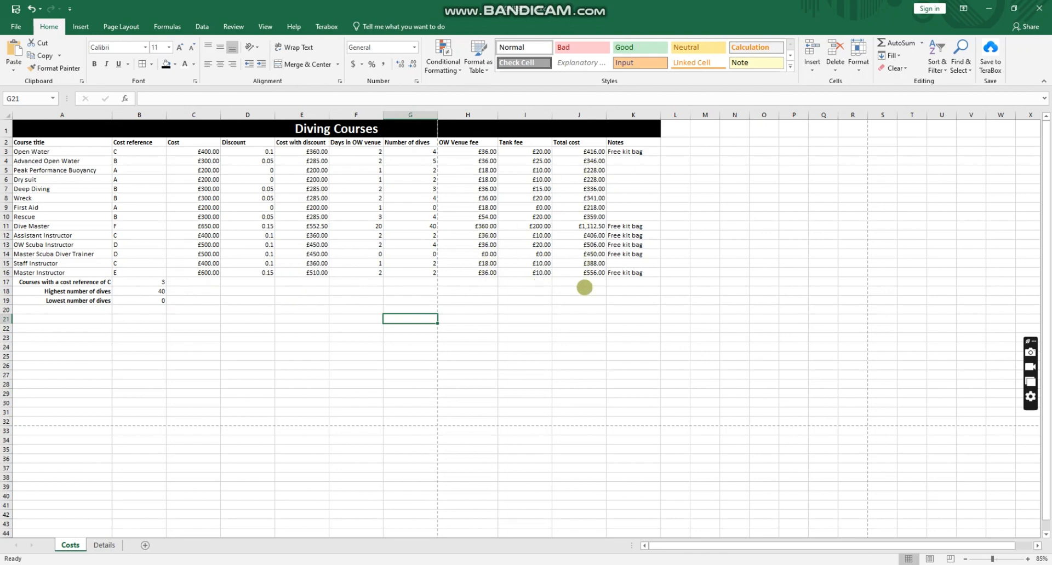
- Tick off the currency symbol requirement of Task B1c in the Smallpdf question paper, and return to the Excel workbook
{"action": "key", "text": "alt+Tab"}
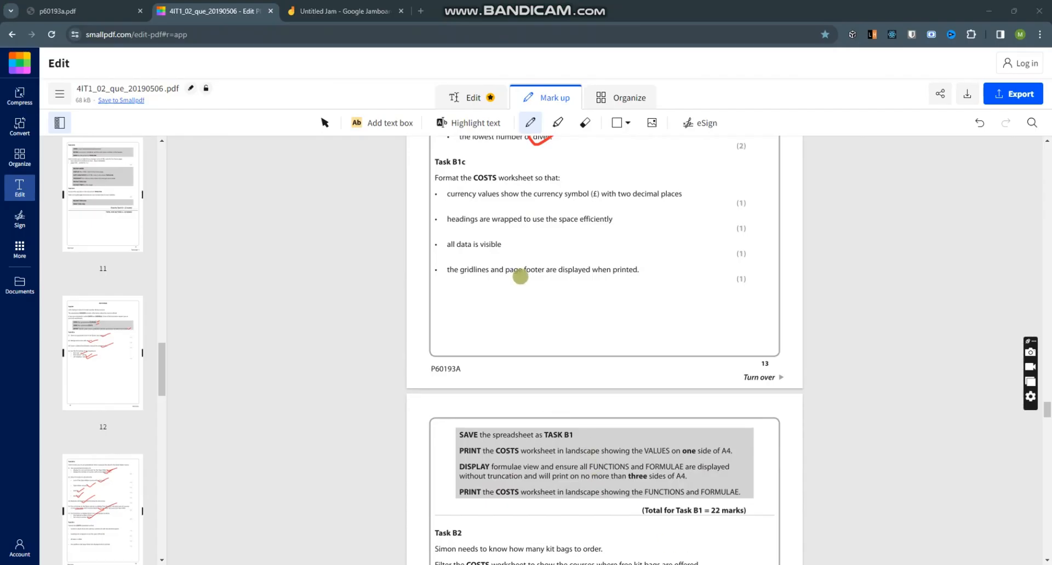
{"action": "left_click_drag", "start_coordinate": [534, 200], "coordinate": [609, 178]}
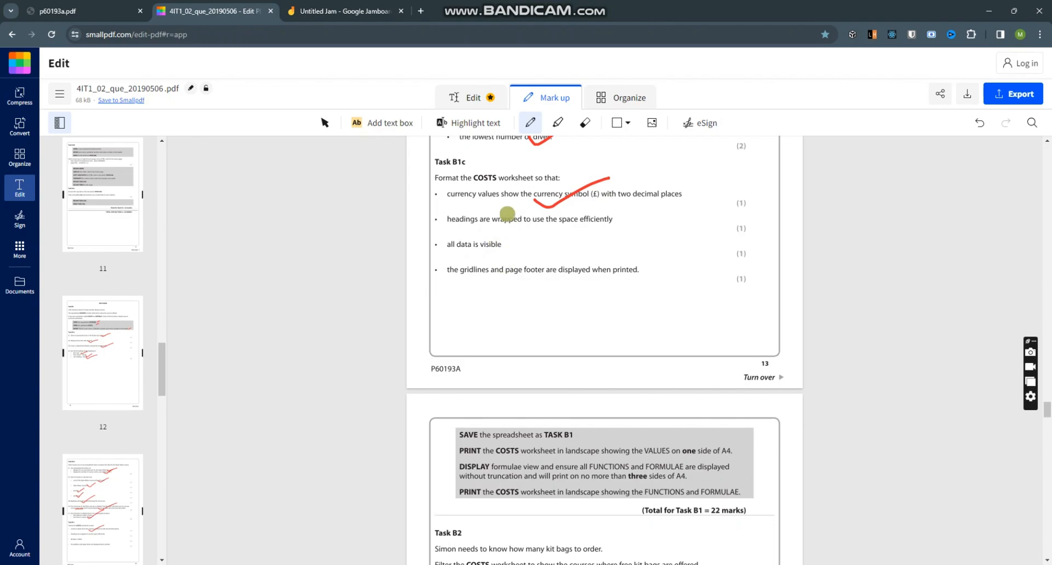
{"action": "key", "text": "alt+Tab"}
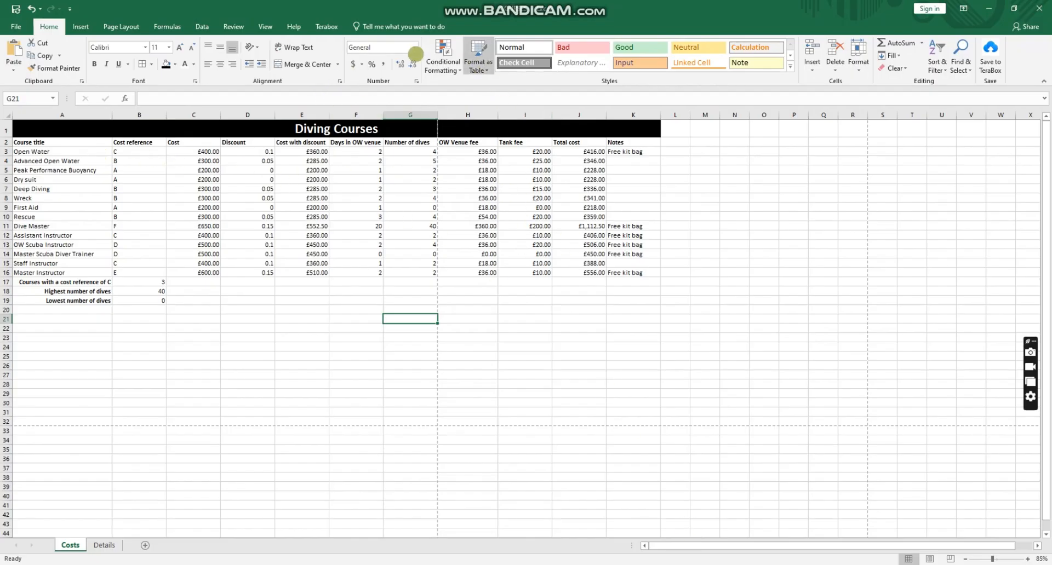
- Apply text wrapping to the column headings in A2:K2 of the Costs worksheet
{"action": "left_click", "coordinate": [82, 25]}
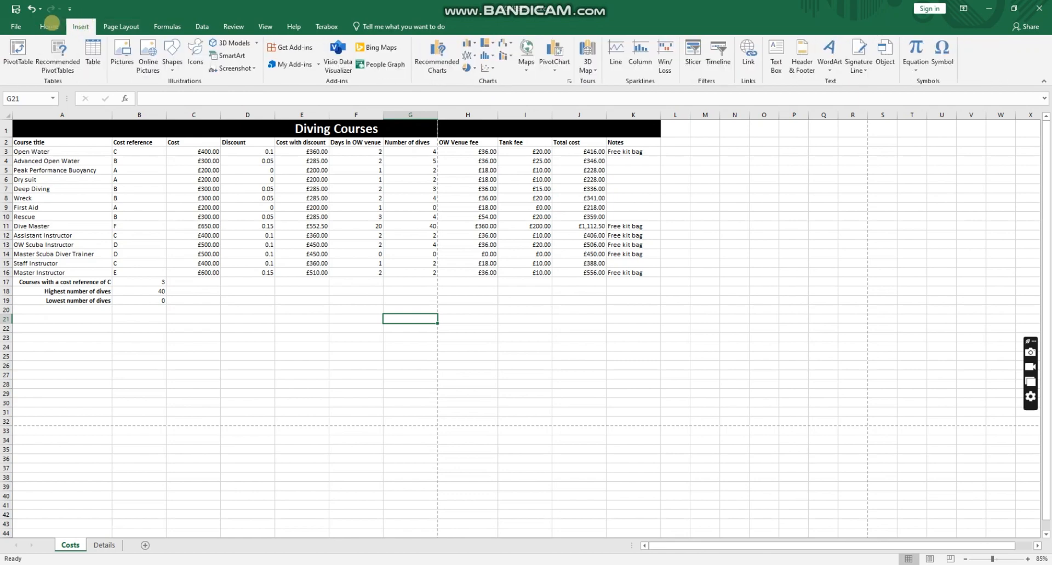
{"action": "left_click", "coordinate": [49, 26]}
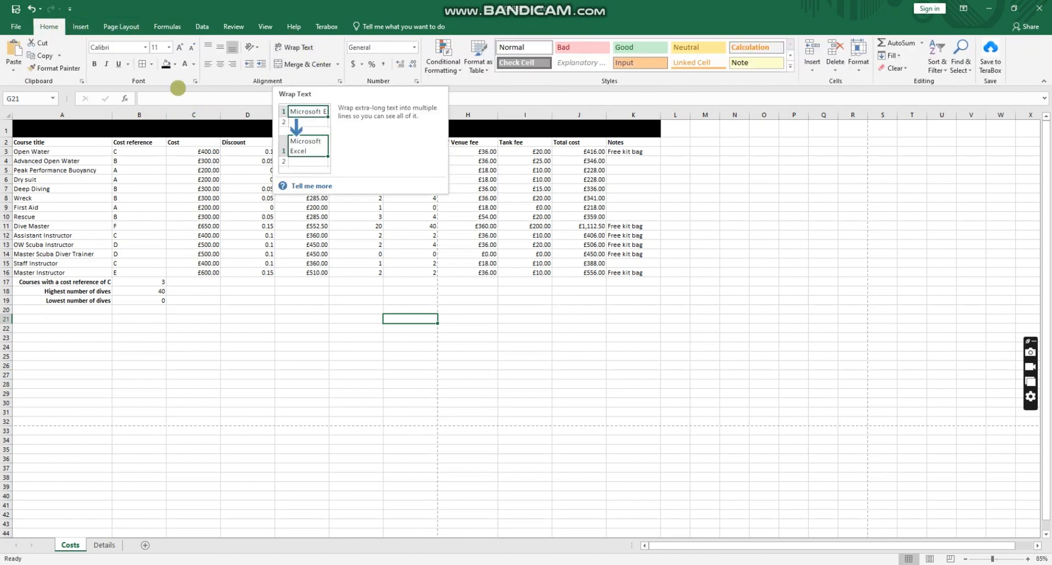
{"action": "left_click_drag", "start_coordinate": [57, 142], "coordinate": [647, 143]}
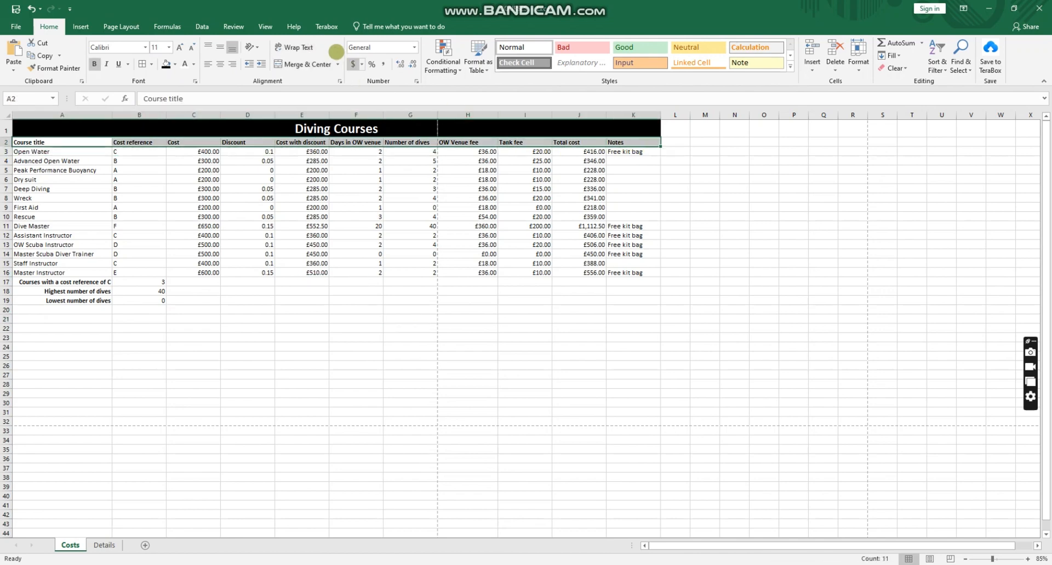
{"action": "left_click", "coordinate": [310, 45]}
{"action": "left_click", "coordinate": [346, 224]}
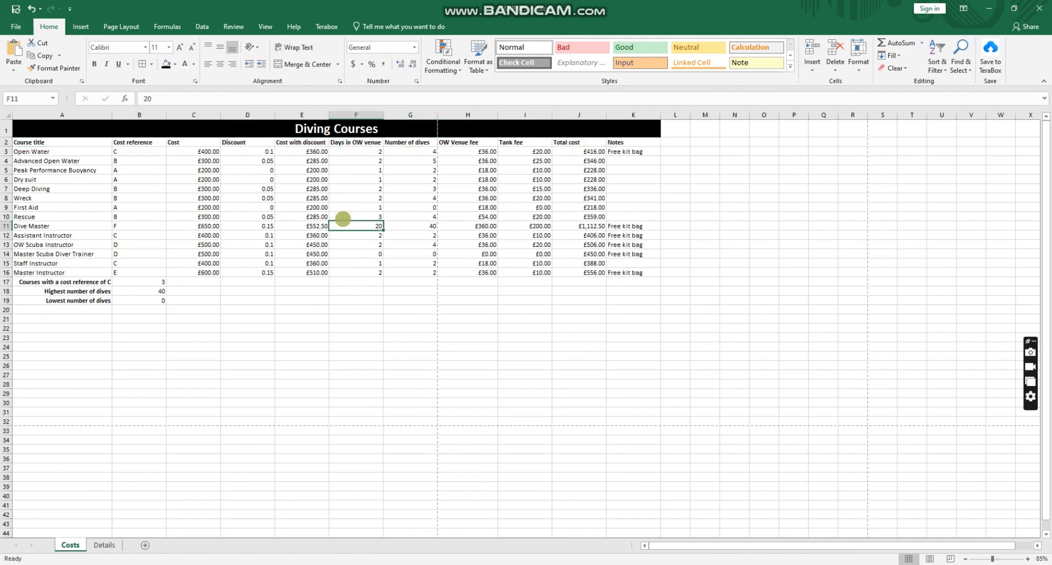
- Narrow column F so the Days in OW venue heading wraps, and auto-fit the height of row 2
{"action": "double_click", "coordinate": [355, 143]}
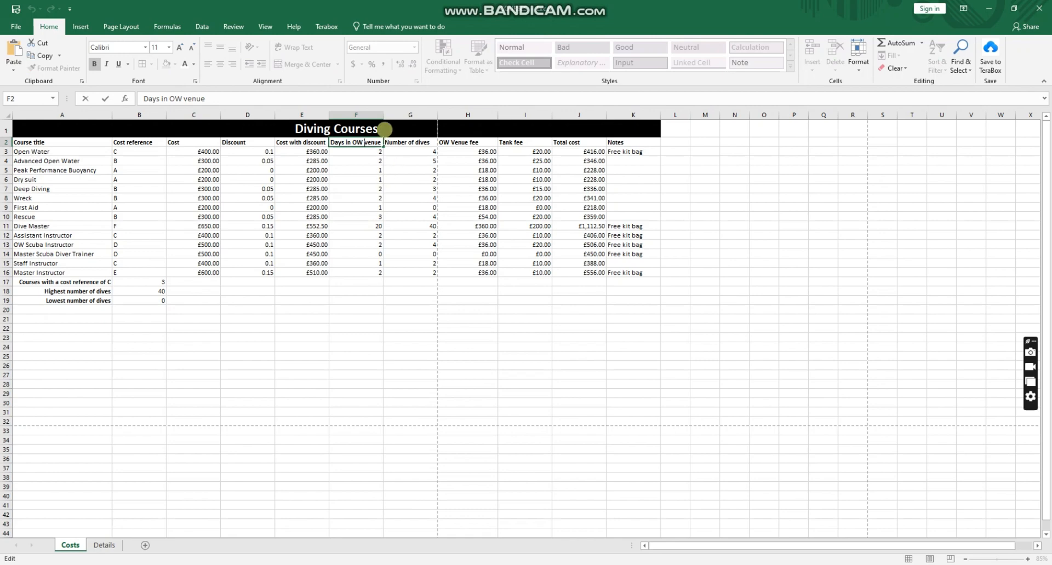
{"action": "left_click", "coordinate": [381, 116]}
{"action": "left_click_drag", "start_coordinate": [382, 116], "coordinate": [371, 116]}
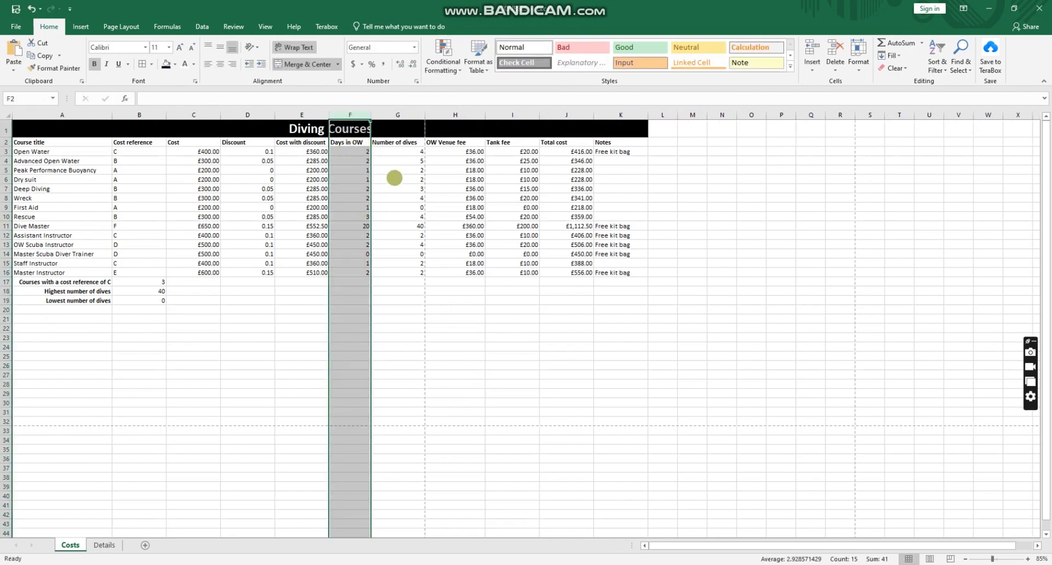
{"action": "left_click", "coordinate": [351, 142]}
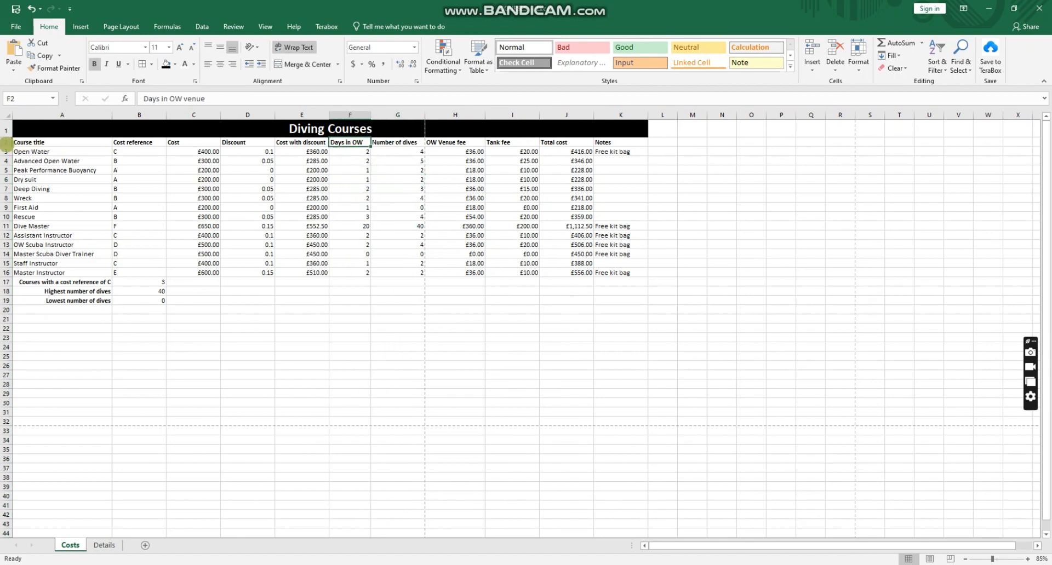
{"action": "left_click", "coordinate": [6, 143]}
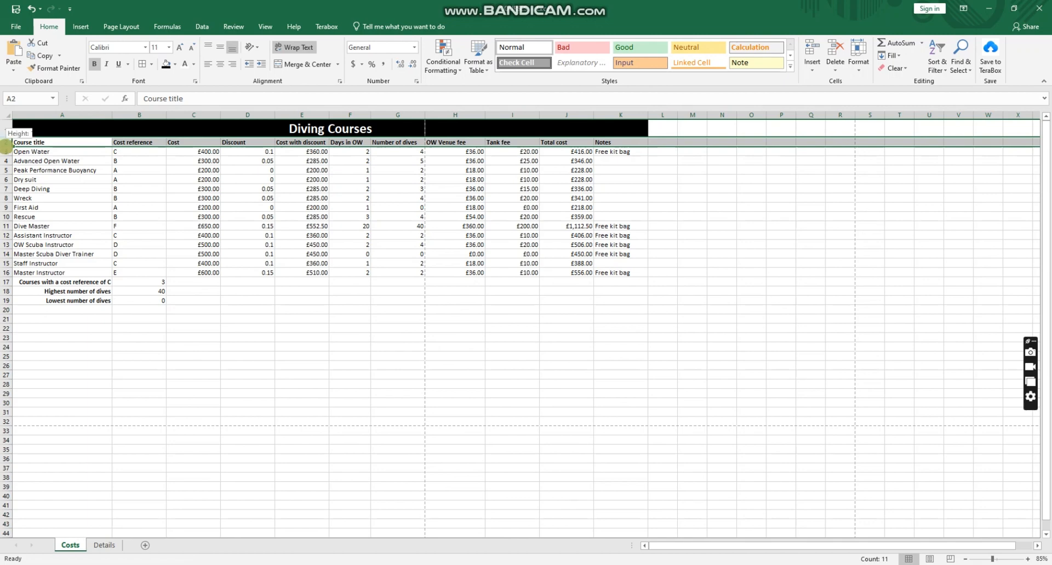
{"action": "double_click", "coordinate": [5, 146]}
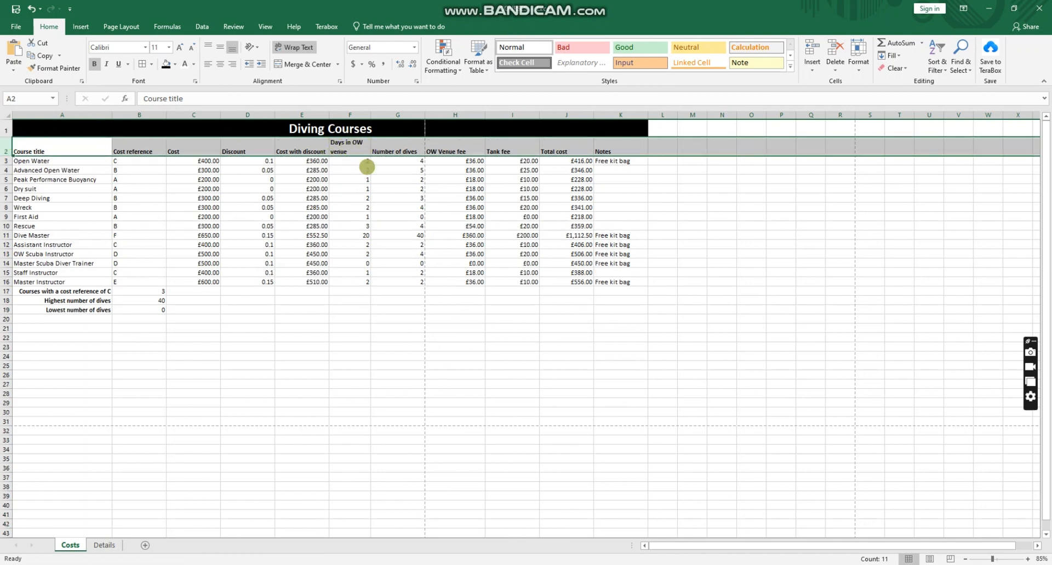
{"action": "left_click", "coordinate": [747, 254]}
- Widen column F so the Days in OW venue heading fits on a single line
{"action": "left_click", "coordinate": [373, 151]}
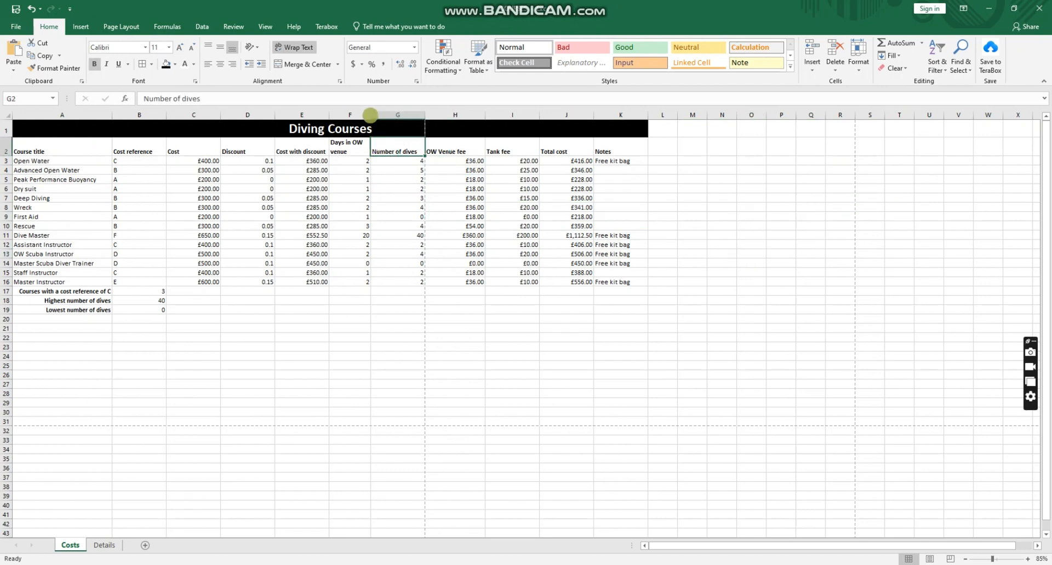
{"action": "left_click_drag", "start_coordinate": [371, 115], "coordinate": [389, 115]}
{"action": "left_click", "coordinate": [370, 171]}
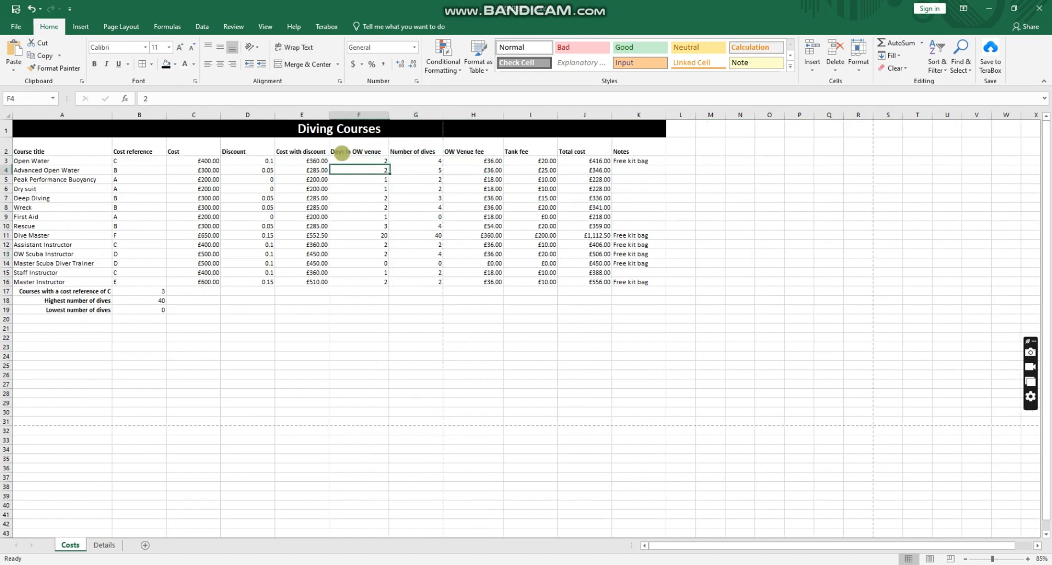
{"action": "left_click", "coordinate": [341, 152]}
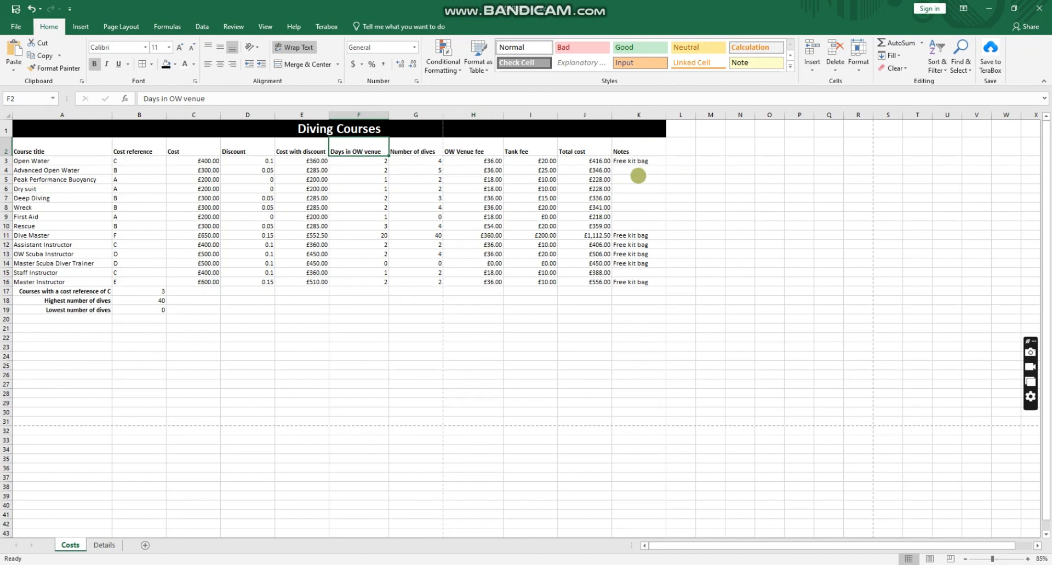
- Go through the columns from Notes back to Course title to check that all headings and data are fully visible
{"action": "left_click", "coordinate": [625, 134]}
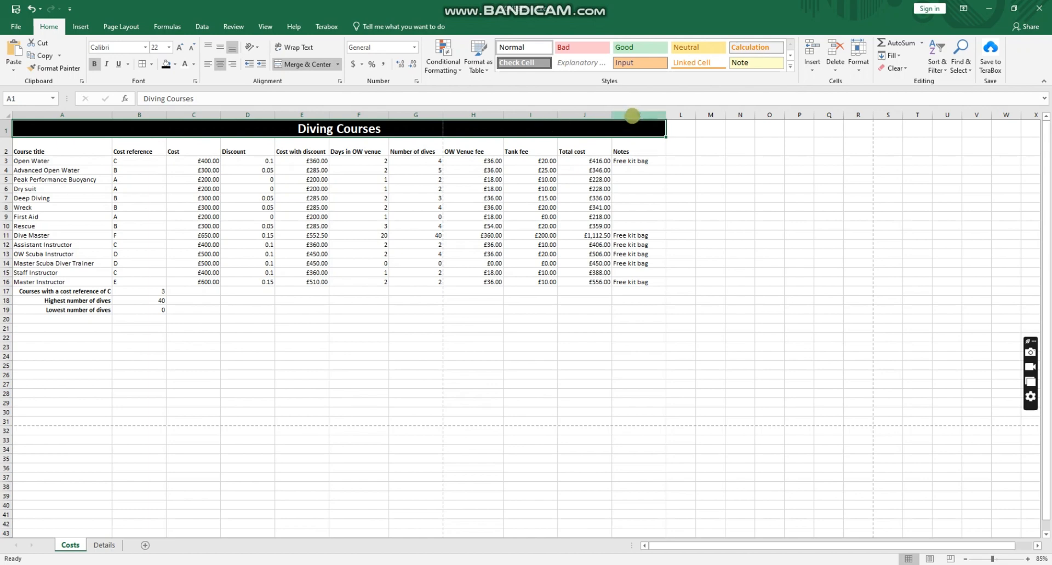
{"action": "left_click", "coordinate": [633, 114]}
{"action": "left_click", "coordinate": [597, 115]}
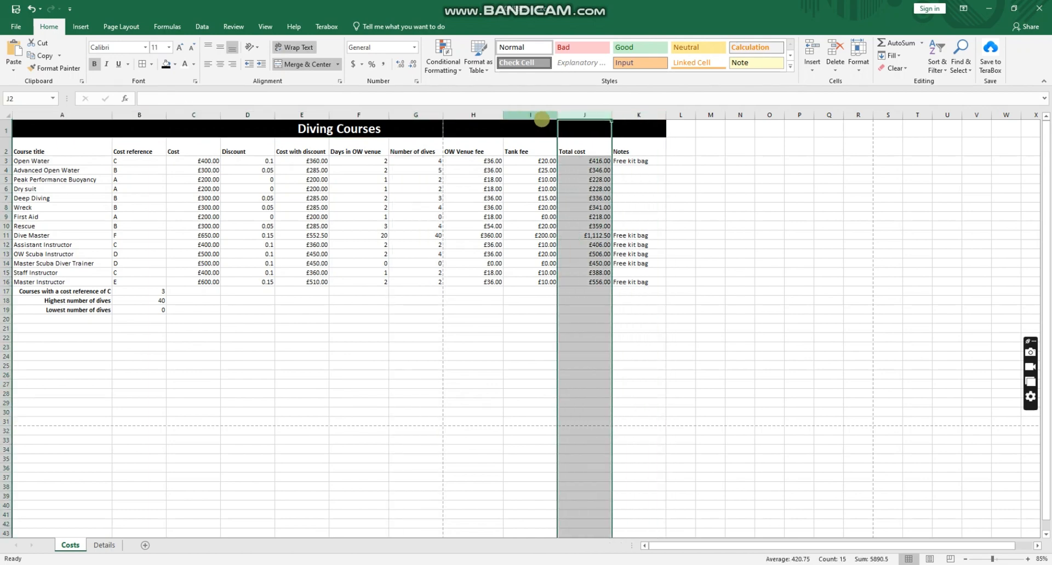
{"action": "left_click", "coordinate": [527, 115]}
{"action": "left_click", "coordinate": [472, 115]}
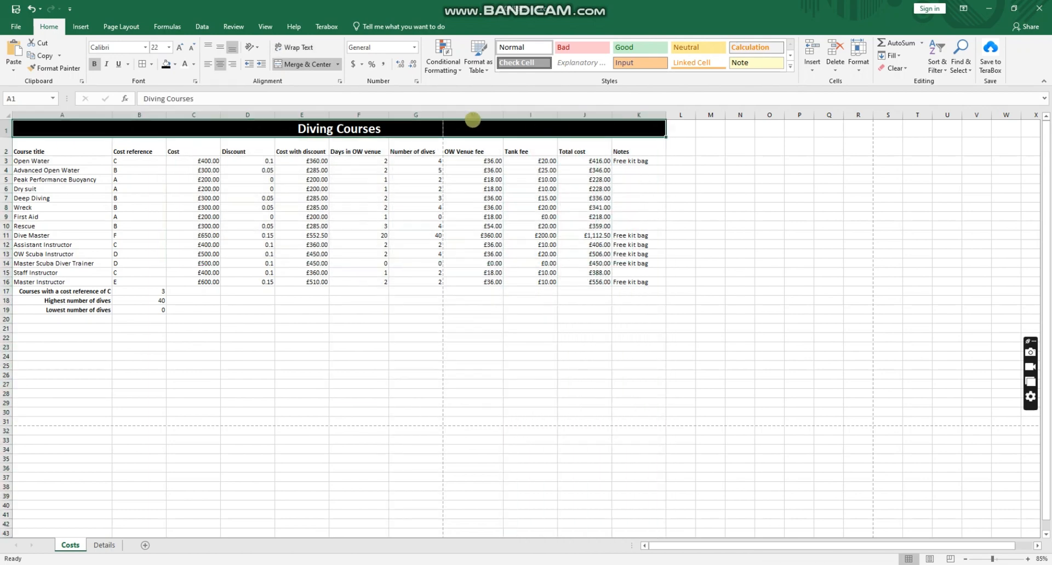
{"action": "left_click", "coordinate": [416, 115]}
{"action": "left_click", "coordinate": [365, 116]}
{"action": "left_click", "coordinate": [306, 115]}
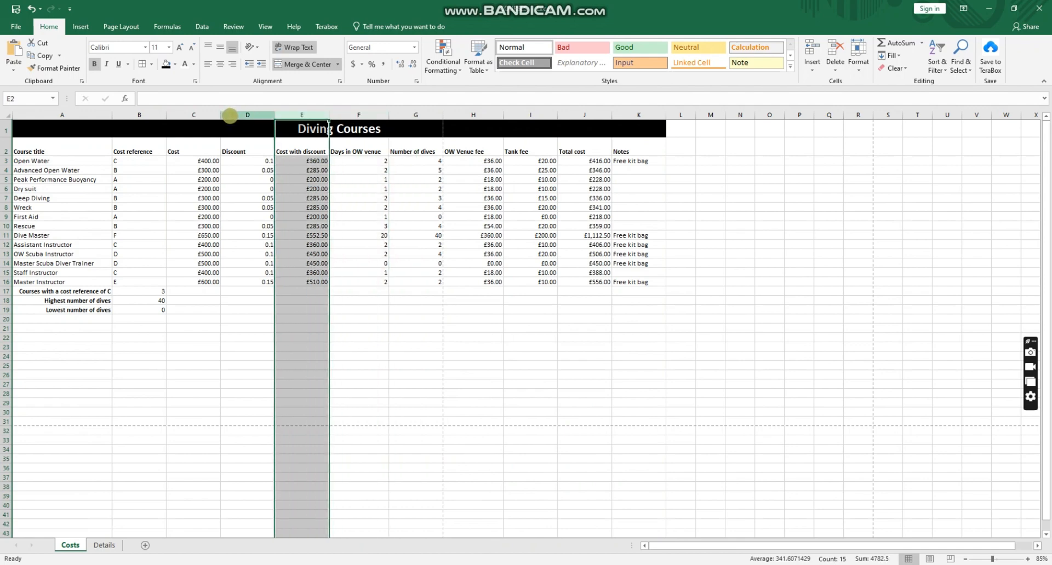
{"action": "left_click", "coordinate": [228, 115]}
{"action": "left_click", "coordinate": [183, 116]}
{"action": "left_click", "coordinate": [145, 116]}
{"action": "left_click", "coordinate": [91, 116]}
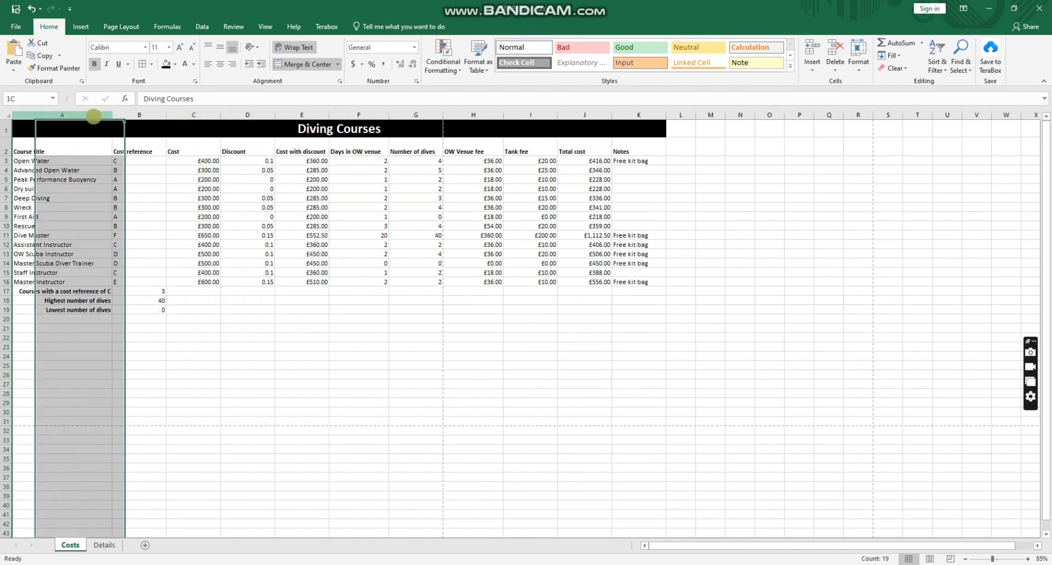
{"action": "left_click", "coordinate": [391, 336]}
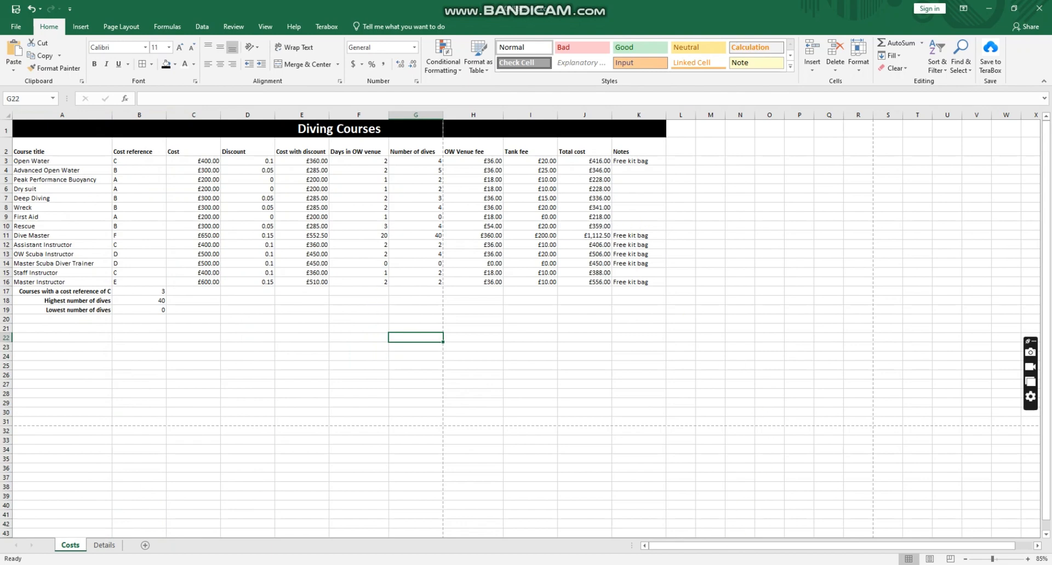
- Switch to the Smallpdf question paper and tick off the wrapped headings requirement of Task B1c
{"action": "key", "text": "alt+Tab"}
{"action": "left_click_drag", "start_coordinate": [536, 228], "coordinate": [573, 209]}
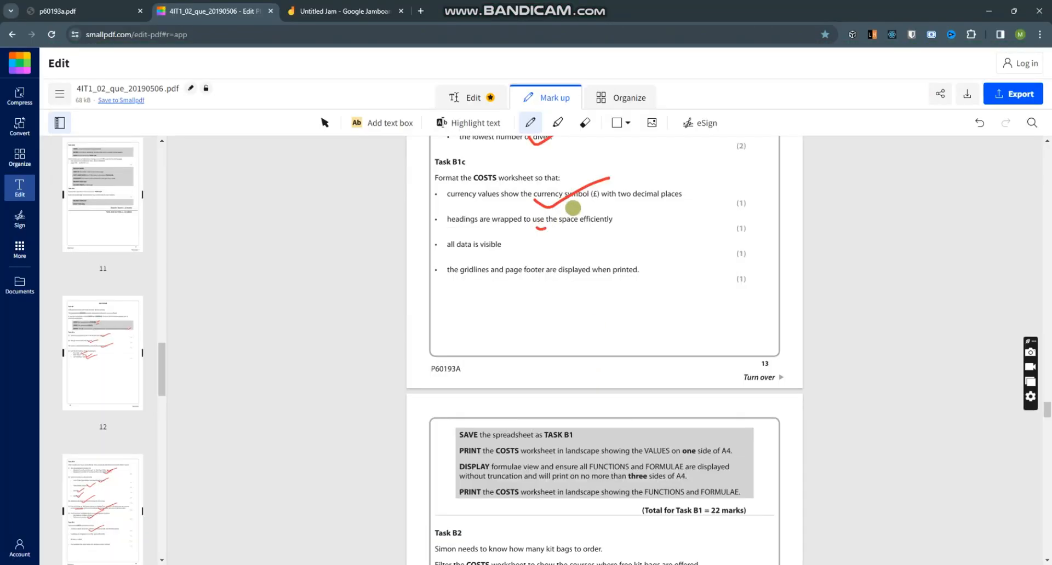
- Tick off the requirement that all data is visible under Task B1c
{"action": "left_click_drag", "start_coordinate": [481, 242], "coordinate": [524, 236]}
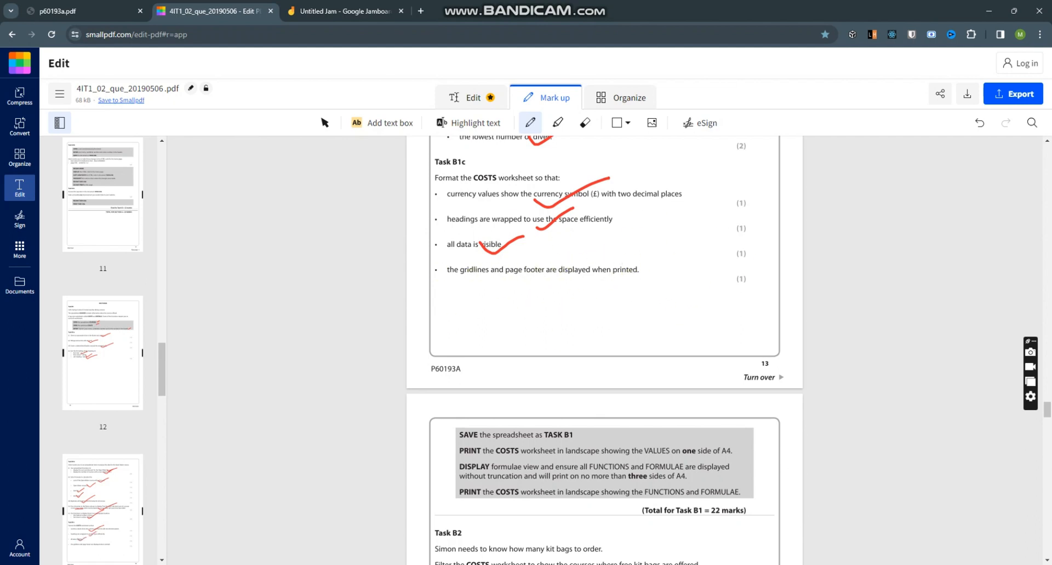
{"action": "scroll", "coordinate": [713, 557], "scroll_direction": "down", "scroll_amount": 1}
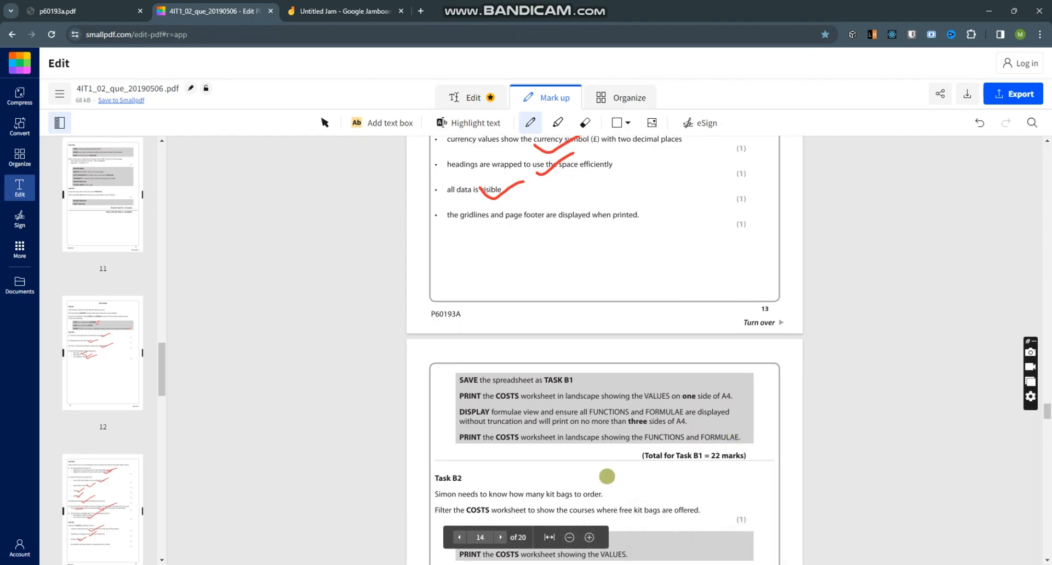
- Switch to Excel to preview the Costs worksheet's printout, and return to Smallpdf to underline the word gridlines in the last Task B1c requirement
{"action": "key", "text": "alt+Tab"}
{"action": "left_click", "coordinate": [11, 23]}
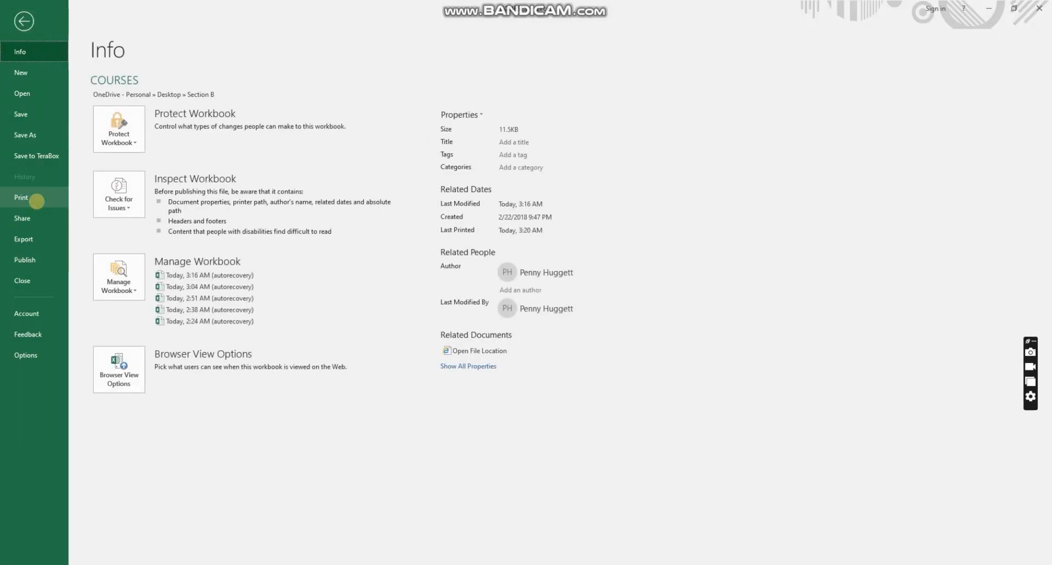
{"action": "left_click", "coordinate": [36, 202]}
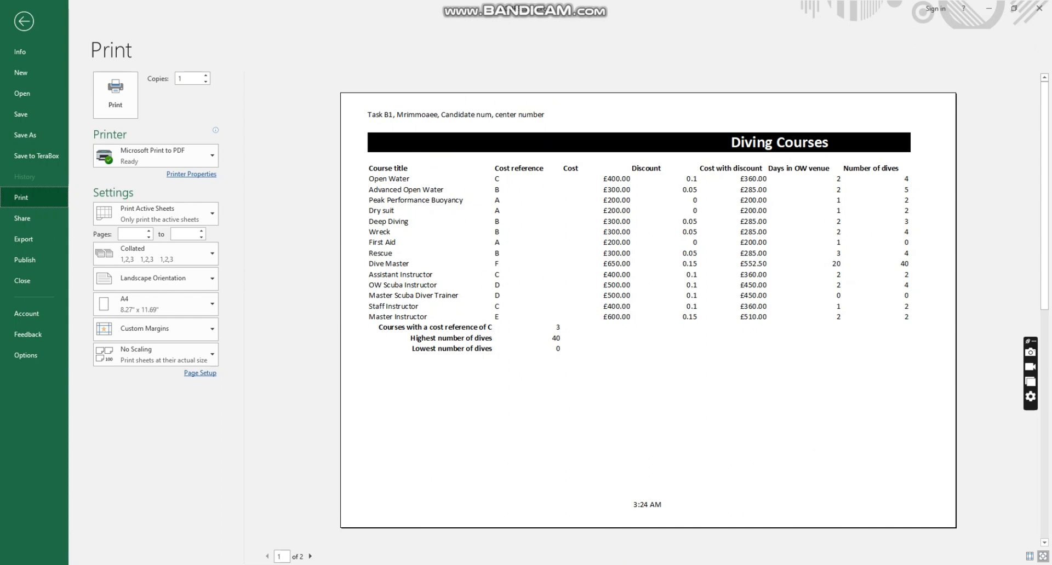
{"action": "key", "text": "alt+Tab"}
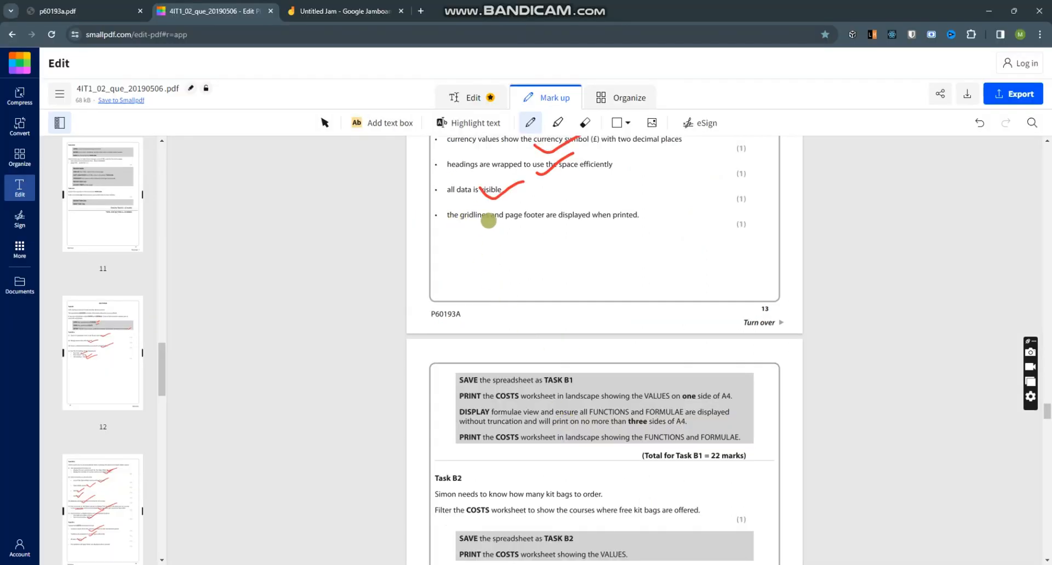
{"action": "left_click_drag", "start_coordinate": [488, 221], "coordinate": [454, 220]}
- Switch to Excel and turn on gridlines for the printed Costs worksheet in Page Setup
{"action": "key", "text": "alt+Tab"}
{"action": "left_click", "coordinate": [194, 373]}
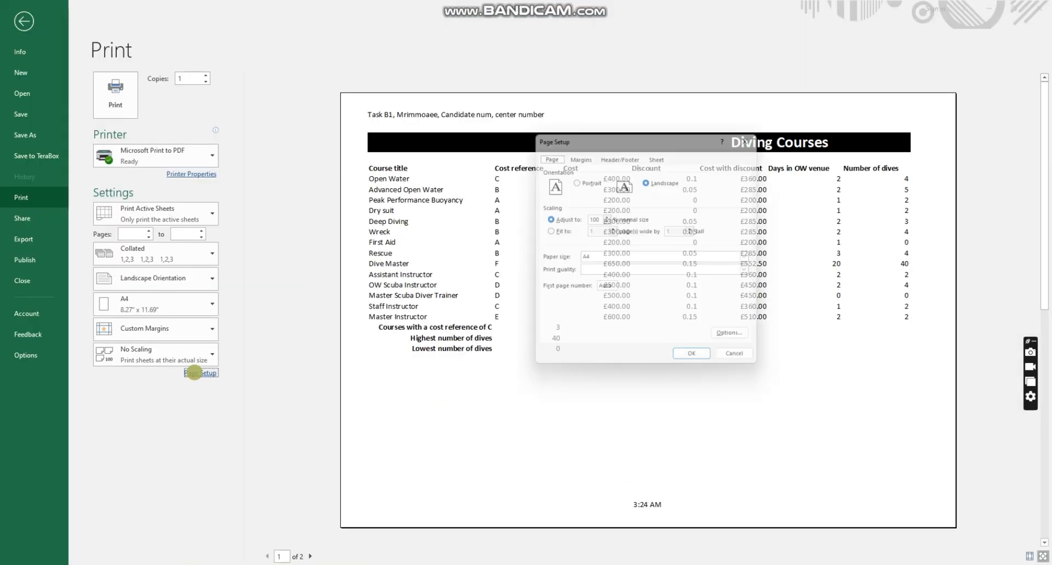
{"action": "left_click", "coordinate": [653, 154]}
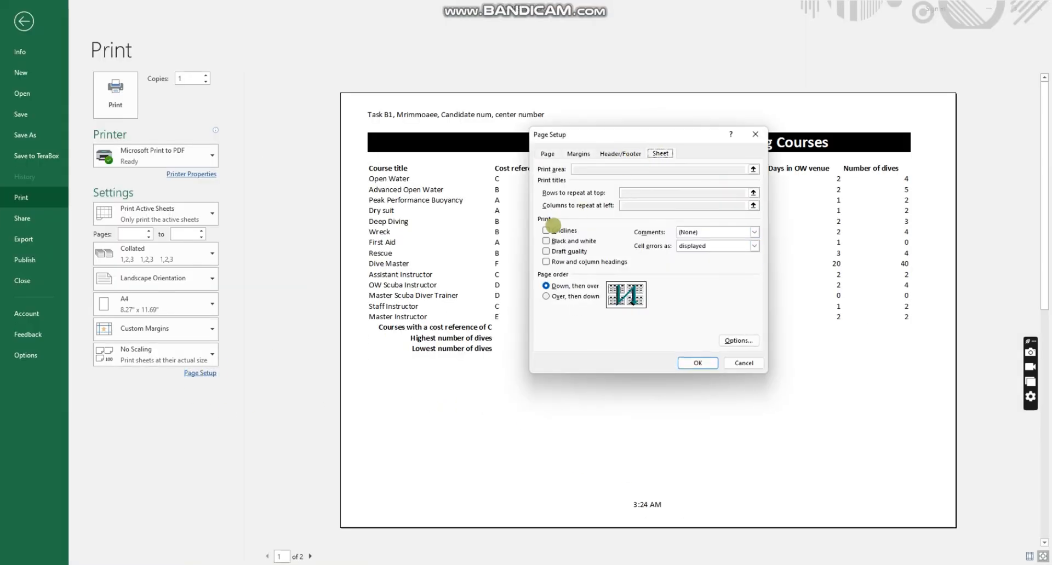
{"action": "left_click", "coordinate": [546, 230]}
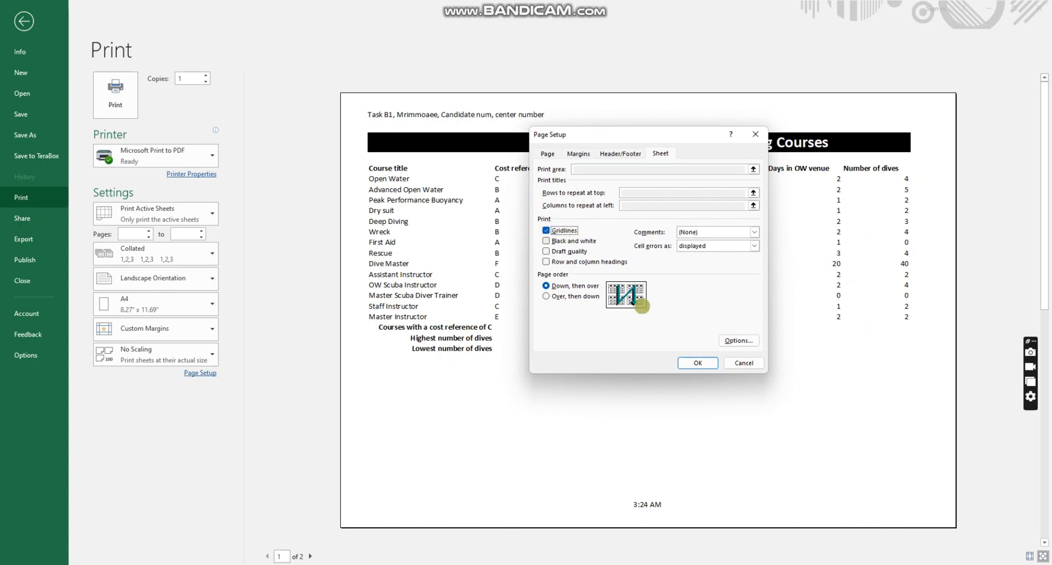
{"action": "left_click", "coordinate": [697, 363]}
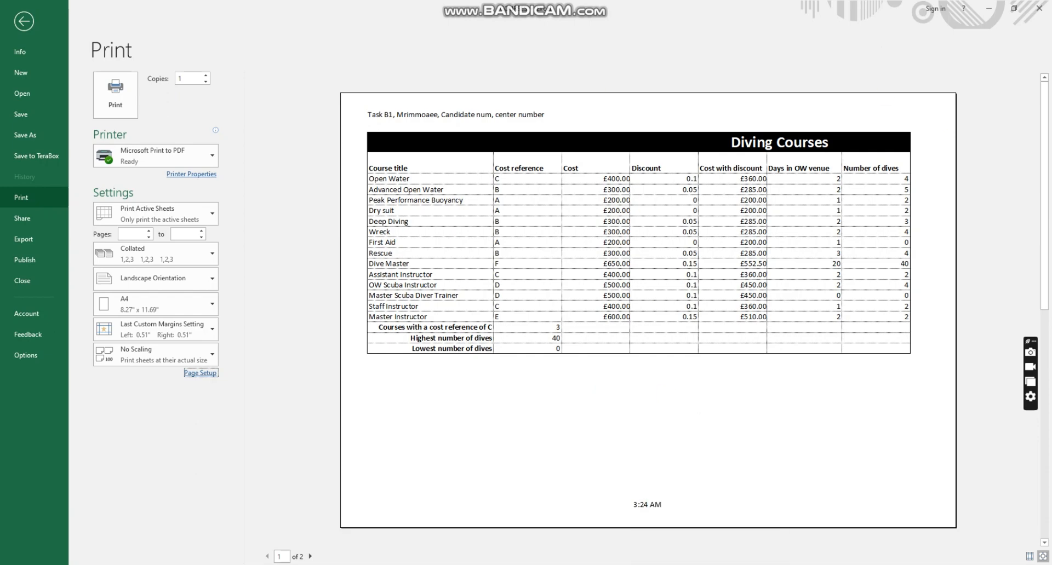
- Switch to Smallpdf and tick off the gridlines and page footer requirement of Task B1c
{"action": "key", "text": "alt+Tab"}
{"action": "left_click_drag", "start_coordinate": [534, 225], "coordinate": [611, 187]}
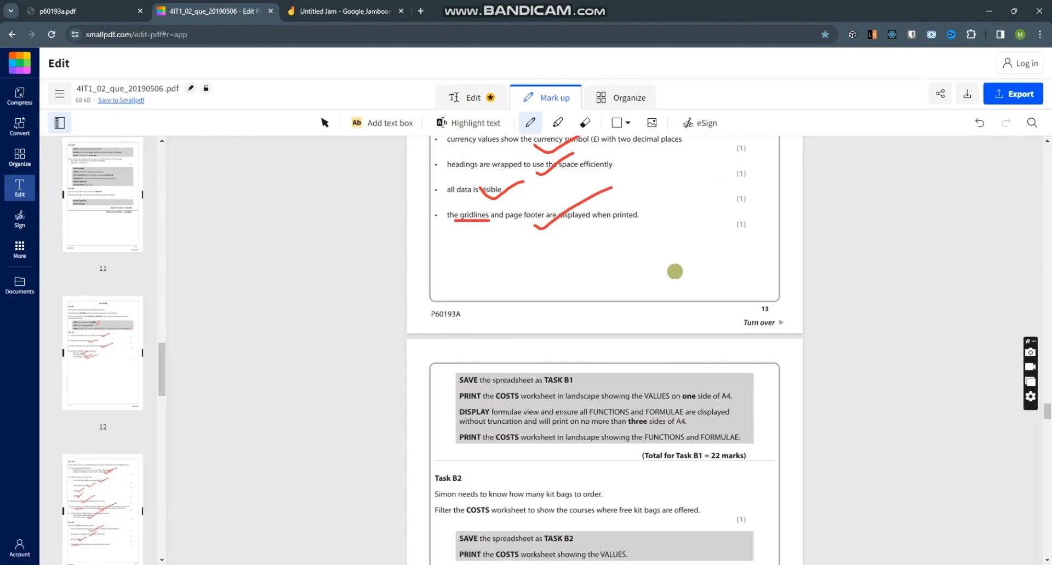
{"action": "scroll", "coordinate": [674, 273], "scroll_direction": "down", "scroll_amount": 2}
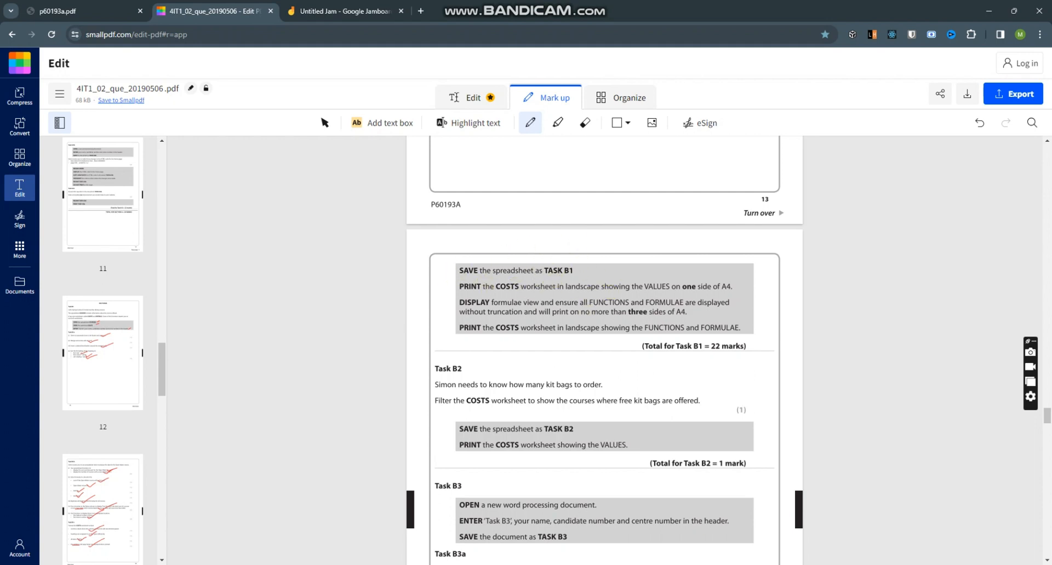
- Switch to Excel and display the Save As locations for This PC
{"action": "left_click", "coordinate": [702, 564]}
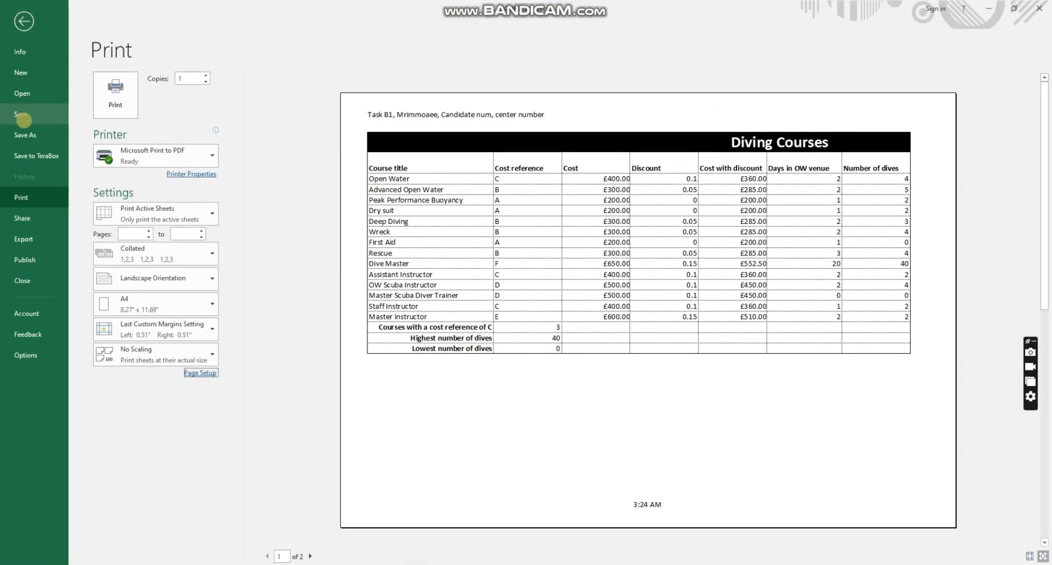
{"action": "left_click", "coordinate": [27, 135]}
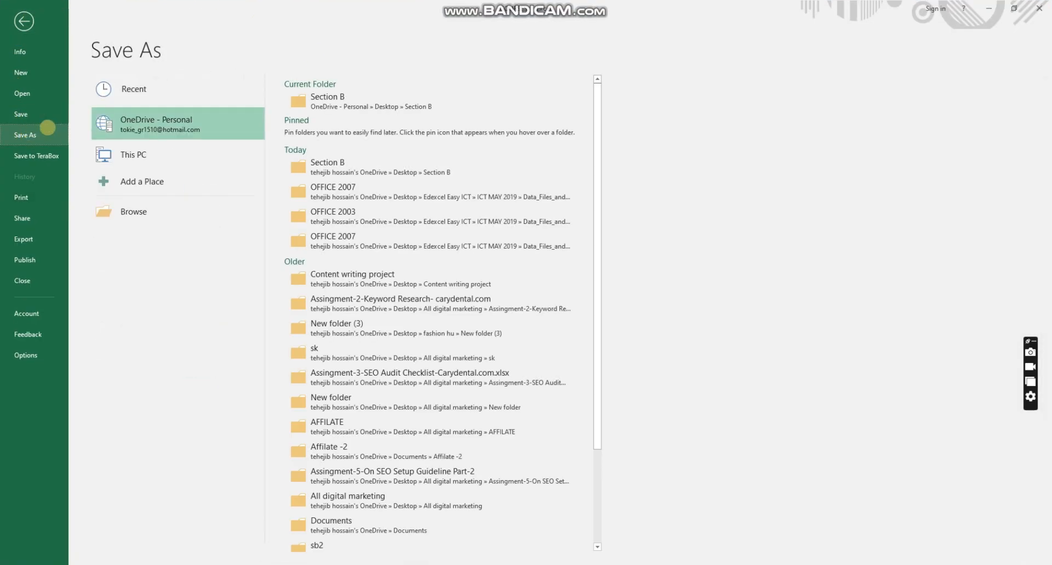
{"action": "left_click", "coordinate": [173, 153]}
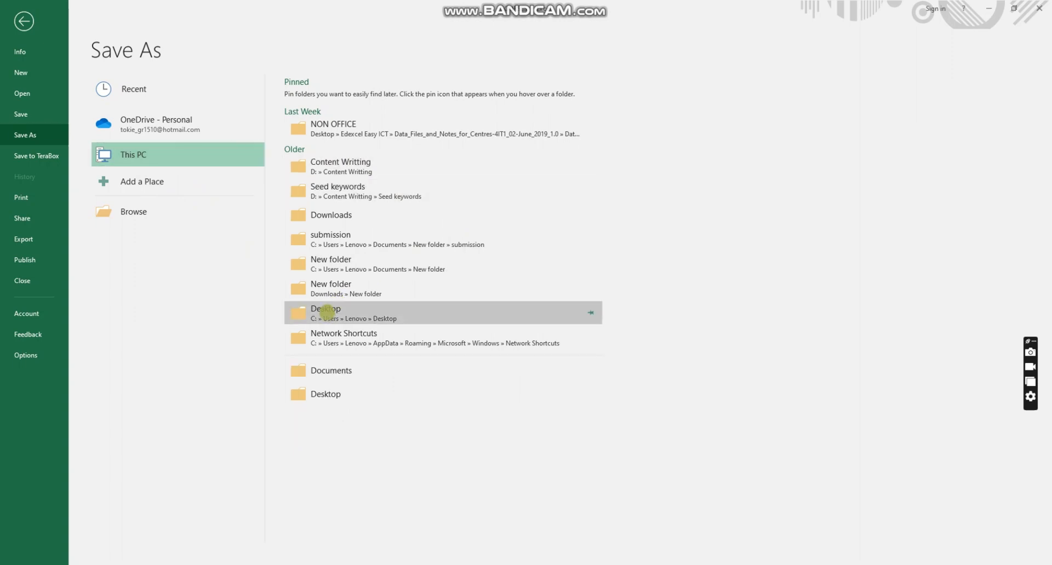
{"action": "double_click", "coordinate": [327, 309]}
{"action": "left_click", "coordinate": [527, 313]}
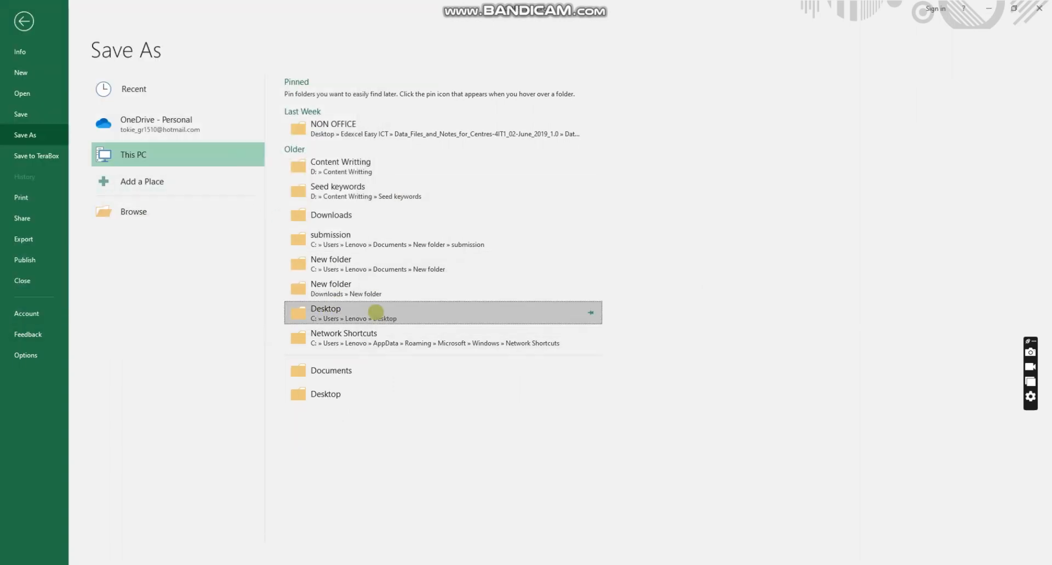
{"action": "left_click", "coordinate": [353, 309]}
{"action": "left_click", "coordinate": [529, 313]}
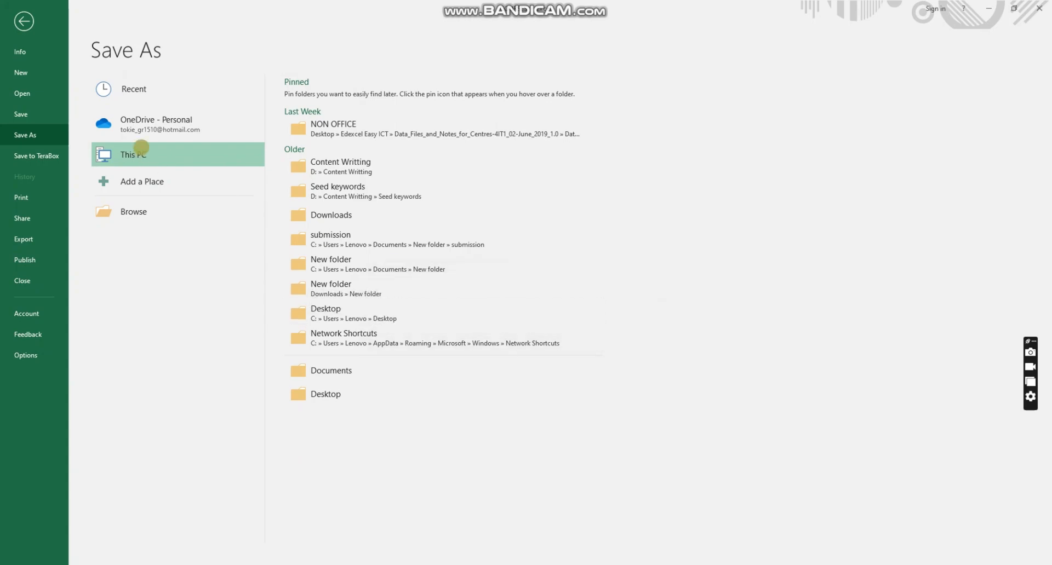
{"action": "double_click", "coordinate": [141, 148]}
{"action": "left_click_drag", "start_coordinate": [170, 12], "coordinate": [572, 17]}
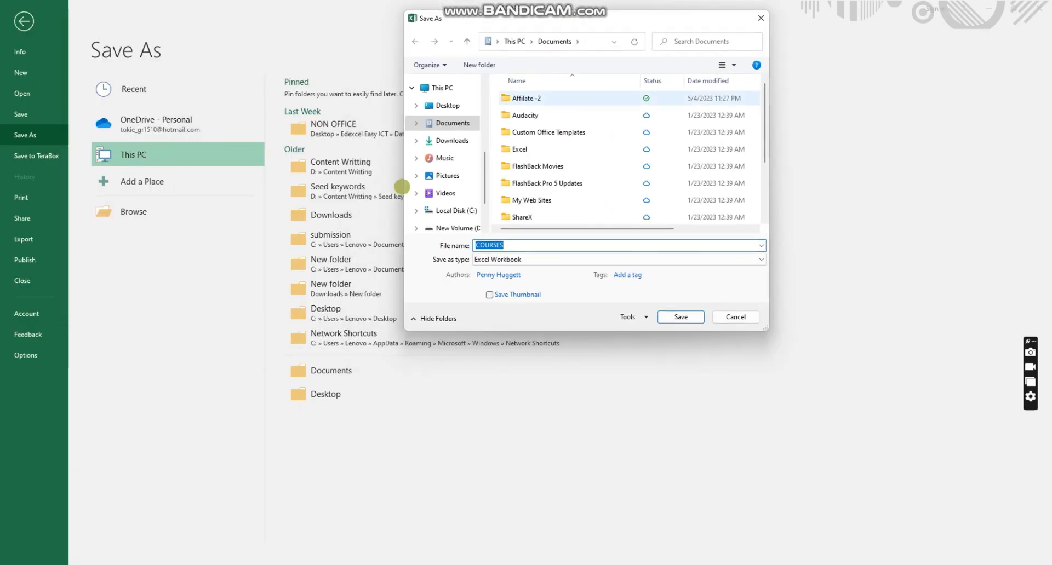
{"action": "left_click", "coordinate": [441, 105]}
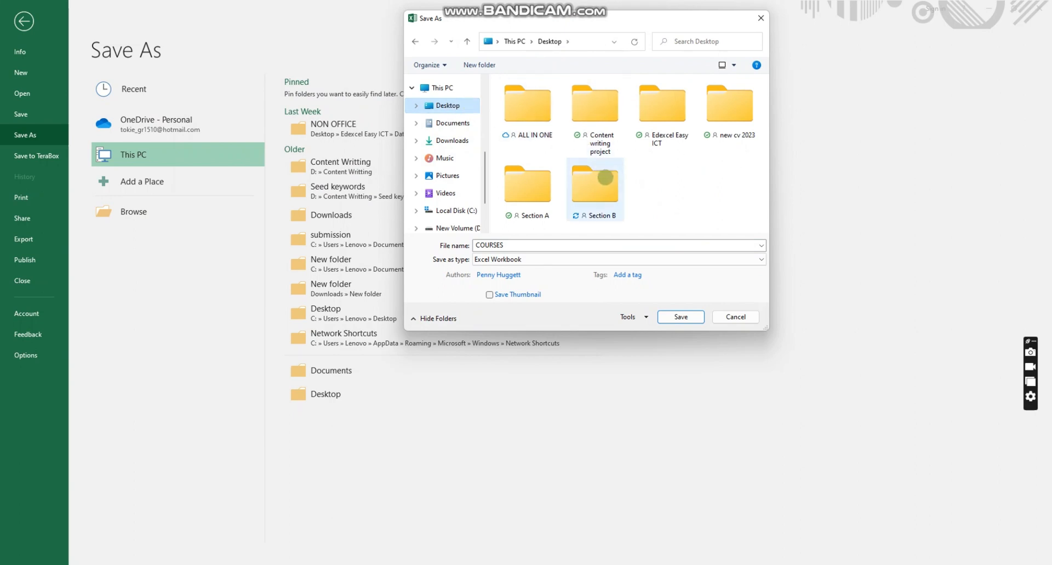
{"action": "left_click", "coordinate": [598, 185]}
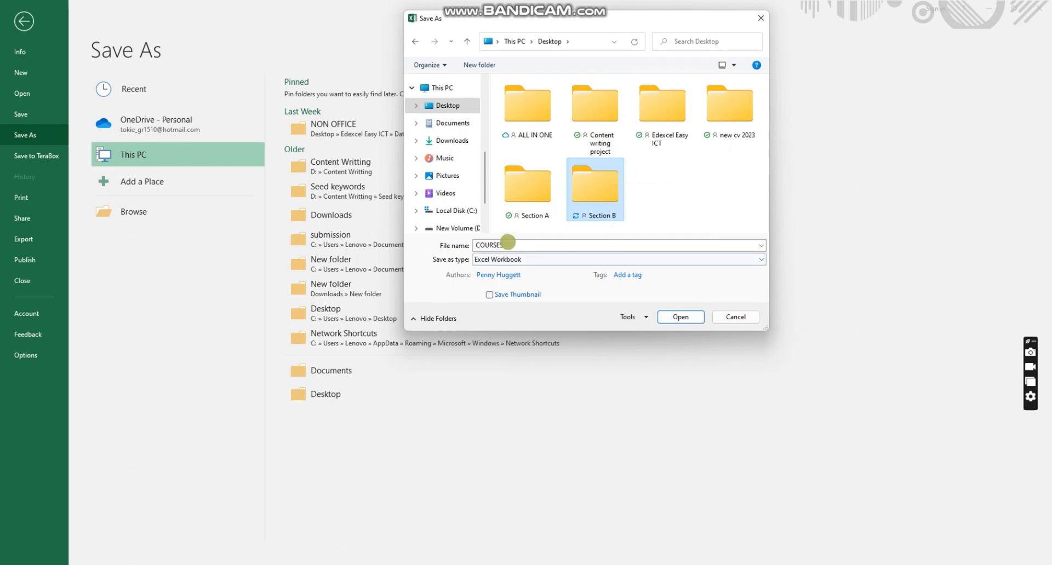
{"action": "left_click", "coordinate": [468, 244]}
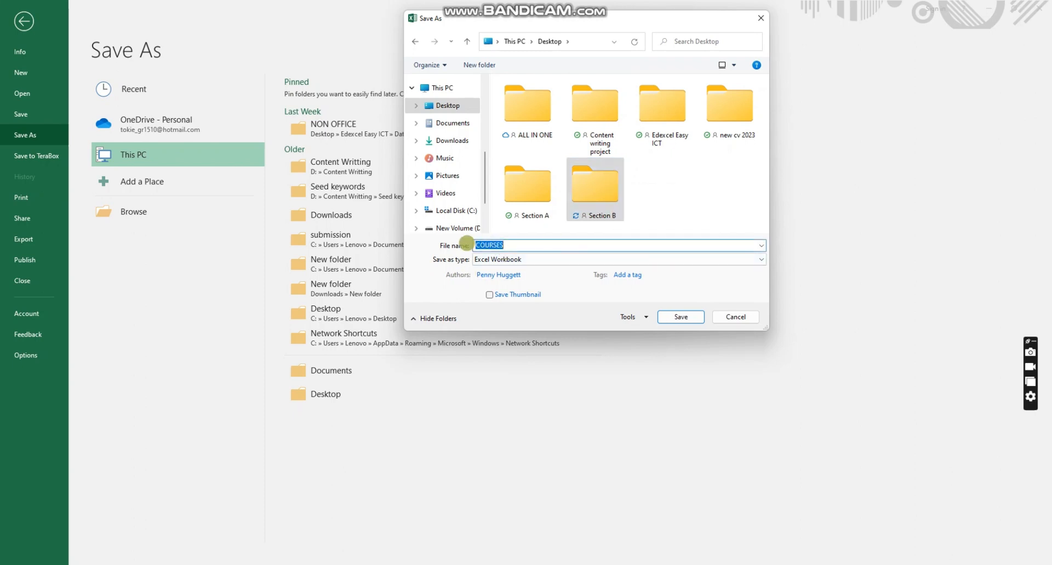
{"action": "type", "text": "Task"}
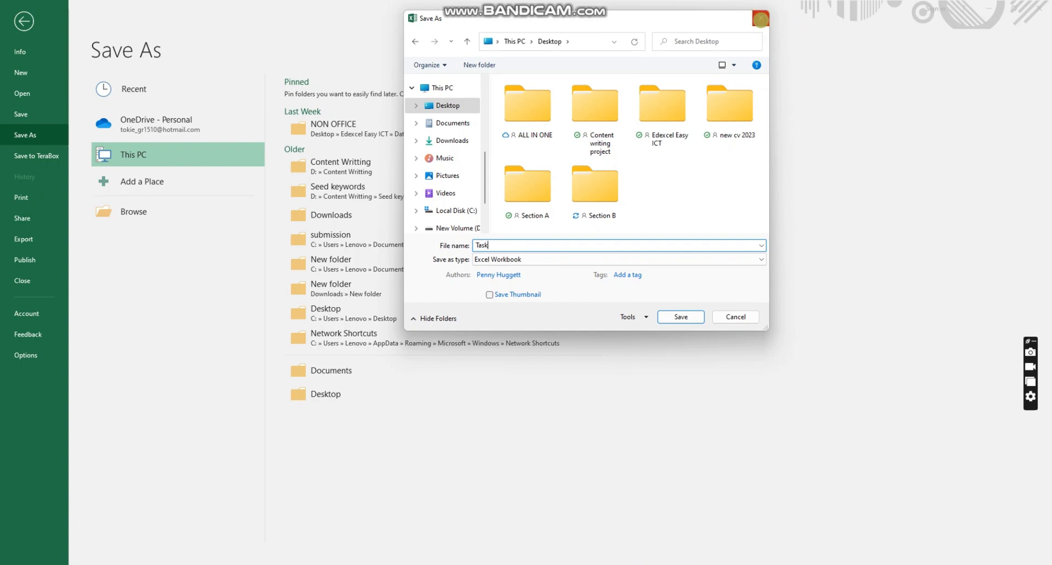
{"action": "left_click", "coordinate": [760, 18]}
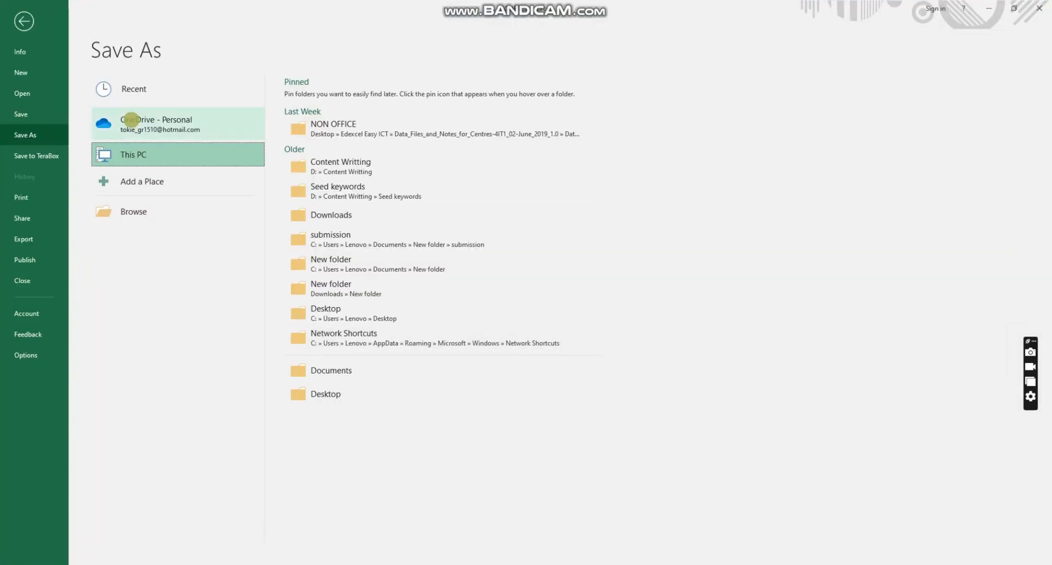
- Save the workbook under the file name Task B1 in the Section B folder on the Desktop
{"action": "double_click", "coordinate": [149, 155]}
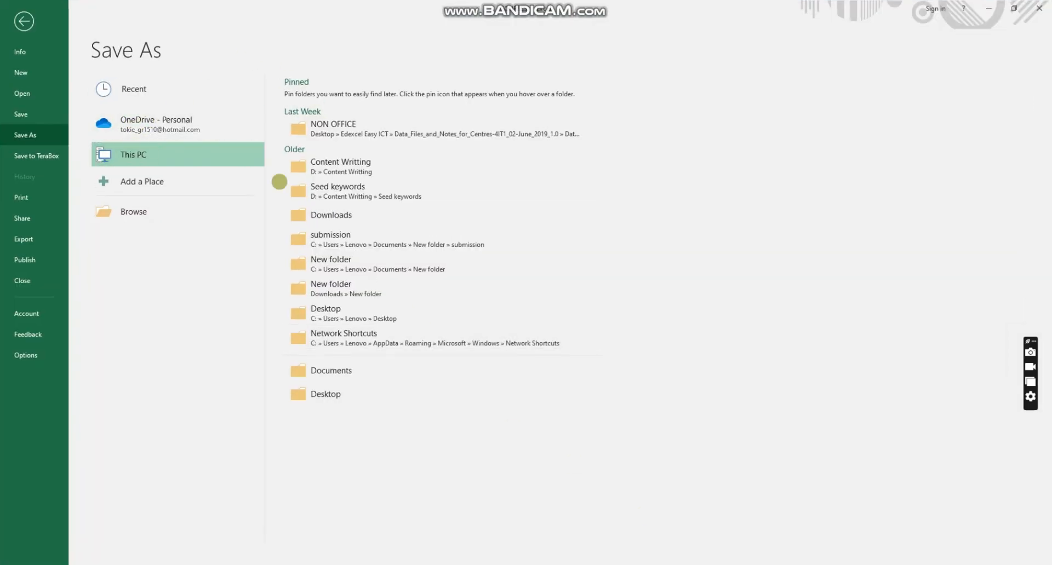
{"action": "left_click", "coordinate": [442, 104]}
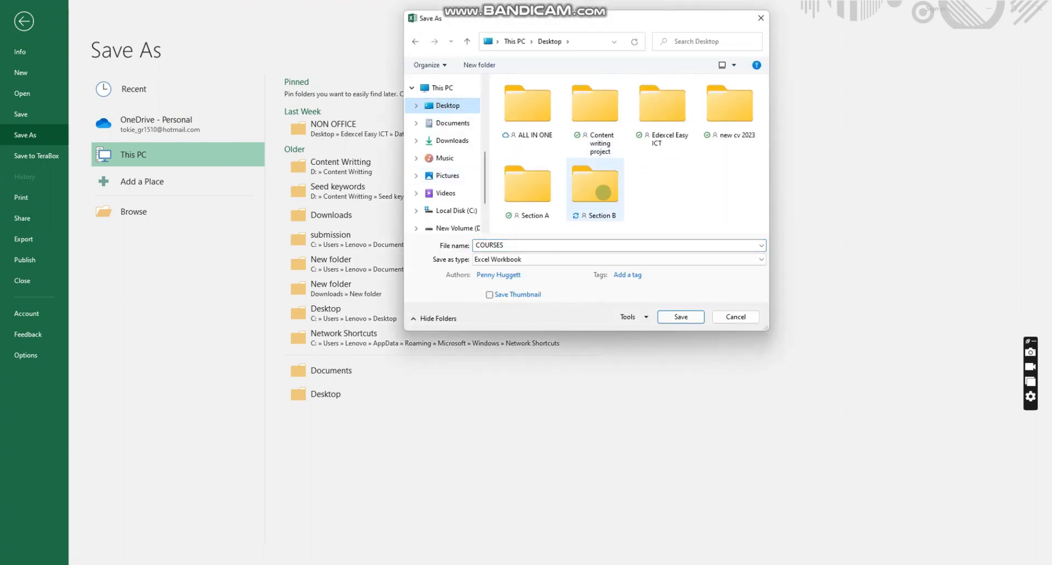
{"action": "left_click", "coordinate": [602, 183]}
{"action": "left_click", "coordinate": [465, 244]}
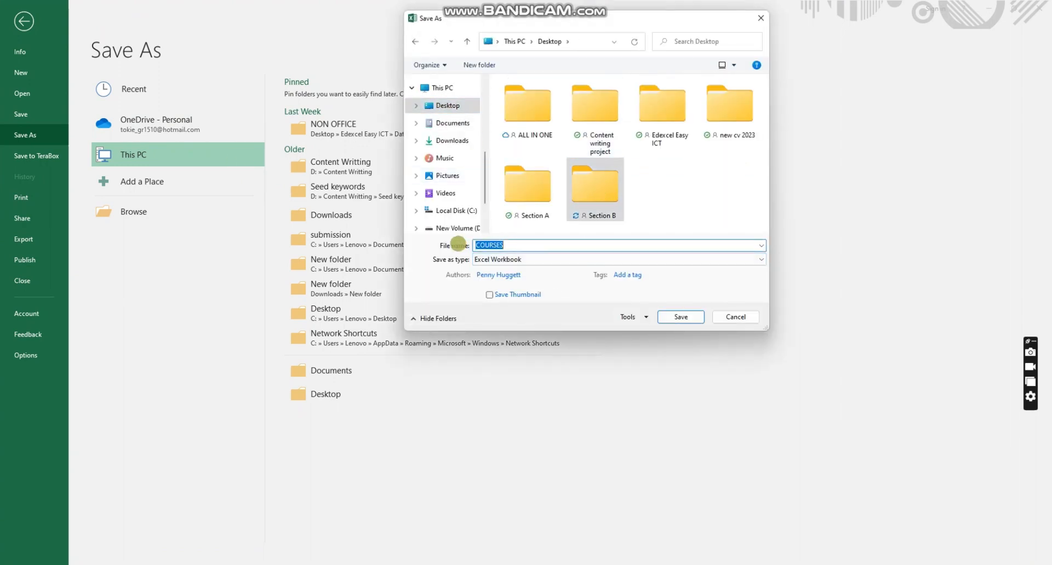
{"action": "type", "text": "Task B1"}
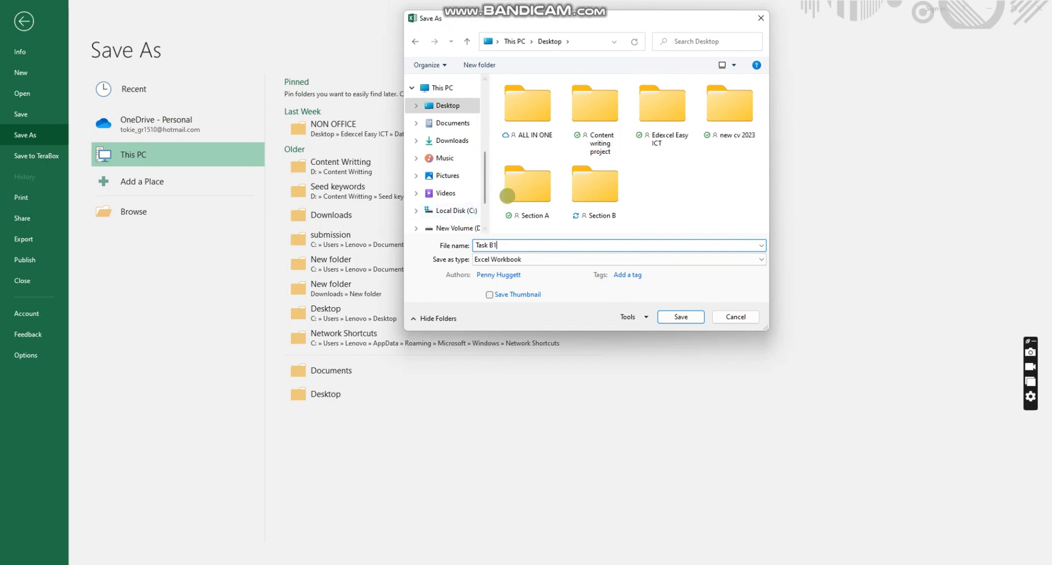
{"action": "left_click", "coordinate": [503, 260]}
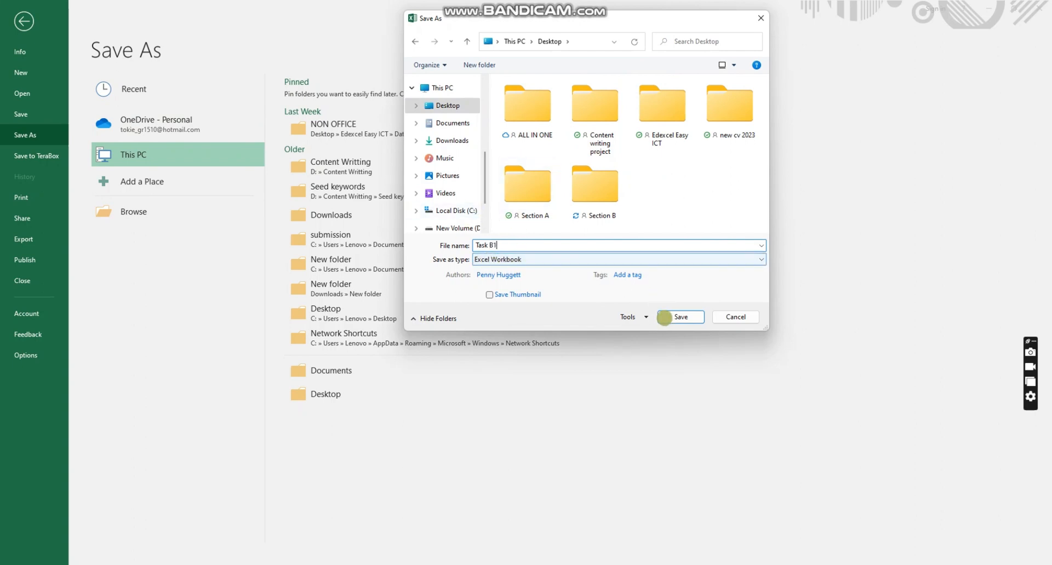
{"action": "left_click", "coordinate": [667, 318]}
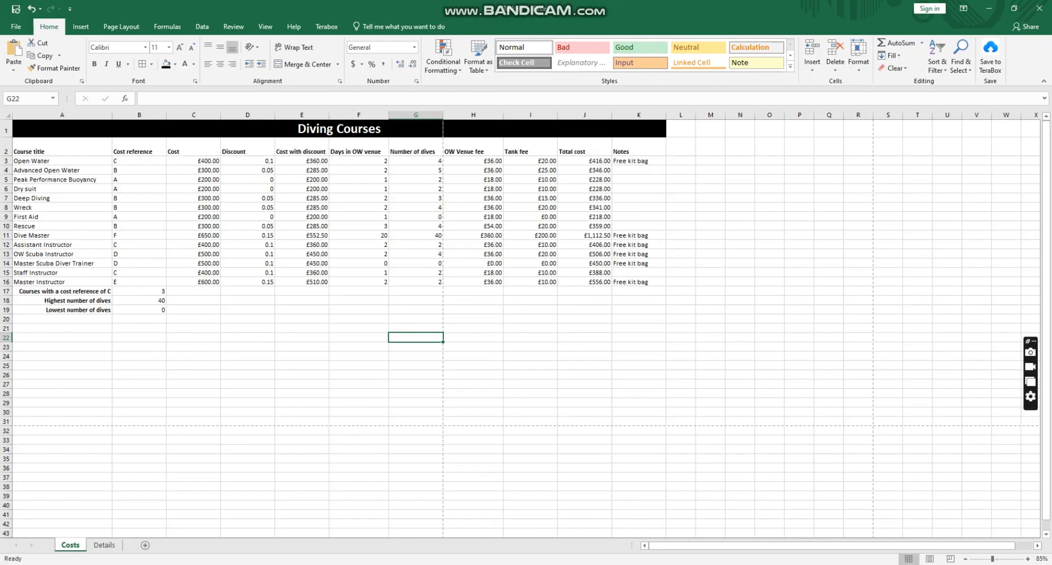
- Check the Section B folder for the Task B1 file and return to the workbook in Excel
{"action": "key", "text": "alt+F4"}
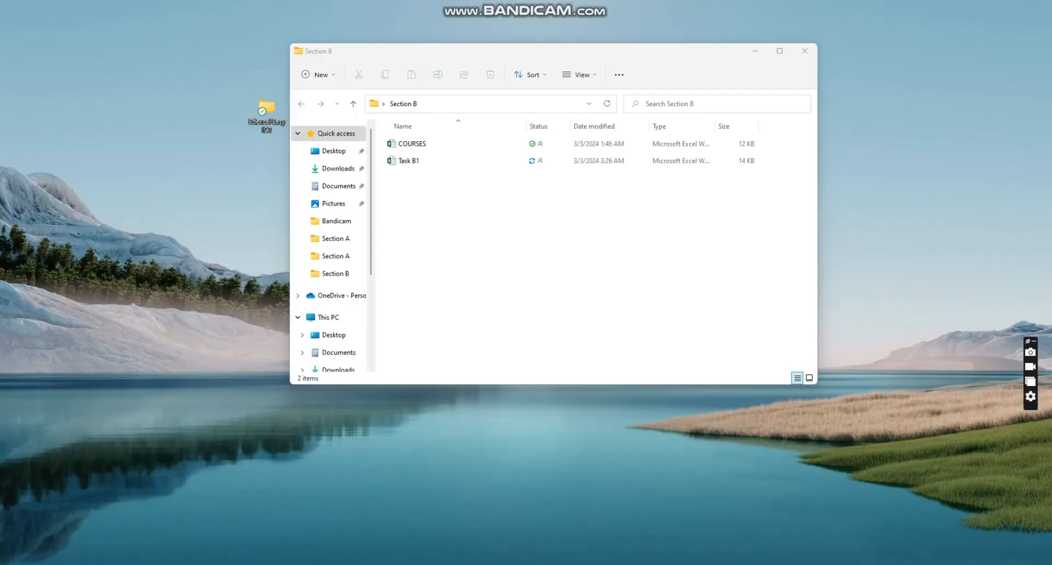
{"action": "left_click", "coordinate": [430, 161]}
{"action": "left_click", "coordinate": [707, 564]}
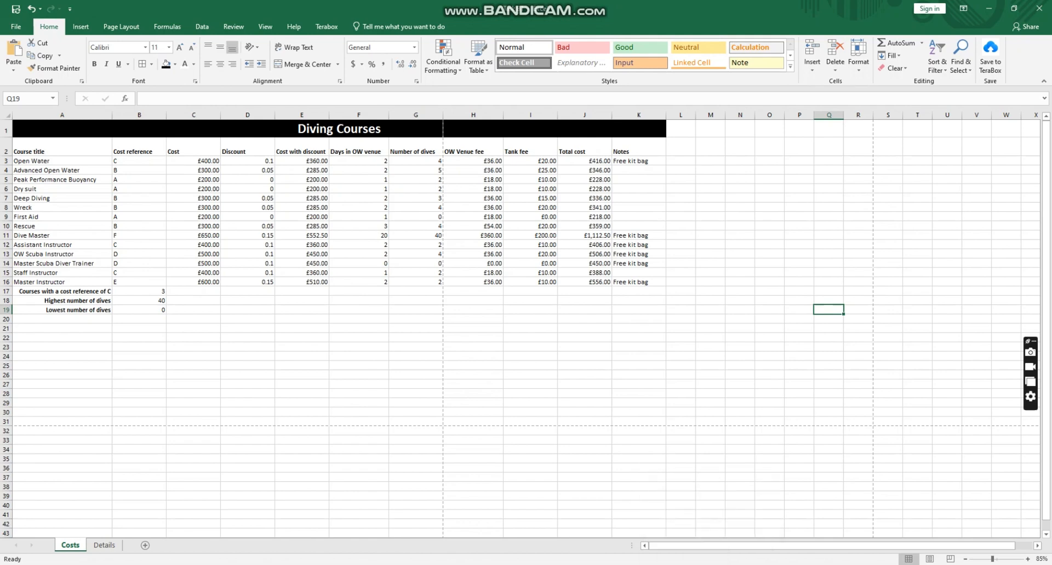
- Switch to Smallpdf, tick off saving the spreadsheet as TASK B1, and underline the instruction to print in landscape showing the VALUES
{"action": "mouse_move", "coordinate": [660, 564]}
{"action": "left_click", "coordinate": [613, 534]}
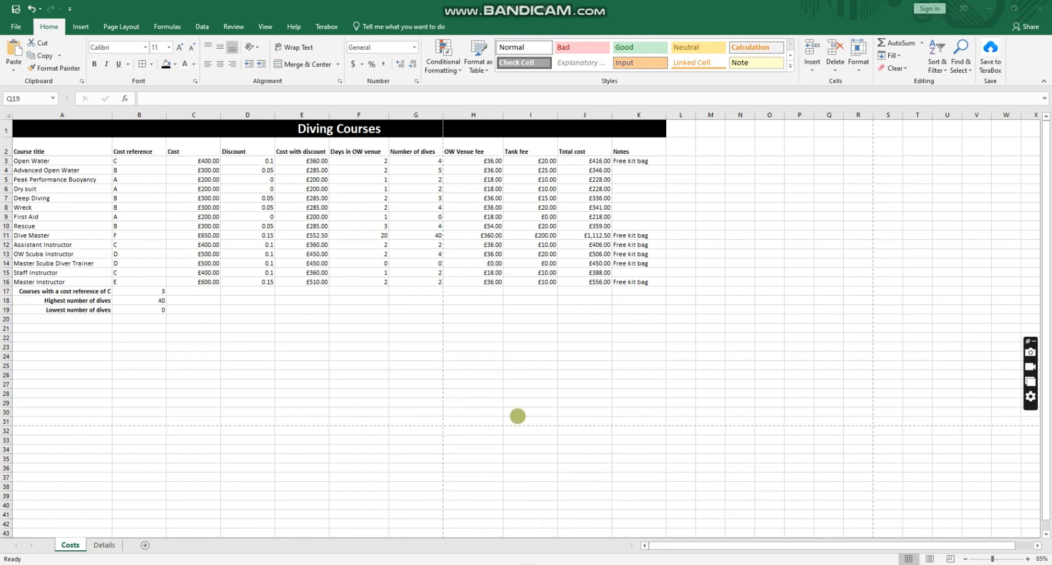
{"action": "scroll", "coordinate": [554, 300], "scroll_direction": "down", "scroll_amount": 1}
{"action": "left_click_drag", "start_coordinate": [542, 216], "coordinate": [591, 203]}
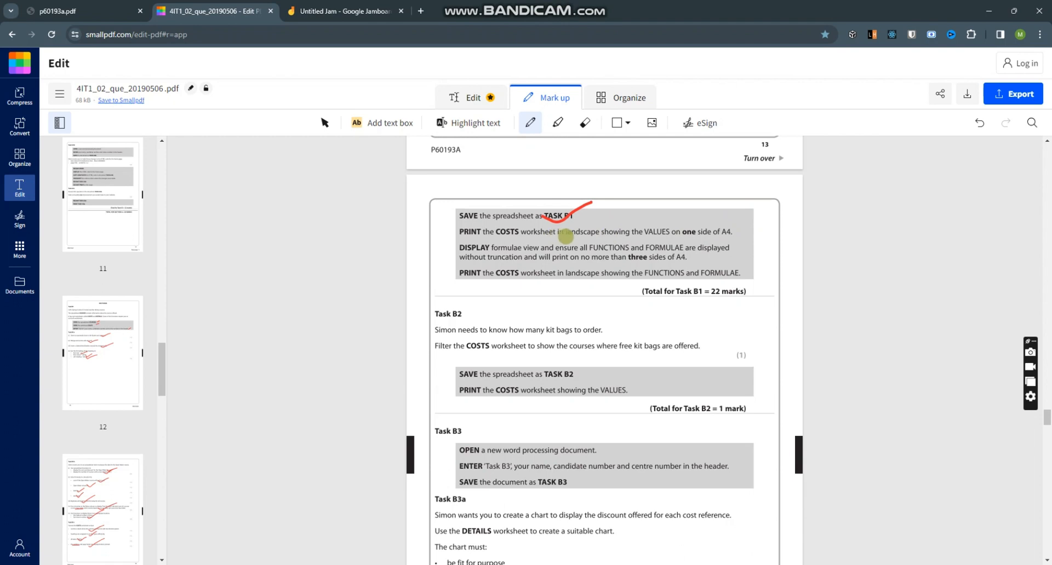
{"action": "left_click_drag", "start_coordinate": [565, 236], "coordinate": [663, 236]}
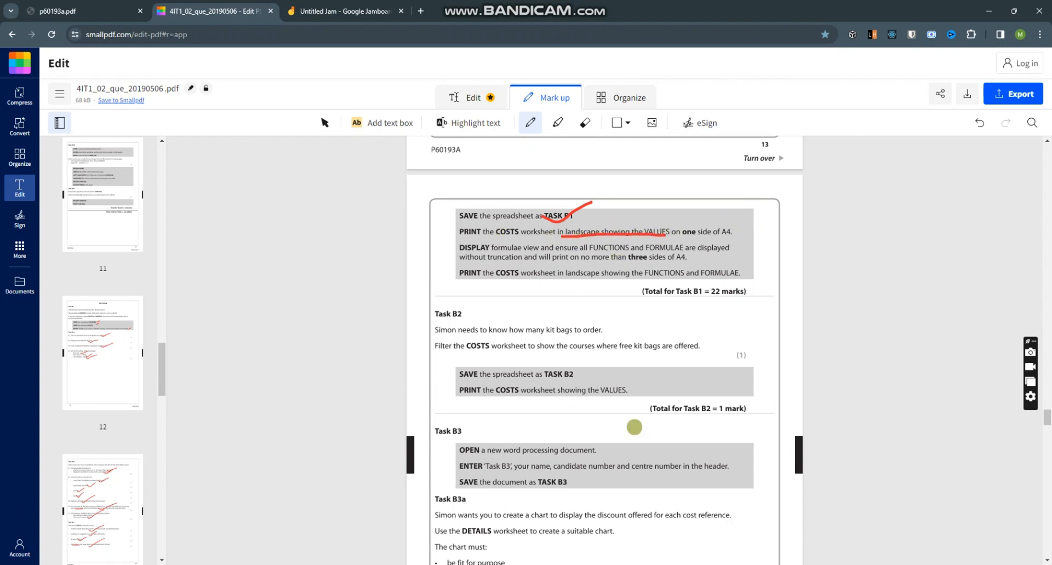
- Switch to Excel and set the print orientation of the Costs worksheet to Landscape on A4
{"action": "left_click", "coordinate": [706, 564]}
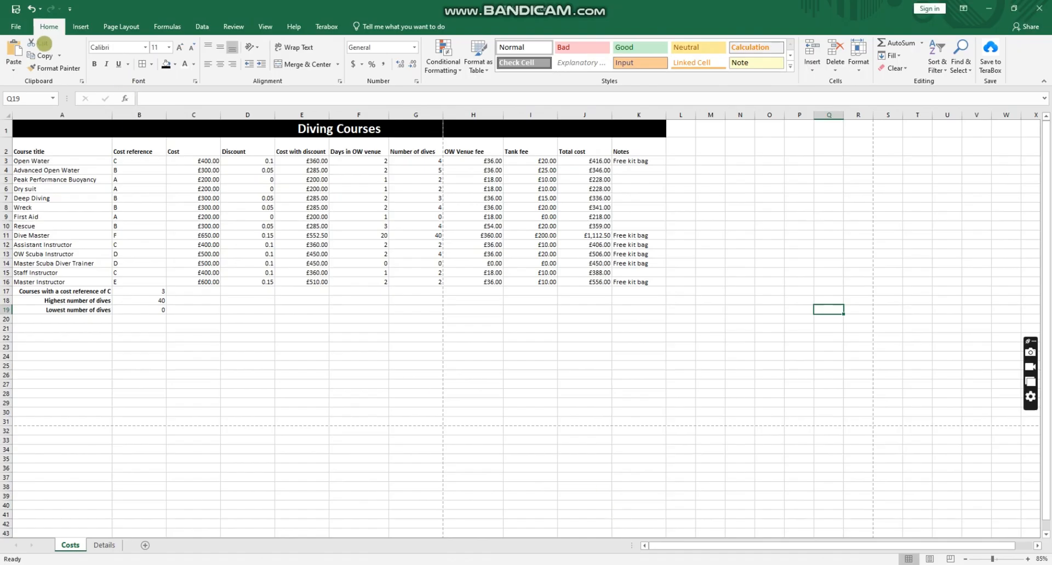
{"action": "left_click", "coordinate": [19, 26]}
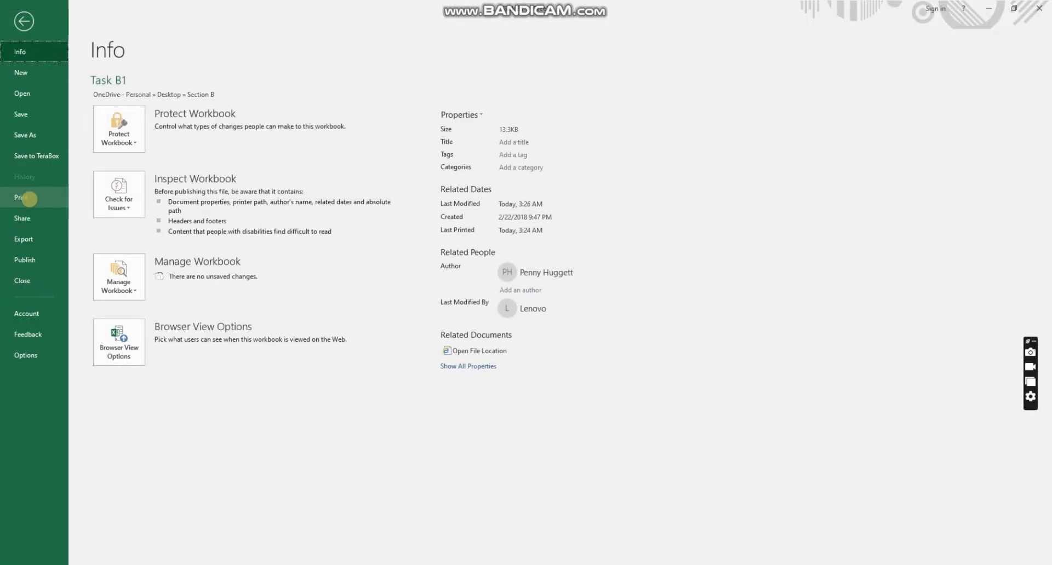
{"action": "left_click", "coordinate": [31, 198]}
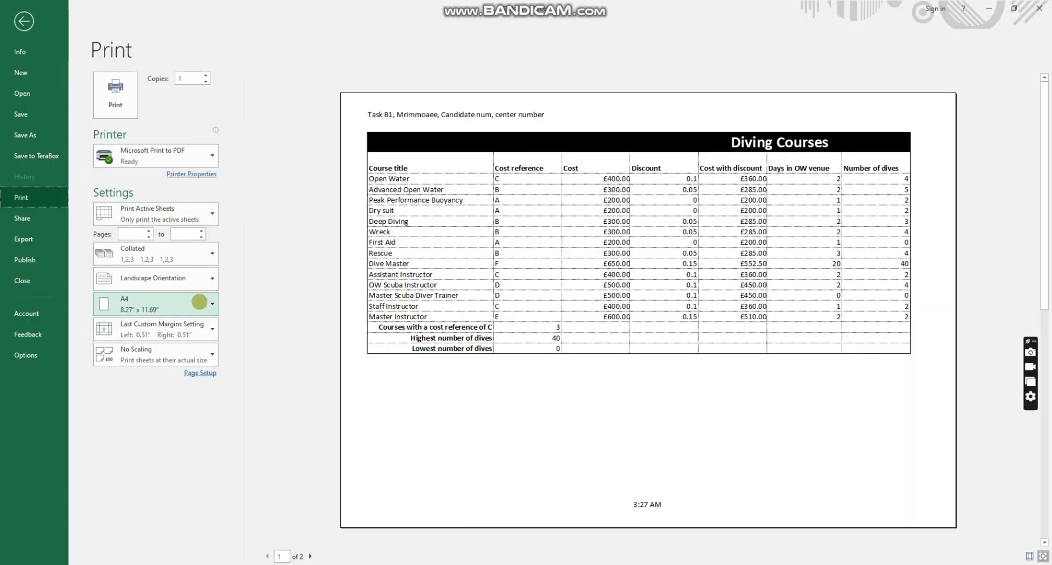
{"action": "left_click", "coordinate": [177, 272]}
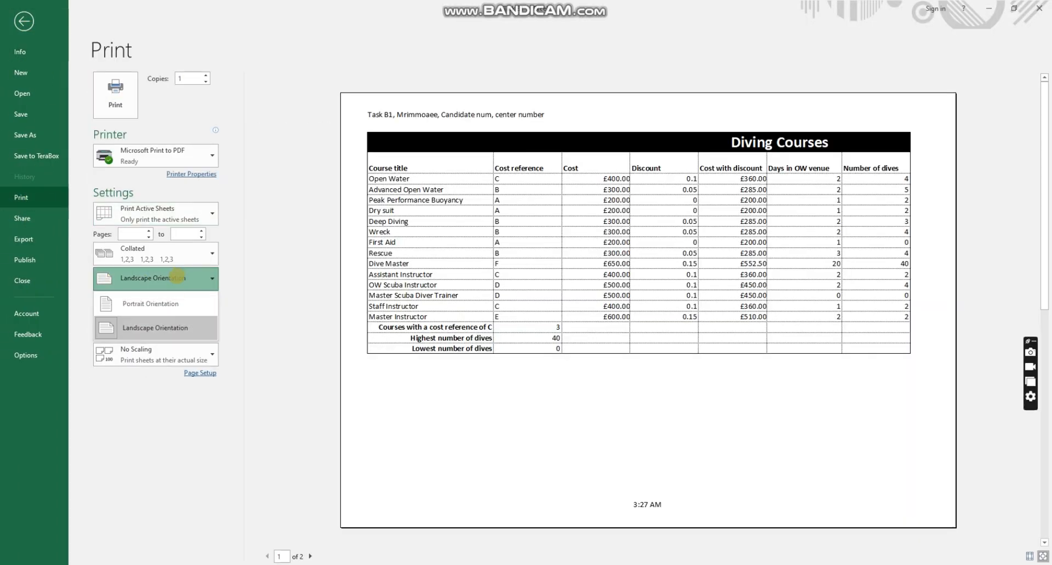
{"action": "left_click", "coordinate": [171, 327]}
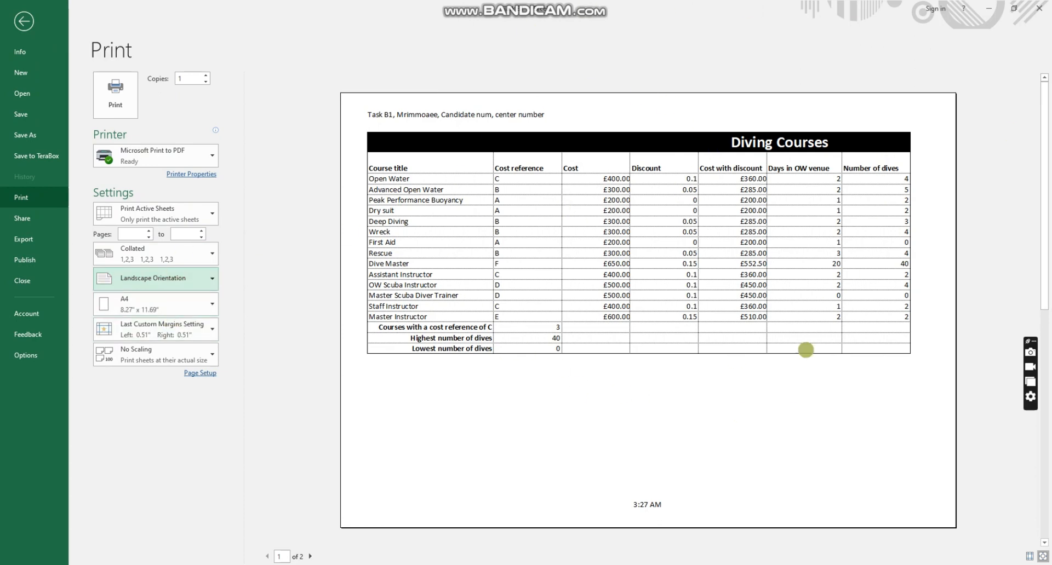
- Switch to Smallpdf, tick the instruction to print the COSTS worksheet showing the VALUES, and return to Excel
{"action": "key", "text": "alt+Tab"}
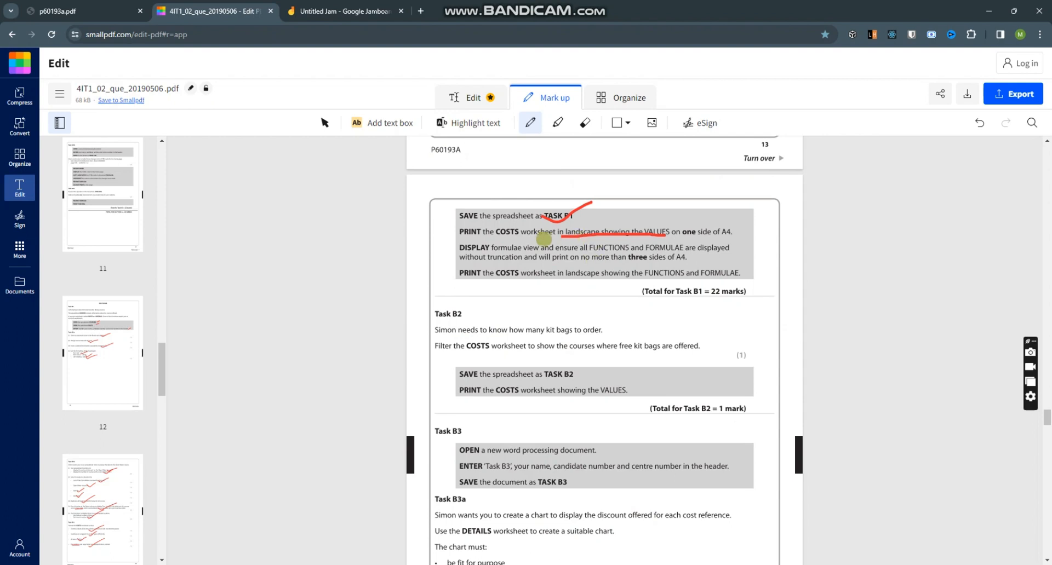
{"action": "left_click_drag", "start_coordinate": [628, 239], "coordinate": [687, 220]}
{"action": "key", "text": "alt+Tab"}
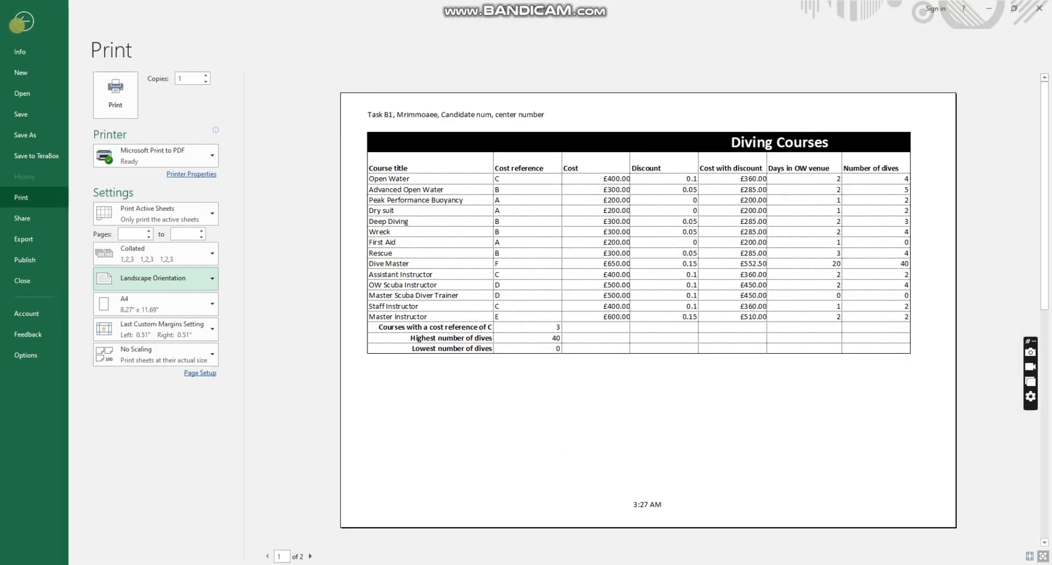
- Leave the print preview and display the formulas in the Costs worksheet with Show Formulas
{"action": "left_click", "coordinate": [22, 22]}
{"action": "scroll", "coordinate": [753, 275], "scroll_direction": "down", "scroll_amount": 1}
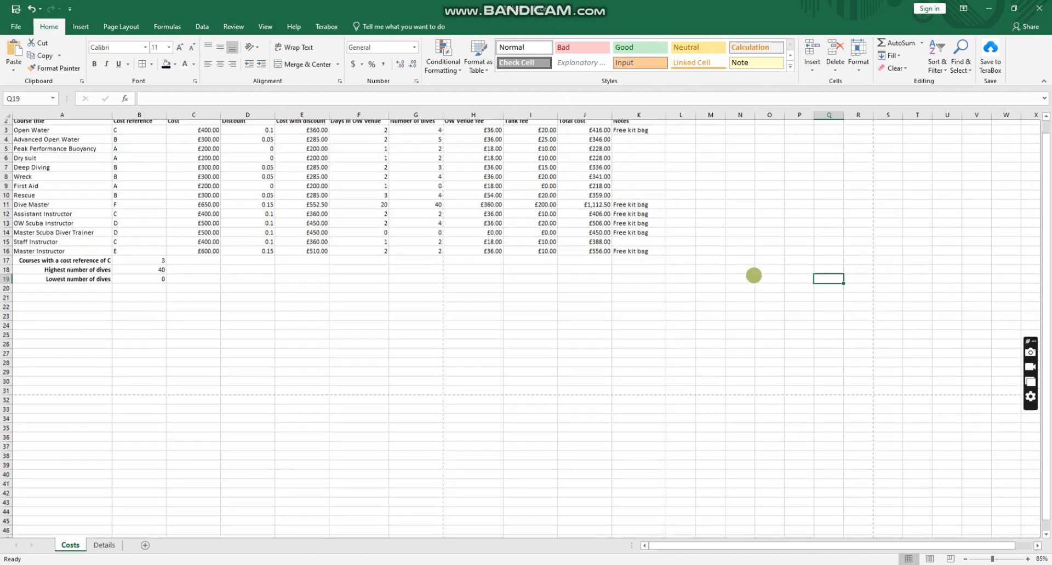
{"action": "scroll", "coordinate": [754, 276], "scroll_direction": "up", "scroll_amount": 1}
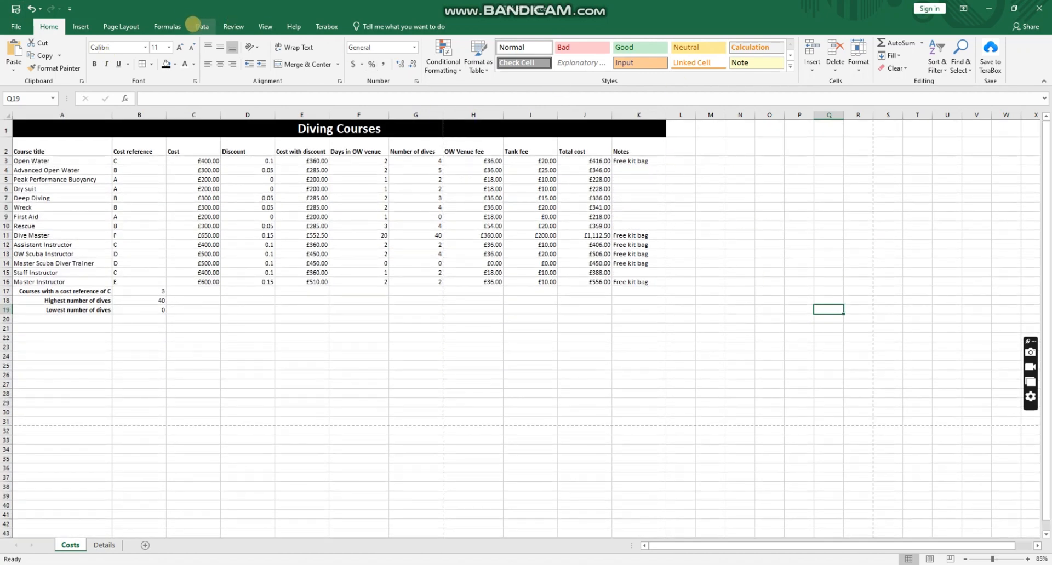
{"action": "left_click", "coordinate": [167, 27]}
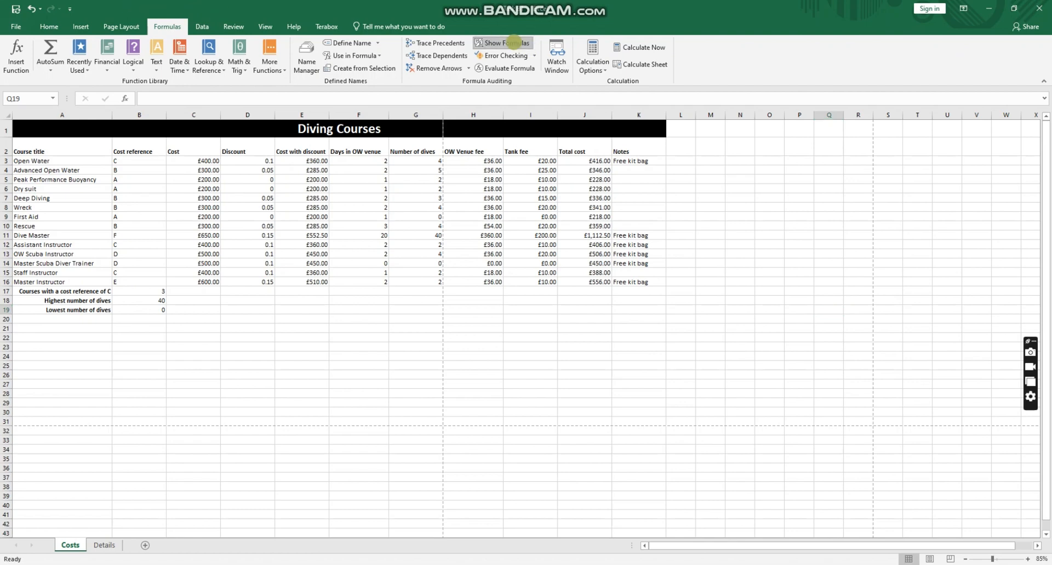
{"action": "left_click", "coordinate": [512, 43]}
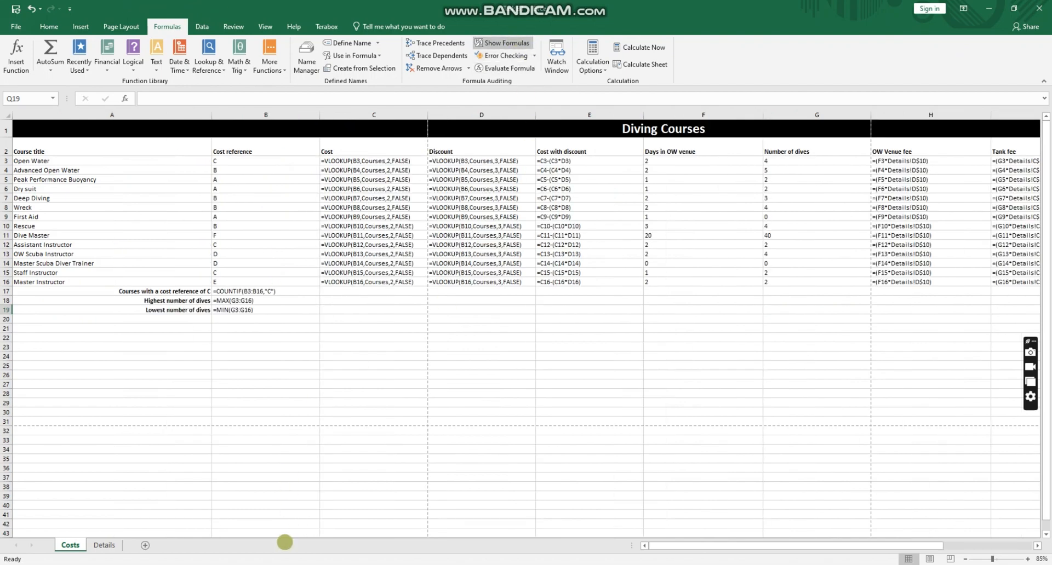
- Check the contents of columns A to E in the formula view for truncation
{"action": "left_click_drag", "start_coordinate": [772, 545], "coordinate": [715, 554]}
{"action": "left_click", "coordinate": [149, 115]}
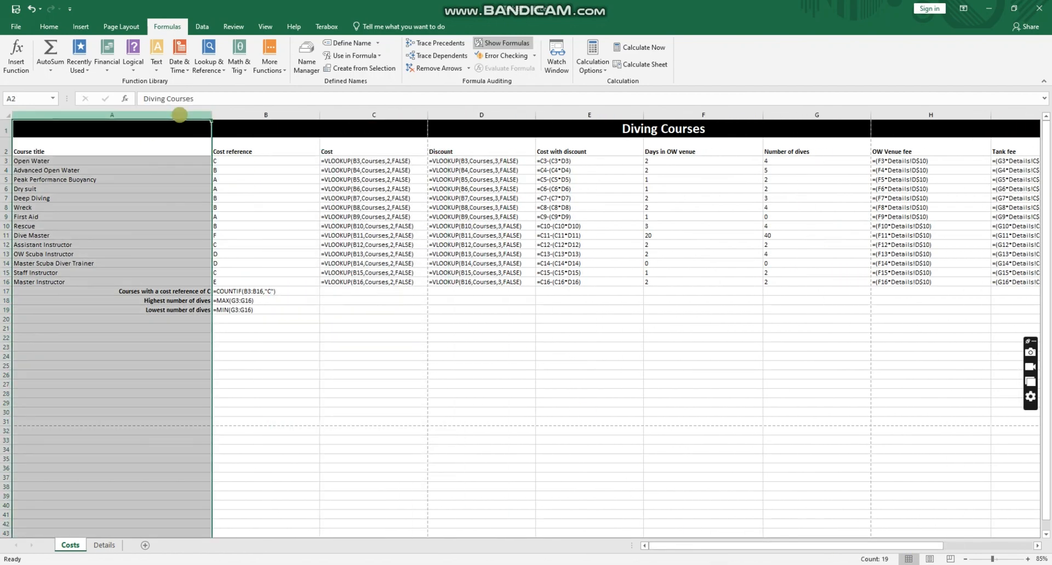
{"action": "left_click", "coordinate": [277, 114]}
{"action": "left_click", "coordinate": [347, 114]}
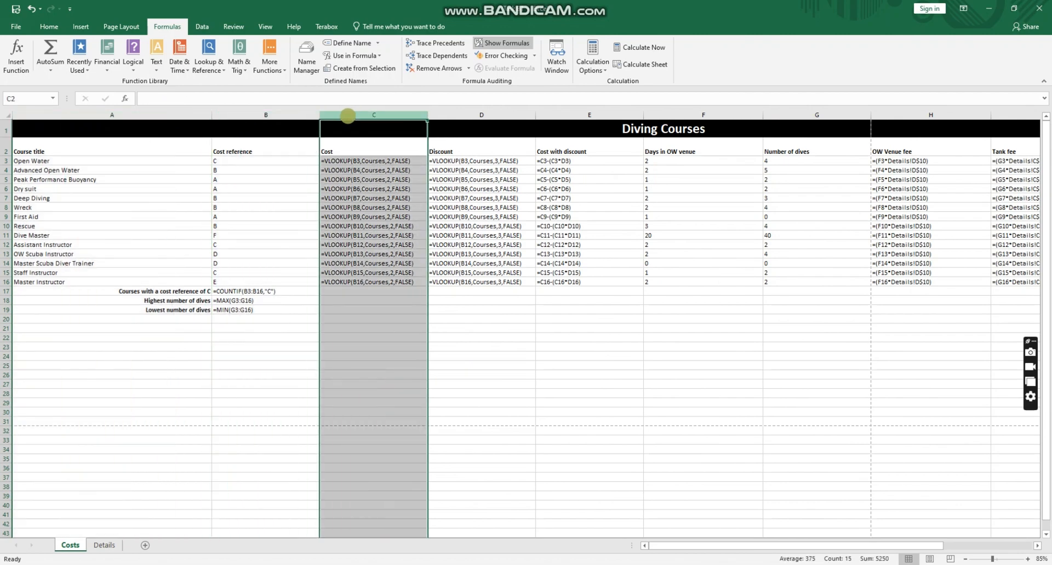
{"action": "left_click", "coordinate": [452, 116]}
{"action": "left_click", "coordinate": [574, 115]}
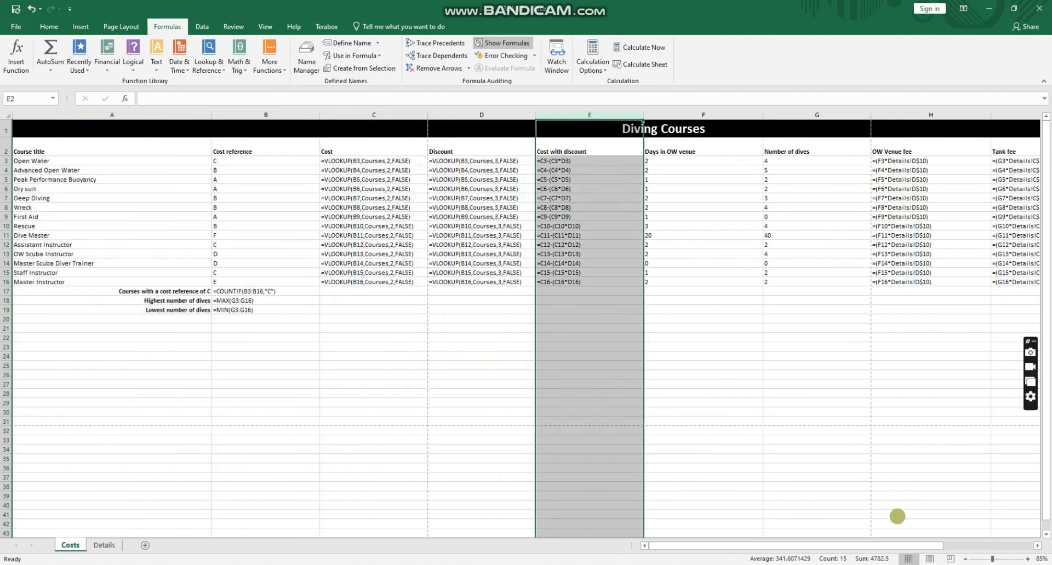
- Check columns F to K in the formula view for truncation, leaving the title and header cells unedited
{"action": "left_click_drag", "start_coordinate": [861, 545], "coordinate": [894, 544]}
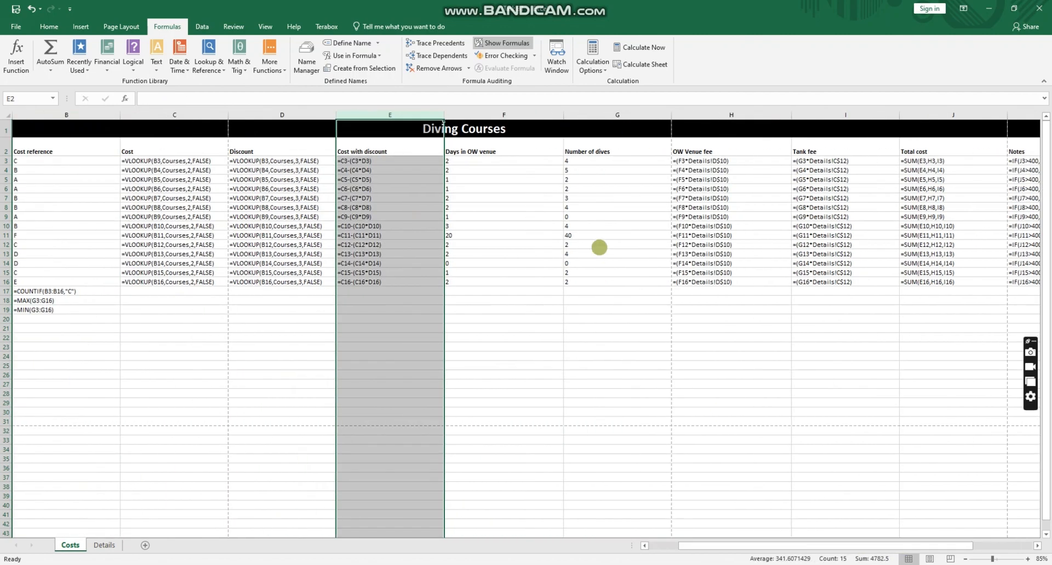
{"action": "left_click", "coordinate": [515, 136]}
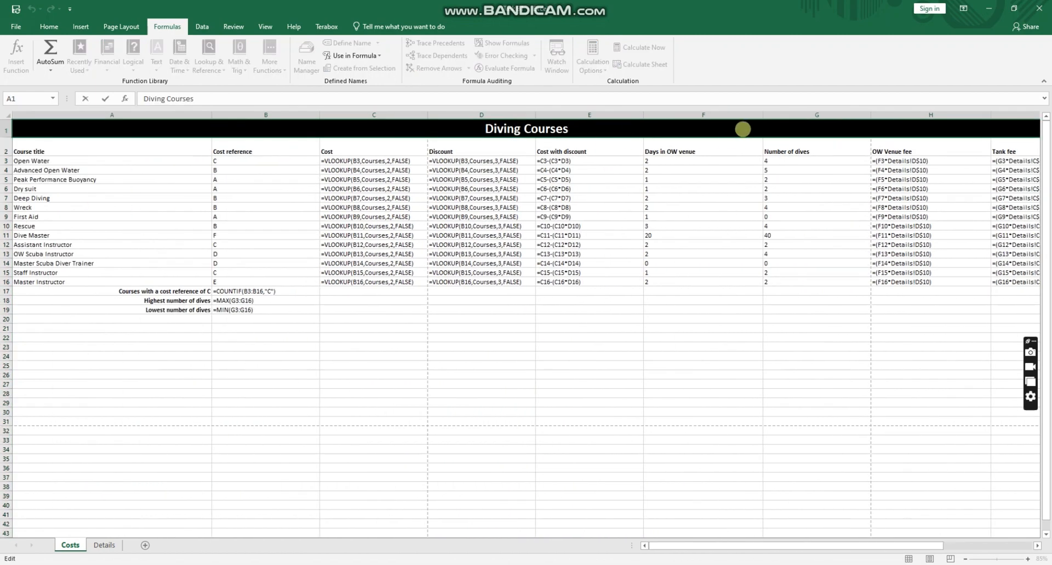
{"action": "double_click", "coordinate": [739, 129]}
{"action": "left_click", "coordinate": [742, 171]}
{"action": "left_click", "coordinate": [723, 114]}
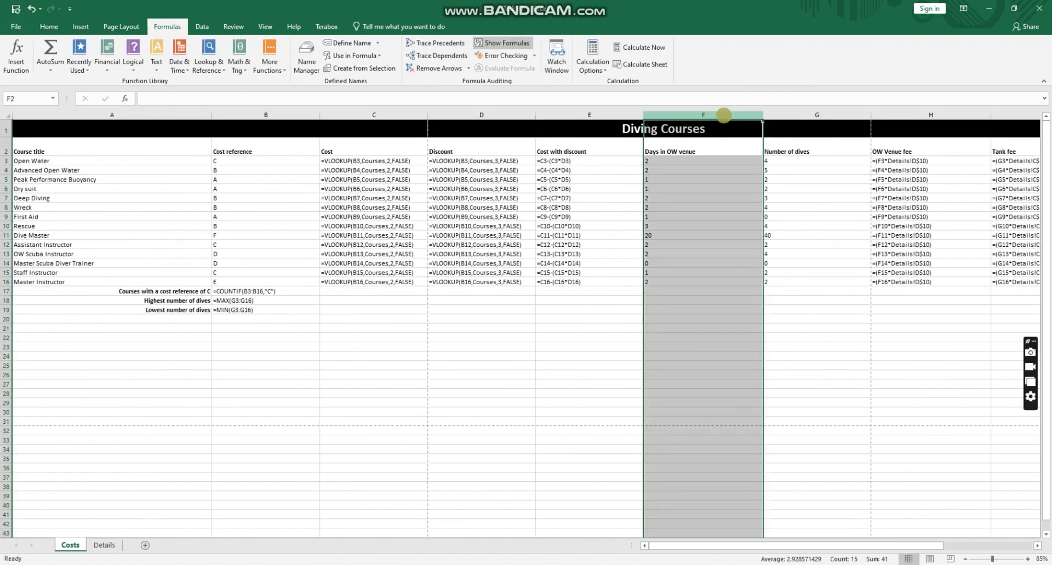
{"action": "left_click", "coordinate": [805, 113]}
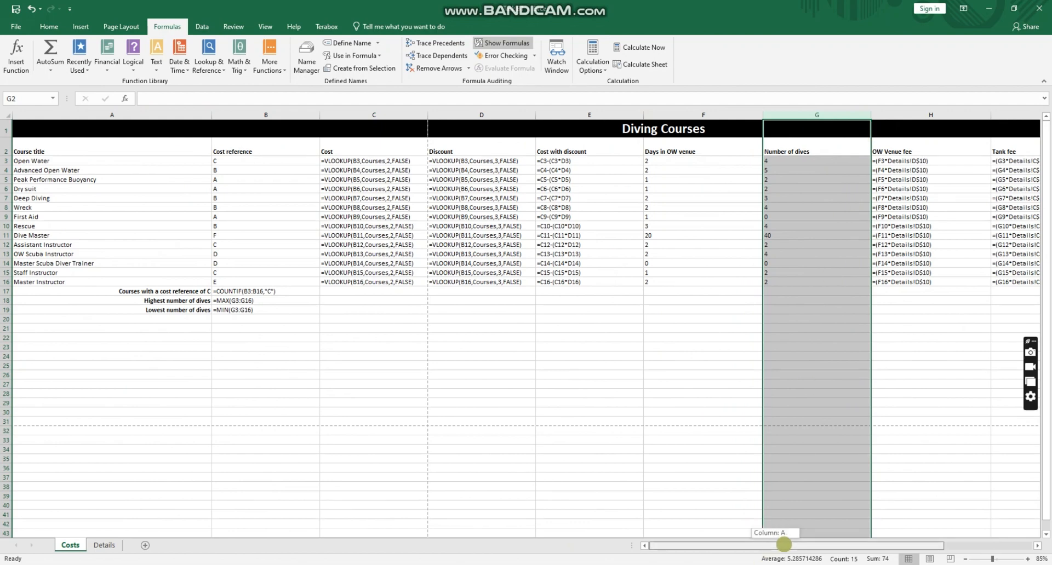
{"action": "left_click_drag", "start_coordinate": [786, 542], "coordinate": [940, 544]}
{"action": "left_click", "coordinate": [821, 114]}
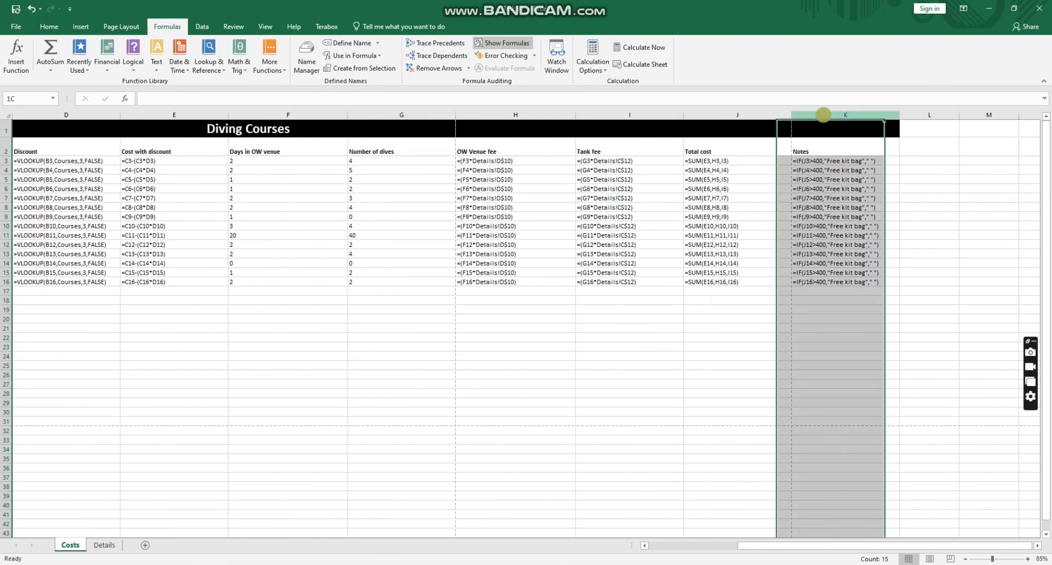
{"action": "double_click", "coordinate": [833, 127]}
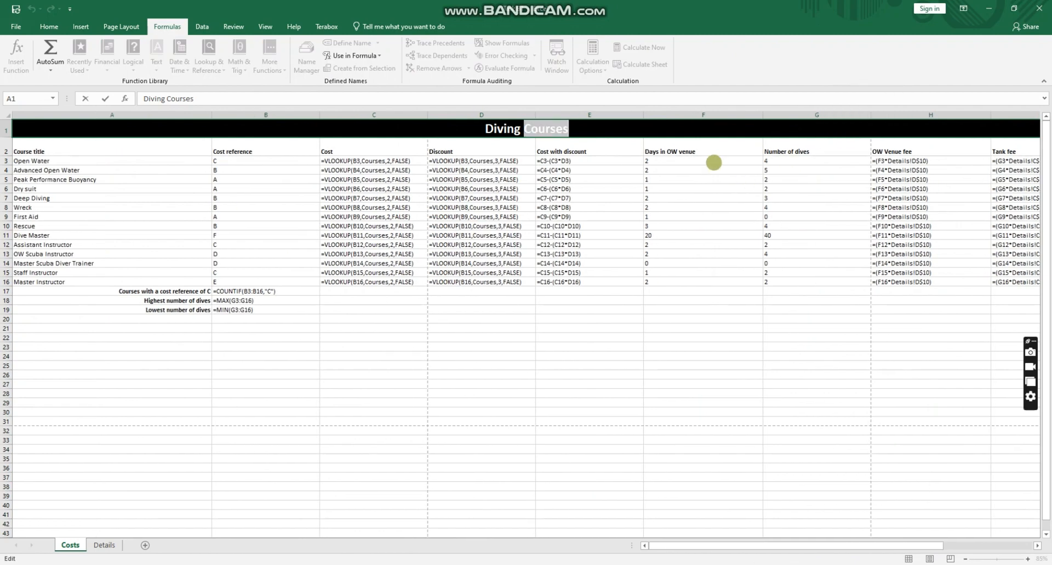
{"action": "left_click", "coordinate": [351, 160]}
{"action": "left_click", "coordinate": [292, 146]}
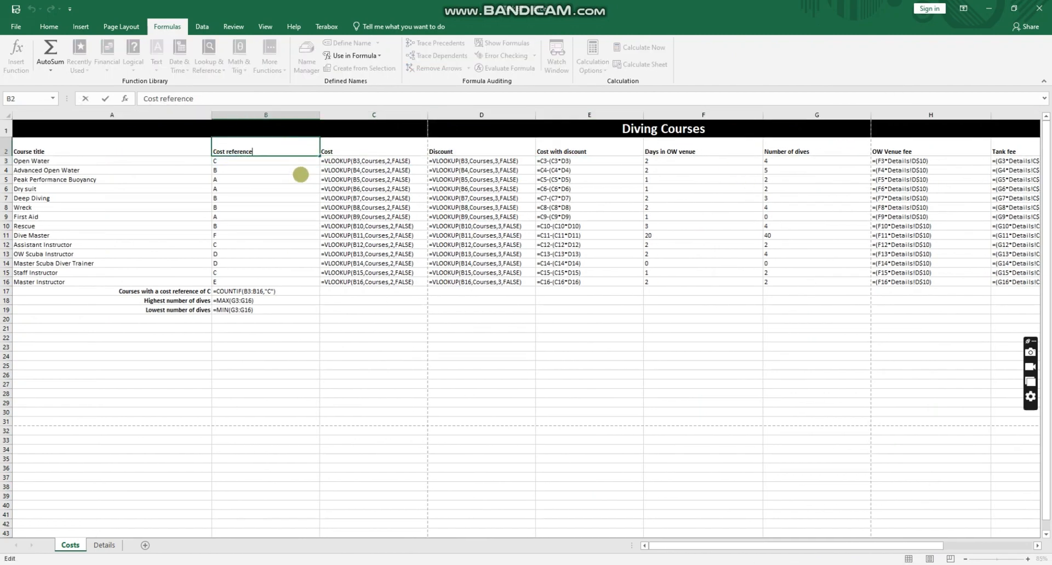
{"action": "left_click", "coordinate": [291, 178]}
- Preview the printed pages of the Costs formula view and return to the worksheet
{"action": "left_click", "coordinate": [16, 26]}
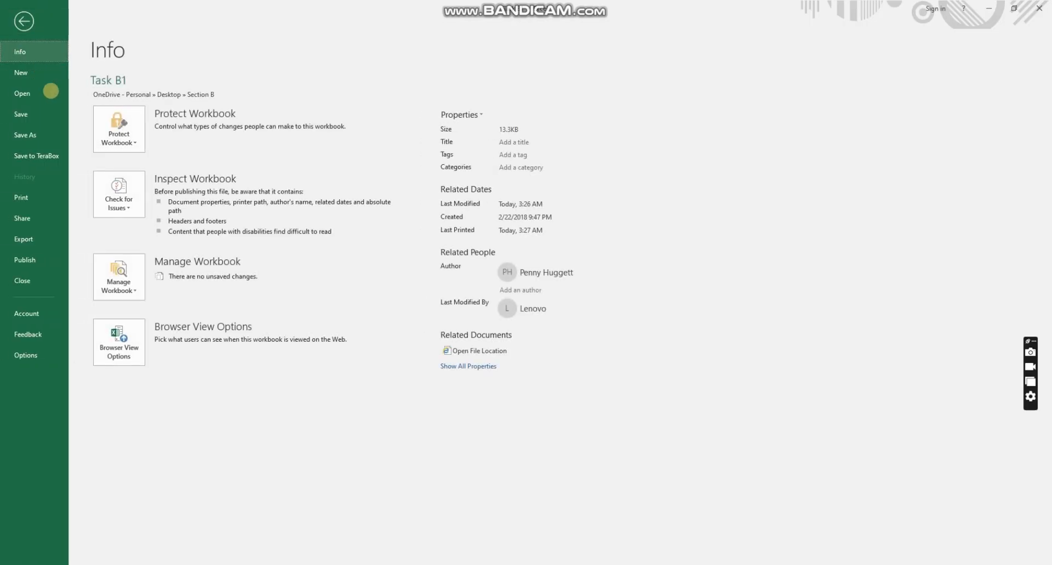
{"action": "left_click", "coordinate": [34, 195]}
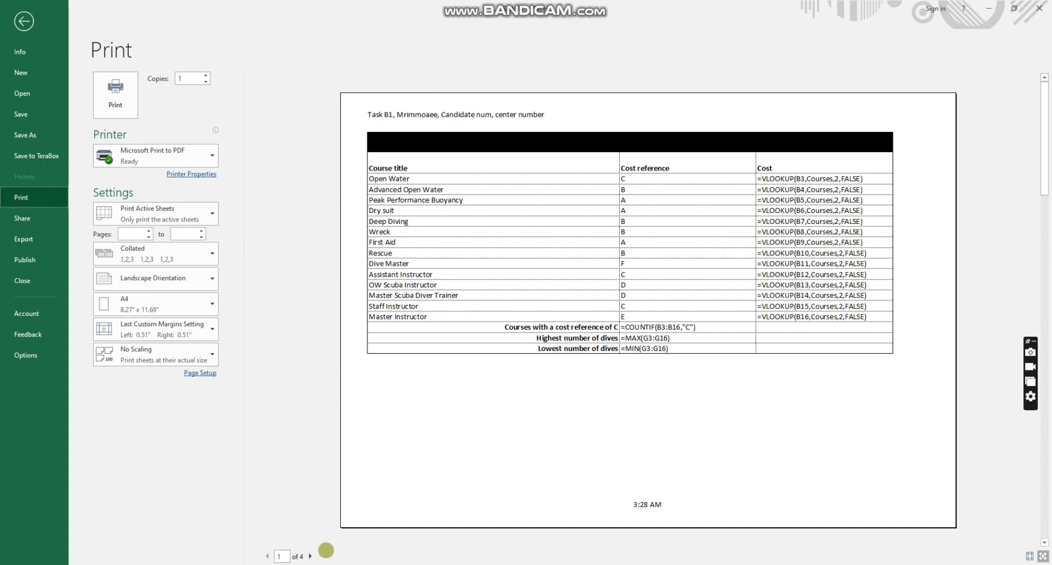
{"action": "left_click", "coordinate": [310, 557]}
{"action": "left_click", "coordinate": [310, 557]}
{"action": "left_click", "coordinate": [310, 556]}
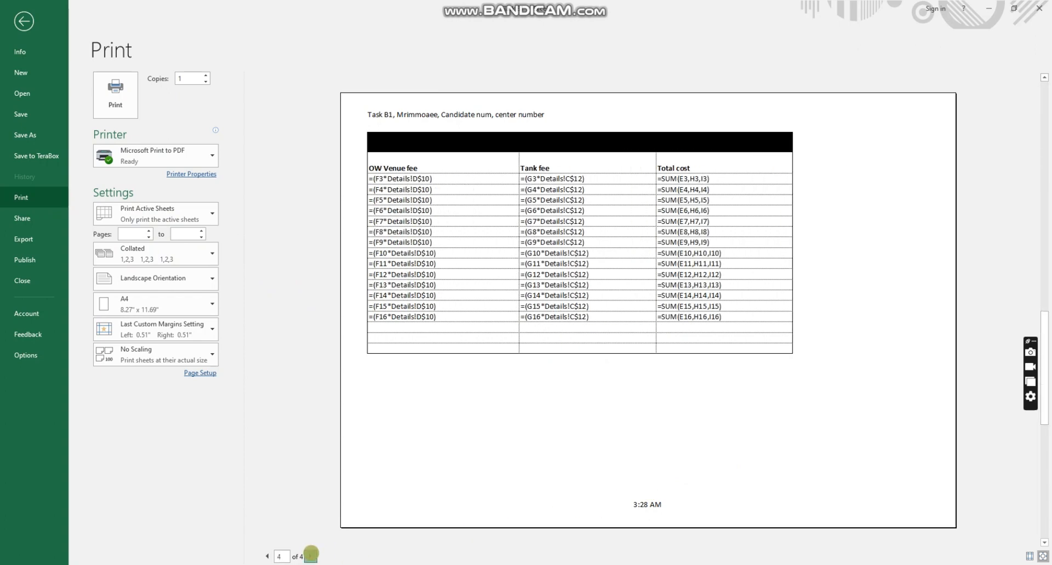
{"action": "left_click", "coordinate": [269, 556]}
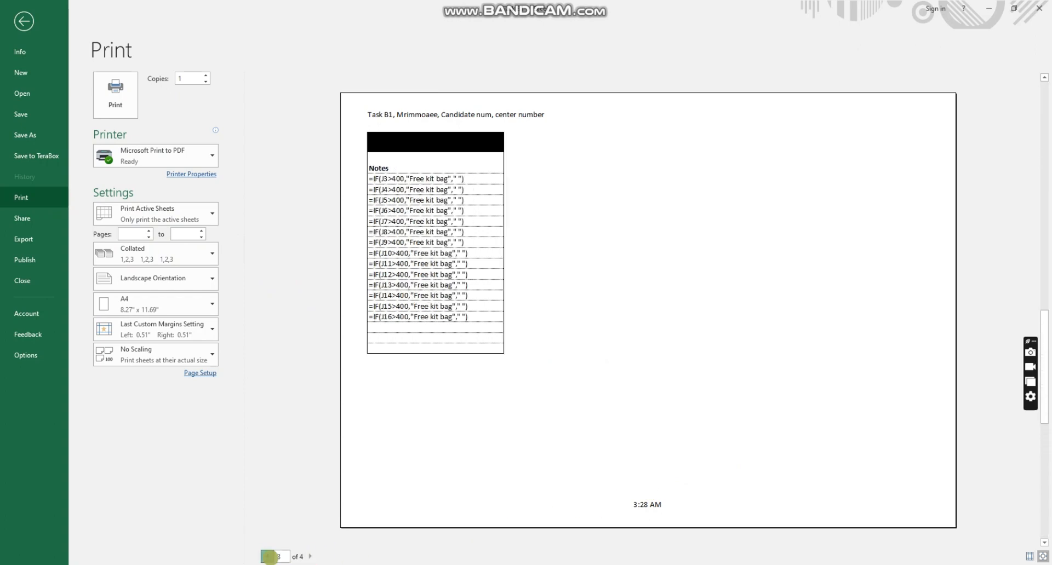
{"action": "left_click", "coordinate": [269, 557]}
{"action": "left_click", "coordinate": [20, 22]}
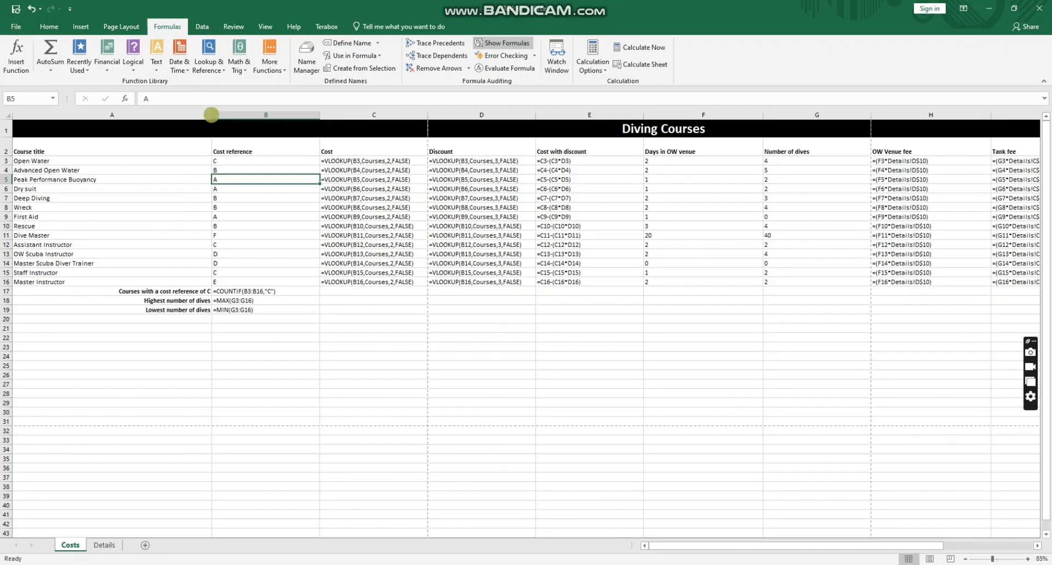
- Narrow the Course title, Cost reference, Days in OW venue and Number of dives columns without truncating their contents
{"action": "left_click_drag", "start_coordinate": [212, 114], "coordinate": [154, 130]}
{"action": "left_click", "coordinate": [118, 114]}
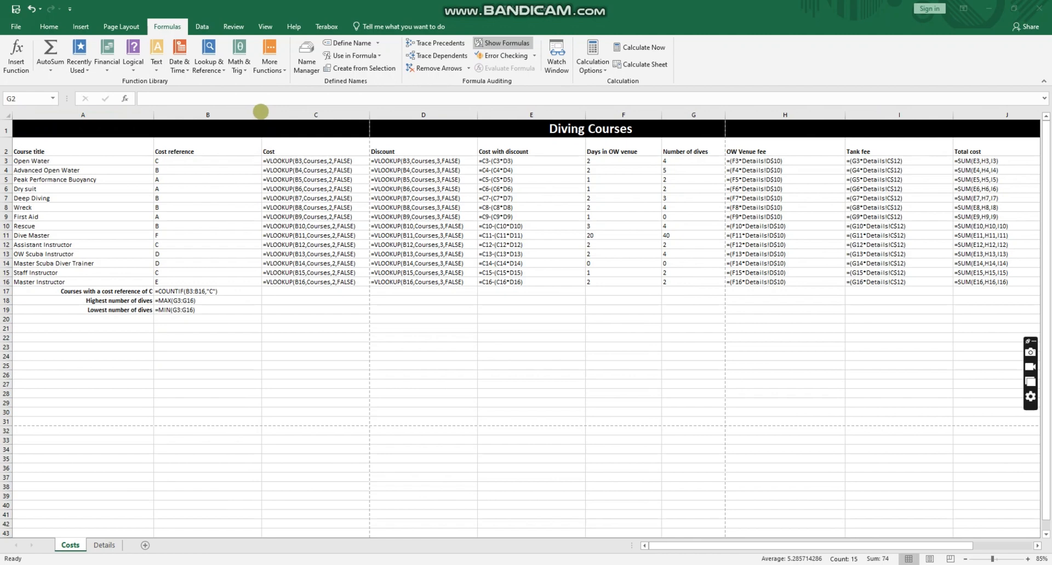
{"action": "left_click_drag", "start_coordinate": [261, 112], "coordinate": [222, 128]}
{"action": "left_click_drag", "start_coordinate": [149, 115], "coordinate": [113, 116]}
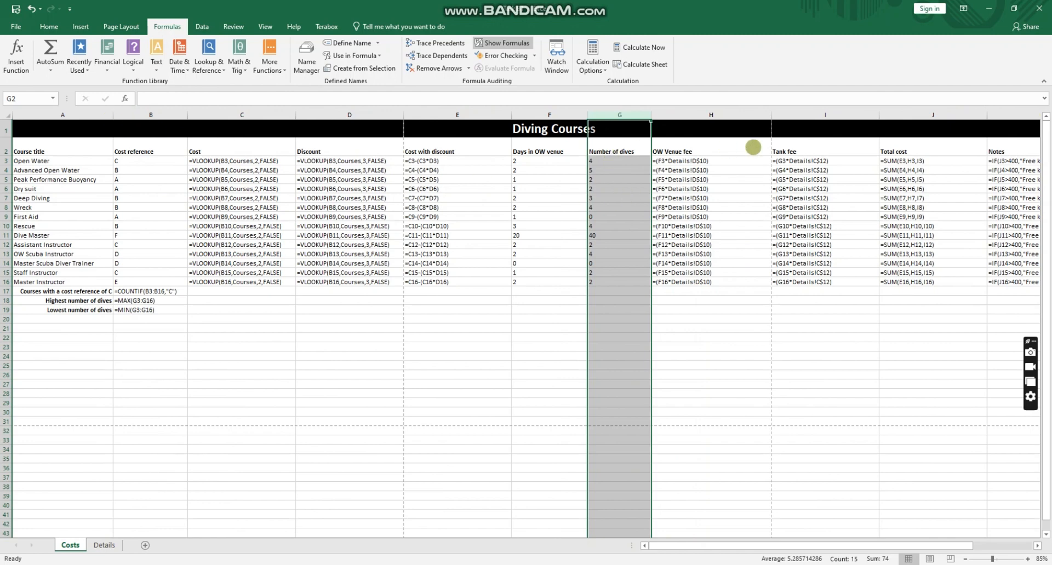
- Narrow the OW Venue fee, Tank fee, Total cost, Notes, Cost with discount and Days in OW venue columns to fit their contents
{"action": "left_click_drag", "start_coordinate": [771, 115], "coordinate": [727, 120]}
{"action": "left_click_drag", "start_coordinate": [685, 545], "coordinate": [748, 545]}
{"action": "left_click_drag", "start_coordinate": [659, 114], "coordinate": [620, 114]}
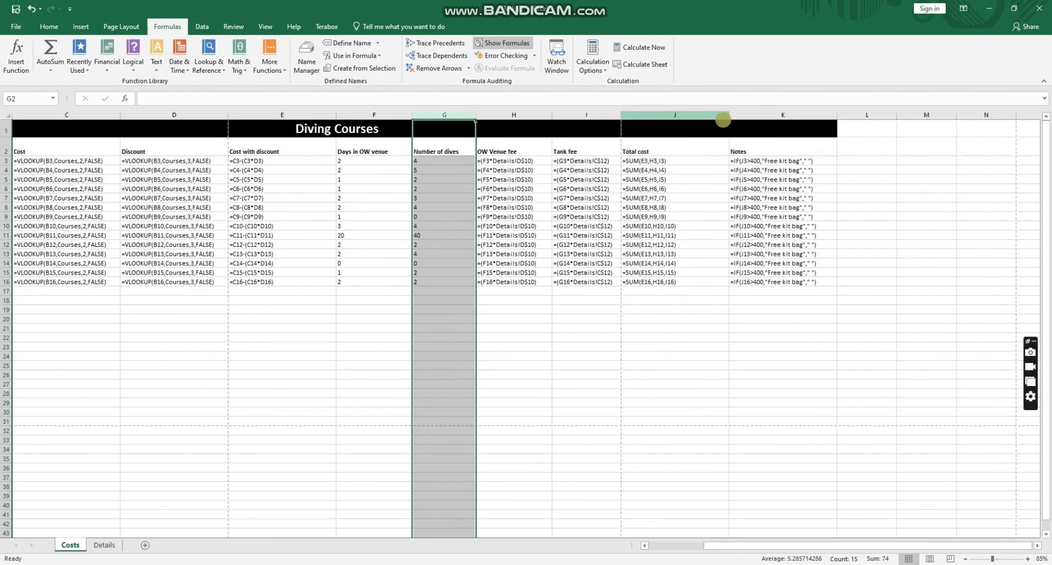
{"action": "left_click_drag", "start_coordinate": [729, 114], "coordinate": [682, 114]}
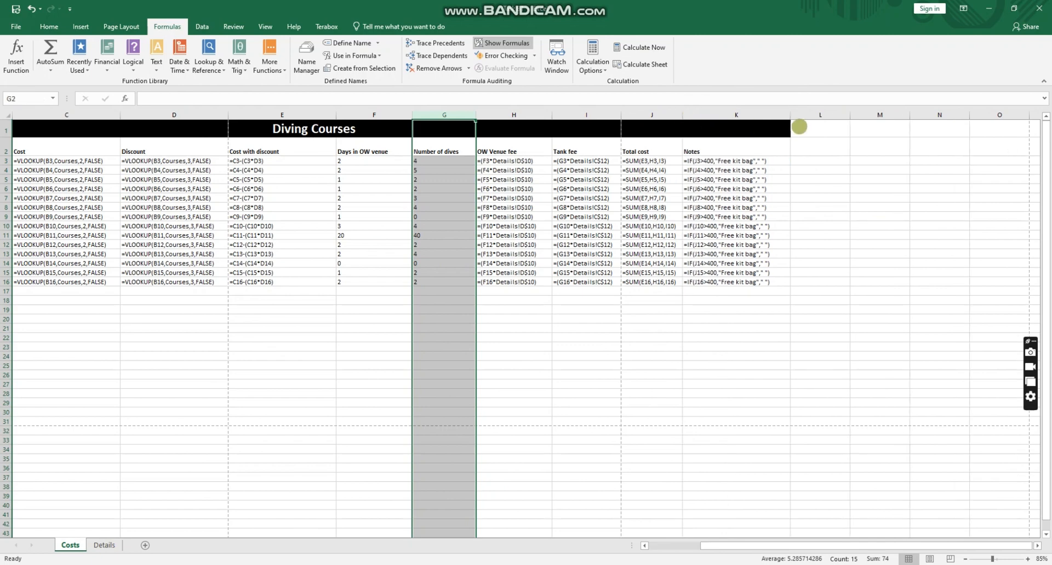
{"action": "left_click_drag", "start_coordinate": [789, 114], "coordinate": [769, 114]}
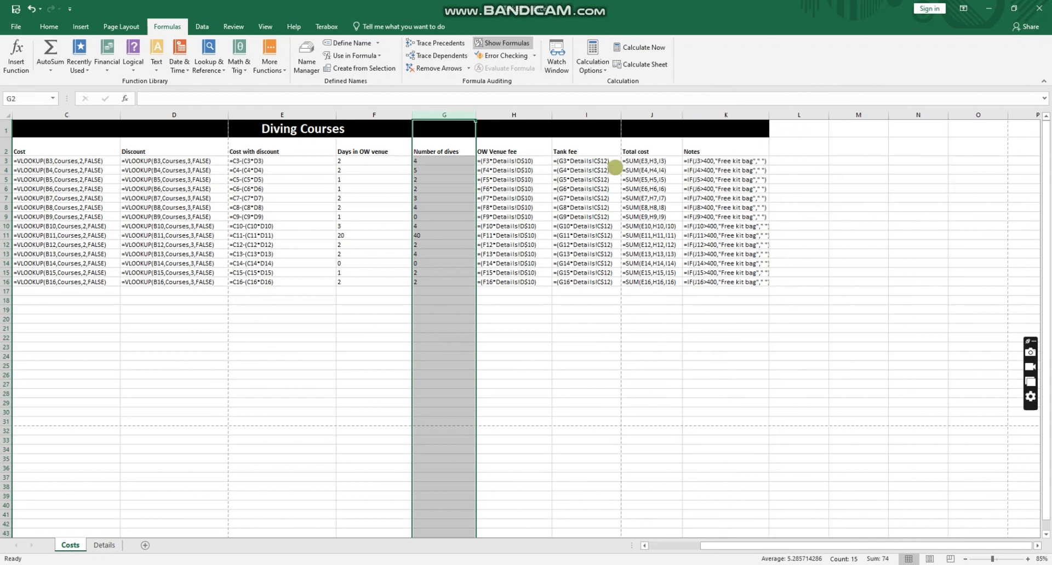
{"action": "left_click_drag", "start_coordinate": [411, 115], "coordinate": [283, 115]}
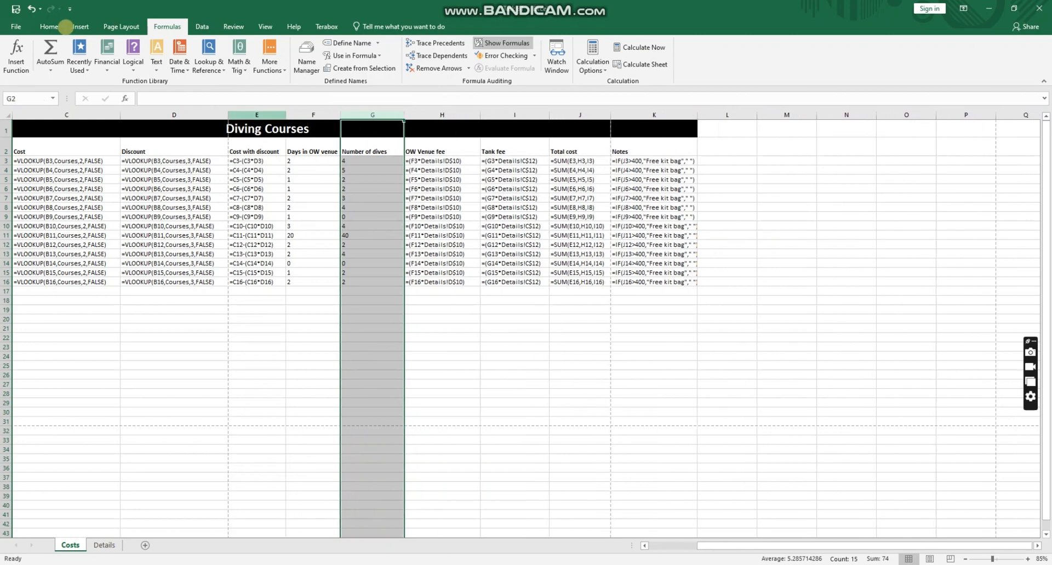
- Preview the Costs formula printout again and page through to its last page to check the page limit
{"action": "left_click", "coordinate": [16, 26]}
{"action": "left_click", "coordinate": [24, 187]}
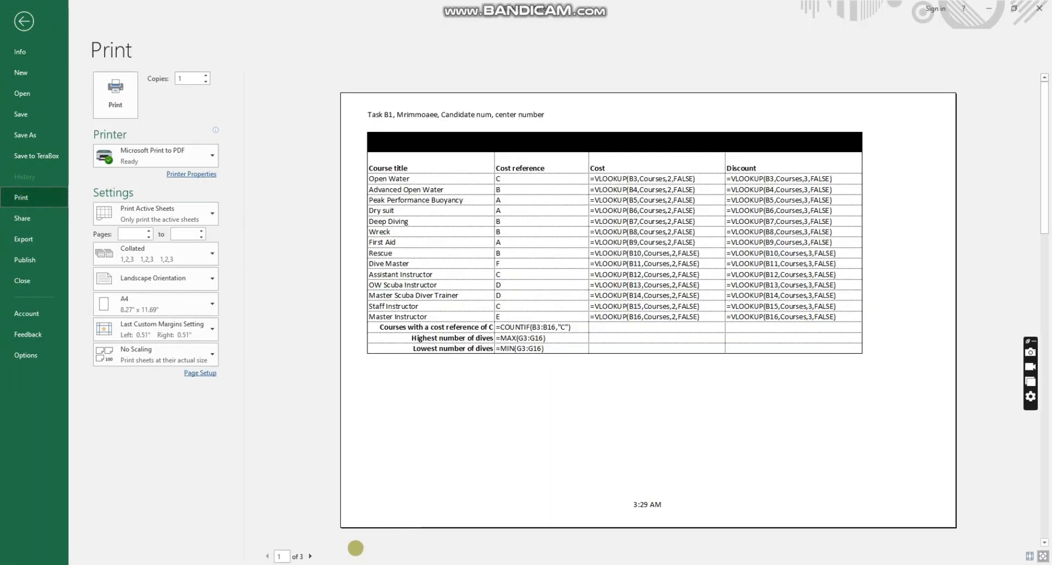
{"action": "left_click", "coordinate": [310, 556]}
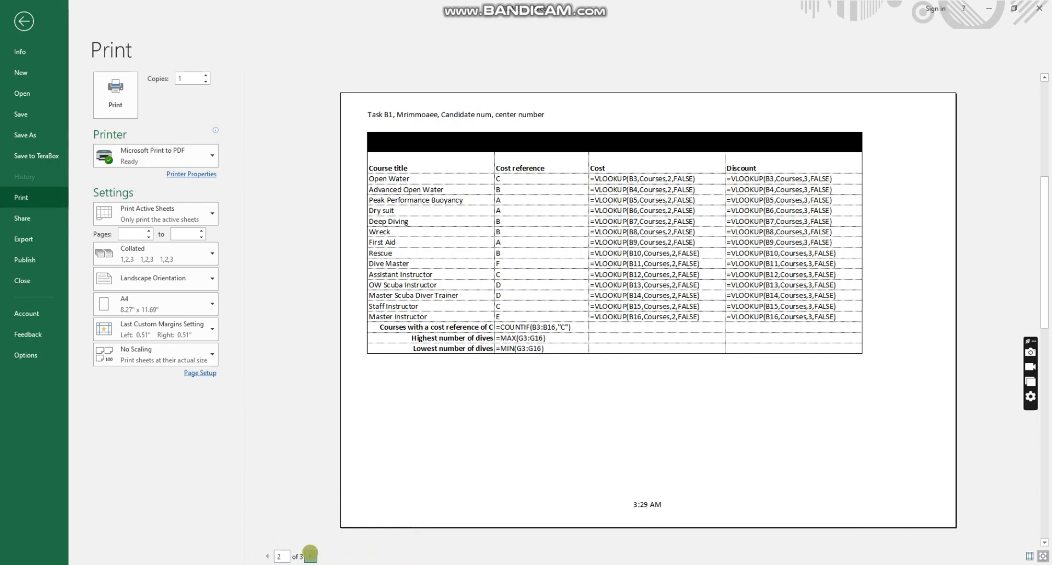
{"action": "left_click", "coordinate": [310, 556]}
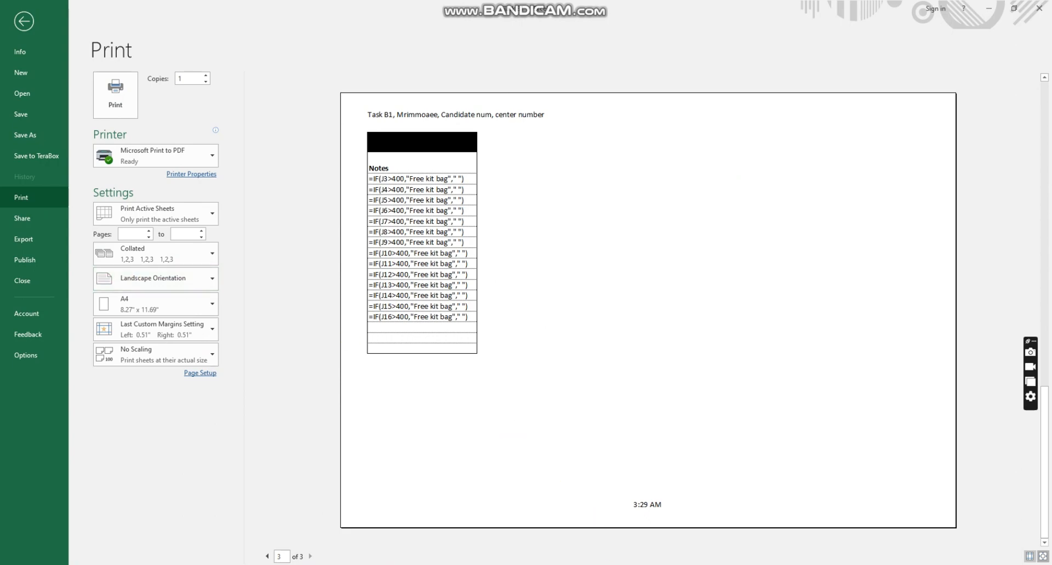
- In the exam paper PDF, tick Task B1's formula display and print instructions and underline Task B2's free kit bag filter requirement
{"action": "left_click", "coordinate": [709, 564]}
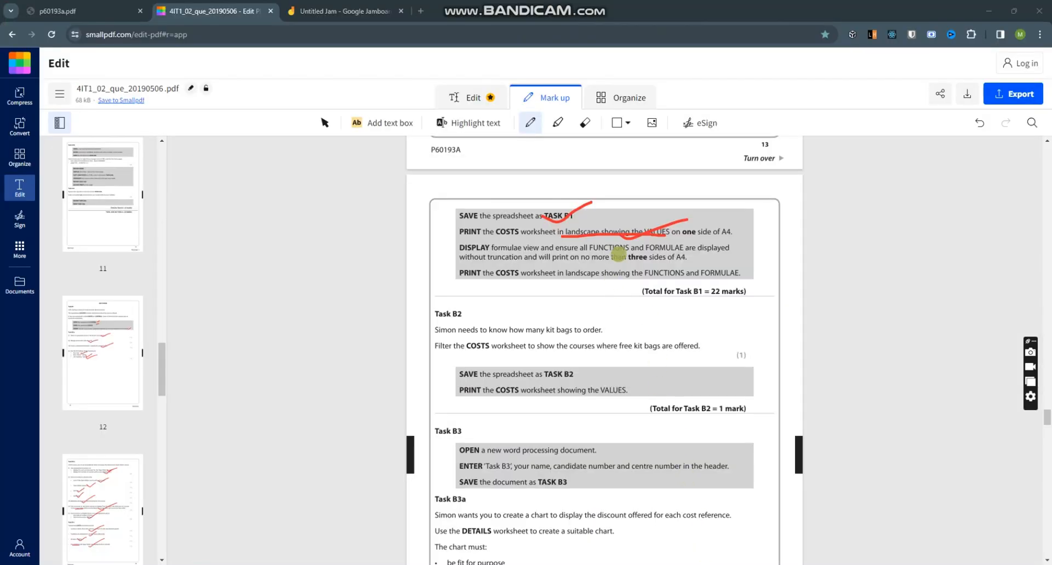
{"action": "left_click_drag", "start_coordinate": [617, 254], "coordinate": [703, 260]}
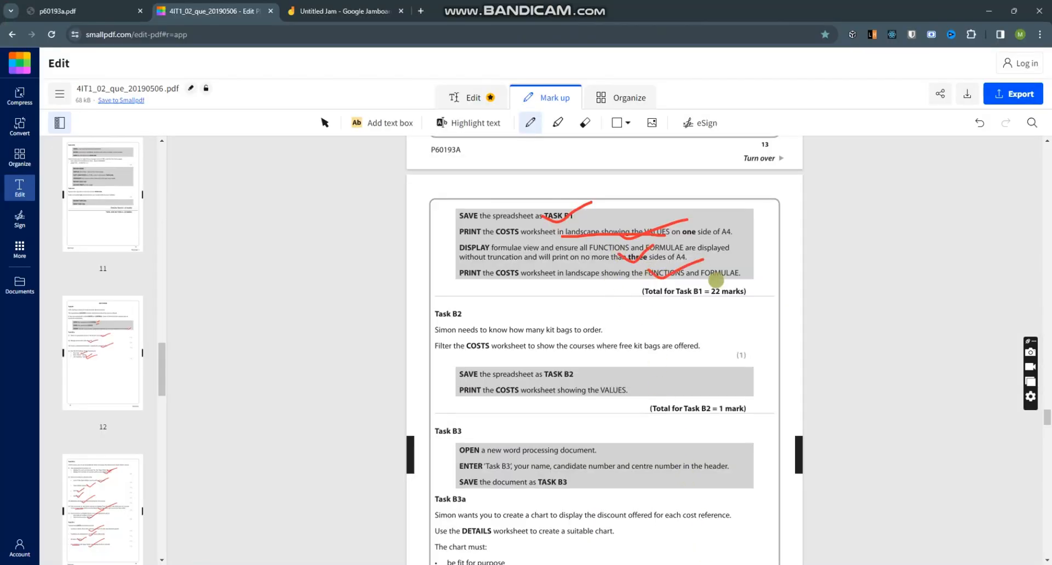
{"action": "scroll", "coordinate": [750, 304], "scroll_direction": "down", "scroll_amount": 1}
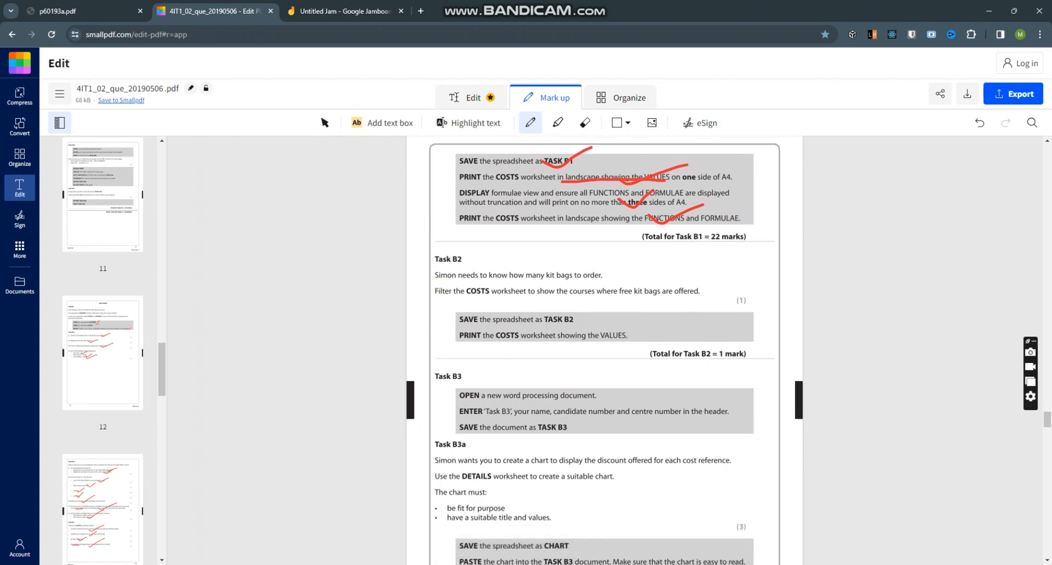
{"action": "scroll", "coordinate": [235, 180], "scroll_direction": "down", "scroll_amount": 1}
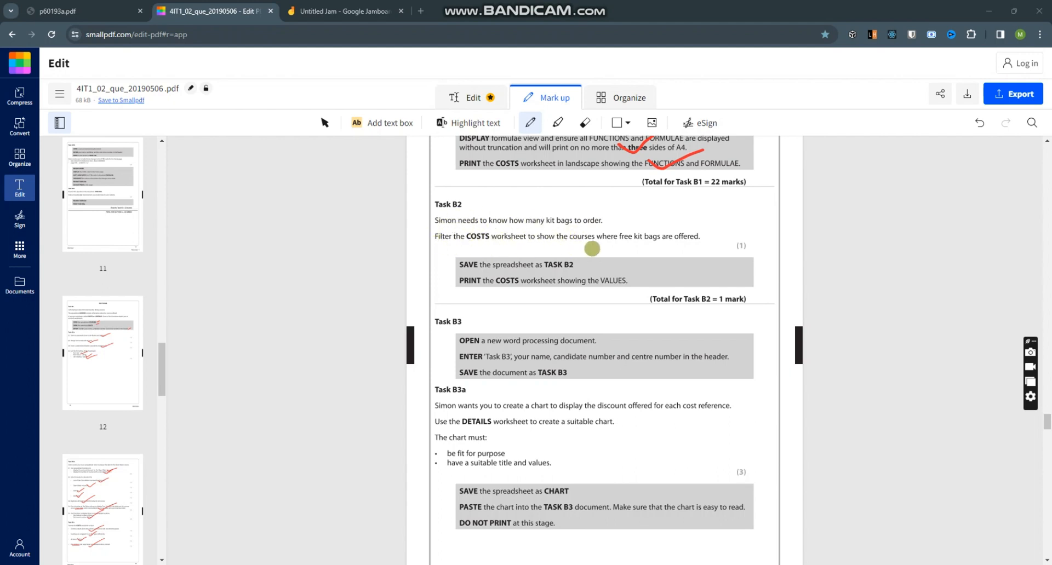
{"action": "left_click_drag", "start_coordinate": [626, 238], "coordinate": [695, 239]}
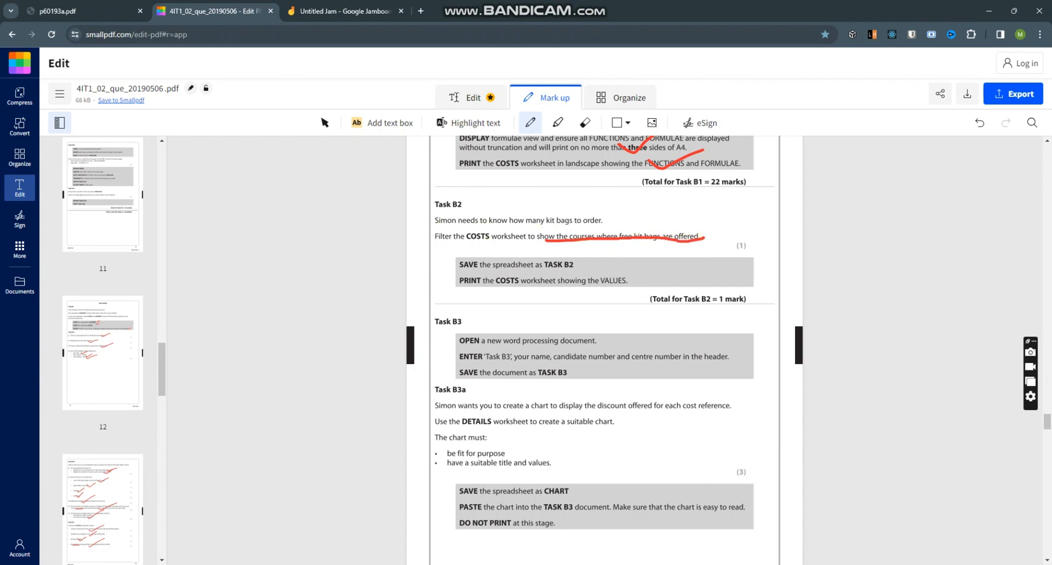
- Switch back to the Excel workbook and show values instead of formulae on the Costs worksheet
{"action": "left_click", "coordinate": [708, 531]}
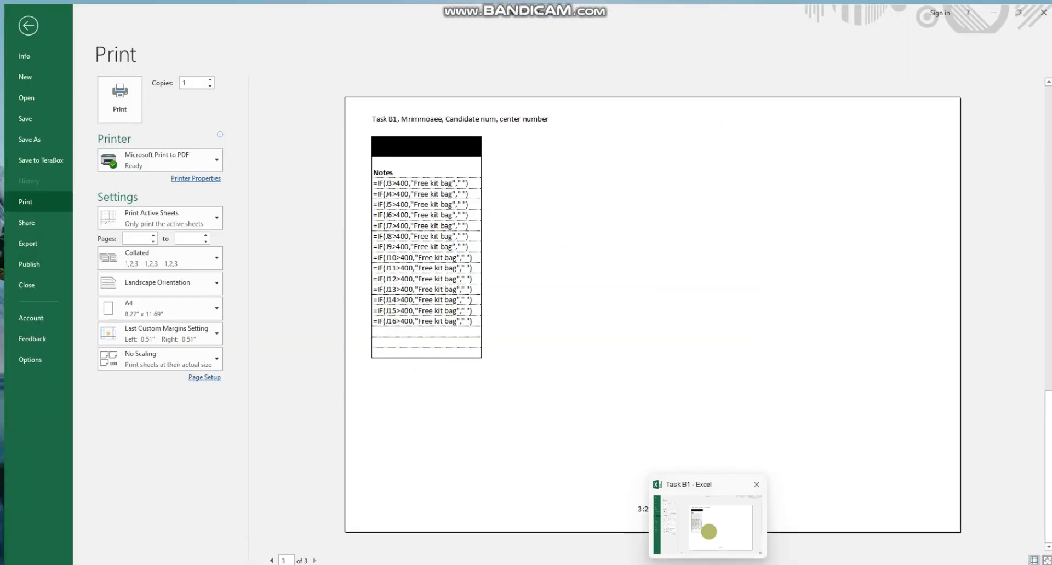
{"action": "left_click", "coordinate": [25, 21]}
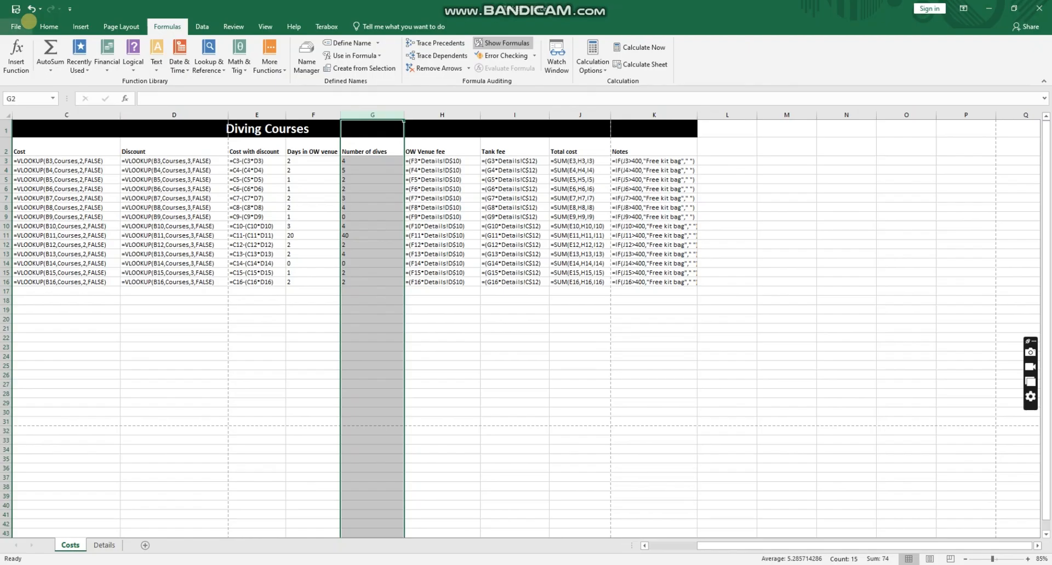
{"action": "left_click", "coordinate": [487, 328]}
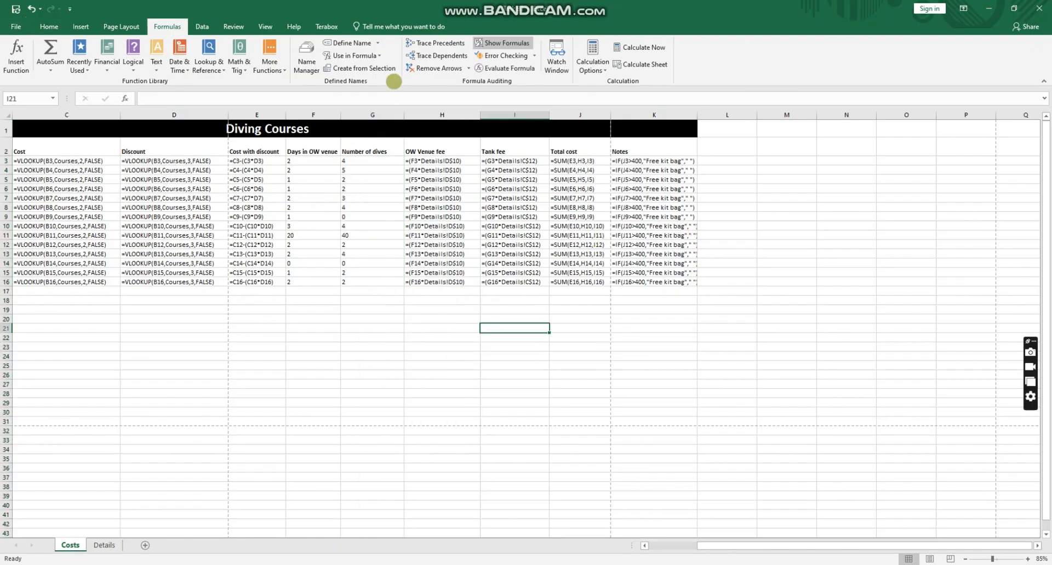
{"action": "left_click", "coordinate": [493, 43]}
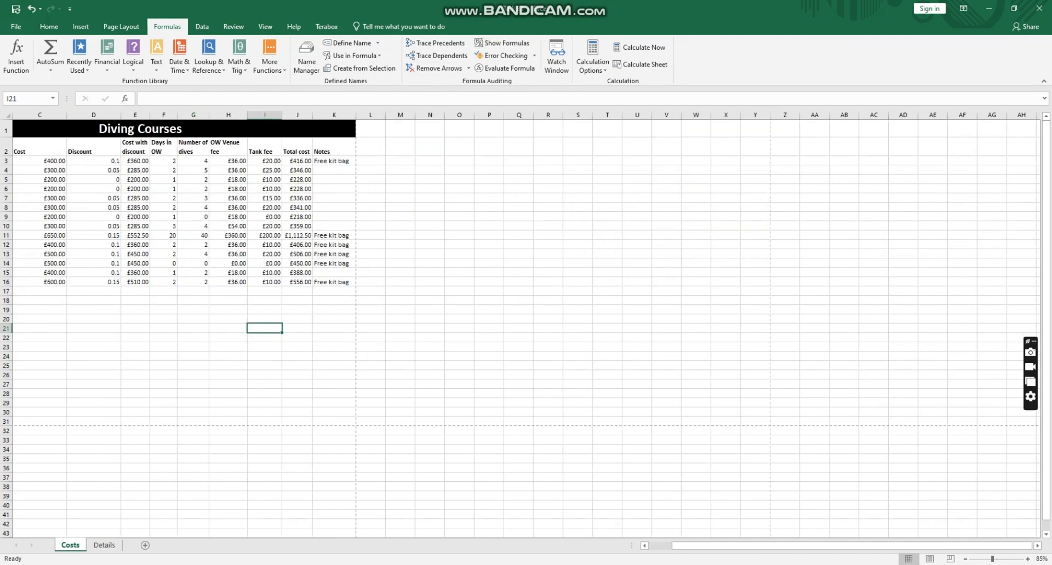
{"action": "left_click_drag", "start_coordinate": [766, 552], "coordinate": [726, 532]}
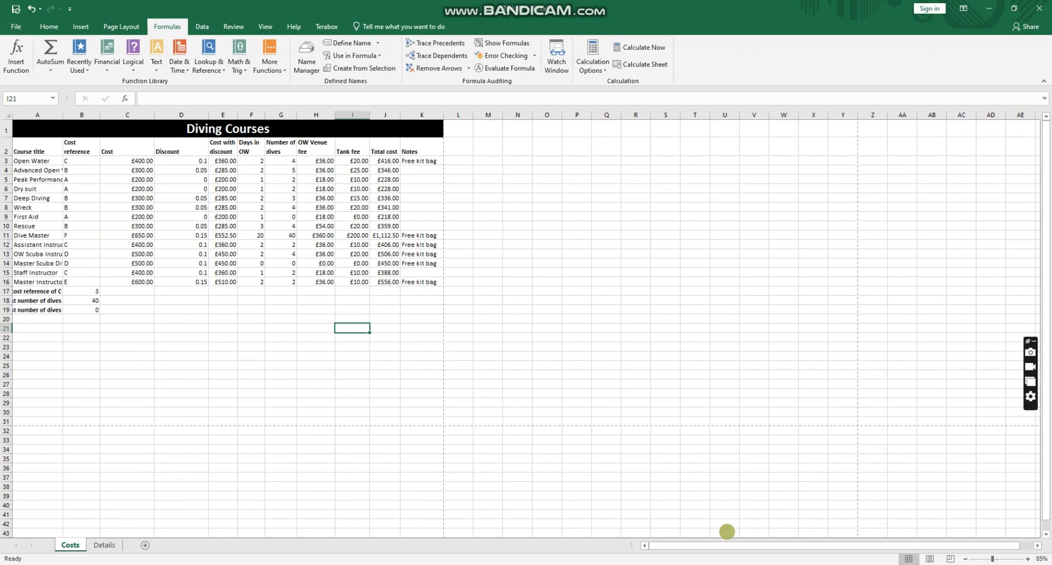
{"action": "left_click", "coordinate": [430, 163]}
{"action": "left_click", "coordinate": [423, 148]}
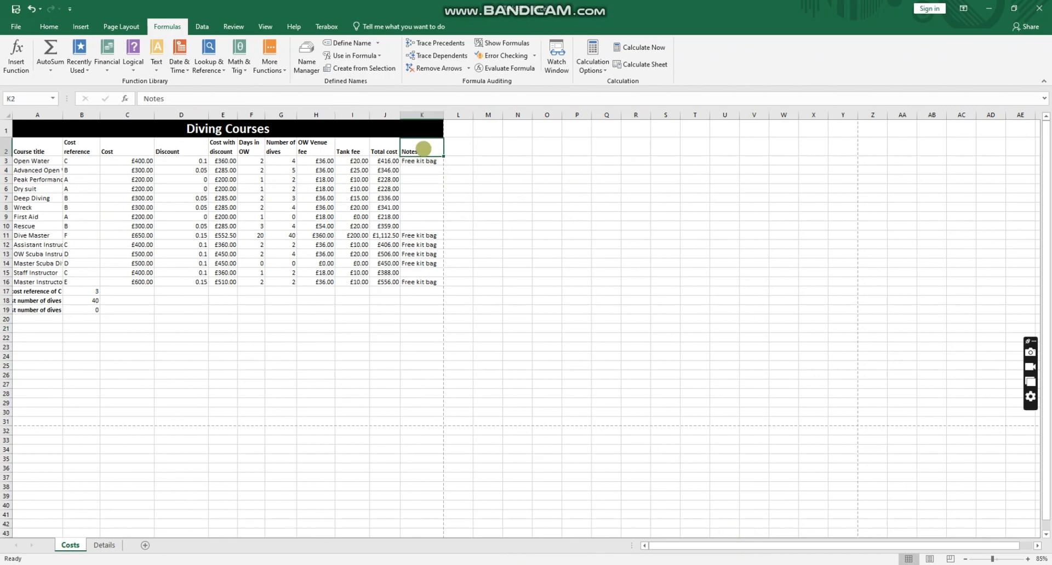
{"action": "left_click", "coordinate": [426, 163]}
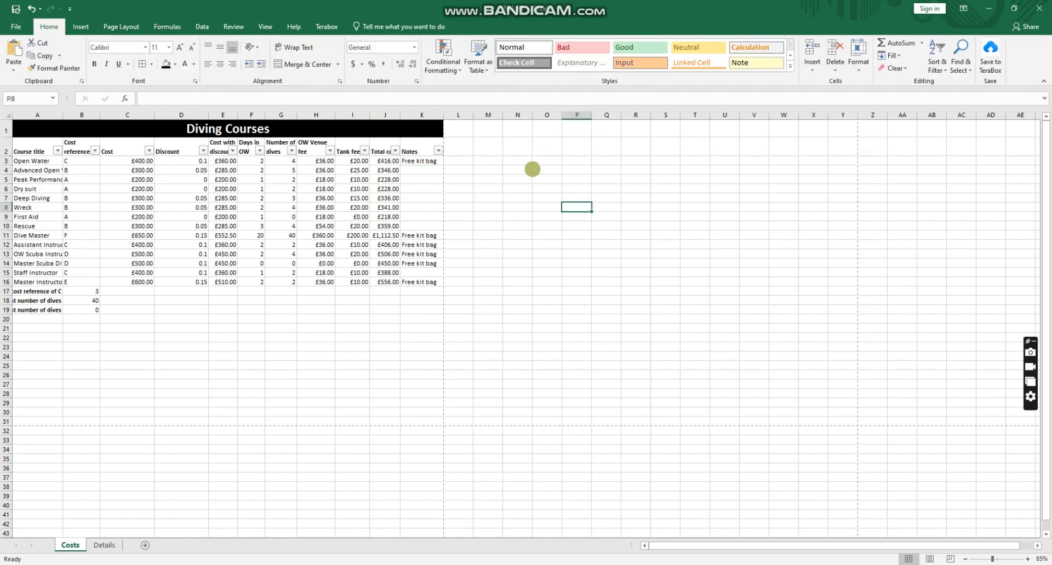
{"action": "left_click", "coordinate": [517, 179]}
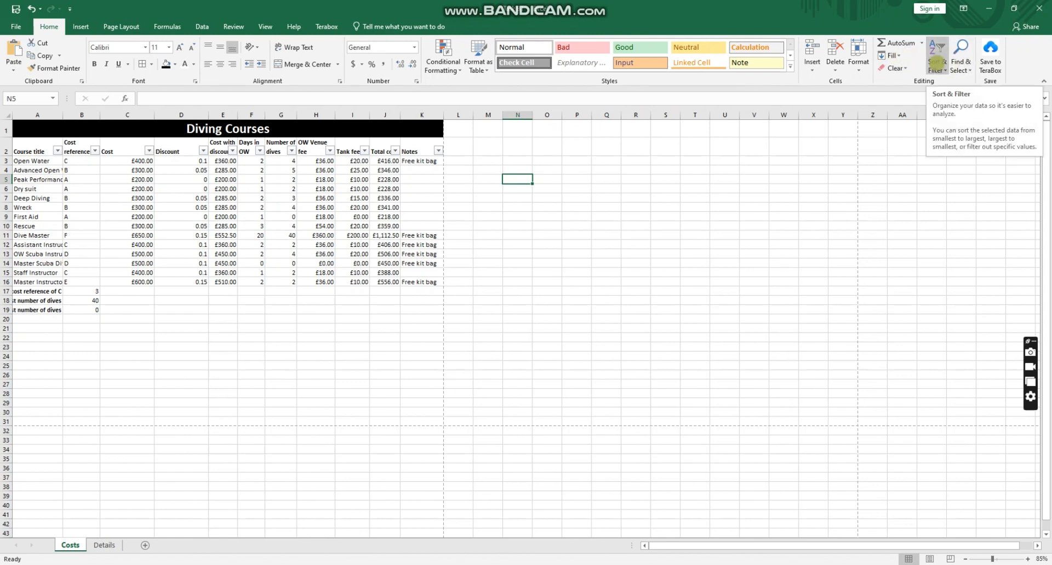
{"action": "left_click", "coordinate": [936, 55]}
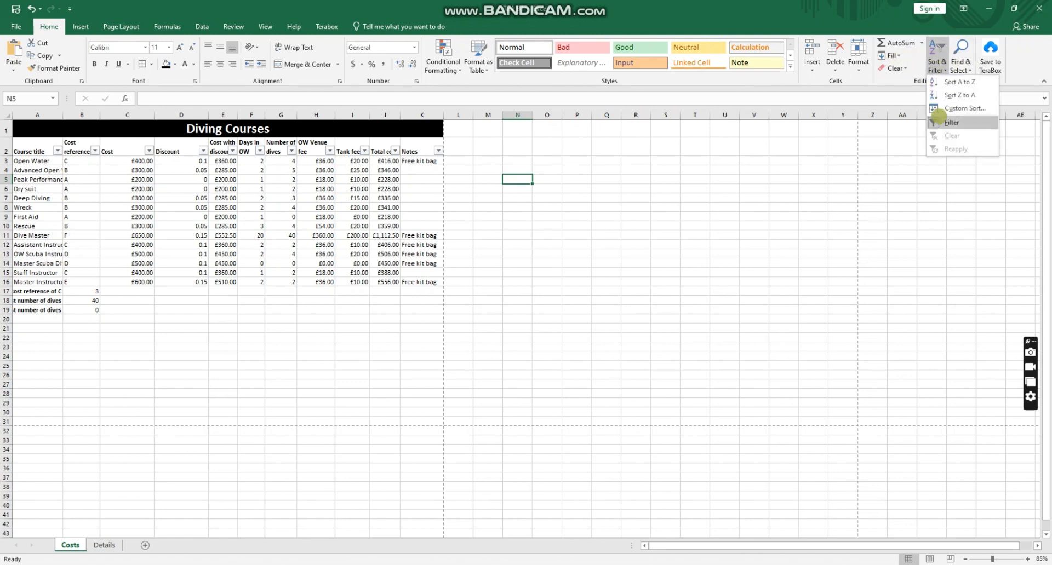
{"action": "left_click", "coordinate": [925, 122]}
- Filter the Diving Courses table on the Notes column to show only the Free kit bag courses
{"action": "left_click", "coordinate": [425, 150]}
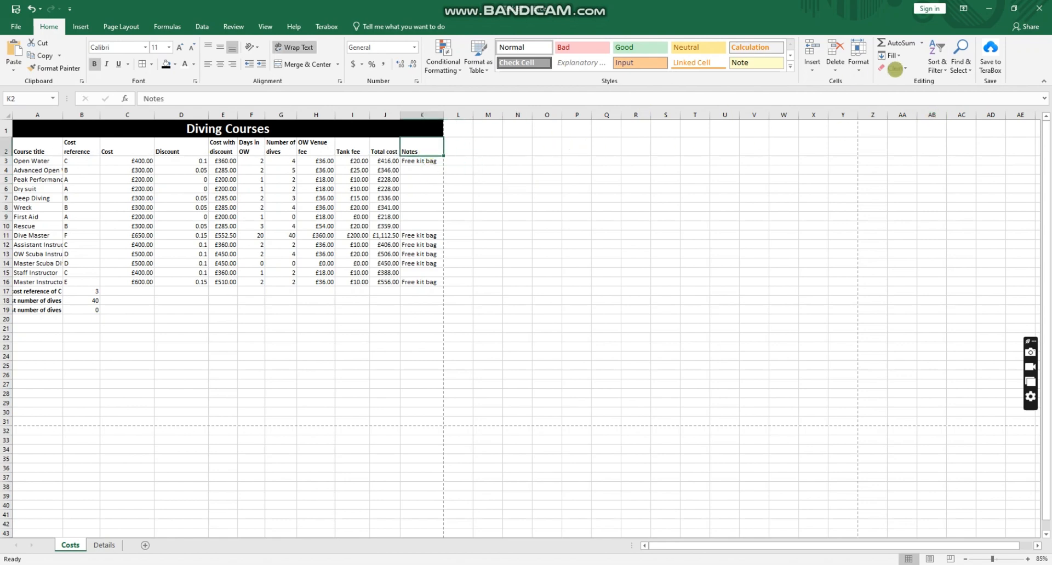
{"action": "left_click", "coordinate": [940, 55]}
{"action": "left_click", "coordinate": [942, 122]}
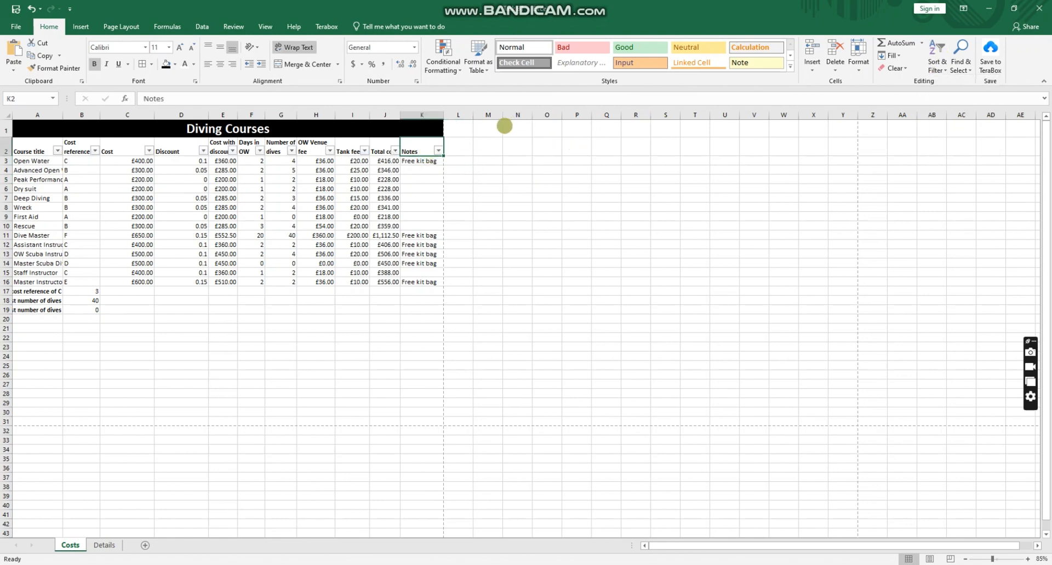
{"action": "left_click", "coordinate": [438, 150]}
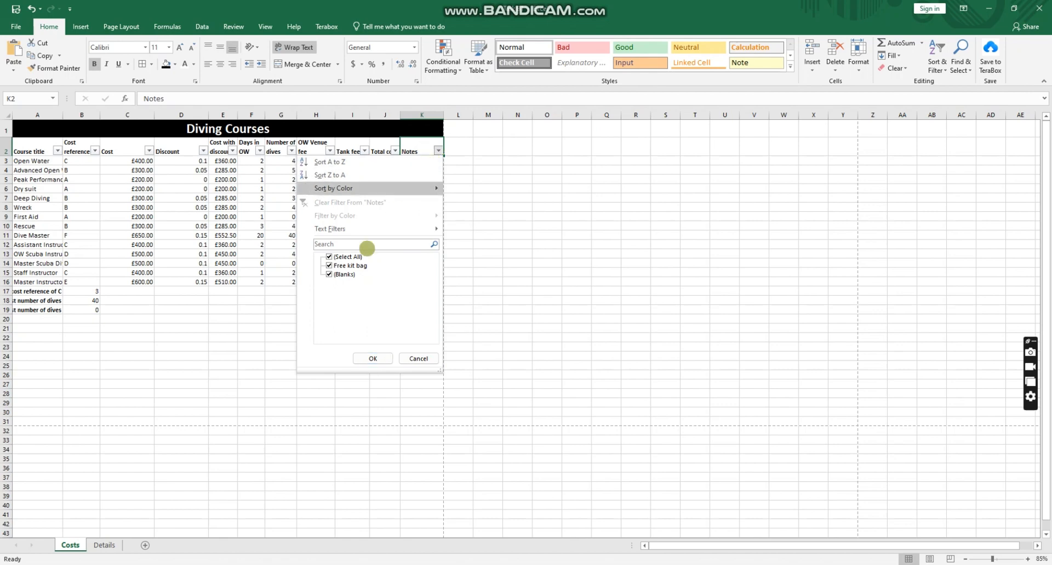
{"action": "left_click", "coordinate": [328, 265]}
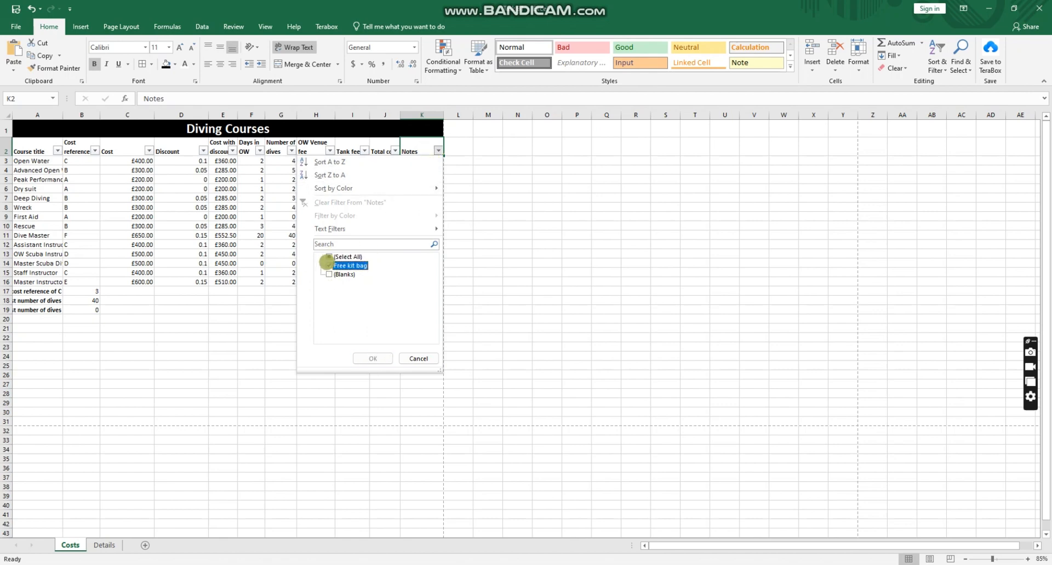
{"action": "left_click", "coordinate": [372, 358]}
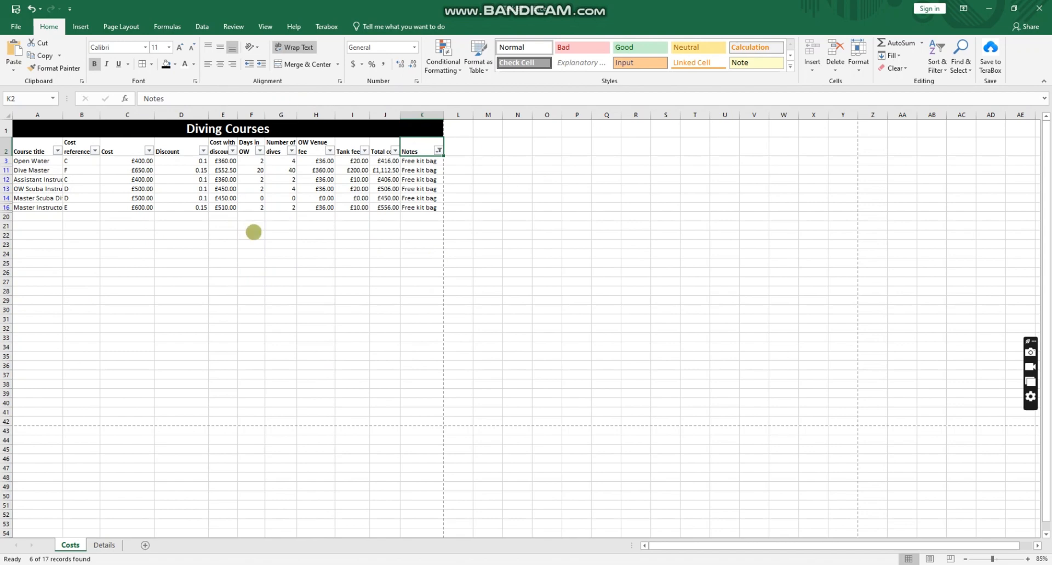
- Tick the instruction to save the spreadsheet as TASK B2 in the exam paper PDF and return to the workbook
{"action": "key", "text": "alt+Tab"}
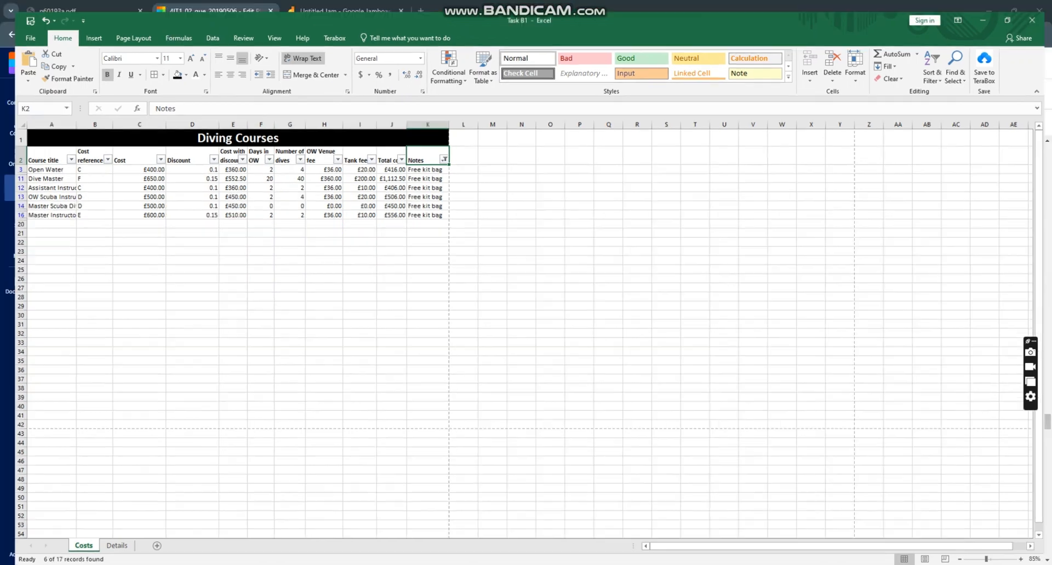
{"action": "left_click_drag", "start_coordinate": [536, 269], "coordinate": [564, 254]}
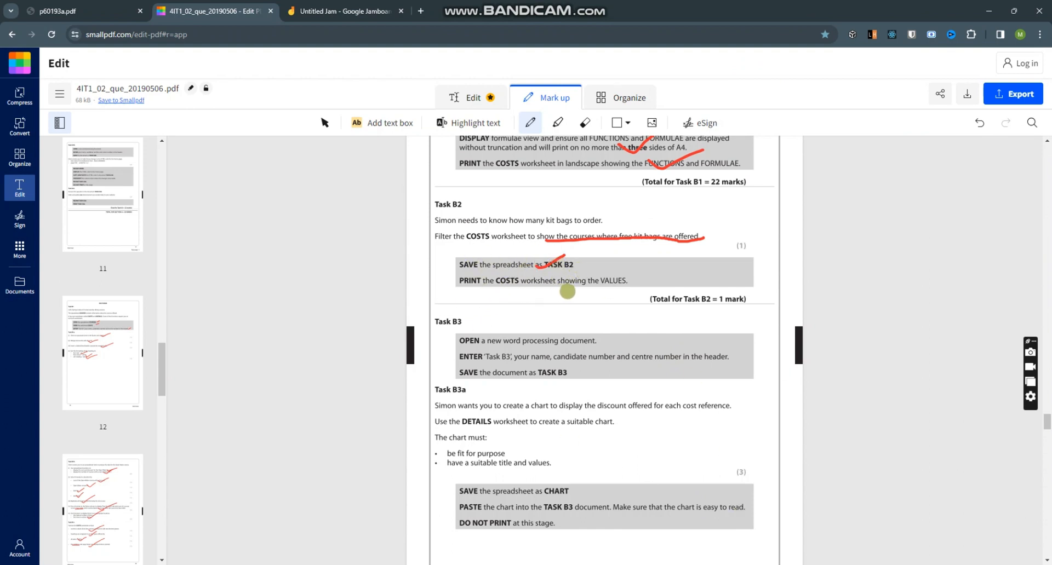
{"action": "key", "text": "alt+Tab"}
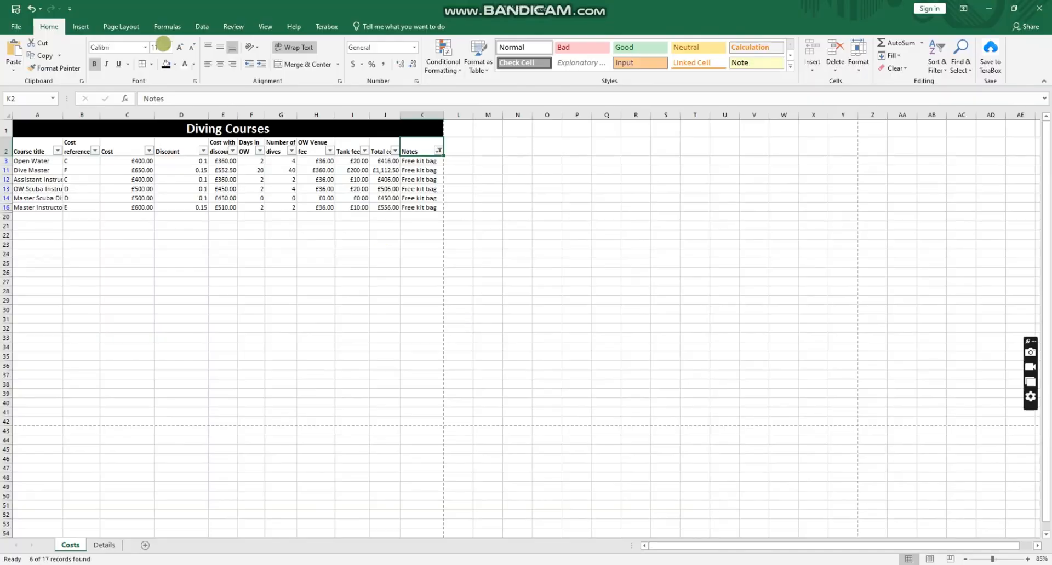
- Preview the printout of the filtered Costs worksheet and return to the sheet
{"action": "left_click", "coordinate": [17, 25]}
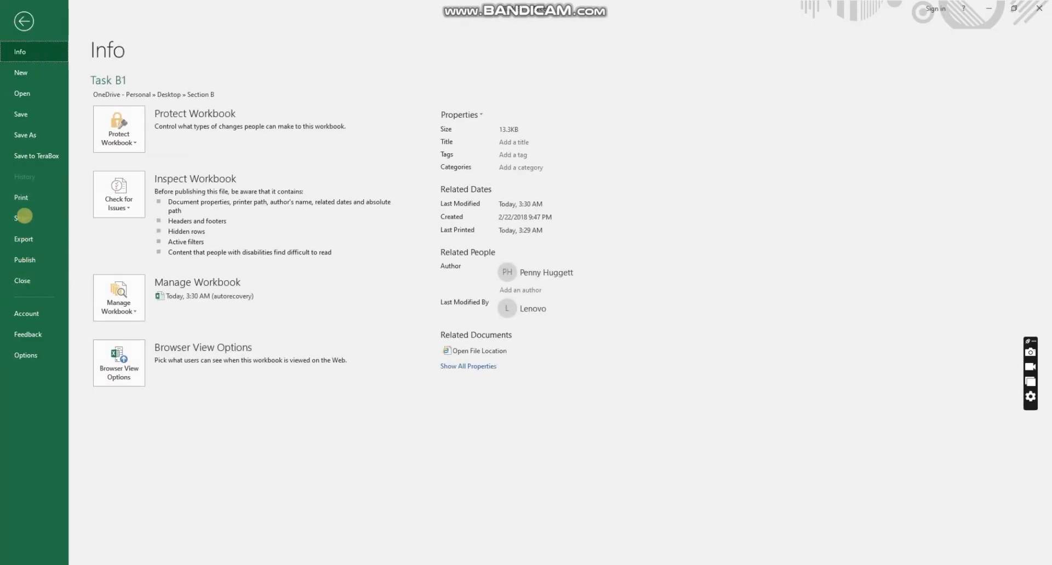
{"action": "left_click", "coordinate": [24, 198]}
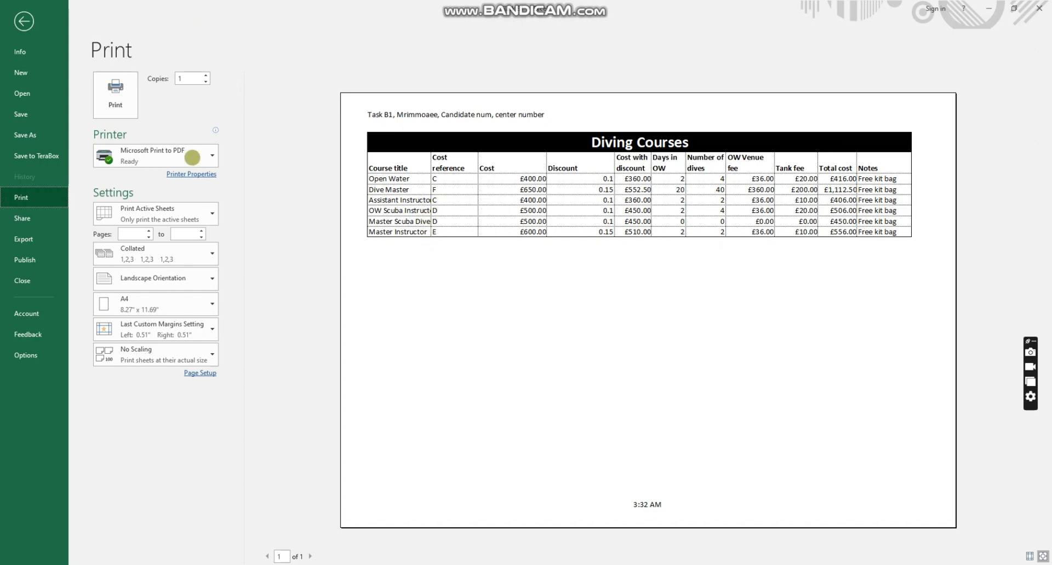
{"action": "left_click", "coordinate": [24, 21]}
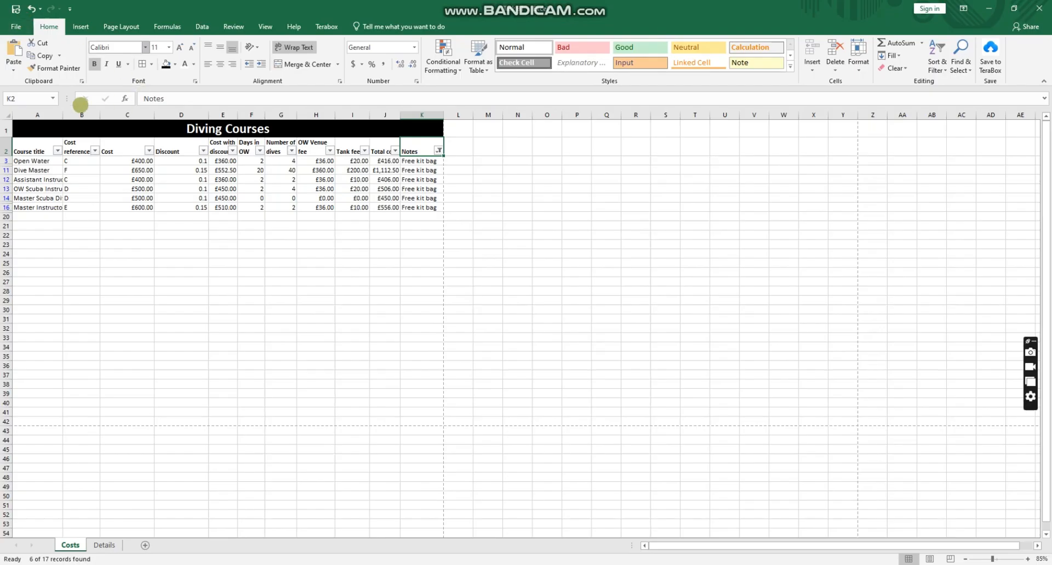
- Widen the Course title column so the course names are shown in full
{"action": "left_click_drag", "start_coordinate": [64, 114], "coordinate": [107, 116]}
{"action": "left_click", "coordinate": [255, 253]}
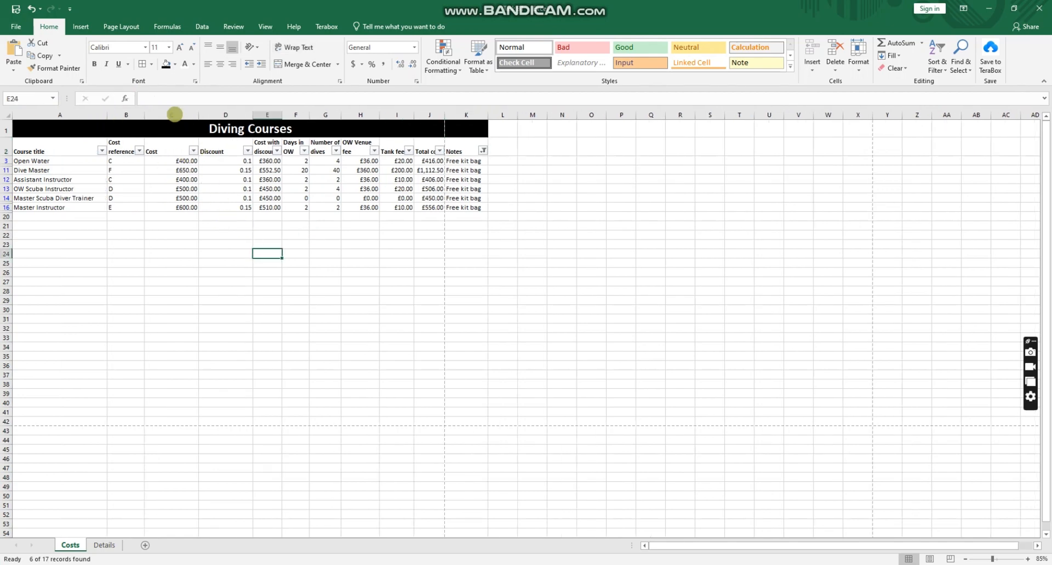
{"action": "left_click", "coordinate": [63, 115]}
{"action": "left_click", "coordinate": [129, 116]}
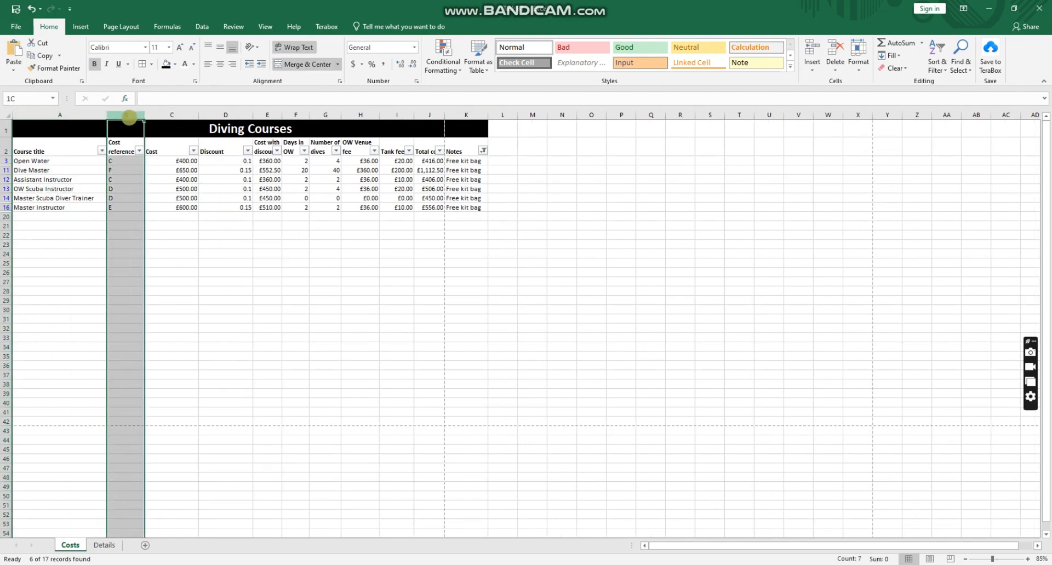
{"action": "left_click", "coordinate": [171, 115]}
{"action": "left_click", "coordinate": [225, 115]}
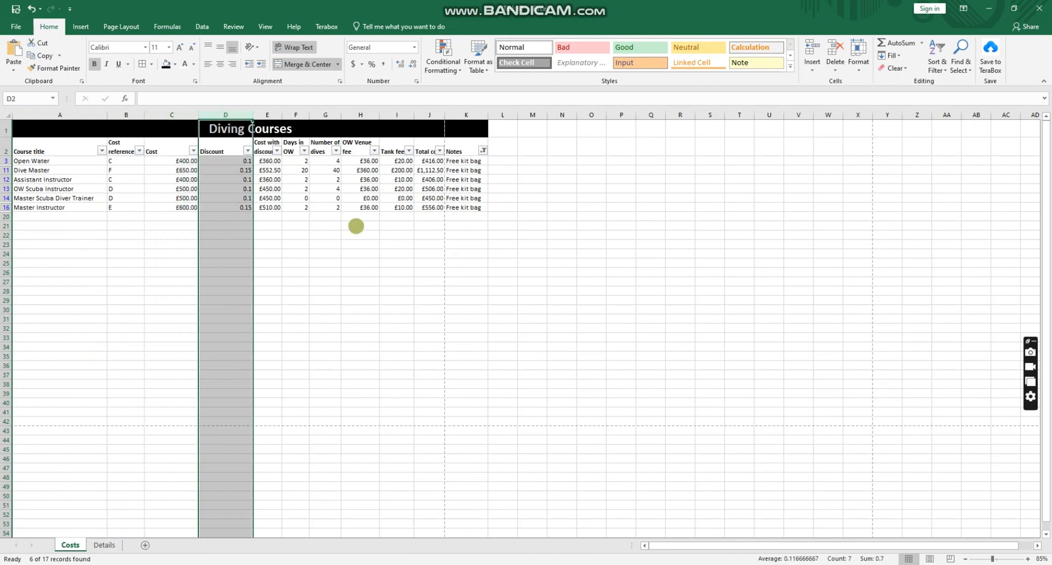
{"action": "left_click", "coordinate": [356, 225]}
- Widen the Cost with discount and Days in OW venue columns to fit each heading on a single line
{"action": "left_click", "coordinate": [271, 115]}
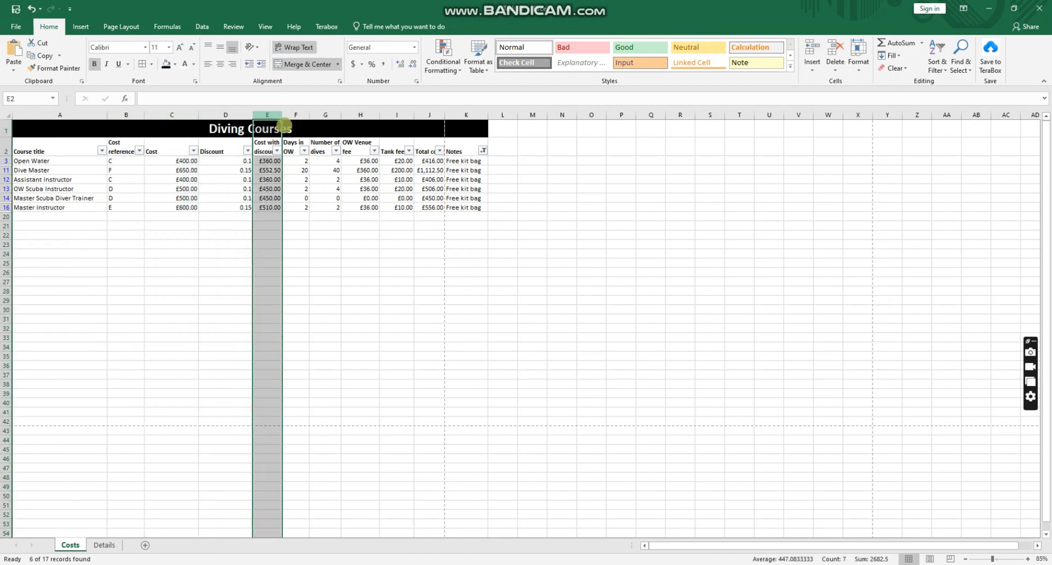
{"action": "left_click_drag", "start_coordinate": [283, 115], "coordinate": [365, 114]}
{"action": "left_click", "coordinate": [375, 209]}
{"action": "left_click", "coordinate": [359, 281]}
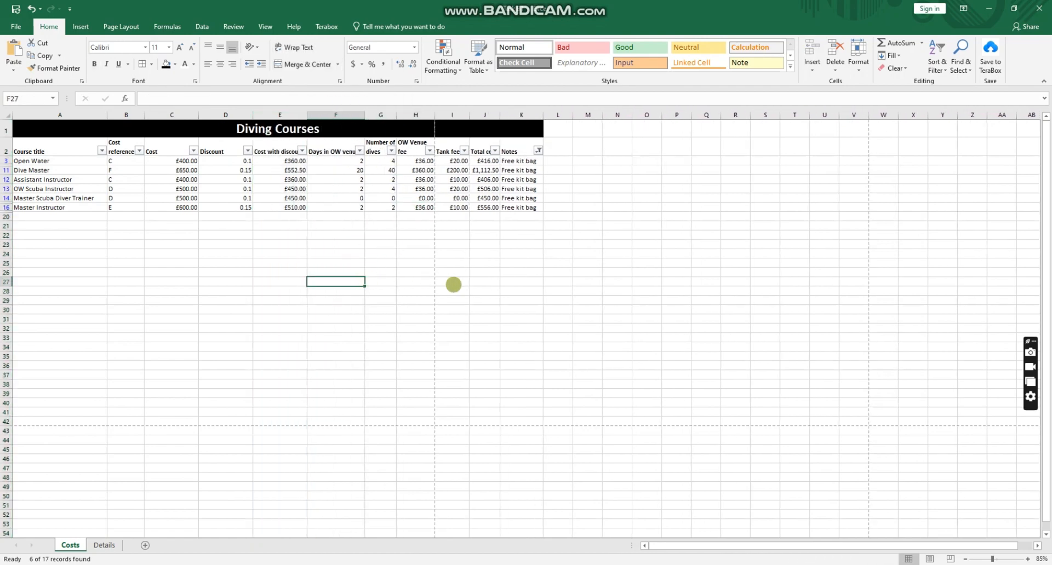
{"action": "left_click", "coordinate": [453, 289]}
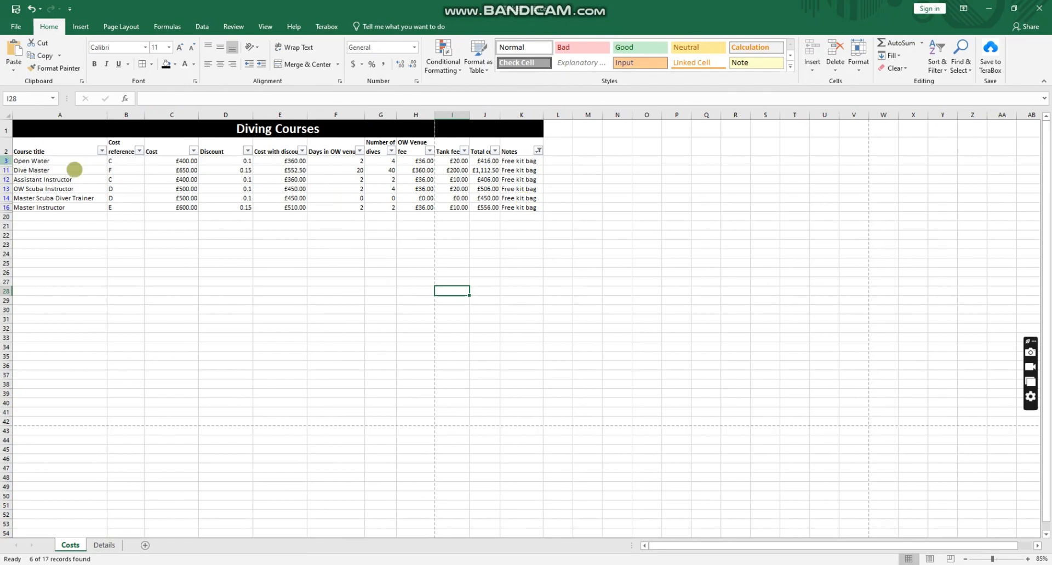
- Save the filtered workbook as Task B2 in the Section B folder on the Desktop
{"action": "left_click", "coordinate": [21, 27]}
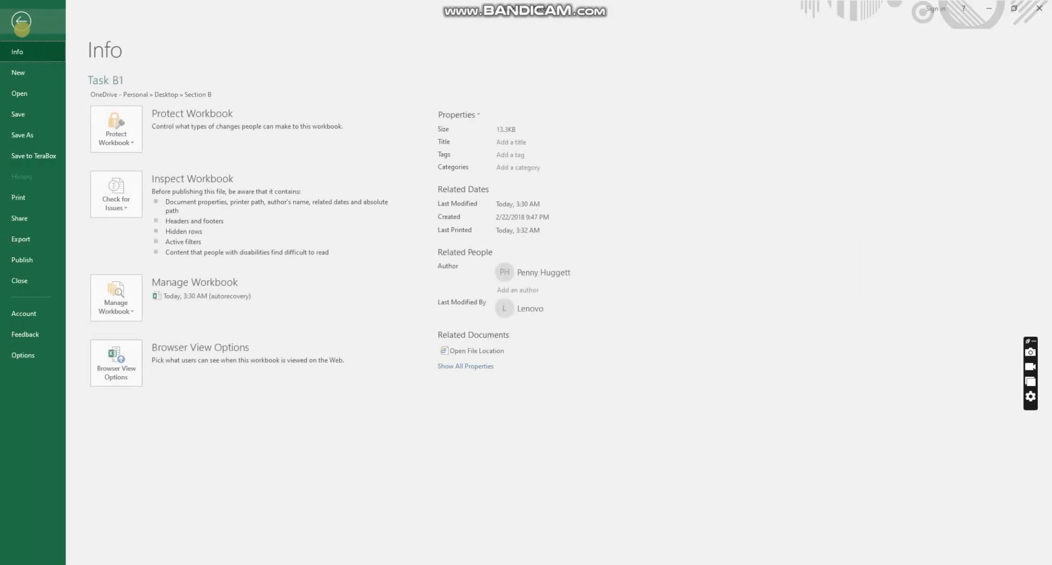
{"action": "left_click", "coordinate": [24, 127]}
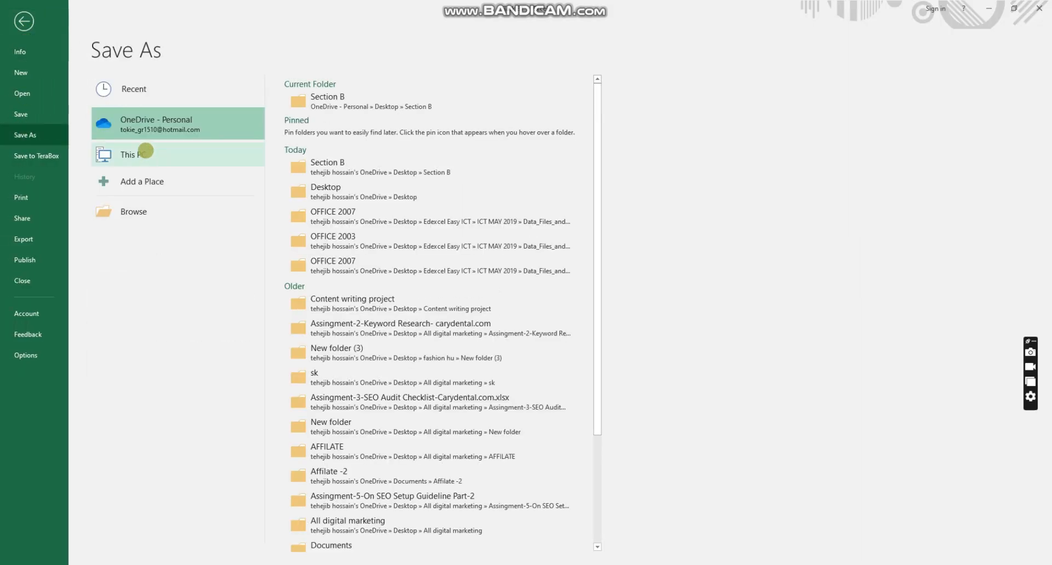
{"action": "left_click", "coordinate": [144, 152]}
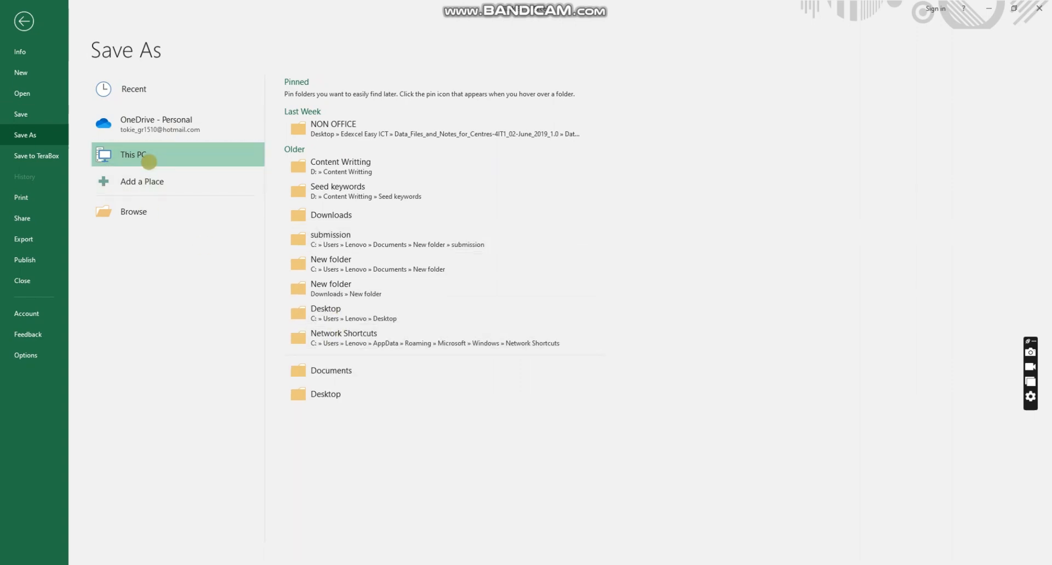
{"action": "left_click", "coordinate": [149, 161]}
{"action": "left_click", "coordinate": [457, 104]}
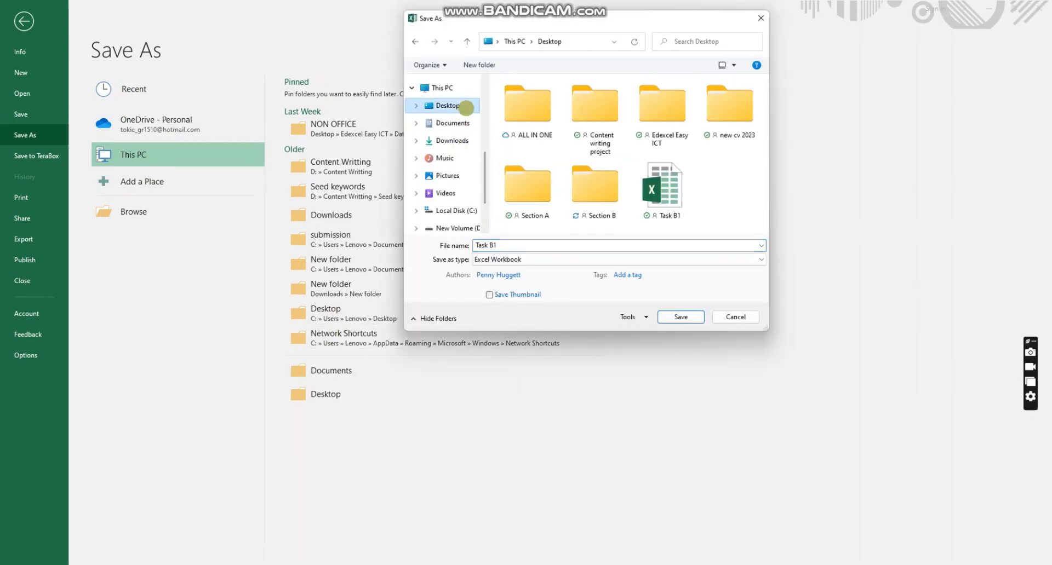
{"action": "left_click", "coordinate": [581, 187]}
{"action": "double_click", "coordinate": [581, 187]}
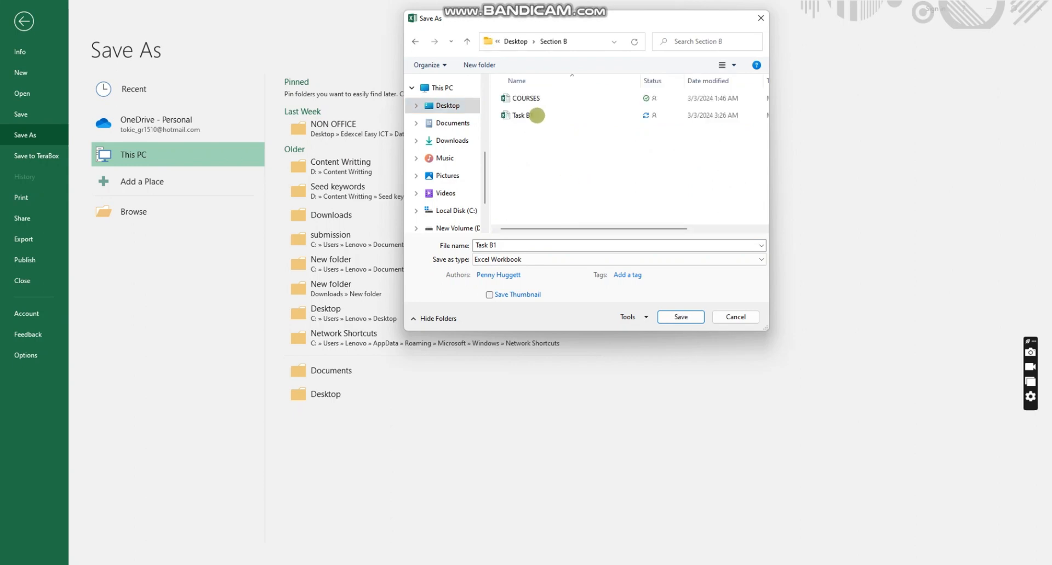
{"action": "double_click", "coordinate": [499, 244]}
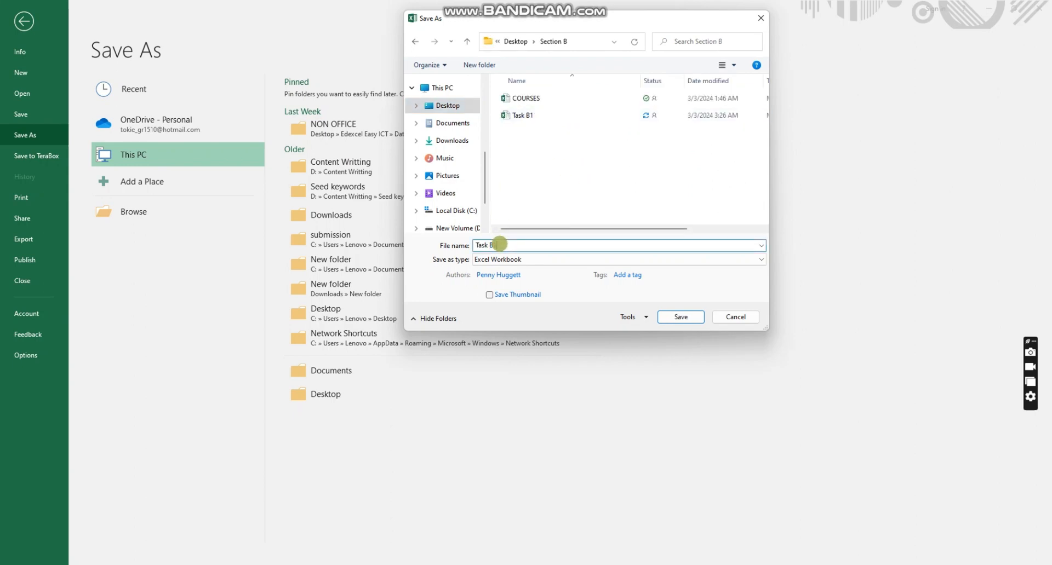
{"action": "key", "text": "BackSpace"}
{"action": "type", "text": "2"}
{"action": "left_click", "coordinate": [688, 317]}
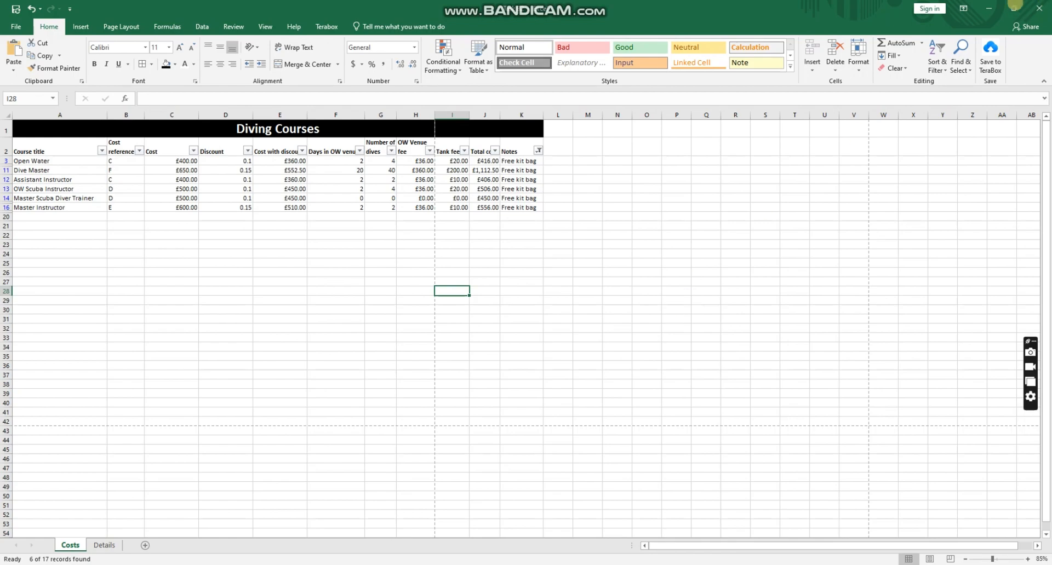
- Switch to the exam paper PDF and tick the instruction to print the Costs worksheet showing the values
{"action": "left_click", "coordinate": [989, 8]}
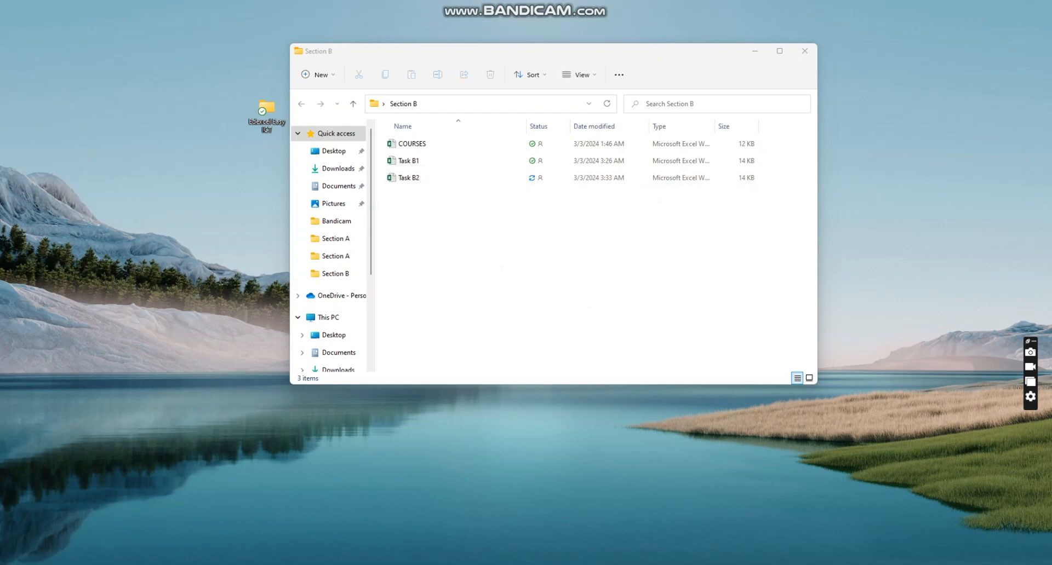
{"action": "key", "text": "alt+Tab"}
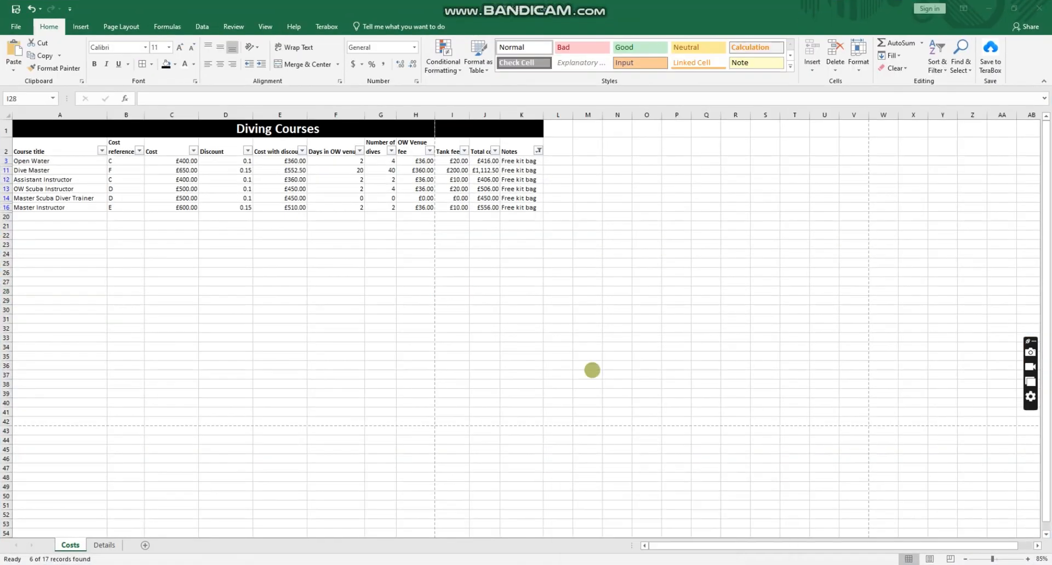
{"action": "key", "text": "alt+Tab"}
{"action": "scroll", "coordinate": [579, 272], "scroll_direction": "down", "scroll_amount": 1}
{"action": "left_click_drag", "start_coordinate": [561, 224], "coordinate": [587, 218]}
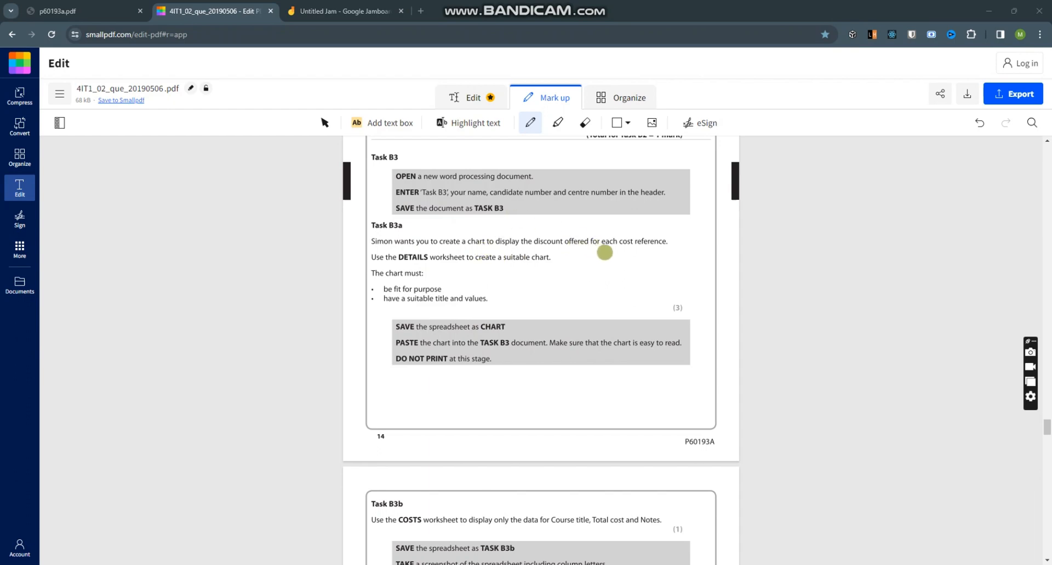
- Circle the Task B3 instructions about the new word processing document in the exam paper PDF
{"action": "scroll", "coordinate": [605, 252], "scroll_direction": "down", "scroll_amount": 2}
{"action": "scroll", "coordinate": [605, 252], "scroll_direction": "up", "scroll_amount": 5}
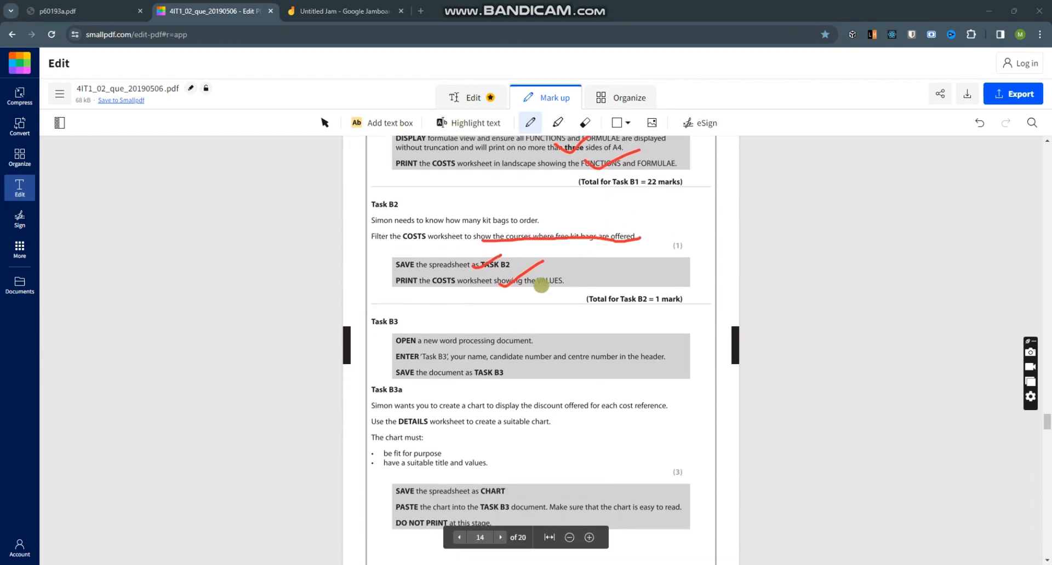
{"action": "scroll", "coordinate": [541, 285], "scroll_direction": "down", "scroll_amount": 2}
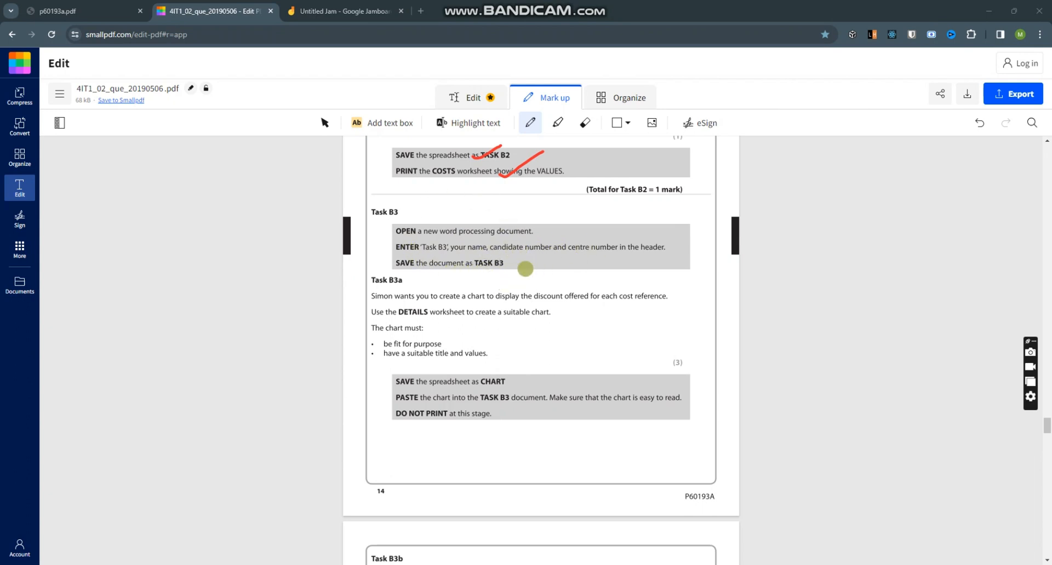
{"action": "mouse_move", "coordinate": [525, 268]}
{"action": "left_mouse_down"}
{"action": "mouse_move", "coordinate": [398, 230]}
{"action": "mouse_move", "coordinate": [544, 262]}
{"action": "mouse_move", "coordinate": [522, 258]}
{"action": "left_mouse_up"}
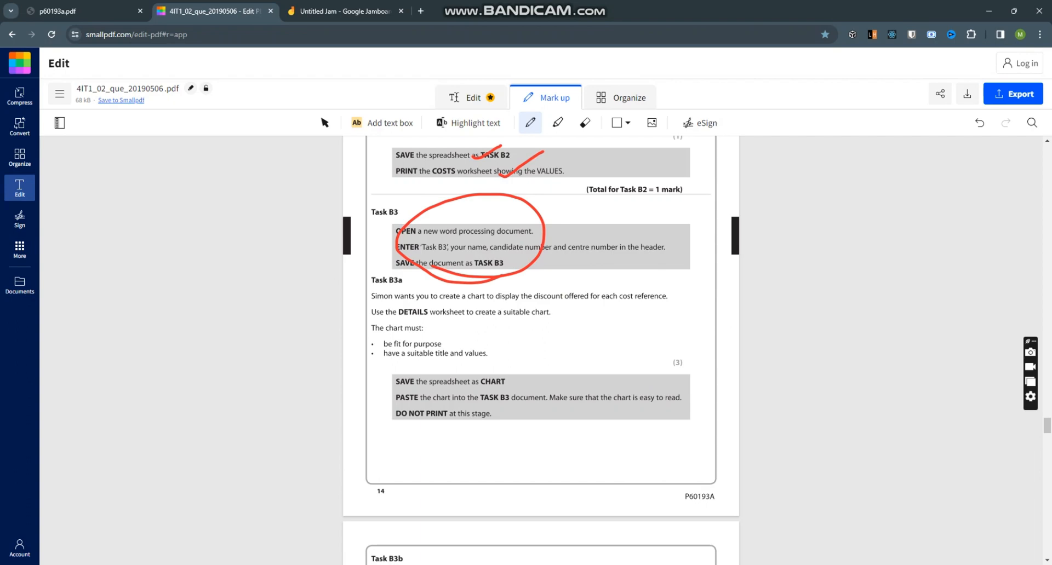
- Open Word and create a new blank document
{"action": "left_click", "coordinate": [351, 564]}
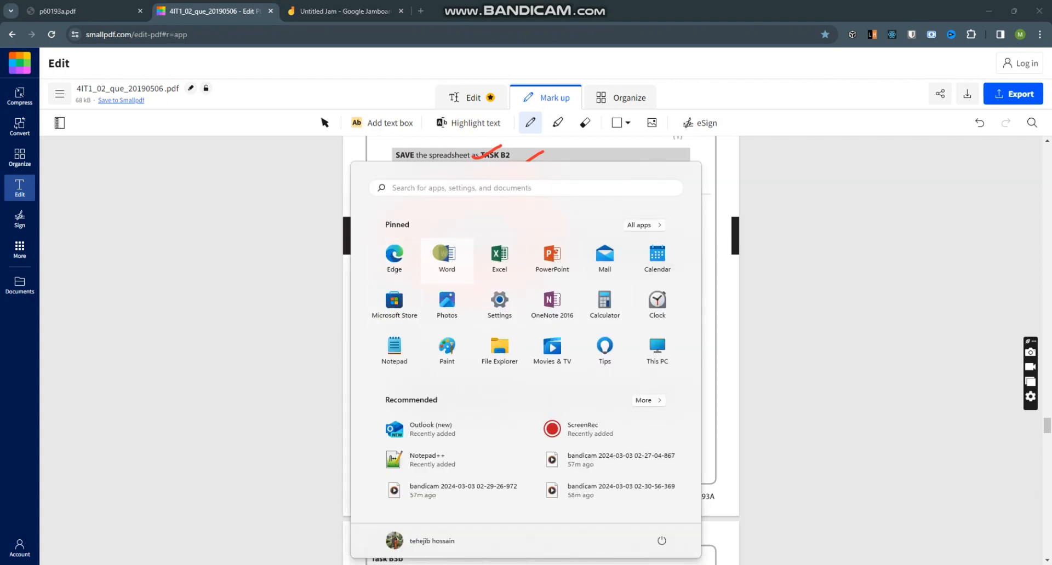
{"action": "left_click", "coordinate": [439, 253]}
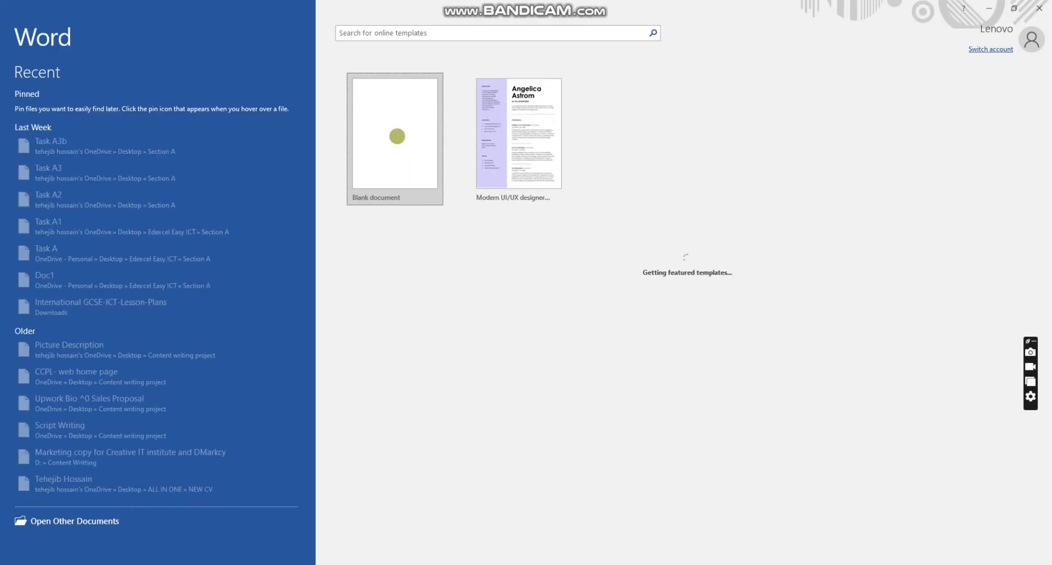
{"action": "left_click", "coordinate": [396, 135]}
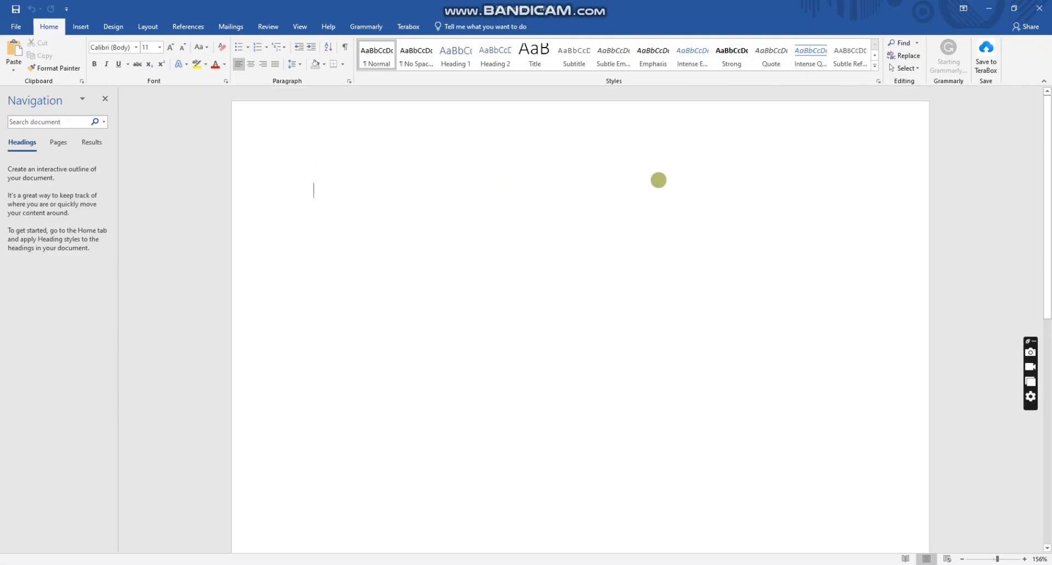
- Insert a blank header containing Task B3, the candidate's name, and the placeholders candidate number and center number
{"action": "left_click", "coordinate": [87, 26]}
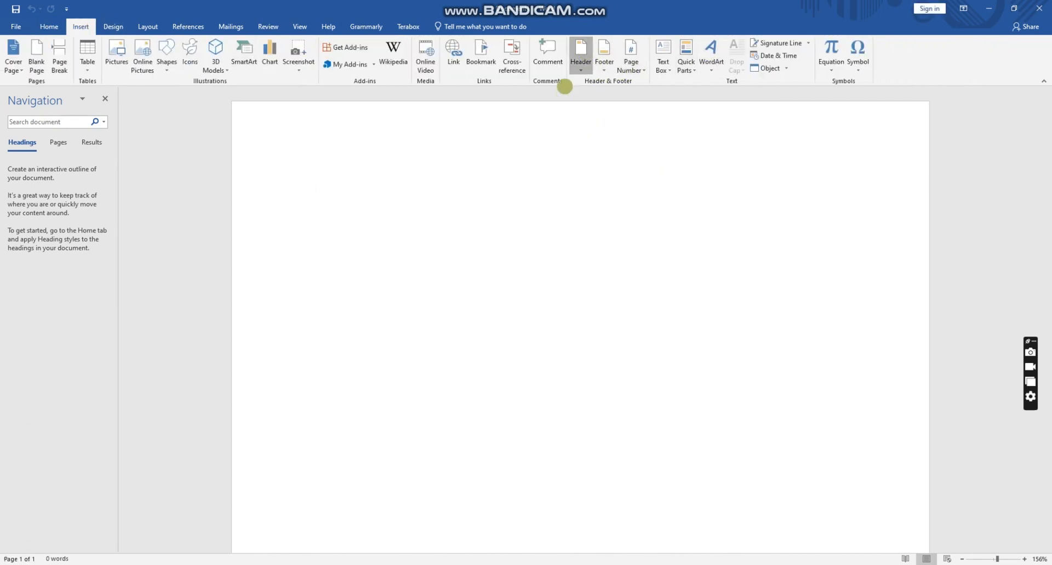
{"action": "left_click", "coordinate": [584, 67]}
{"action": "left_click", "coordinate": [607, 118]}
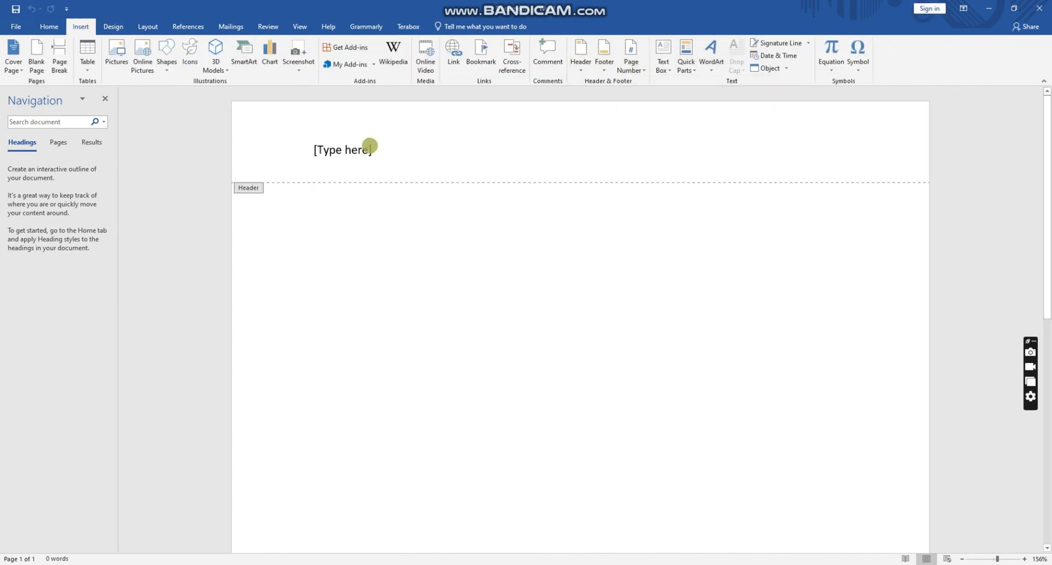
{"action": "type", "text": "Task B3 Mri"}
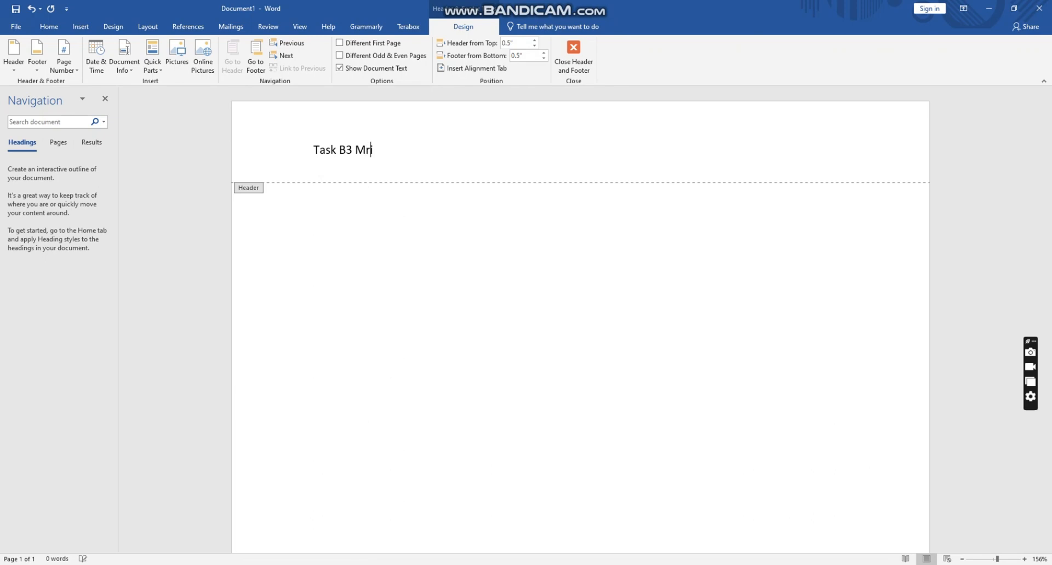
{"action": "type", "text": "m"}
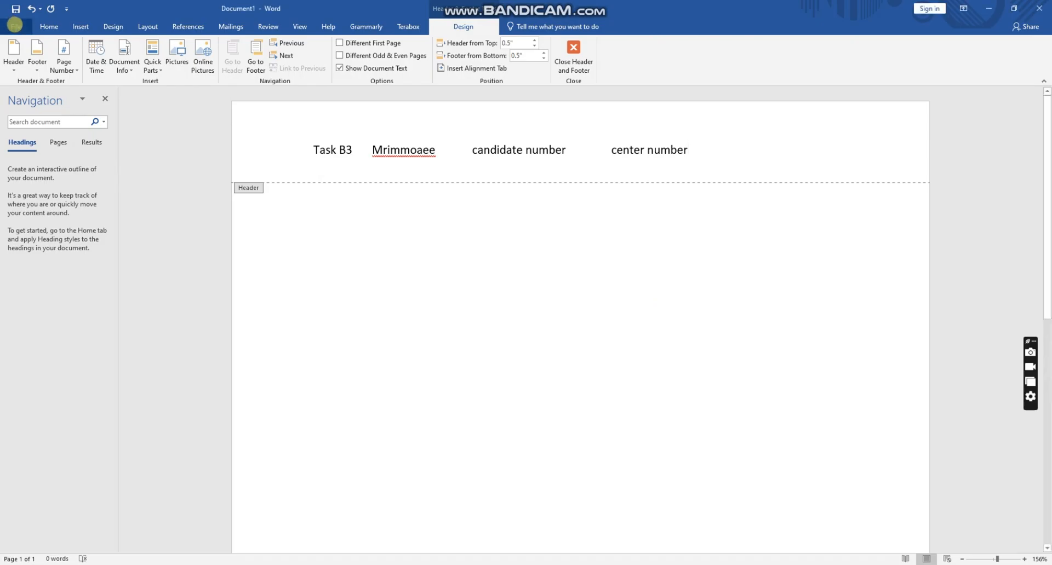
- Save the Word document as Task B3 in the Section B folder on the Desktop
{"action": "left_click", "coordinate": [15, 26]}
{"action": "left_click", "coordinate": [24, 133]}
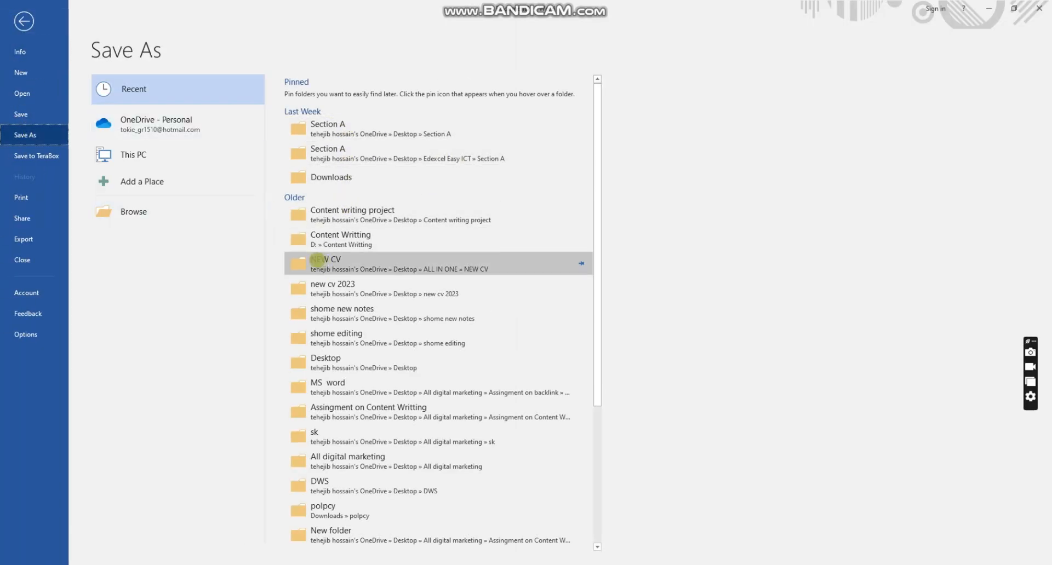
{"action": "double_click", "coordinate": [169, 159]}
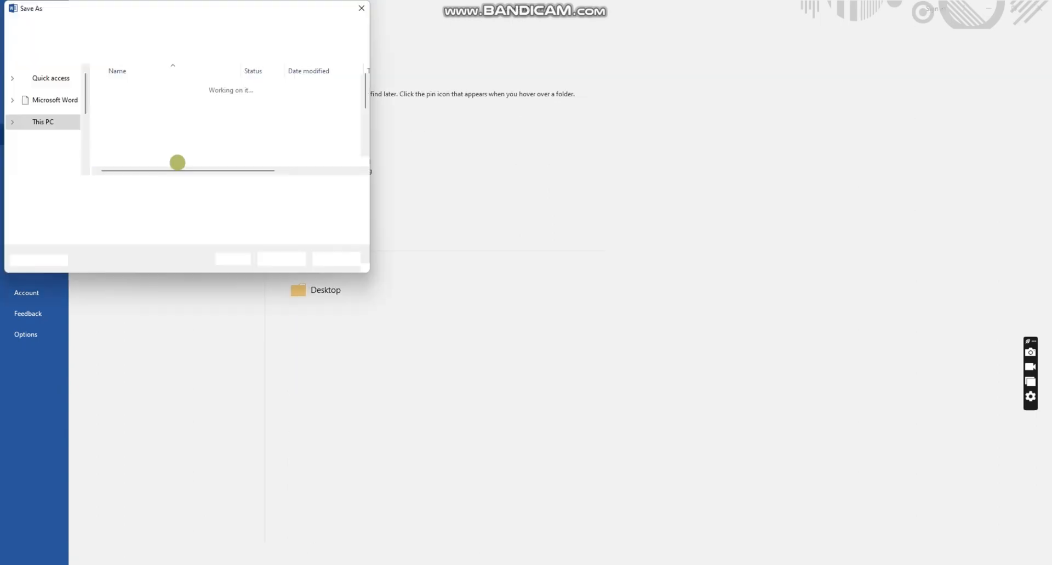
{"action": "left_click", "coordinate": [49, 96]}
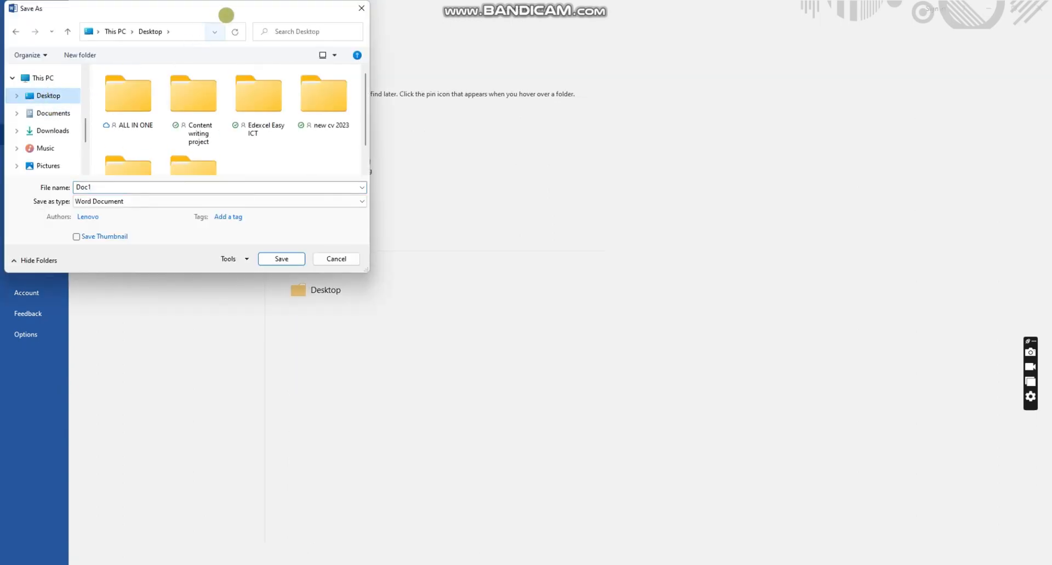
{"action": "left_click_drag", "start_coordinate": [227, 15], "coordinate": [709, 64]}
{"action": "scroll", "coordinate": [706, 176], "scroll_direction": "down", "scroll_amount": 1}
{"action": "double_click", "coordinate": [689, 179]}
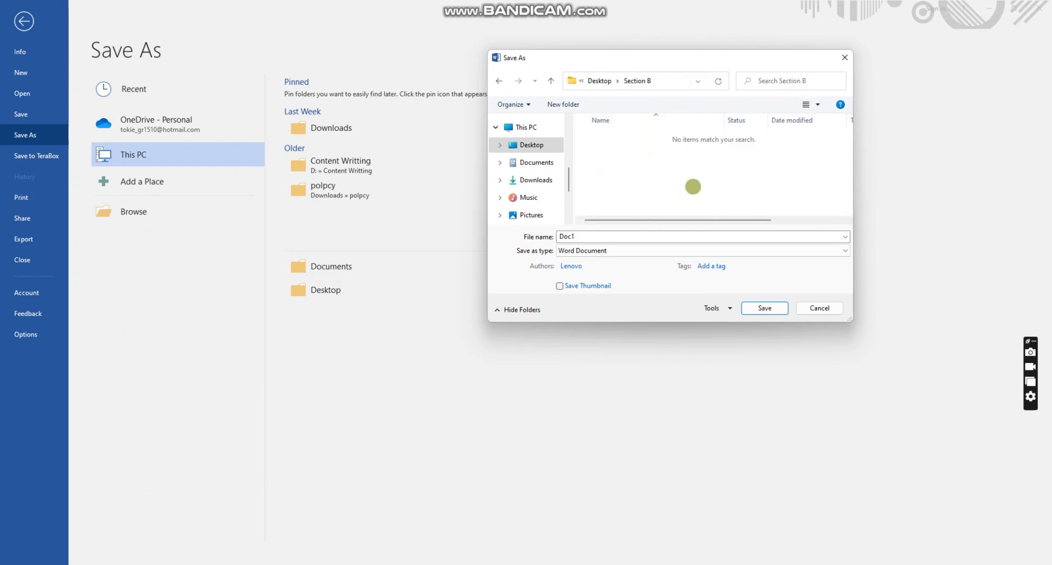
{"action": "double_click", "coordinate": [578, 236]}
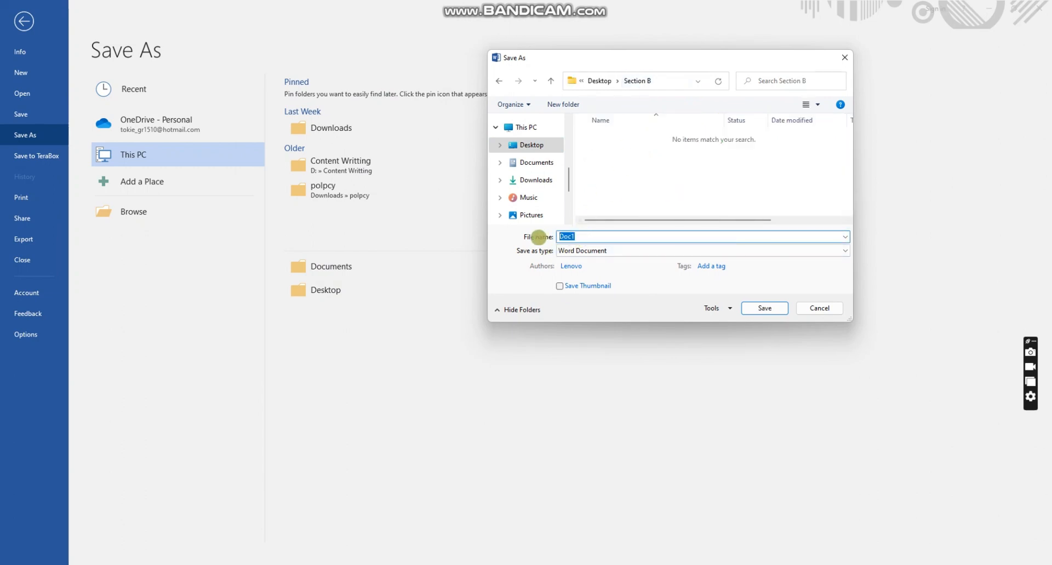
{"action": "type", "text": "Task B"}
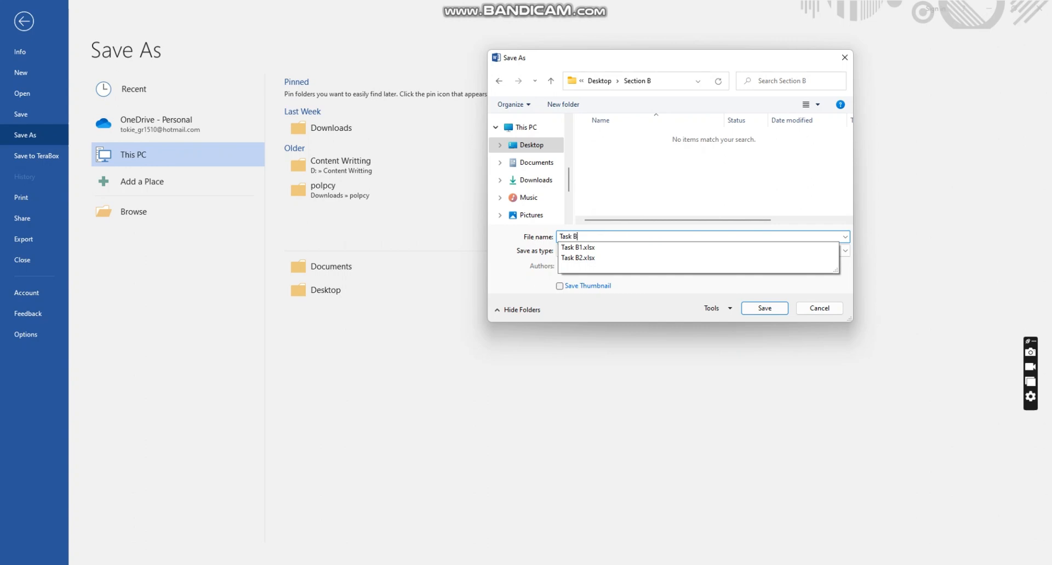
{"action": "type", "text": "#"}
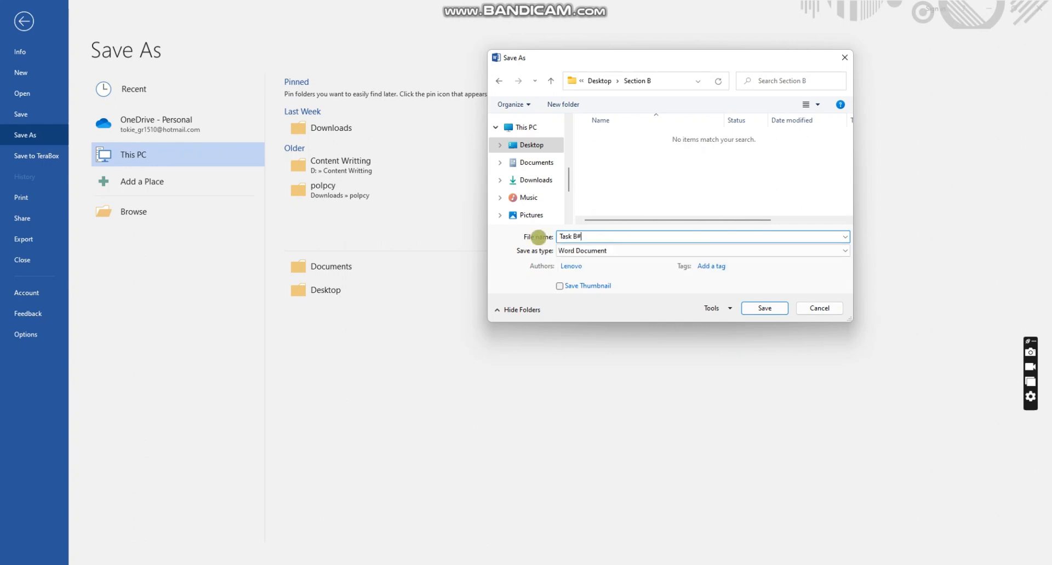
{"action": "key", "text": "BackSpace"}
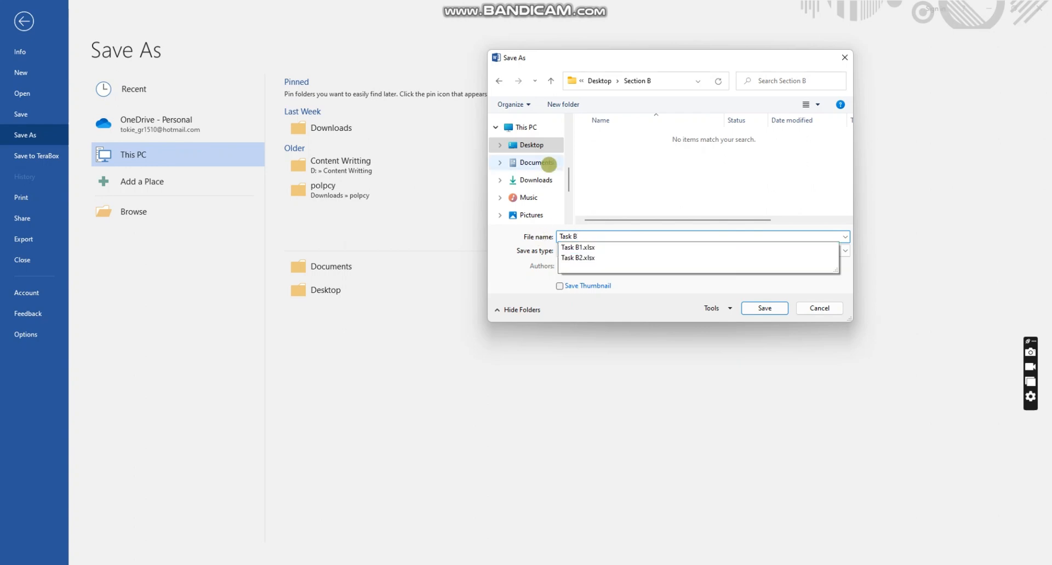
{"action": "type", "text": "3"}
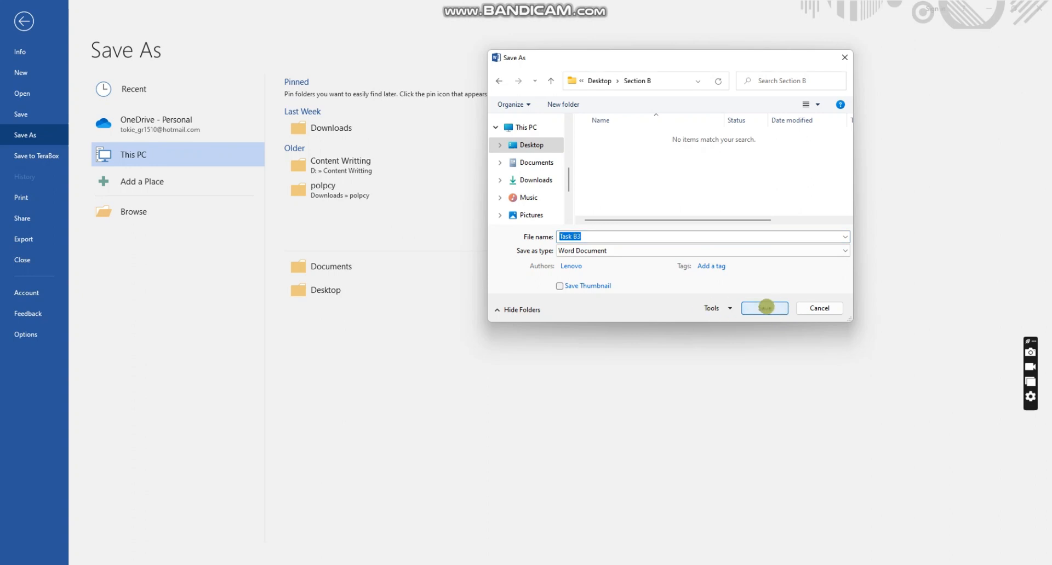
{"action": "left_click", "coordinate": [765, 307]}
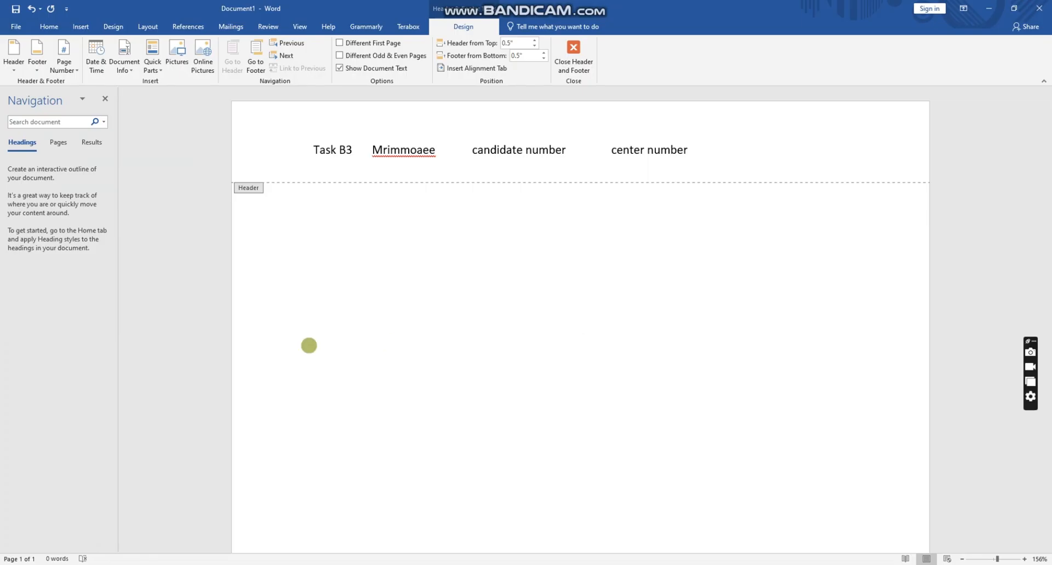
- Underline DETAILS in the Task B3a instructions of the exam paper PDF and look at the workbook's Details worksheet
{"action": "key", "text": "alt+Tab"}
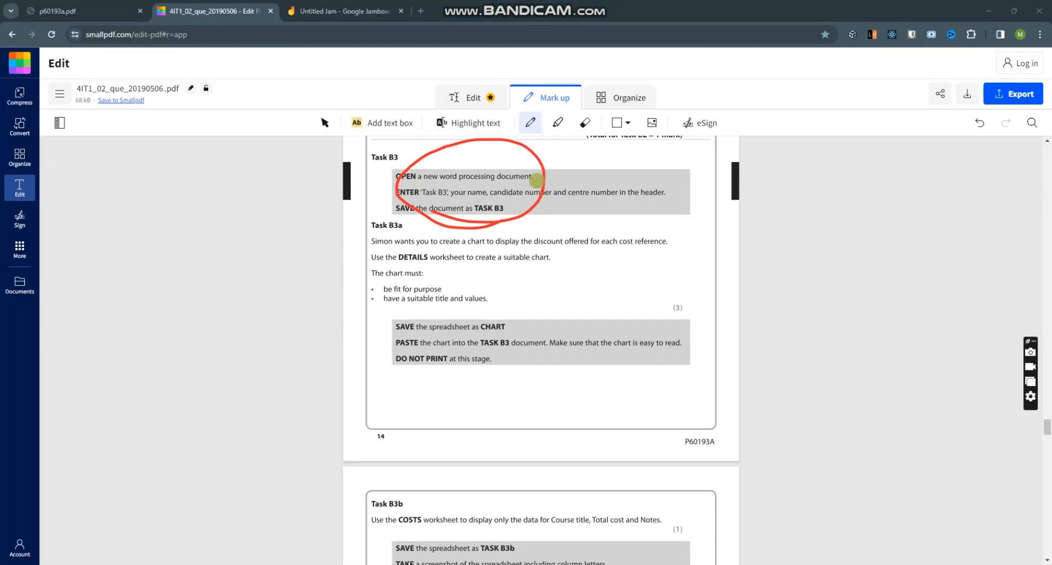
{"action": "scroll", "coordinate": [536, 180], "scroll_direction": "down", "scroll_amount": 1}
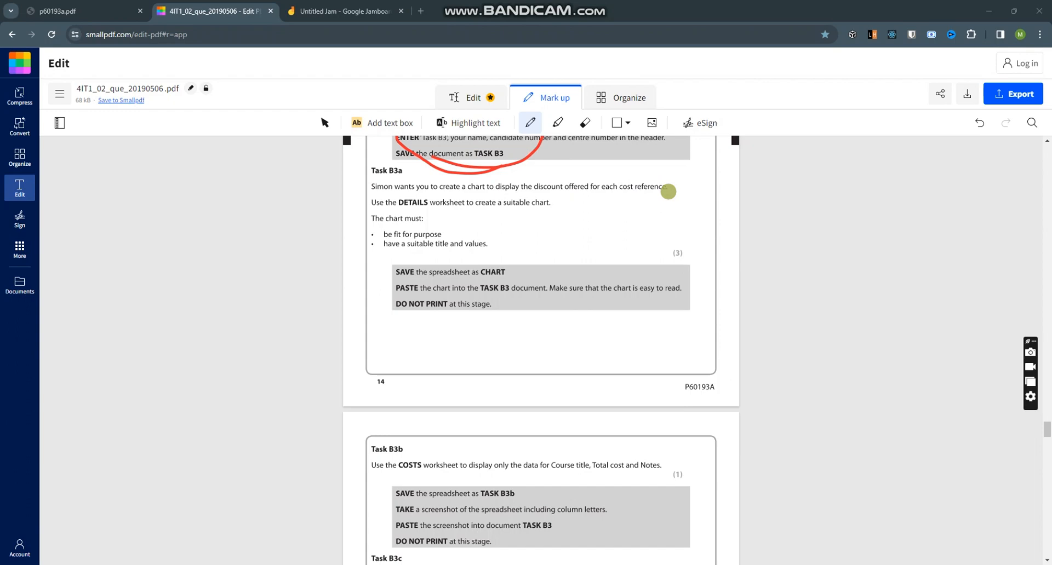
{"action": "scroll", "coordinate": [668, 192], "scroll_direction": "up", "scroll_amount": 1}
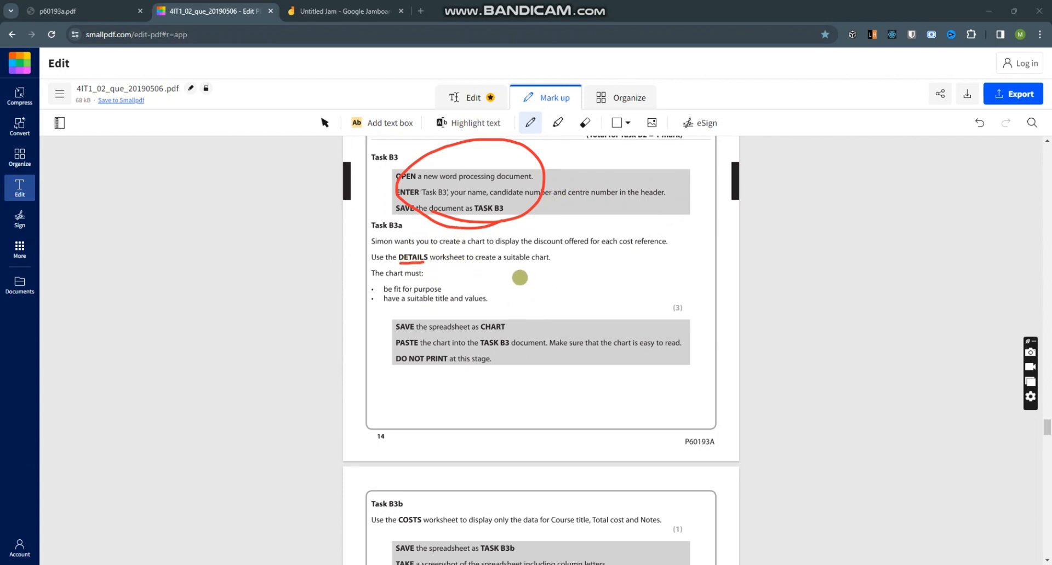
{"action": "left_click", "coordinate": [719, 564]}
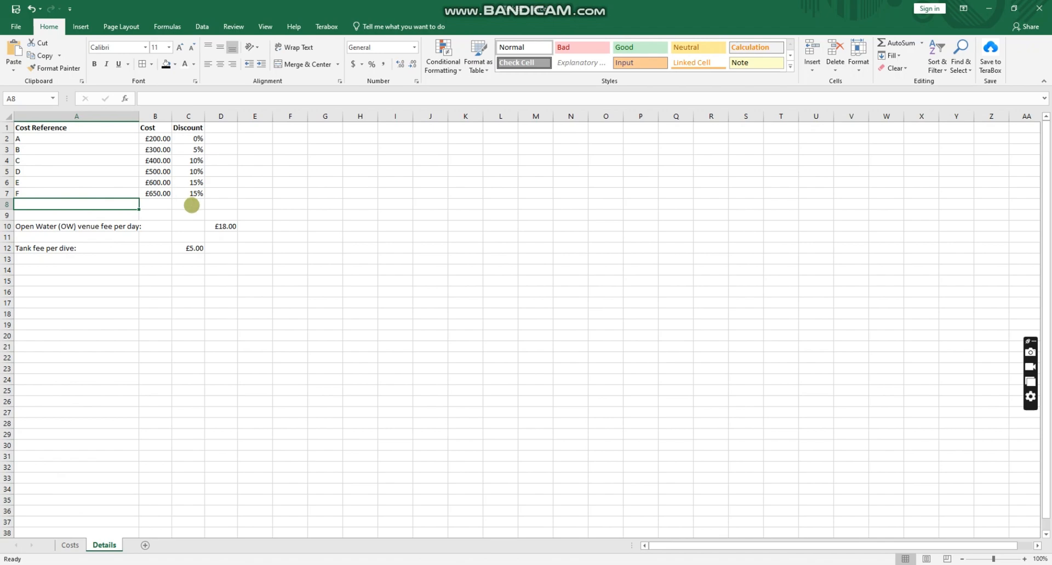
{"action": "key", "text": "alt+Tab"}
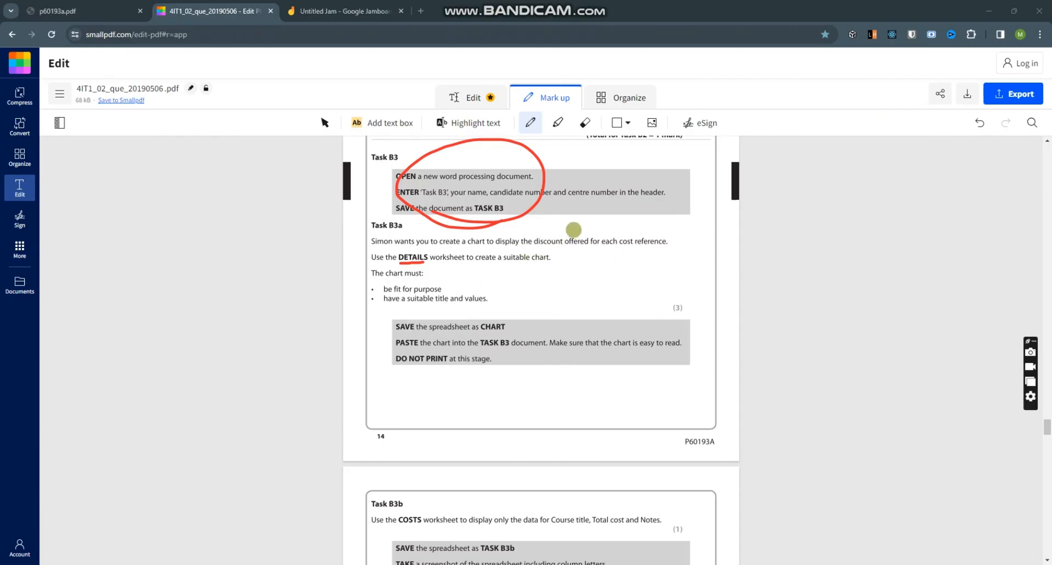
- Circle the words "discount offered" and "cost reference" in the Task B3a instructions of the exam paper PDF
{"action": "mouse_move", "coordinate": [570, 228]}
{"action": "left_mouse_down"}
{"action": "mouse_move", "coordinate": [535, 242]}
{"action": "mouse_move", "coordinate": [568, 261]}
{"action": "mouse_move", "coordinate": [597, 234]}
{"action": "mouse_move", "coordinate": [552, 226]}
{"action": "left_mouse_up"}
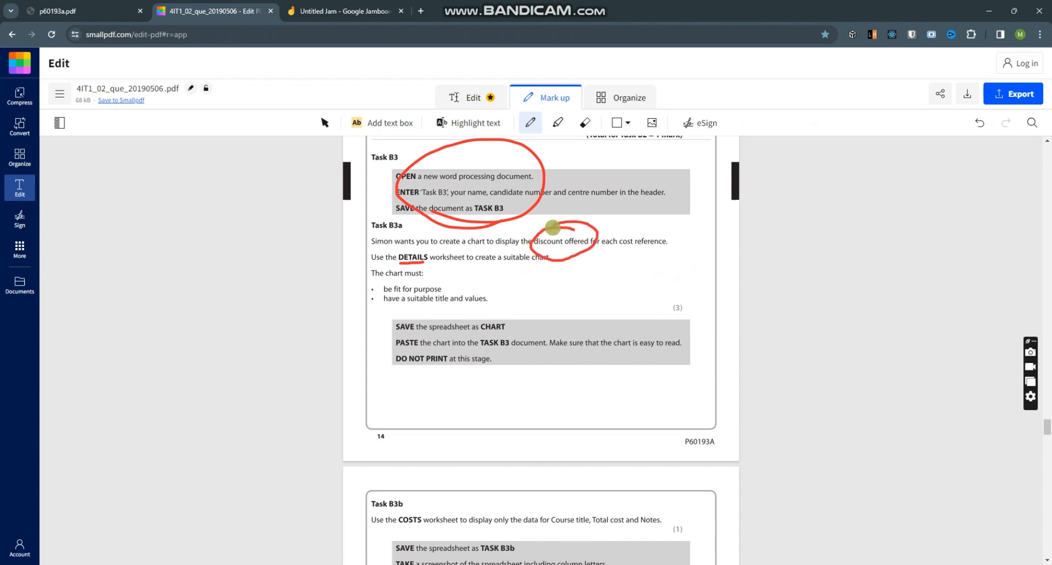
{"action": "mouse_move", "coordinate": [619, 227]}
{"action": "left_mouse_down"}
{"action": "mouse_move", "coordinate": [690, 249]}
{"action": "mouse_move", "coordinate": [671, 218]}
{"action": "left_mouse_up"}
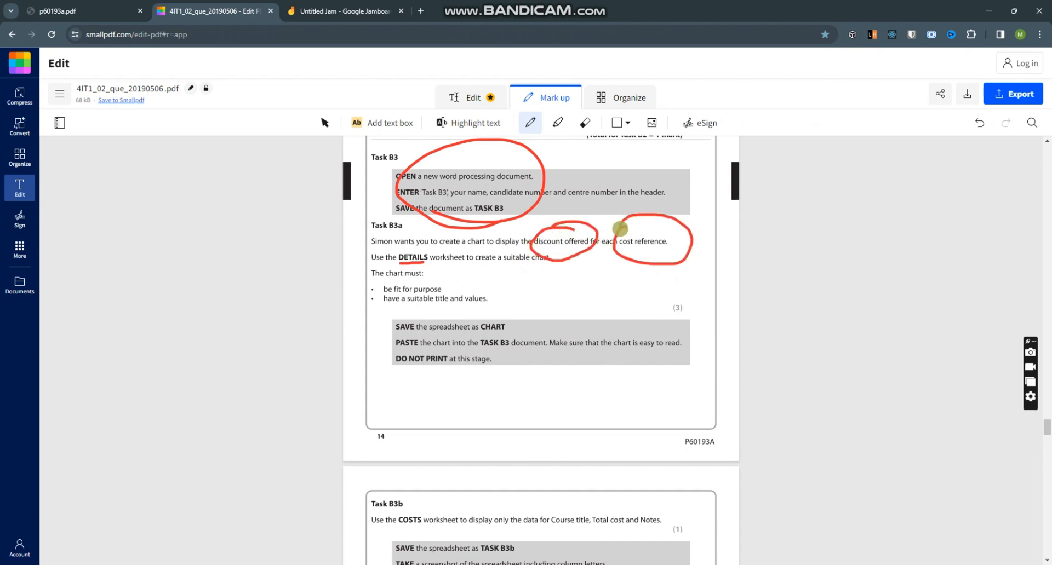
- Switch to the Excel workbook and insert a 2-D clustered column chart from cost references A2:A7 and discounts C2:C7 on the Details worksheet
{"action": "key", "text": "alt+Tab"}
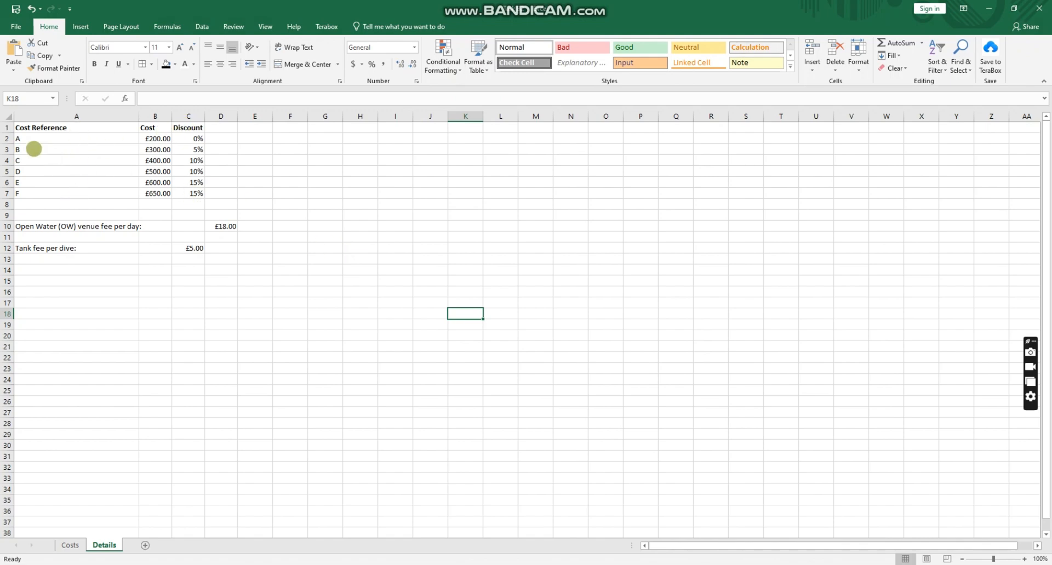
{"action": "left_click_drag", "start_coordinate": [50, 140], "coordinate": [52, 190]}
{"action": "left_click_drag", "start_coordinate": [192, 137], "coordinate": [193, 193], "text": "ctrl"}
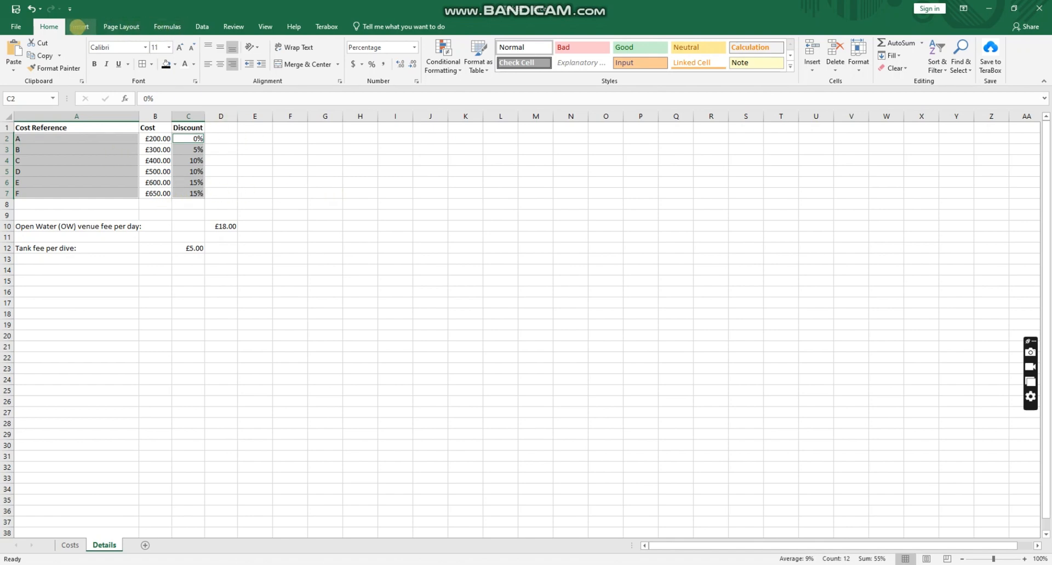
{"action": "left_click", "coordinate": [77, 27]}
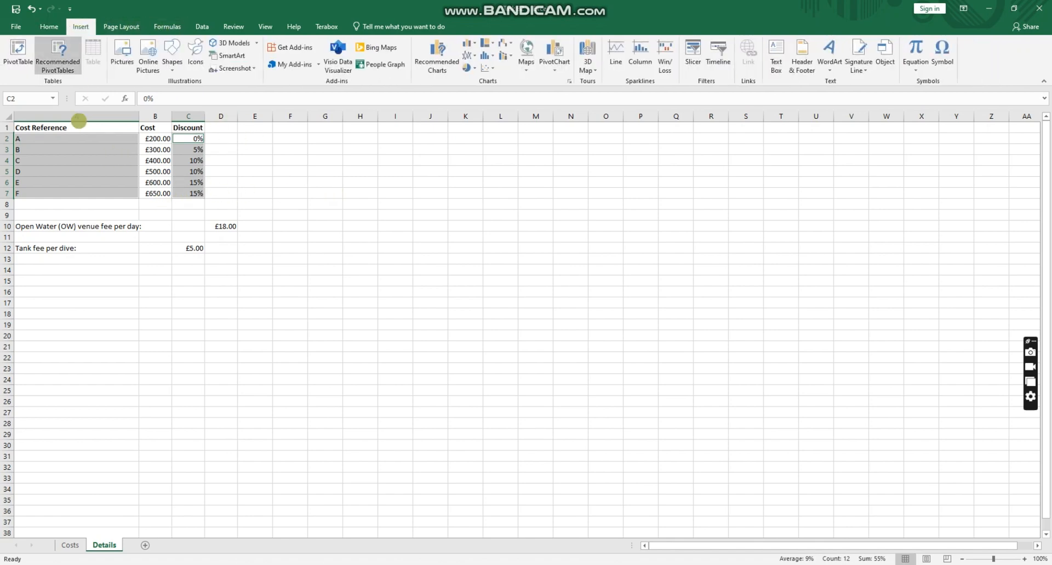
{"action": "left_click", "coordinate": [449, 55]}
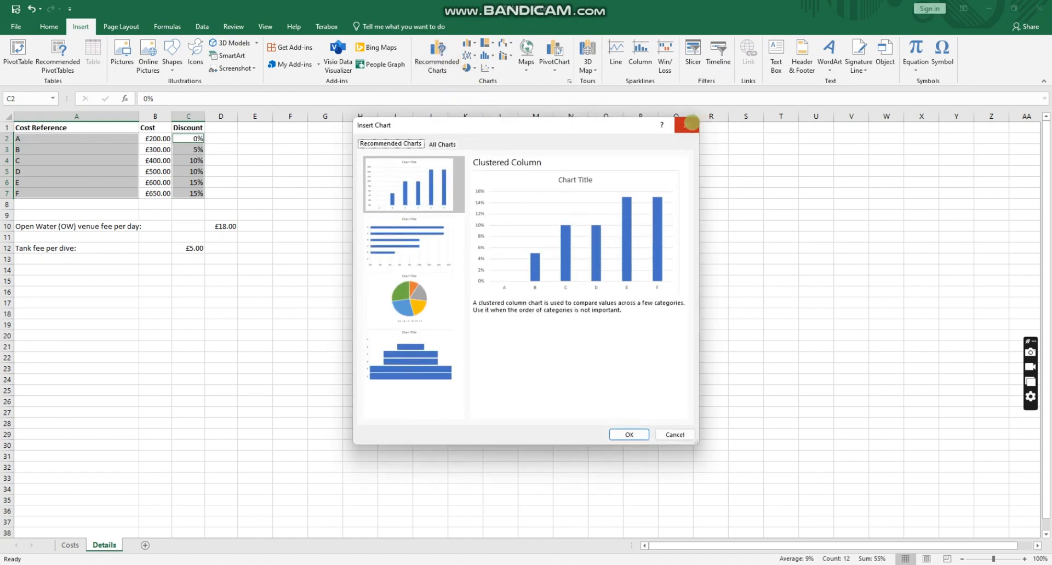
{"action": "left_click", "coordinate": [688, 124]}
{"action": "left_click", "coordinate": [472, 44]}
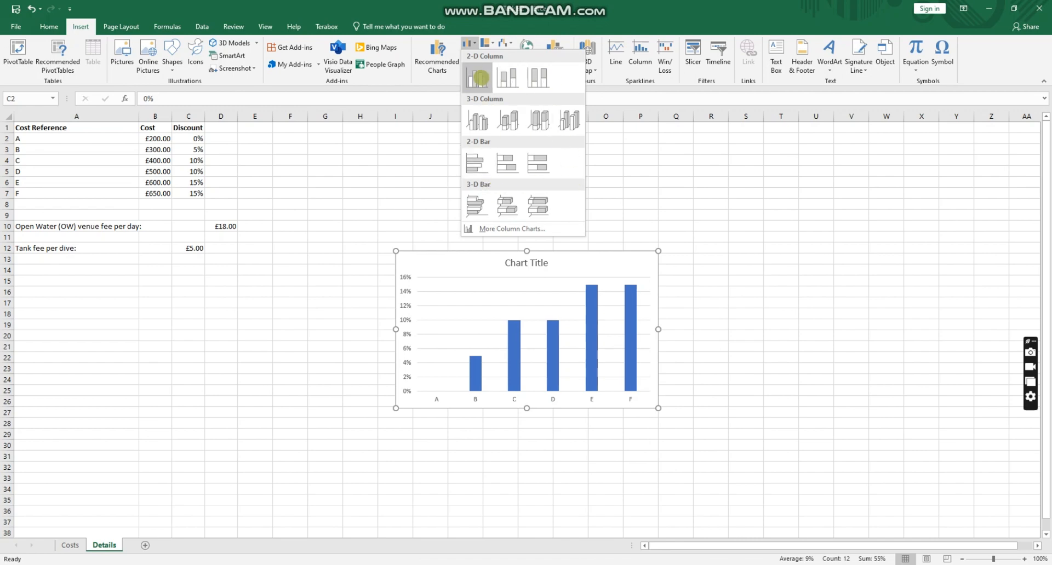
{"action": "left_click", "coordinate": [479, 77]}
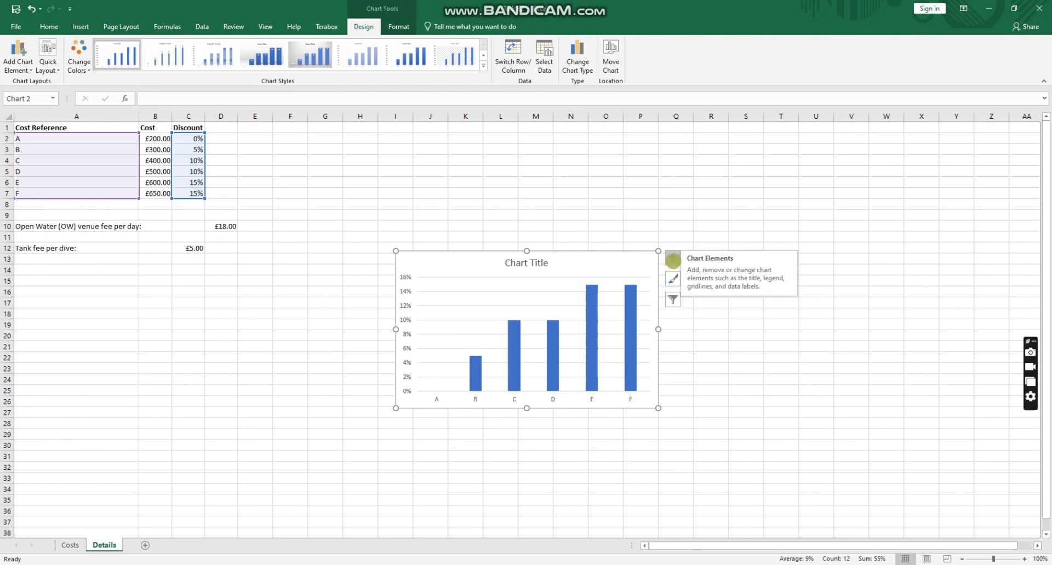
- Add axis titles to both axes of the discount column chart
{"action": "left_click", "coordinate": [673, 261]}
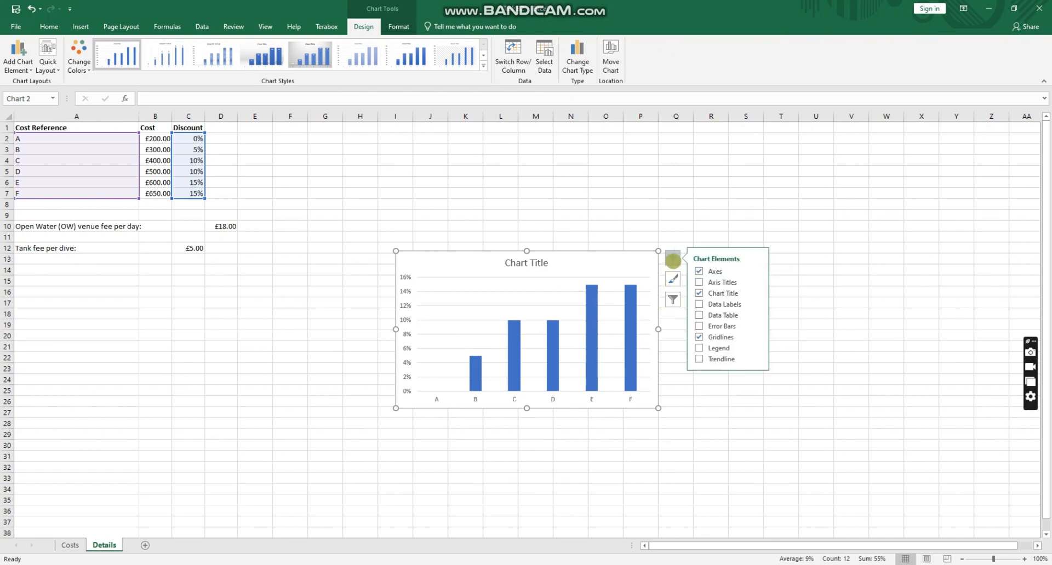
{"action": "left_click", "coordinate": [699, 282]}
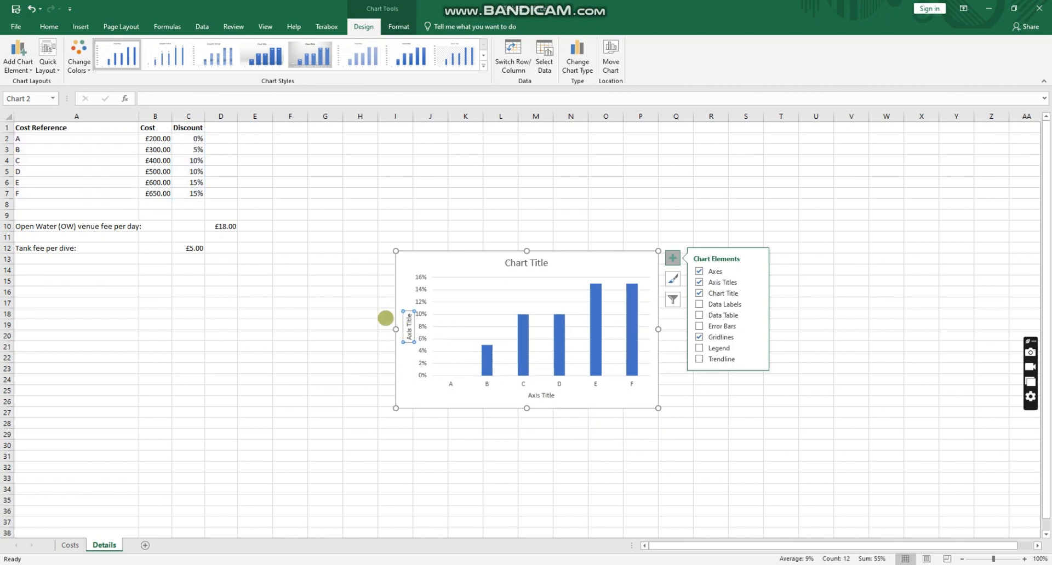
{"action": "left_click", "coordinate": [744, 453]}
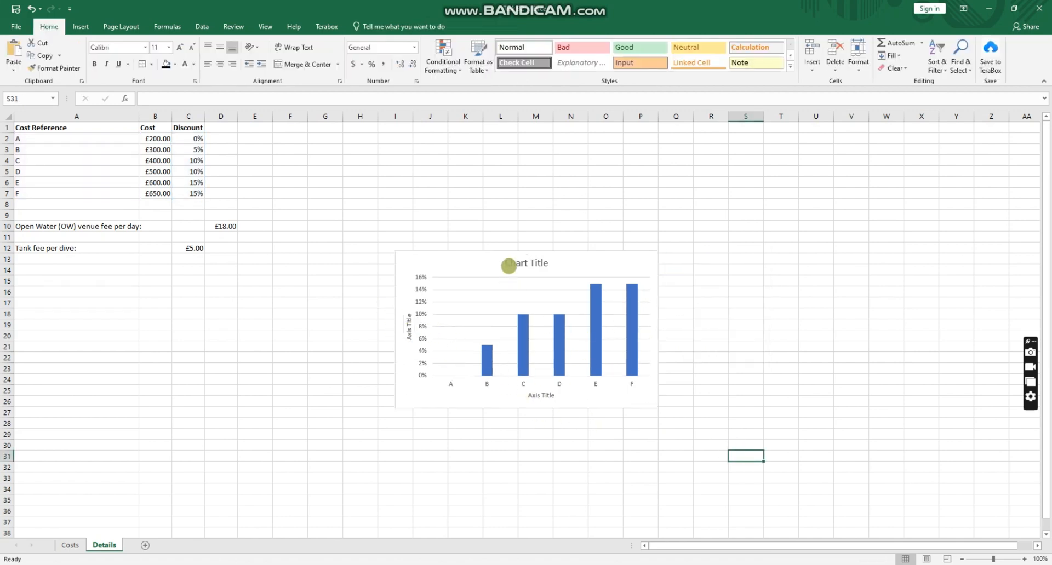
- Change the column chart's title to Discount Offer
{"action": "triple_click", "coordinate": [529, 261]}
{"action": "left_click", "coordinate": [536, 262]}
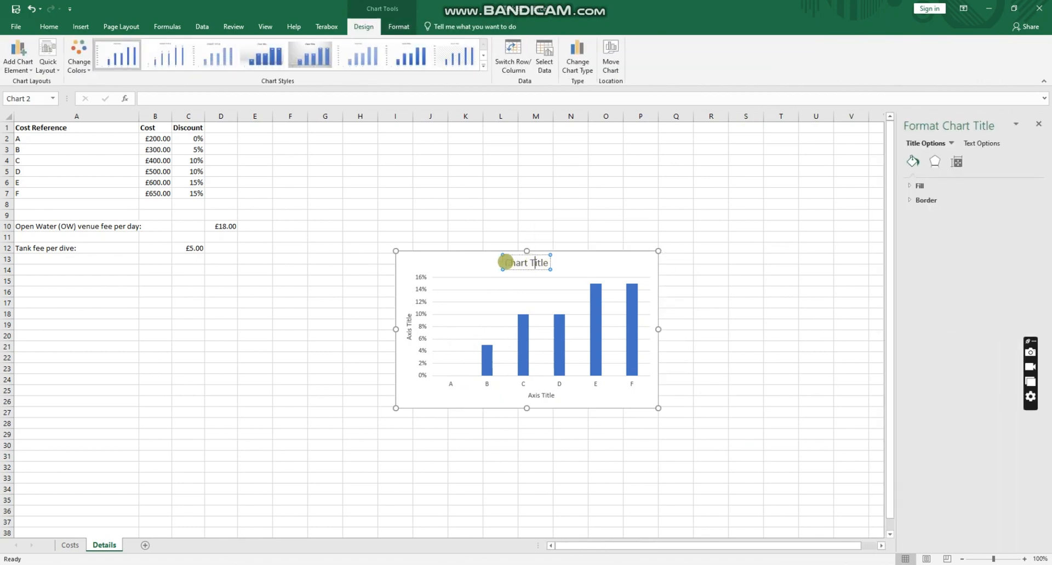
{"action": "left_click_drag", "start_coordinate": [505, 262], "coordinate": [550, 263]}
{"action": "type", "text": "D"}
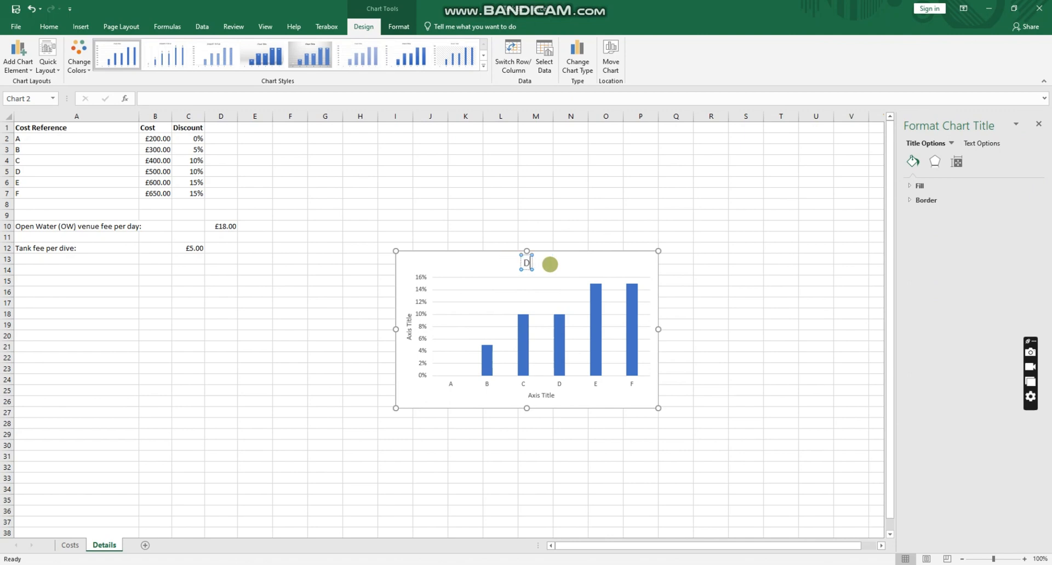
{"action": "type", "text": "iscoun"}
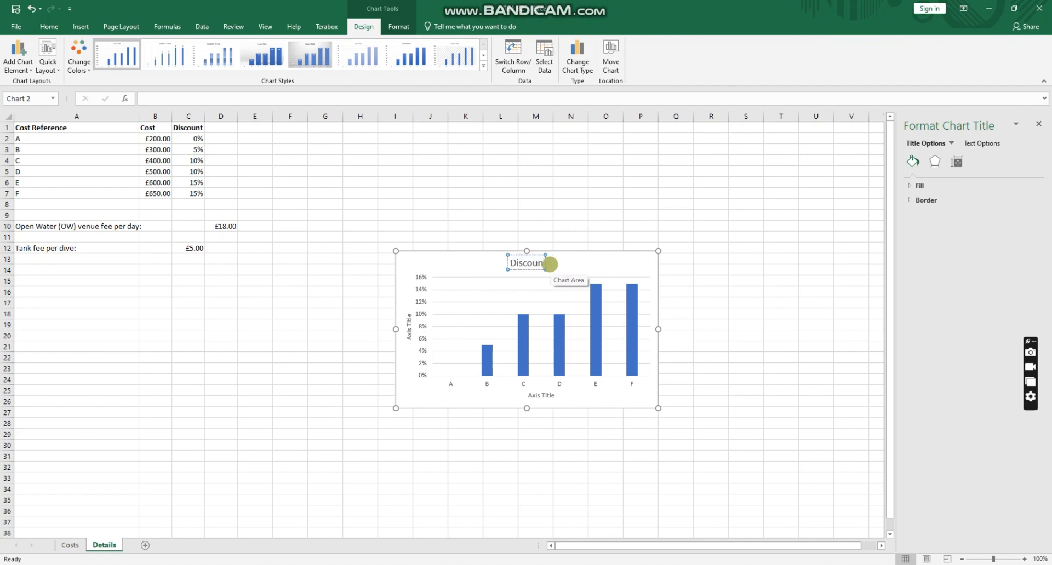
{"action": "type", "text": "t Off"}
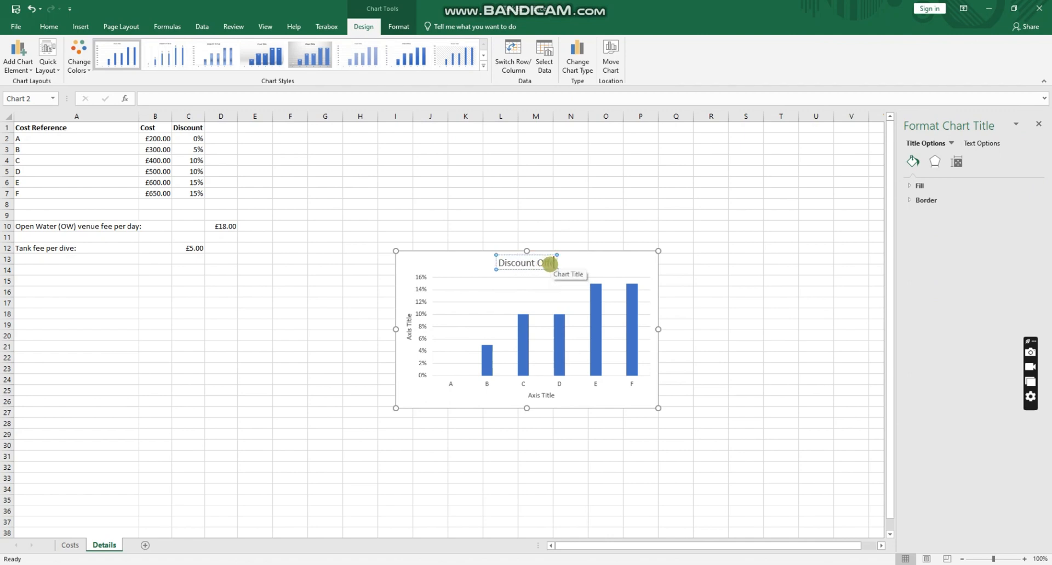
{"action": "type", "text": "er"}
{"action": "left_click", "coordinate": [589, 181]}
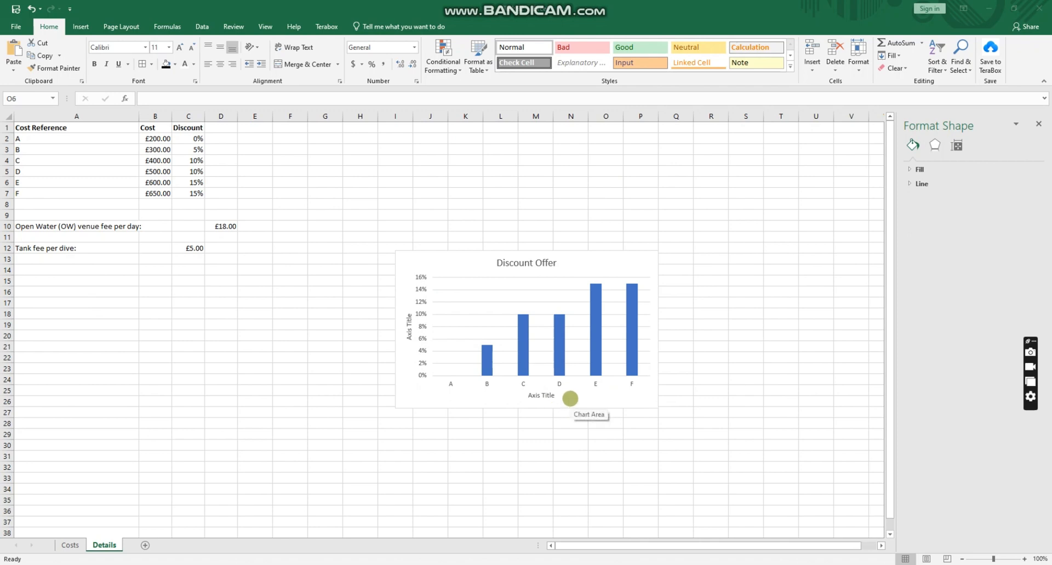
- Set the chart's horizontal axis title to Course Cost Reference
{"action": "scroll", "coordinate": [570, 398], "scroll_direction": "down", "scroll_amount": 1}
{"action": "left_click", "coordinate": [538, 362]}
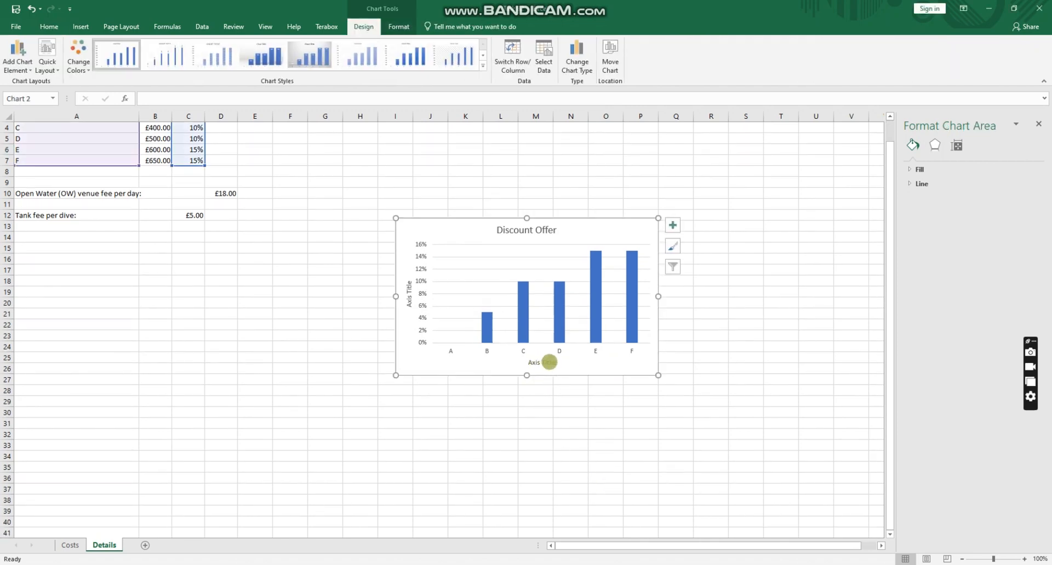
{"action": "left_click", "coordinate": [549, 362]}
{"action": "scroll", "coordinate": [159, 289], "scroll_direction": "up", "scroll_amount": 2}
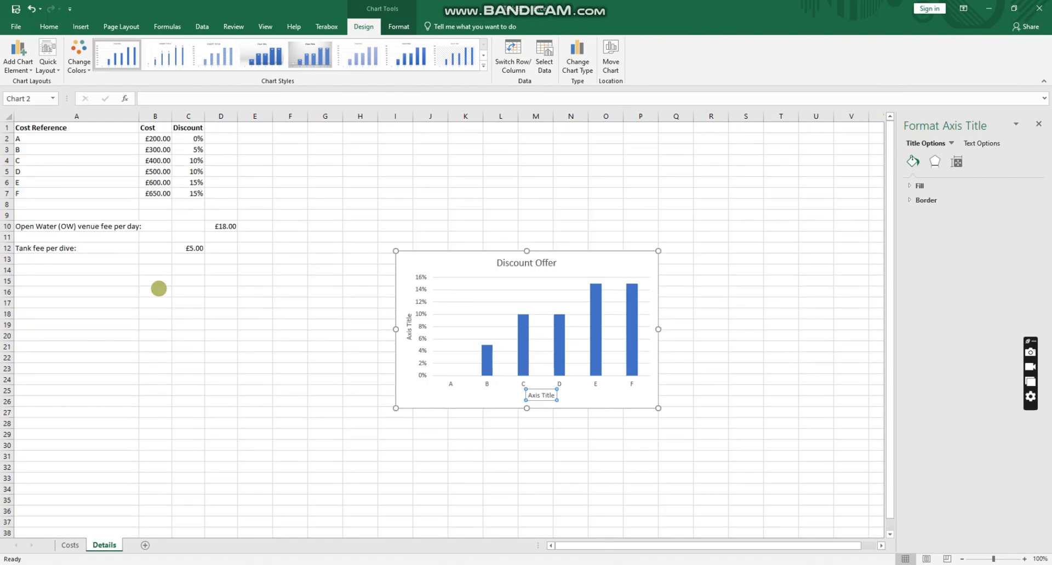
{"action": "double_click", "coordinate": [541, 397]}
{"action": "left_click_drag", "start_coordinate": [541, 395], "coordinate": [534, 396]}
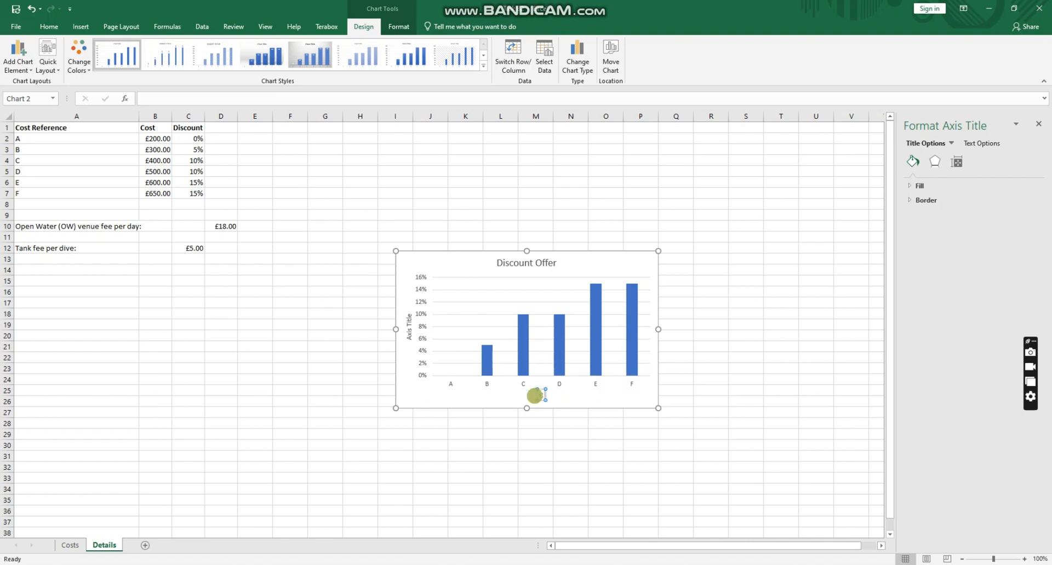
{"action": "type", "text": "Course Cost Reference"}
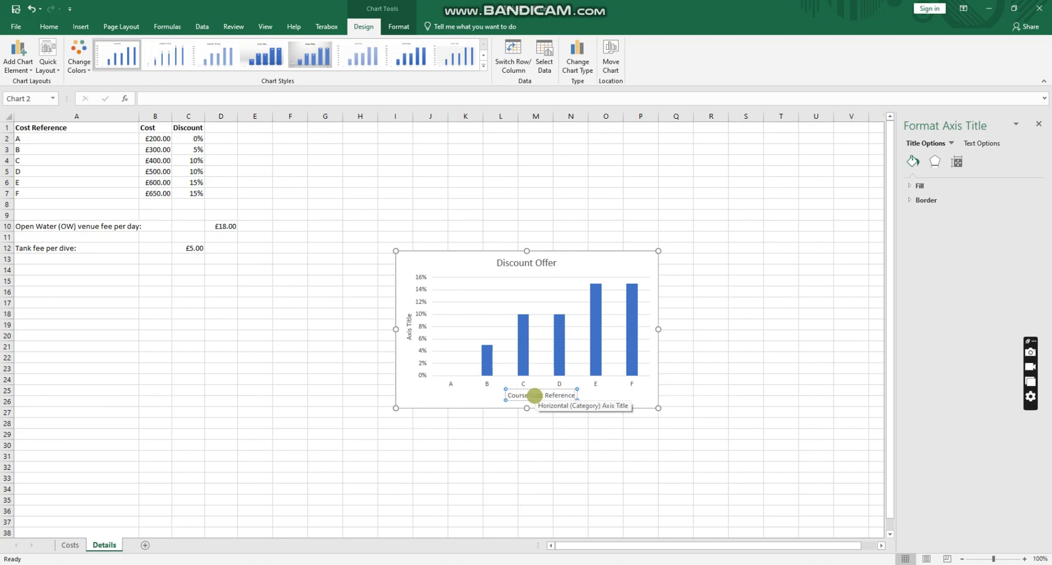
{"action": "left_click", "coordinate": [488, 435]}
- Set the chart's vertical axis title to Discount
{"action": "left_click", "coordinate": [409, 335]}
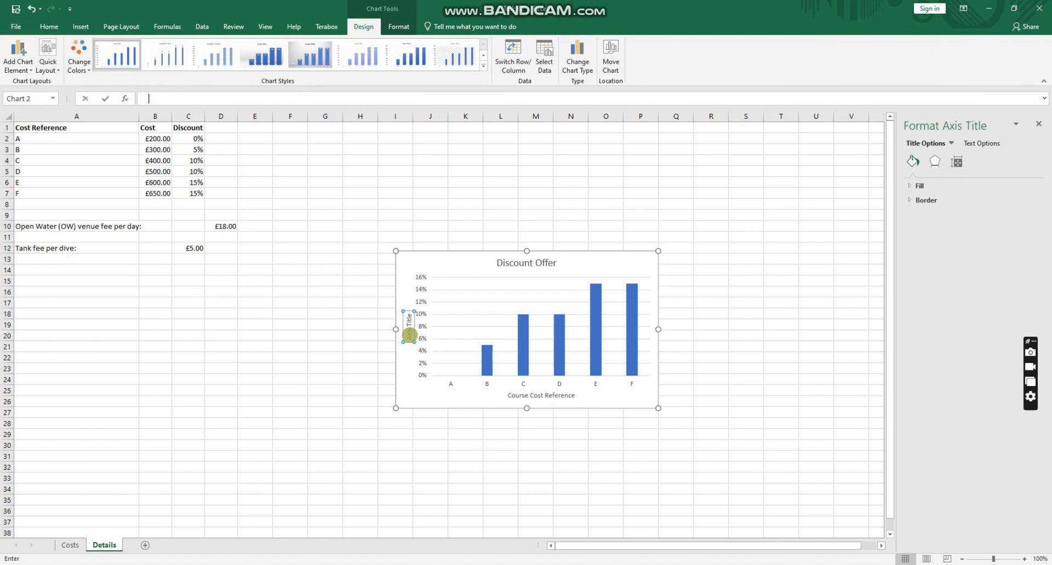
{"action": "type", "text": "Discount"}
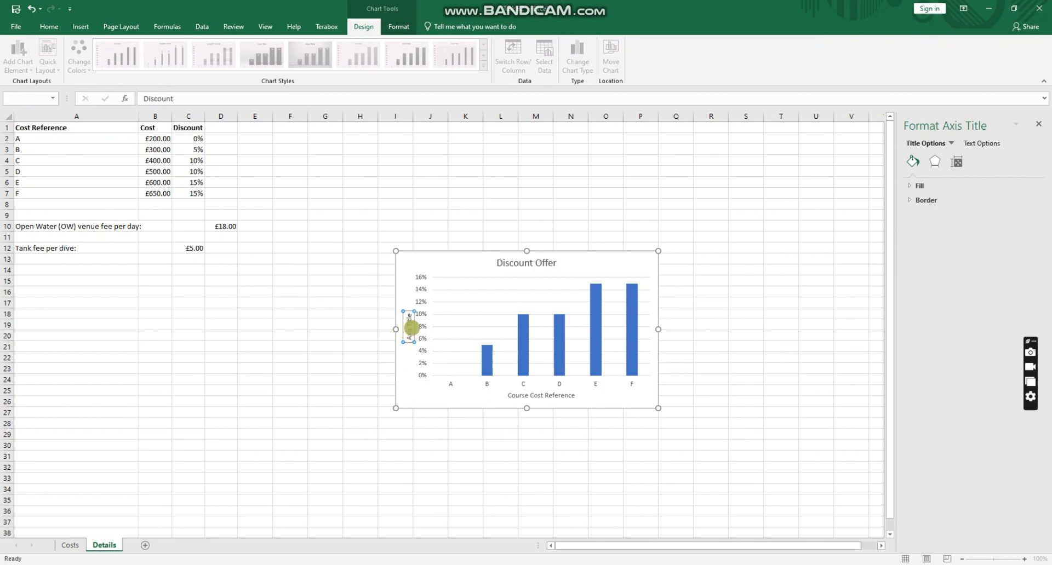
{"action": "left_click", "coordinate": [720, 390]}
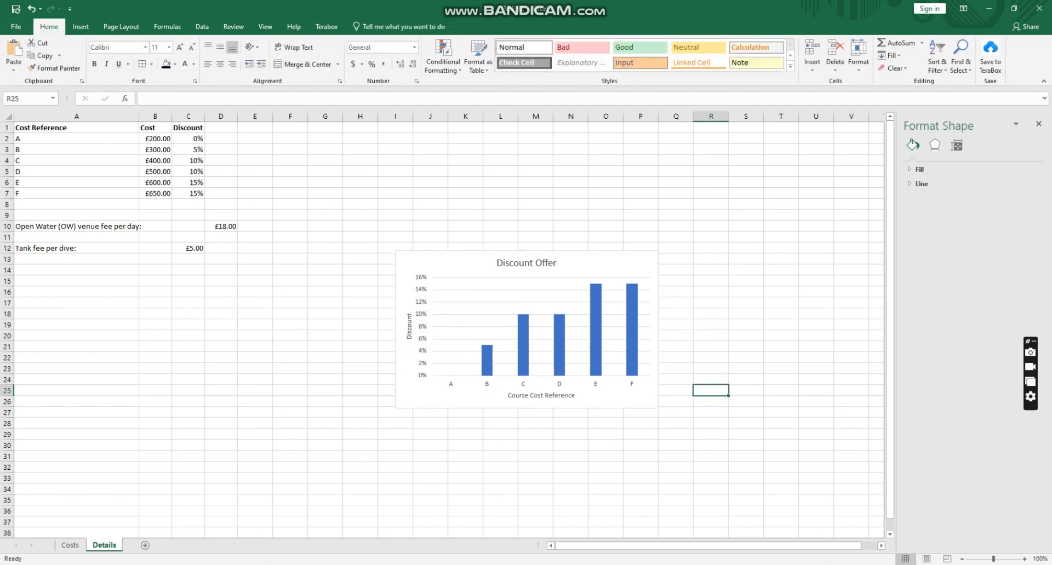
- In the exam paper PDF, tick the title and values requirement, underline the instruction to save the spreadsheet as CHART, and return to Excel
{"action": "left_click", "coordinate": [688, 564]}
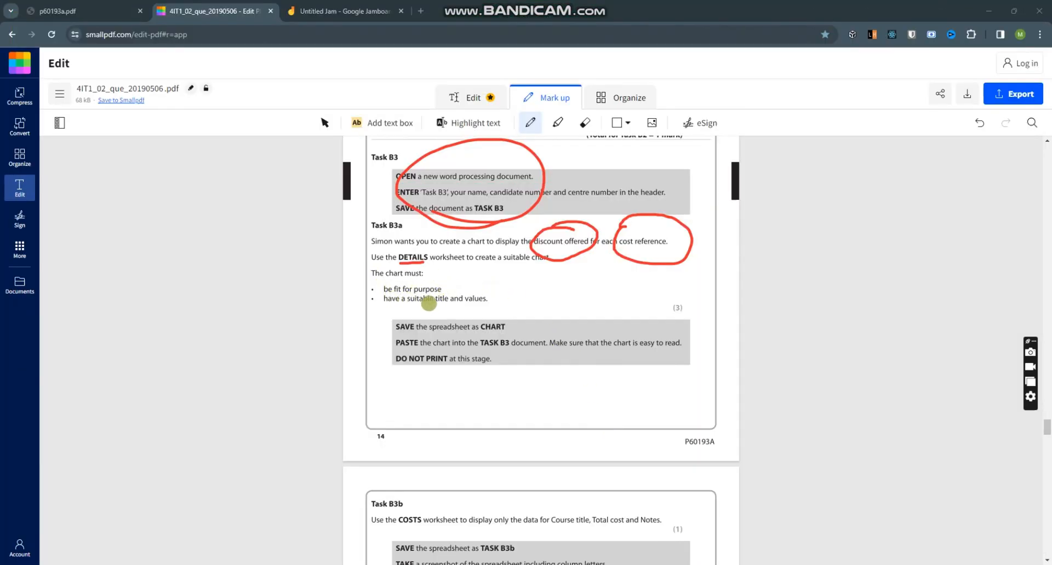
{"action": "left_click_drag", "start_coordinate": [428, 304], "coordinate": [499, 288]}
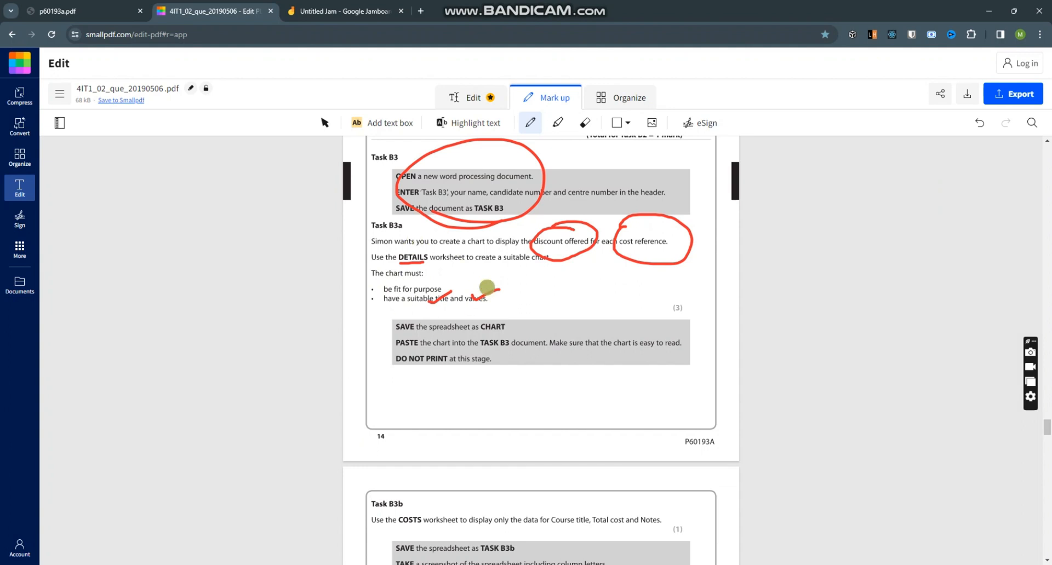
{"action": "scroll", "coordinate": [540, 308], "scroll_direction": "down", "scroll_amount": 2}
{"action": "scroll", "coordinate": [439, 256], "scroll_direction": "up", "scroll_amount": 1}
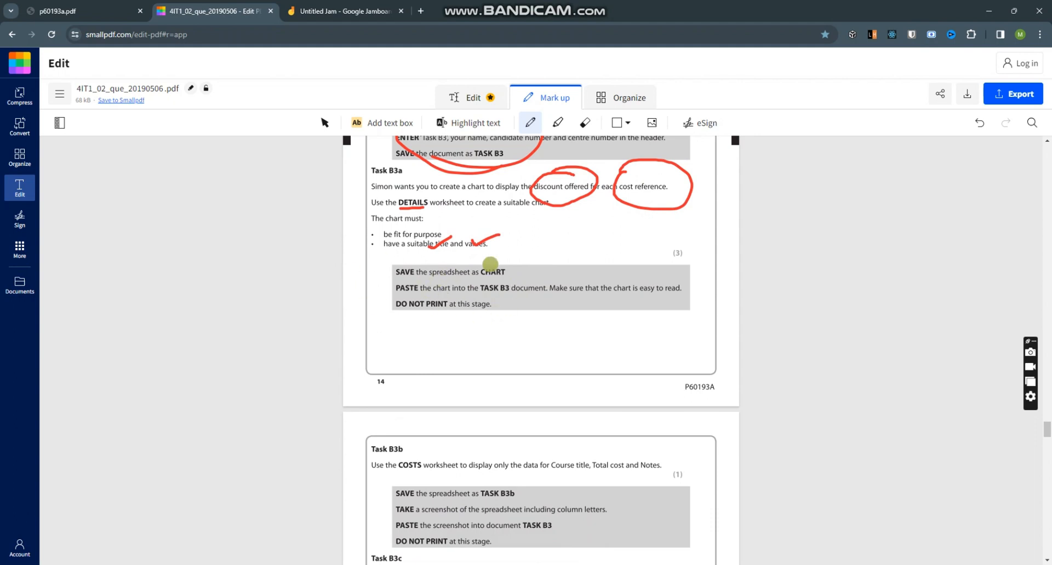
{"action": "left_click_drag", "start_coordinate": [408, 278], "coordinate": [512, 275]}
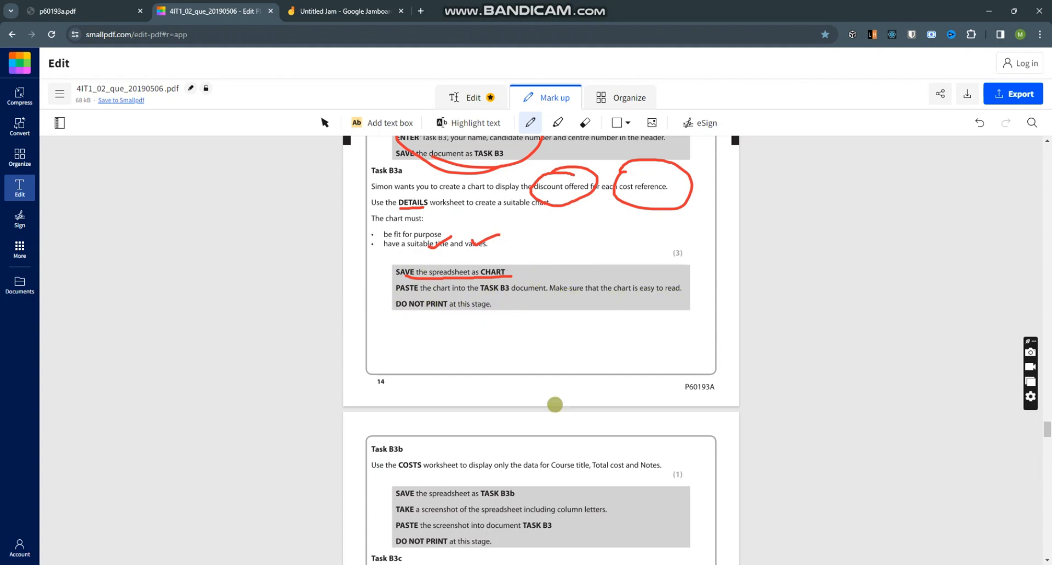
{"action": "key", "text": "alt+Tab"}
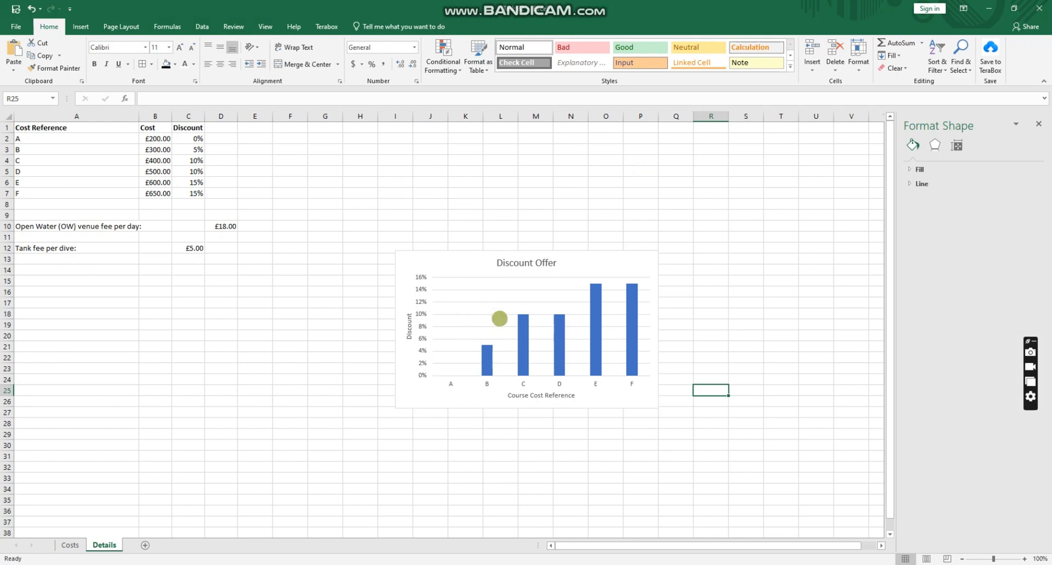
{"action": "left_click", "coordinate": [433, 257]}
{"action": "left_click_drag", "start_coordinate": [433, 257], "coordinate": [419, 208]}
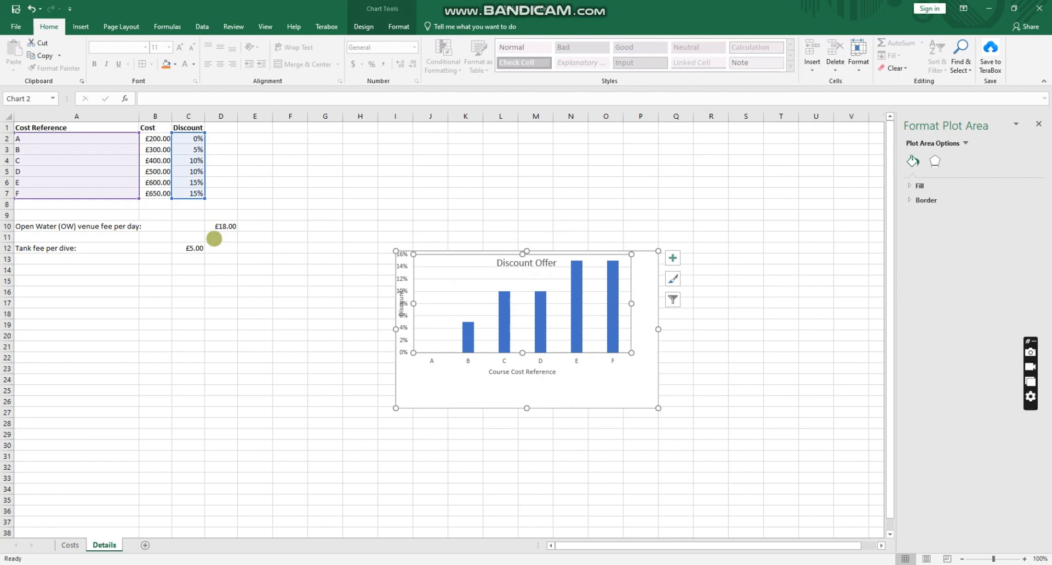
{"action": "key", "text": "ctrl+z"}
{"action": "left_click", "coordinate": [353, 203]}
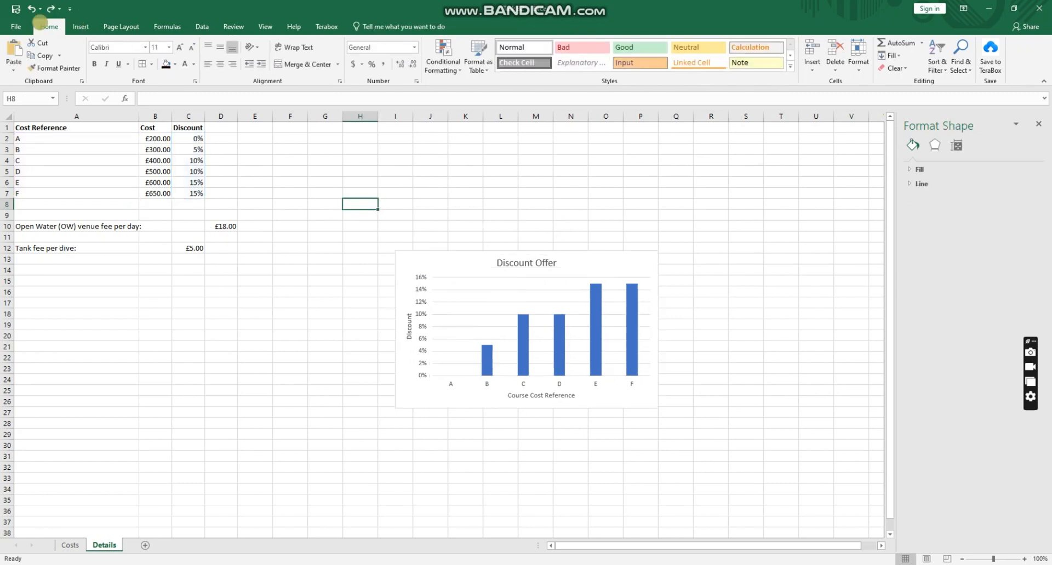
- Save the workbook as Chart in the Desktop's Section B folder
{"action": "left_click", "coordinate": [11, 30]}
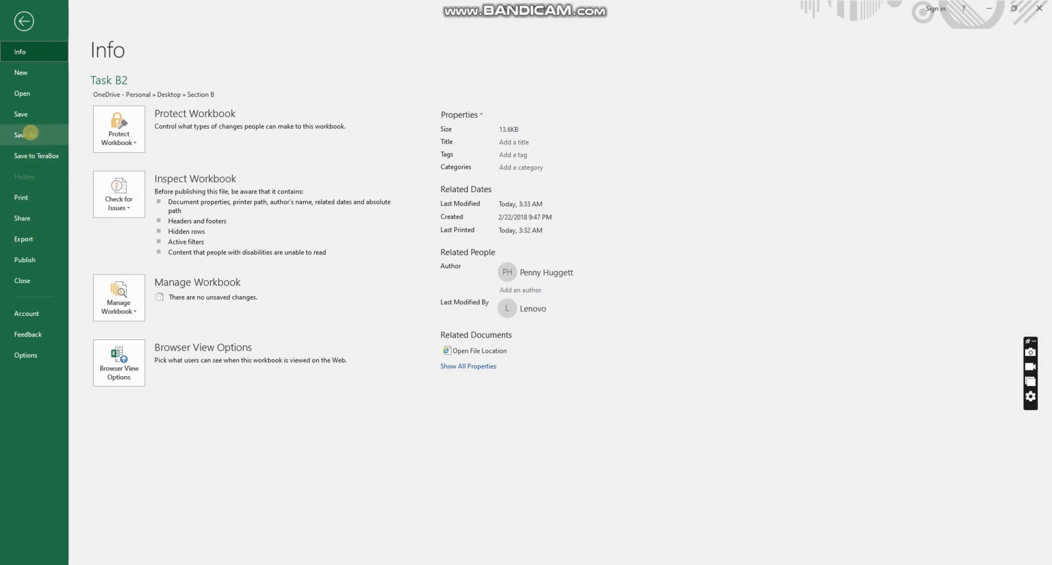
{"action": "left_click", "coordinate": [30, 135]}
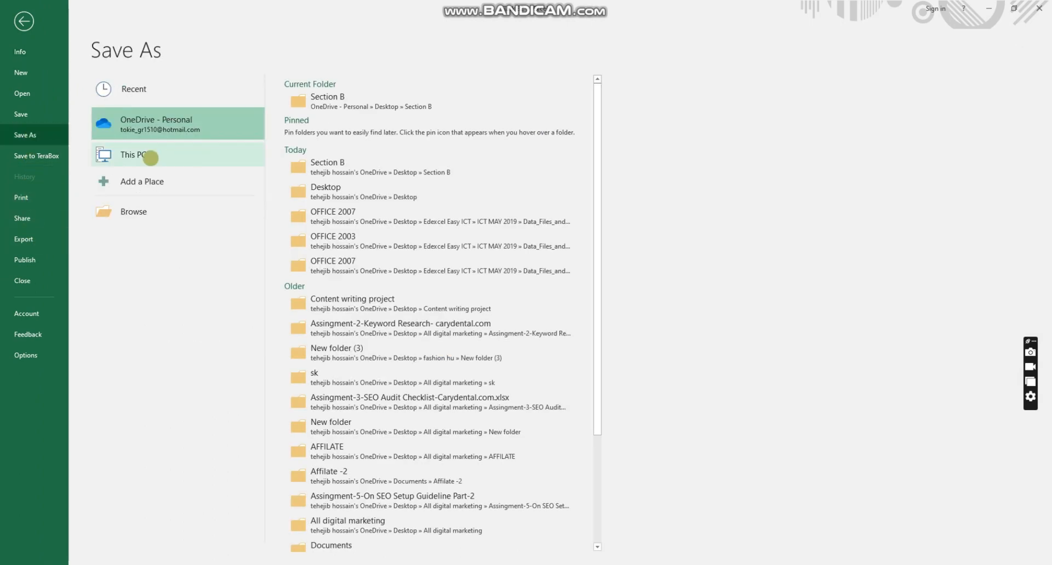
{"action": "left_click", "coordinate": [150, 158]}
{"action": "left_click", "coordinate": [150, 157]}
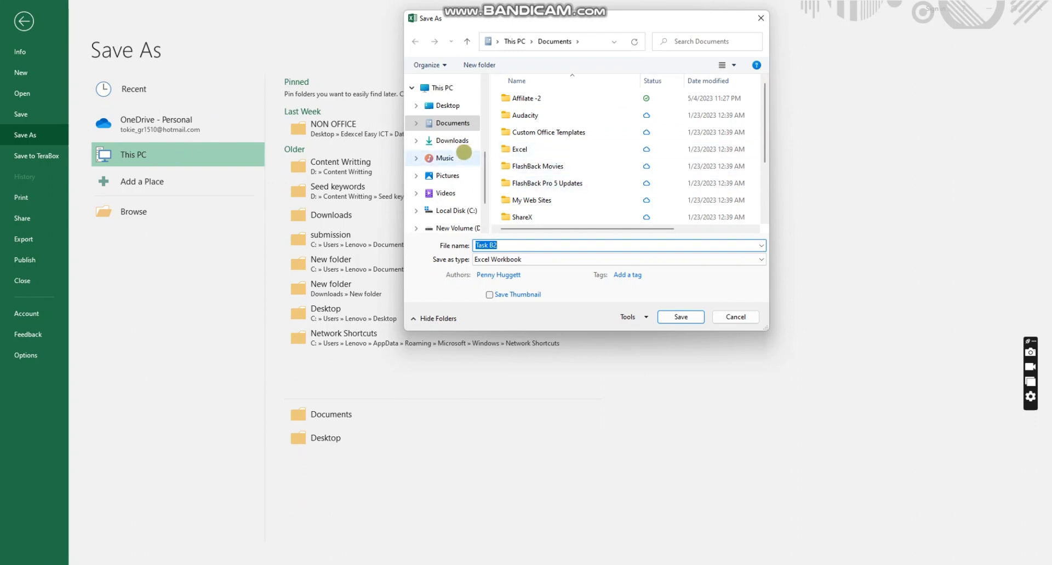
{"action": "left_click", "coordinate": [453, 106]}
{"action": "double_click", "coordinate": [593, 191]}
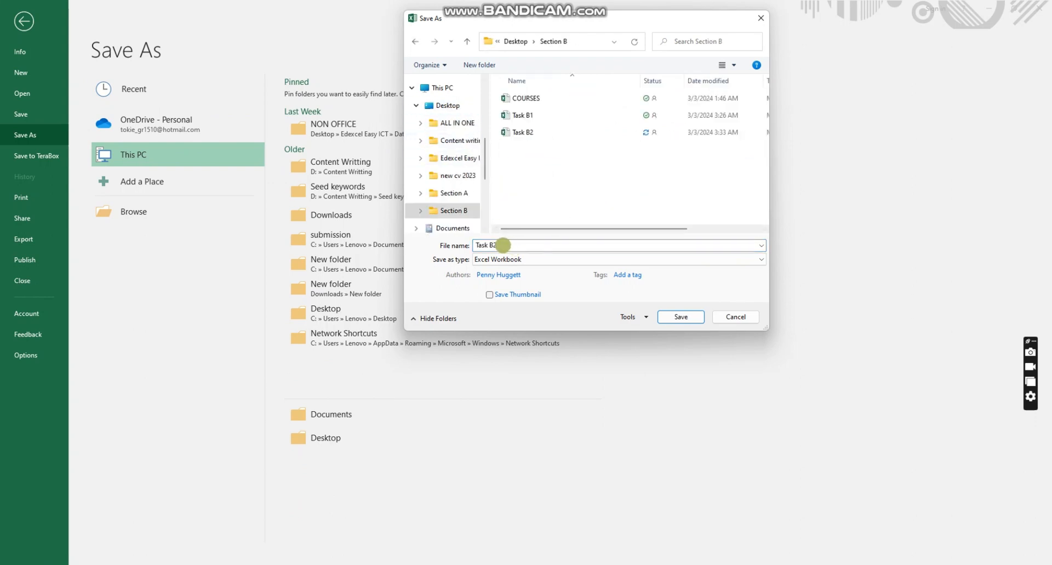
{"action": "left_click_drag", "start_coordinate": [502, 245], "coordinate": [466, 245]}
{"action": "type", "text": "Chart"}
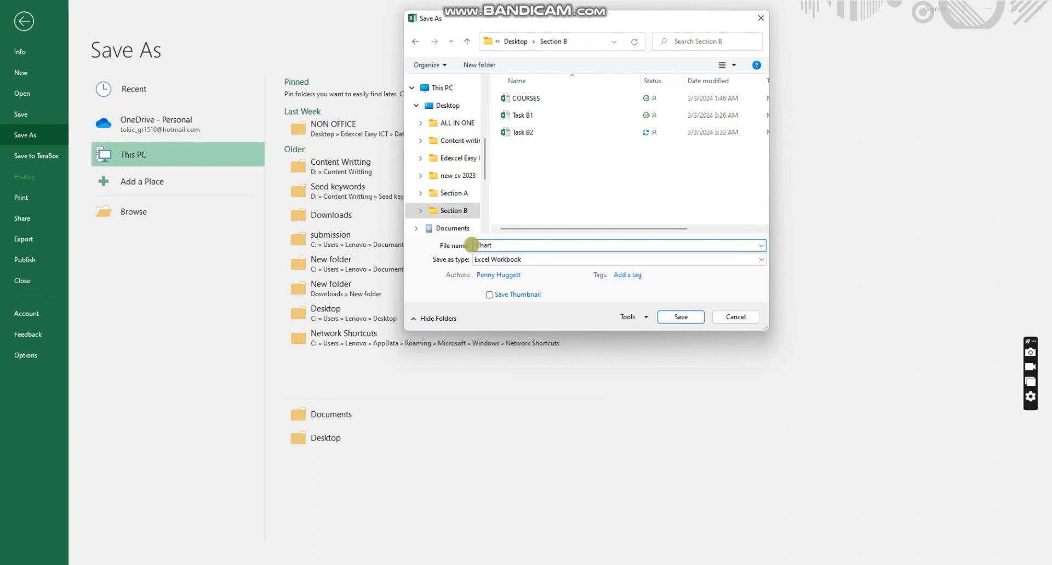
{"action": "left_click", "coordinate": [689, 313]}
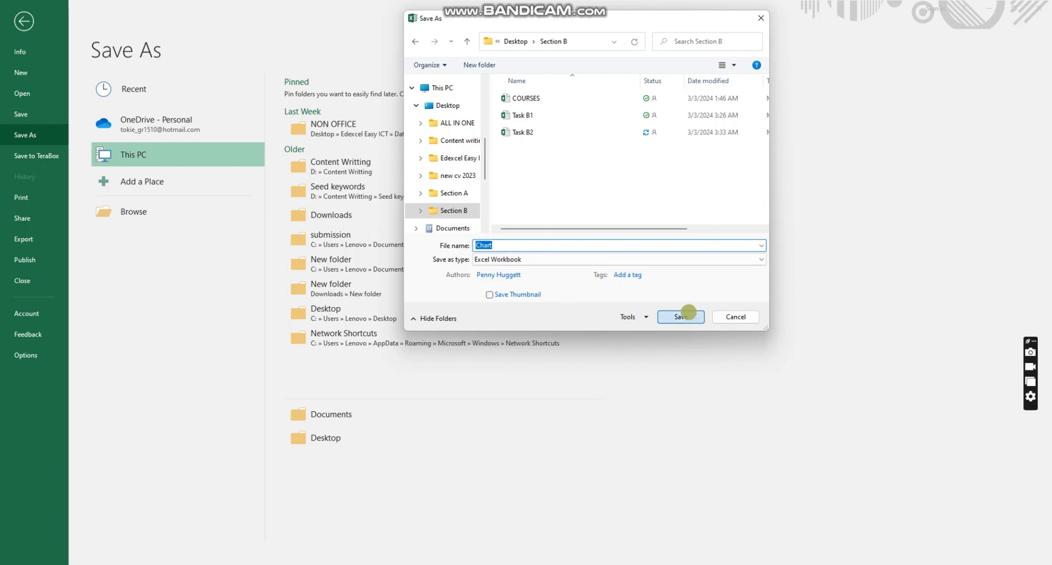
{"action": "left_click", "coordinate": [677, 314]}
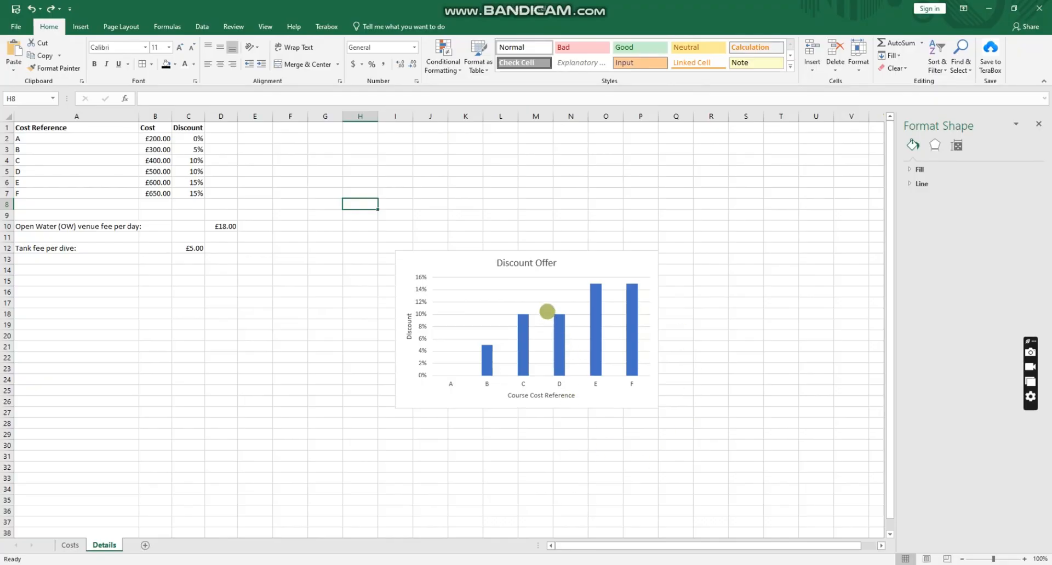
- Copy the Discount Offer chart and paste it into the body of the Task B3 document in Word
{"action": "left_click", "coordinate": [601, 273]}
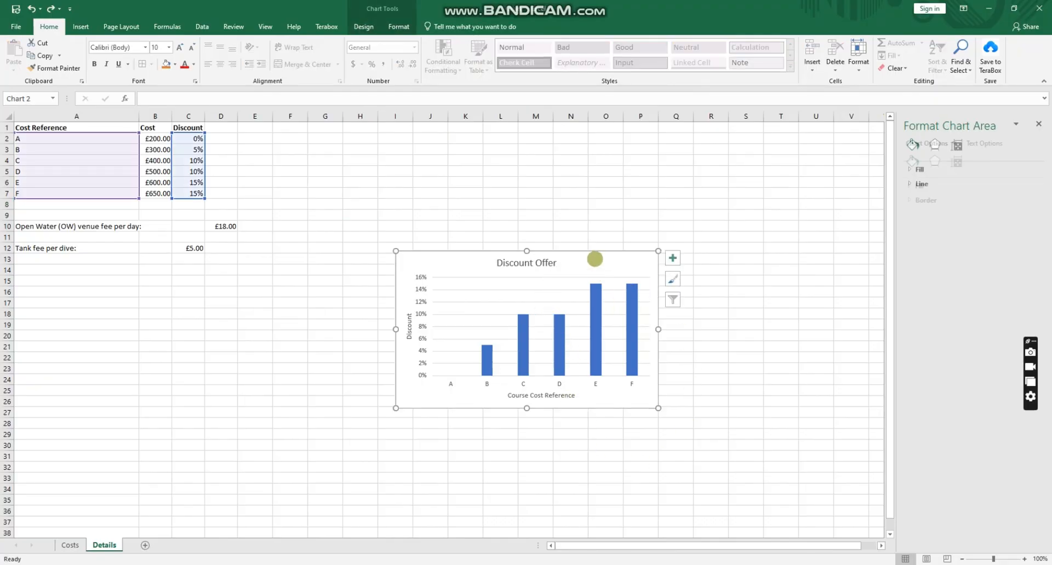
{"action": "right_click", "coordinate": [594, 258]}
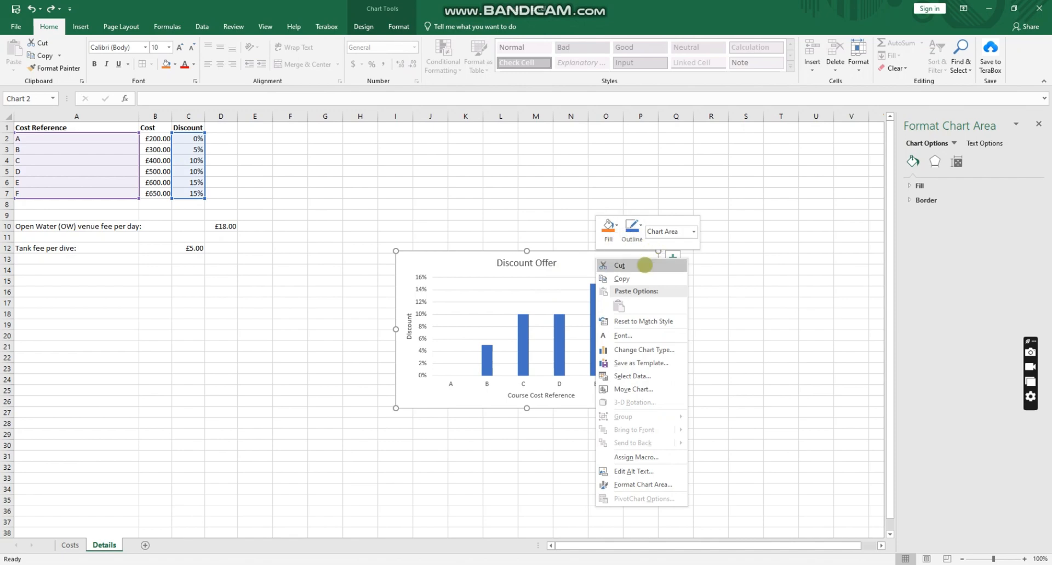
{"action": "left_click", "coordinate": [622, 279]}
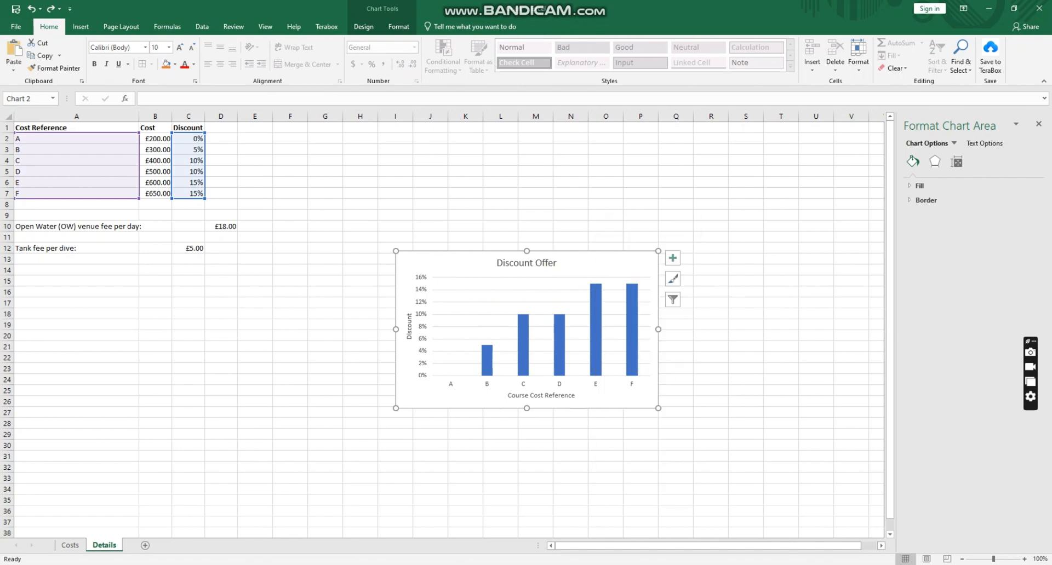
{"action": "key", "text": "alt+Tab"}
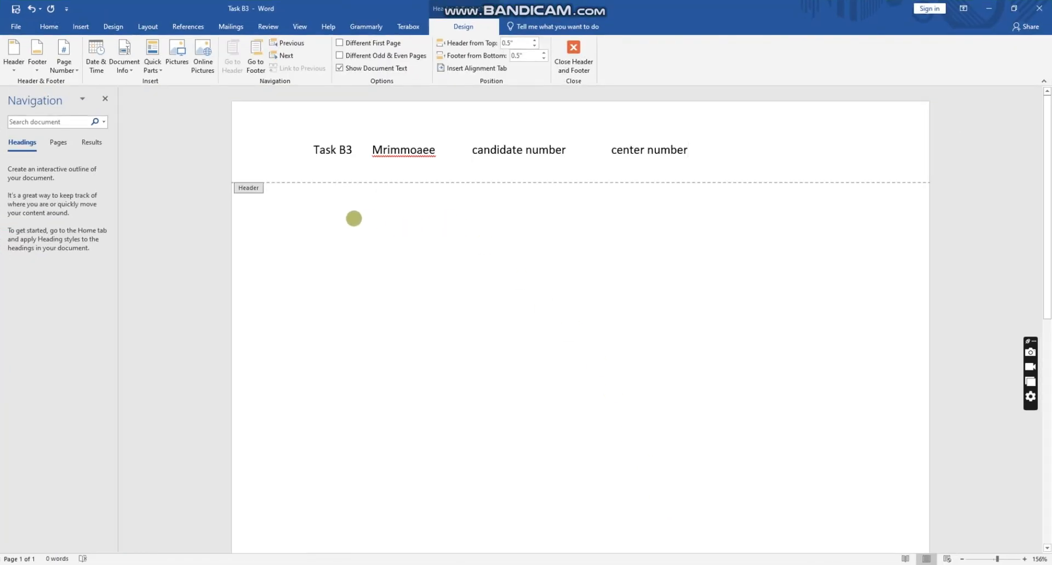
{"action": "double_click", "coordinate": [352, 218]}
{"action": "key", "text": "ctrl+v"}
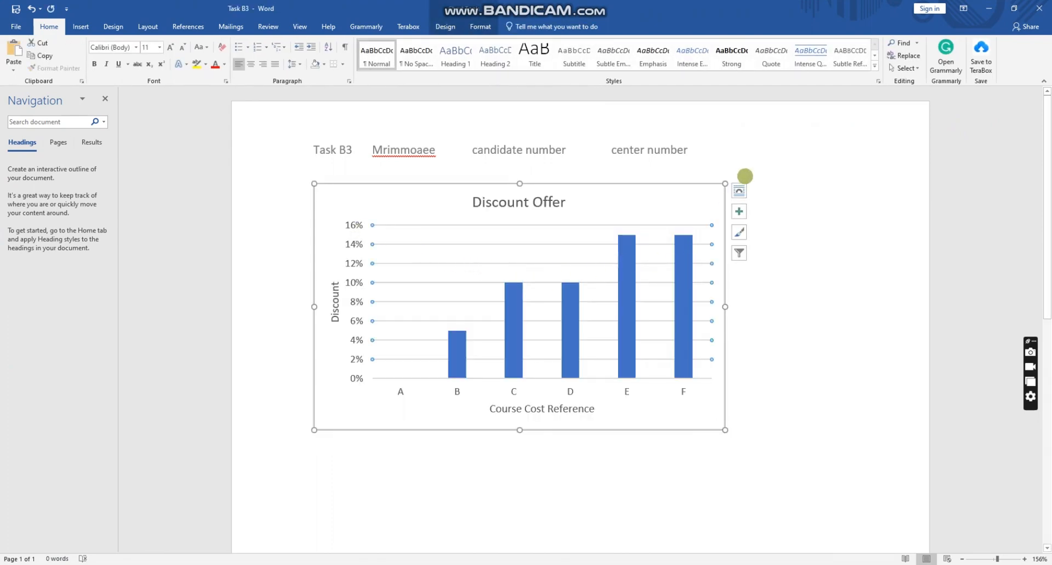
- Set the pasted chart's text wrapping to In Front of Text and shift the chart slightly left and down beneath the header
{"action": "left_click", "coordinate": [739, 191]}
{"action": "left_click", "coordinate": [816, 294]}
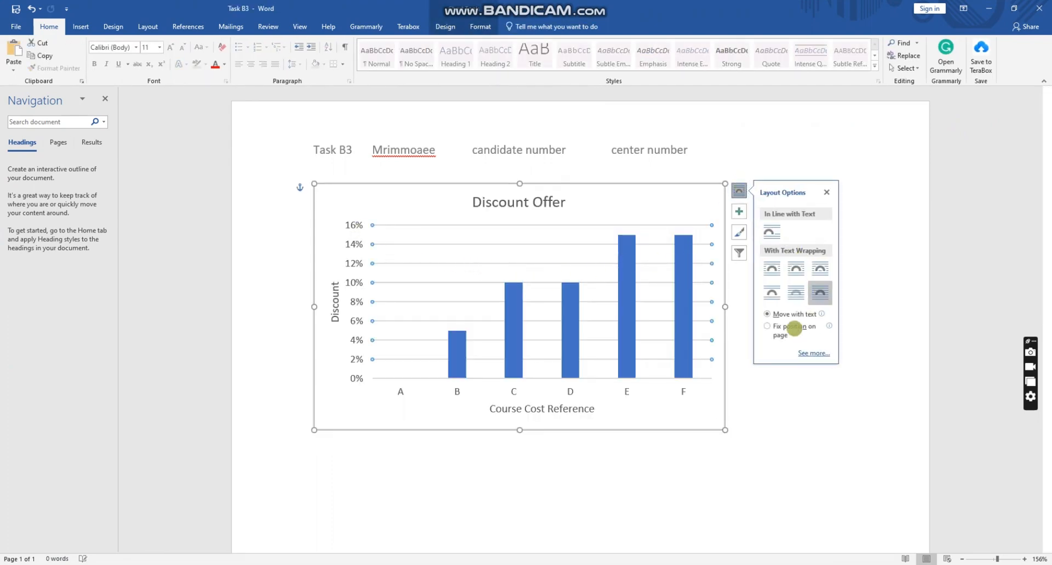
{"action": "left_click", "coordinate": [765, 377]}
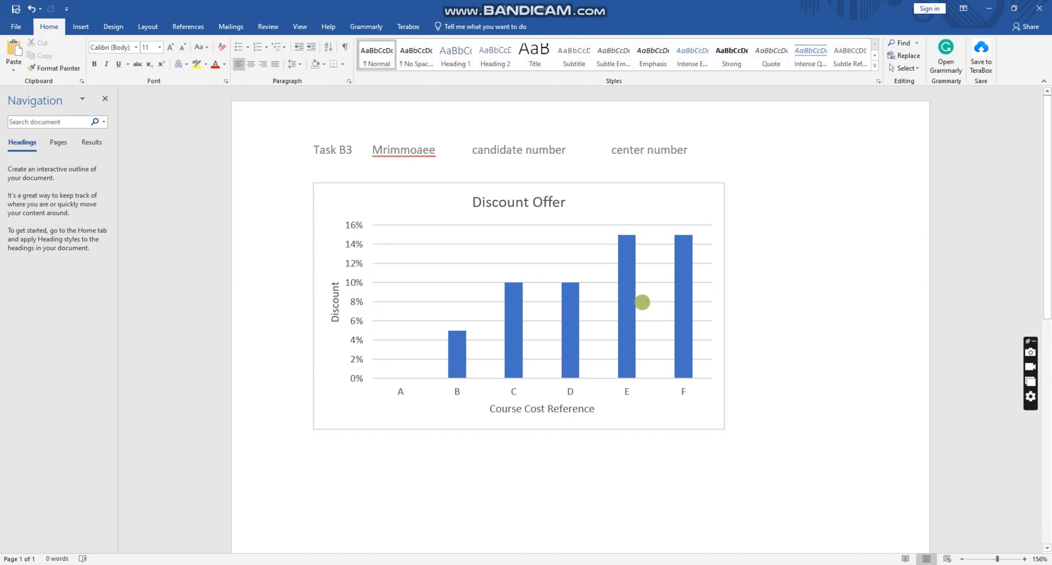
{"action": "scroll", "coordinate": [554, 209], "scroll_direction": "down", "scroll_amount": 3}
{"action": "left_click", "coordinate": [563, 214]}
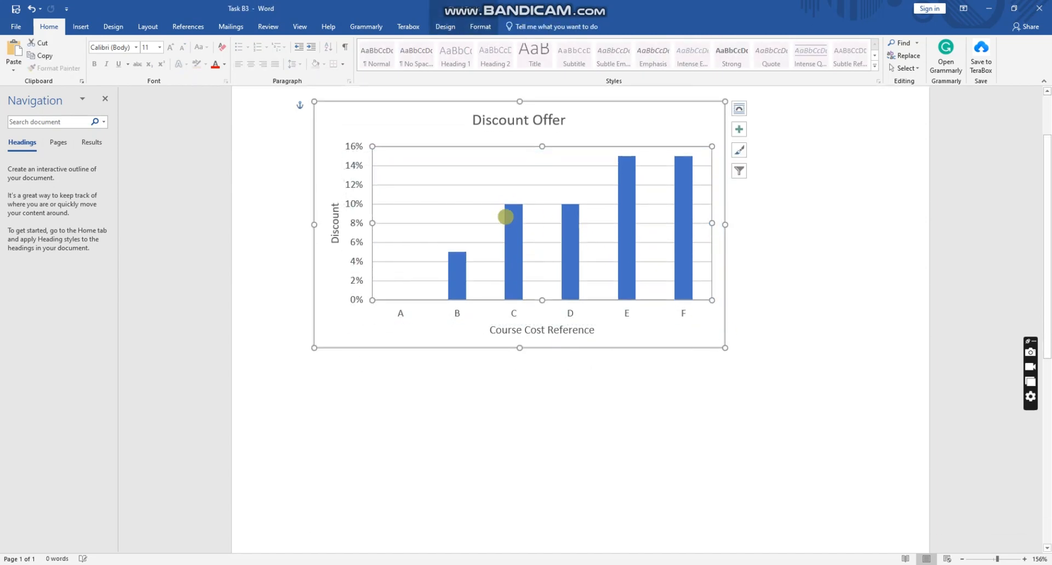
{"action": "left_click_drag", "start_coordinate": [432, 158], "coordinate": [420, 127]}
{"action": "scroll", "coordinate": [570, 205], "scroll_direction": "down", "scroll_amount": 2}
{"action": "scroll", "coordinate": [570, 204], "scroll_direction": "up", "scroll_amount": 3}
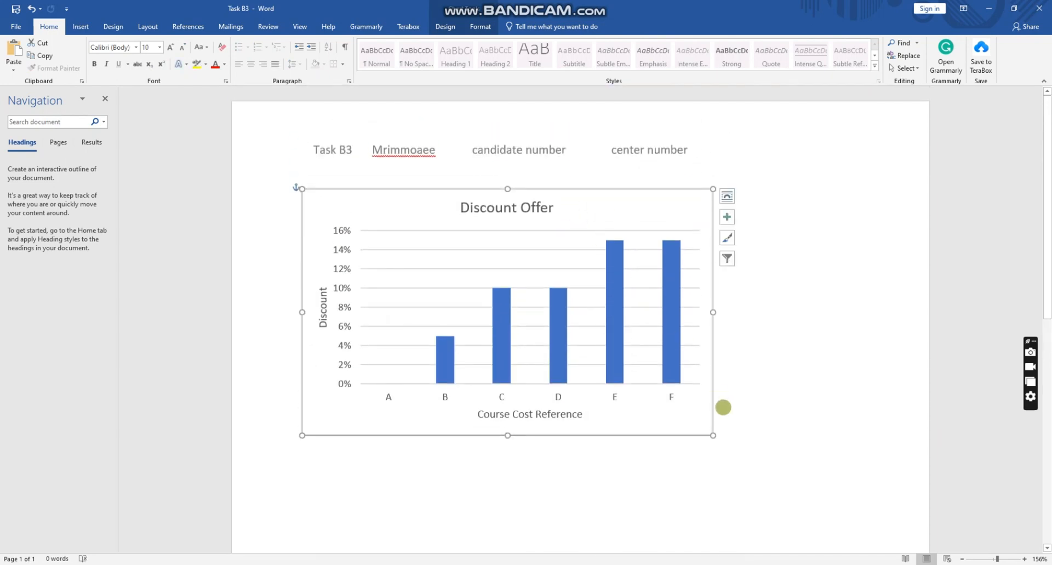
- Enlarge the chart proportionally until it reaches close to the page's right edge
{"action": "left_click_drag", "start_coordinate": [713, 435], "coordinate": [900, 512]}
{"action": "left_click", "coordinate": [713, 141]}
{"action": "scroll", "coordinate": [855, 188], "scroll_direction": "down", "scroll_amount": 1}
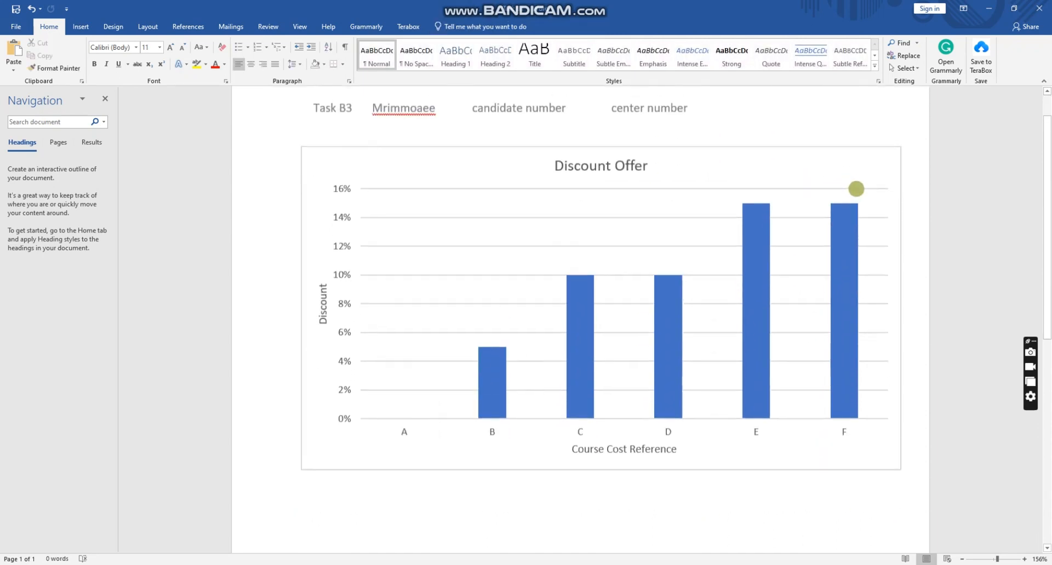
{"action": "scroll", "coordinate": [938, 274], "scroll_direction": "down", "scroll_amount": 1}
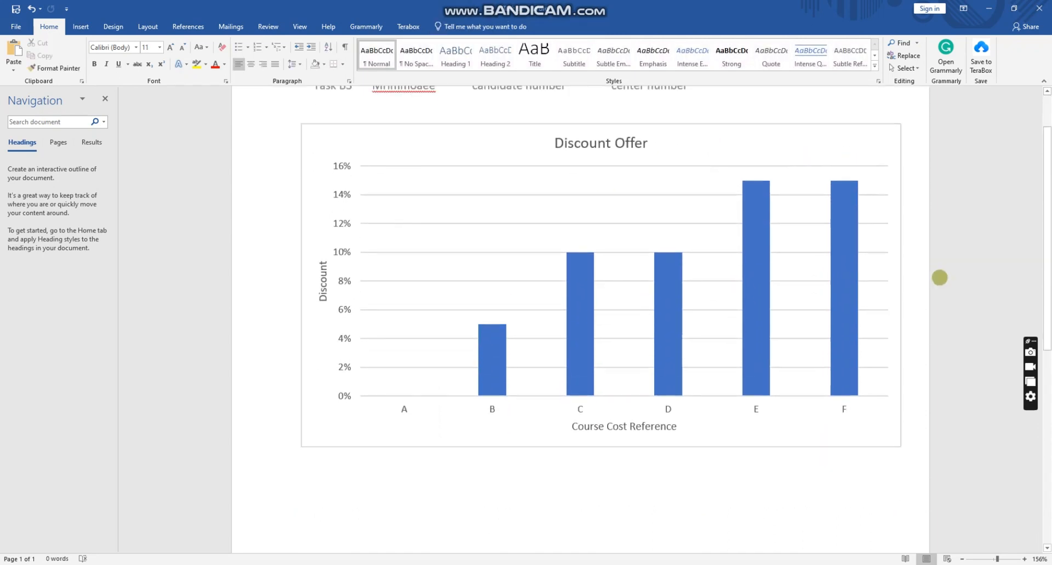
{"action": "scroll", "coordinate": [939, 275], "scroll_direction": "up", "scroll_amount": 2}
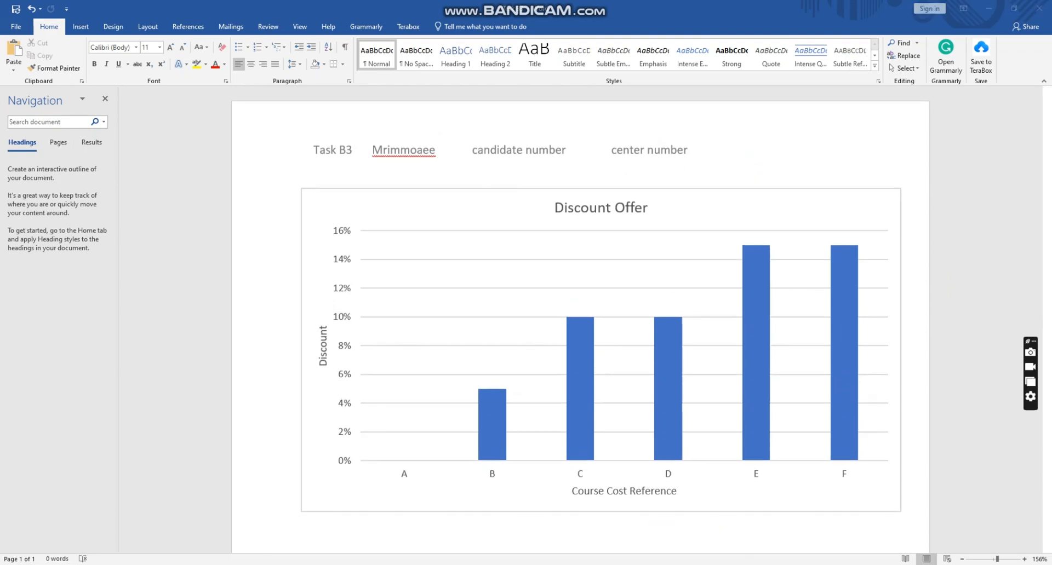
- In the exam paper PDF, tick the instruction to paste an easy-to-read chart and the DO NOT PRINT line under Task B3a
{"action": "key", "text": "alt+Tab"}
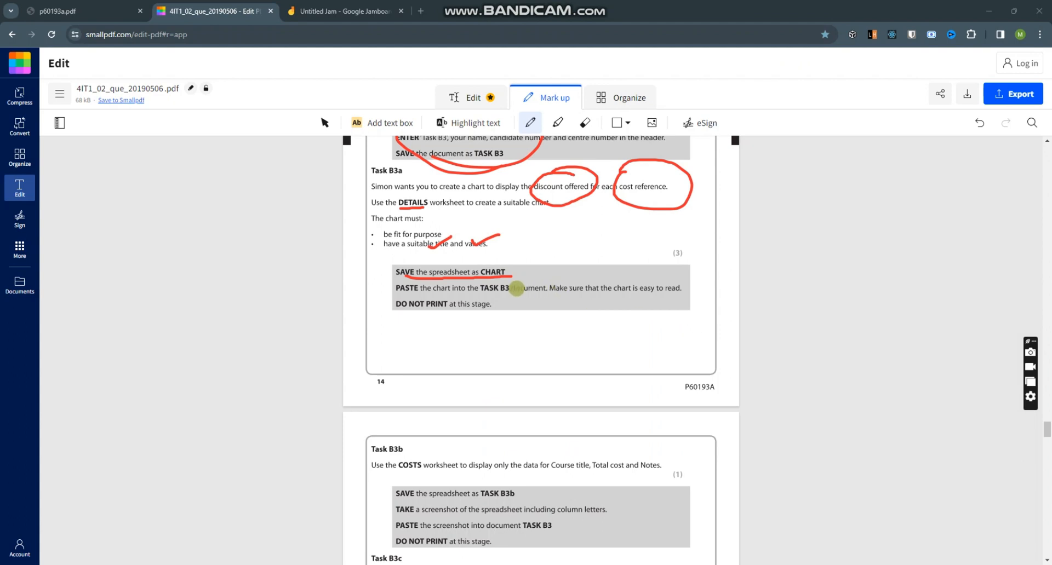
{"action": "left_click_drag", "start_coordinate": [537, 292], "coordinate": [627, 272]}
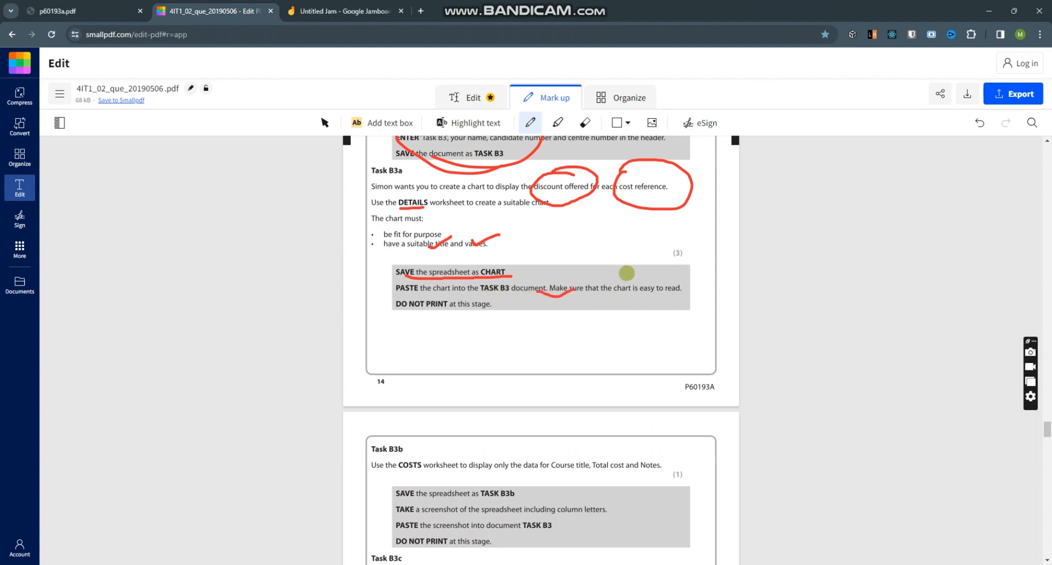
{"action": "left_click_drag", "start_coordinate": [429, 302], "coordinate": [509, 294]}
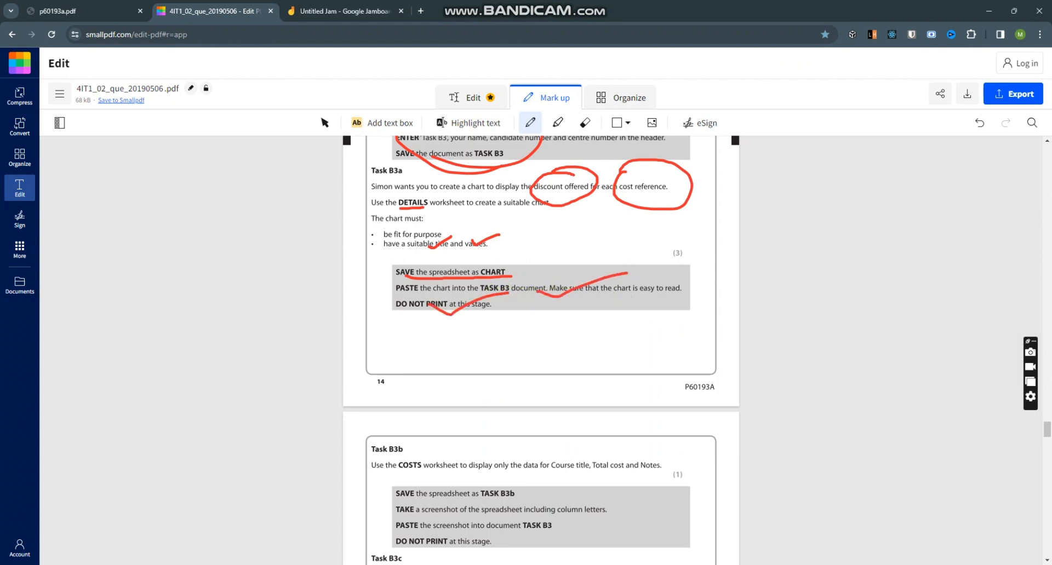
{"action": "key", "text": "alt+Tab"}
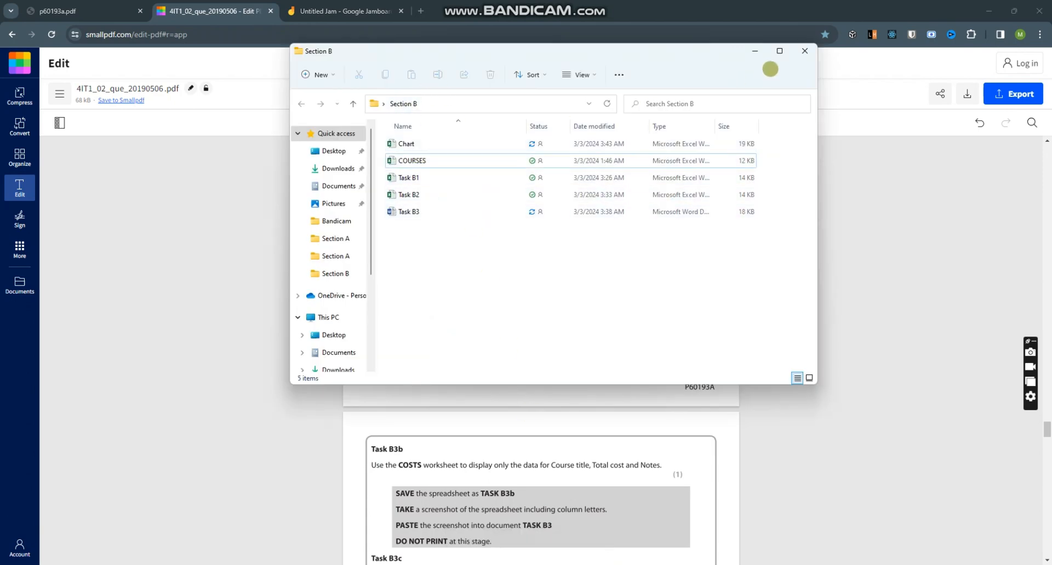
{"action": "key", "text": "alt+Tab"}
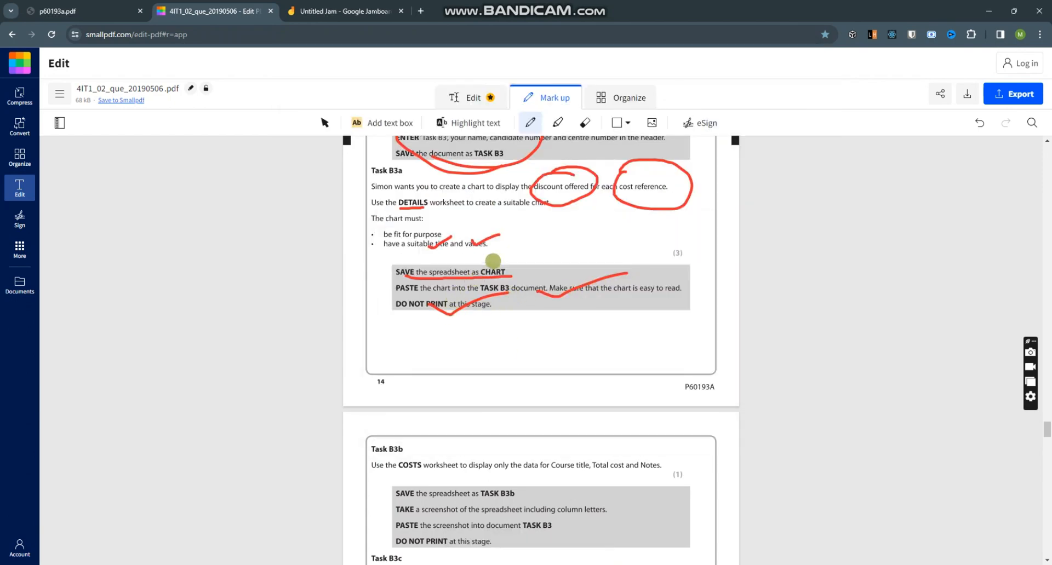
- Switch from the exam paper's Task B3b to Excel, open the Costs worksheet and widen its Tank fee column
{"action": "scroll", "coordinate": [632, 288], "scroll_direction": "up", "scroll_amount": 3}
{"action": "scroll", "coordinate": [634, 289], "scroll_direction": "down", "scroll_amount": 7}
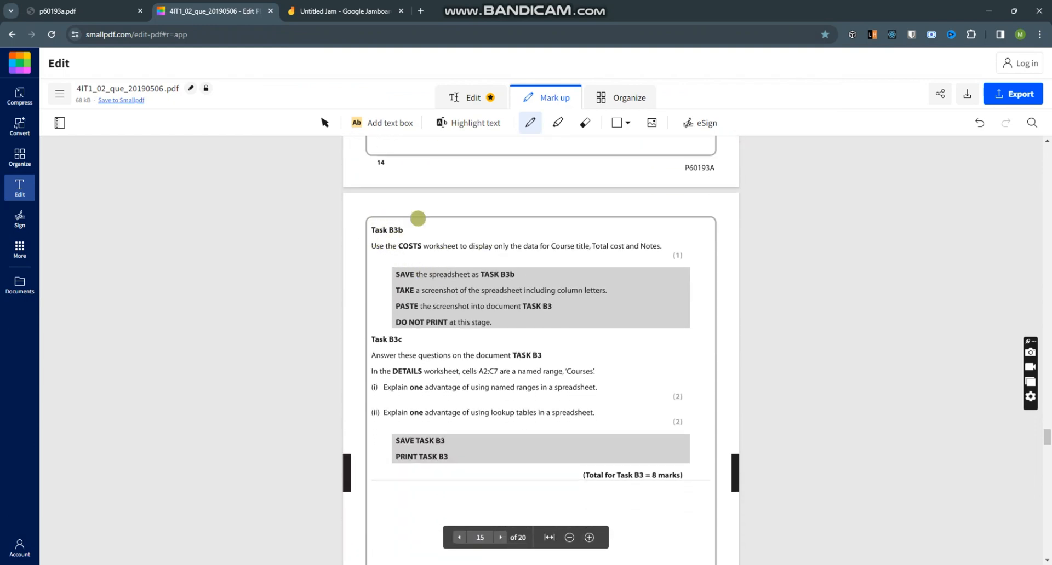
{"action": "scroll", "coordinate": [470, 212], "scroll_direction": "down", "scroll_amount": 1}
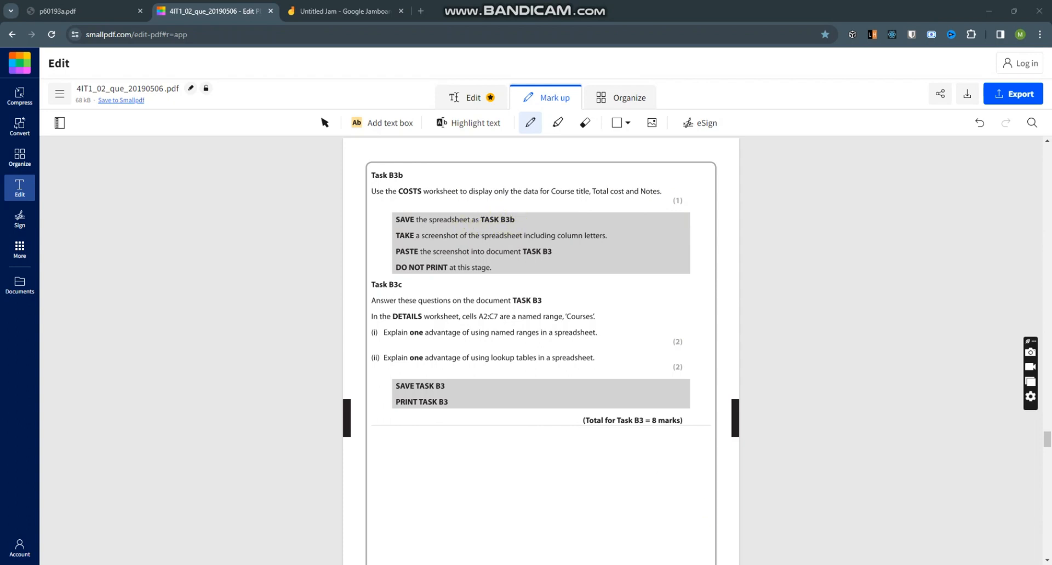
{"action": "left_click", "coordinate": [691, 564]}
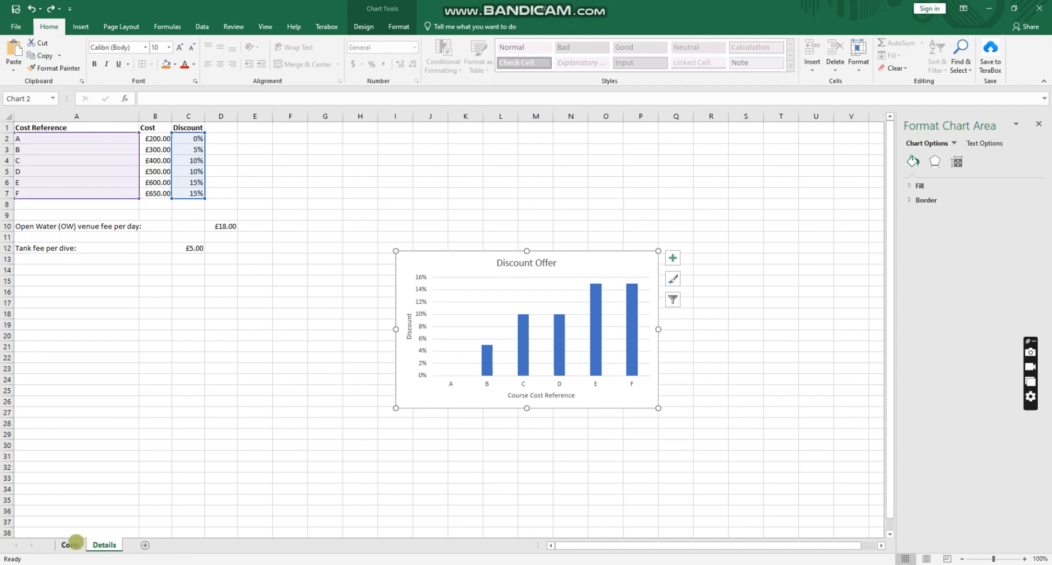
{"action": "left_click", "coordinate": [74, 544]}
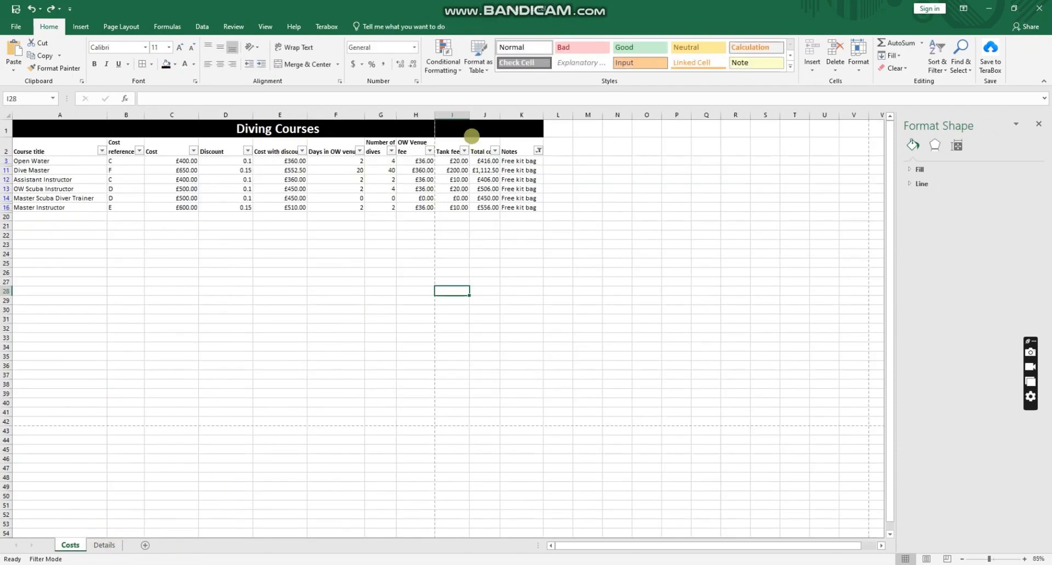
{"action": "left_click_drag", "start_coordinate": [468, 113], "coordinate": [485, 114]}
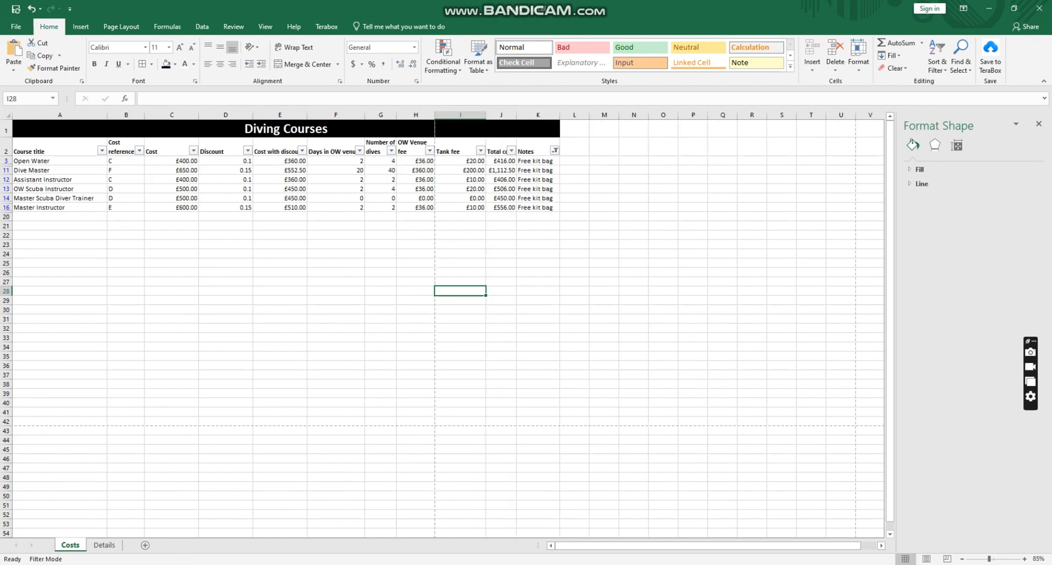
- In the exam paper's Task B3b, underline Course title, Total cost and Notes
{"action": "left_click", "coordinate": [647, 564]}
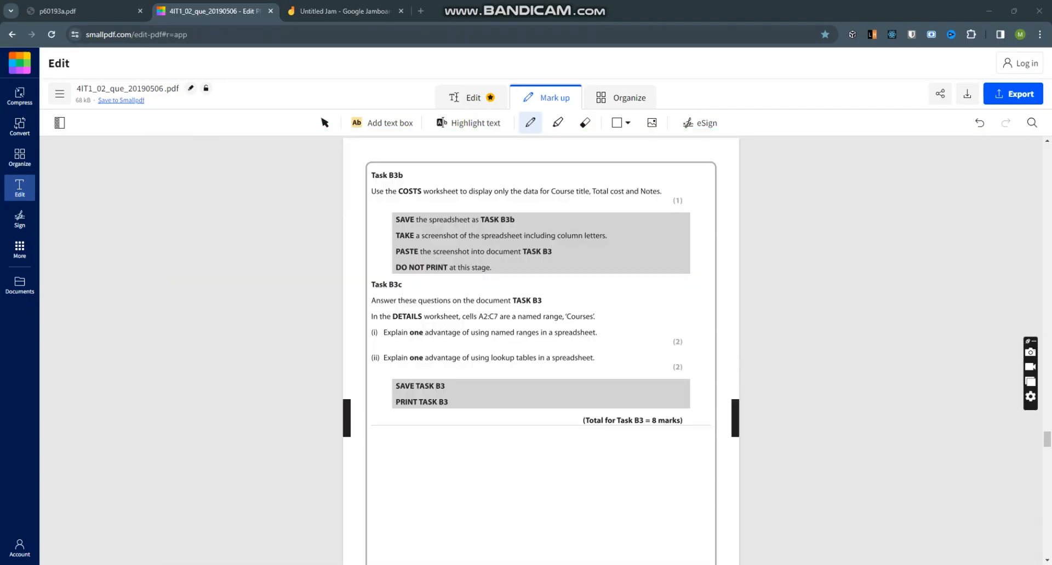
{"action": "left_click_drag", "start_coordinate": [553, 196], "coordinate": [571, 195]}
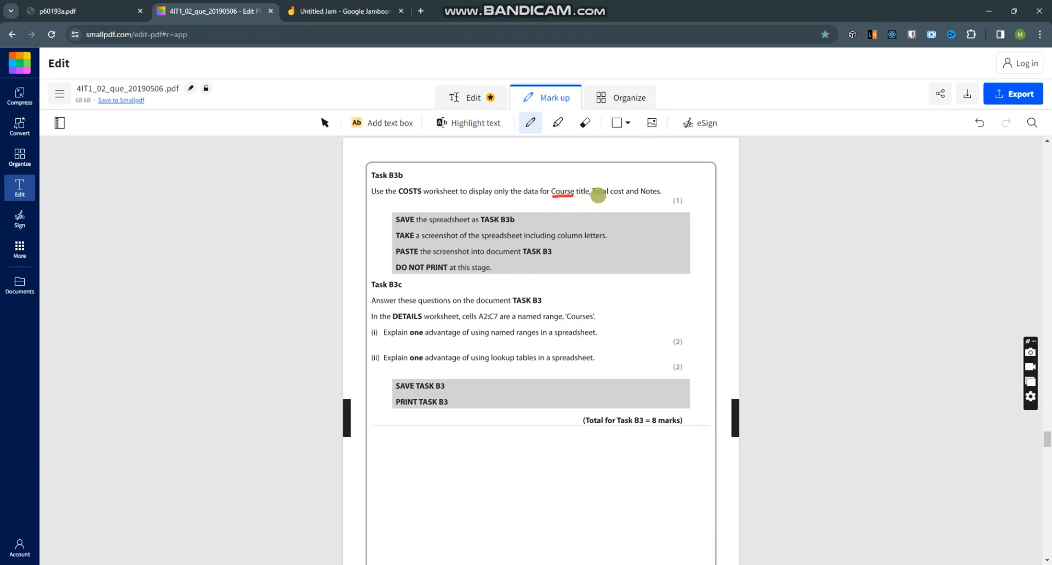
{"action": "left_click_drag", "start_coordinate": [645, 197], "coordinate": [665, 198]}
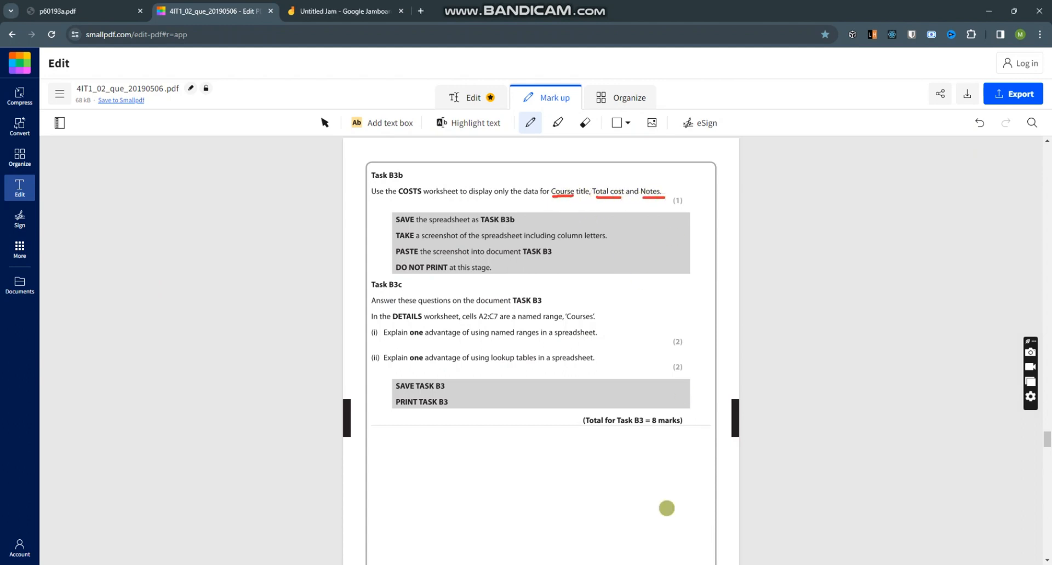
- Switch to Excel and hide columns B to I of the Costs worksheet, leaving Course title, Total Cost and Notes
{"action": "left_click", "coordinate": [682, 564]}
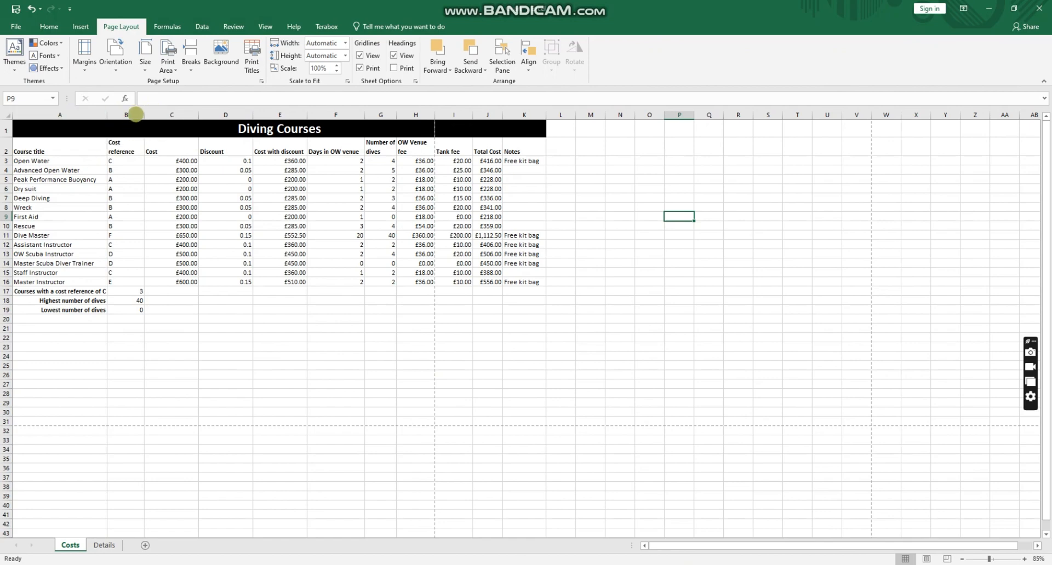
{"action": "left_click", "coordinate": [135, 114]}
{"action": "left_click", "coordinate": [161, 114], "text": "ctrl"}
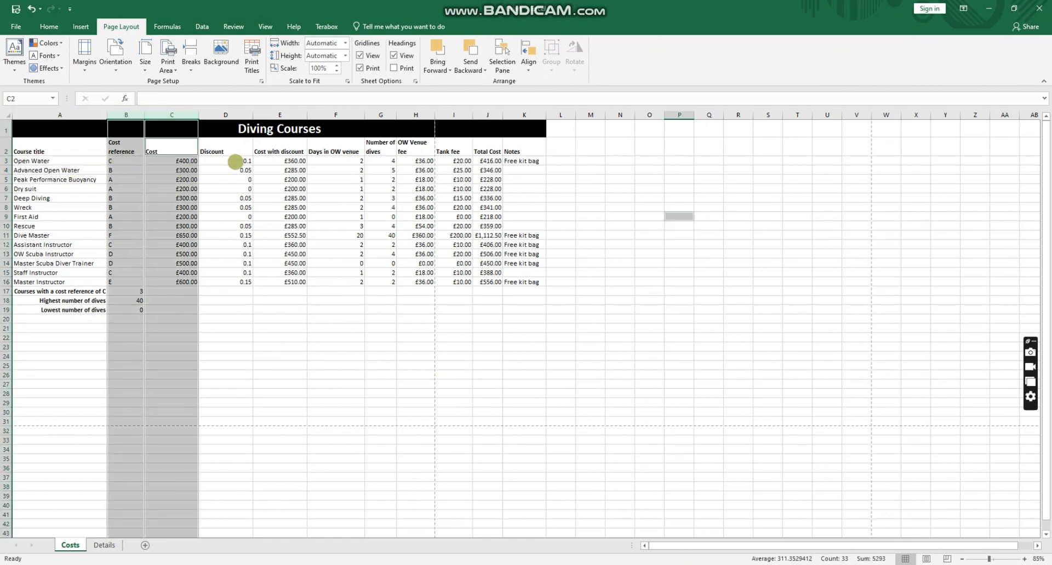
{"action": "left_click", "coordinate": [221, 115], "text": "ctrl"}
{"action": "left_click", "coordinate": [277, 114], "text": "ctrl"}
{"action": "left_click", "coordinate": [337, 114], "text": "ctrl"}
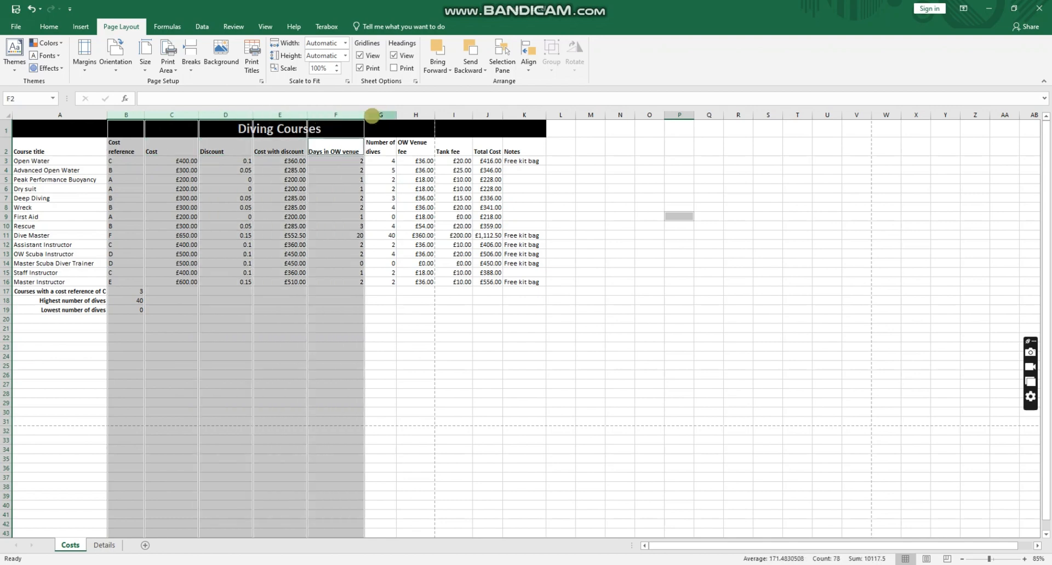
{"action": "left_click", "coordinate": [371, 115], "text": "ctrl"}
{"action": "left_click", "coordinate": [412, 114], "text": "ctrl"}
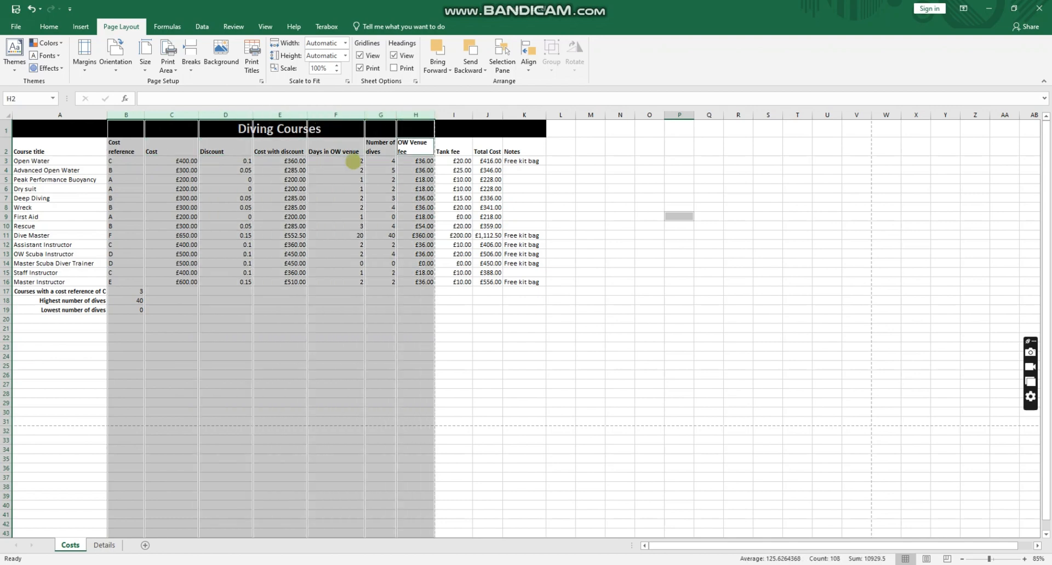
{"action": "left_click", "coordinate": [444, 115], "text": "ctrl"}
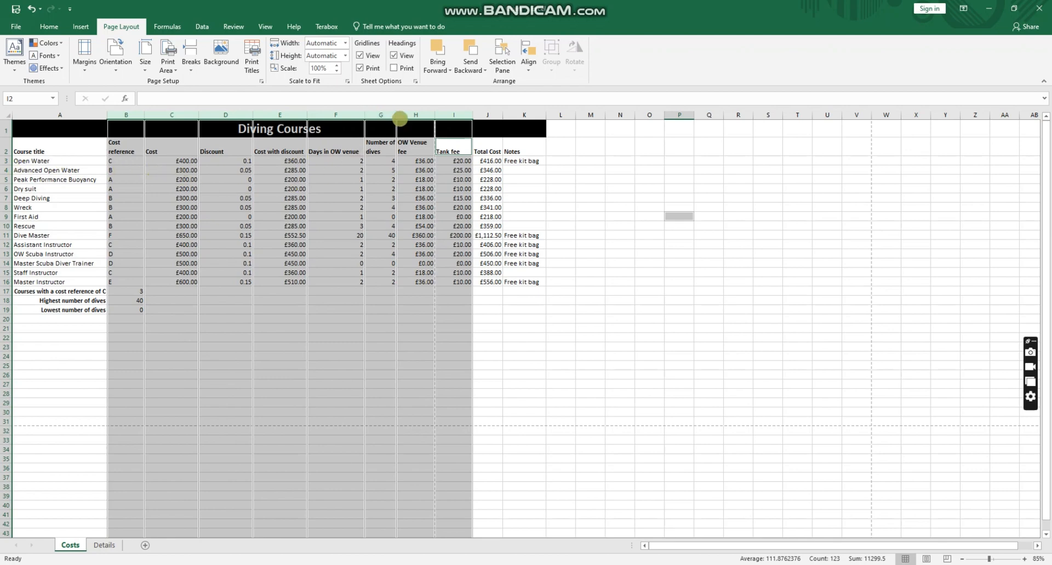
{"action": "right_click", "coordinate": [402, 116]}
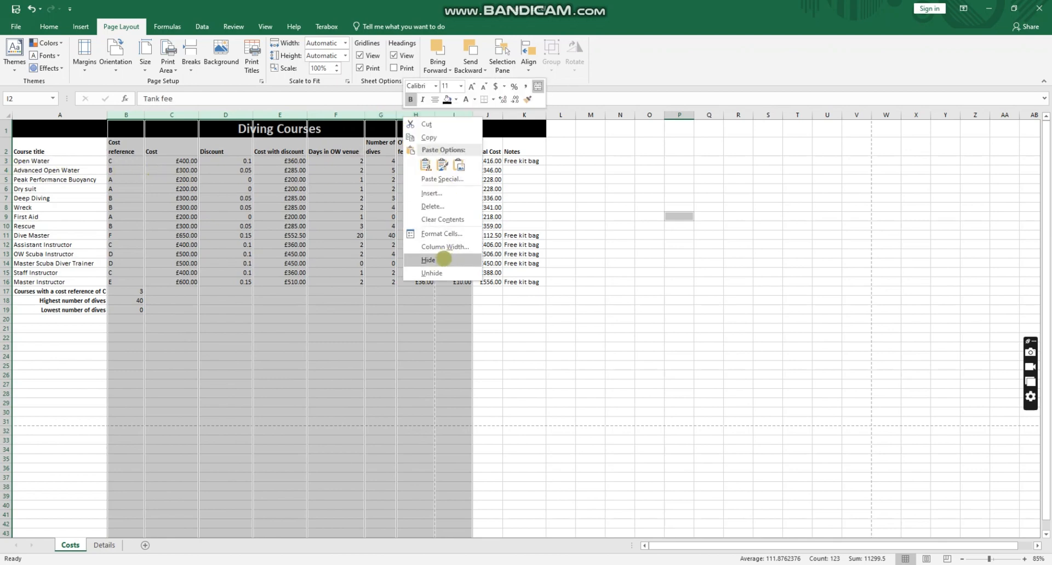
{"action": "left_click", "coordinate": [443, 260]}
{"action": "left_click", "coordinate": [226, 197]}
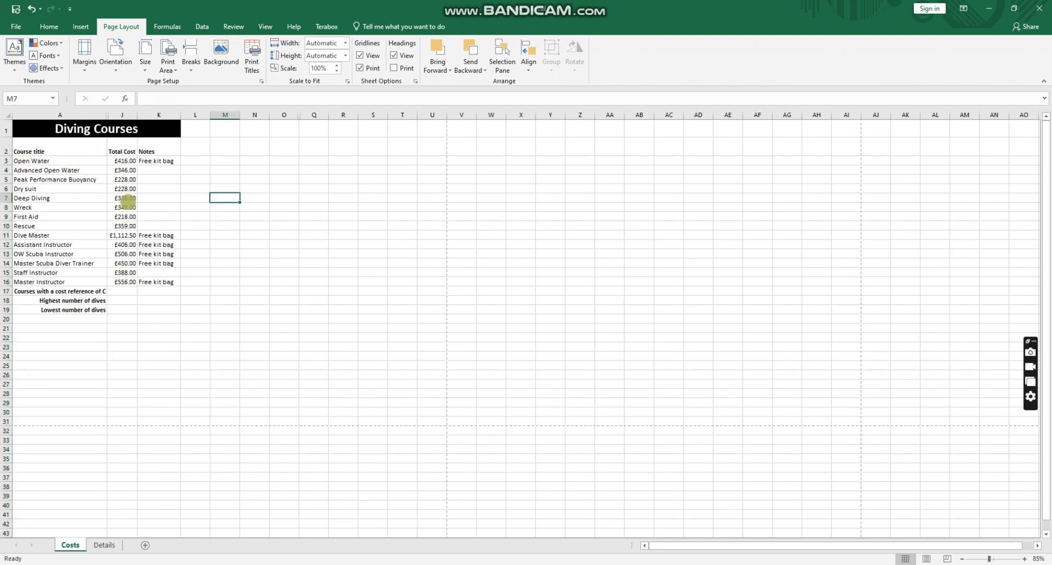
- Widen the Total Cost column and undo the accidental widening of the hidden Tank fee column
{"action": "left_click_drag", "start_coordinate": [137, 116], "coordinate": [239, 116]}
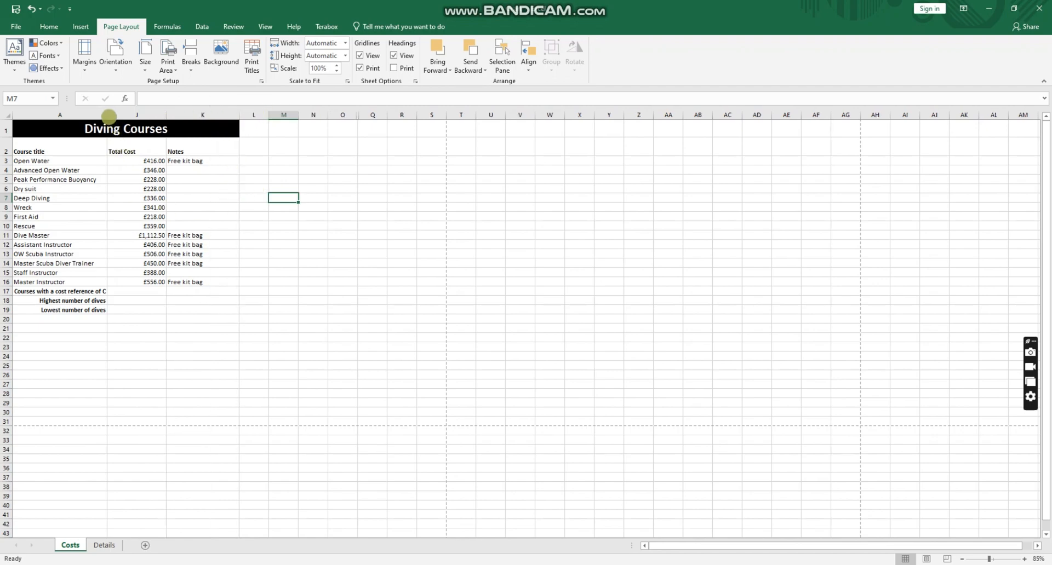
{"action": "left_click_drag", "start_coordinate": [109, 116], "coordinate": [120, 118]}
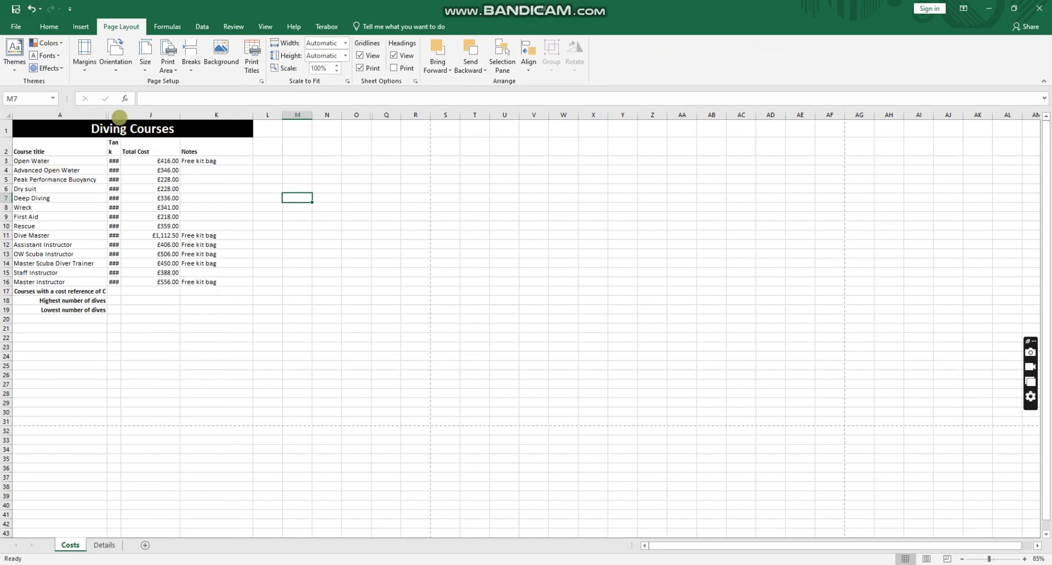
{"action": "key", "text": "ctrl+z"}
{"action": "left_click", "coordinate": [218, 207]}
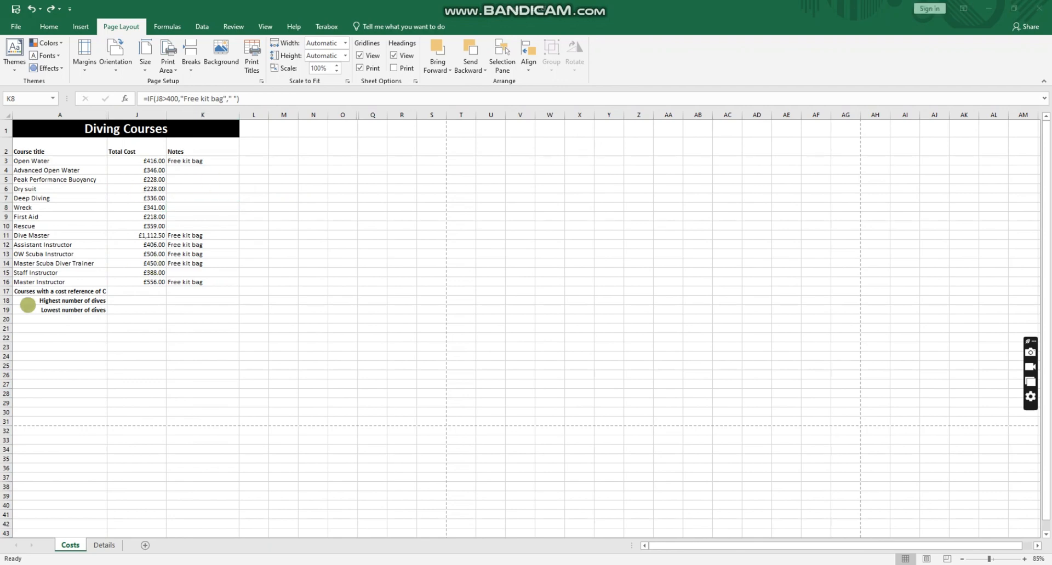
- Clear the three summary labels in A17:A19 and widen the Total Cost column slightly more
{"action": "left_click", "coordinate": [73, 289]}
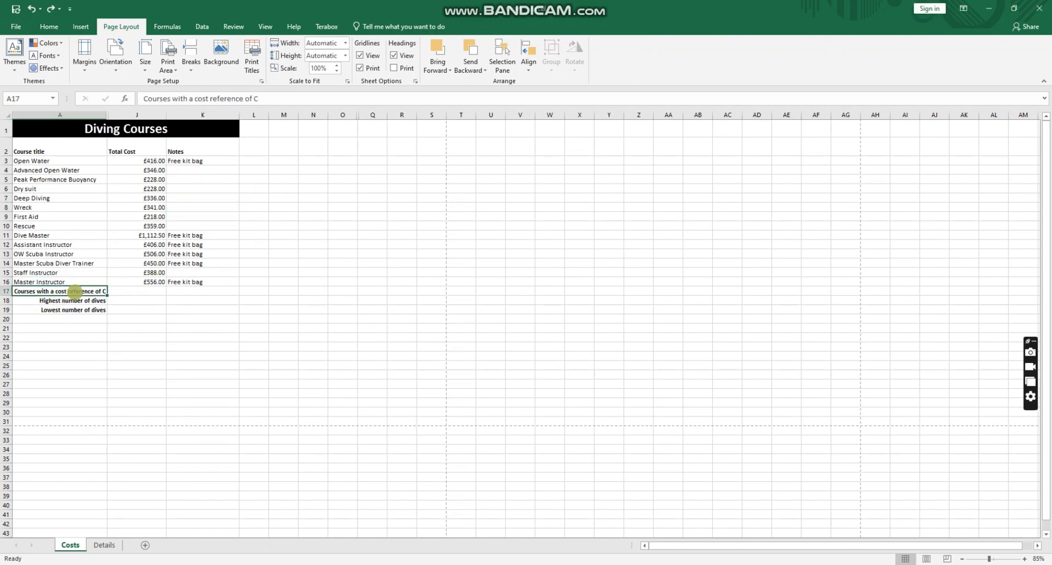
{"action": "key", "text": "Delete"}
{"action": "left_click", "coordinate": [82, 300]}
{"action": "key", "text": "Delete"}
{"action": "left_click", "coordinate": [82, 309]}
{"action": "key", "text": "Delete"}
{"action": "left_click", "coordinate": [143, 325]}
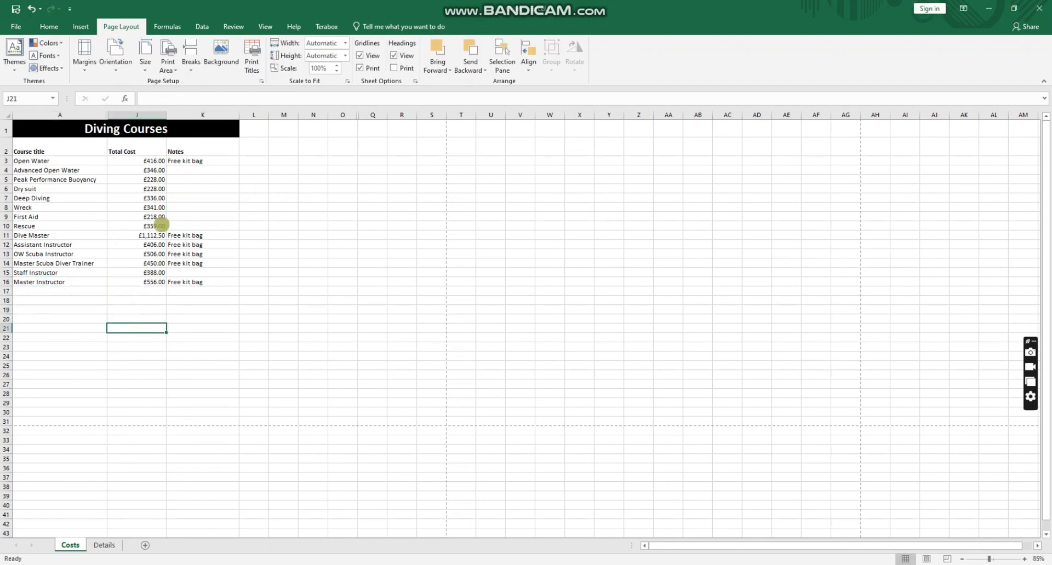
{"action": "left_click_drag", "start_coordinate": [166, 114], "coordinate": [173, 115]}
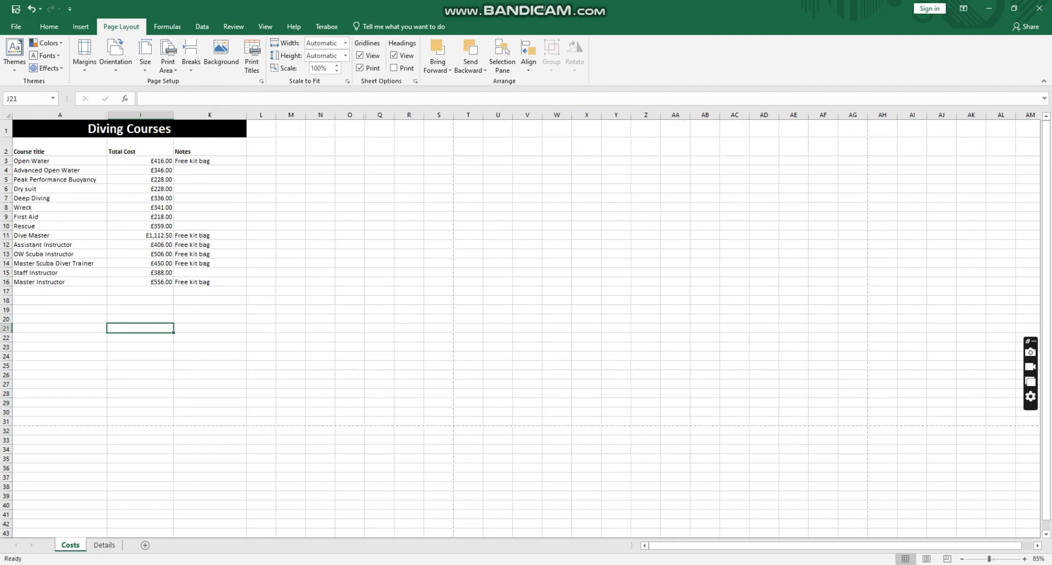
- Check the Task B3b instructions in the exam paper PDF and return to the Excel workbook
{"action": "left_click", "coordinate": [647, 564]}
{"action": "left_click", "coordinate": [579, 495]}
{"action": "scroll", "coordinate": [492, 324], "scroll_direction": "down", "scroll_amount": 1}
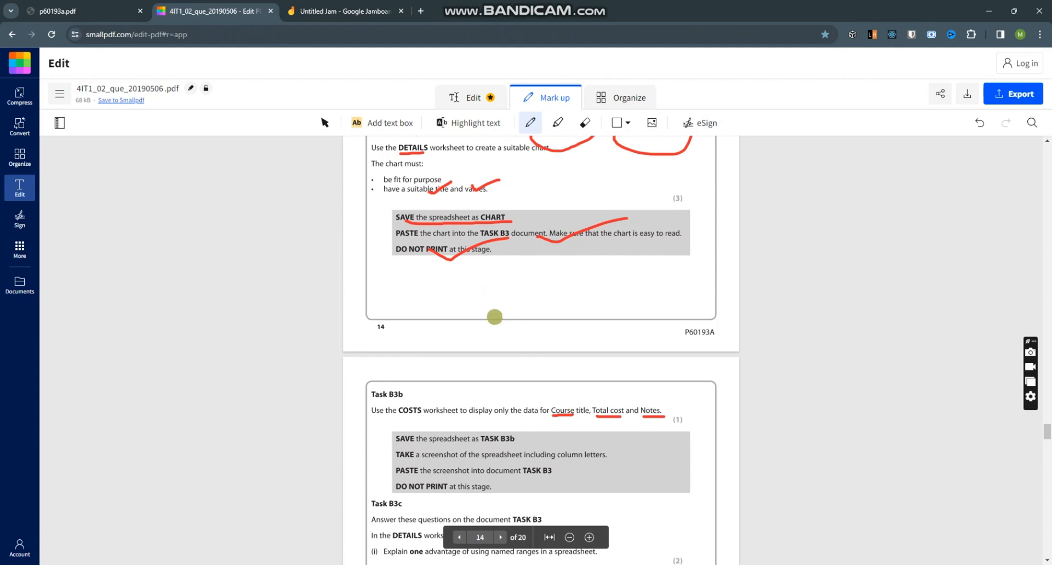
{"action": "scroll", "coordinate": [494, 317], "scroll_direction": "down", "scroll_amount": 3}
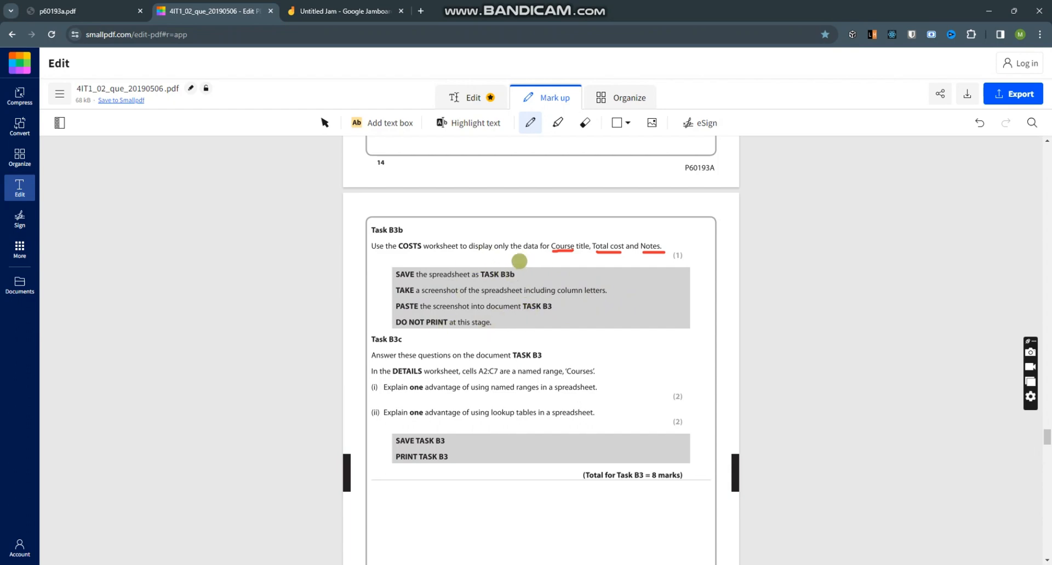
{"action": "left_click", "coordinate": [692, 564]}
{"action": "left_click", "coordinate": [349, 282]}
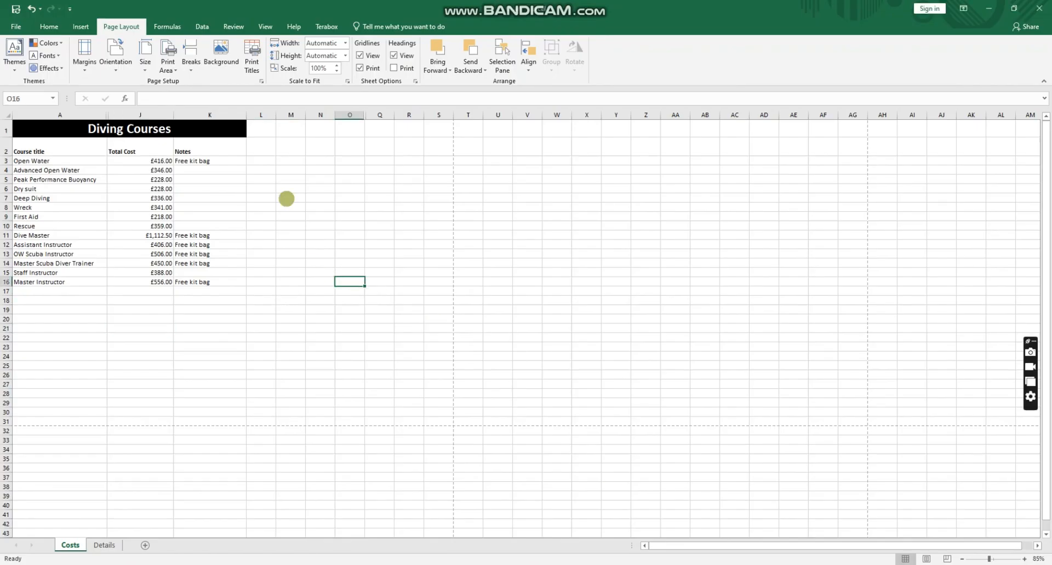
- Save the workbook as Task B3b in the Section B folder on the Desktop
{"action": "left_click", "coordinate": [12, 25]}
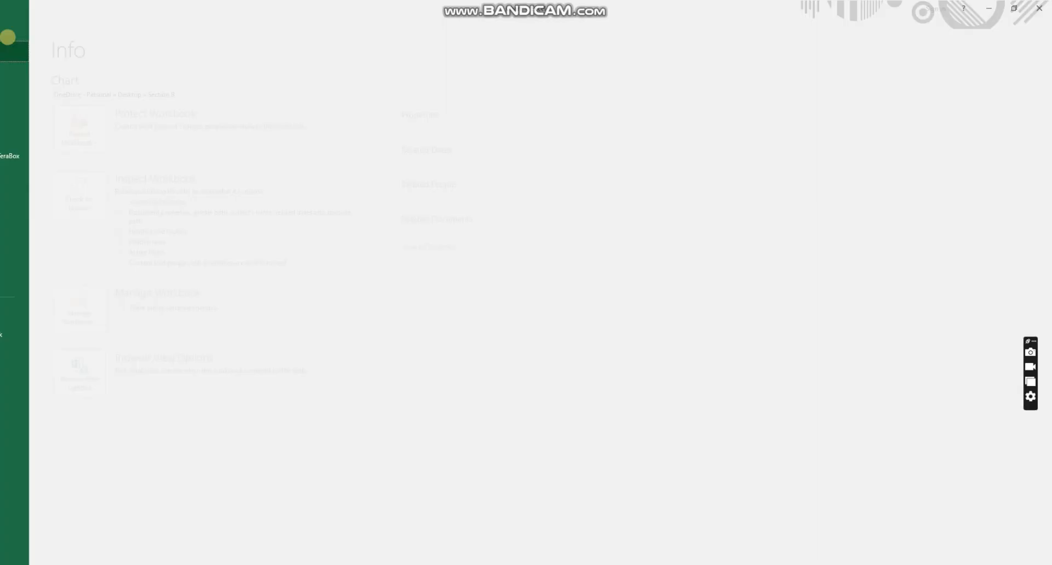
{"action": "left_click", "coordinate": [27, 135]}
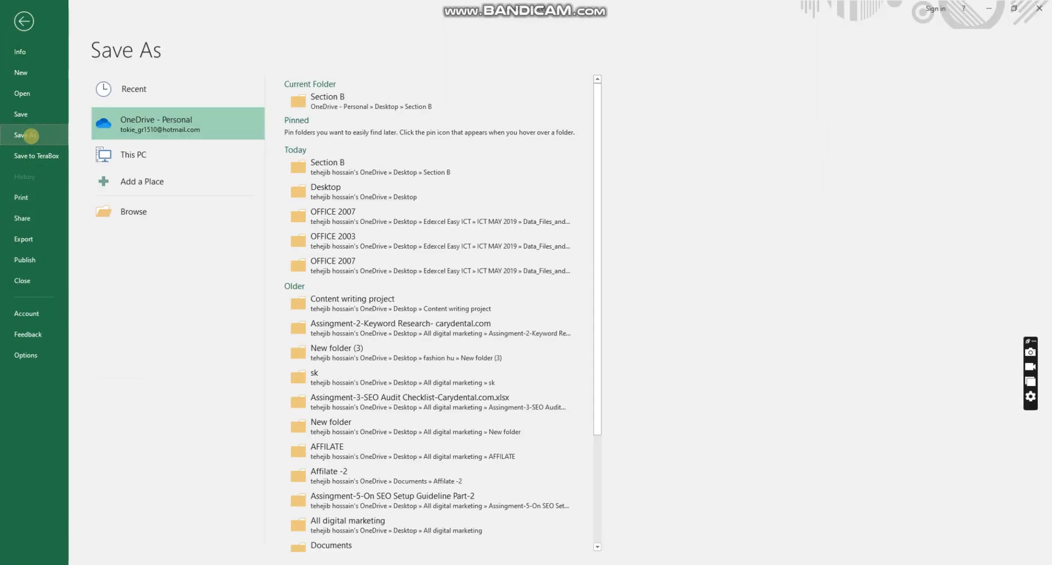
{"action": "left_click", "coordinate": [148, 156]}
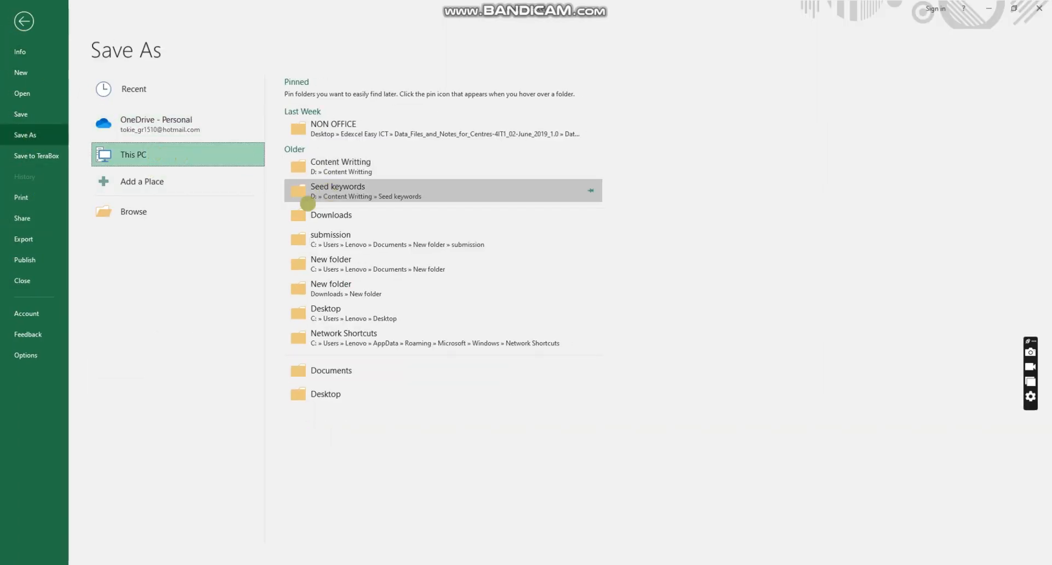
{"action": "double_click", "coordinate": [165, 159]}
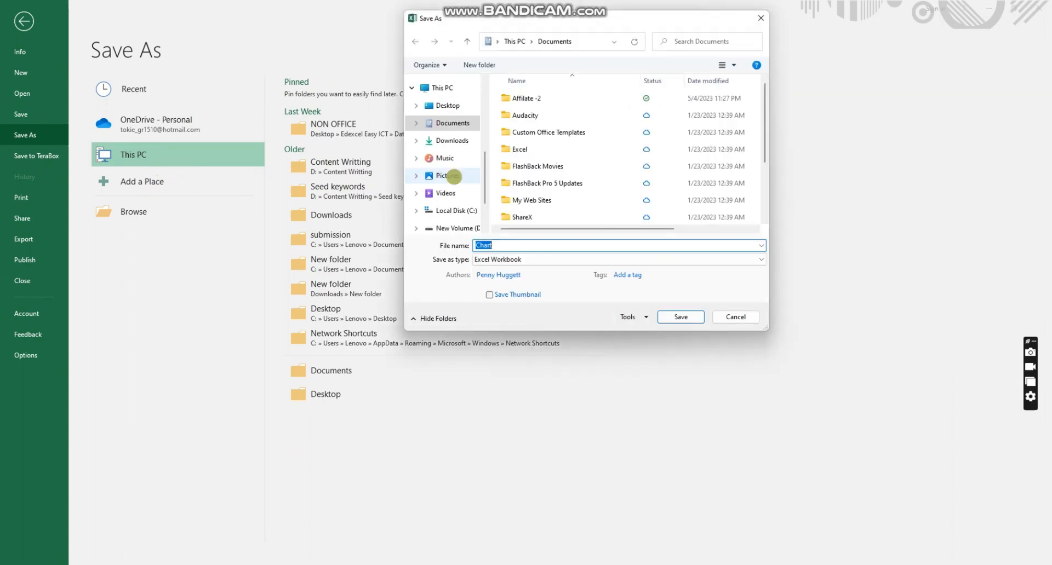
{"action": "left_click", "coordinate": [454, 104]}
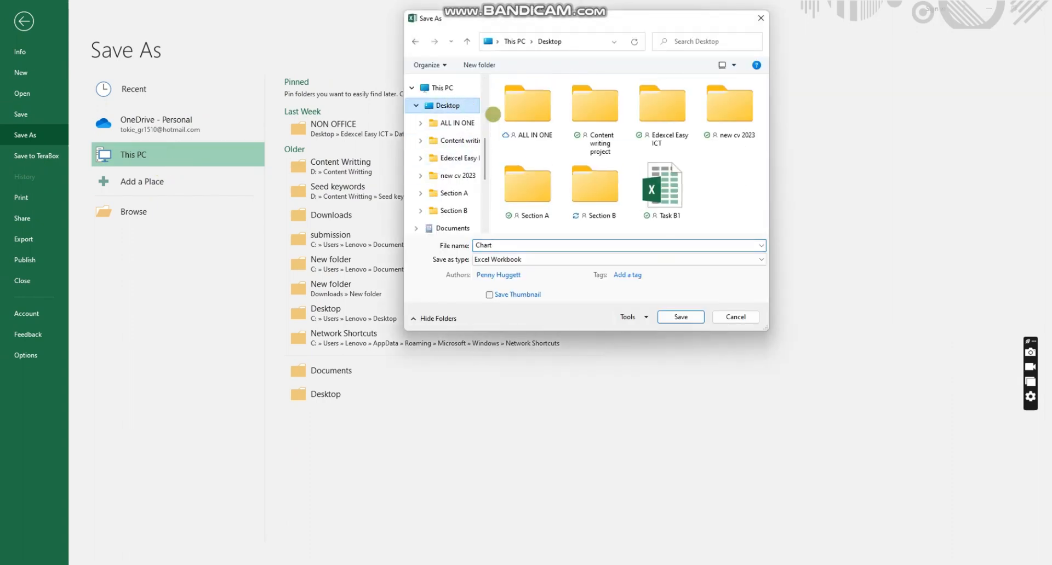
{"action": "double_click", "coordinate": [589, 211]}
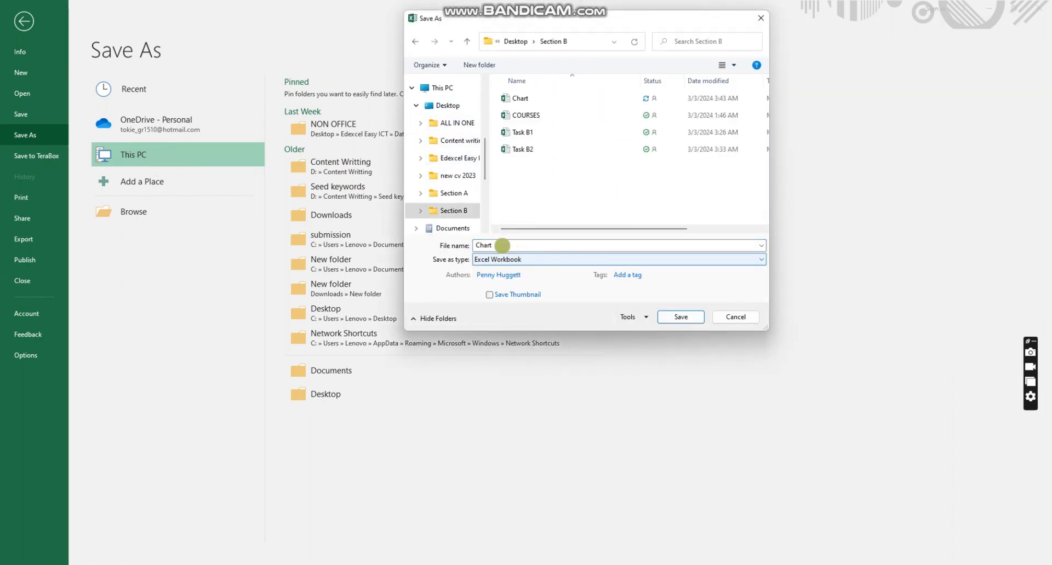
{"action": "double_click", "coordinate": [499, 245]}
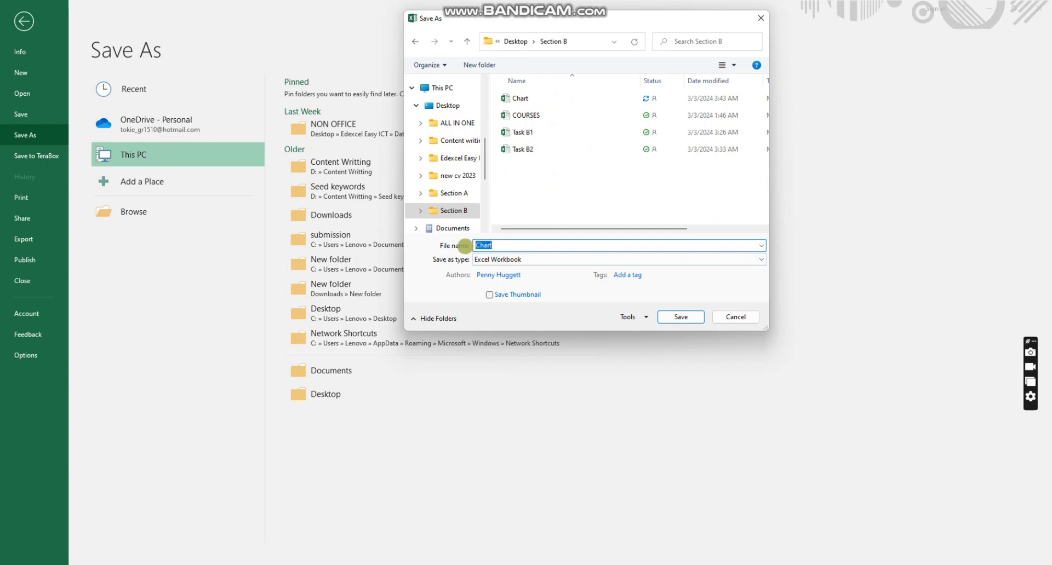
{"action": "type", "text": "Task"}
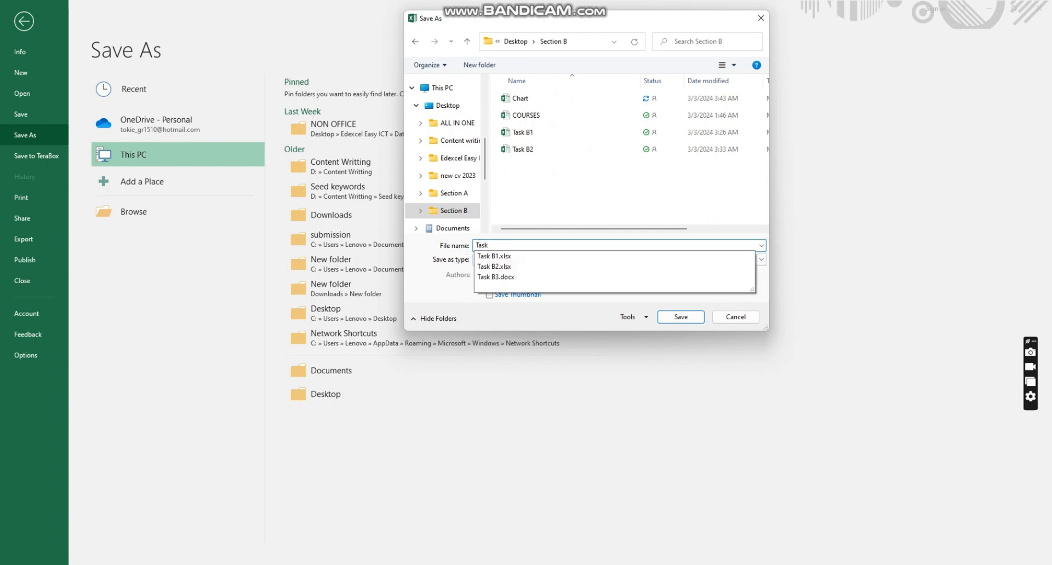
{"action": "type", "text": " B3b"}
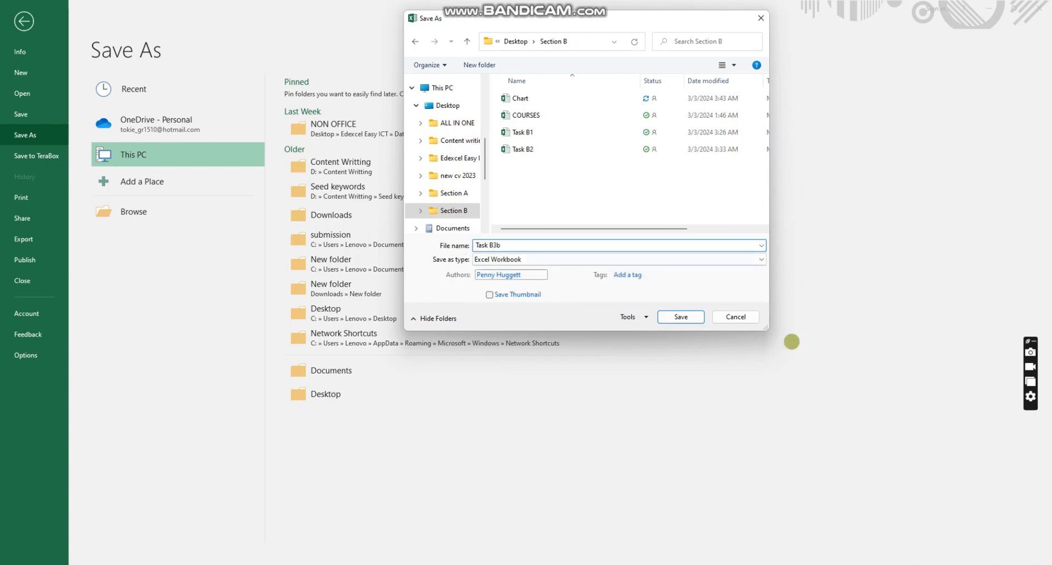
{"action": "left_click", "coordinate": [686, 315]}
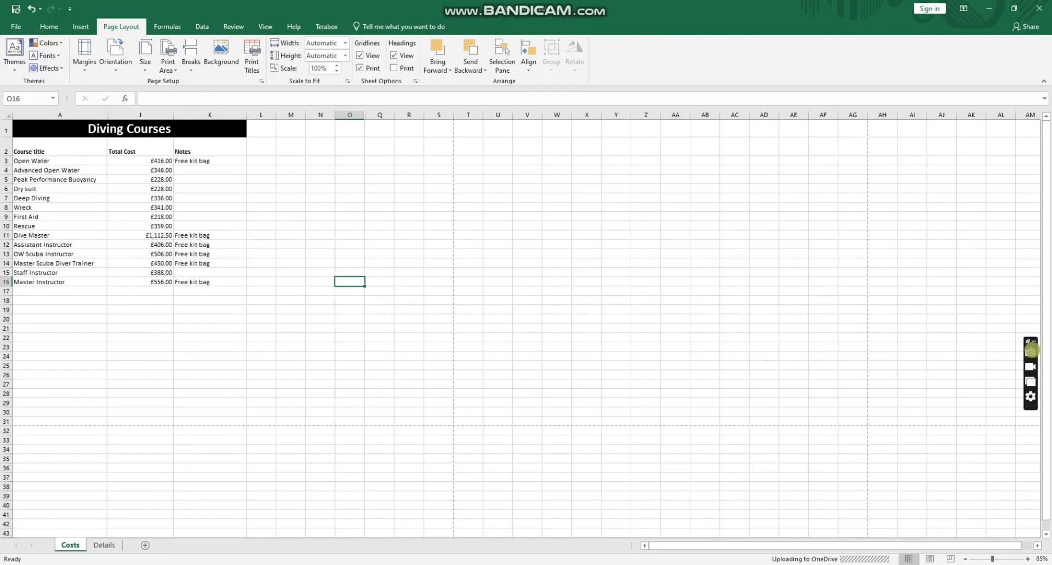
- Capture a screenshot of the Diving Courses table in the Costs worksheet, retaking it with the area reselected
{"action": "left_click", "coordinate": [1031, 352]}
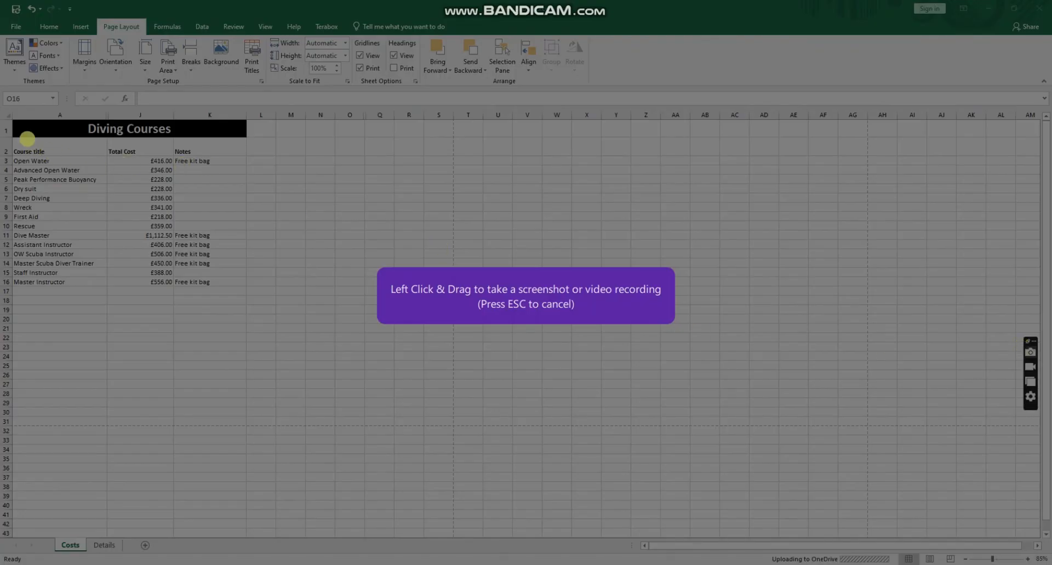
{"action": "left_click_drag", "start_coordinate": [16, 135], "coordinate": [246, 315]}
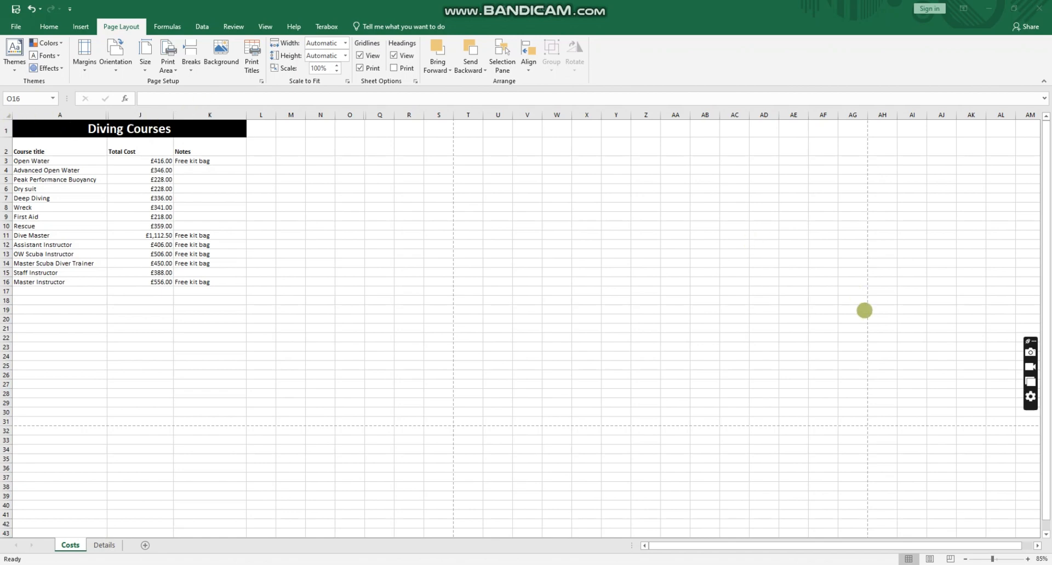
{"action": "left_click", "coordinate": [1030, 352]}
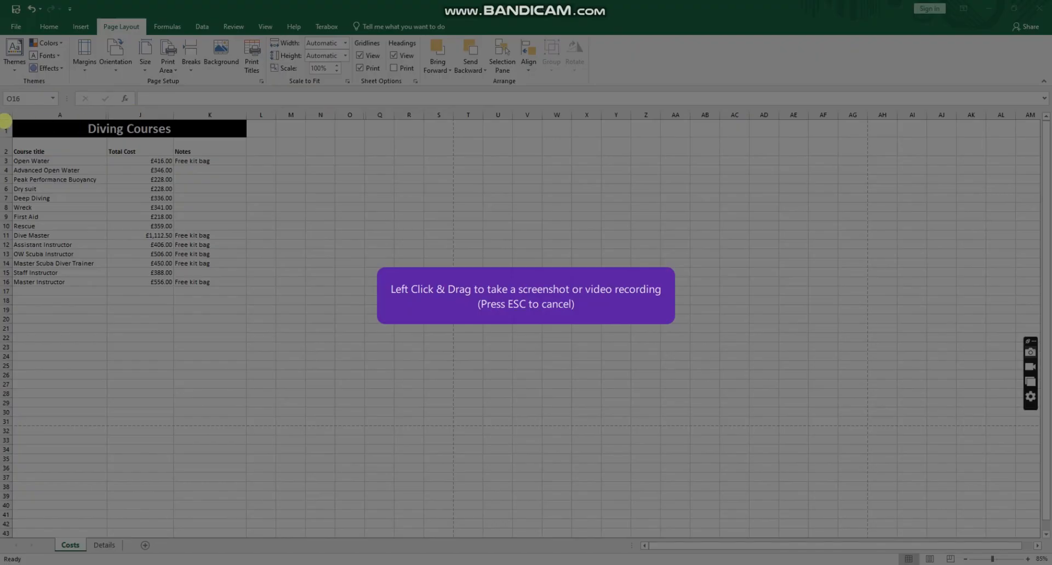
{"action": "left_click_drag", "start_coordinate": [12, 119], "coordinate": [245, 291]}
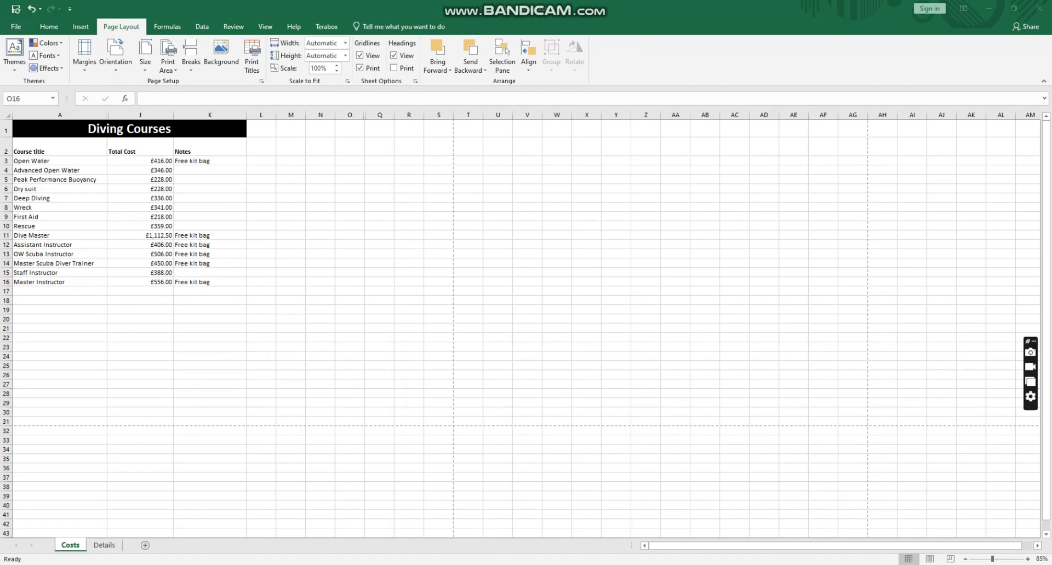
- Switch to the exam paper PDF and tick the save and screenshot instructions under Task B3b
{"action": "mouse_move", "coordinate": [647, 564]}
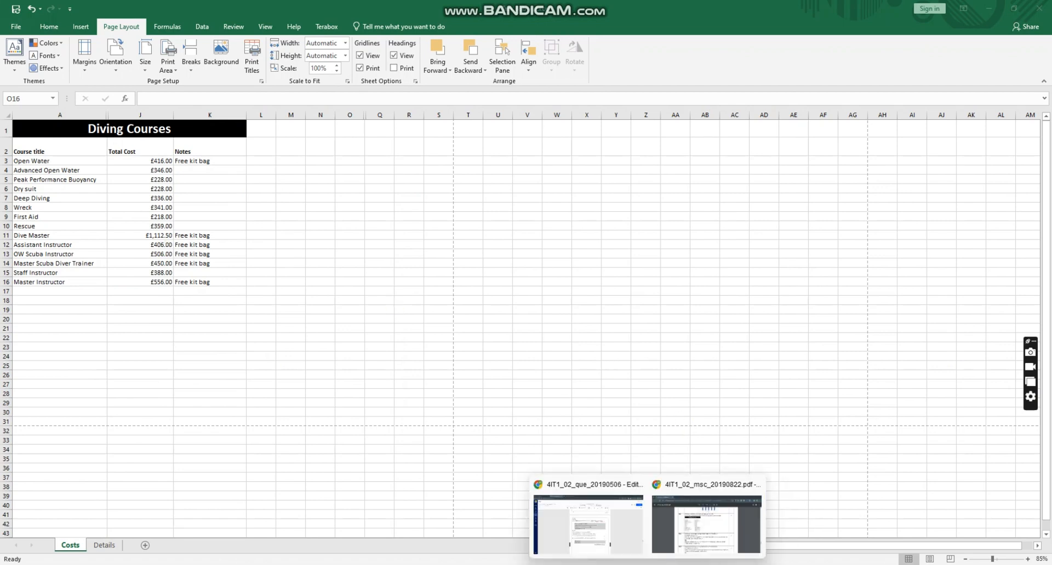
{"action": "left_click", "coordinate": [594, 535]}
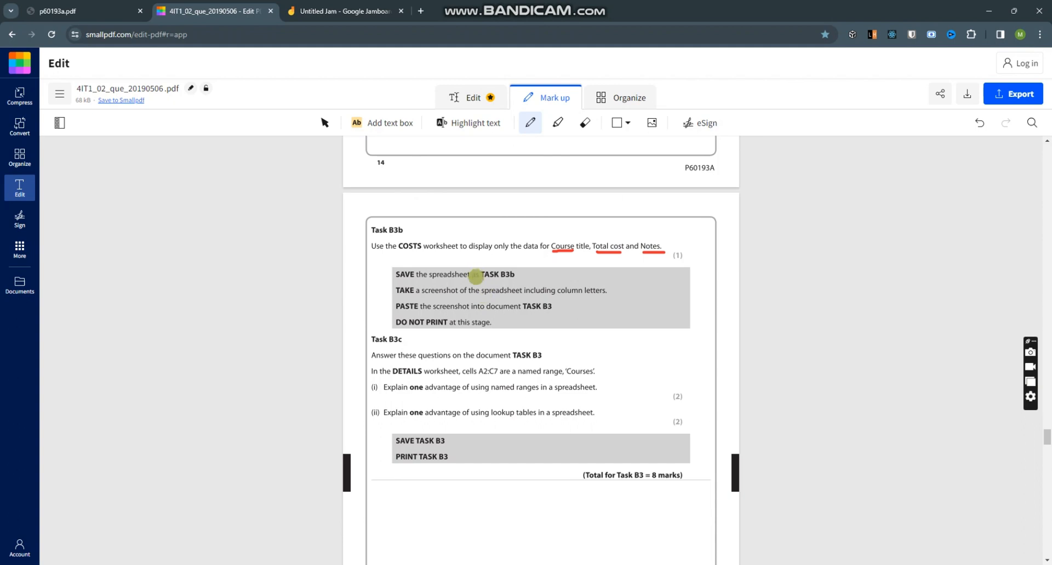
{"action": "left_click_drag", "start_coordinate": [476, 278], "coordinate": [508, 264]}
{"action": "left_click_drag", "start_coordinate": [541, 294], "coordinate": [608, 280]}
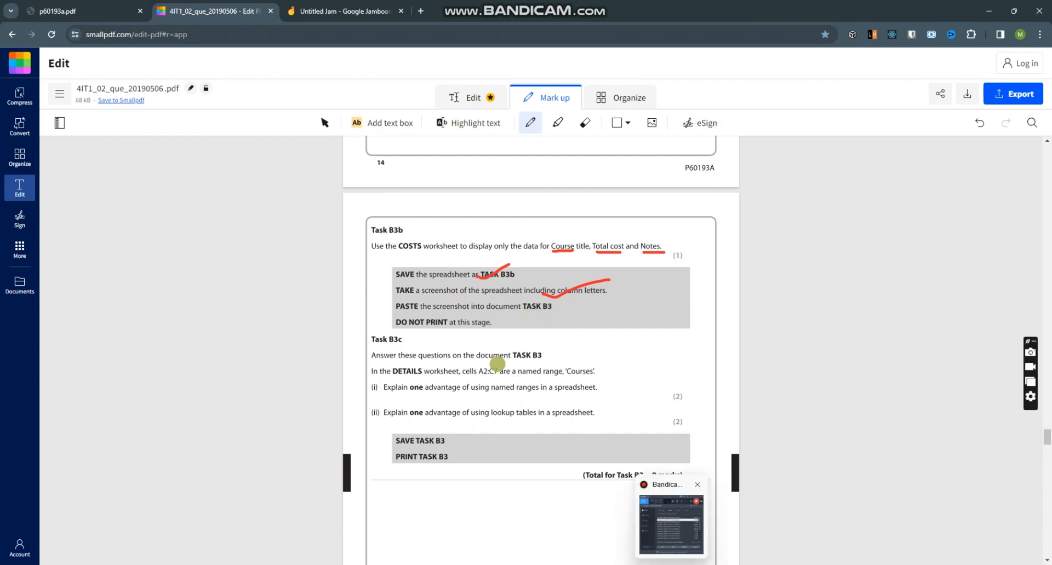
- Switch to the Task B3 Word document and paste the Diving Courses screenshot below the Discount Offer chart
{"action": "left_click", "coordinate": [646, 564]}
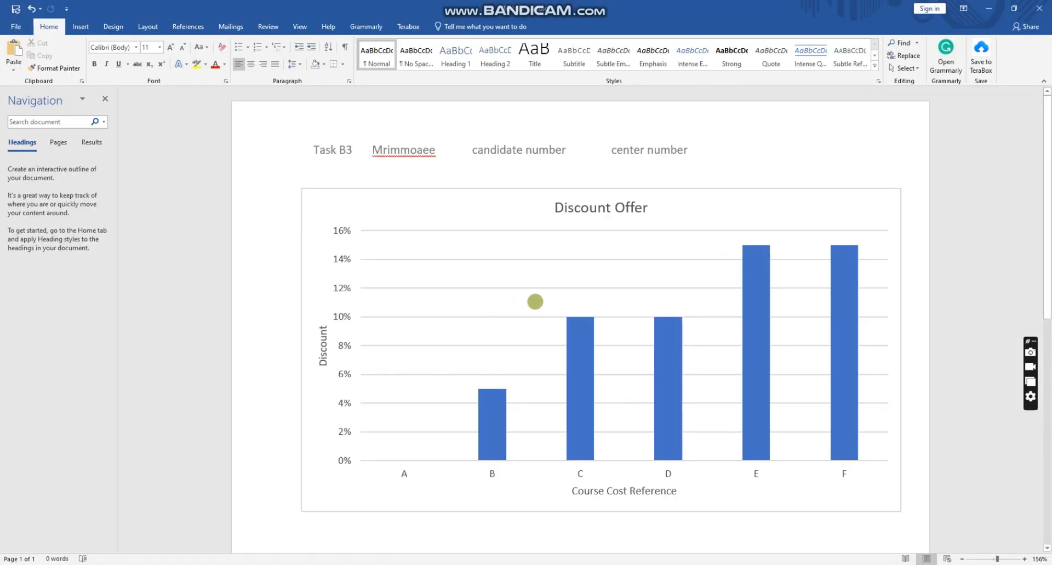
{"action": "scroll", "coordinate": [608, 296], "scroll_direction": "down", "scroll_amount": 10}
{"action": "scroll", "coordinate": [416, 213], "scroll_direction": "up", "scroll_amount": 4}
{"action": "scroll", "coordinate": [362, 229], "scroll_direction": "up", "scroll_amount": 5}
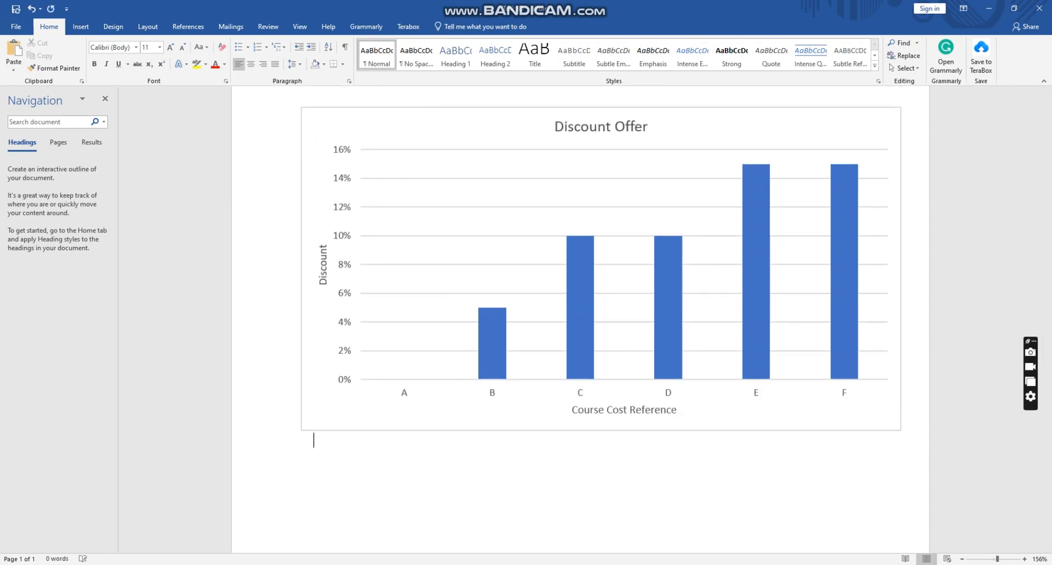
{"action": "scroll", "coordinate": [430, 293], "scroll_direction": "down", "scroll_amount": 6}
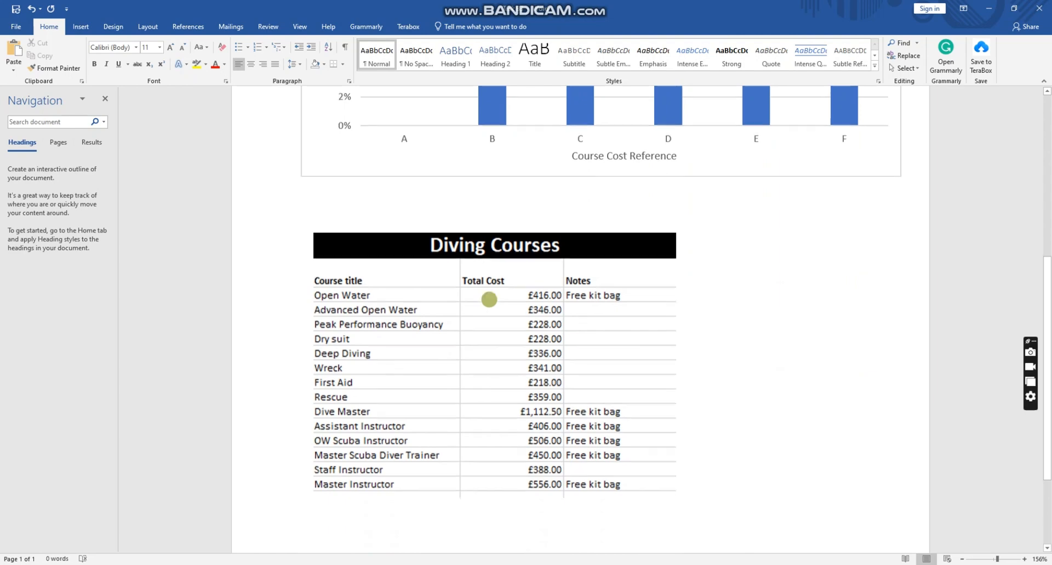
- Try to enlarge the pasted Diving Courses screenshot and undo the resize
{"action": "left_click", "coordinate": [523, 252]}
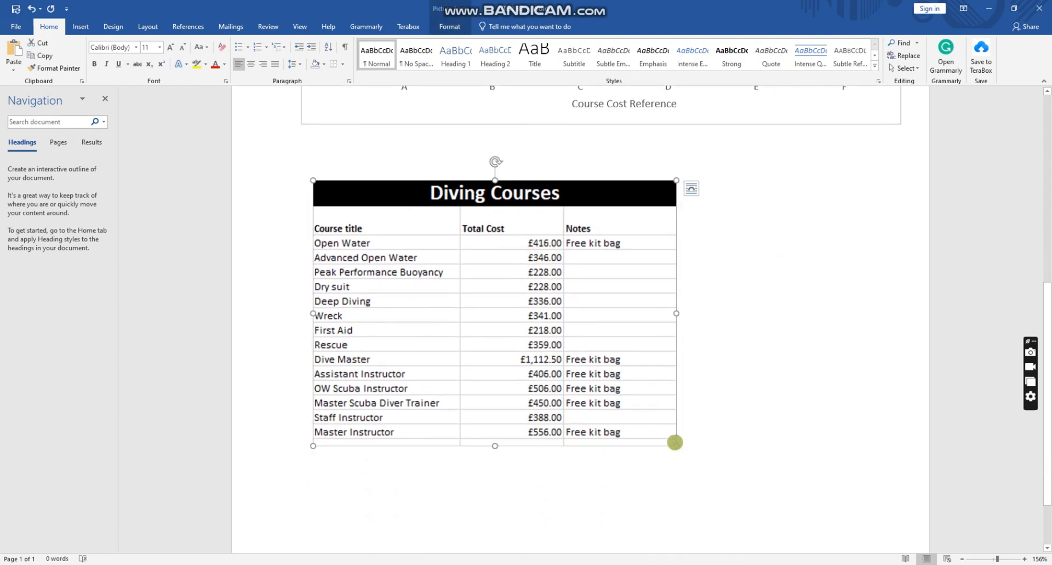
{"action": "left_click_drag", "start_coordinate": [677, 445], "coordinate": [803, 486]}
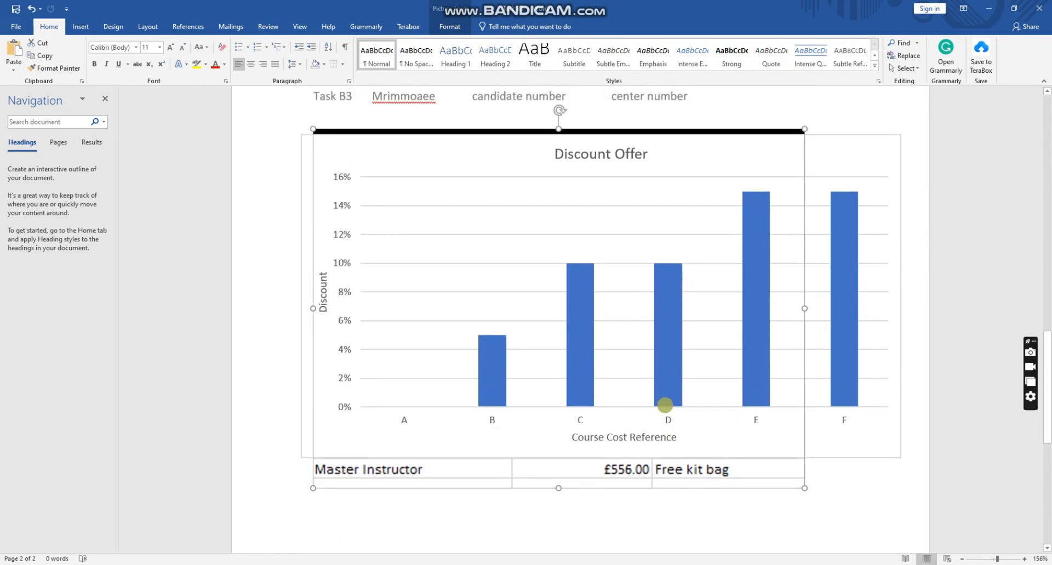
{"action": "key", "text": "ctrl+z"}
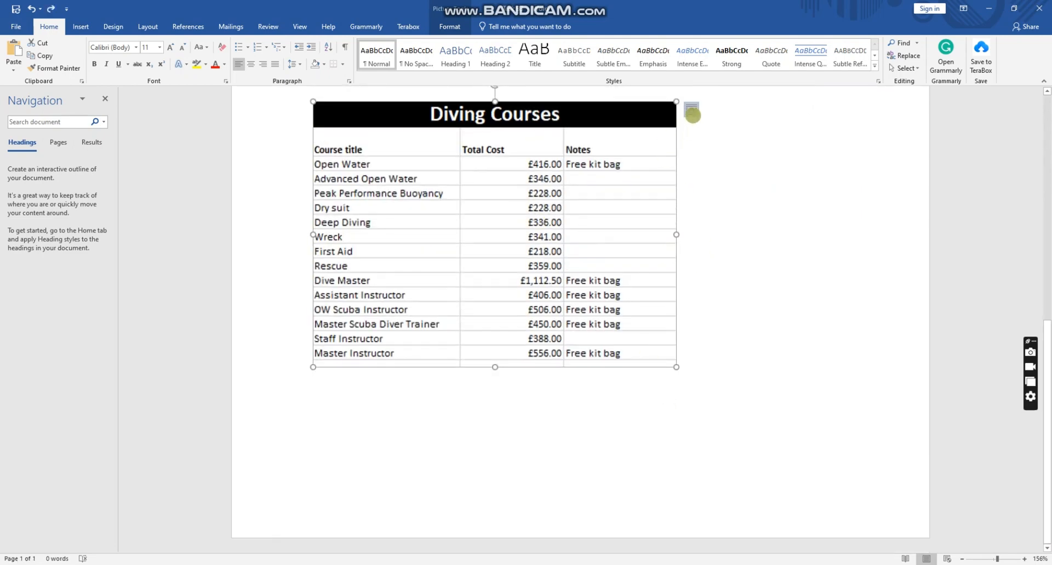
- Set the Diving Courses screenshot's text wrapping to In Front of Text with its position fixed on the page
{"action": "left_click", "coordinate": [692, 110]}
{"action": "left_click", "coordinate": [769, 211]}
{"action": "left_click", "coordinate": [737, 245]}
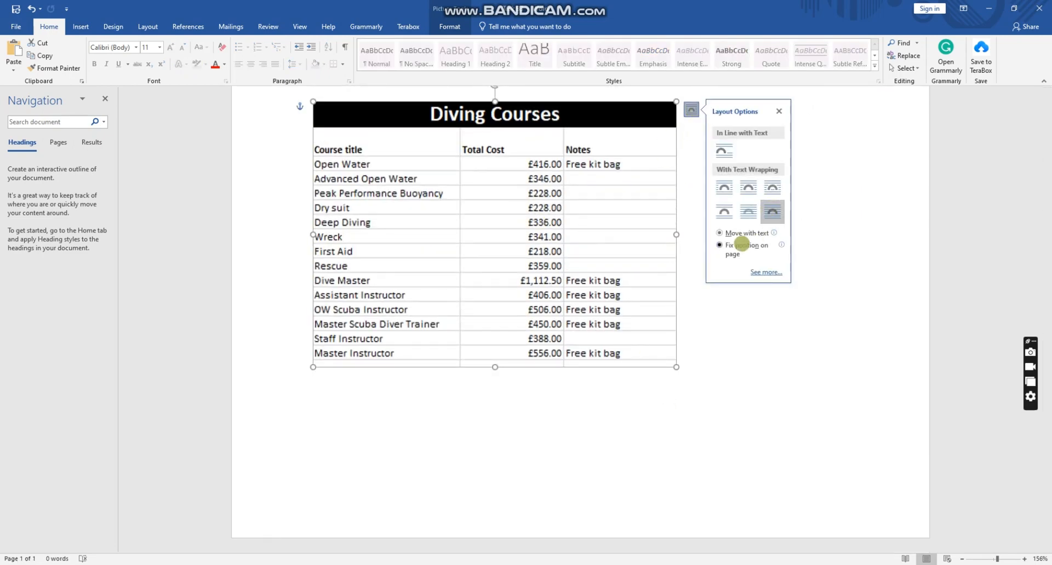
{"action": "left_click", "coordinate": [822, 301]}
- Enlarge the Diving Courses screenshot proportionally so it fills more of the page width under the chart
{"action": "left_click_drag", "start_coordinate": [996, 559], "coordinate": [985, 559]}
{"action": "left_click", "coordinate": [568, 412]}
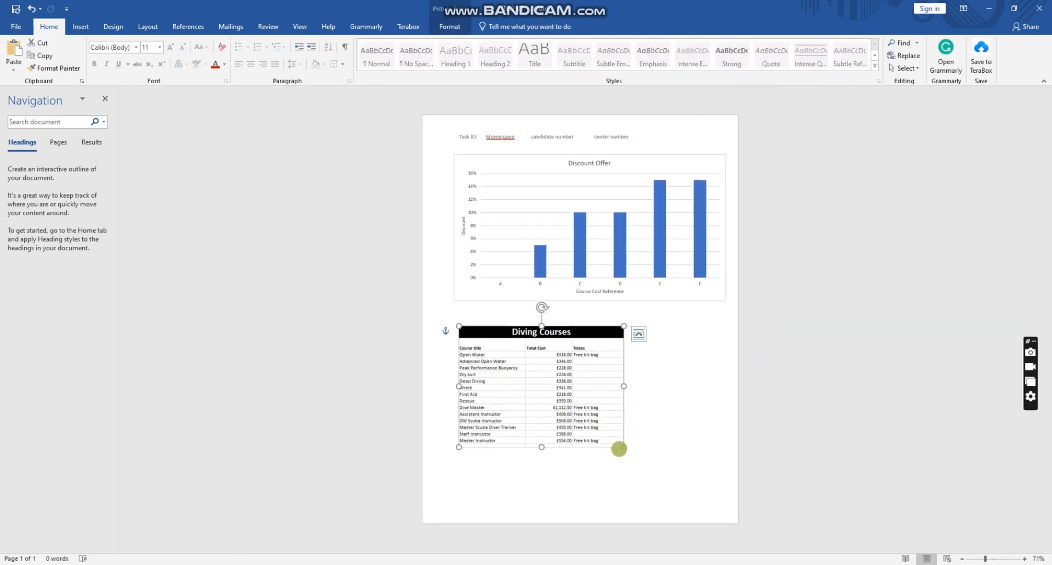
{"action": "left_click_drag", "start_coordinate": [623, 448], "coordinate": [663, 455]}
{"action": "left_click", "coordinate": [692, 455]}
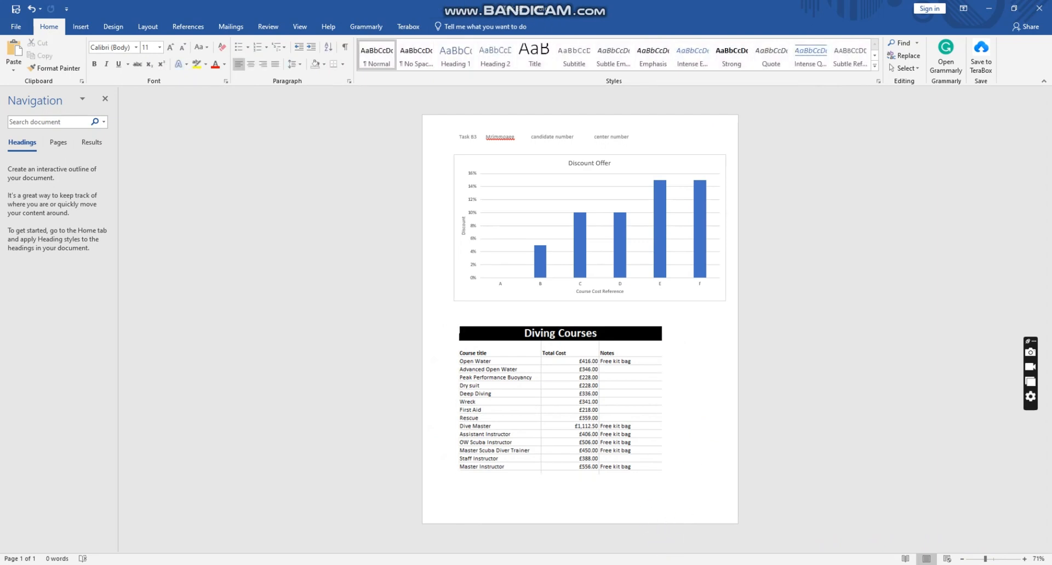
- Switch to the exam paper PDF, tick the paste and do-not-print instructions under Task B3b, and read Task B3c
{"action": "mouse_move", "coordinate": [647, 564]}
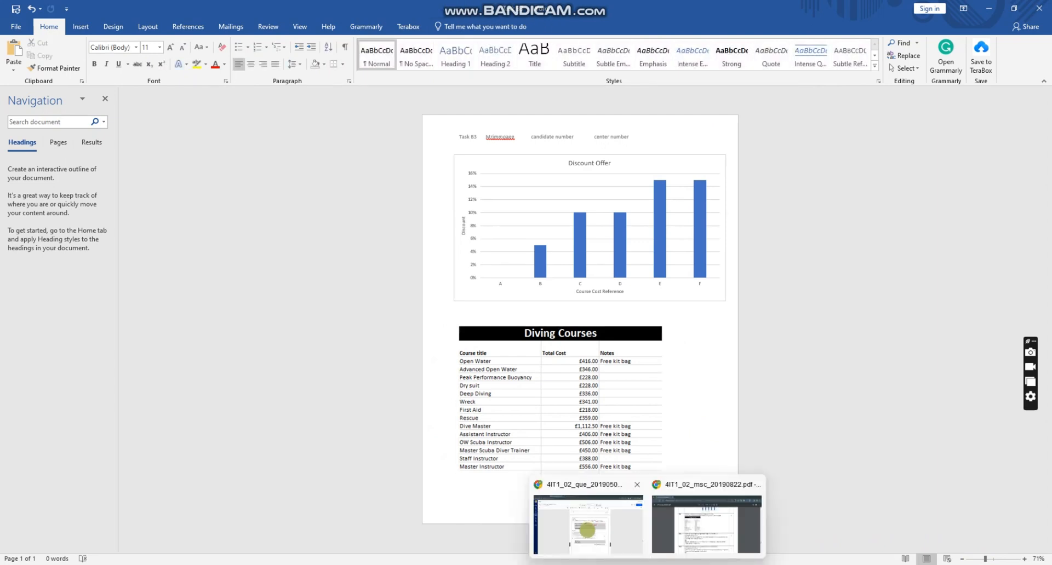
{"action": "left_click", "coordinate": [587, 529]}
{"action": "scroll", "coordinate": [510, 293], "scroll_direction": "down", "scroll_amount": 1}
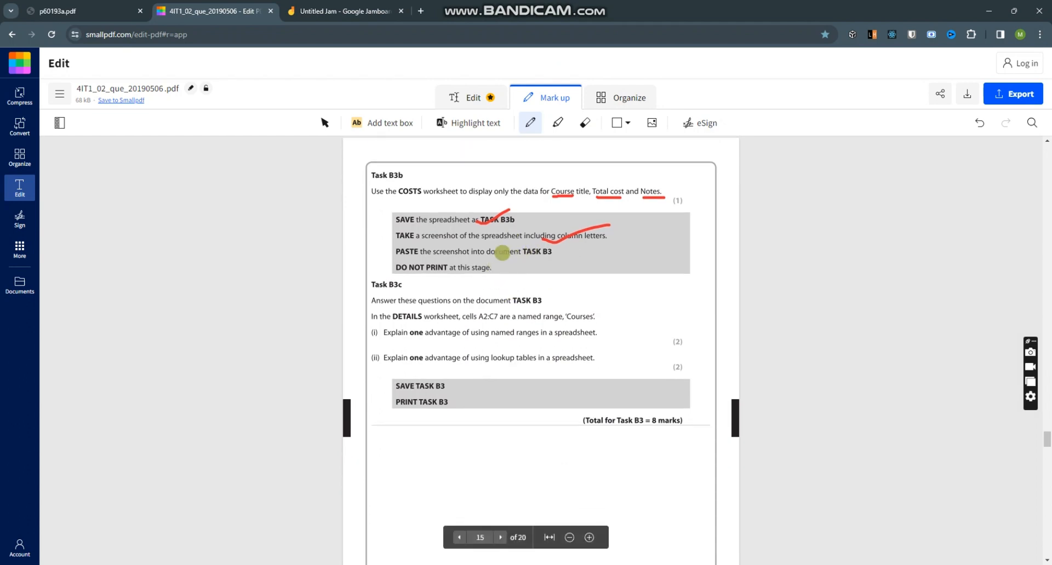
{"action": "left_click_drag", "start_coordinate": [501, 252], "coordinate": [533, 256]}
{"action": "left_click_drag", "start_coordinate": [456, 270], "coordinate": [517, 255]}
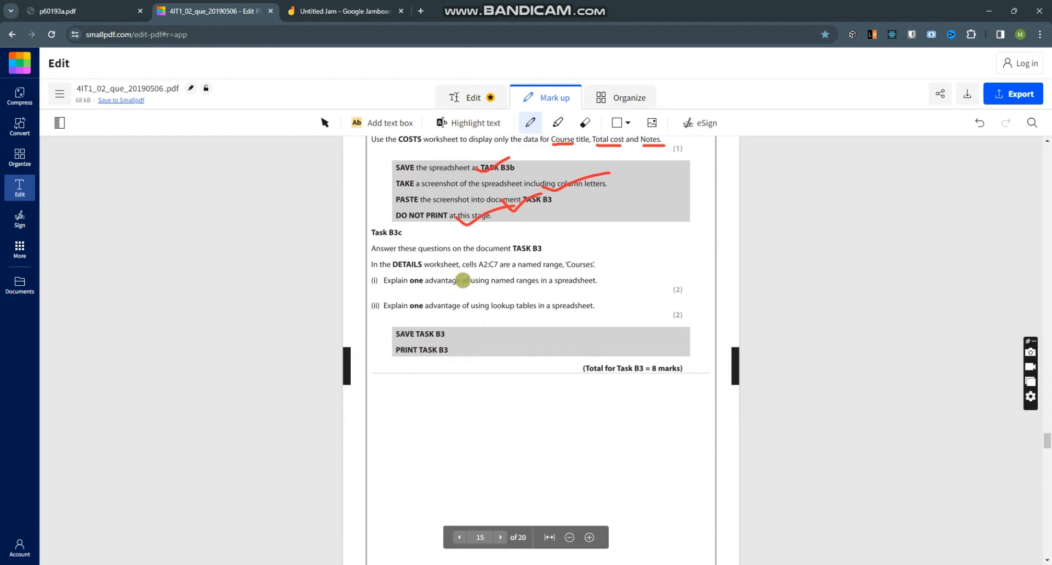
{"action": "scroll", "coordinate": [476, 285], "scroll_direction": "down", "scroll_amount": 1}
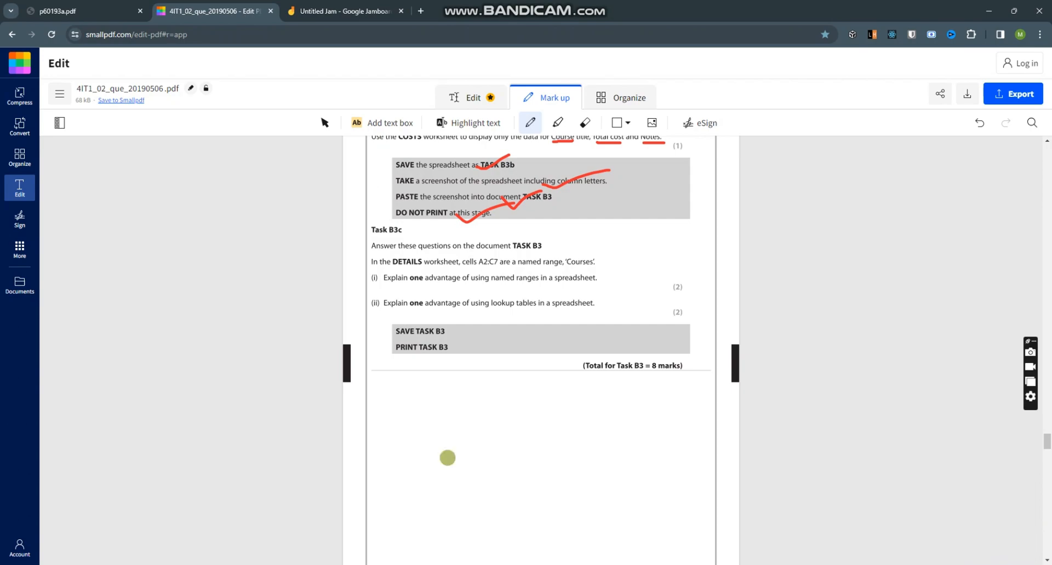
- Switch to the Excel workbook and examine the named range covering A2:C7 in the Details worksheet
{"action": "left_click", "coordinate": [719, 564]}
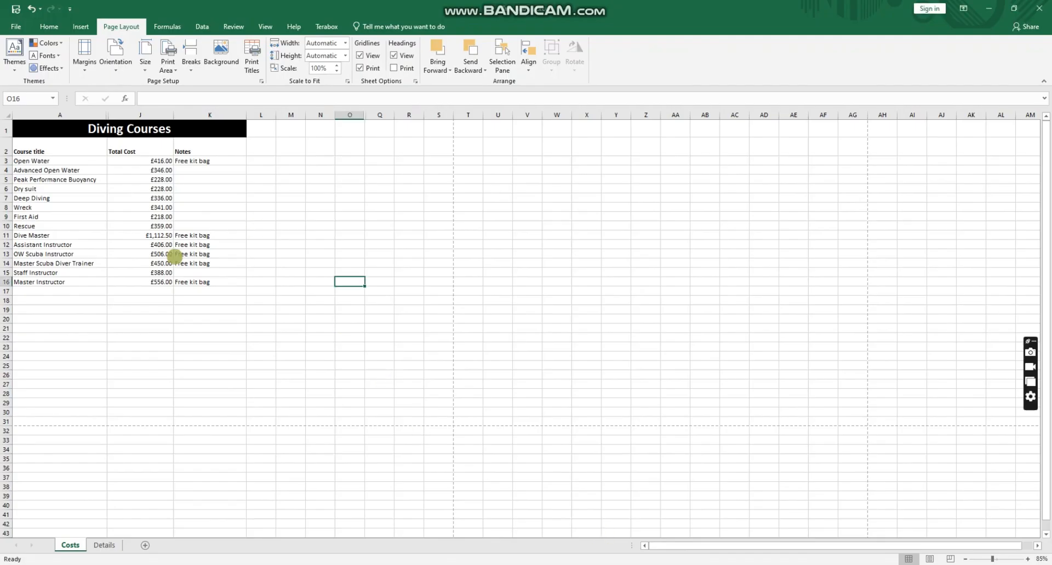
{"action": "left_click", "coordinate": [103, 545]}
{"action": "left_click", "coordinate": [192, 304]}
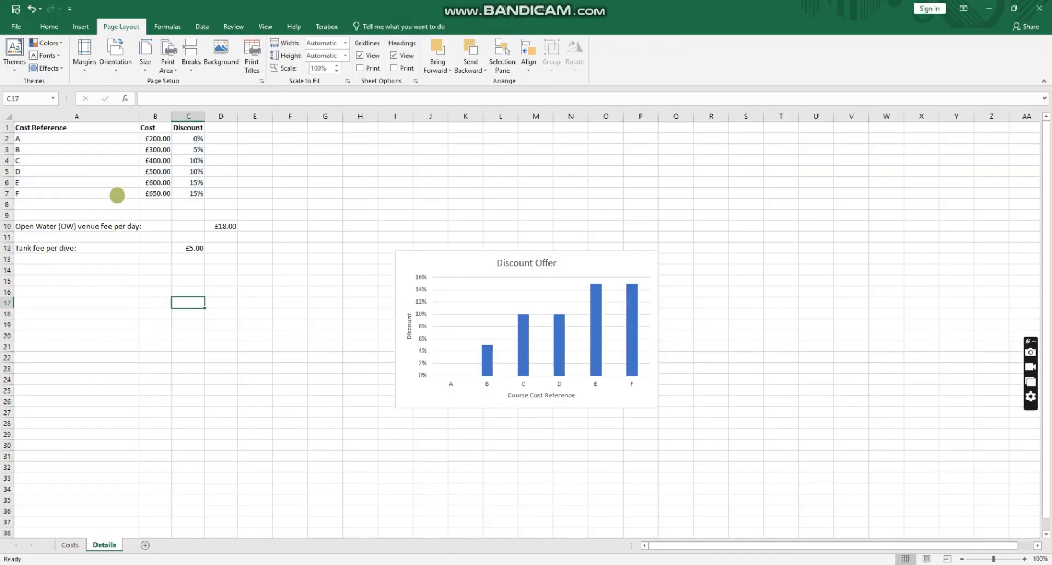
{"action": "left_click_drag", "start_coordinate": [52, 137], "coordinate": [200, 192]}
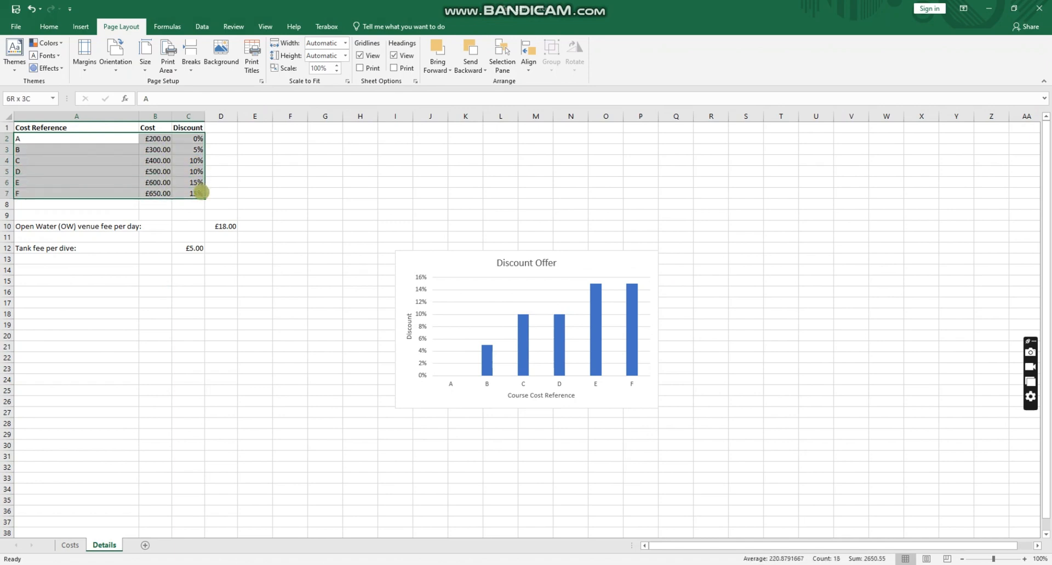
{"action": "left_click", "coordinate": [53, 97]}
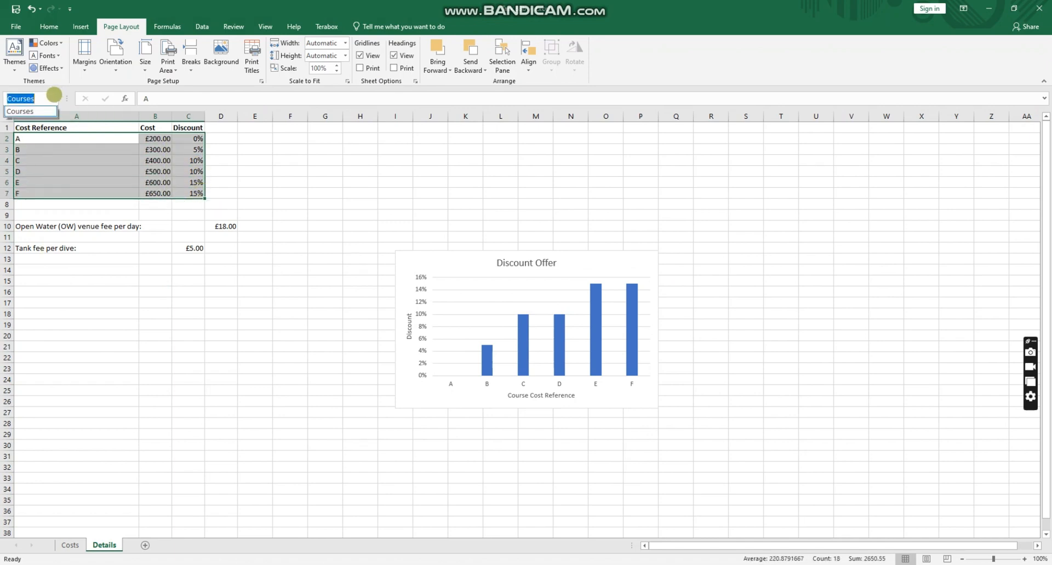
{"action": "left_click", "coordinate": [52, 97]}
{"action": "left_click", "coordinate": [149, 260]}
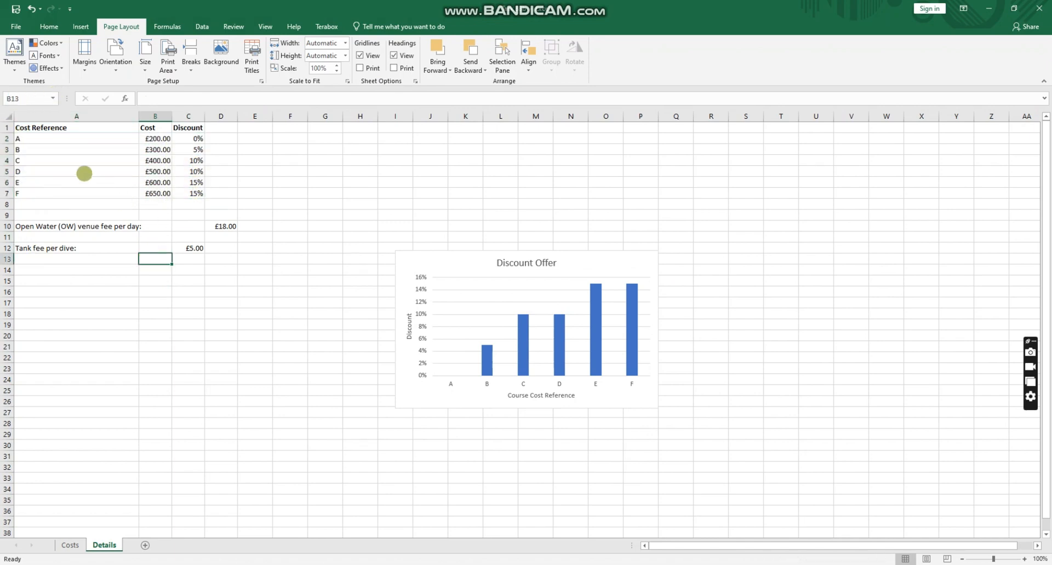
{"action": "left_click_drag", "start_coordinate": [56, 136], "coordinate": [200, 193]}
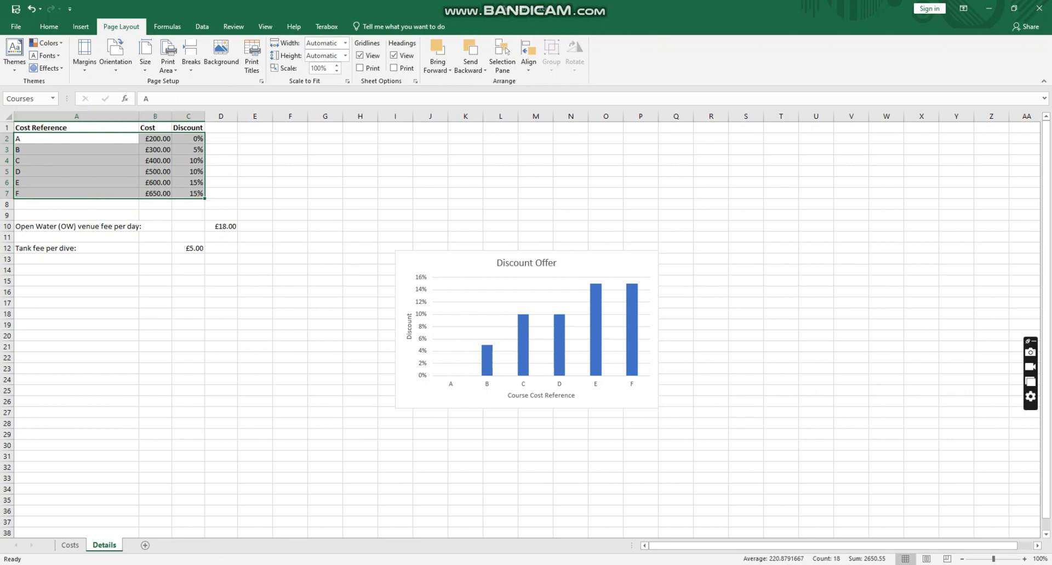
{"action": "key", "text": "alt+Tab"}
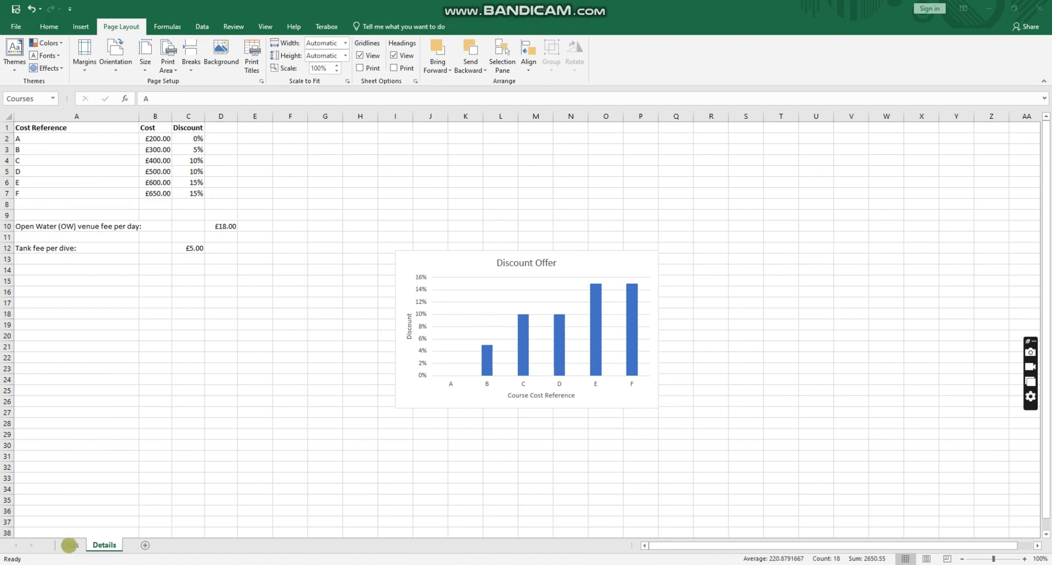
- Compare the Costs worksheet with the cost reference table in the Details worksheet
{"action": "left_click", "coordinate": [69, 545]}
{"action": "left_click", "coordinate": [61, 545]}
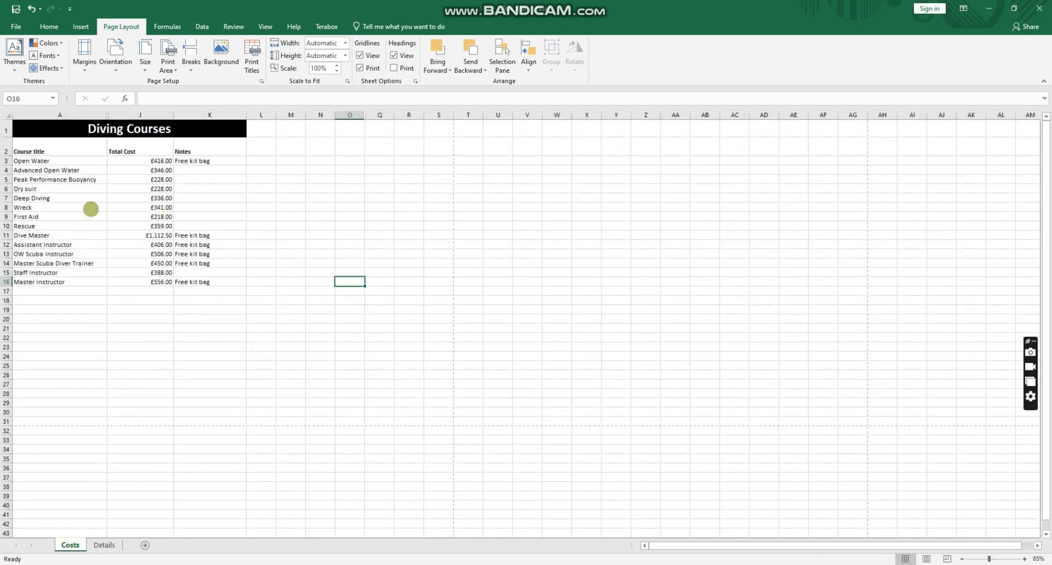
{"action": "left_click", "coordinate": [103, 545]}
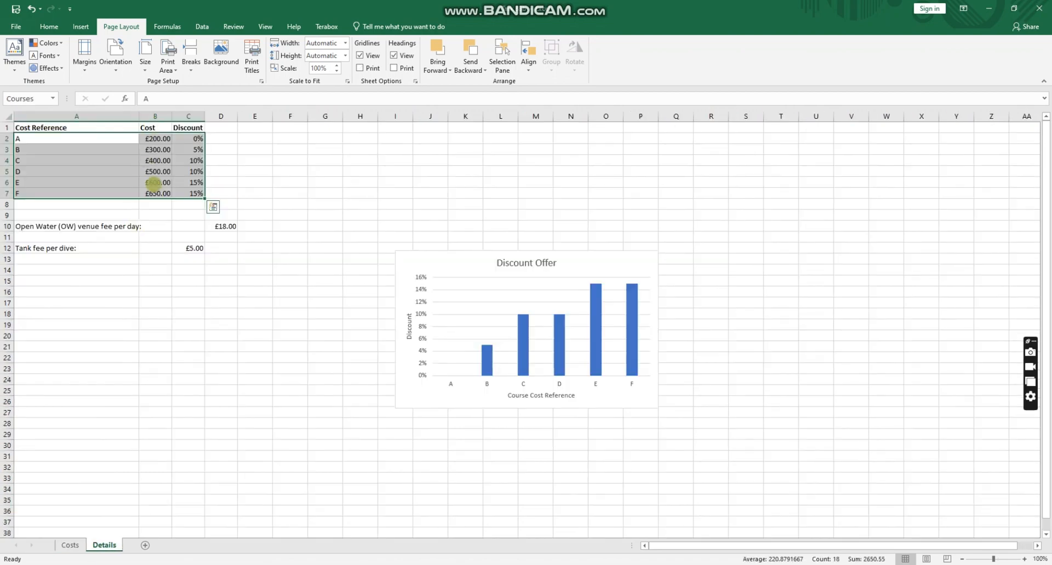
{"action": "left_click", "coordinate": [153, 246]}
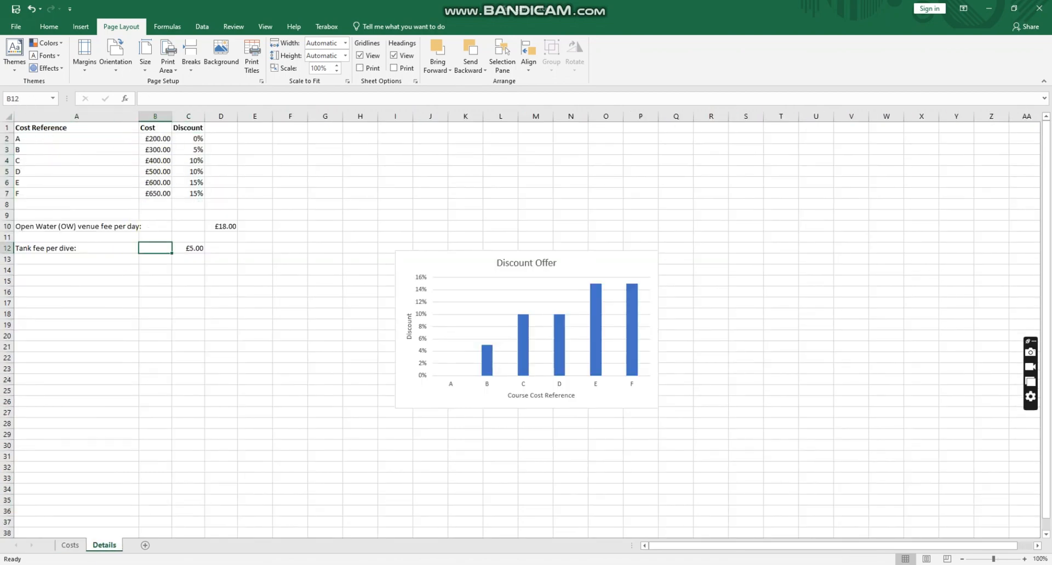
- Try to unhide the hidden columns next to the Total Cost column in the Costs worksheet
{"action": "left_click", "coordinate": [70, 545]}
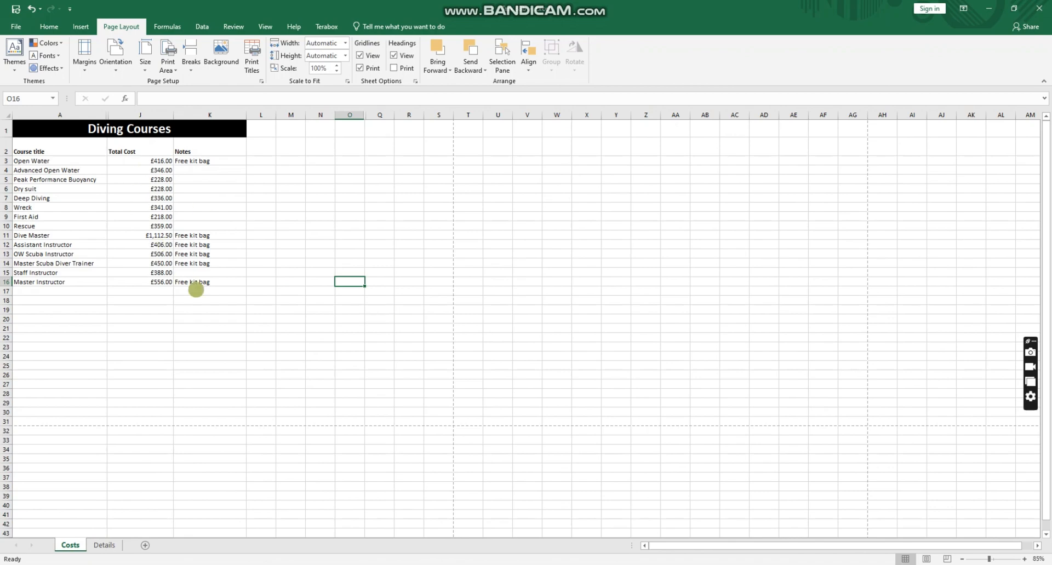
{"action": "left_click_drag", "start_coordinate": [323, 345], "coordinate": [141, 218]}
{"action": "right_click", "coordinate": [454, 251]}
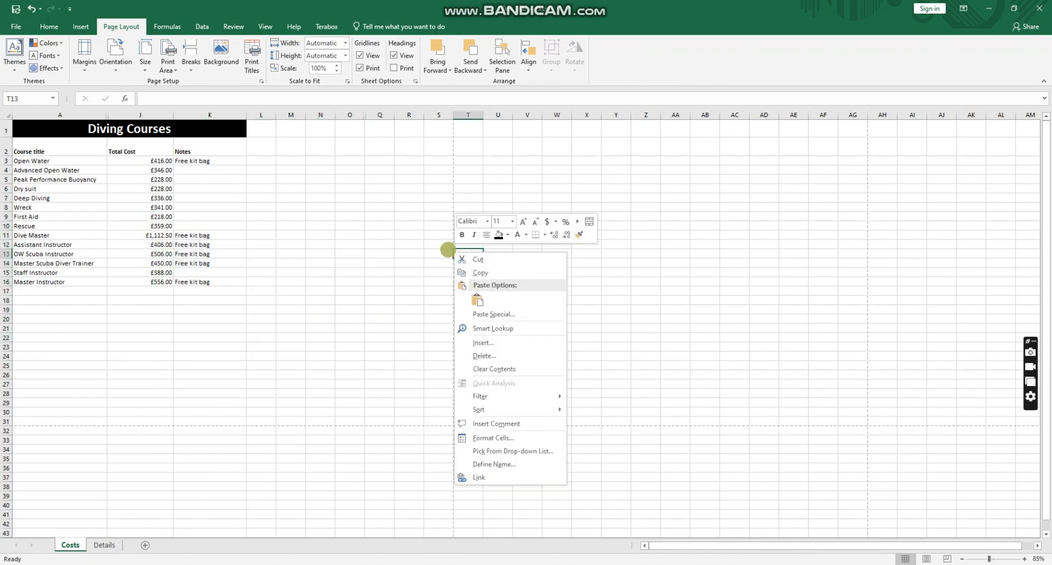
{"action": "key", "text": "Escape"}
{"action": "left_click", "coordinate": [114, 114]}
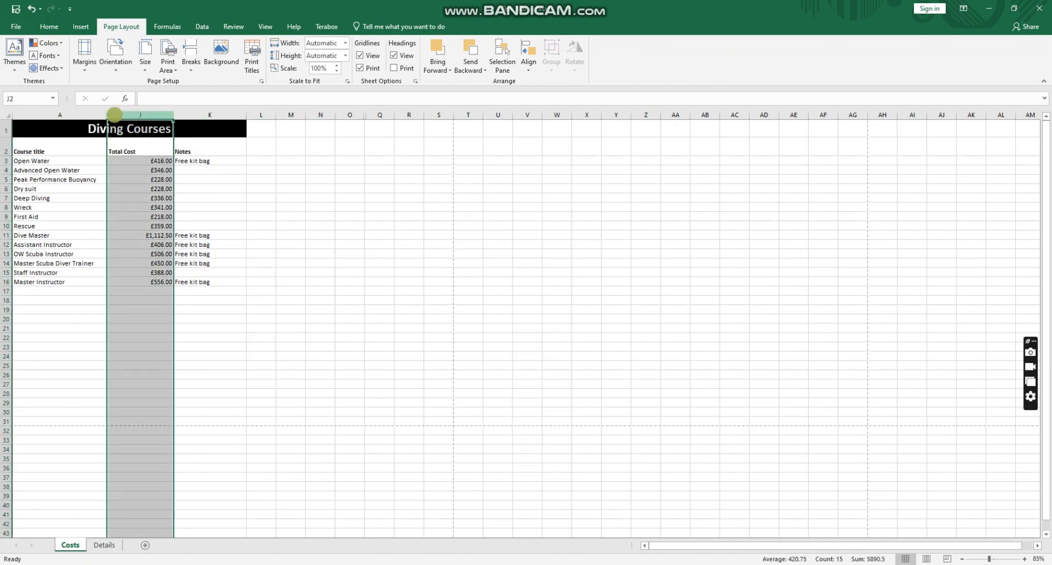
{"action": "right_click", "coordinate": [113, 115]}
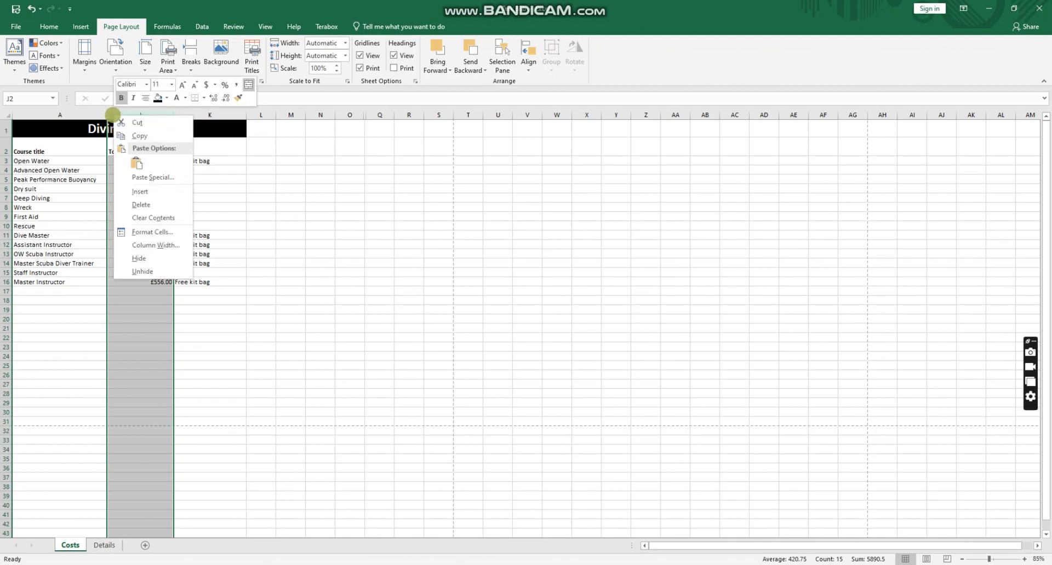
{"action": "left_click", "coordinate": [155, 270]}
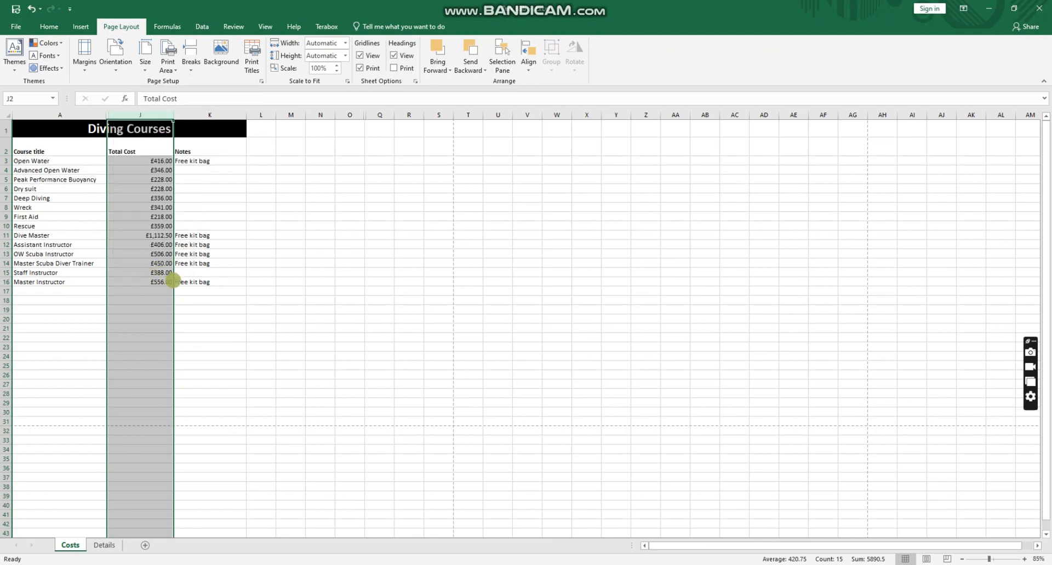
- Hide the Course title column in the Costs worksheet
{"action": "left_click", "coordinate": [316, 280]}
{"action": "left_click", "coordinate": [105, 115]}
{"action": "right_click", "coordinate": [107, 116]}
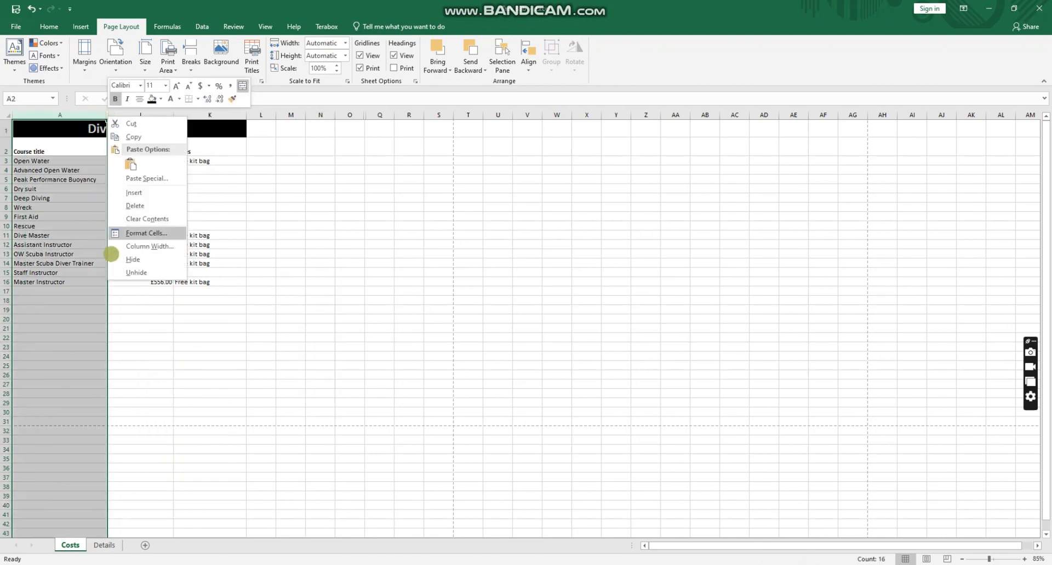
{"action": "left_click", "coordinate": [133, 260]}
{"action": "left_click", "coordinate": [311, 300]}
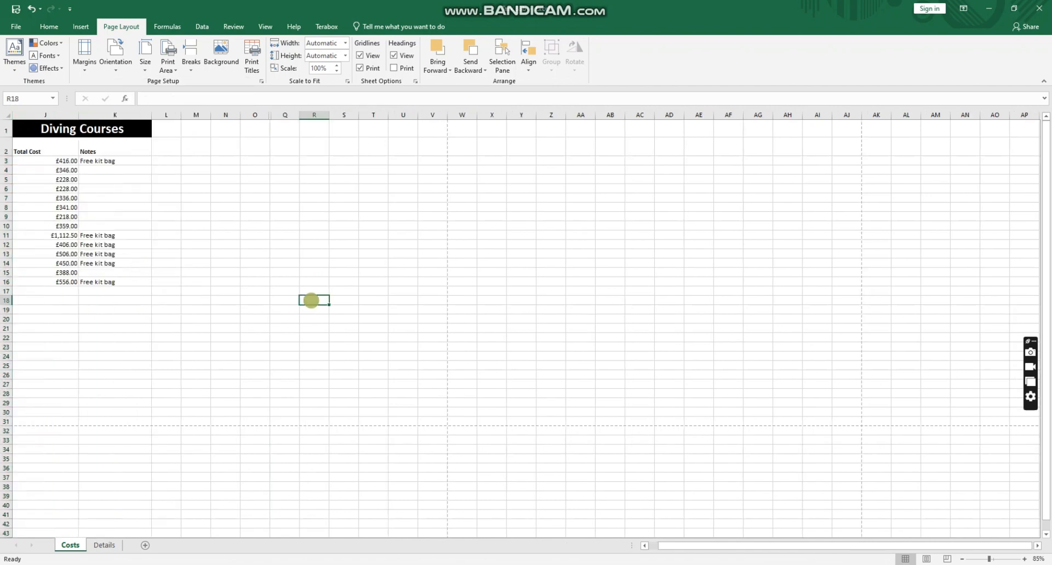
- Undo the recent changes in the Costs worksheet until the hidden columns and the summary rows are restored
{"action": "key", "text": "ctrl+z"}
{"action": "key", "text": "ctrl+z"}
{"action": "key", "text": "ctrl+z"}
{"action": "key", "text": "ctrl+z"}
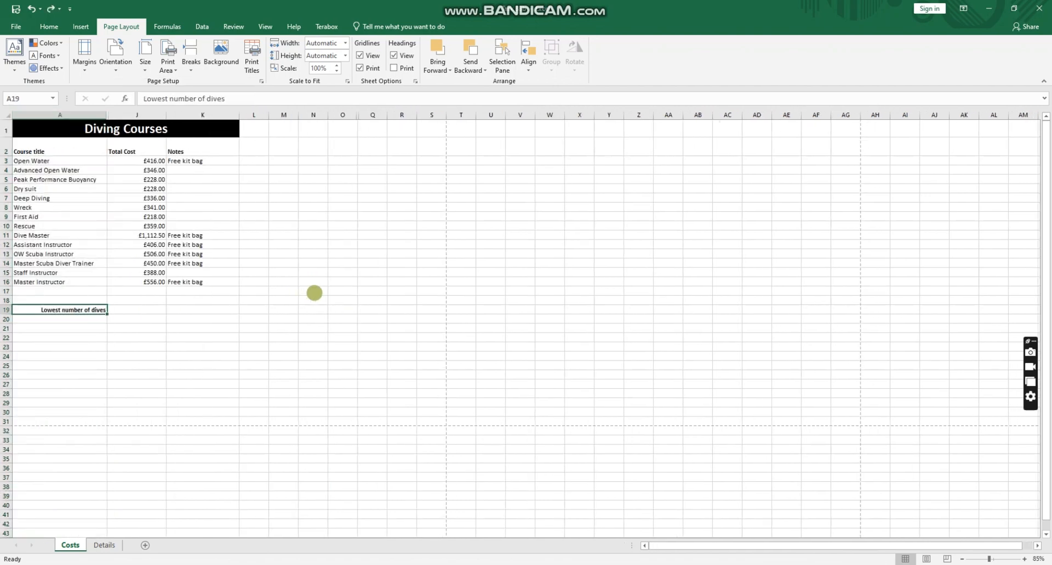
{"action": "key", "text": "ctrl+z"}
{"action": "key", "text": "ctrl+z"}
{"action": "key", "text": "ctrl+z"}
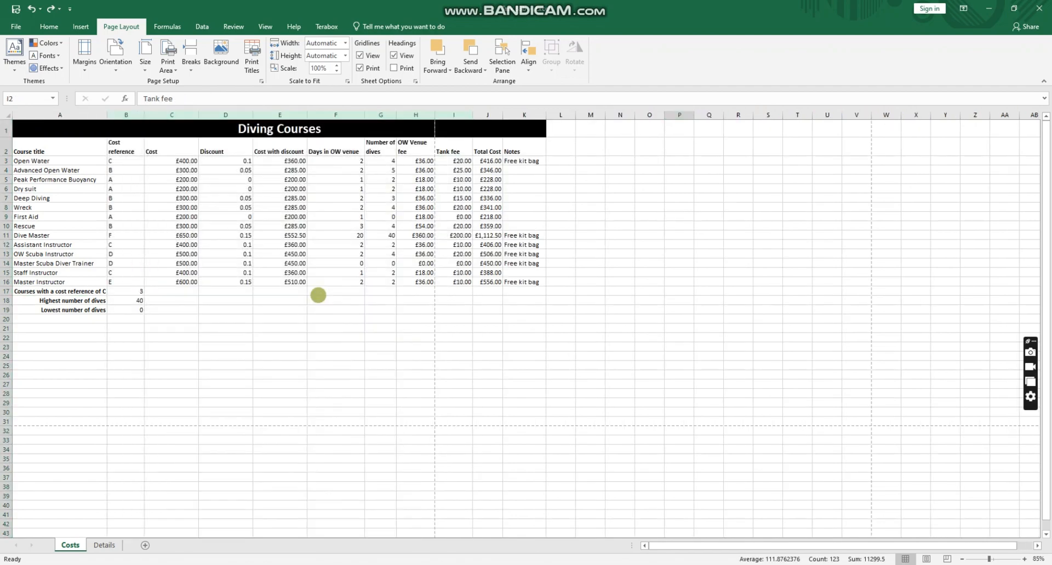
{"action": "key", "text": "ctrl+z"}
{"action": "left_click", "coordinate": [564, 336]}
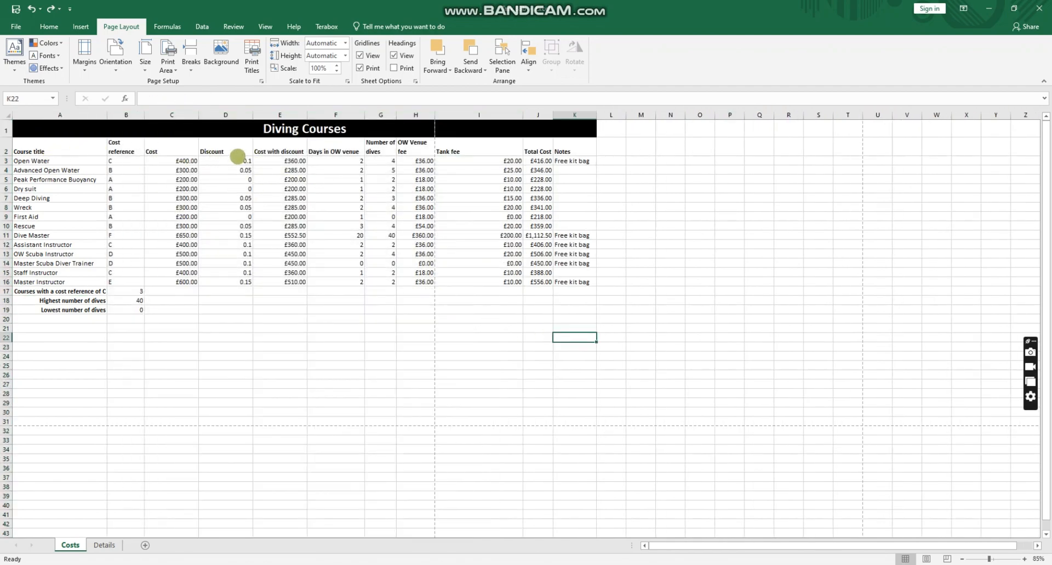
- Inspect the VLOOKUP formula in cell C3 of the Costs worksheet, highlighting its named range Courses
{"action": "left_click", "coordinate": [184, 161]}
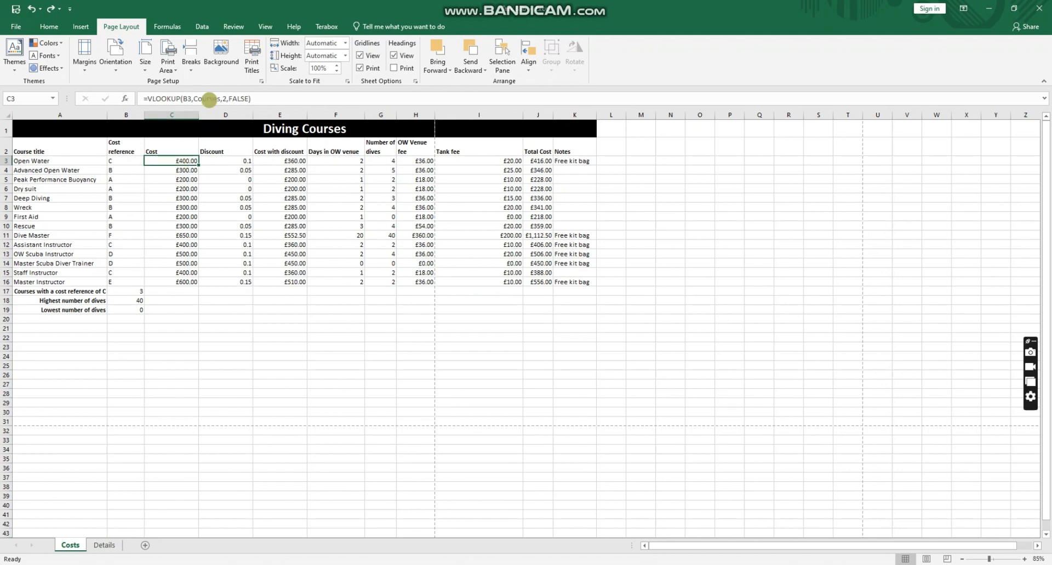
{"action": "double_click", "coordinate": [207, 99]}
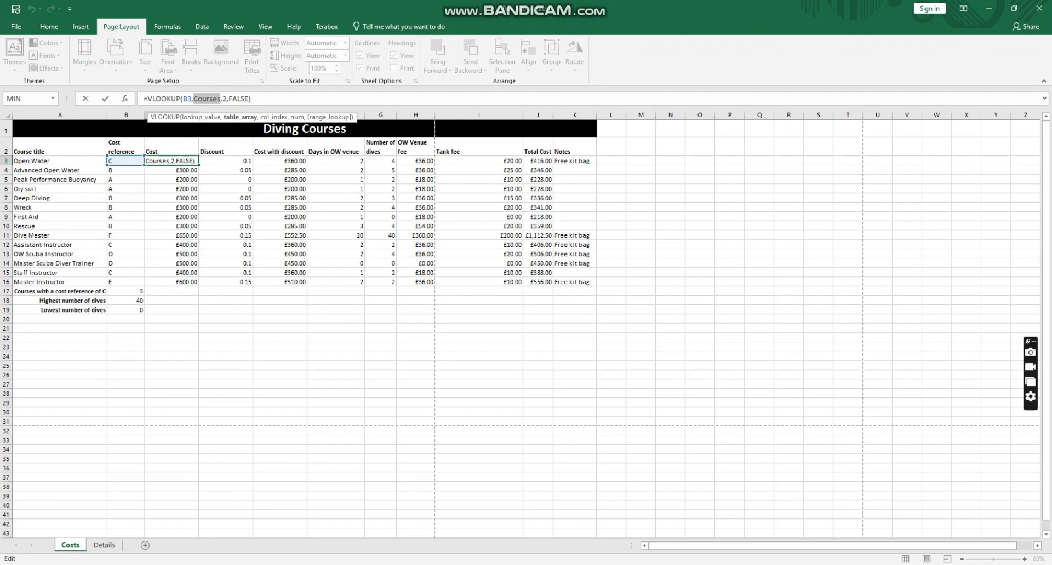
- Switch to the Task B3 document in Word and insert a page break to add a second page for the written answers
{"action": "left_click", "coordinate": [646, 564]}
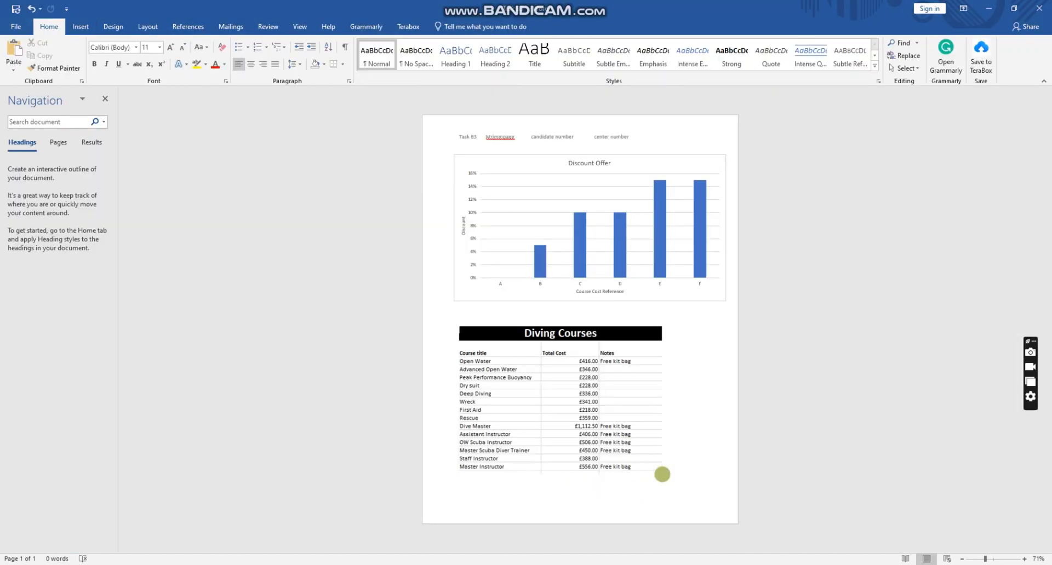
{"action": "key", "text": "Return"}
{"action": "key", "text": "Return"}
{"action": "key", "text": "Return"}
{"action": "key", "text": "ctrl+Return"}
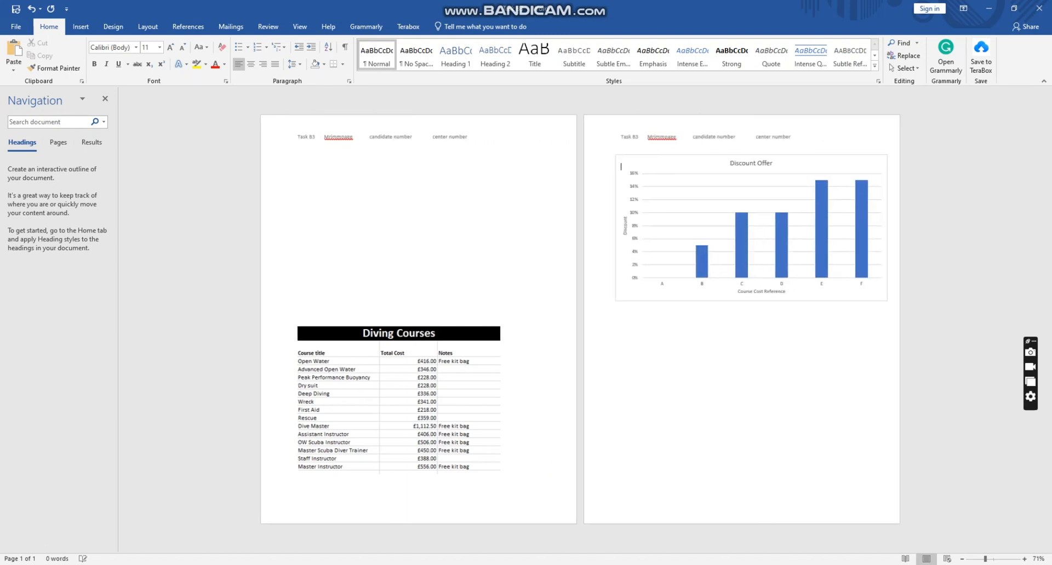
- Select the Discount Offer chart on the second page and open its layout options
{"action": "left_click", "coordinate": [664, 257]}
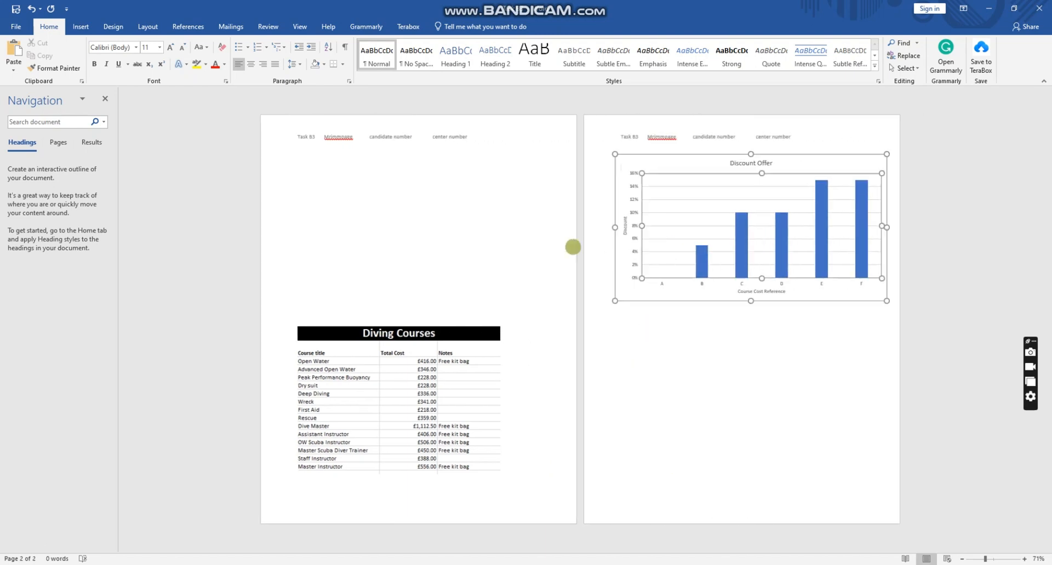
{"action": "left_click", "coordinate": [701, 241]}
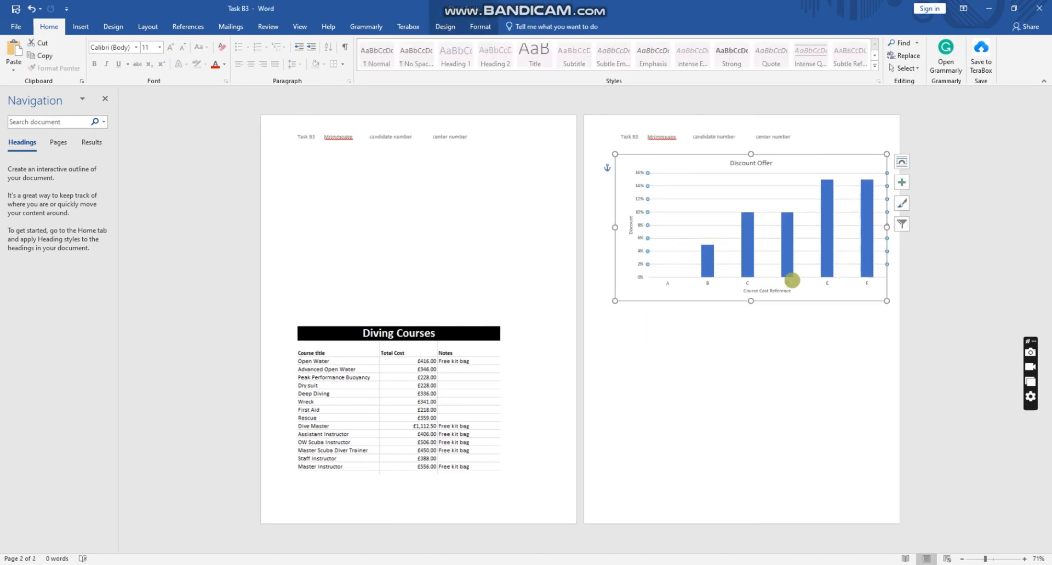
{"action": "left_click", "coordinate": [901, 162]}
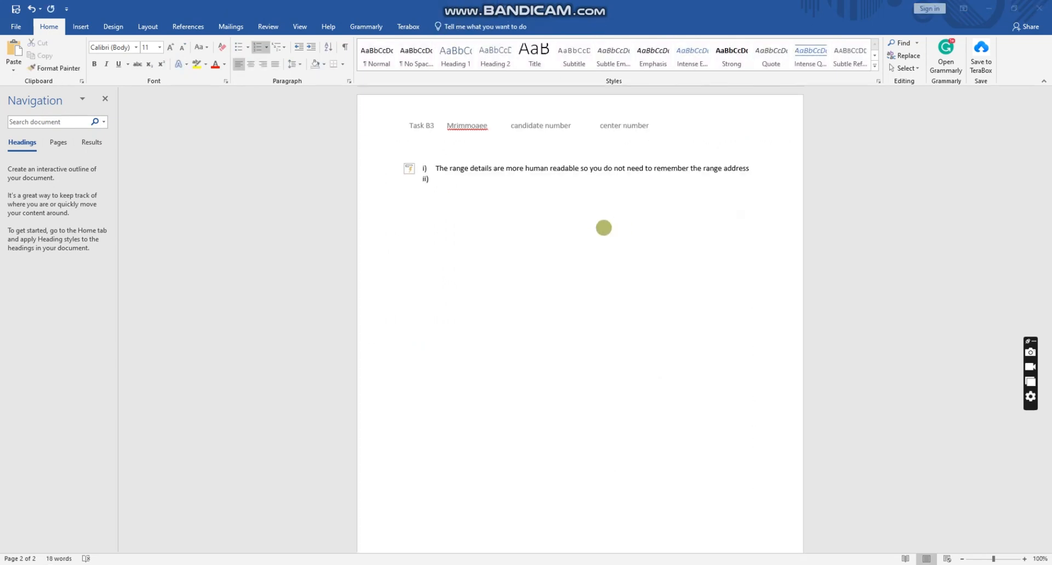
- Review answer i) on named ranges and add a full stop after "range address"
{"action": "left_click_drag", "start_coordinate": [437, 169], "coordinate": [756, 170]}
{"action": "left_click", "coordinate": [500, 180]}
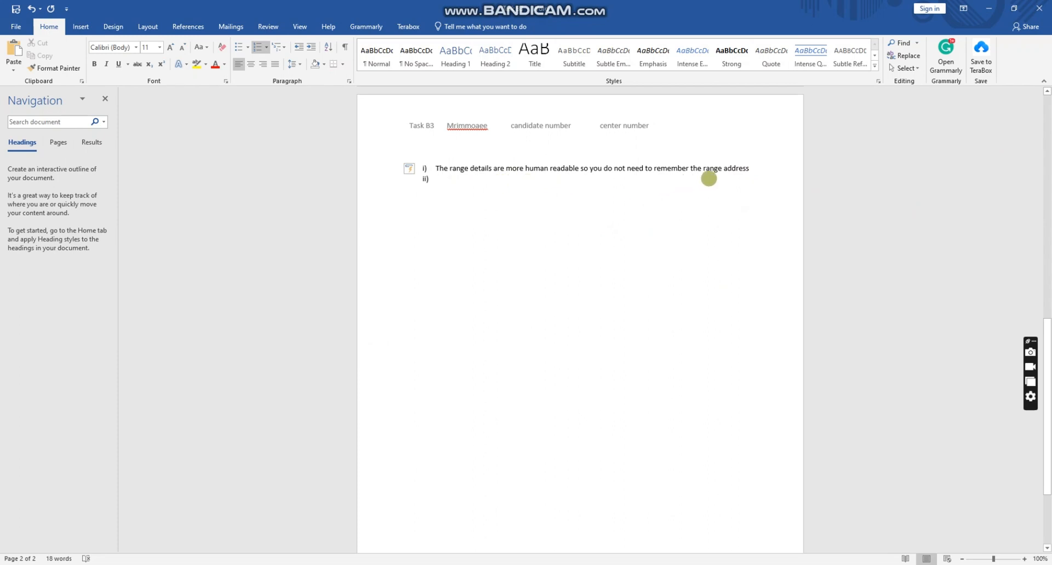
{"action": "left_click", "coordinate": [752, 169]}
{"action": "type", "text": "."}
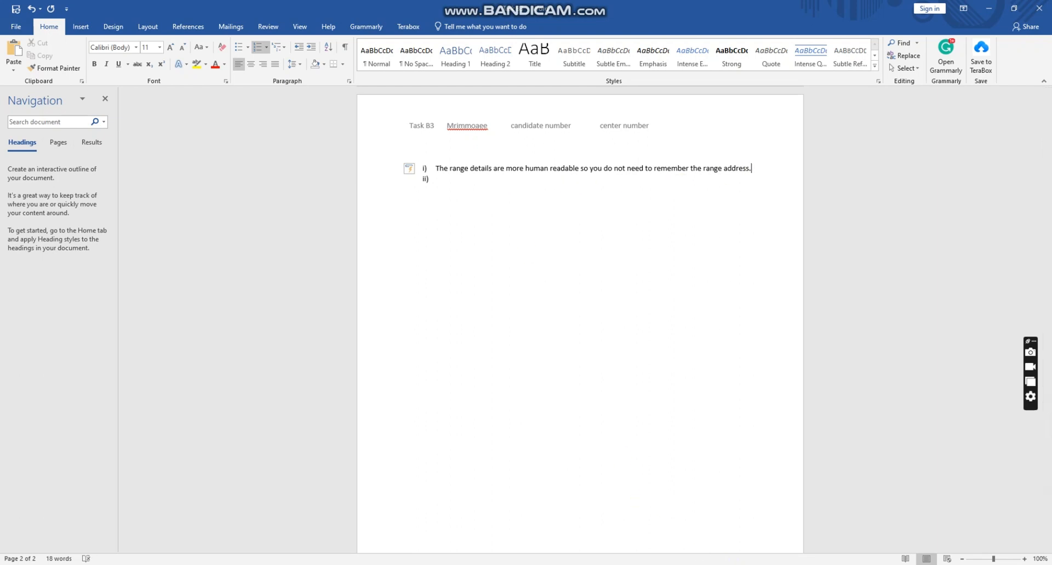
- Read Task B3c question (ii) on lookup tables in the exam paper in the browser, and return to the Task B3 document
{"action": "left_click", "coordinate": [648, 564]}
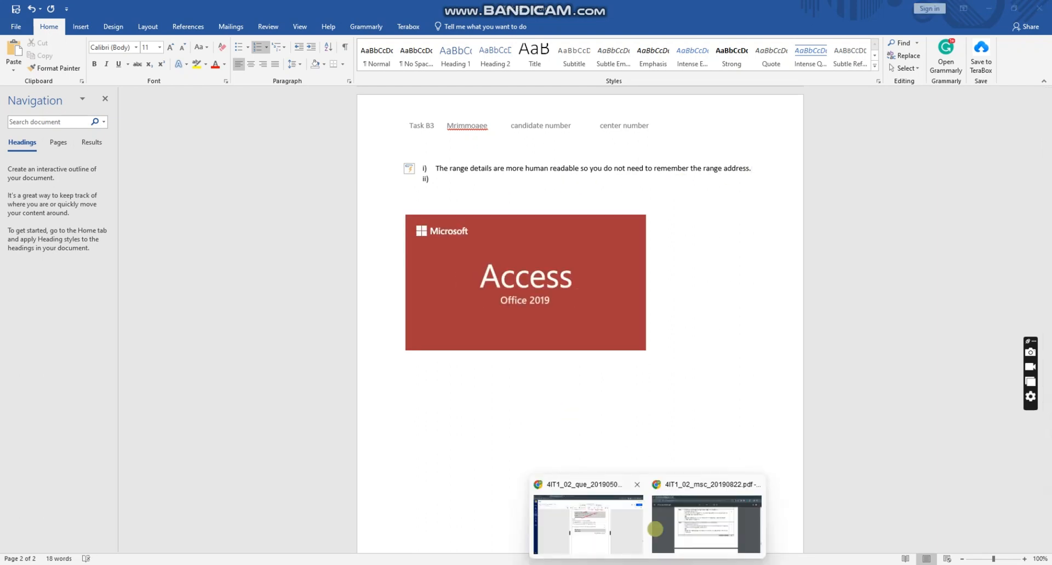
{"action": "left_click", "coordinate": [620, 523]}
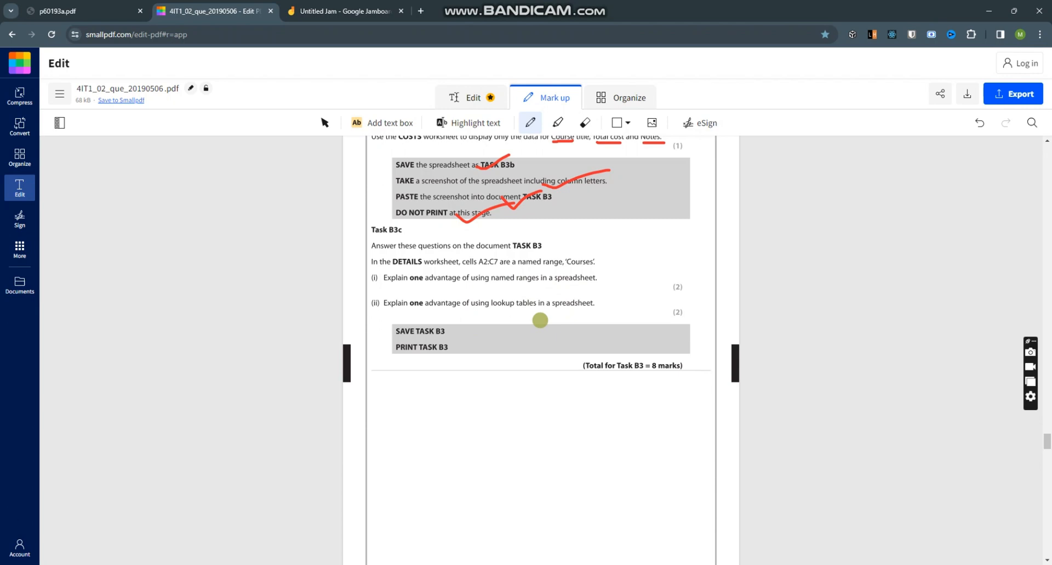
{"action": "key", "text": "alt+Tab"}
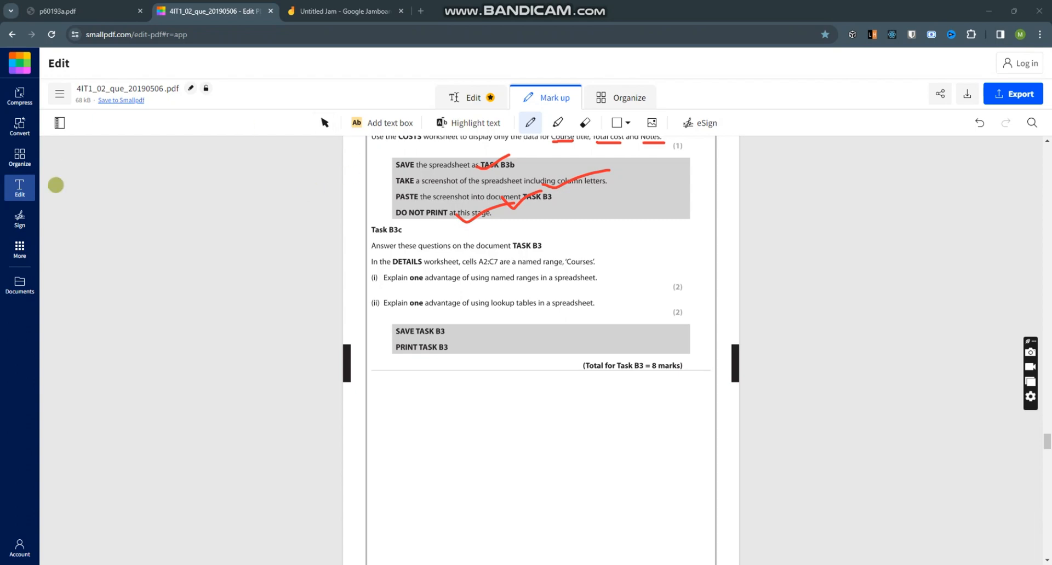
{"action": "key", "text": "alt+Tab"}
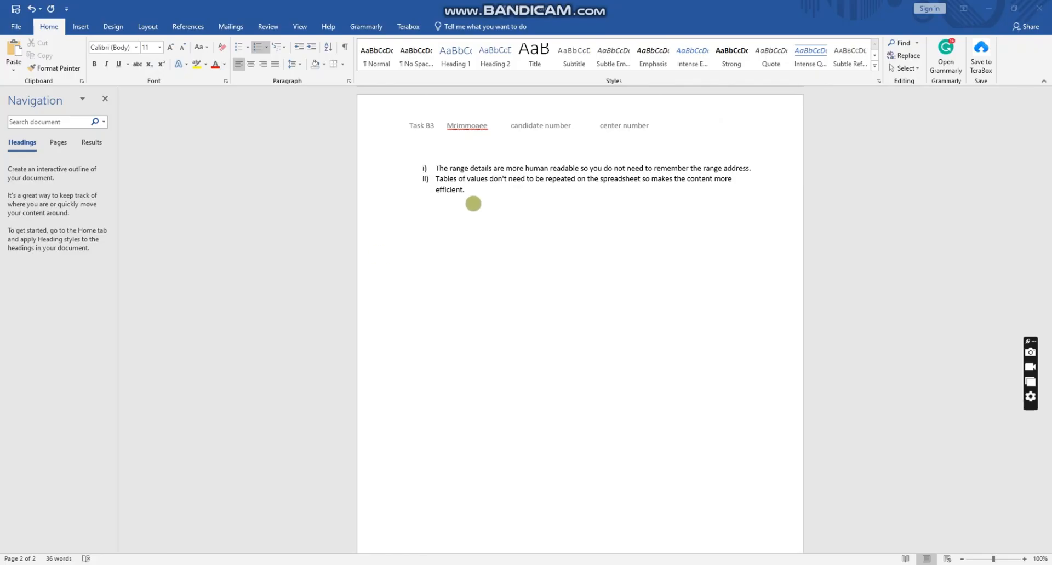